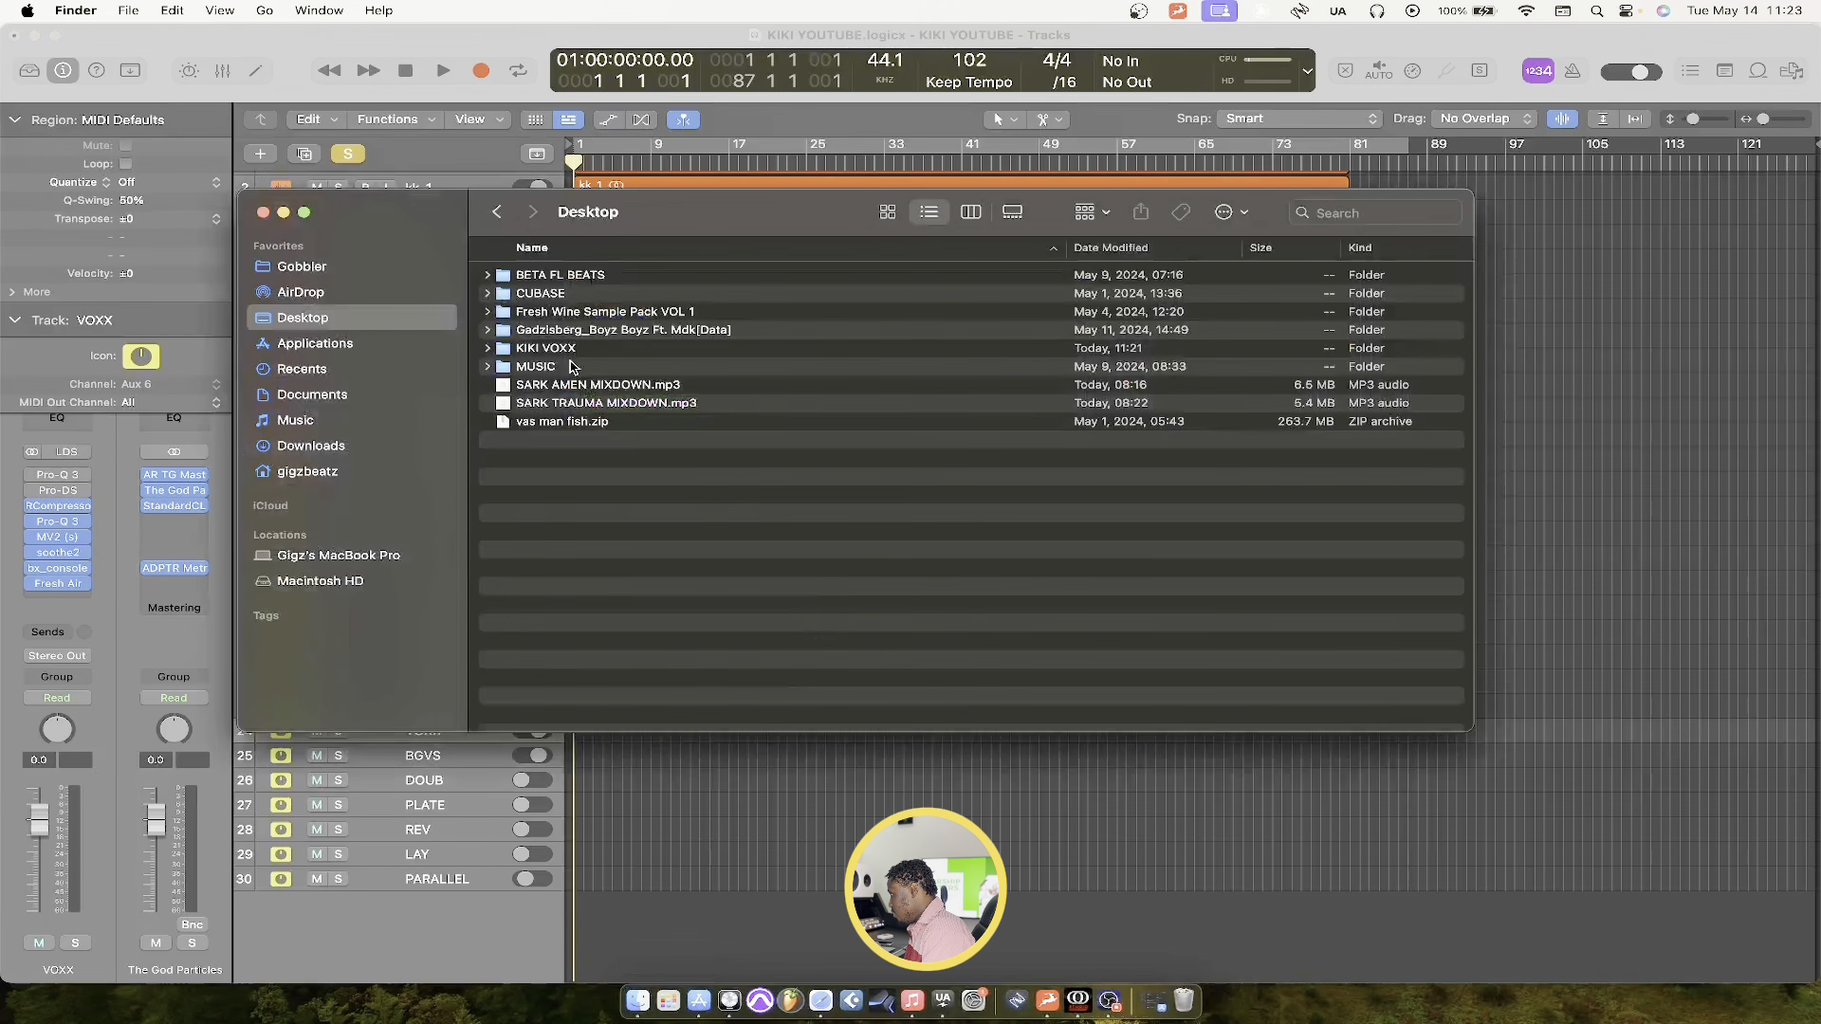
Import all WAV files from the KIKI VOXX folder on the Desktop beneath the existing tracks, using the Use existing tracks option
click(572, 368)
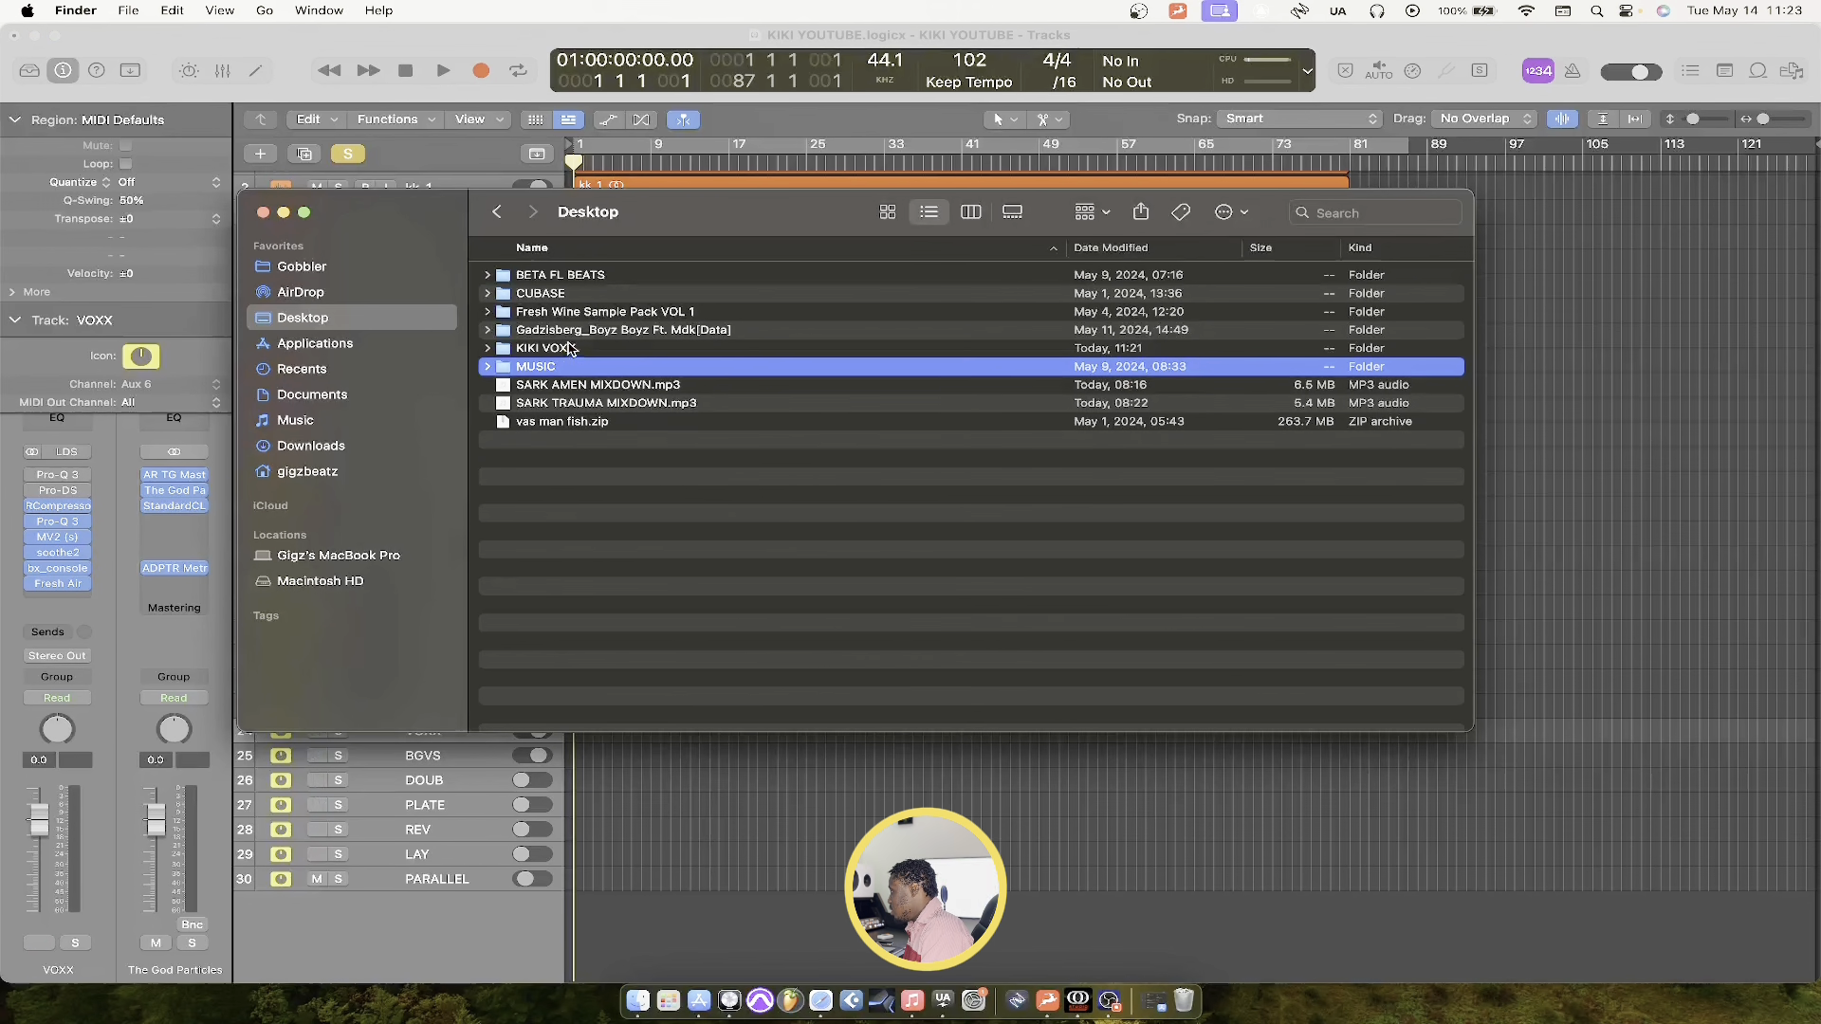
double_click(559, 349)
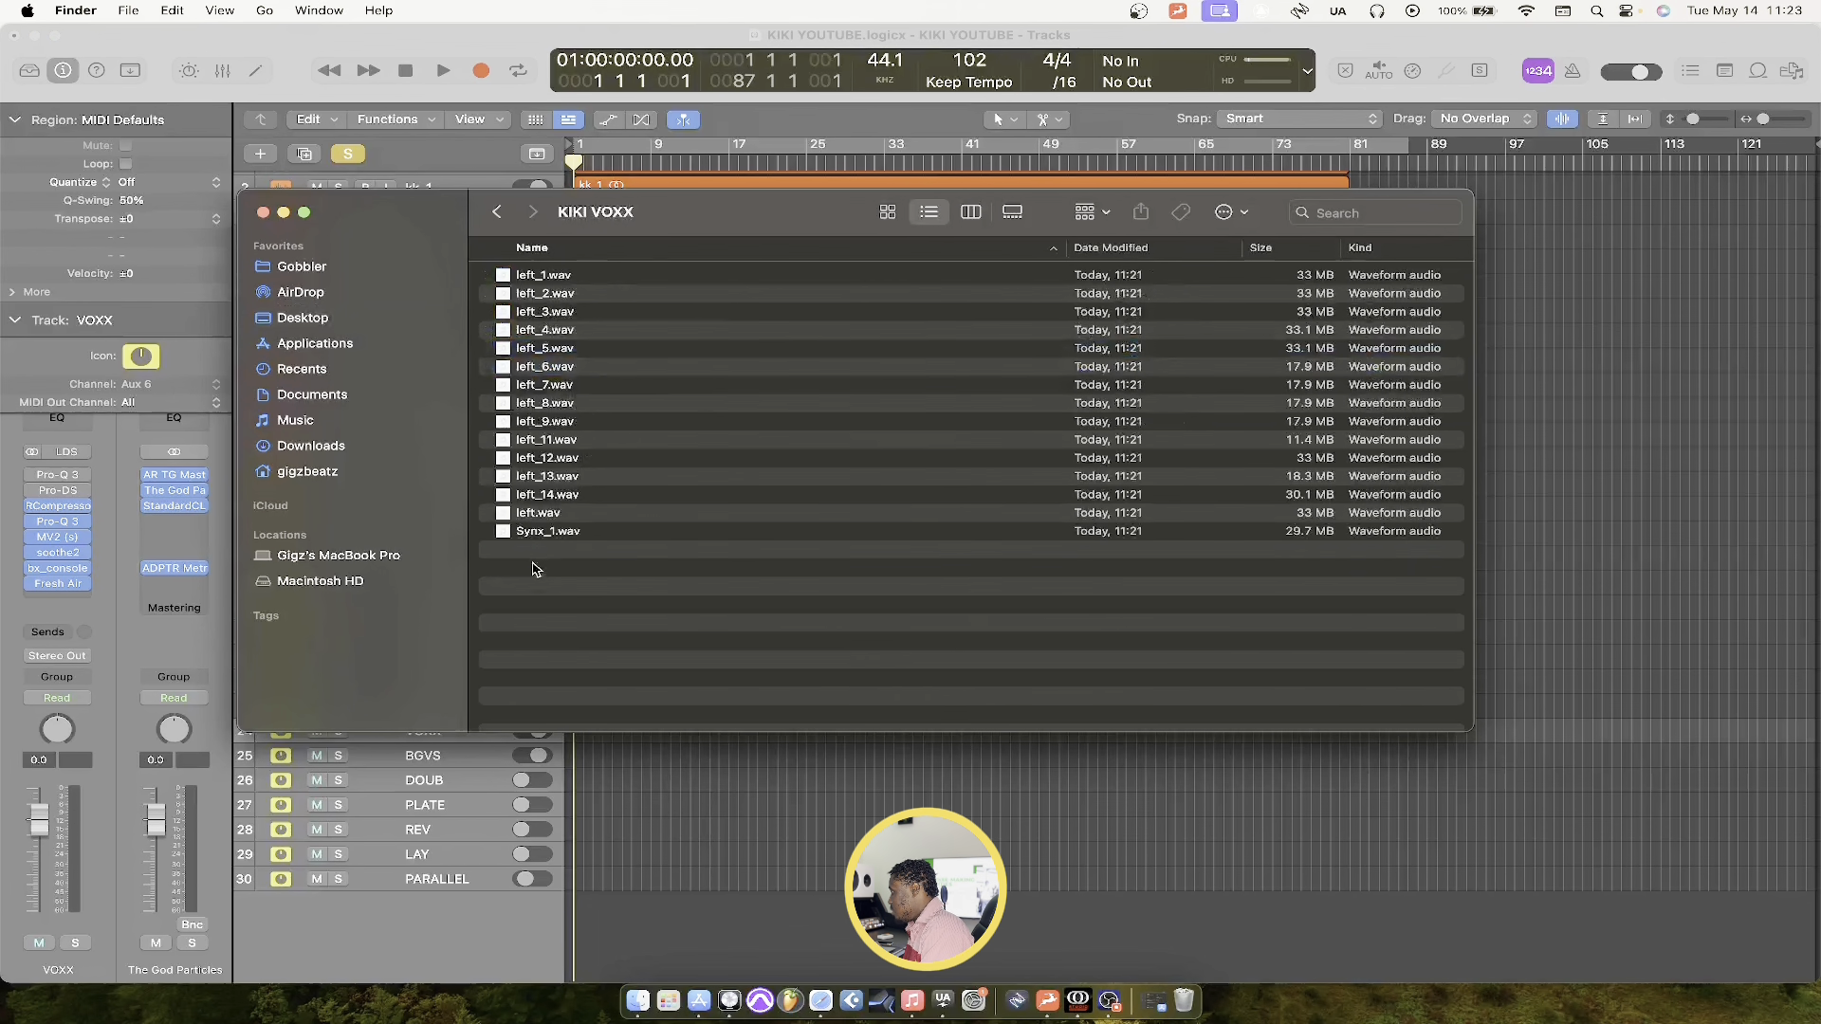
drag(538, 564, 569, 272)
drag(850, 763, 576, 917)
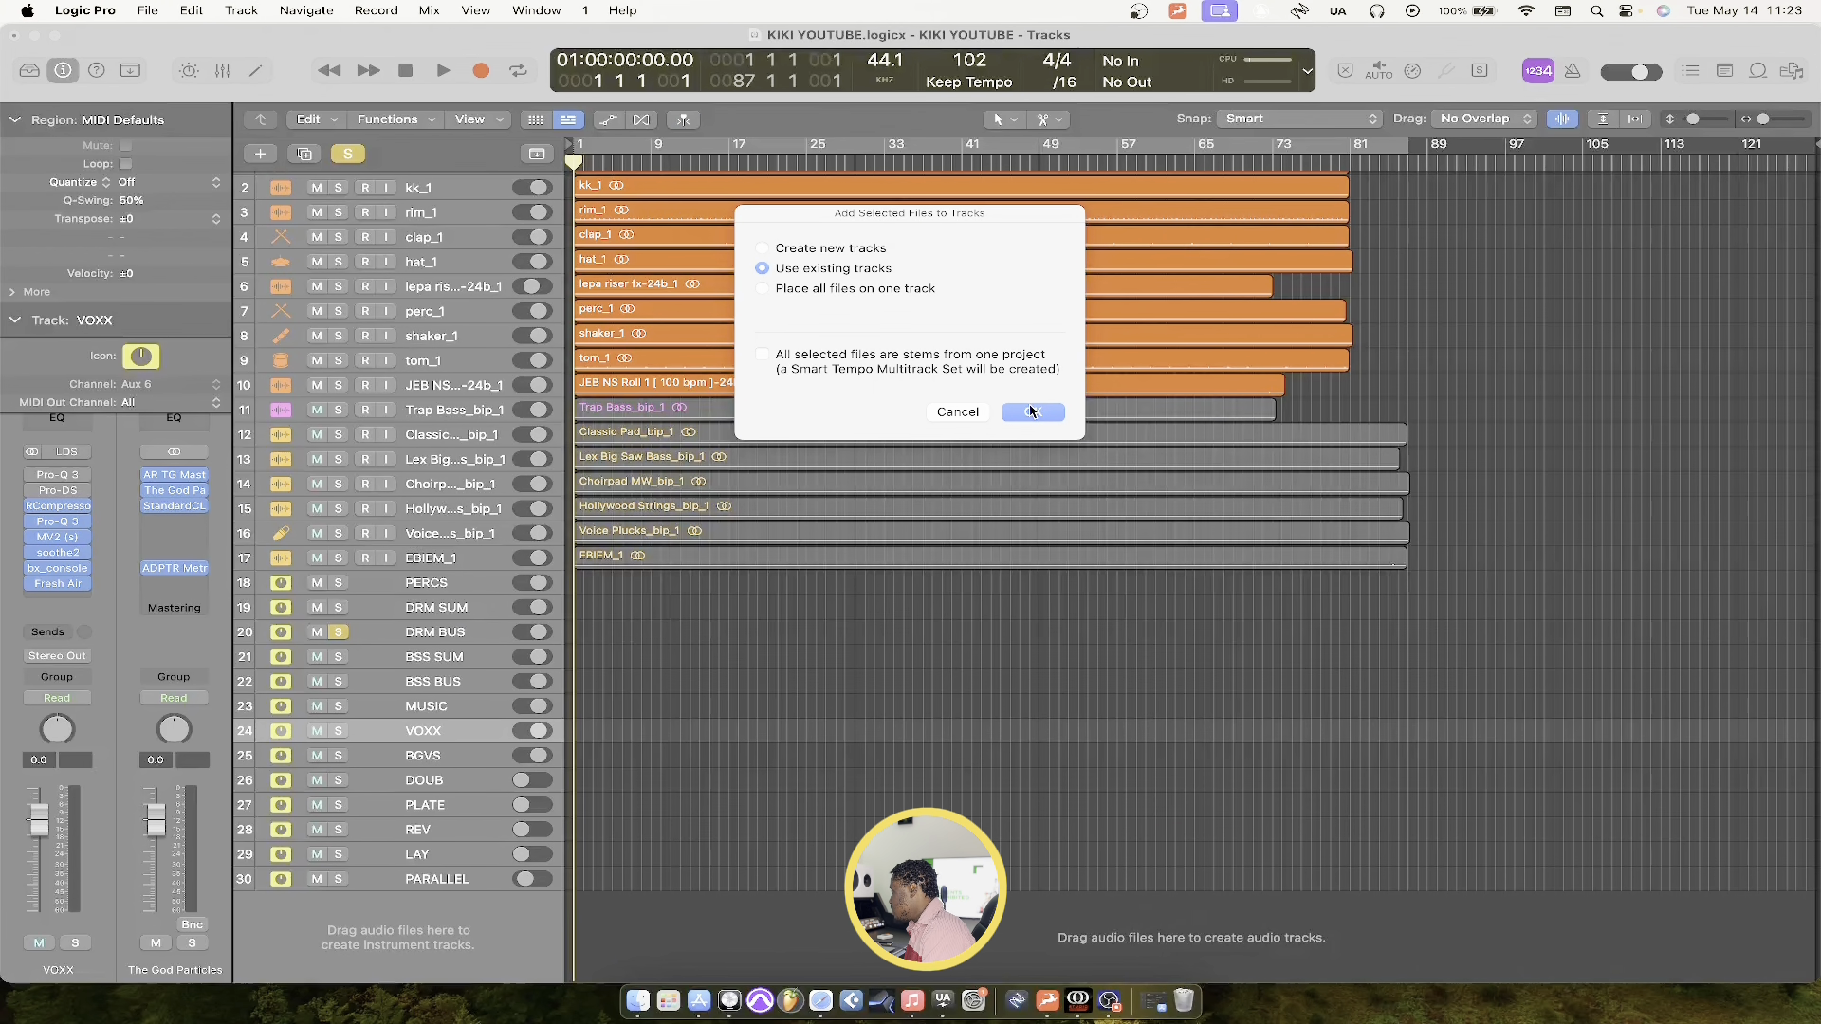
click(1032, 411)
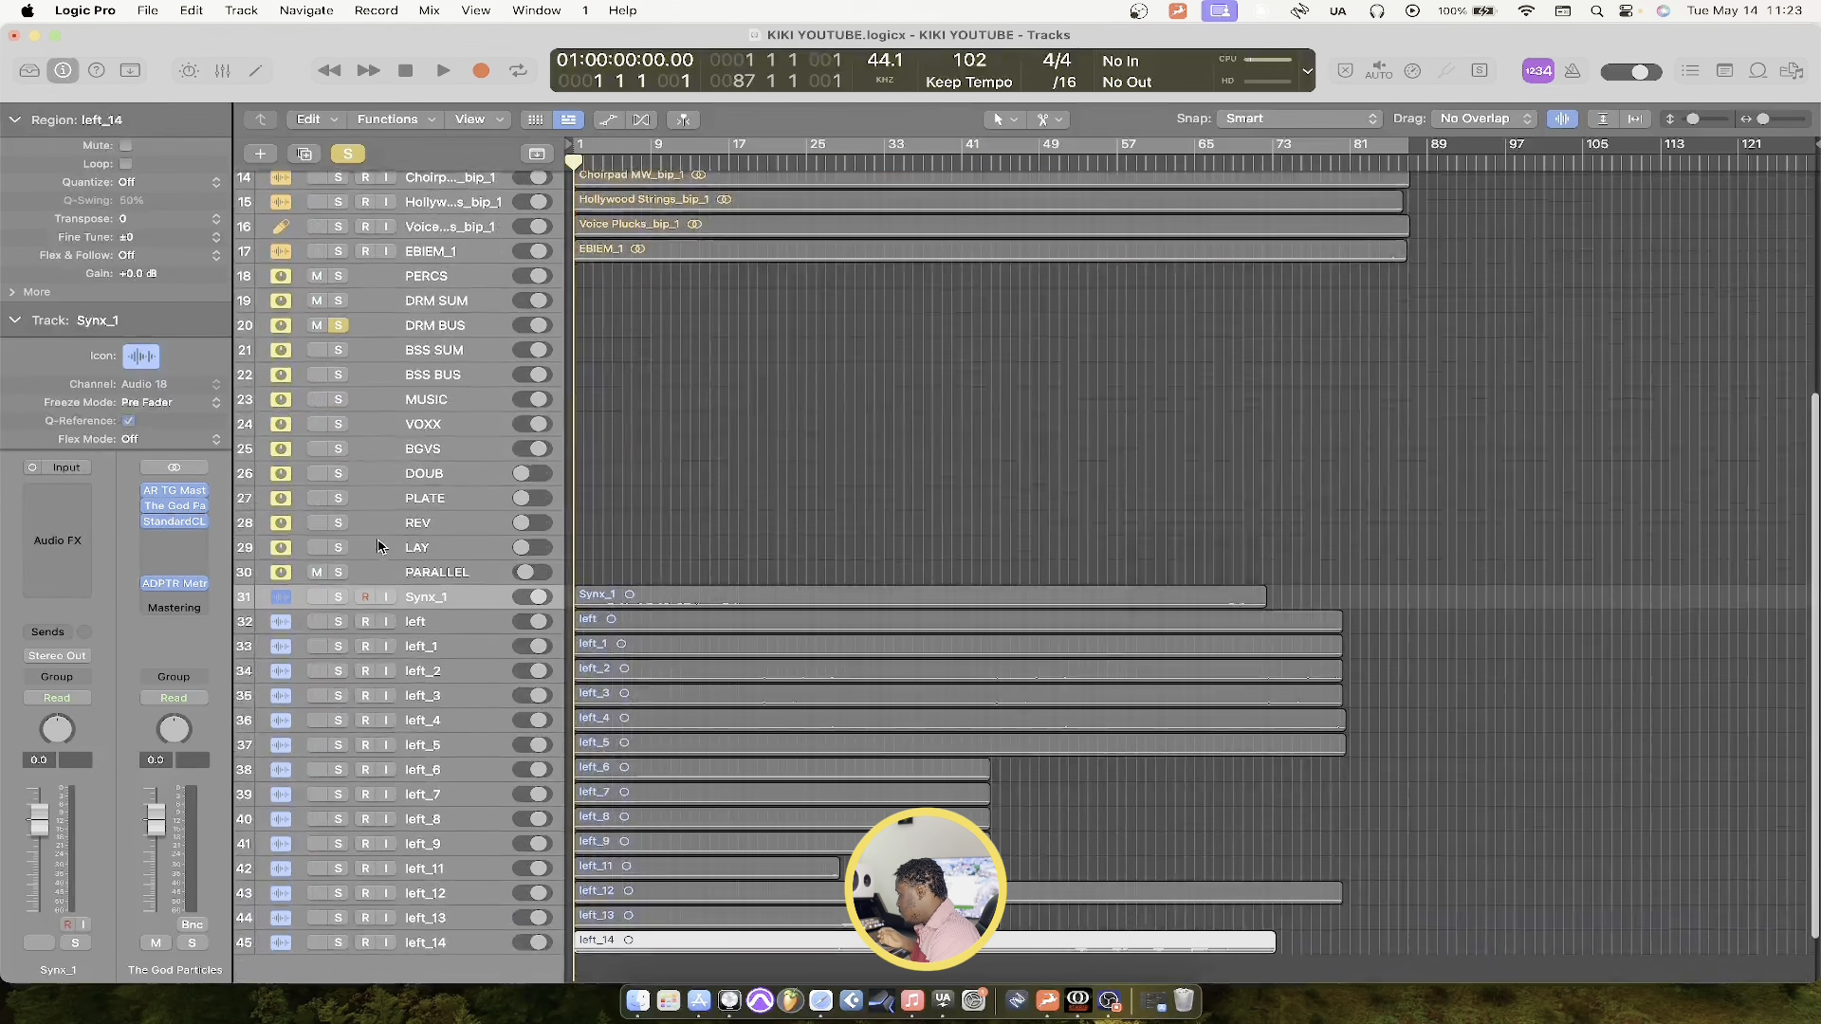
Rename the imported Synx_1 track as "left"
click(421, 597)
text(left)
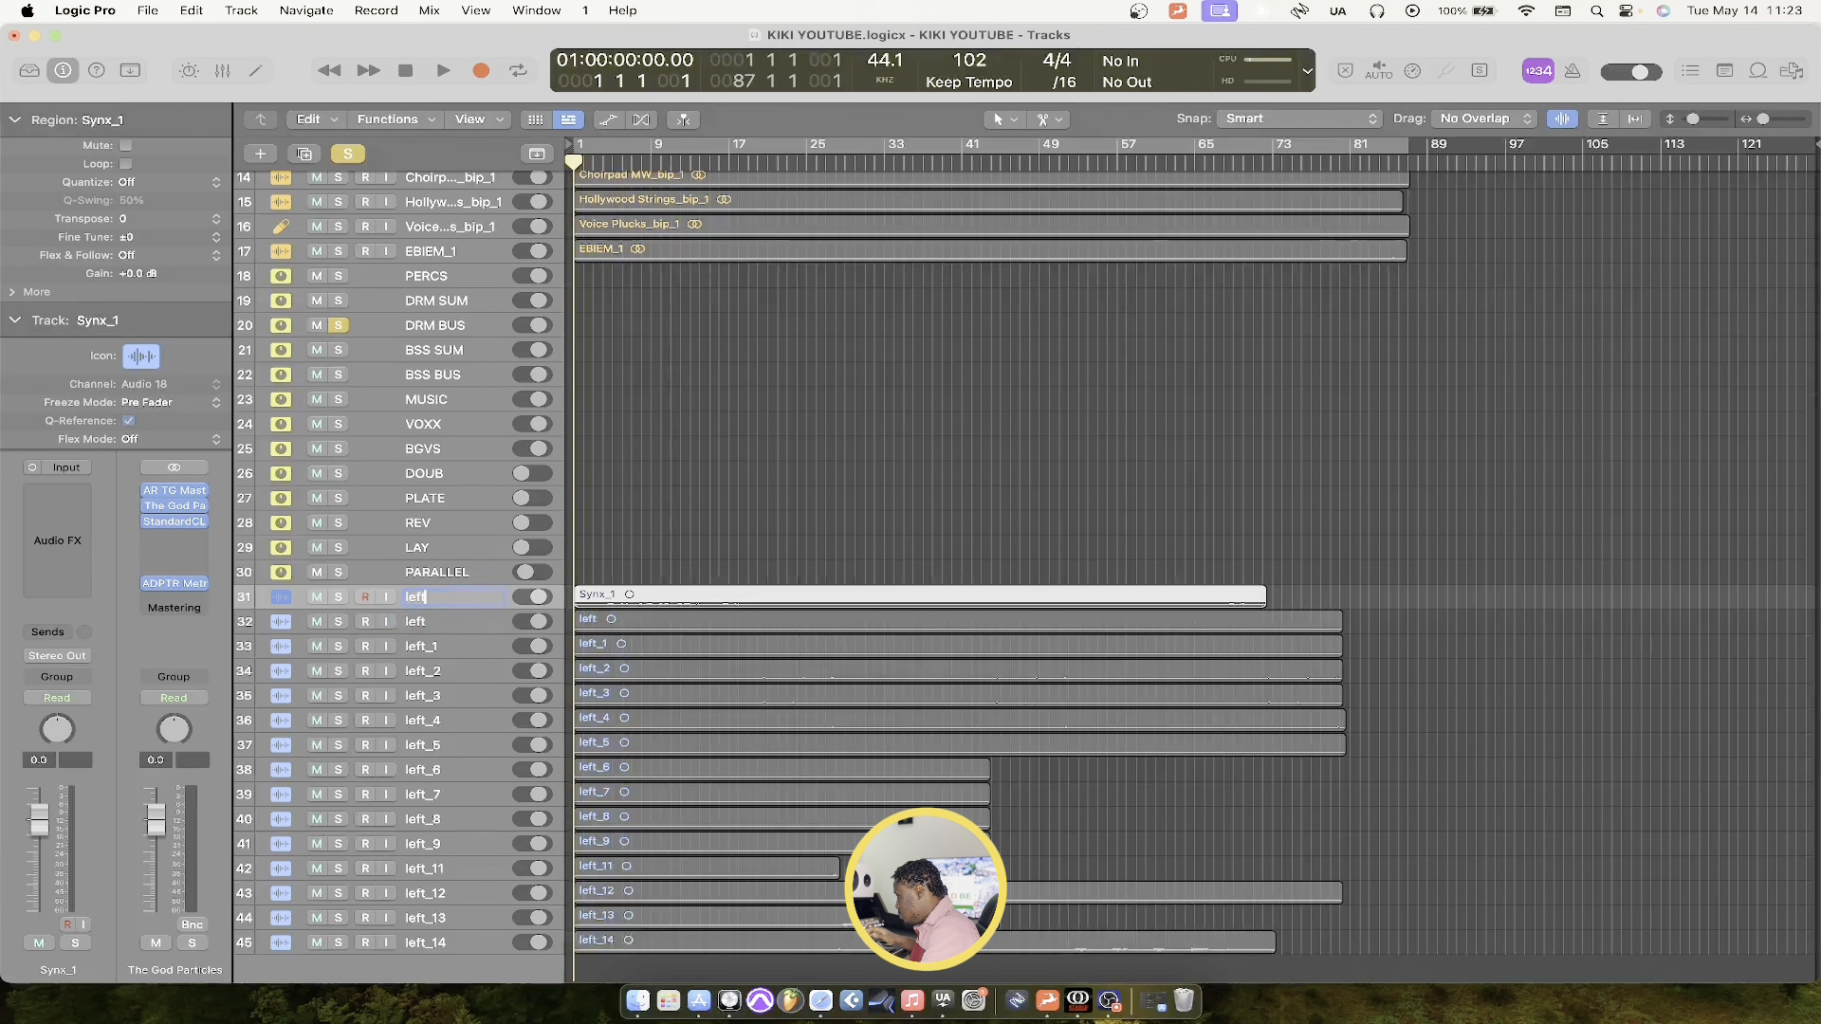
key(Return)
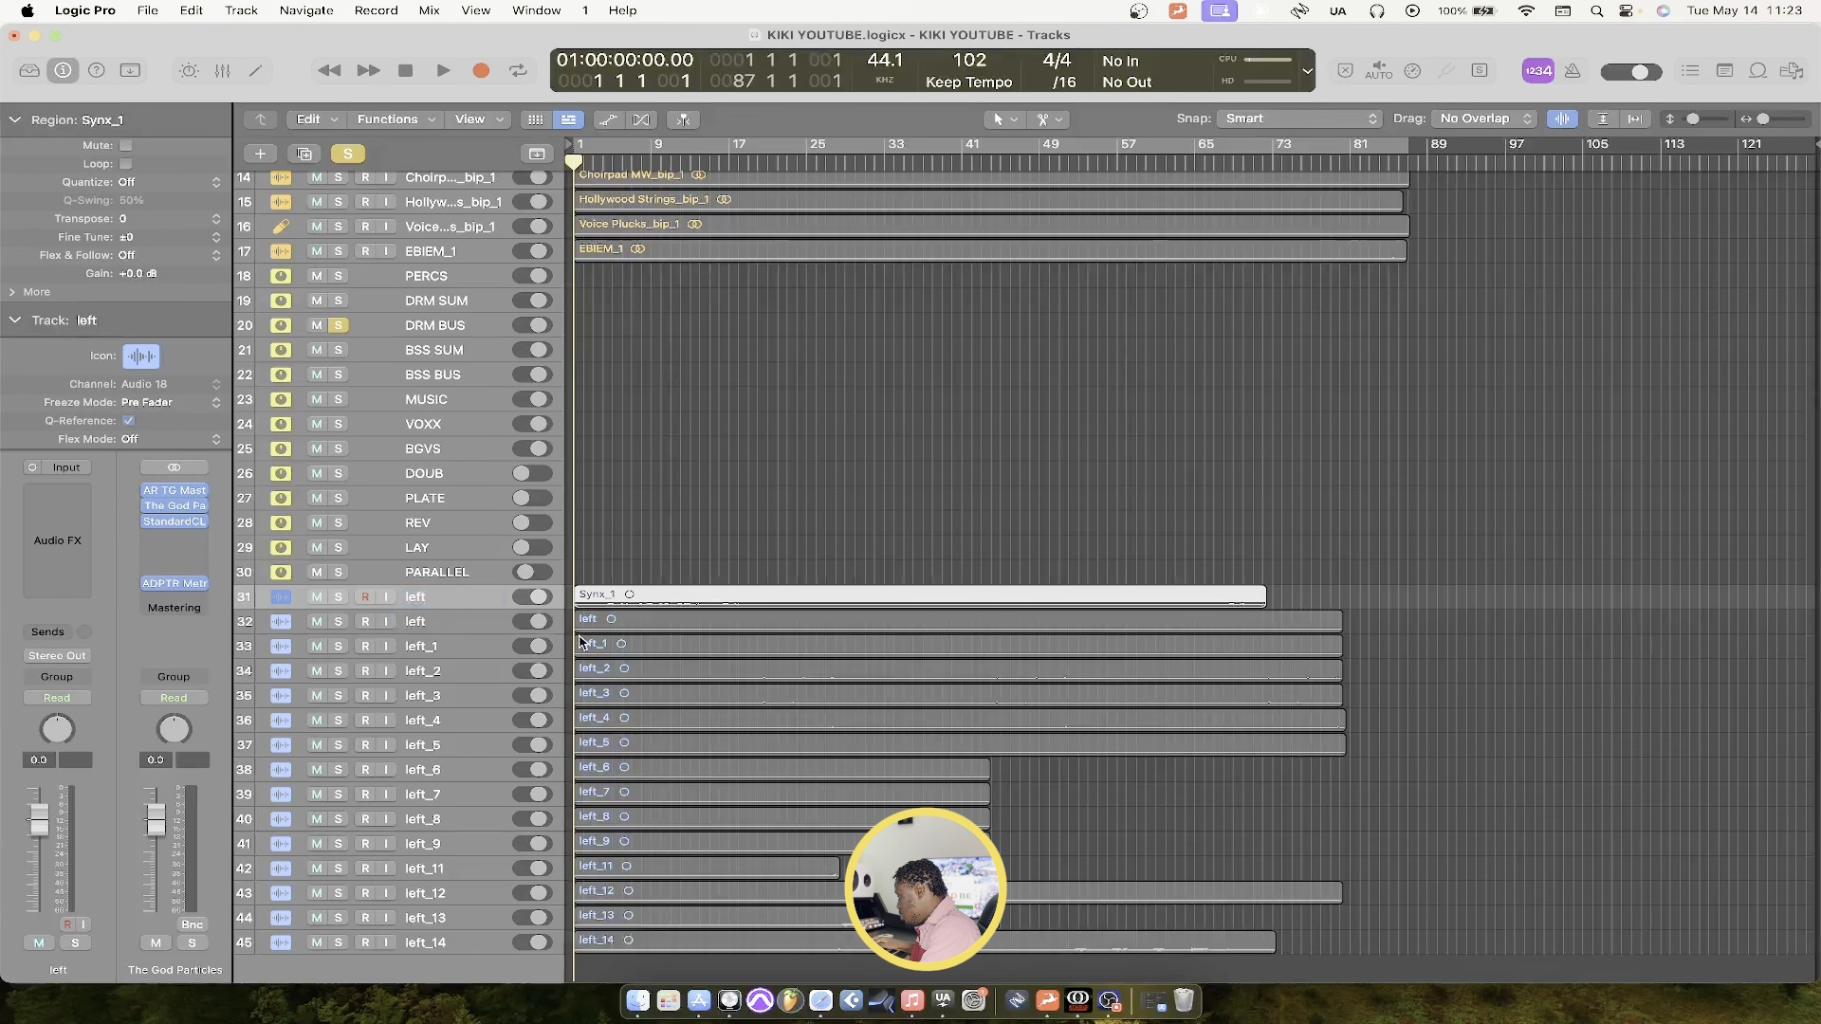
Enlarge the track heights to show the vocal waveforms and clear the active solo on the DRM BUS track
key(super+Down)
key(super+Down)
key(super+Down)
key(super+Down)
key(super+Down)
scroll(580, 642, down, 2)
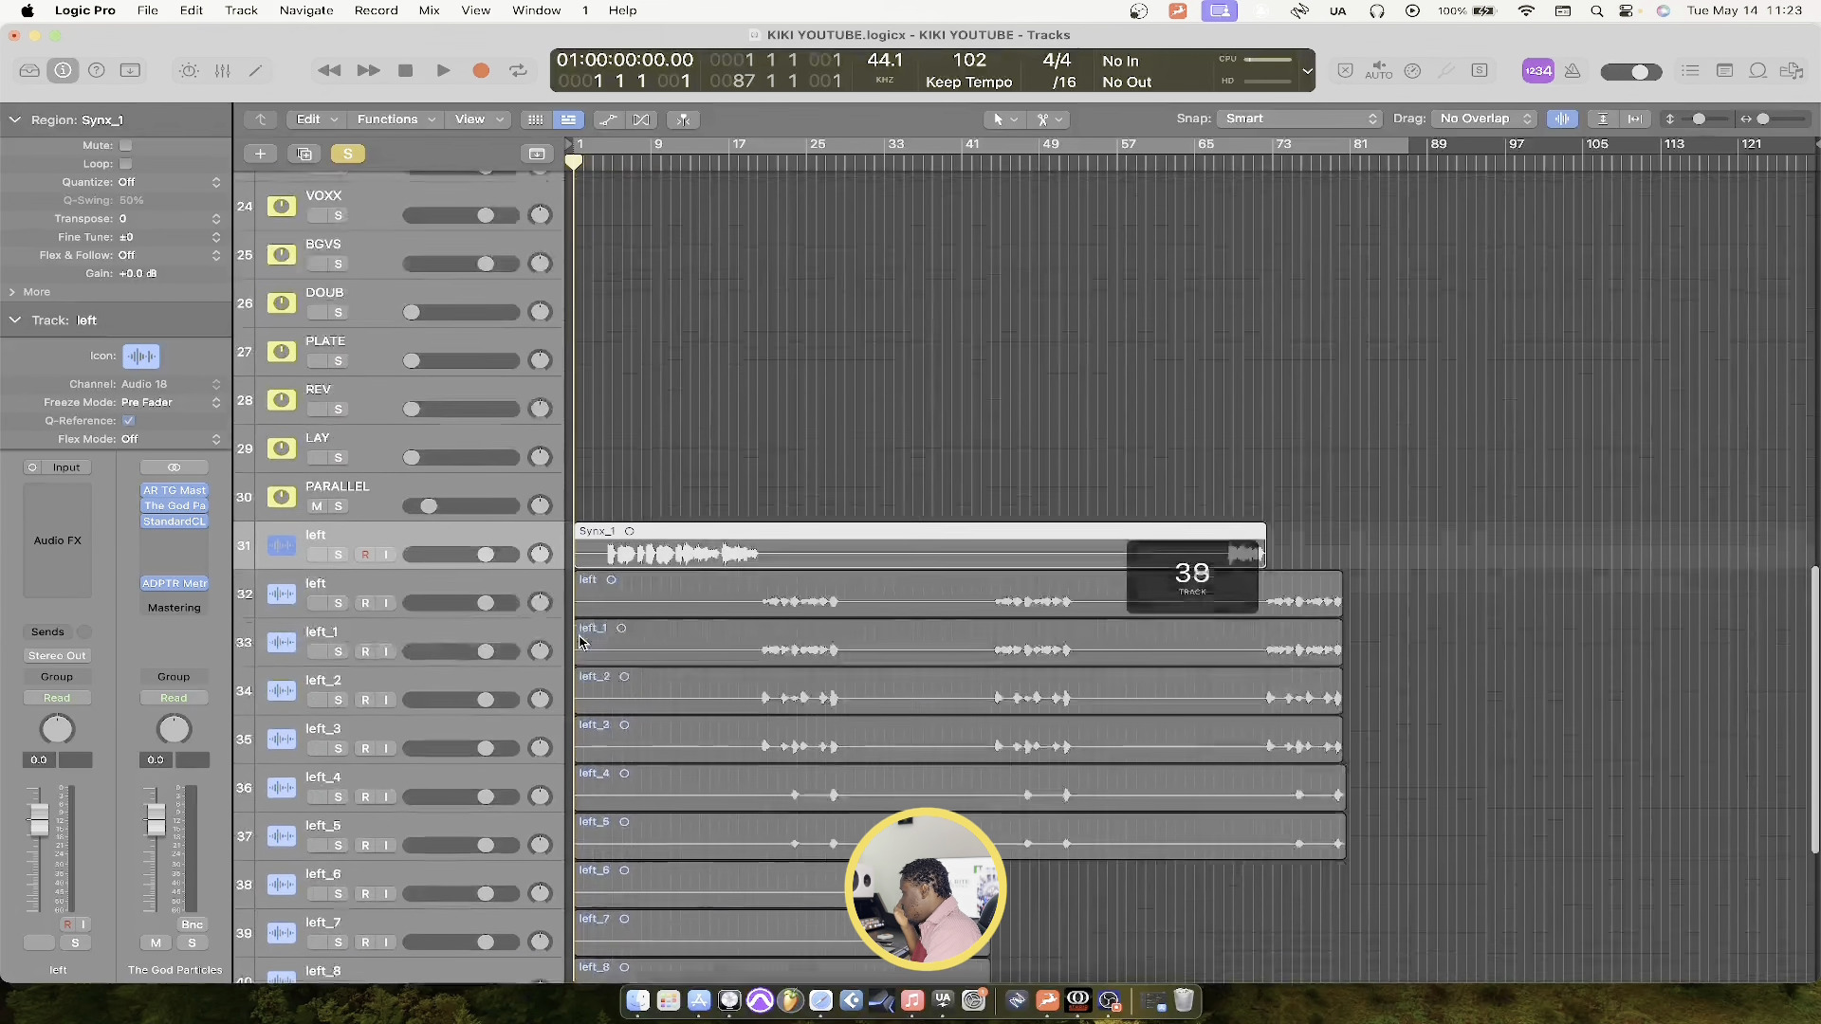
scroll(579, 642, down, 5)
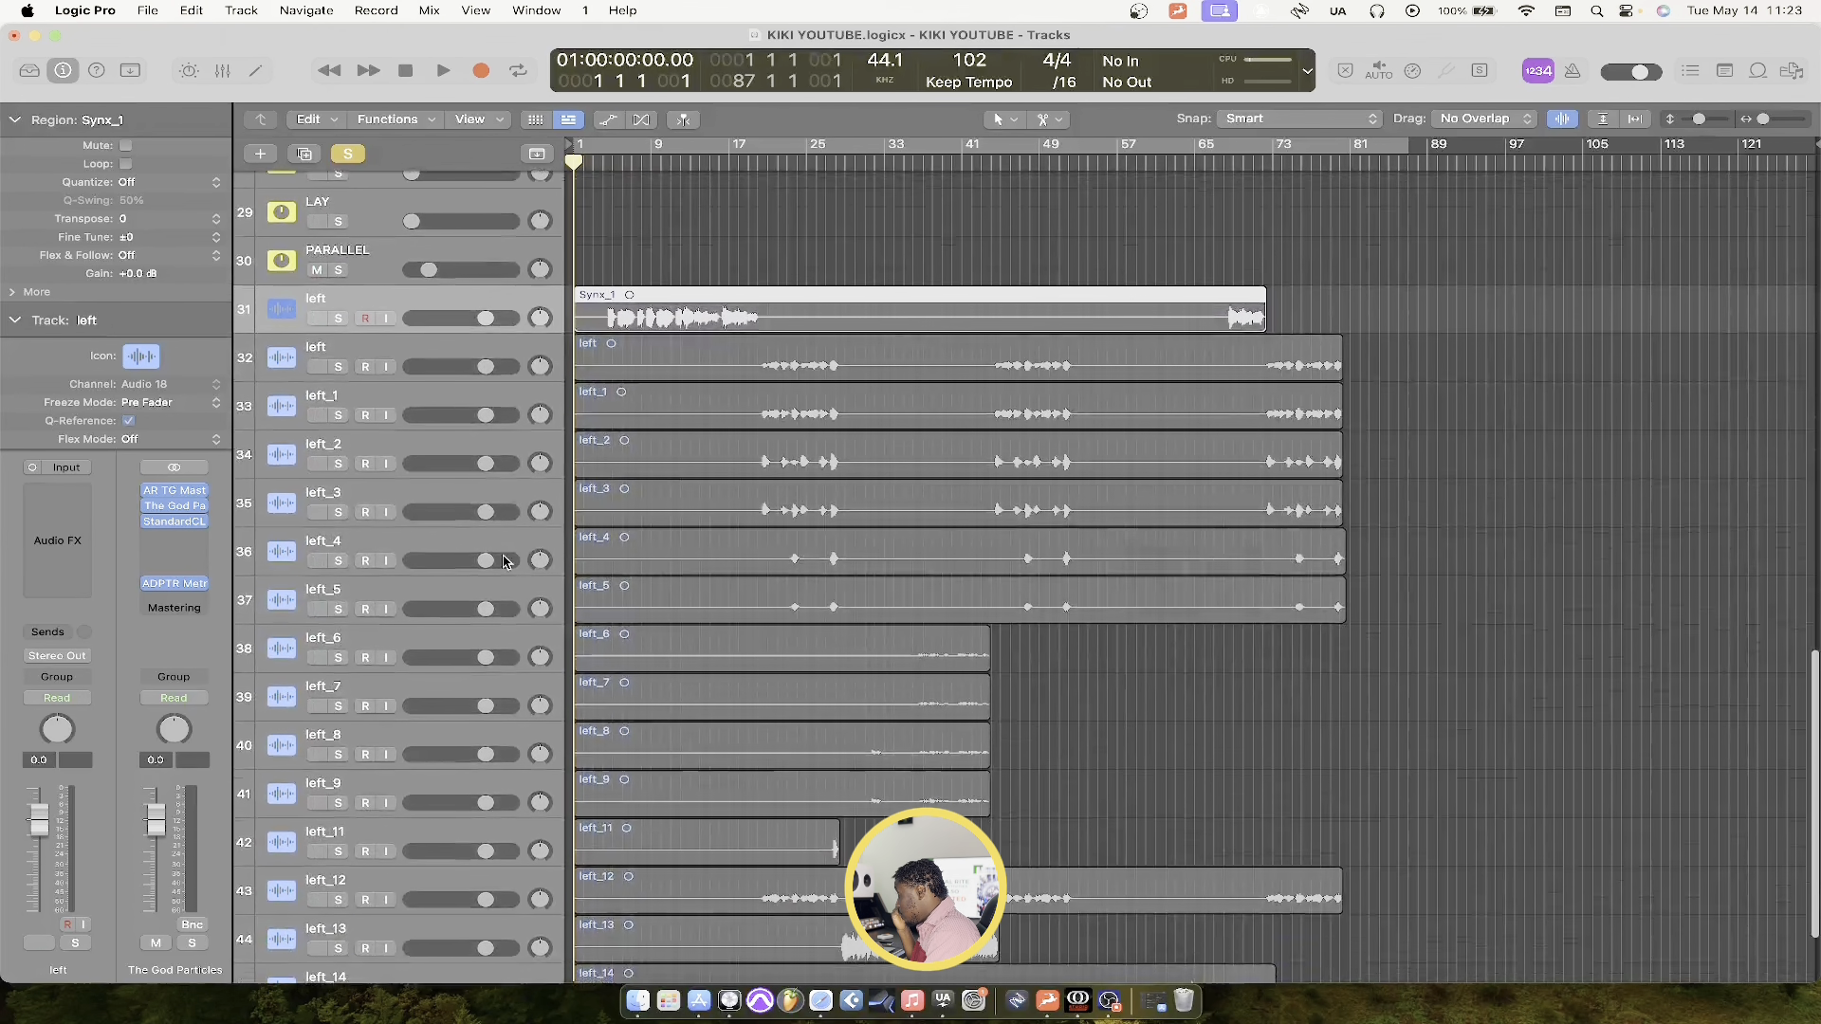
click(348, 154)
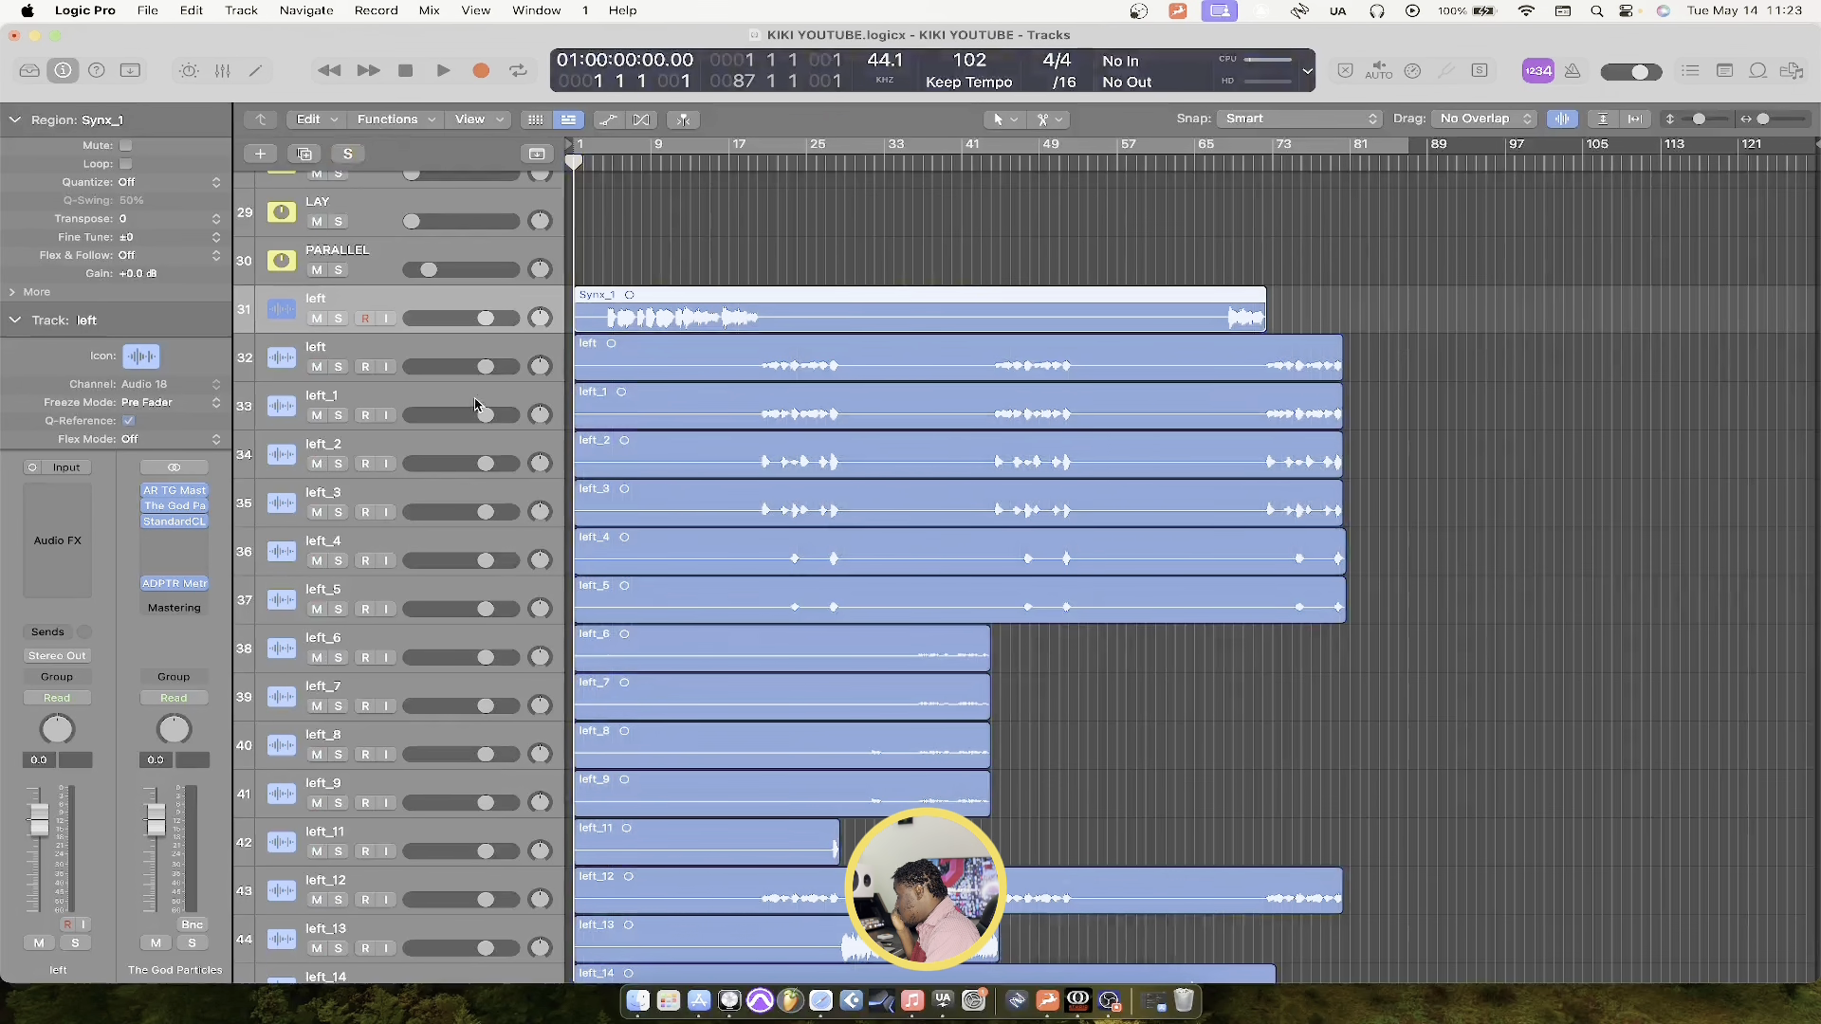
scroll(476, 405, down, 3)
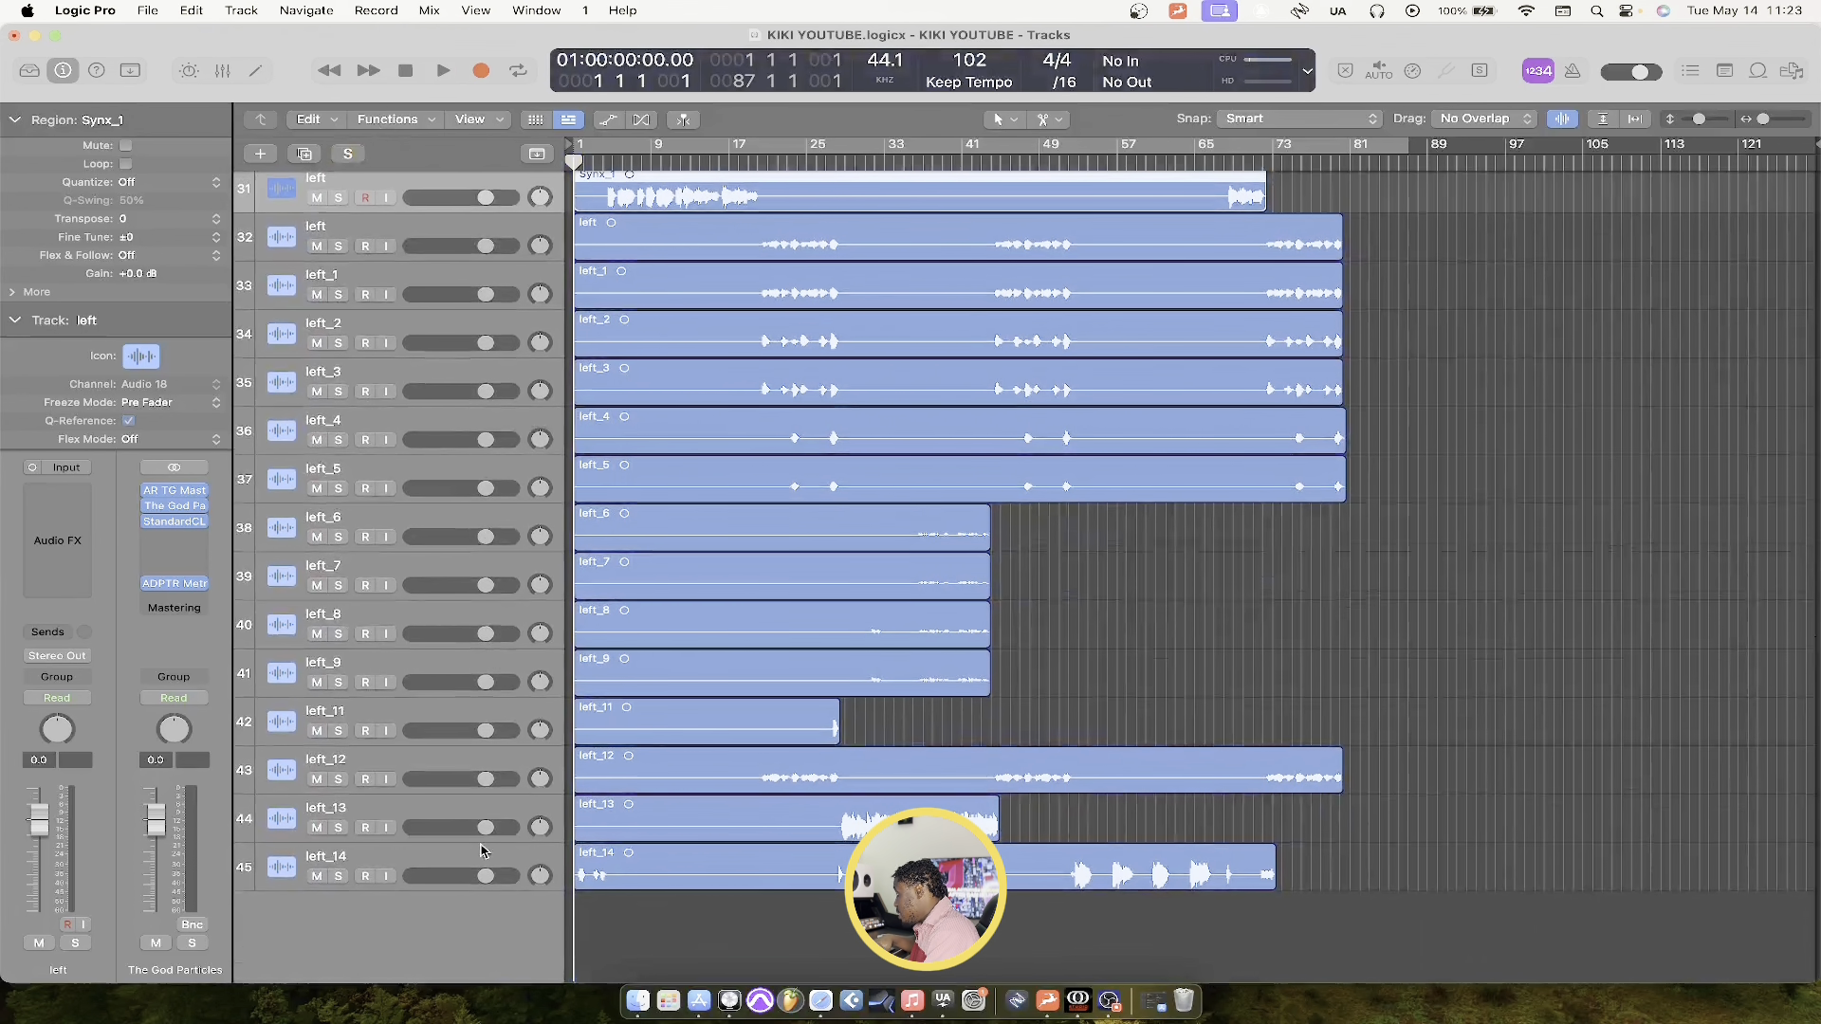
Move all 15 imported vocal tracks up so they sit directly beneath the EBIEM_1 track
key(super+a)
scroll(470, 854, up, 2)
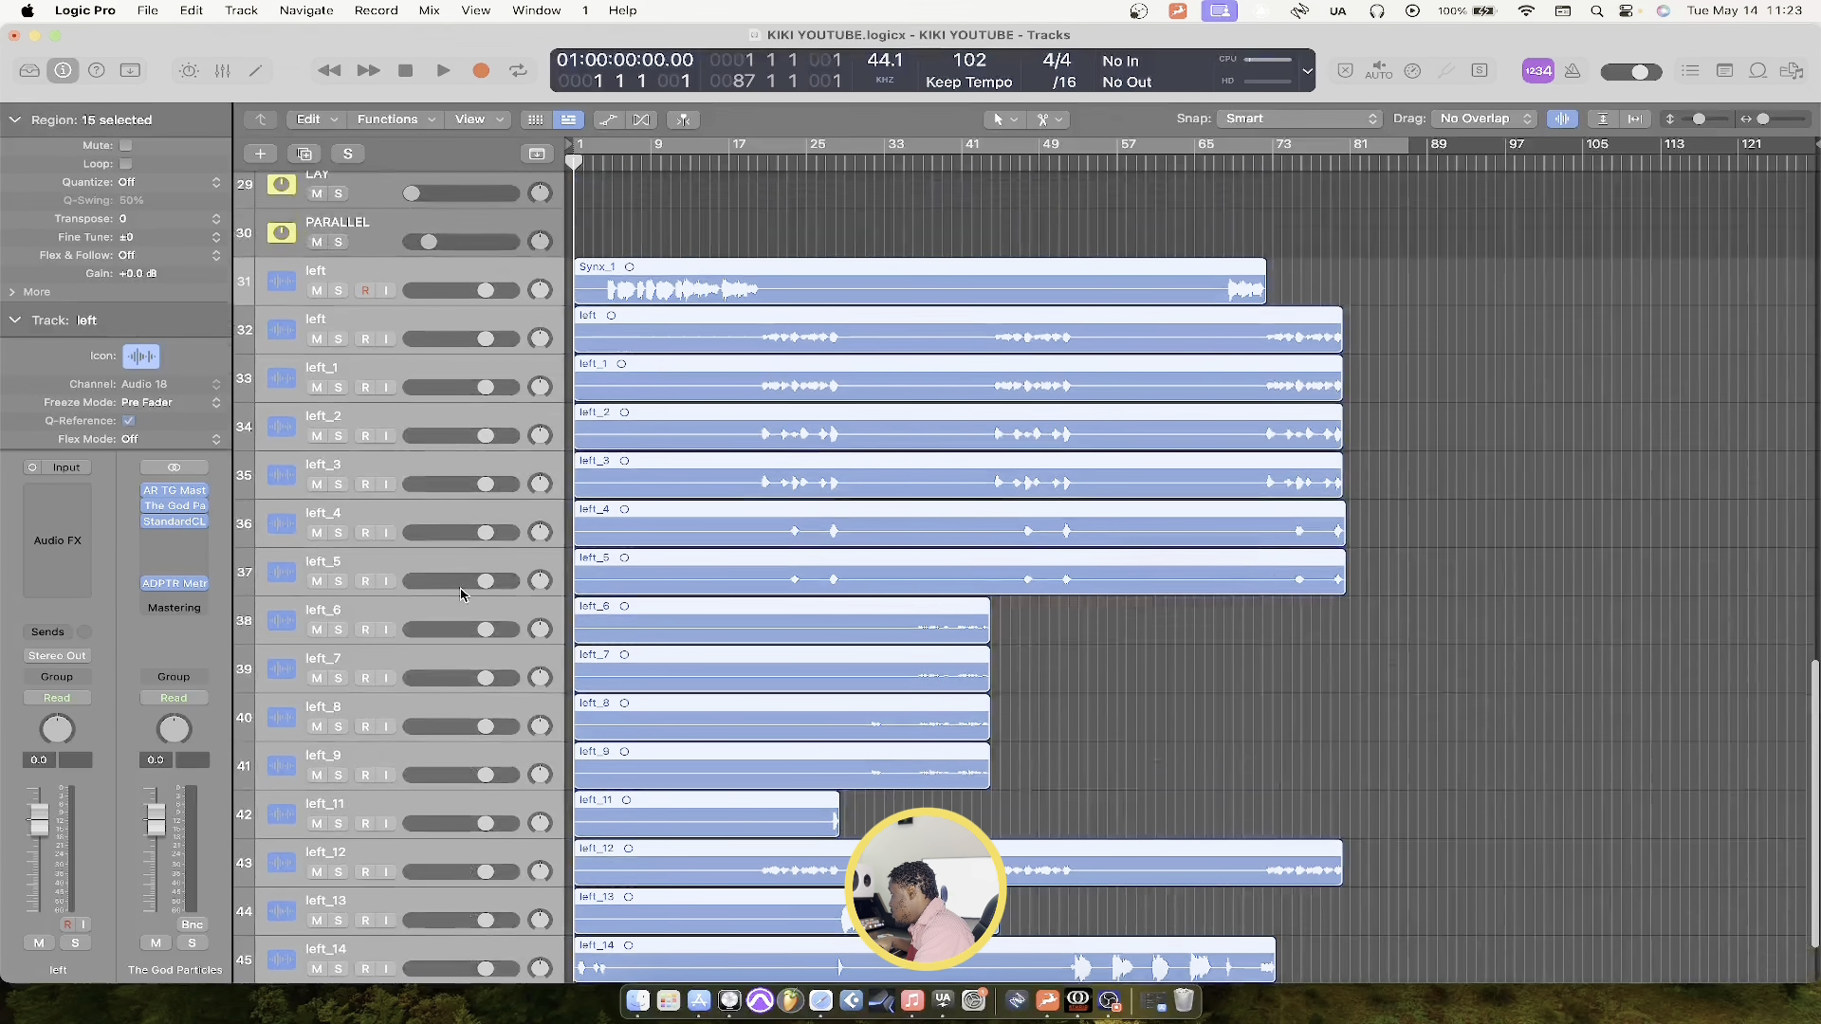
scroll(486, 419, up, 7)
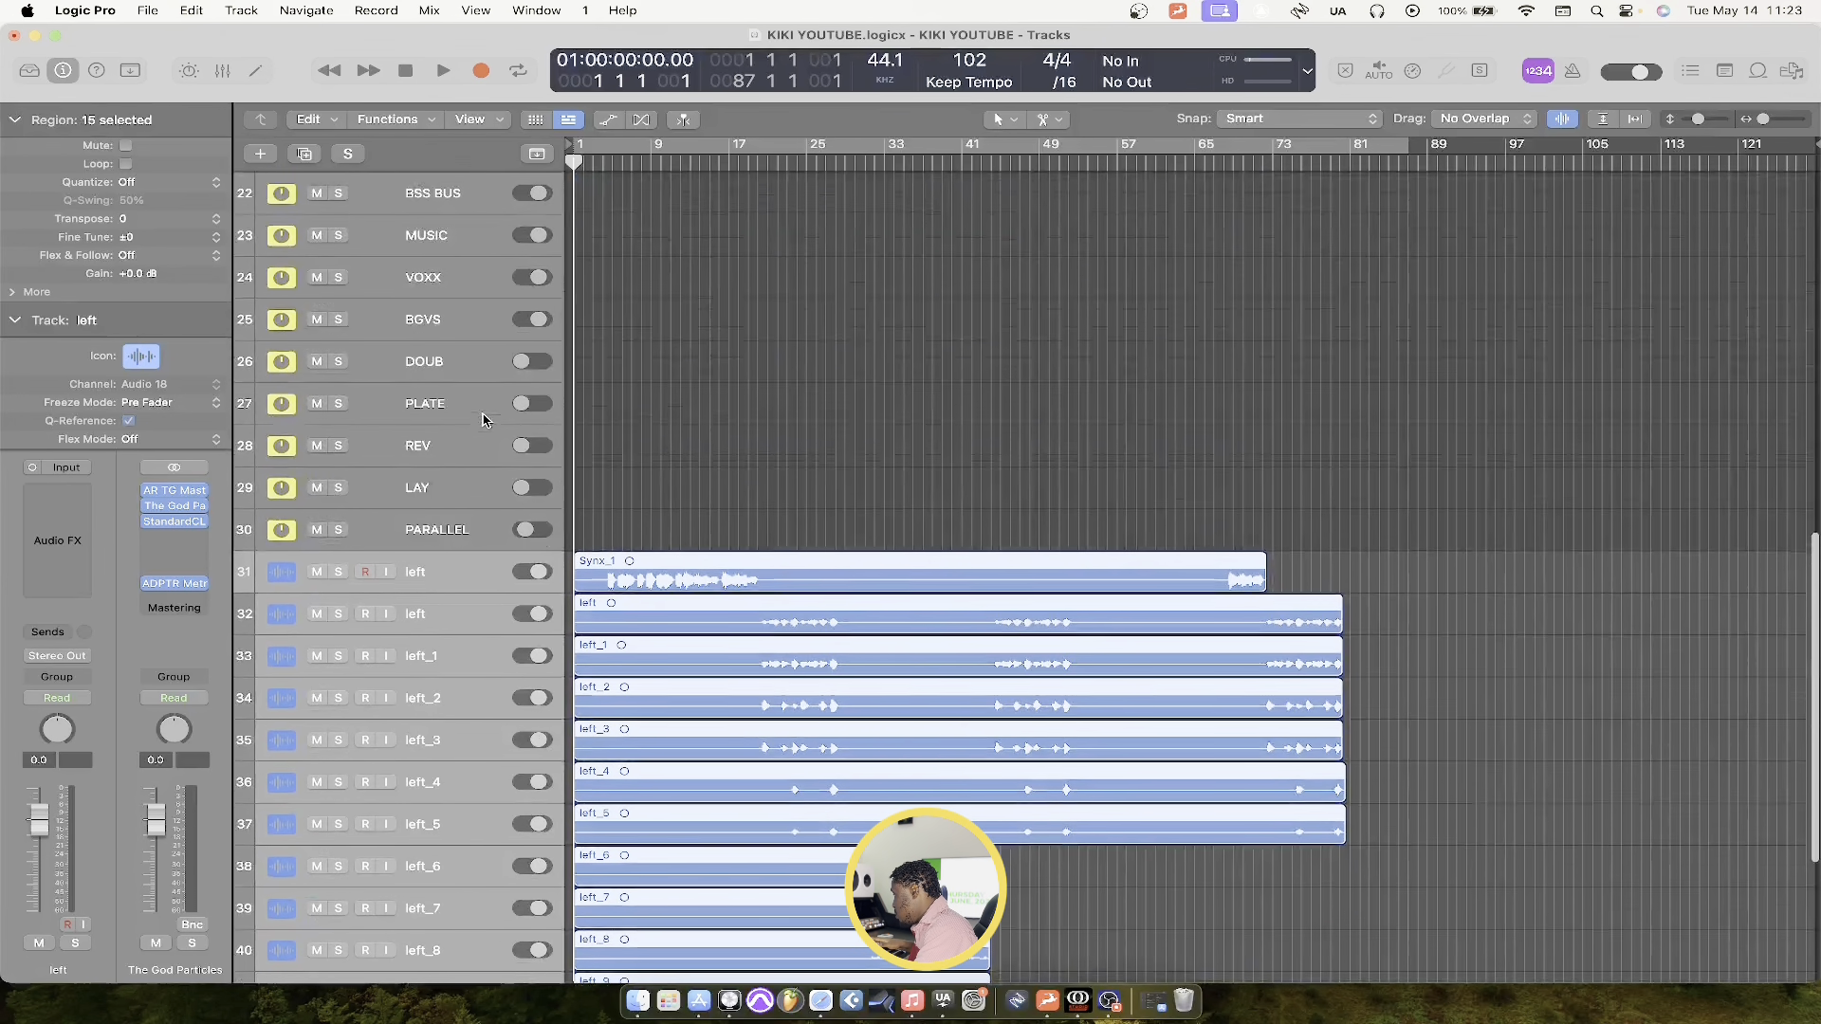
scroll(486, 419, up, 6)
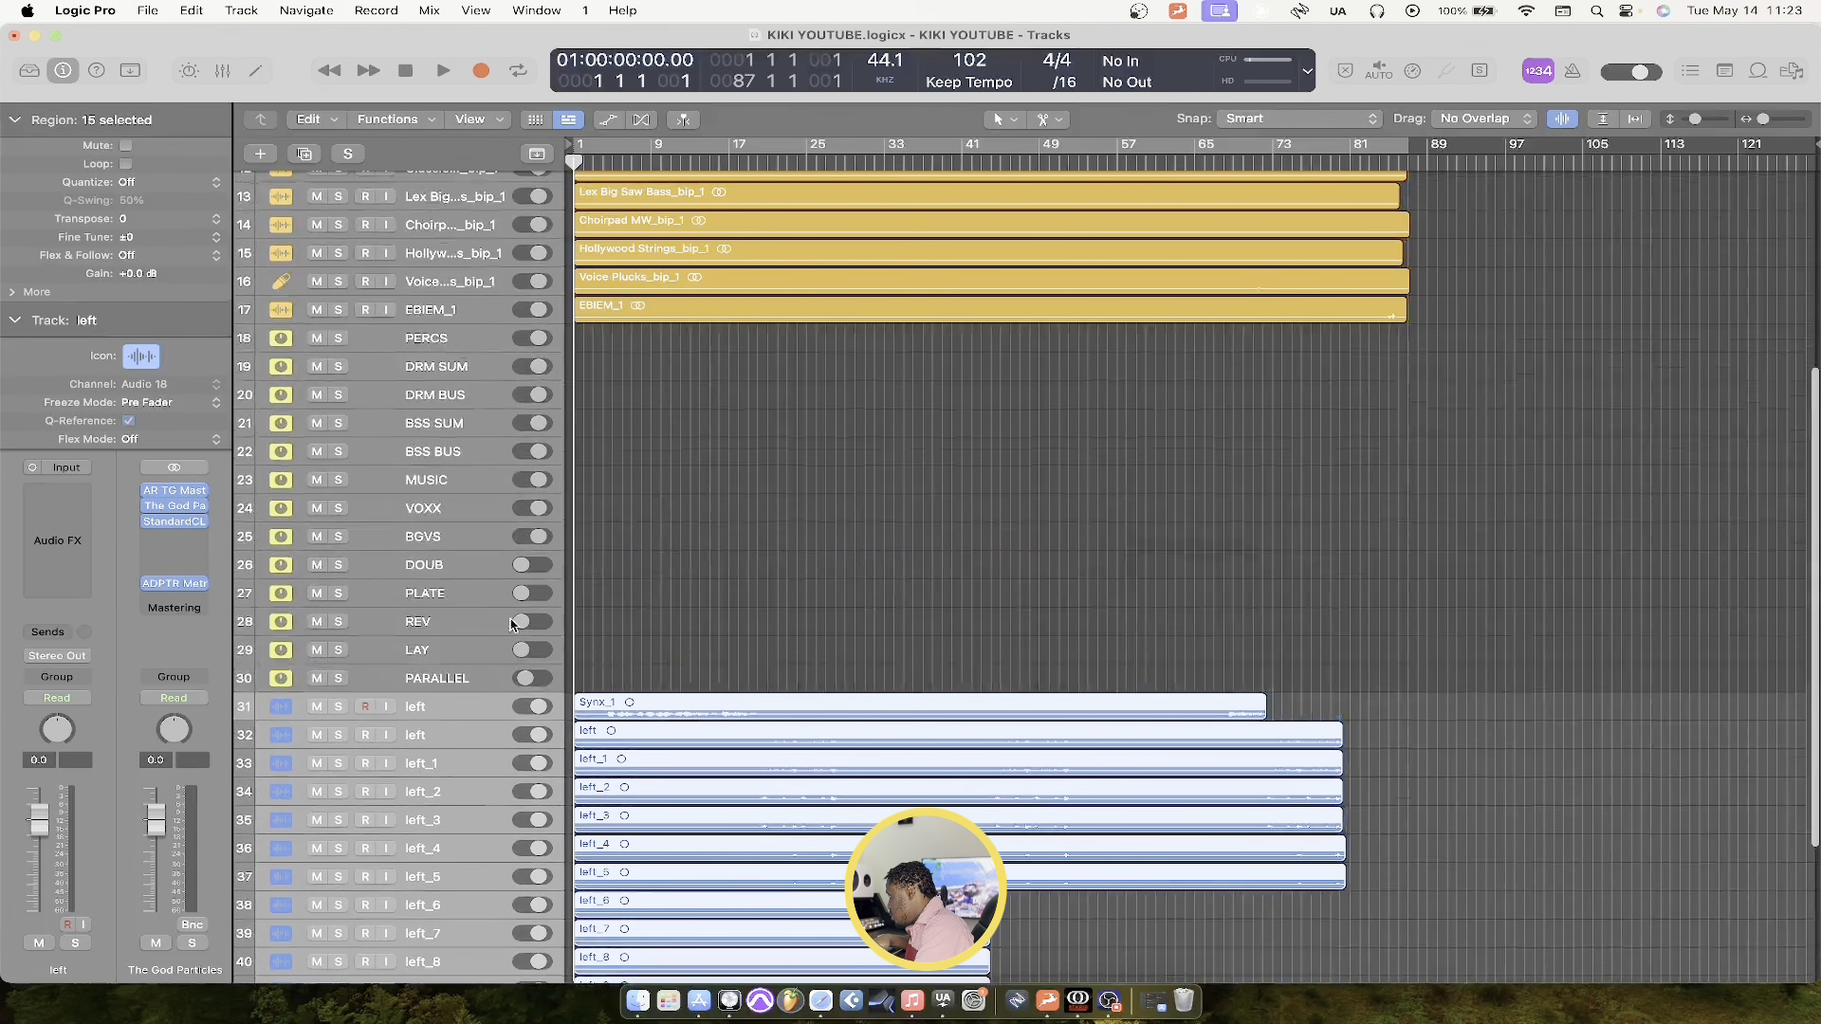
drag(478, 718, 459, 332)
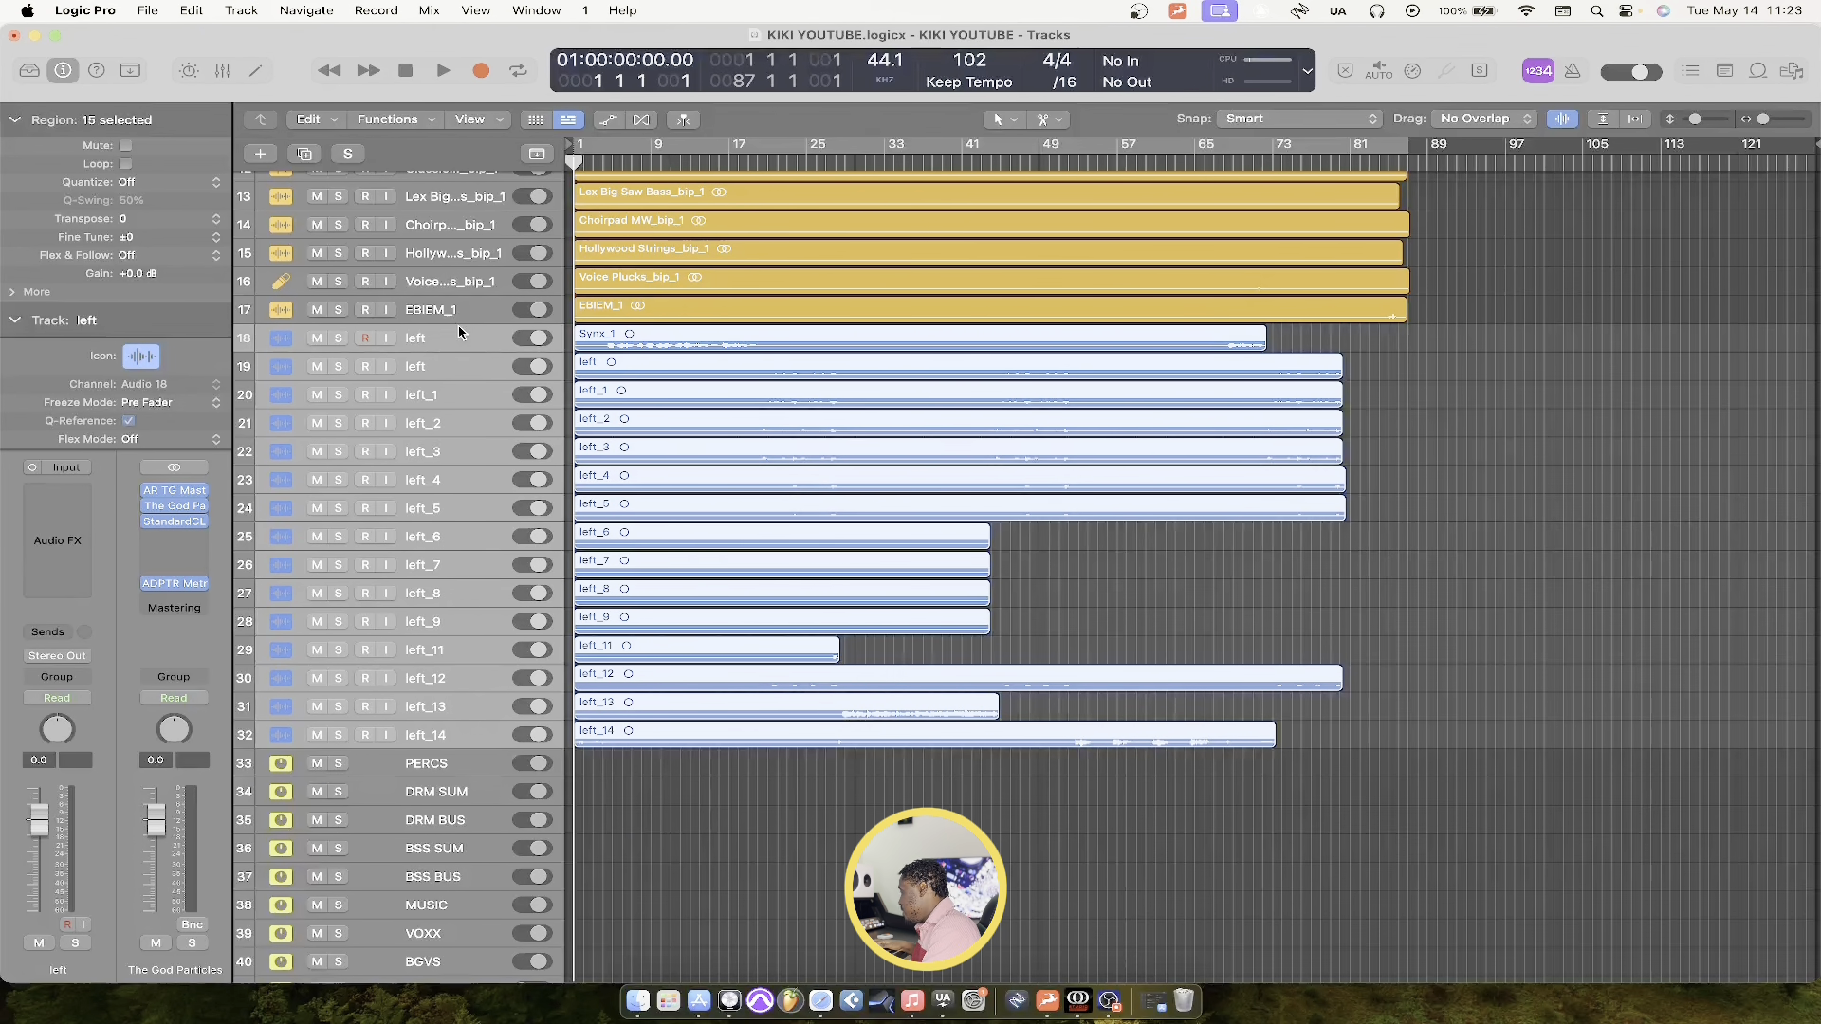
Solo the selected vocal tracks and listen to the opening of the first vocal from about bar 4
scroll(459, 332, up, 6)
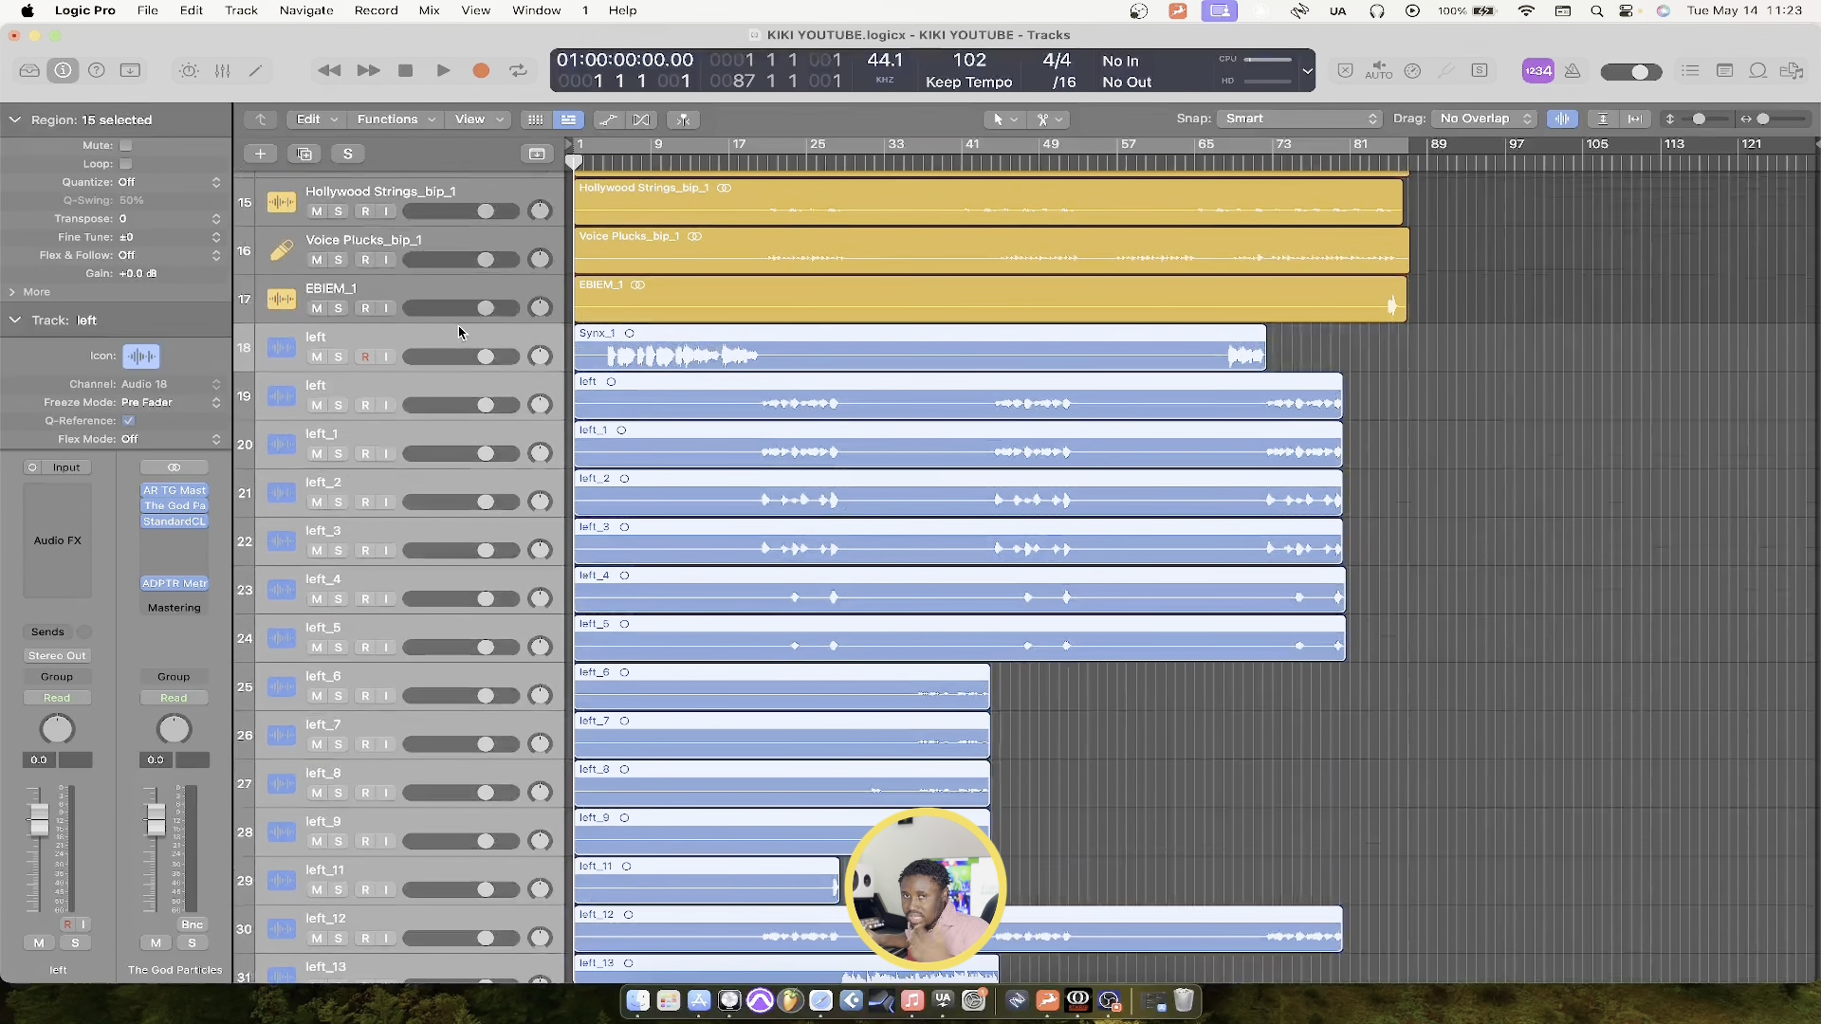
scroll(459, 332, up, 1)
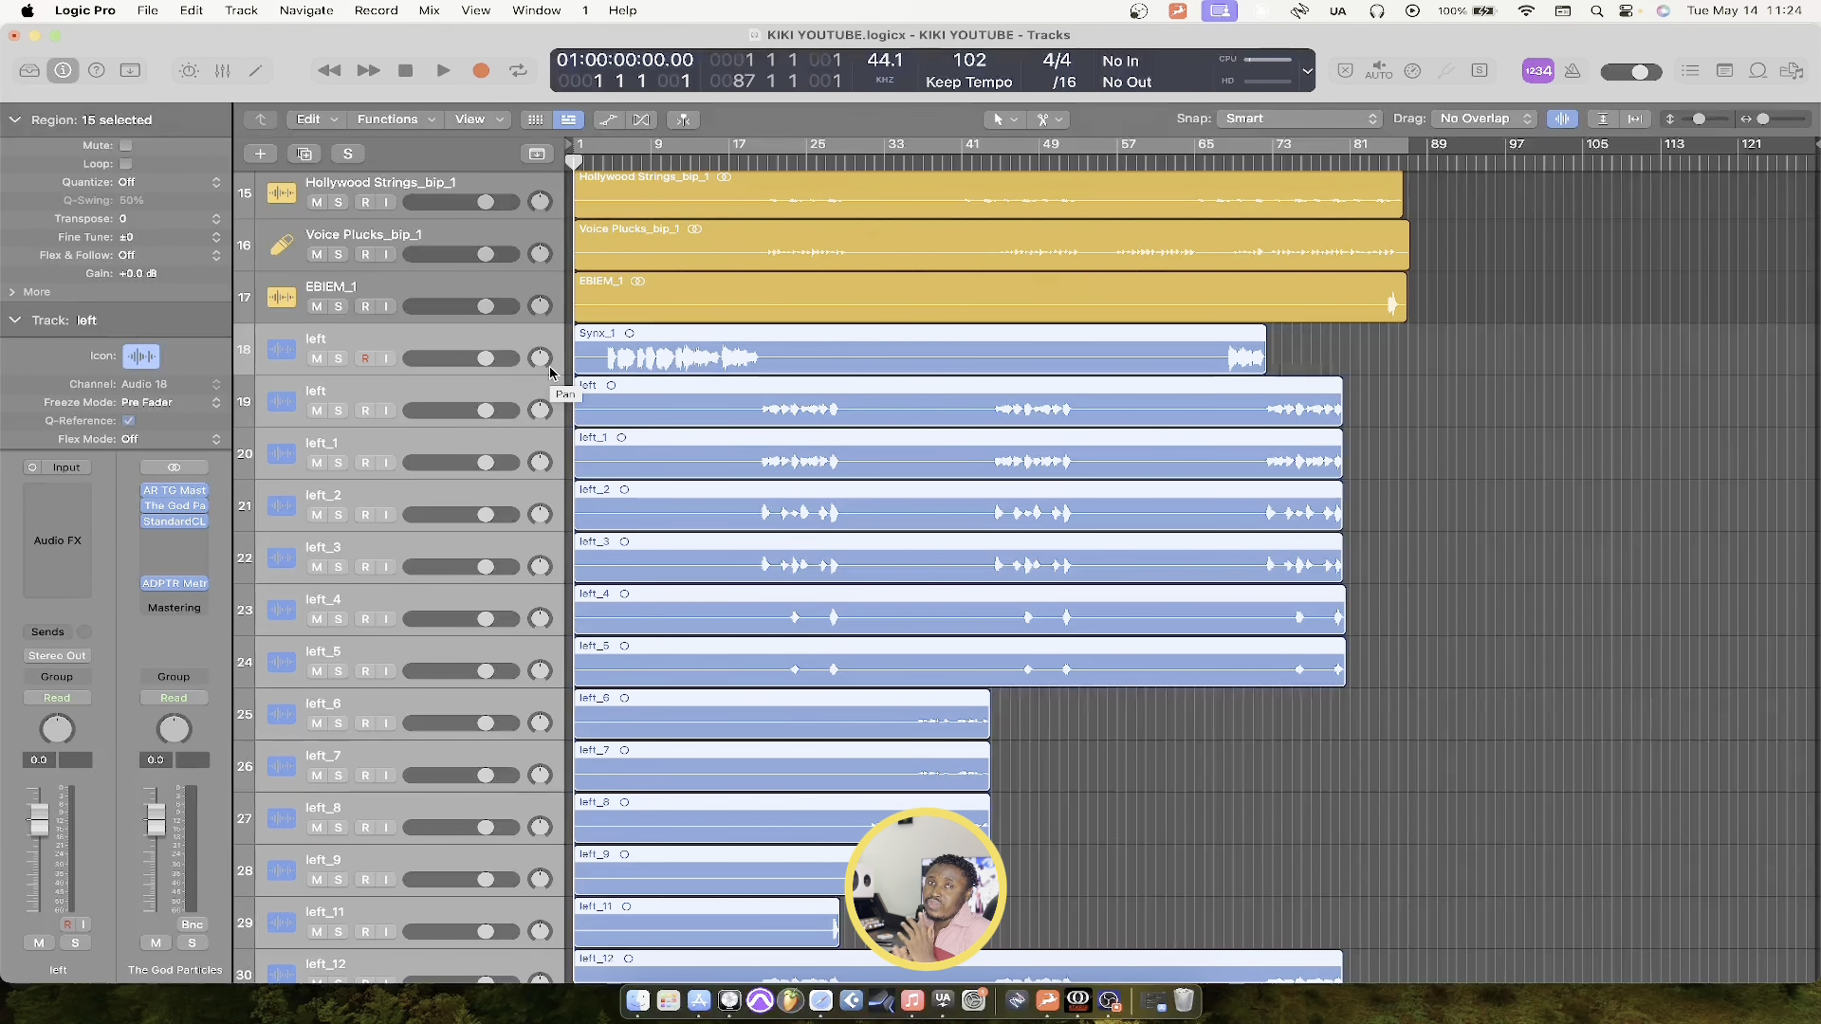
click(339, 358)
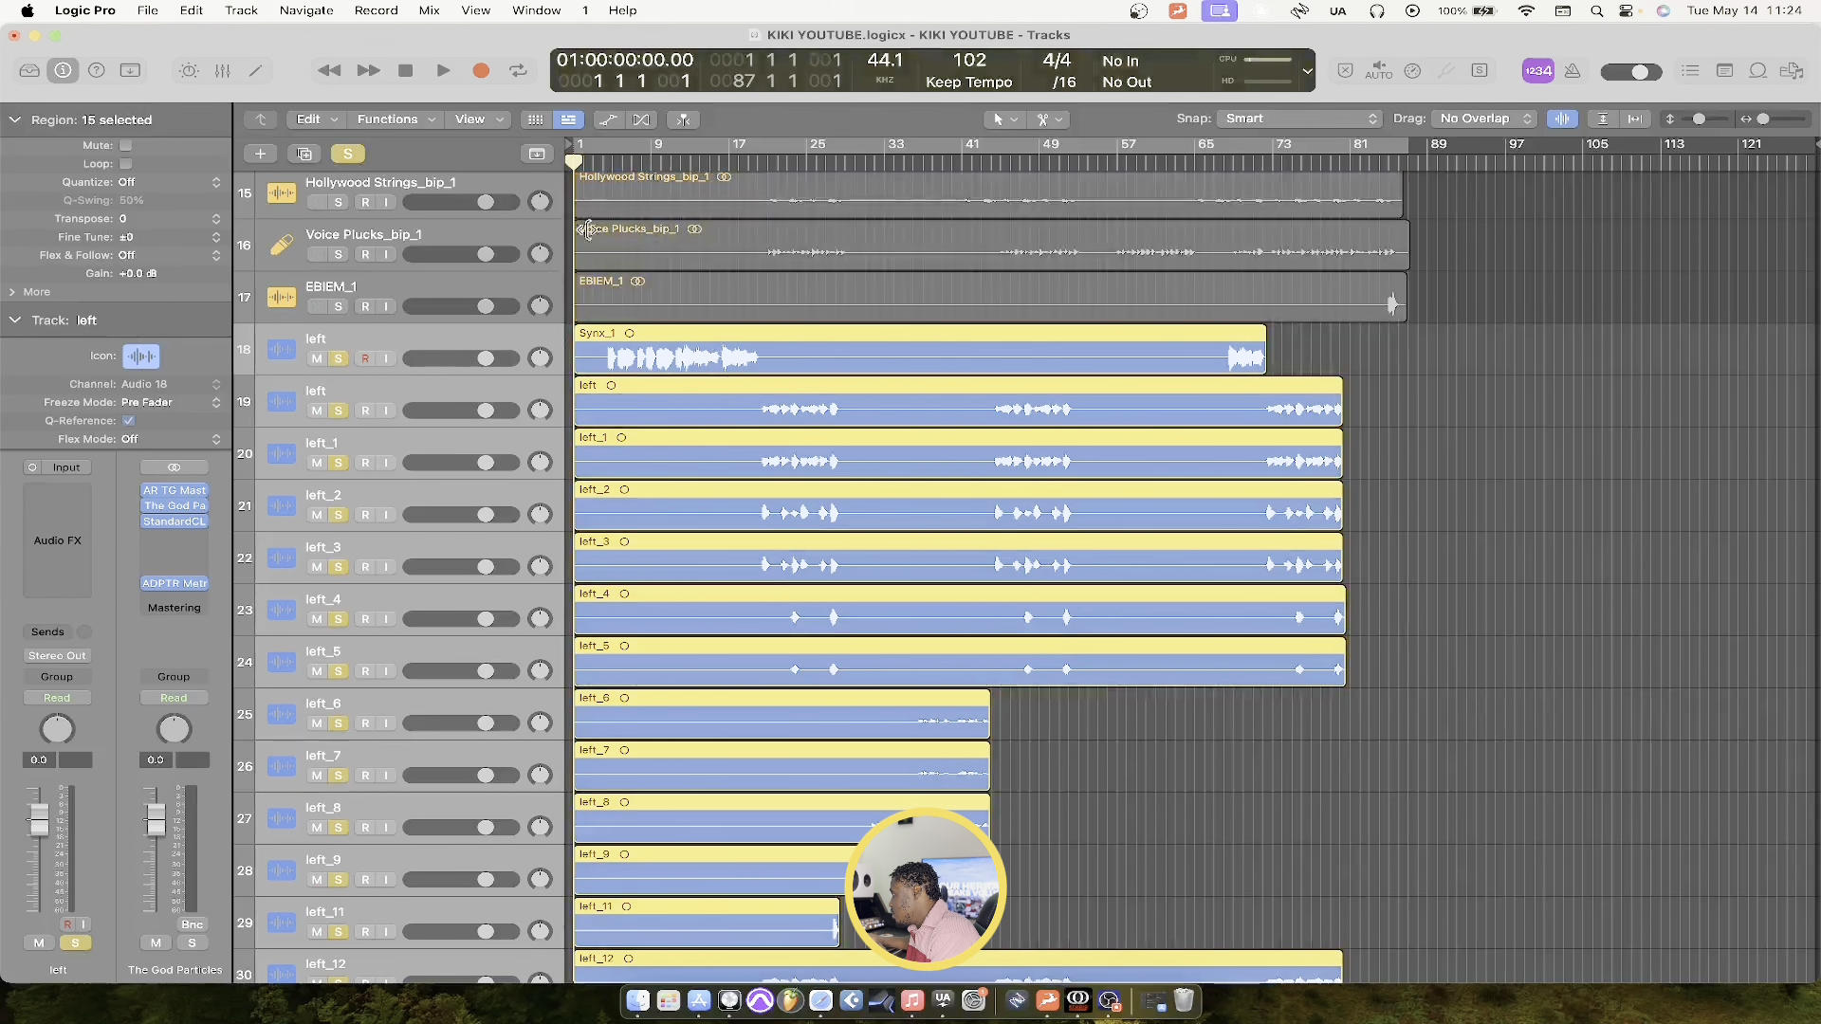
click(605, 164)
key(space)
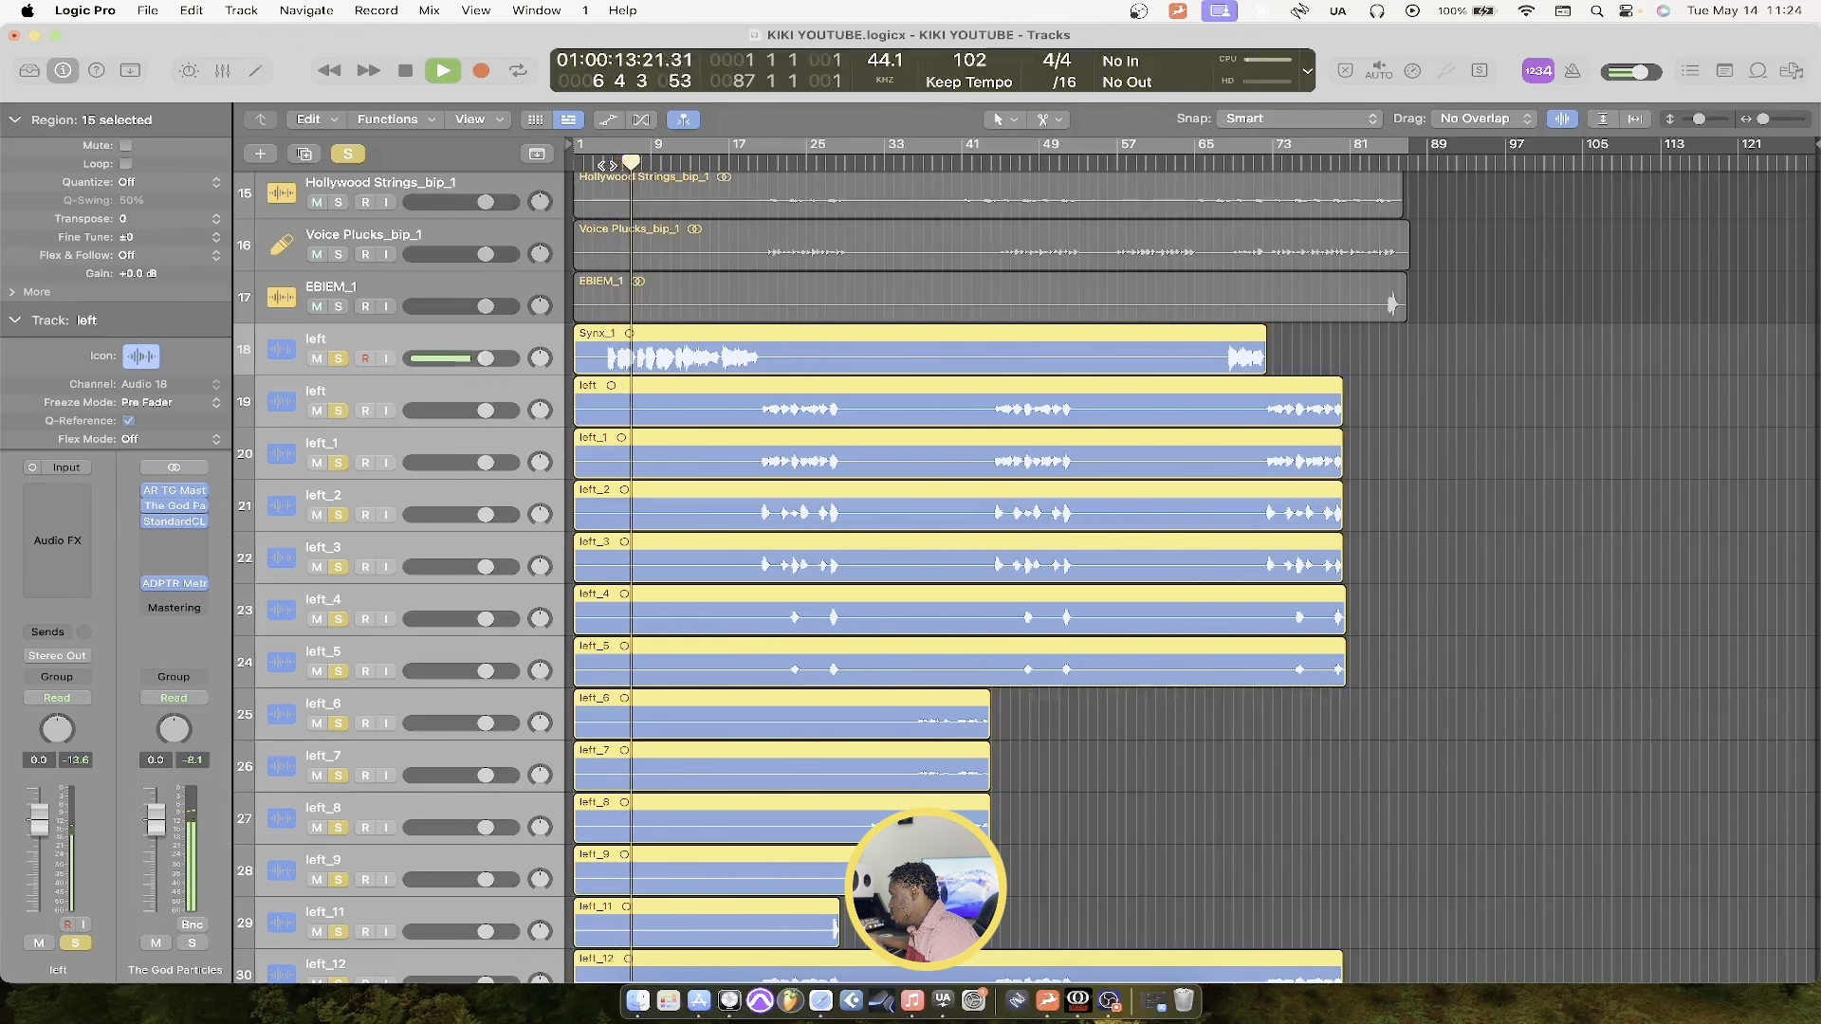
key(space)
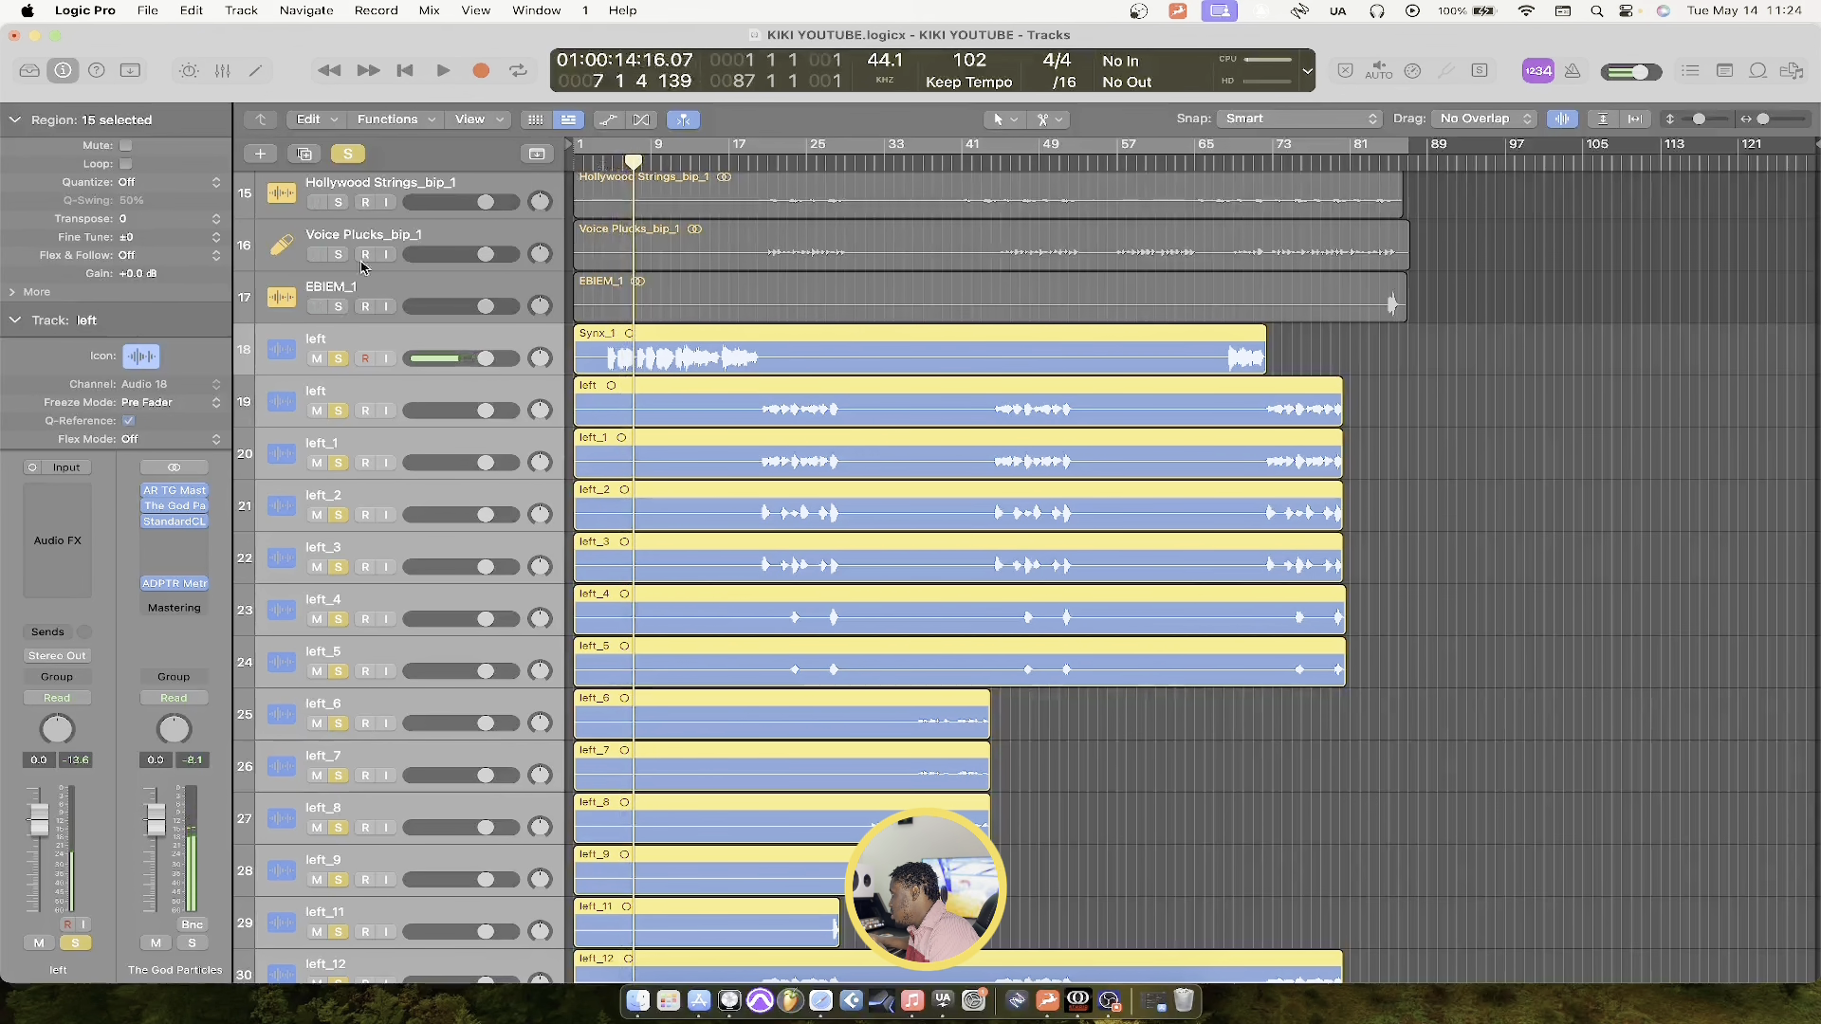
Set the region gain of all selected vocal regions to -6 dB
double_click(149, 274)
text(-6)
key(Return)
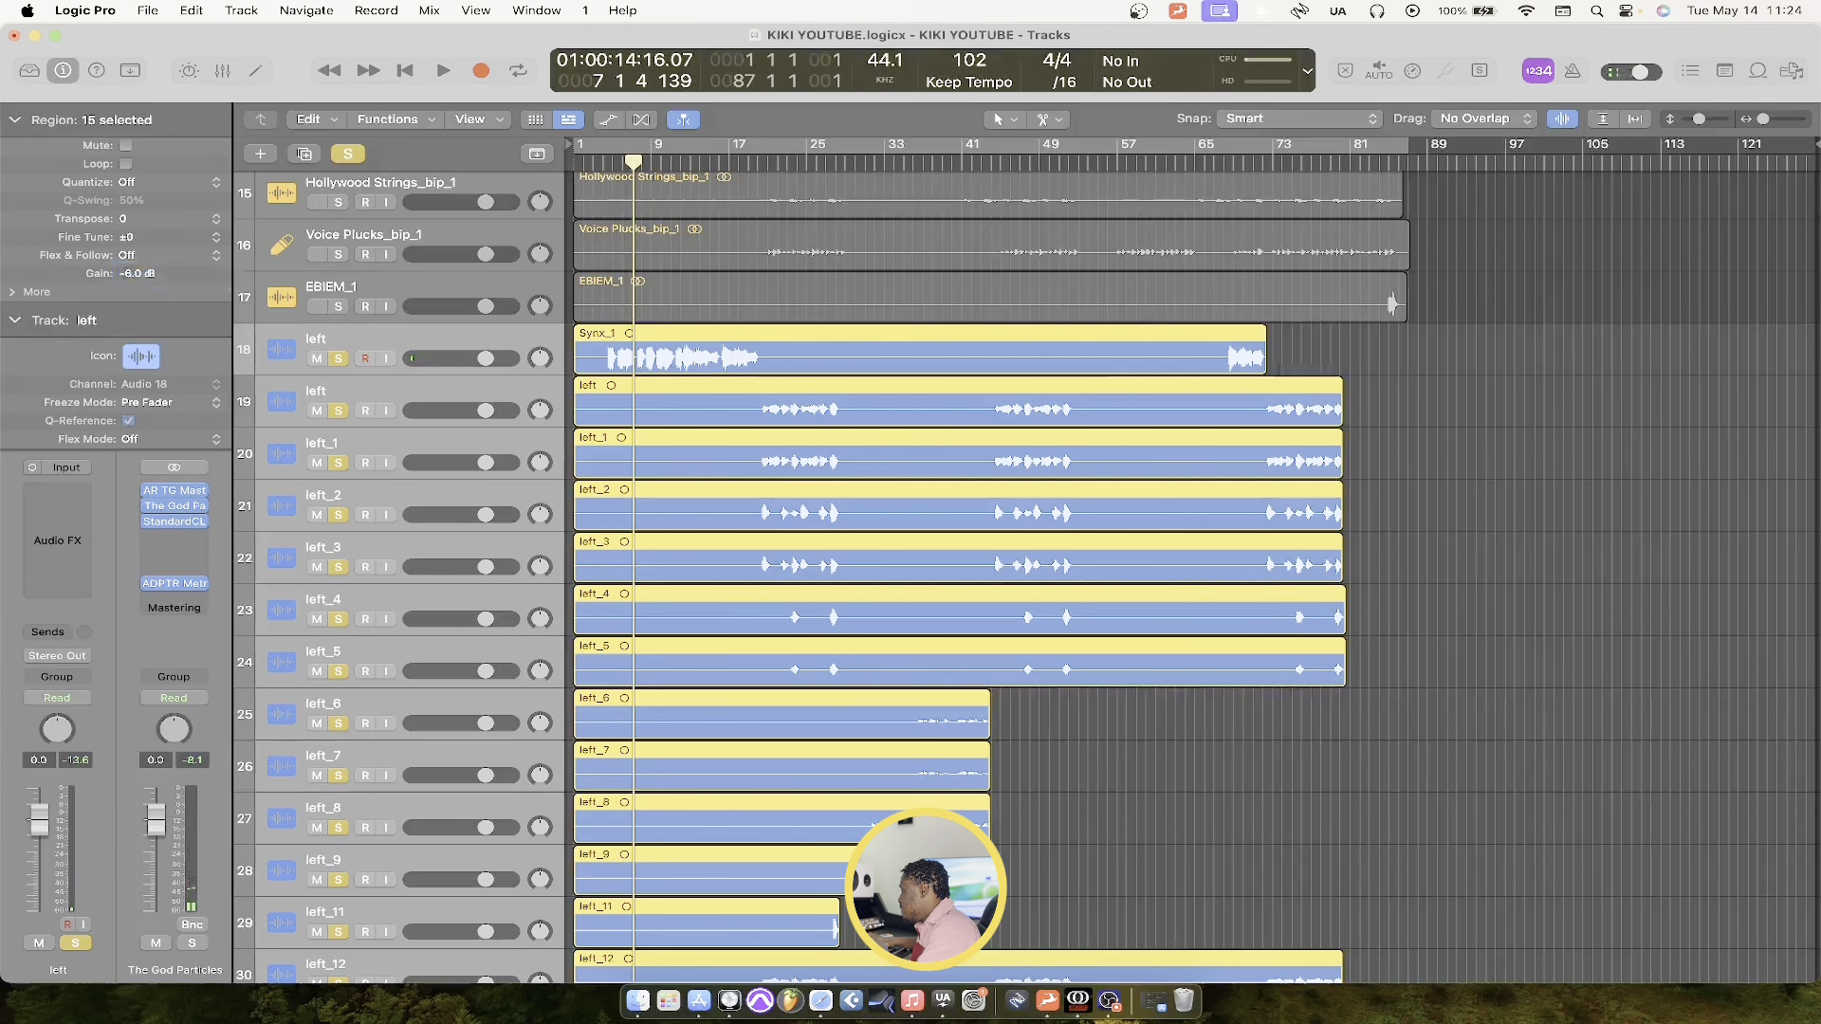
Reduce the track heights and clear the solo from all vocal tracks
key(super+Up)
key(super+Up)
key(super+Up)
key(super+Up)
key(super+Up)
key(super+Up)
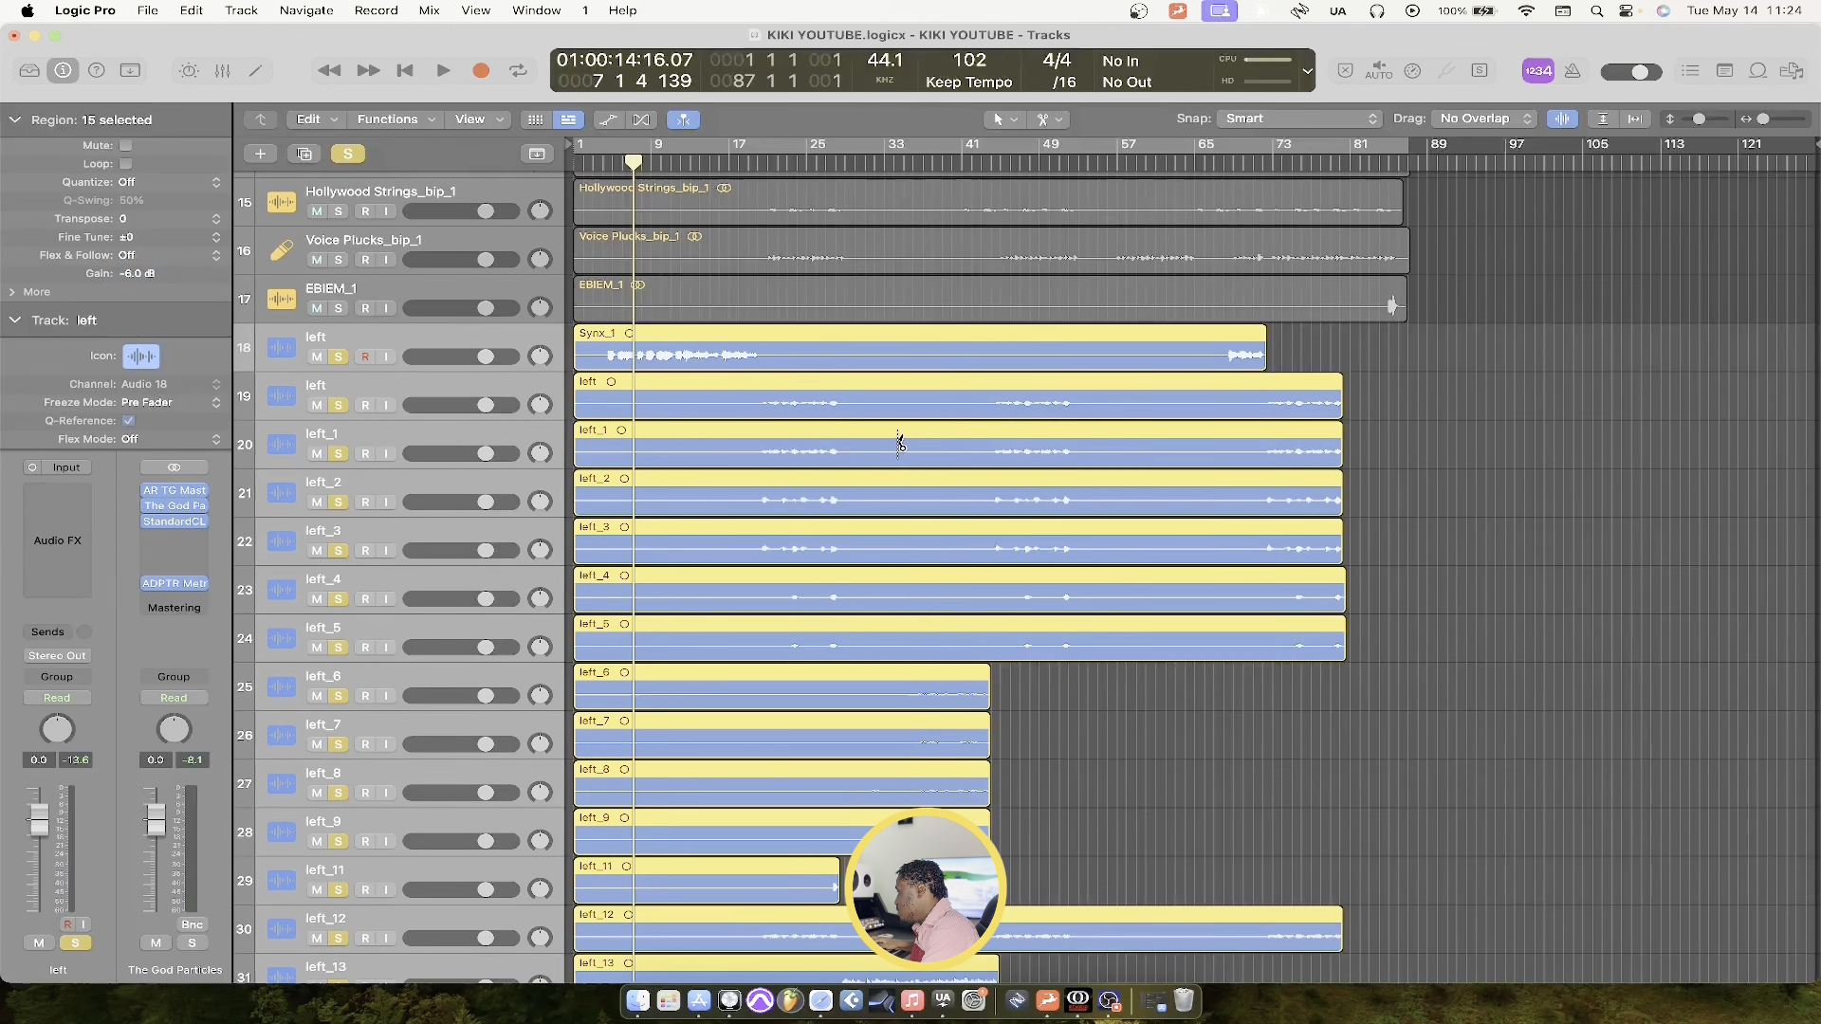
key(super+Up)
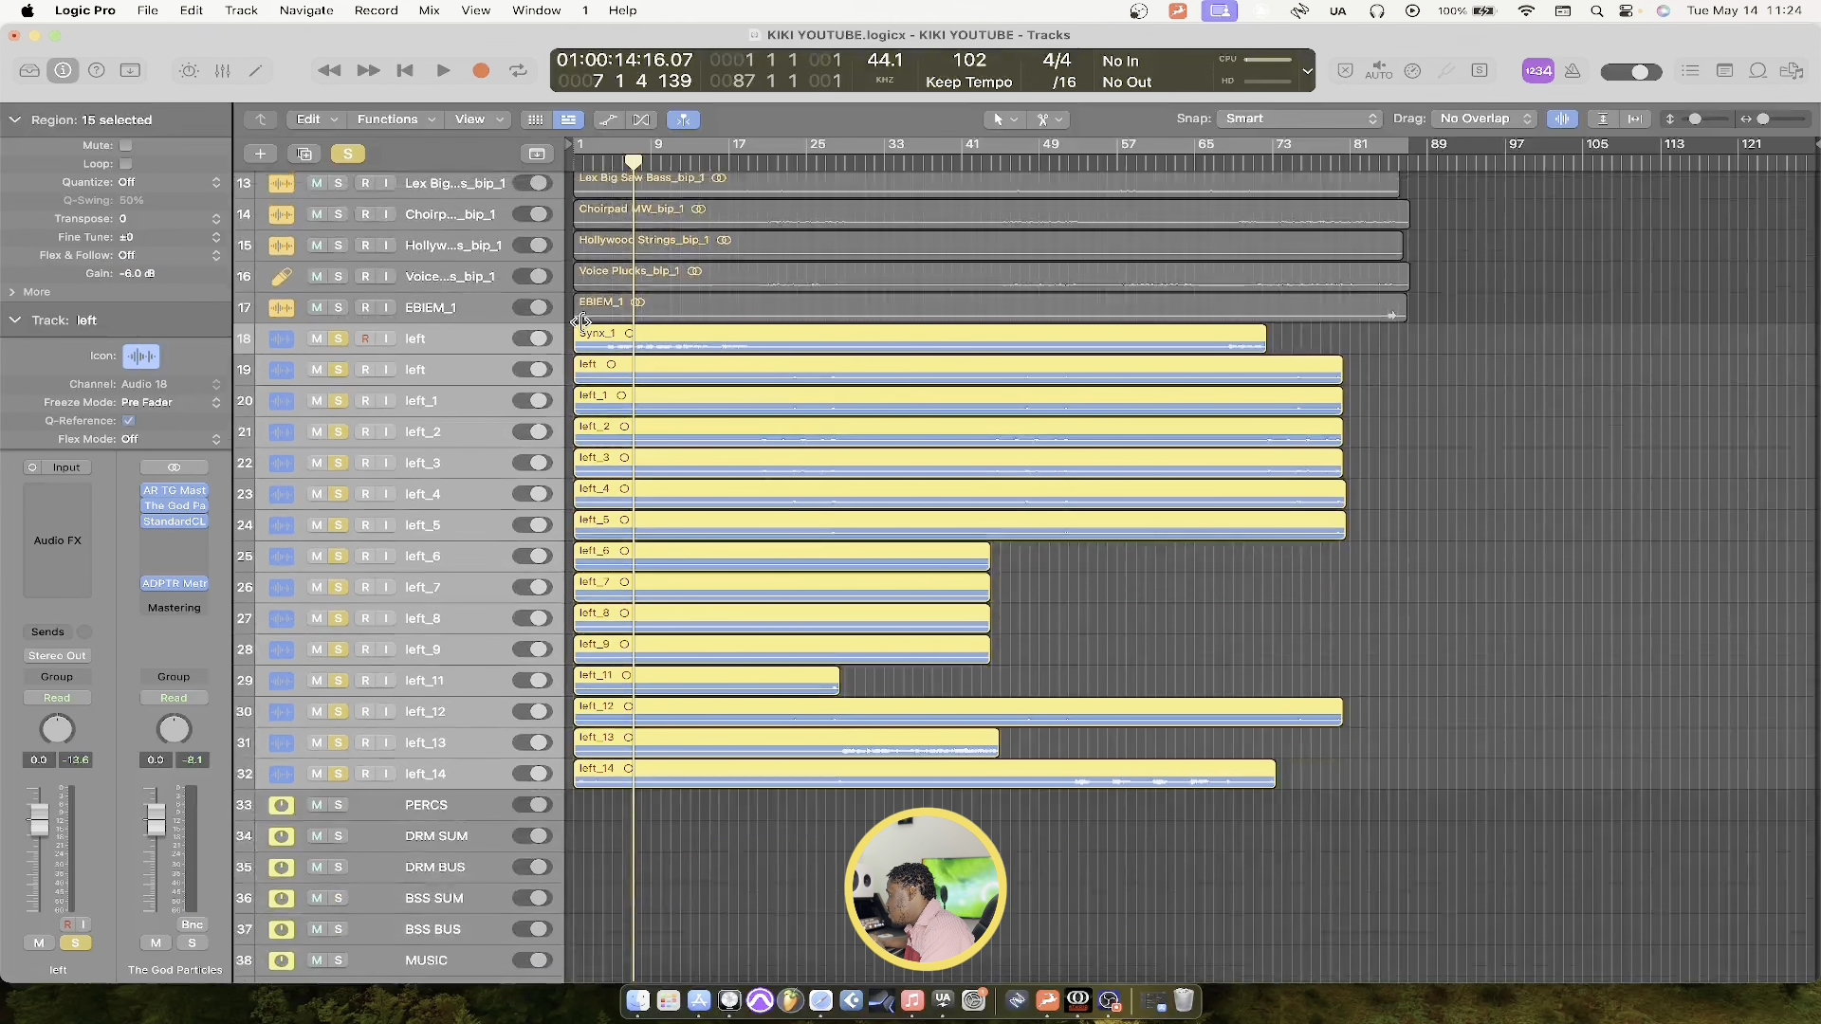
scroll(745, 340, up, 3)
click(348, 153)
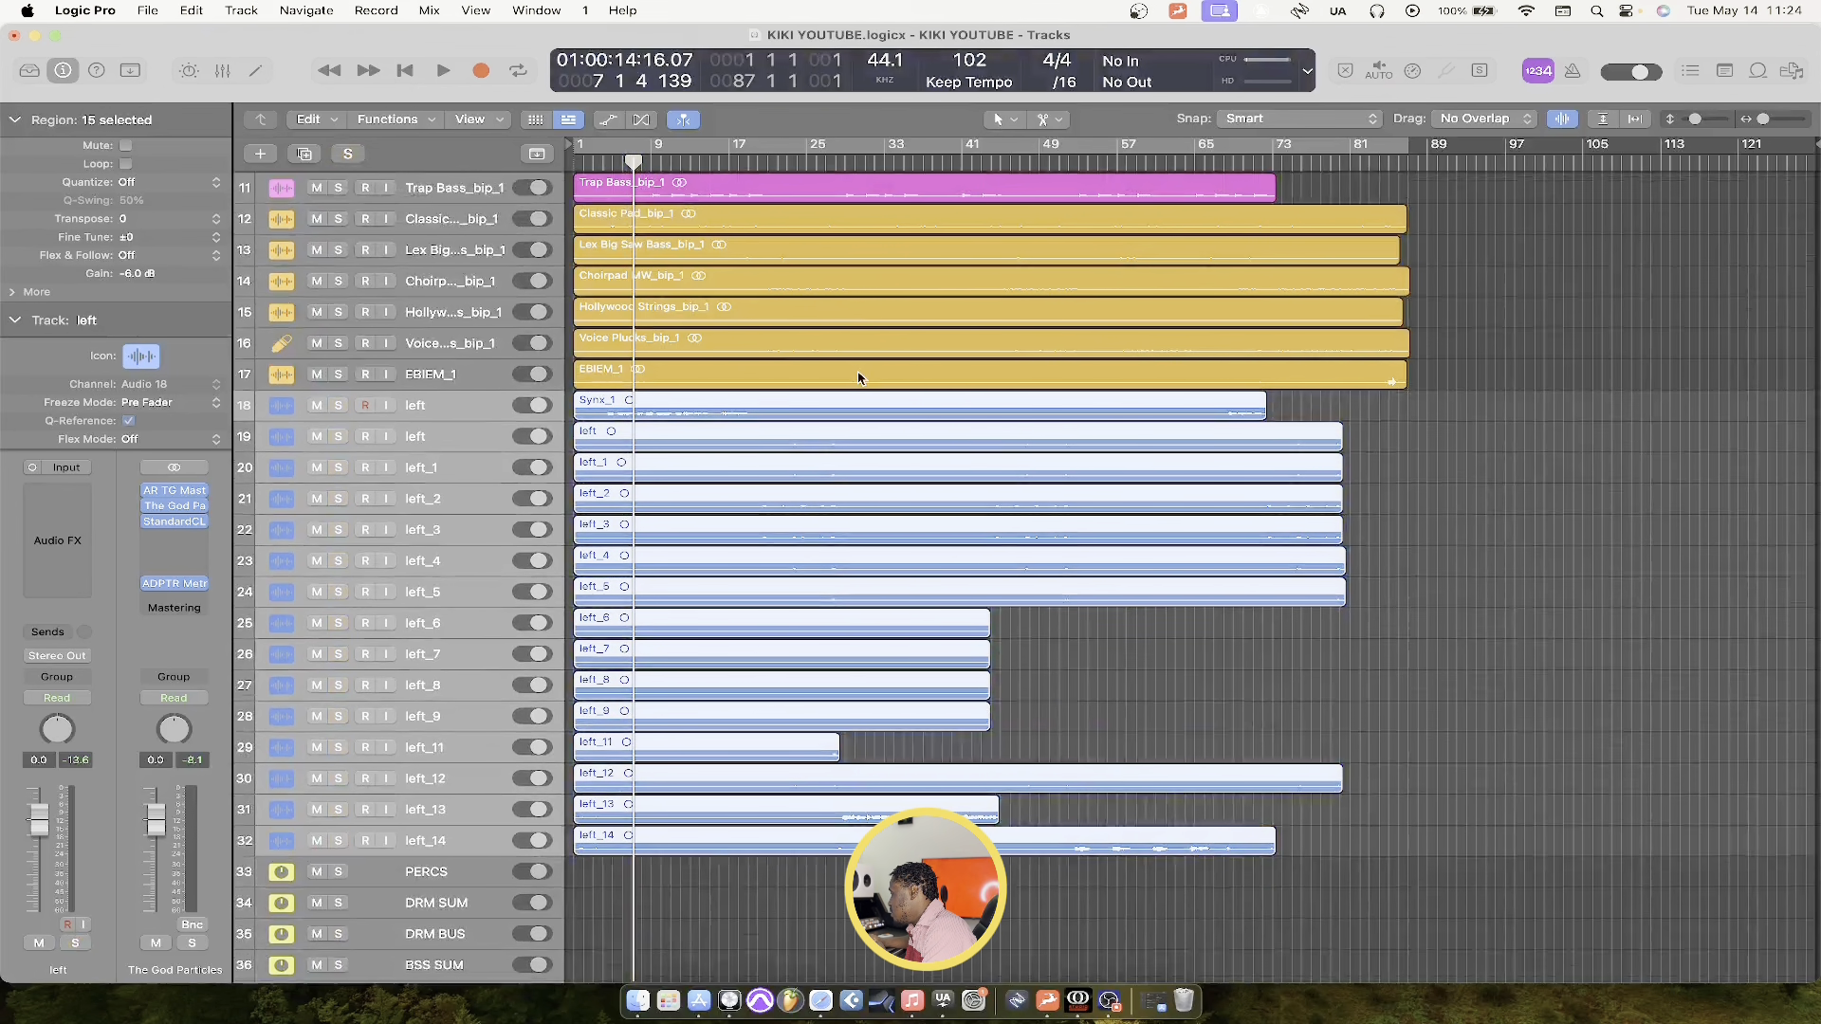
Play the full arrangement with the vocals and check their waveforms and levels against the instrument tracks
key(space)
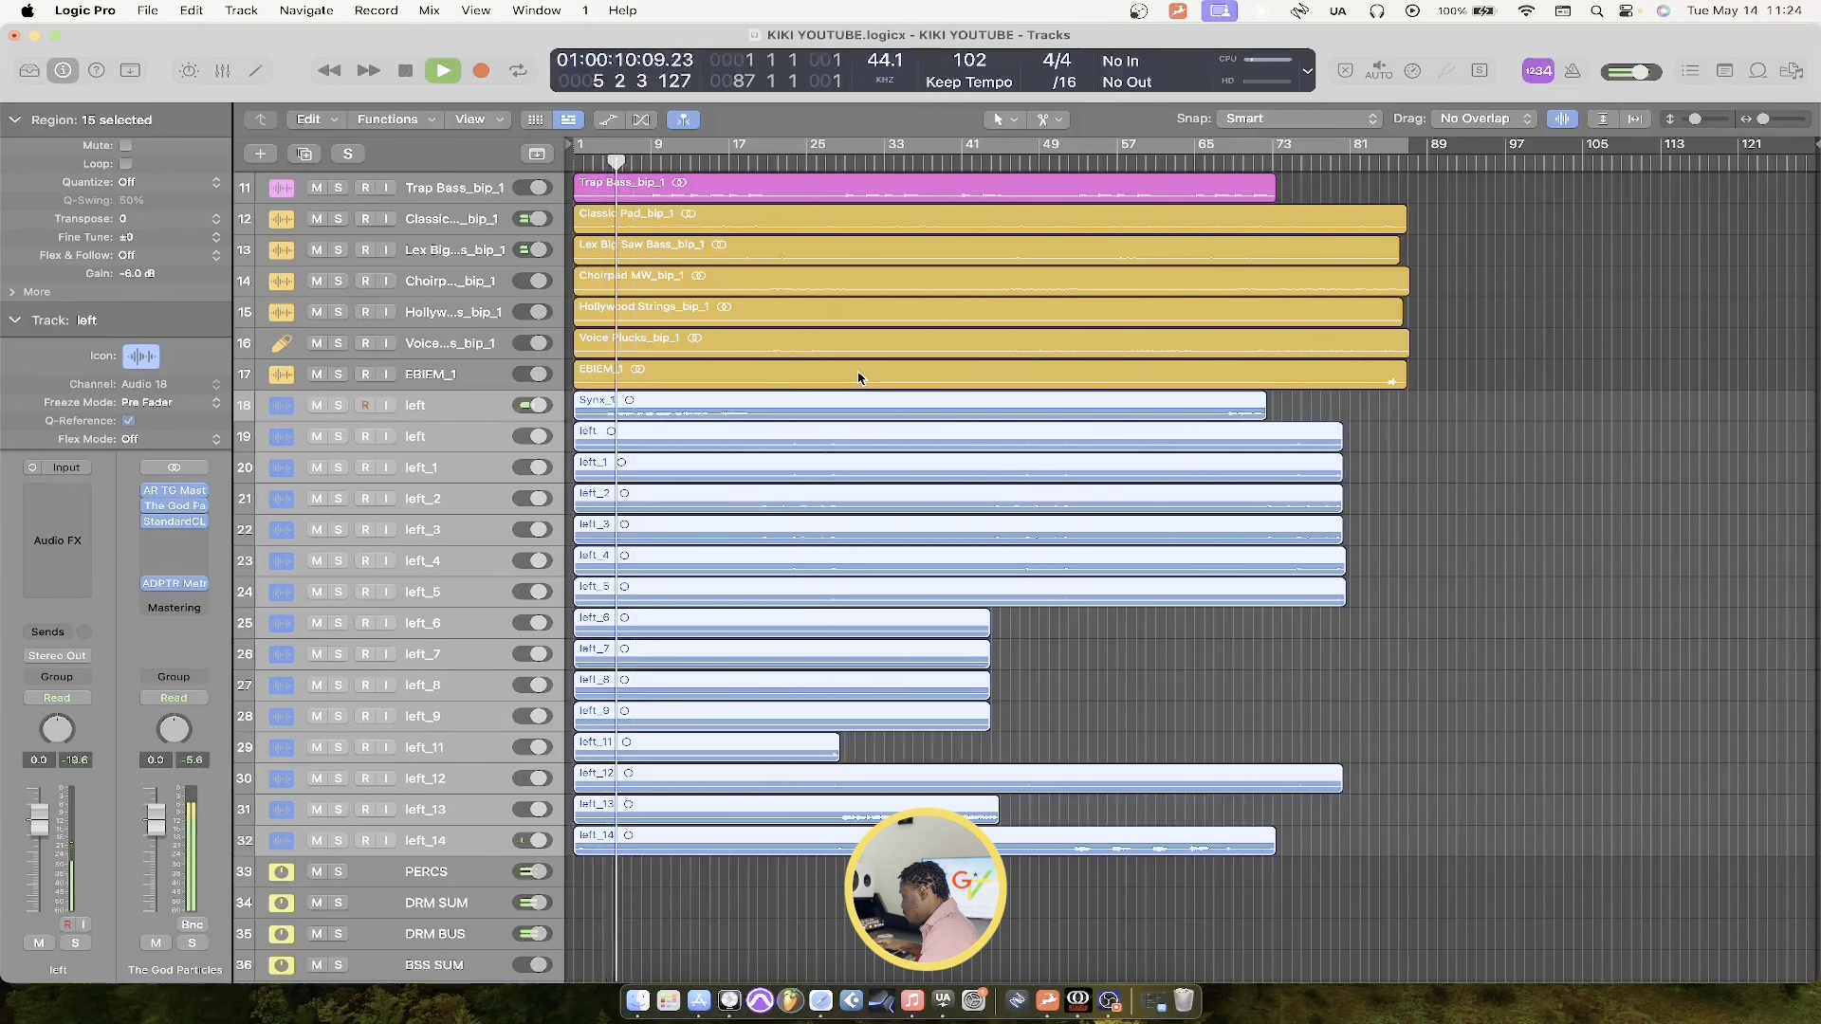
key(super+Down)
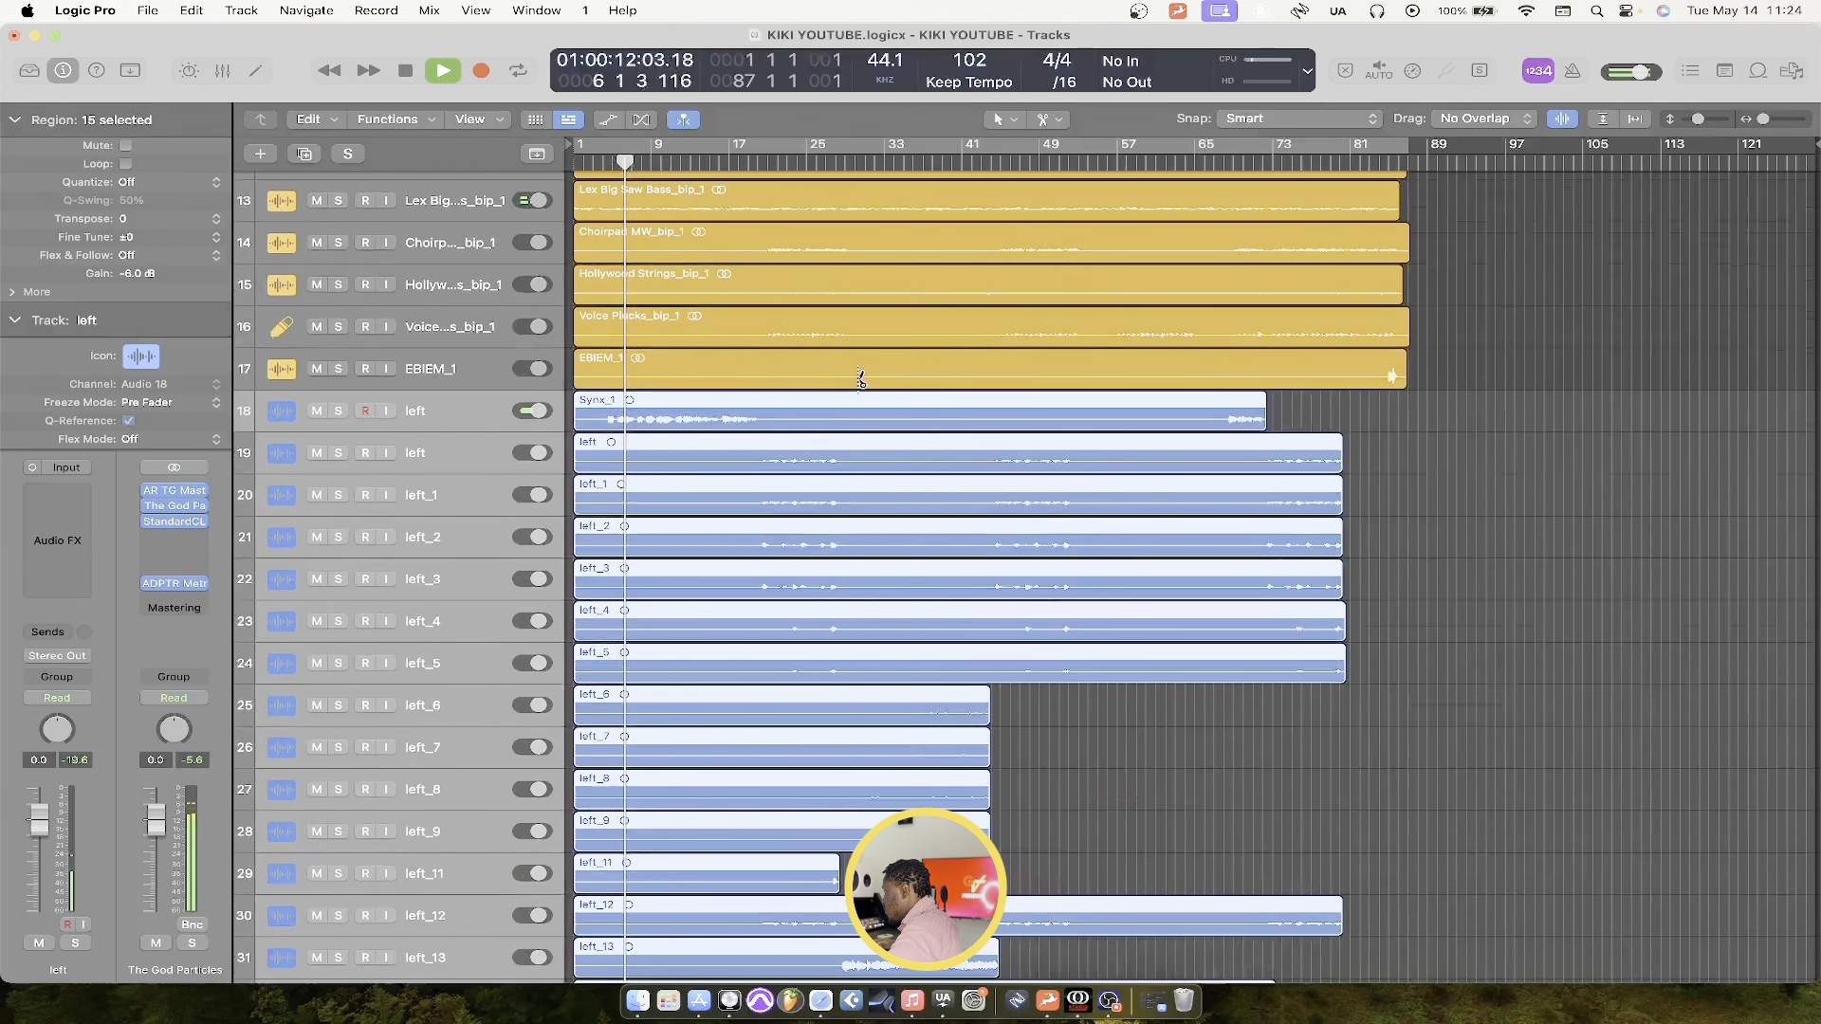
key(super+Down)
key(super+Down)
key(super+Down)
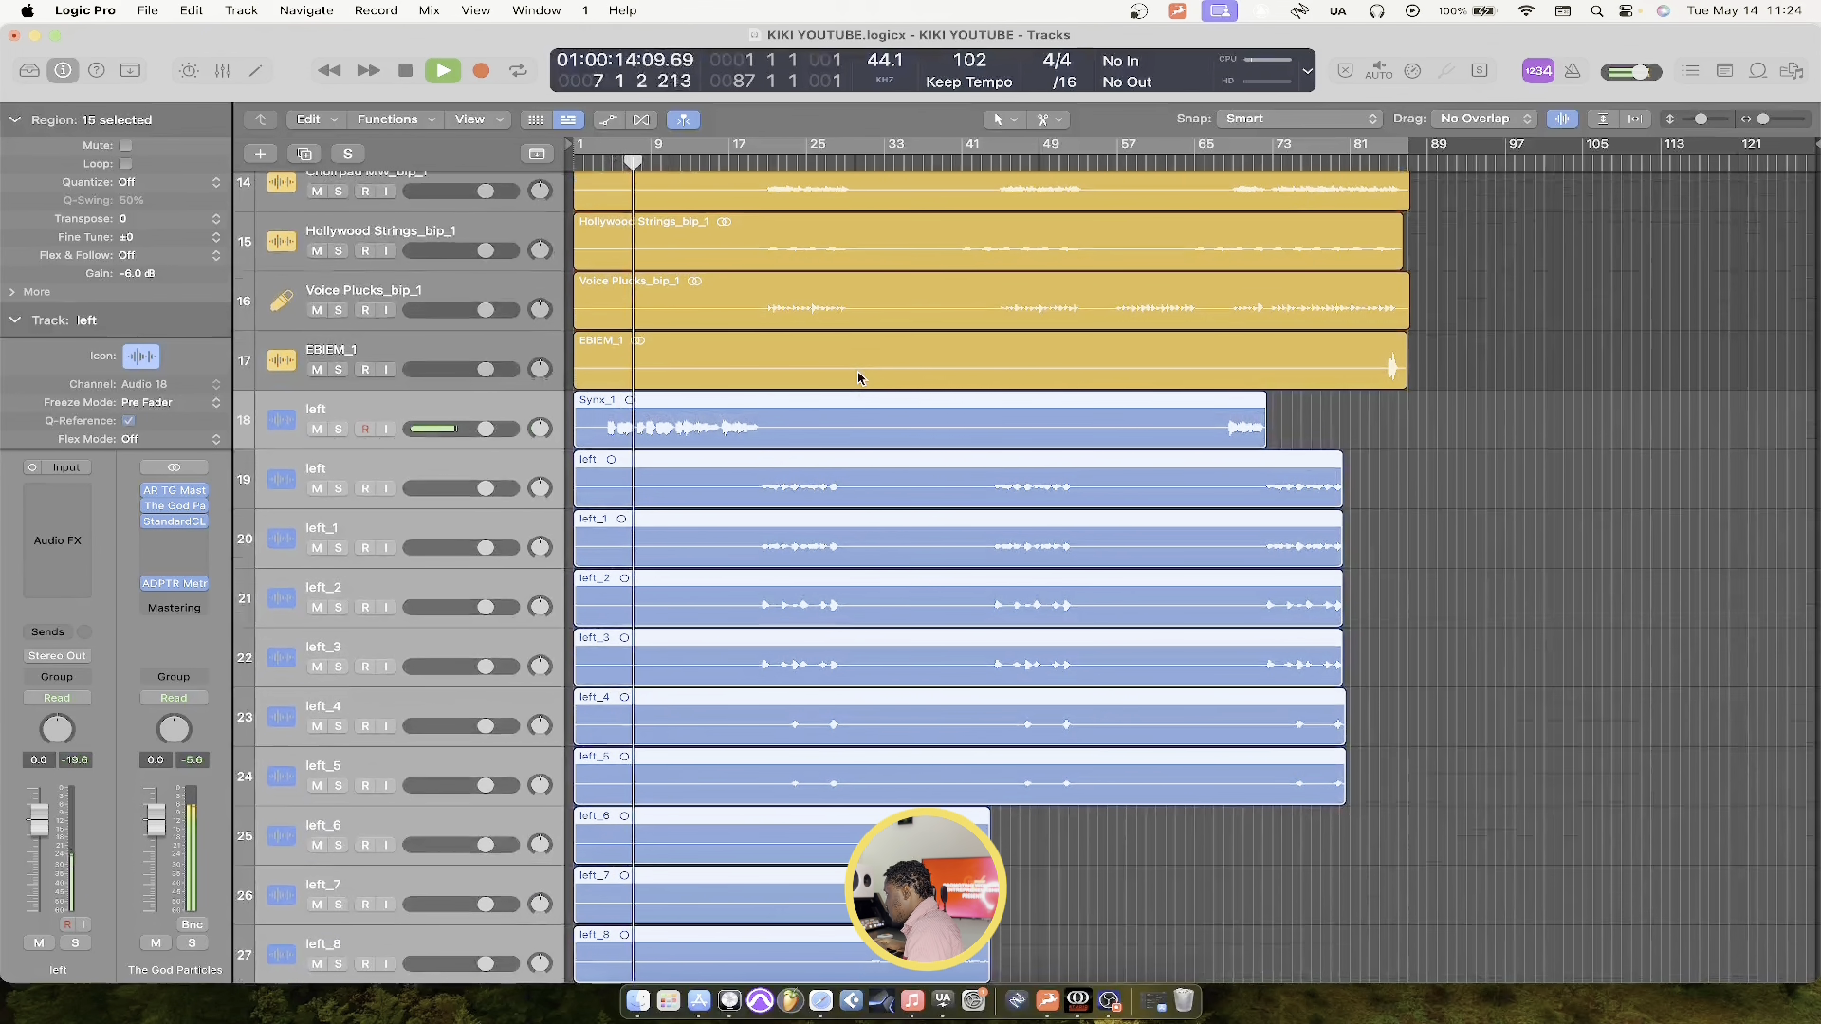
scroll(974, 422, up, 9)
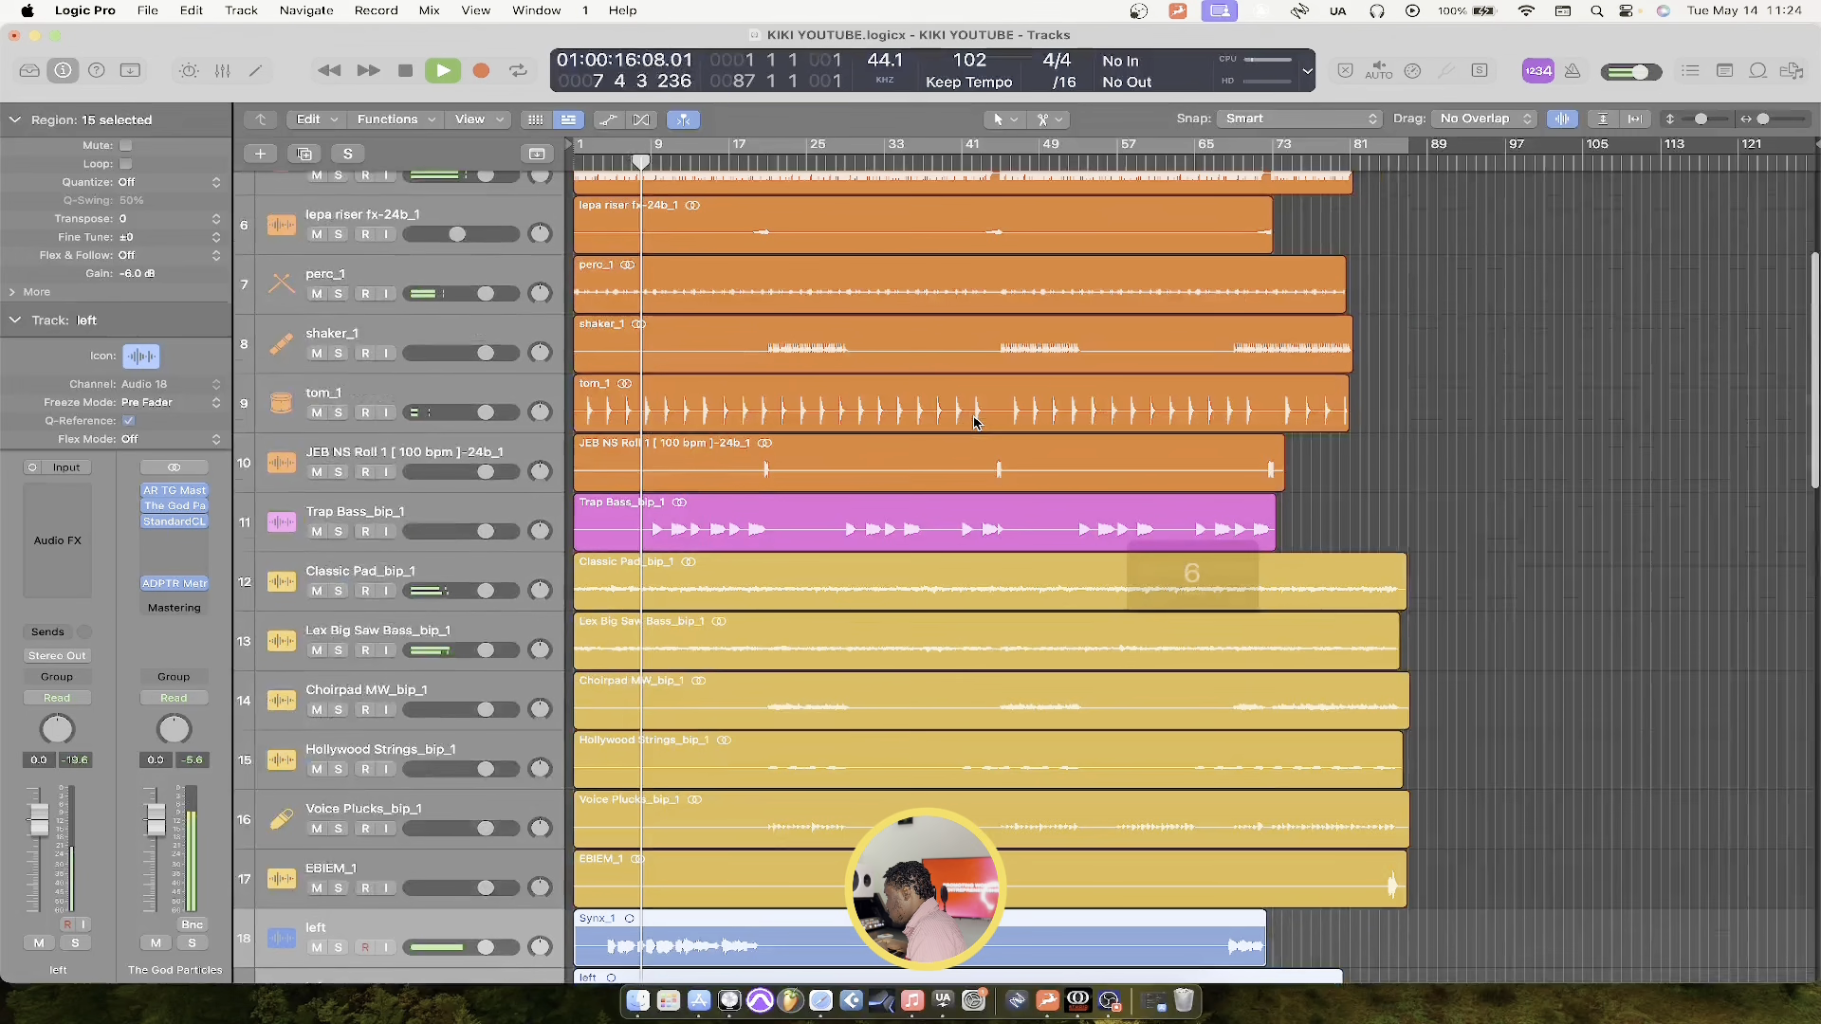
scroll(974, 422, down, 5)
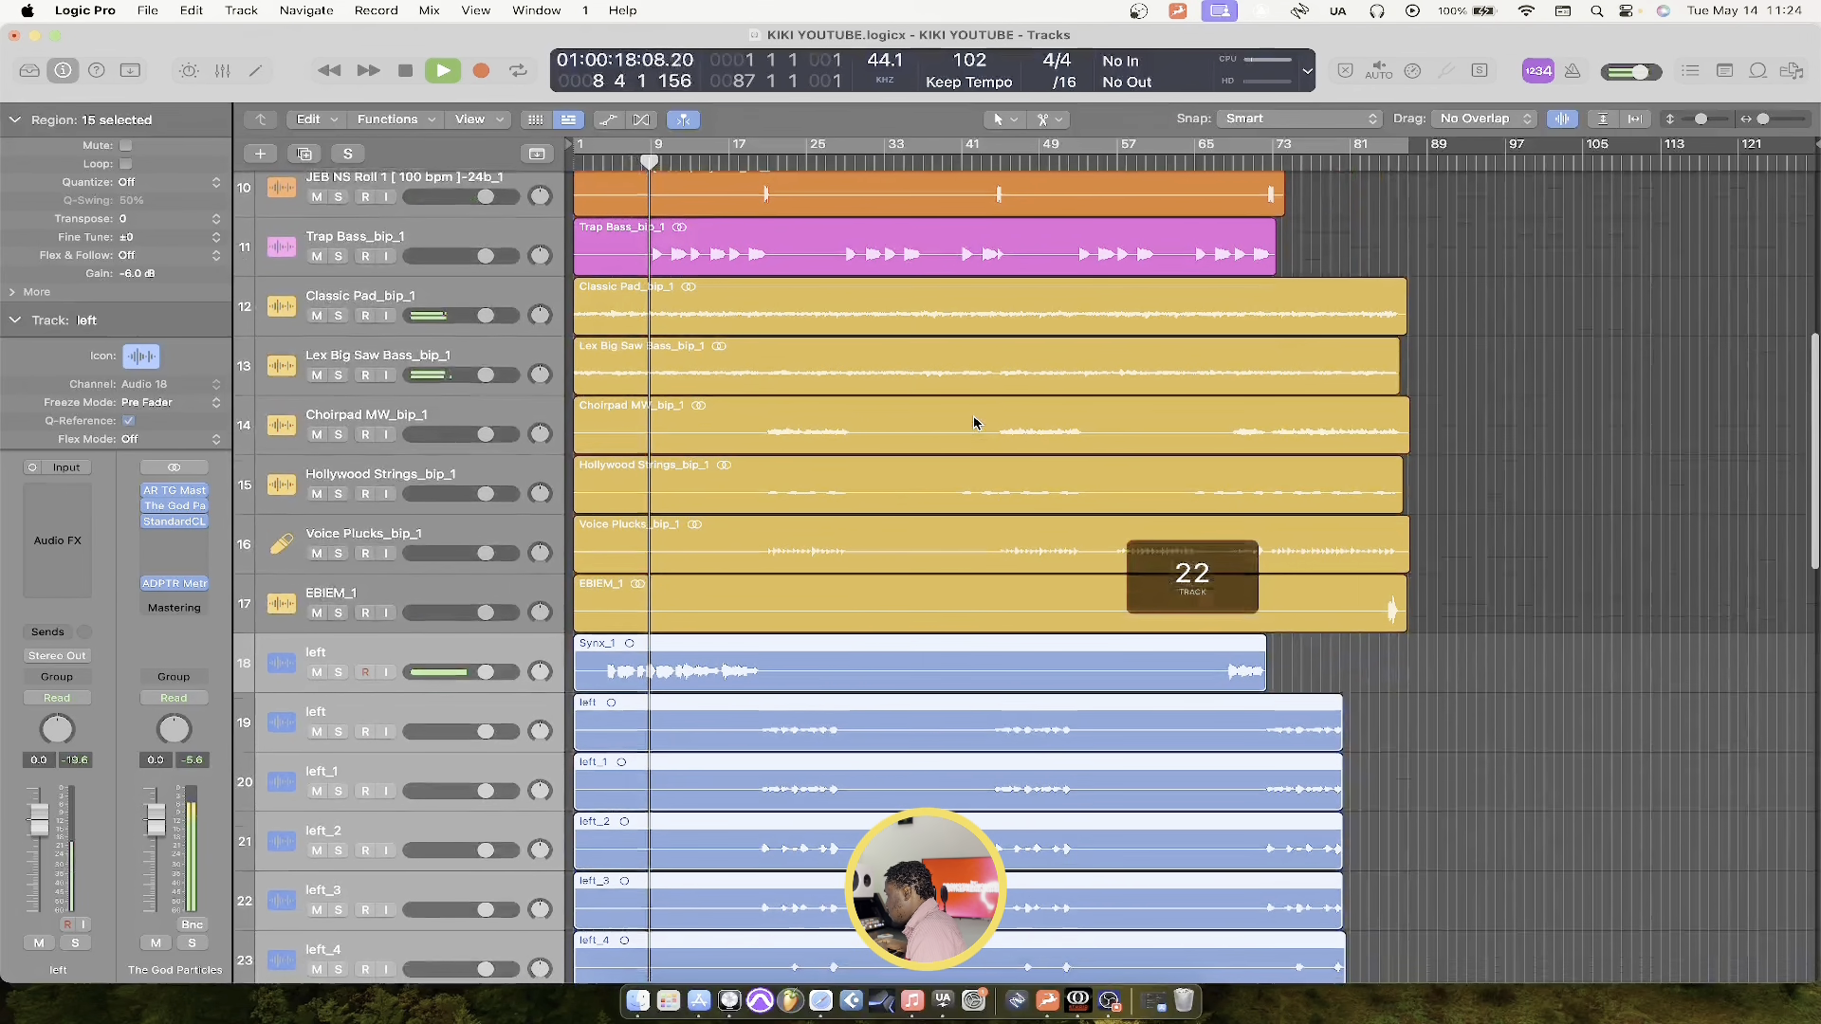
scroll(975, 422, down, 2)
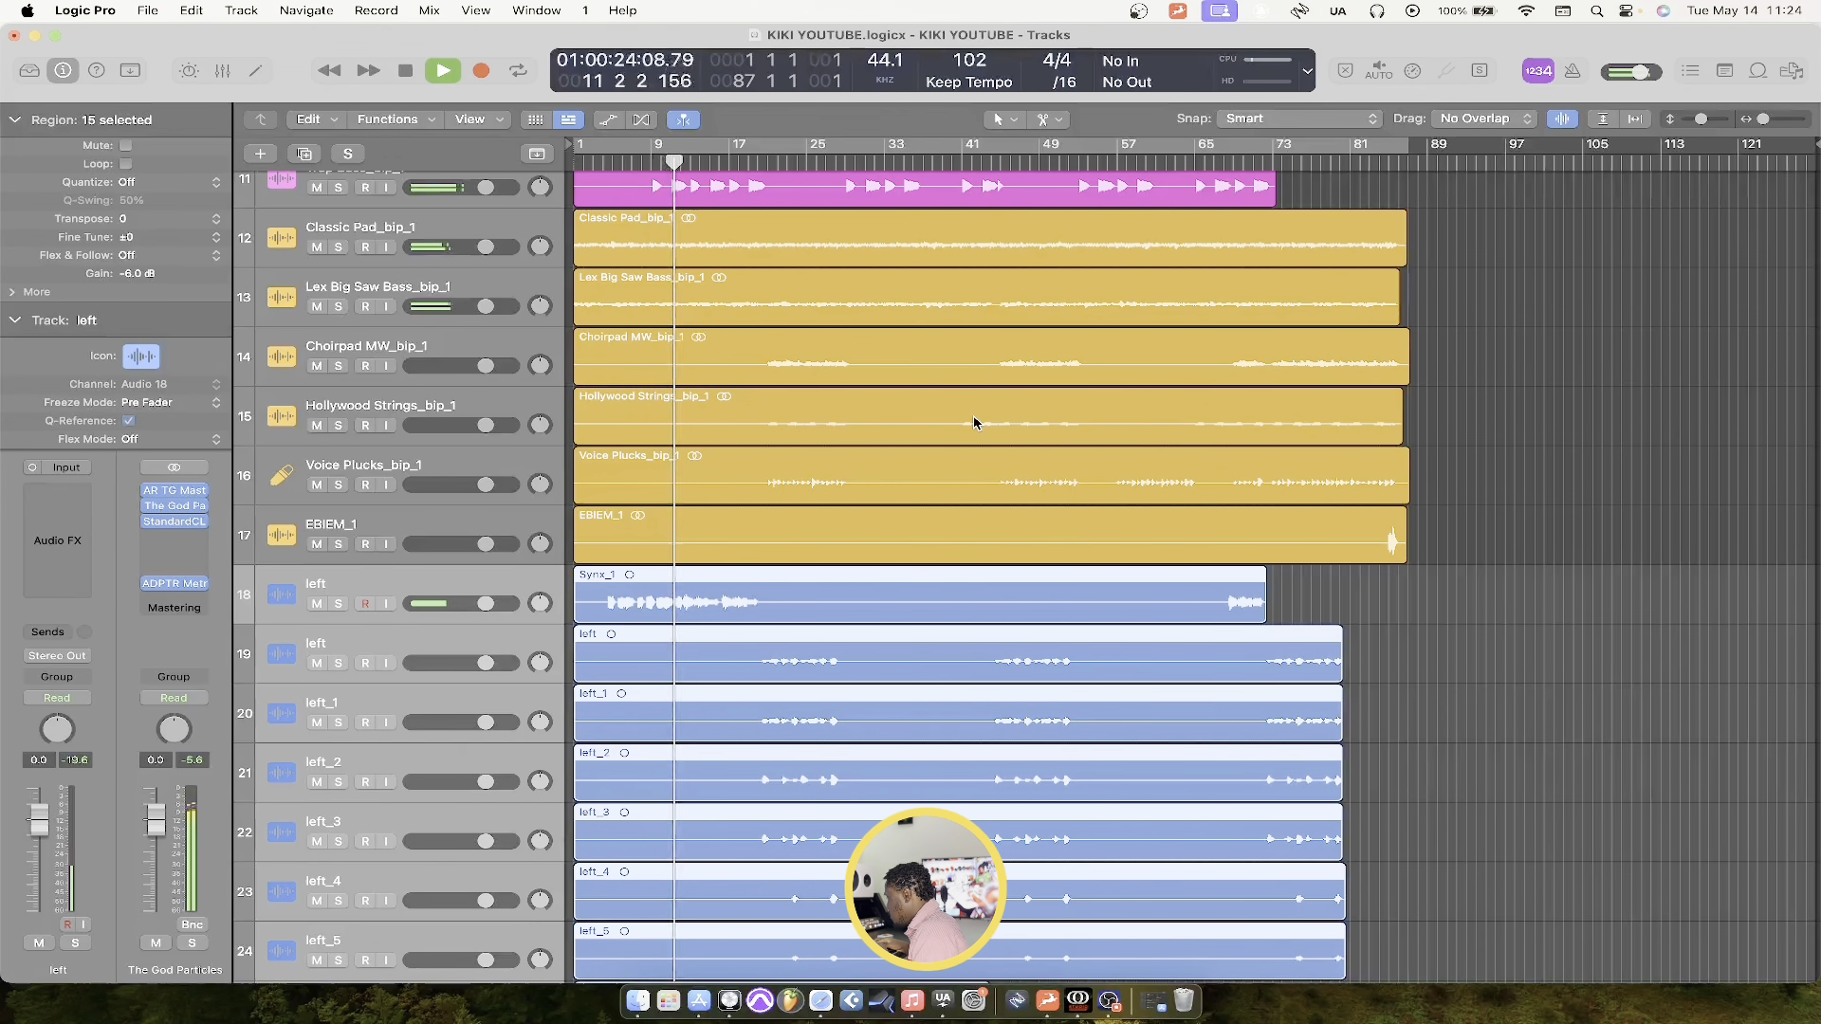
key(space)
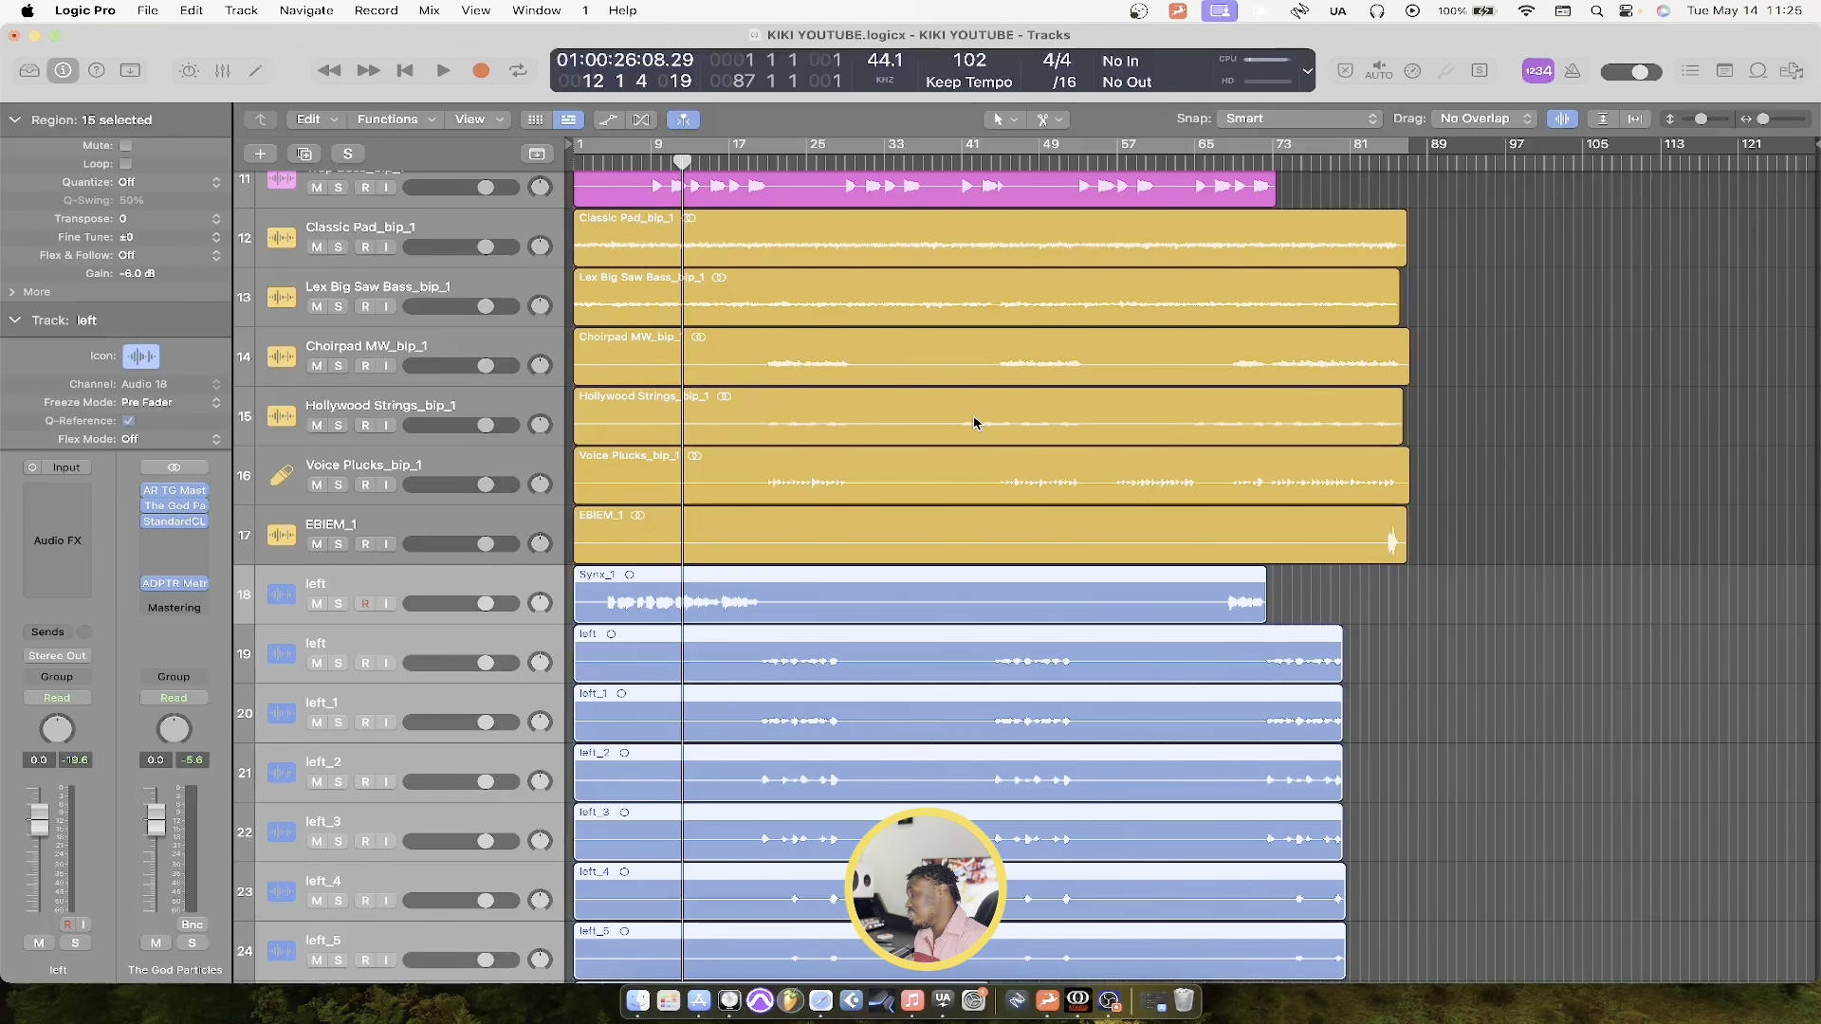
Insert a mono FabFilter Pro-Q 3 in the first effect slot of the lead vocal on track 18
click(815, 998)
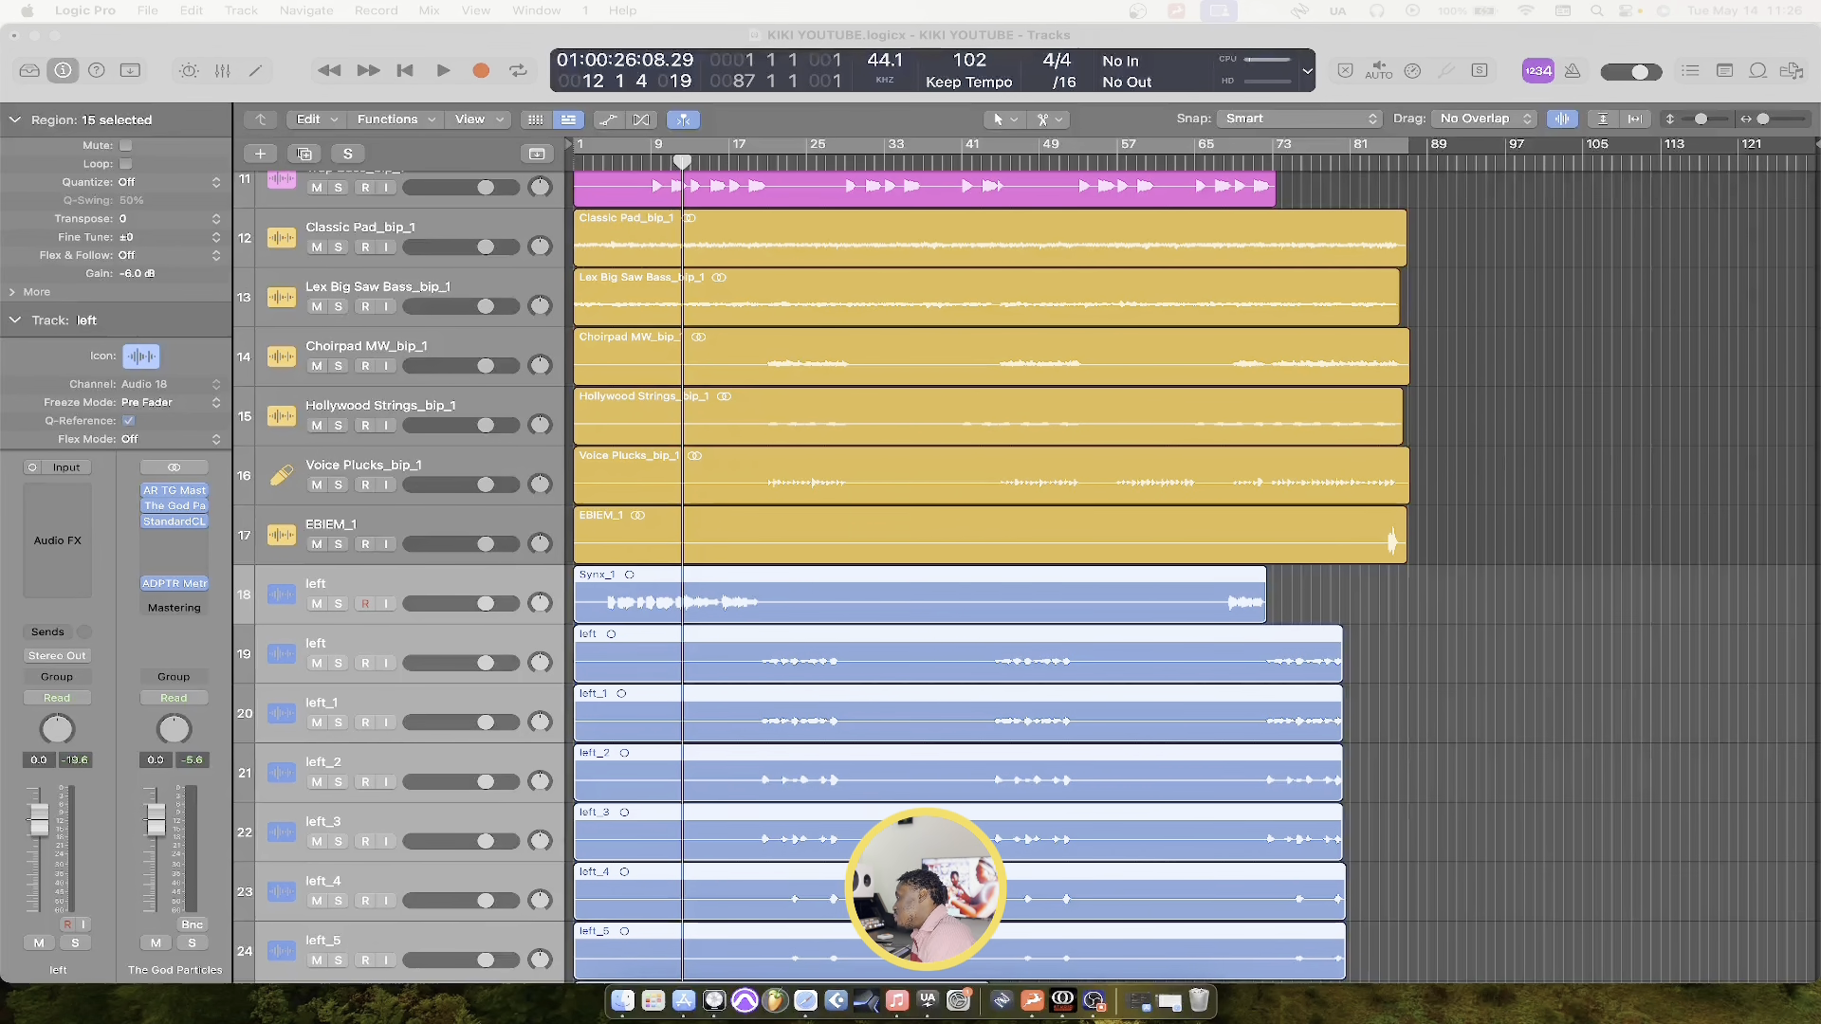
click(453, 595)
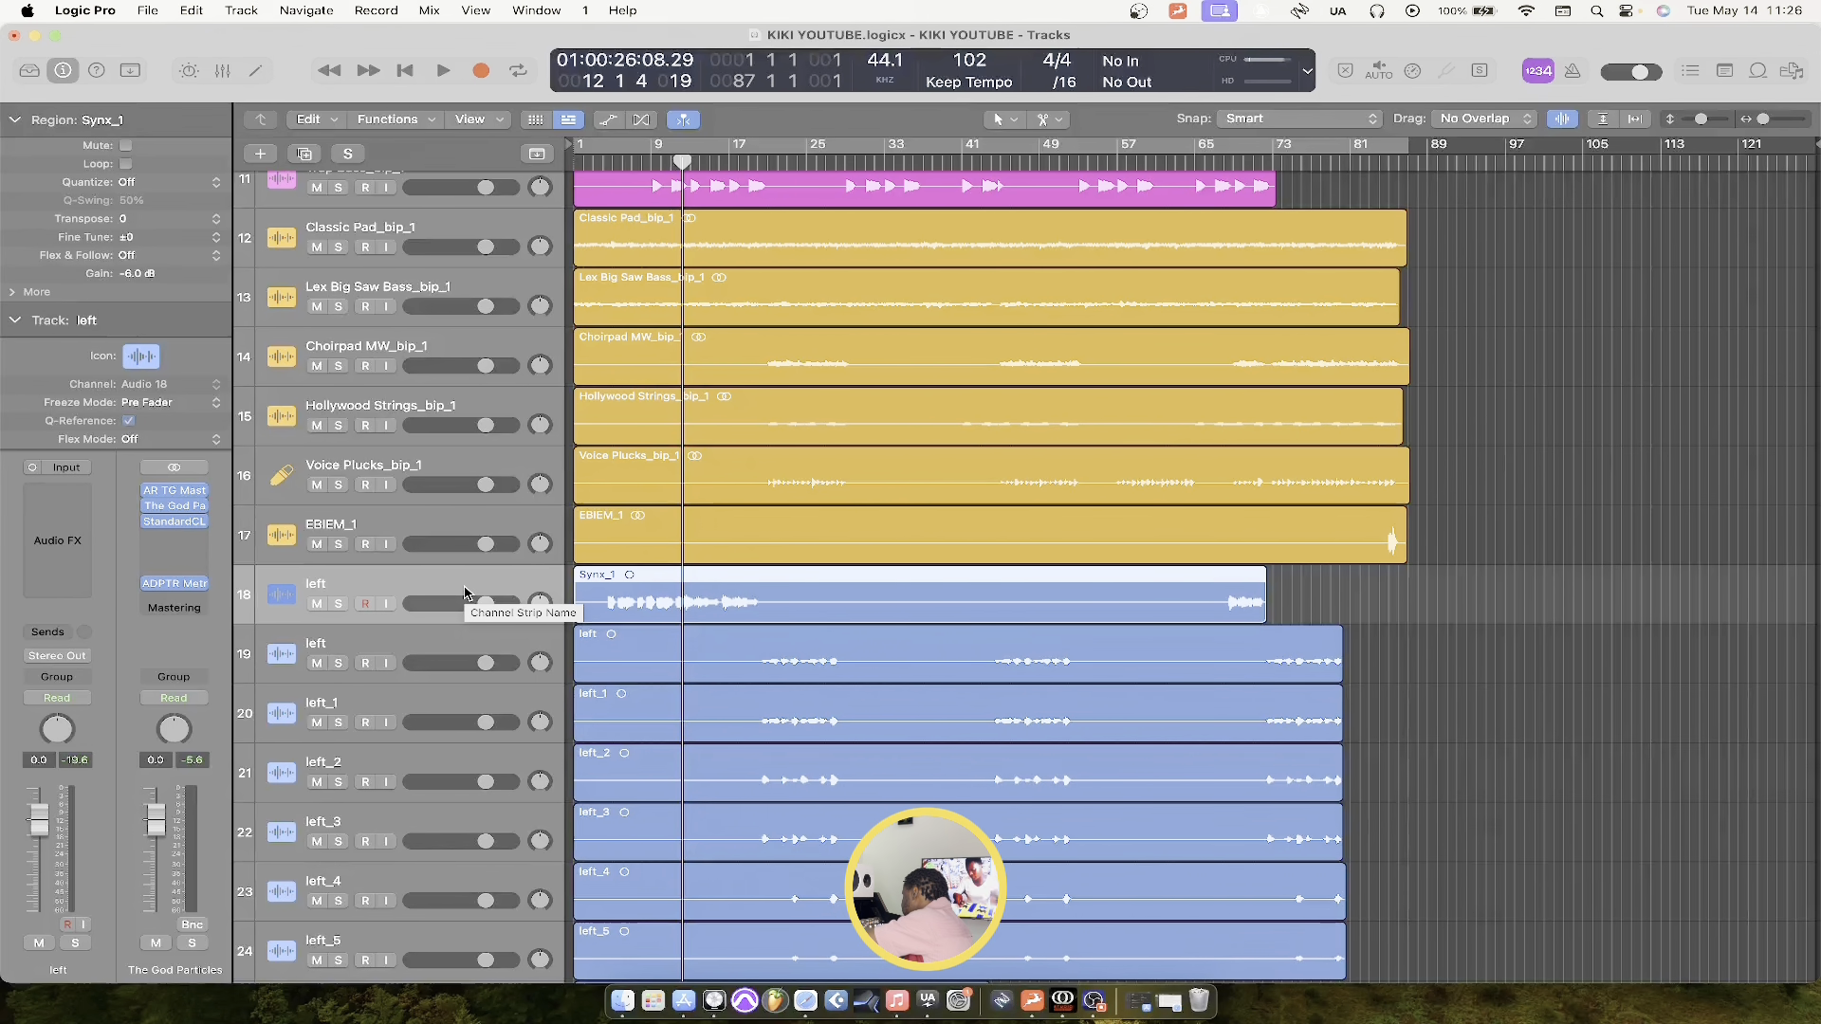
click(59, 493)
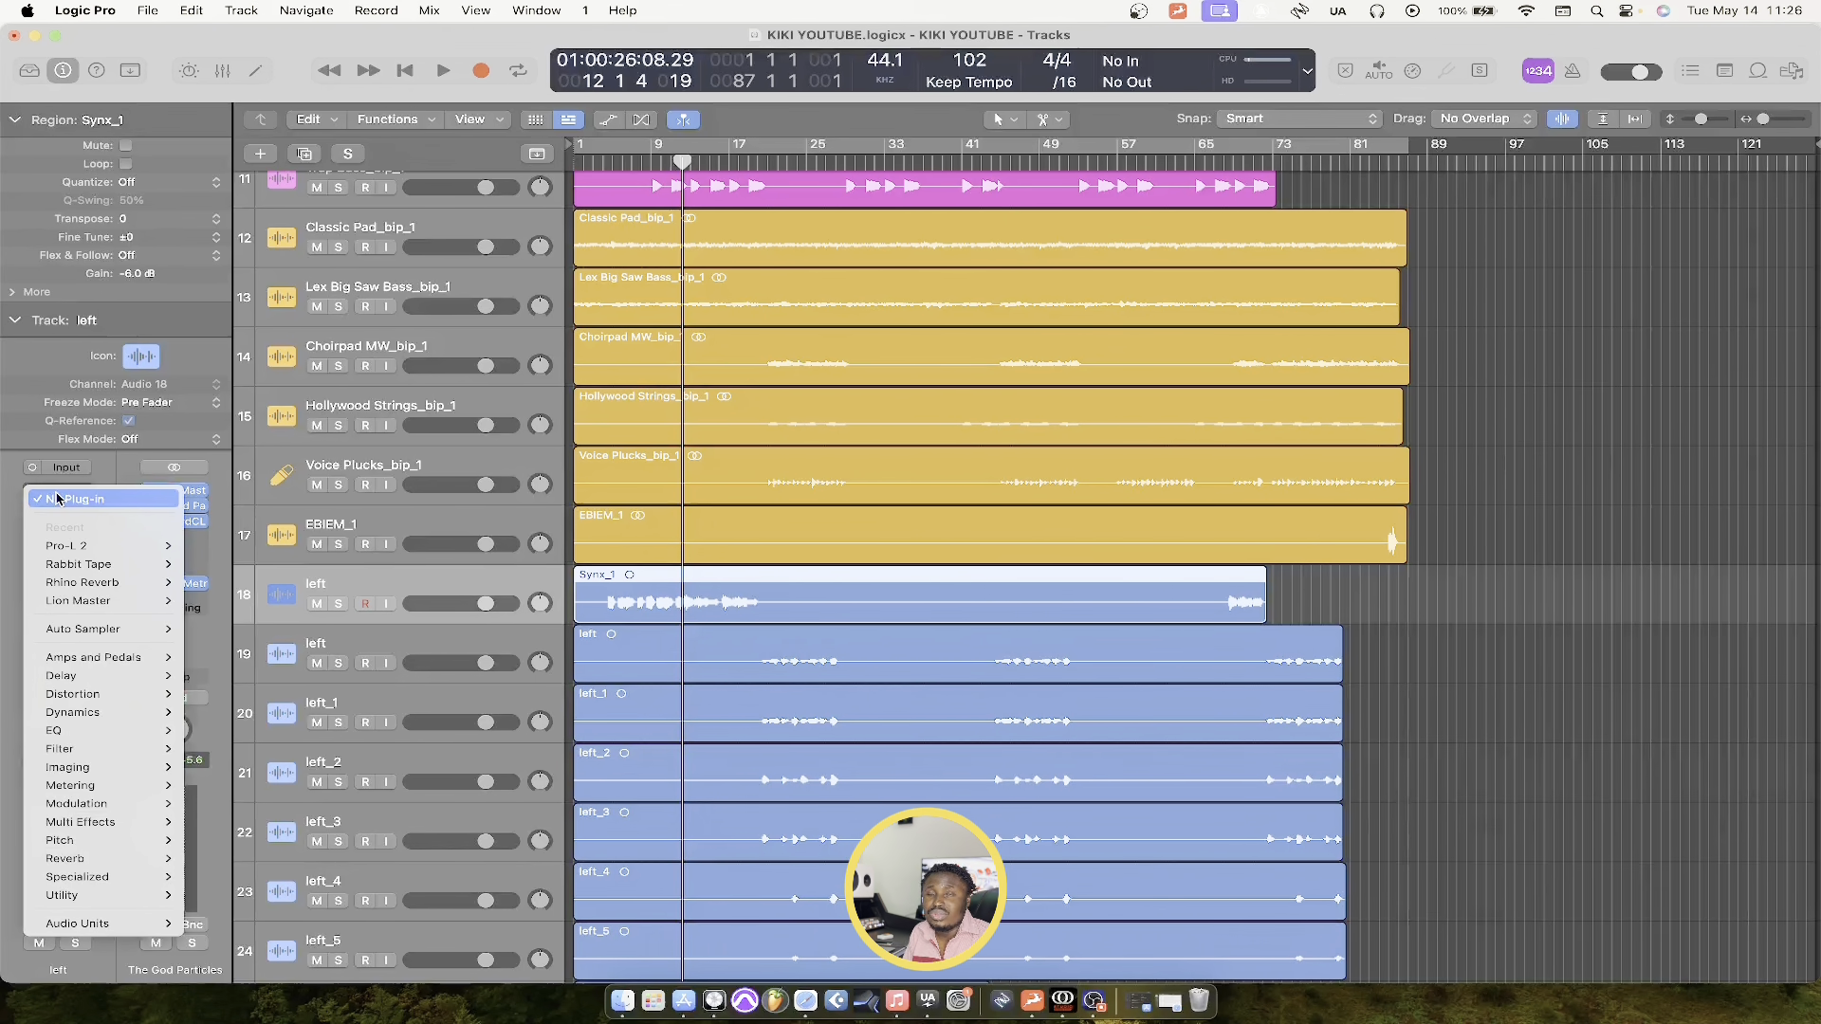
mouse_move(92, 588)
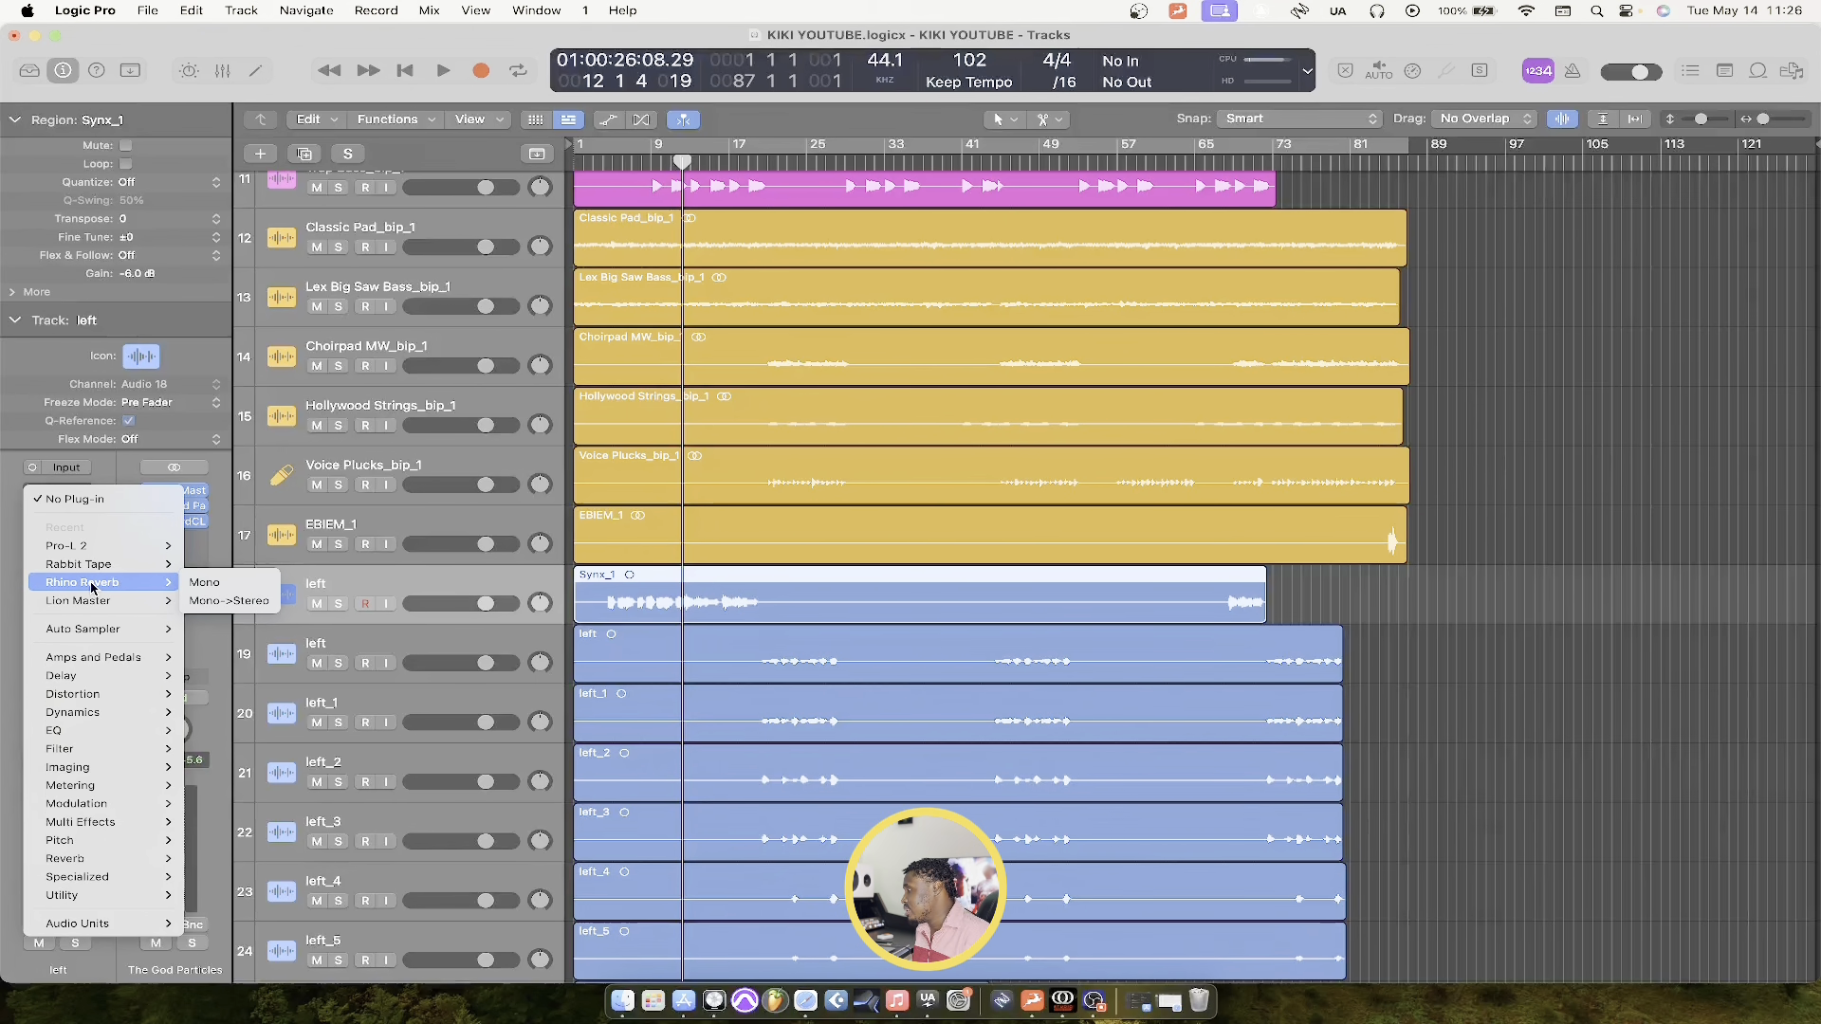
mouse_move(95, 922)
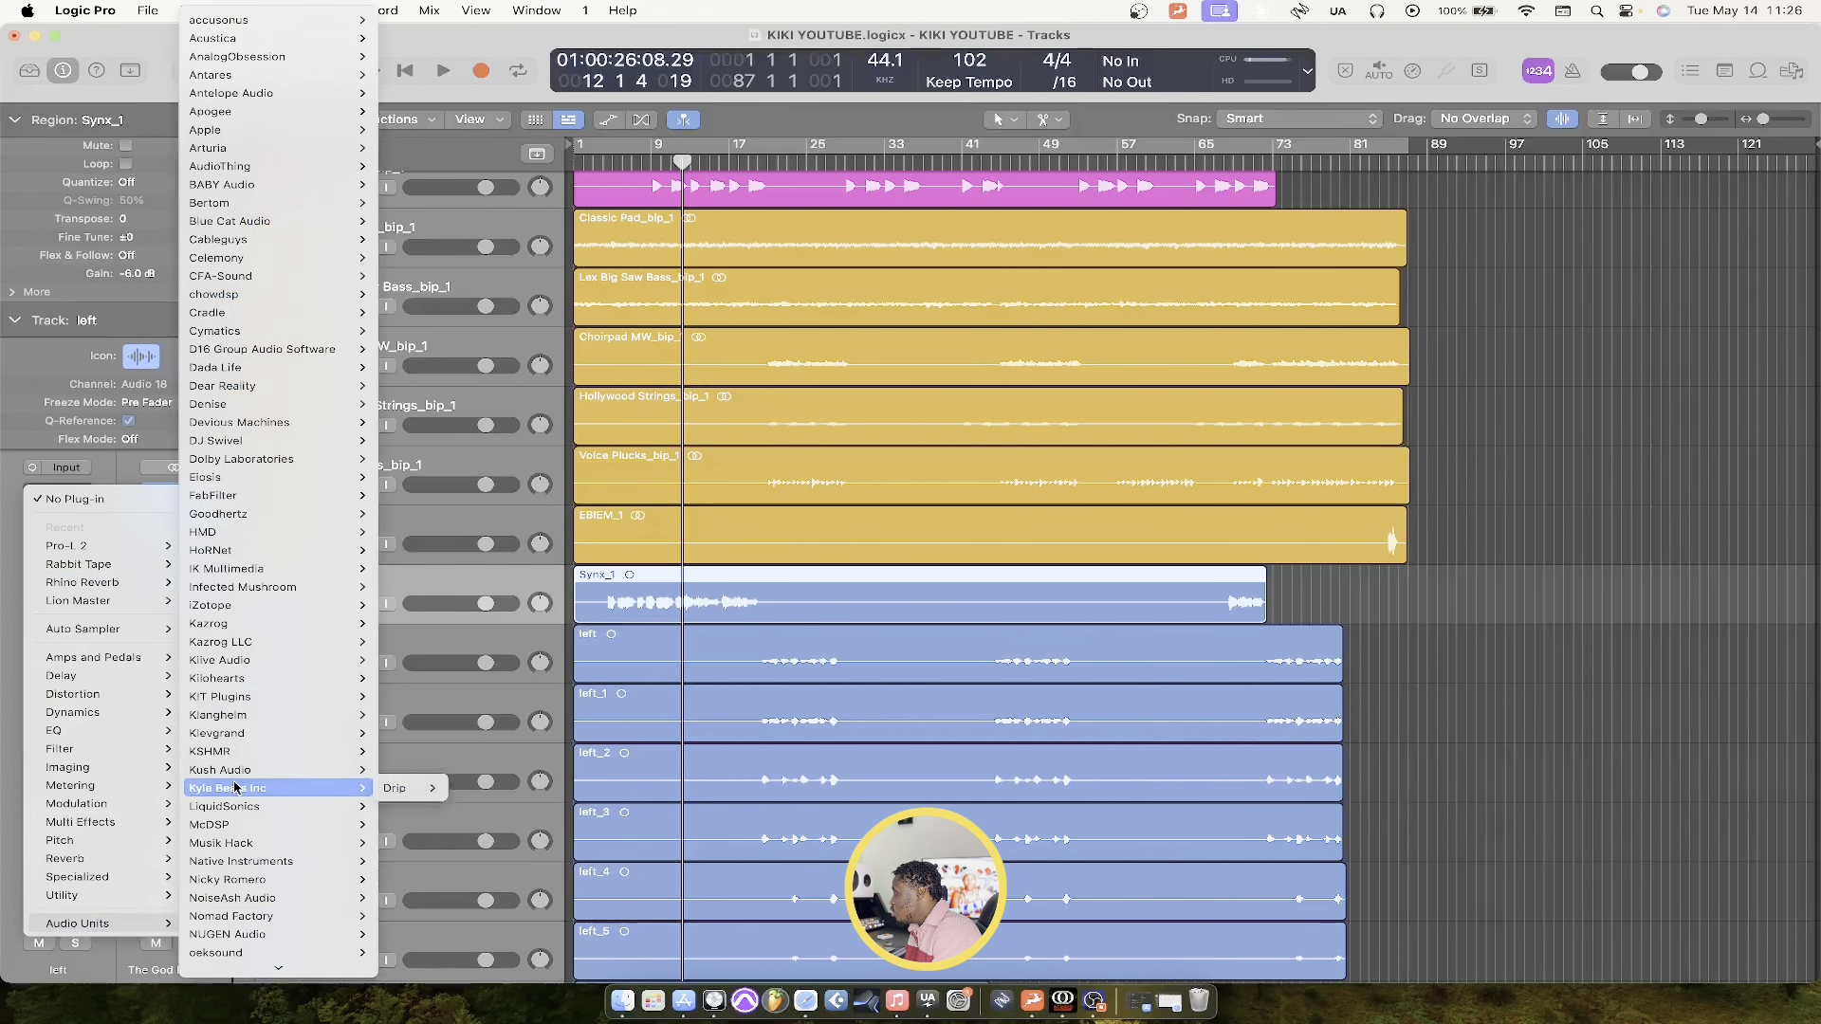
mouse_move(275, 495)
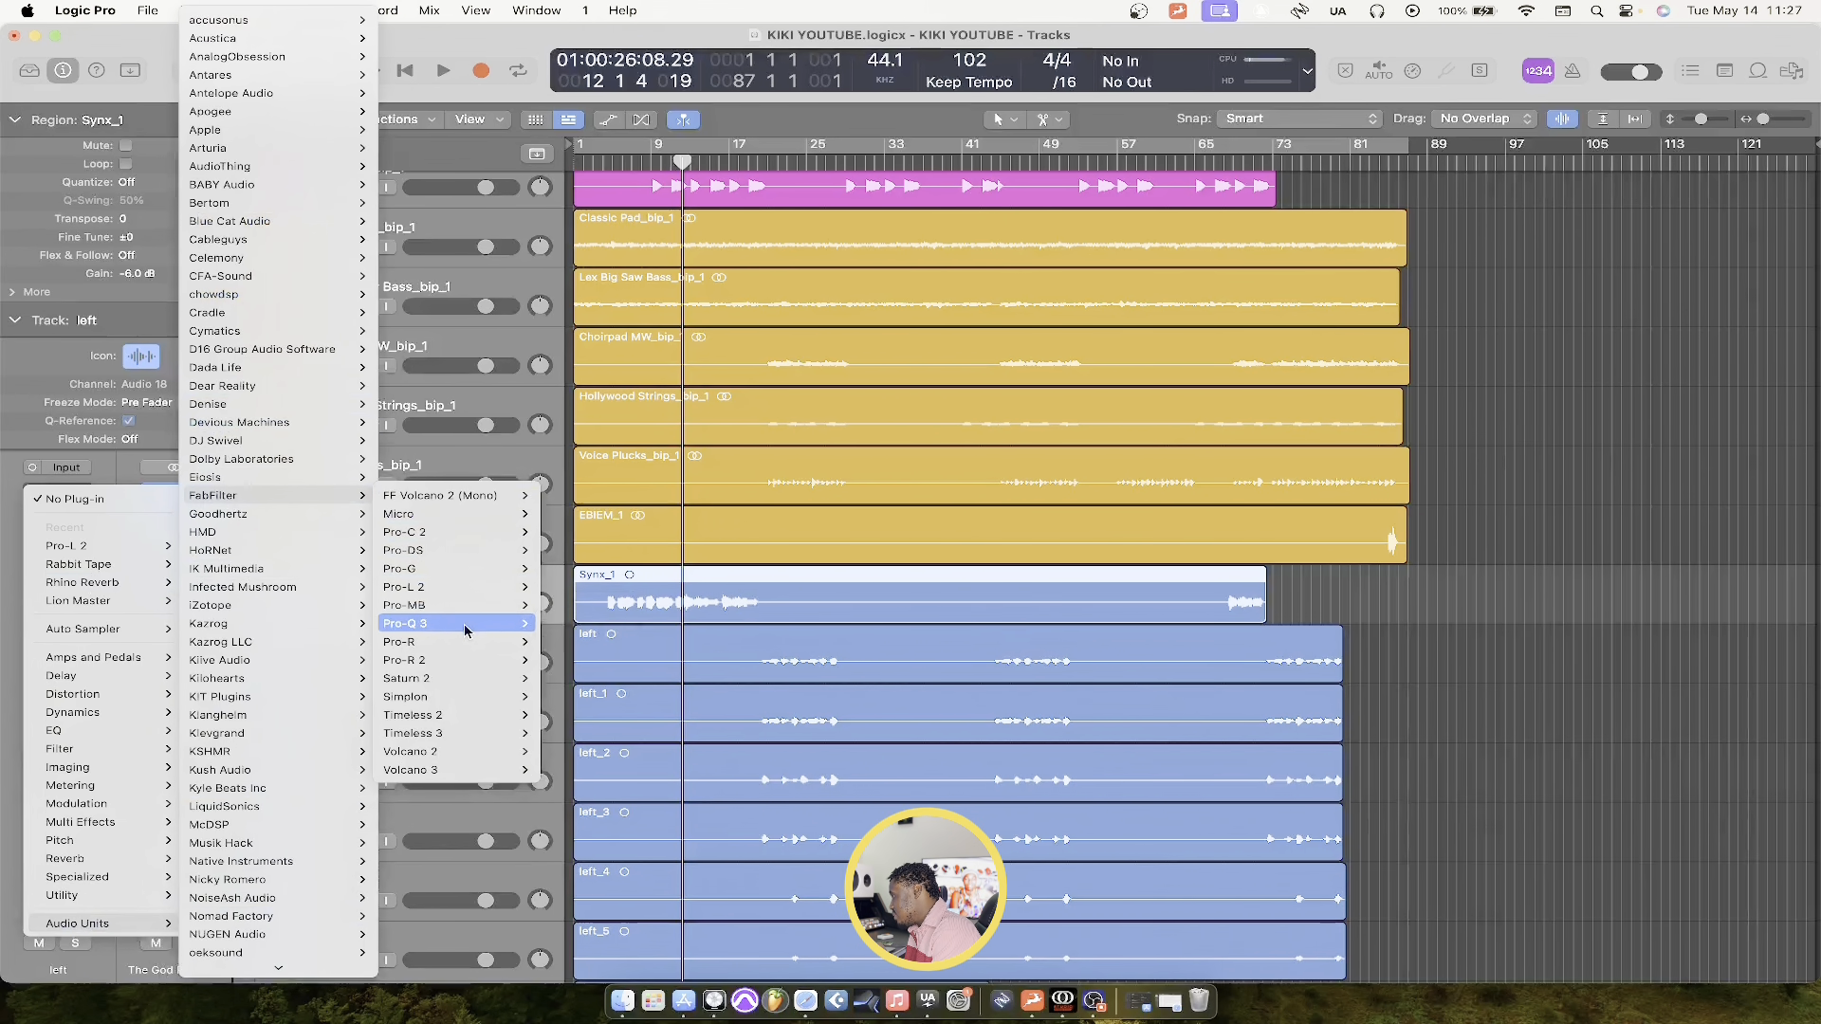
mouse_move(464, 623)
click(583, 626)
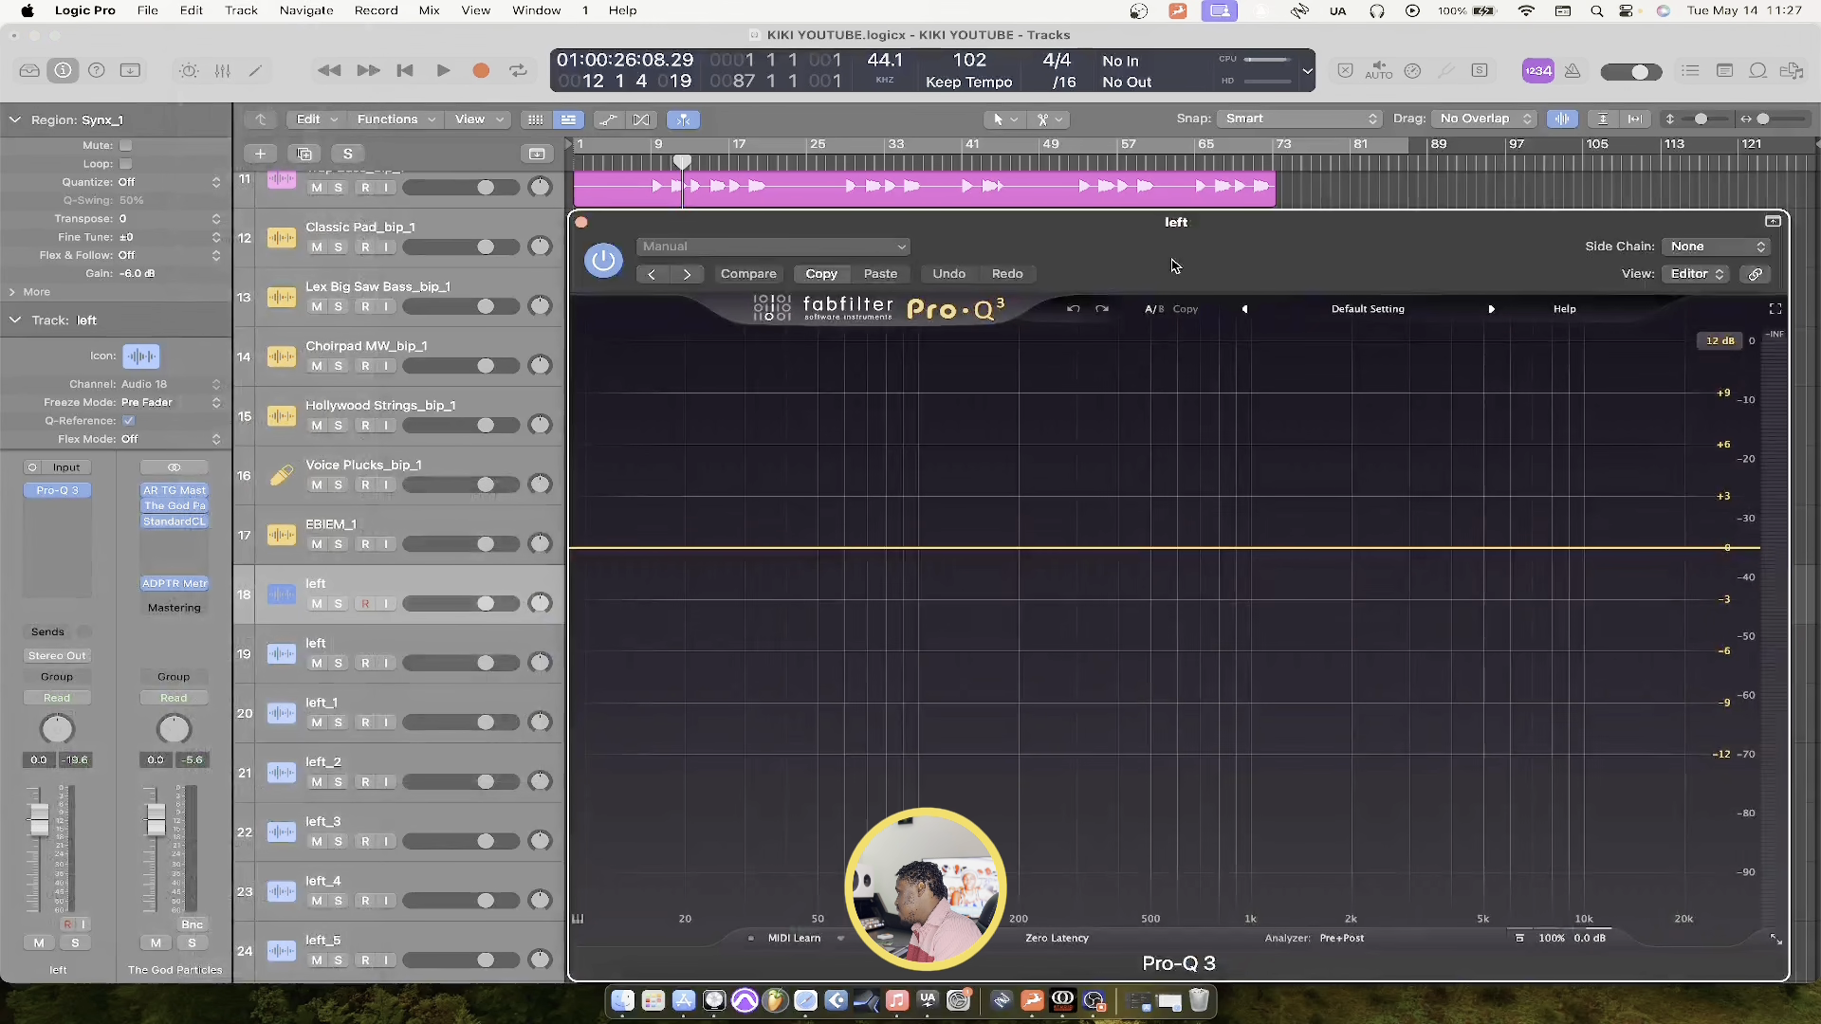
drag(1186, 223, 1051, 232)
Add a low-cut band to the vocal EQ at about 139 Hz with an 18 dB/oct slope
click(474, 548)
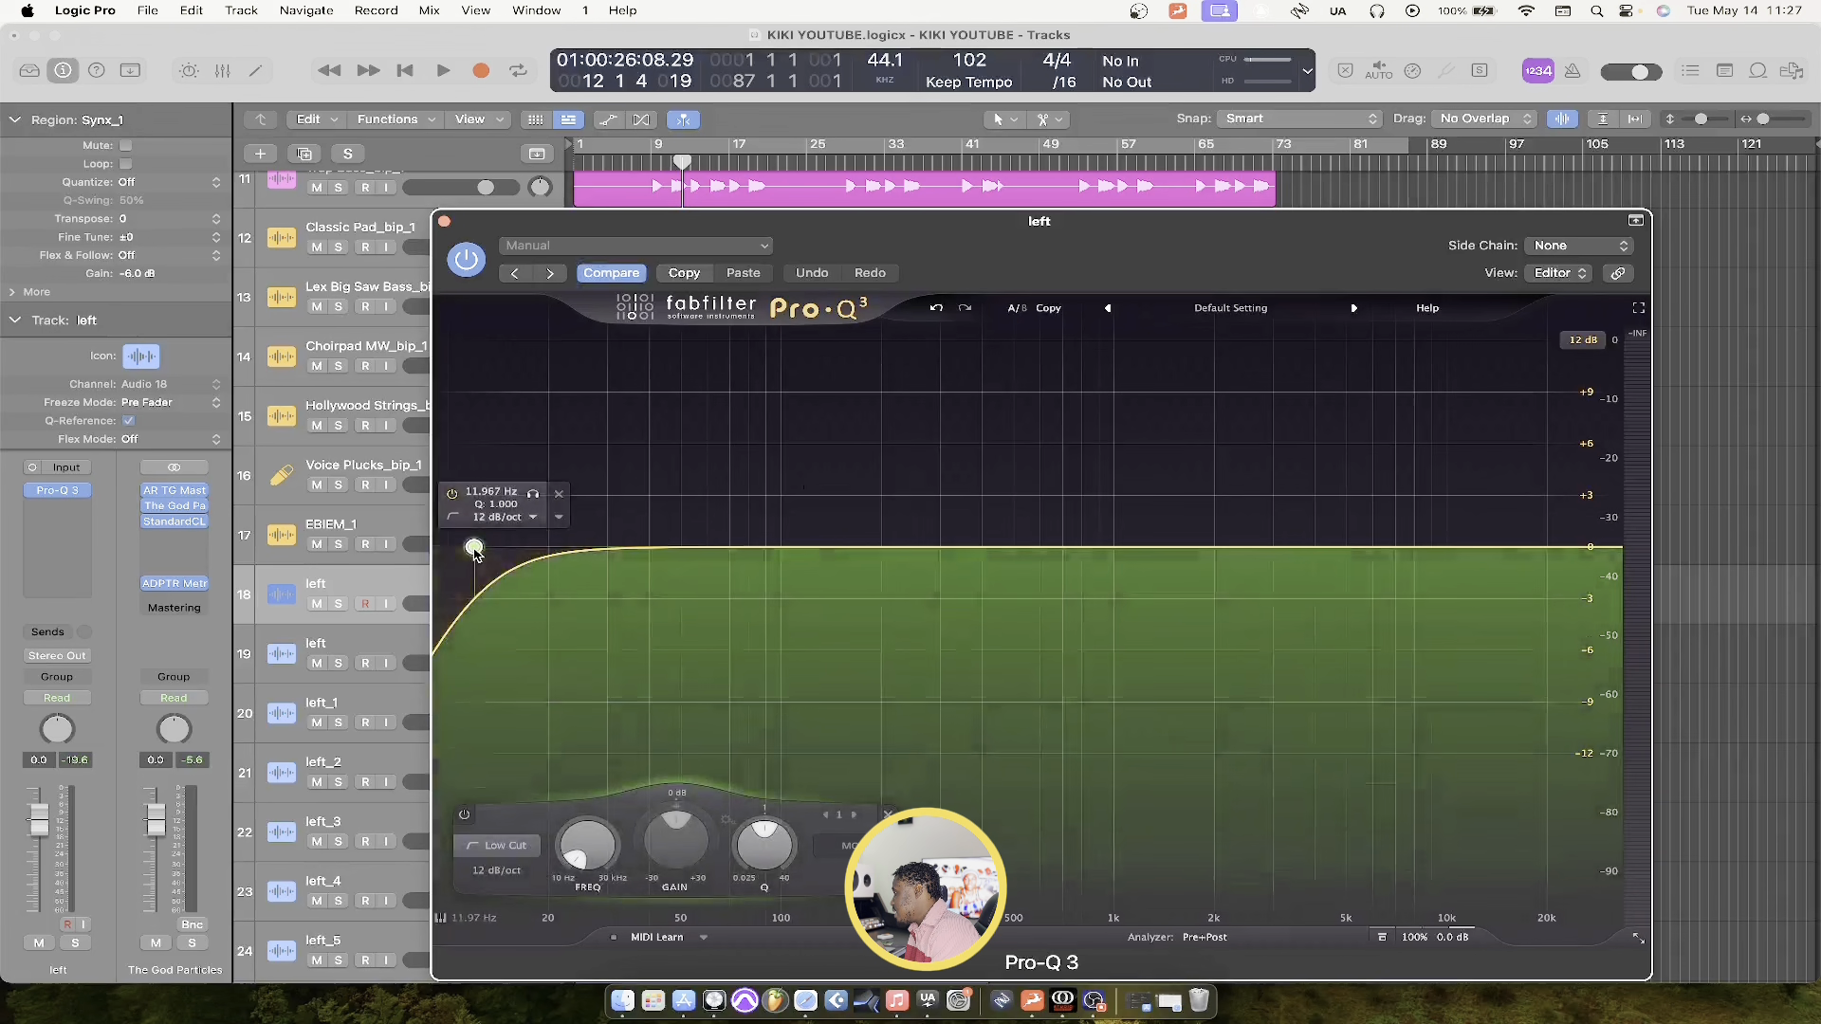
drag(474, 548, 829, 546)
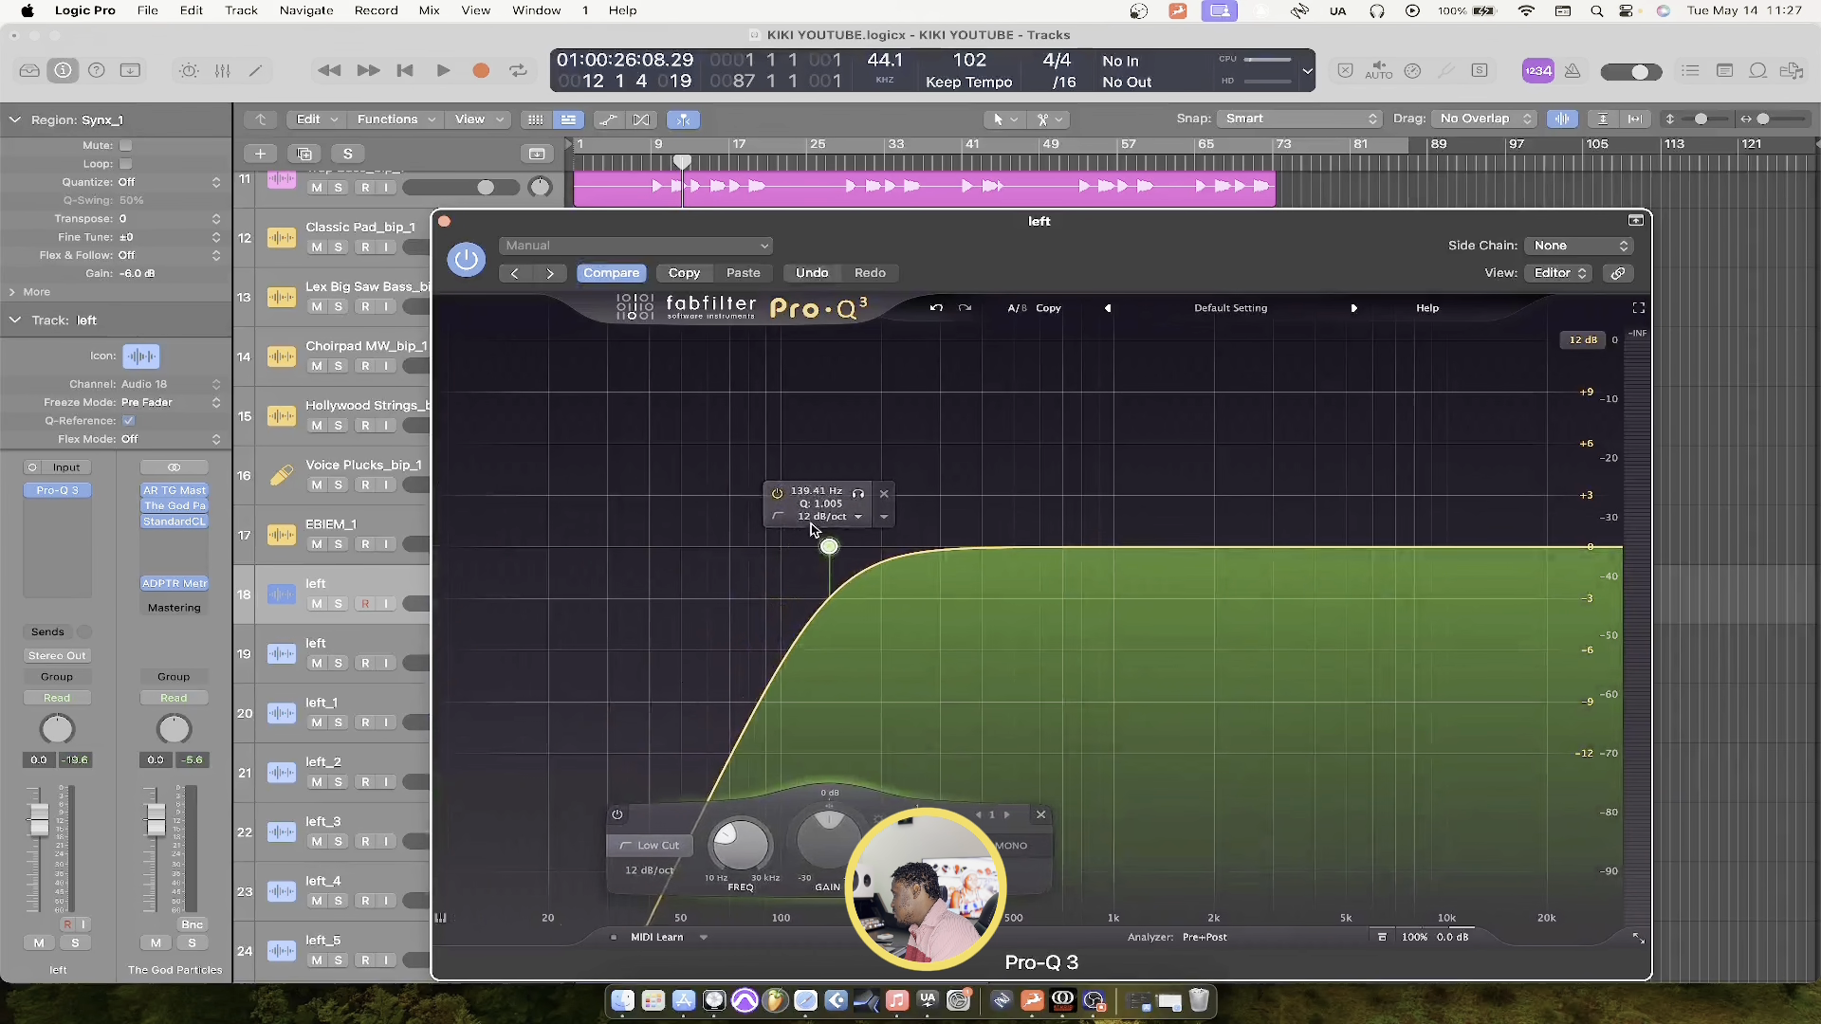
click(816, 518)
click(821, 581)
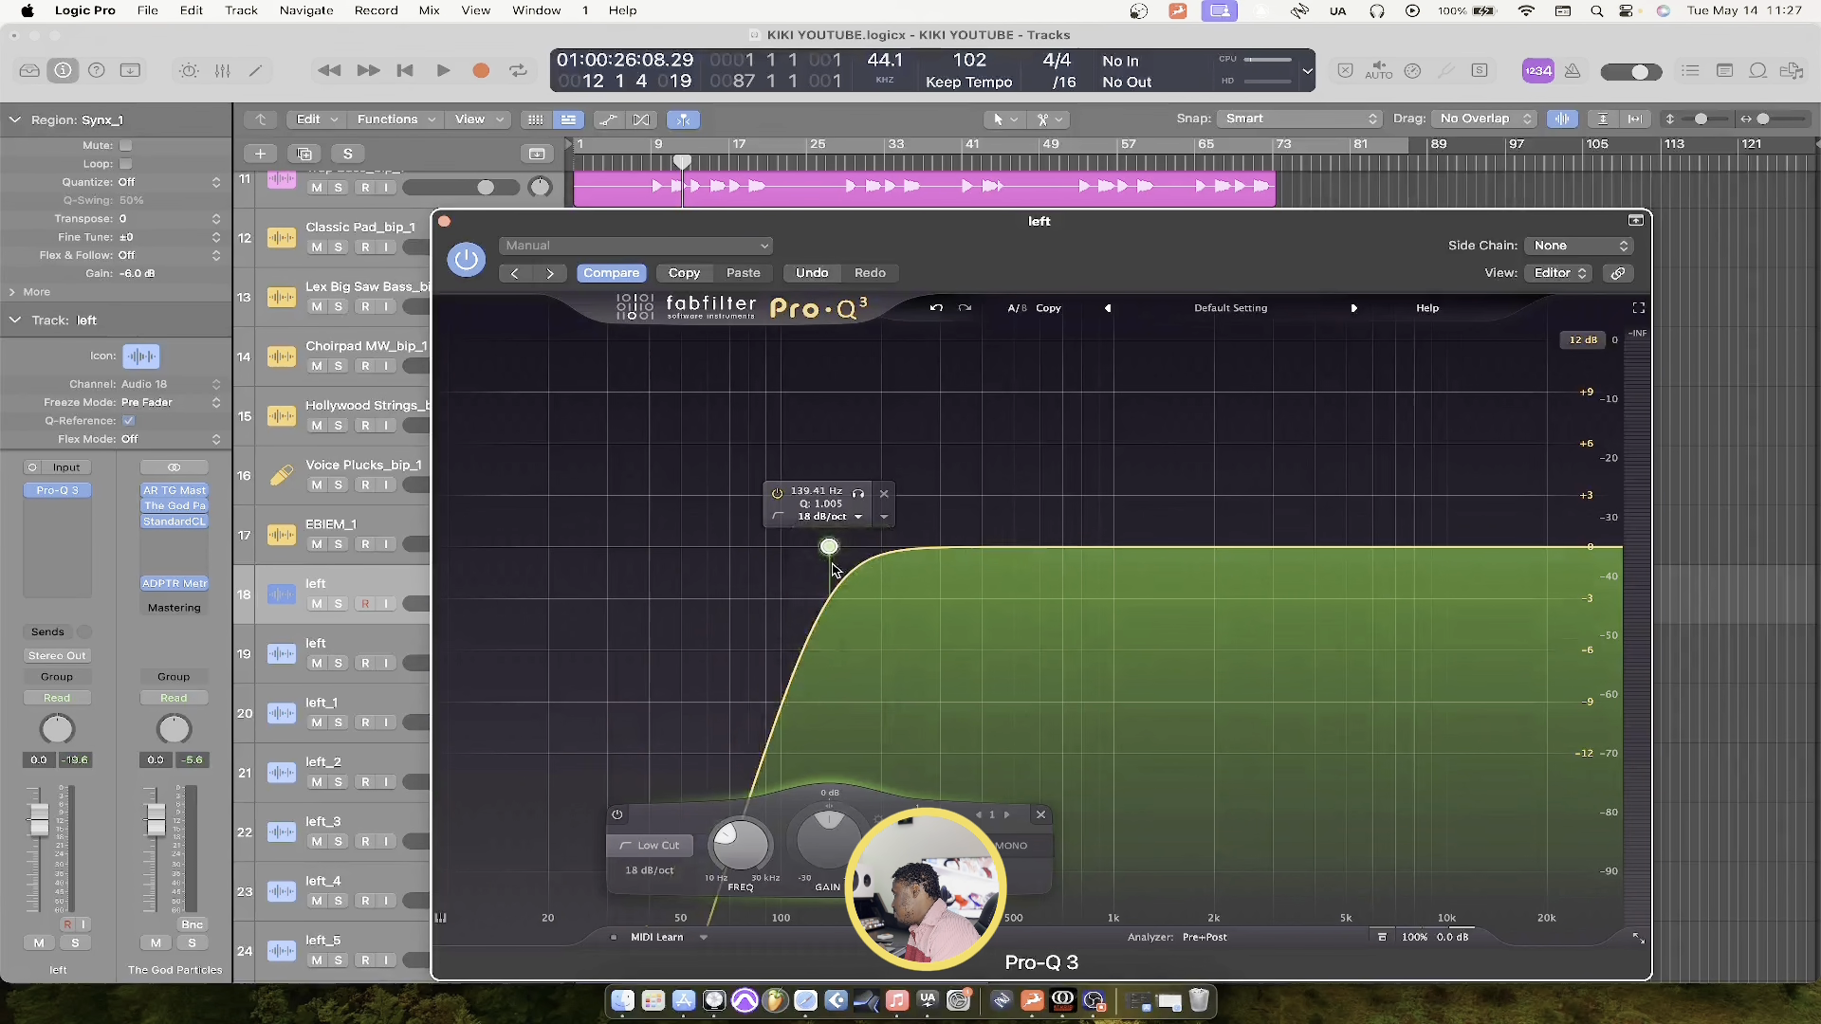
drag(830, 548, 828, 546)
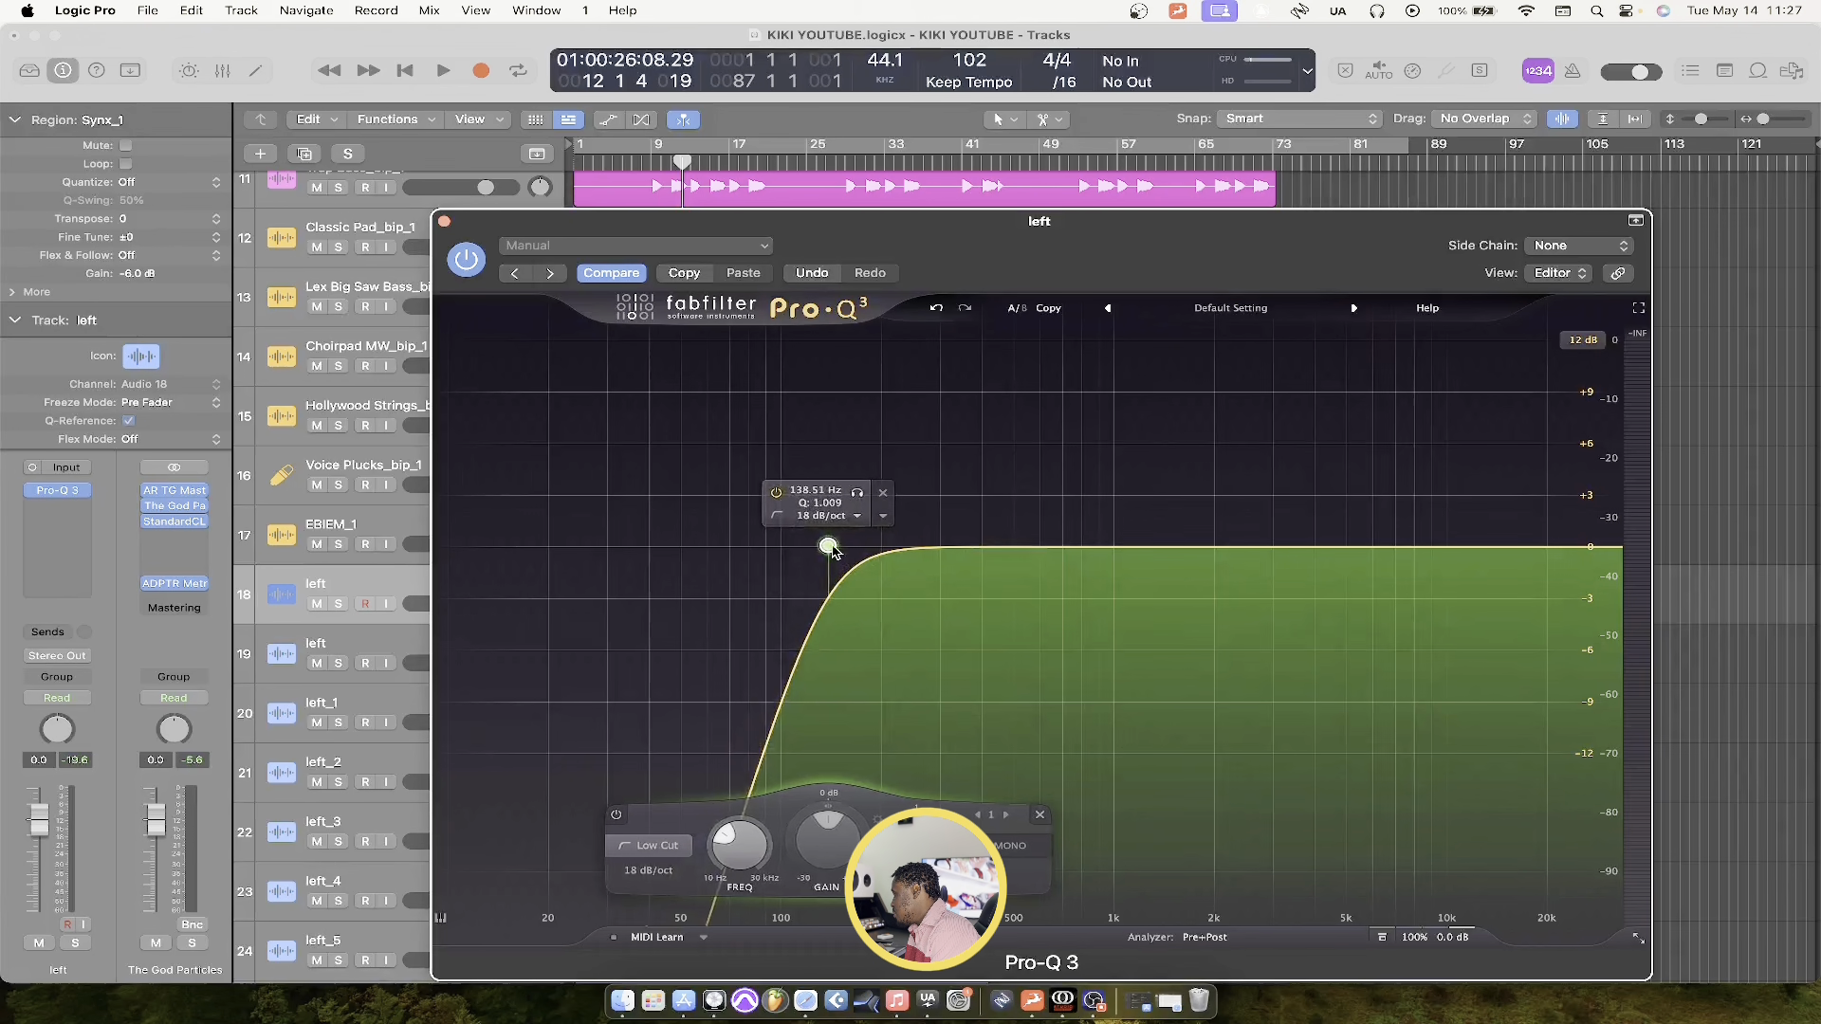
Solo the lead vocal and, during playback, move the low cut to about 141 Hz and compare with Pro-Q 3 bypassed
click(340, 604)
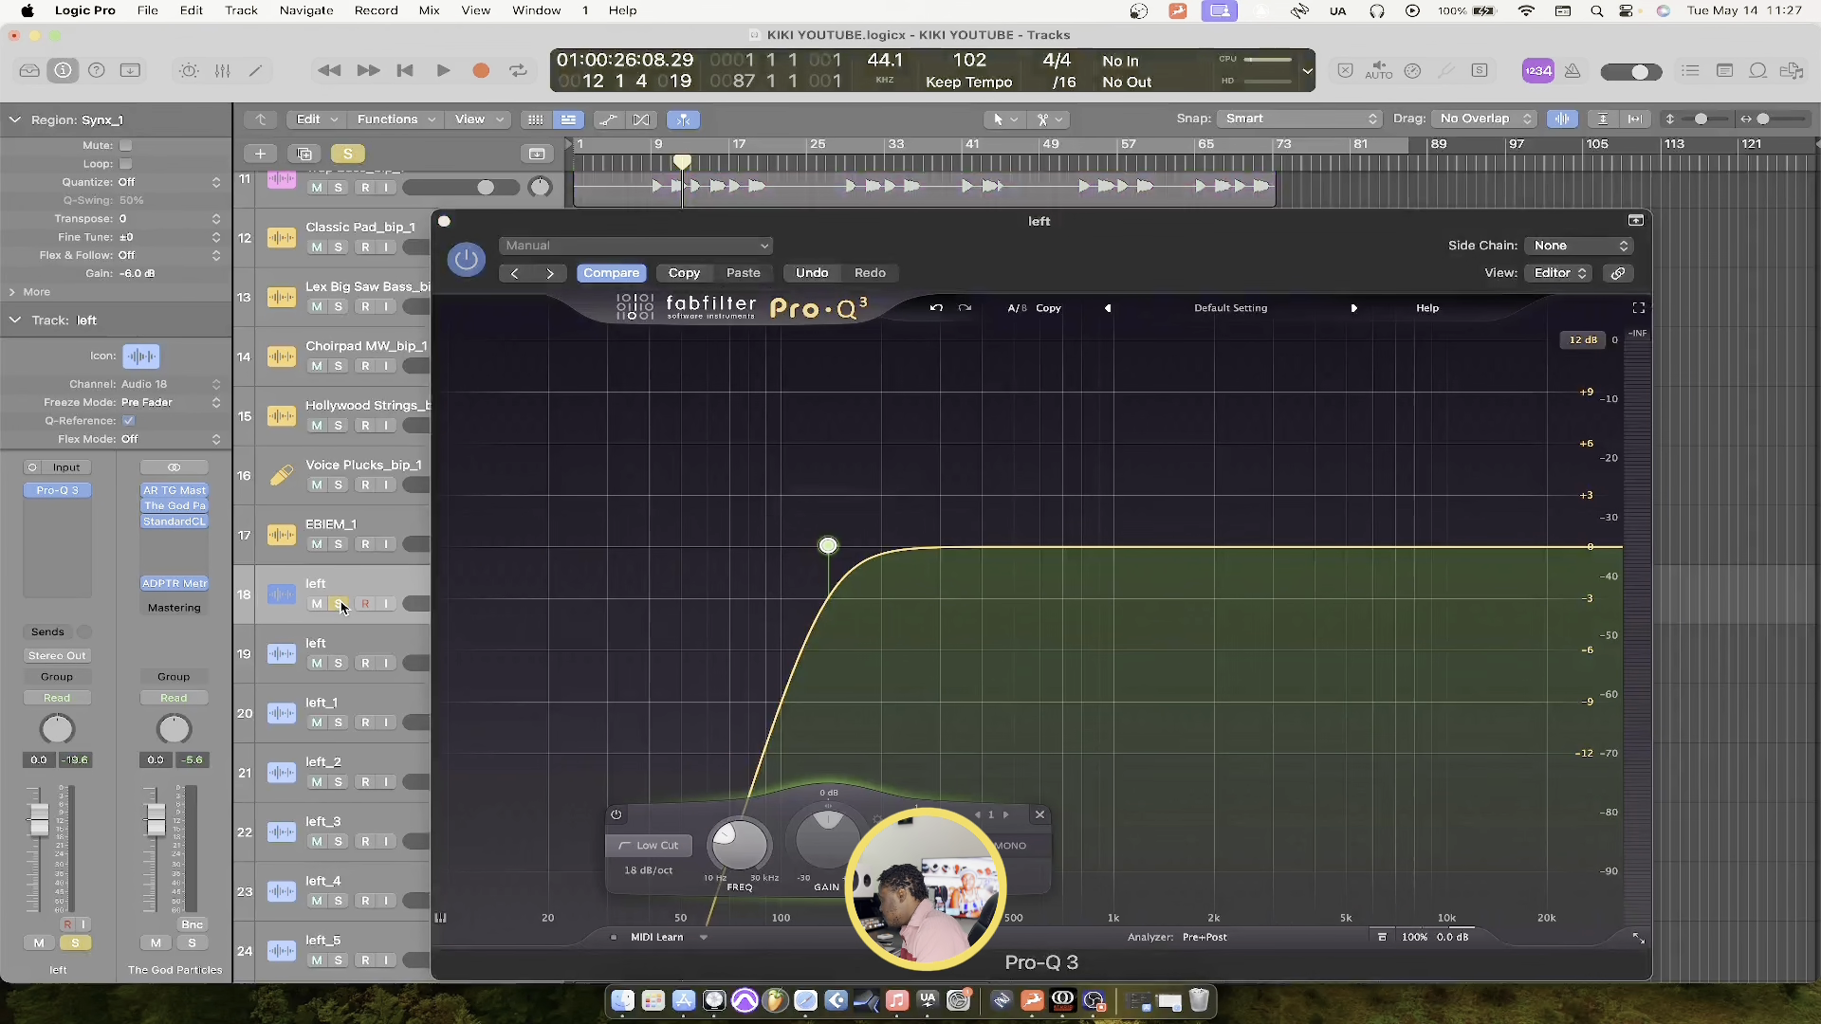
key(space)
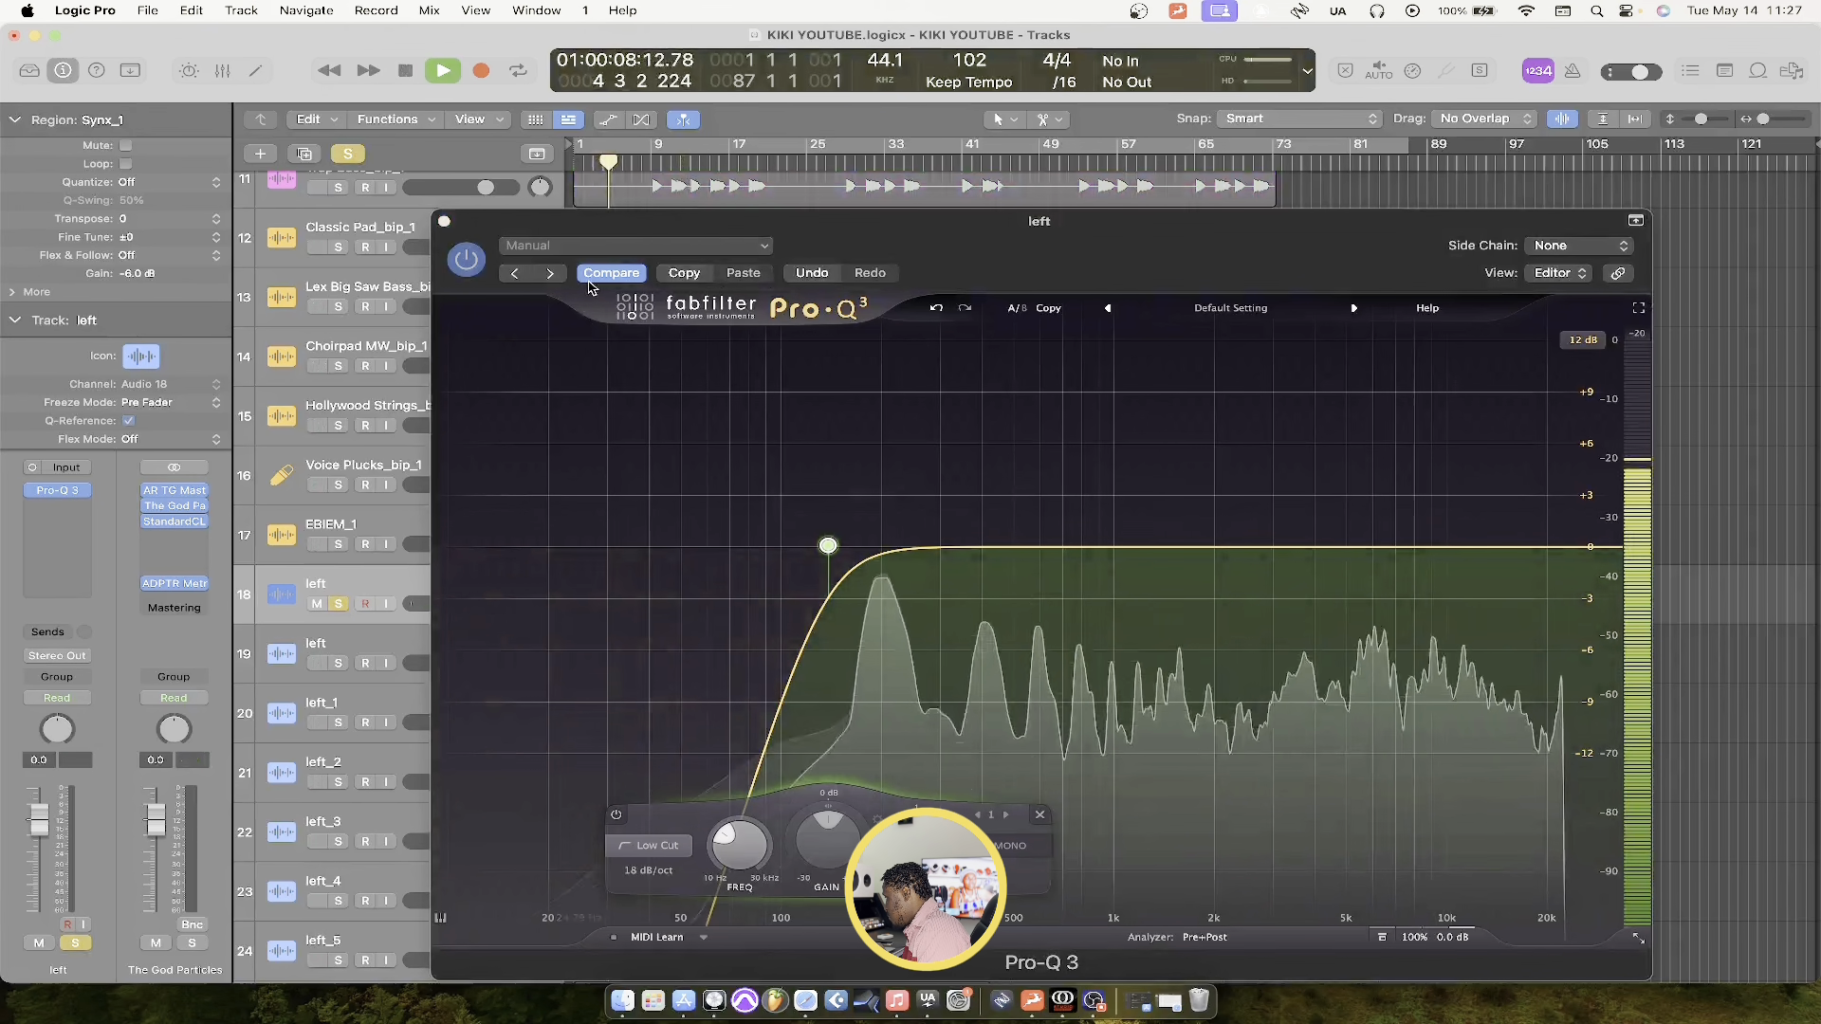
drag(828, 548, 832, 546)
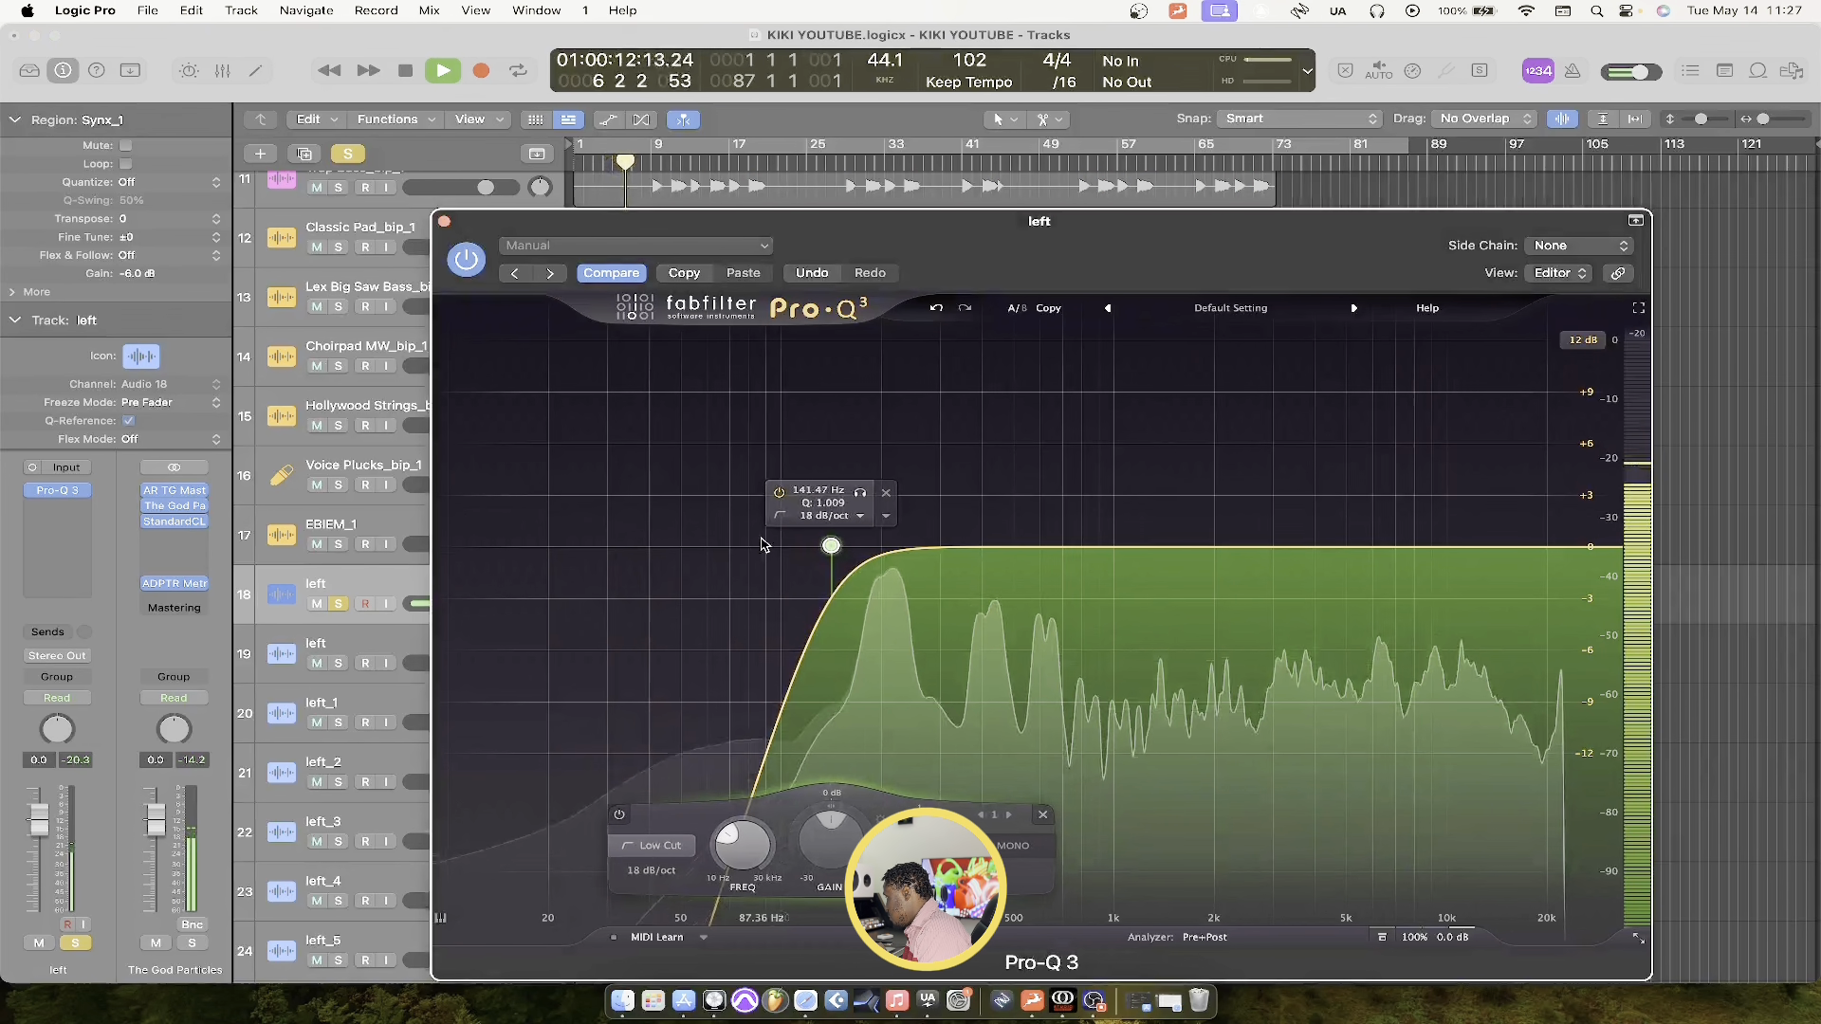
click(477, 265)
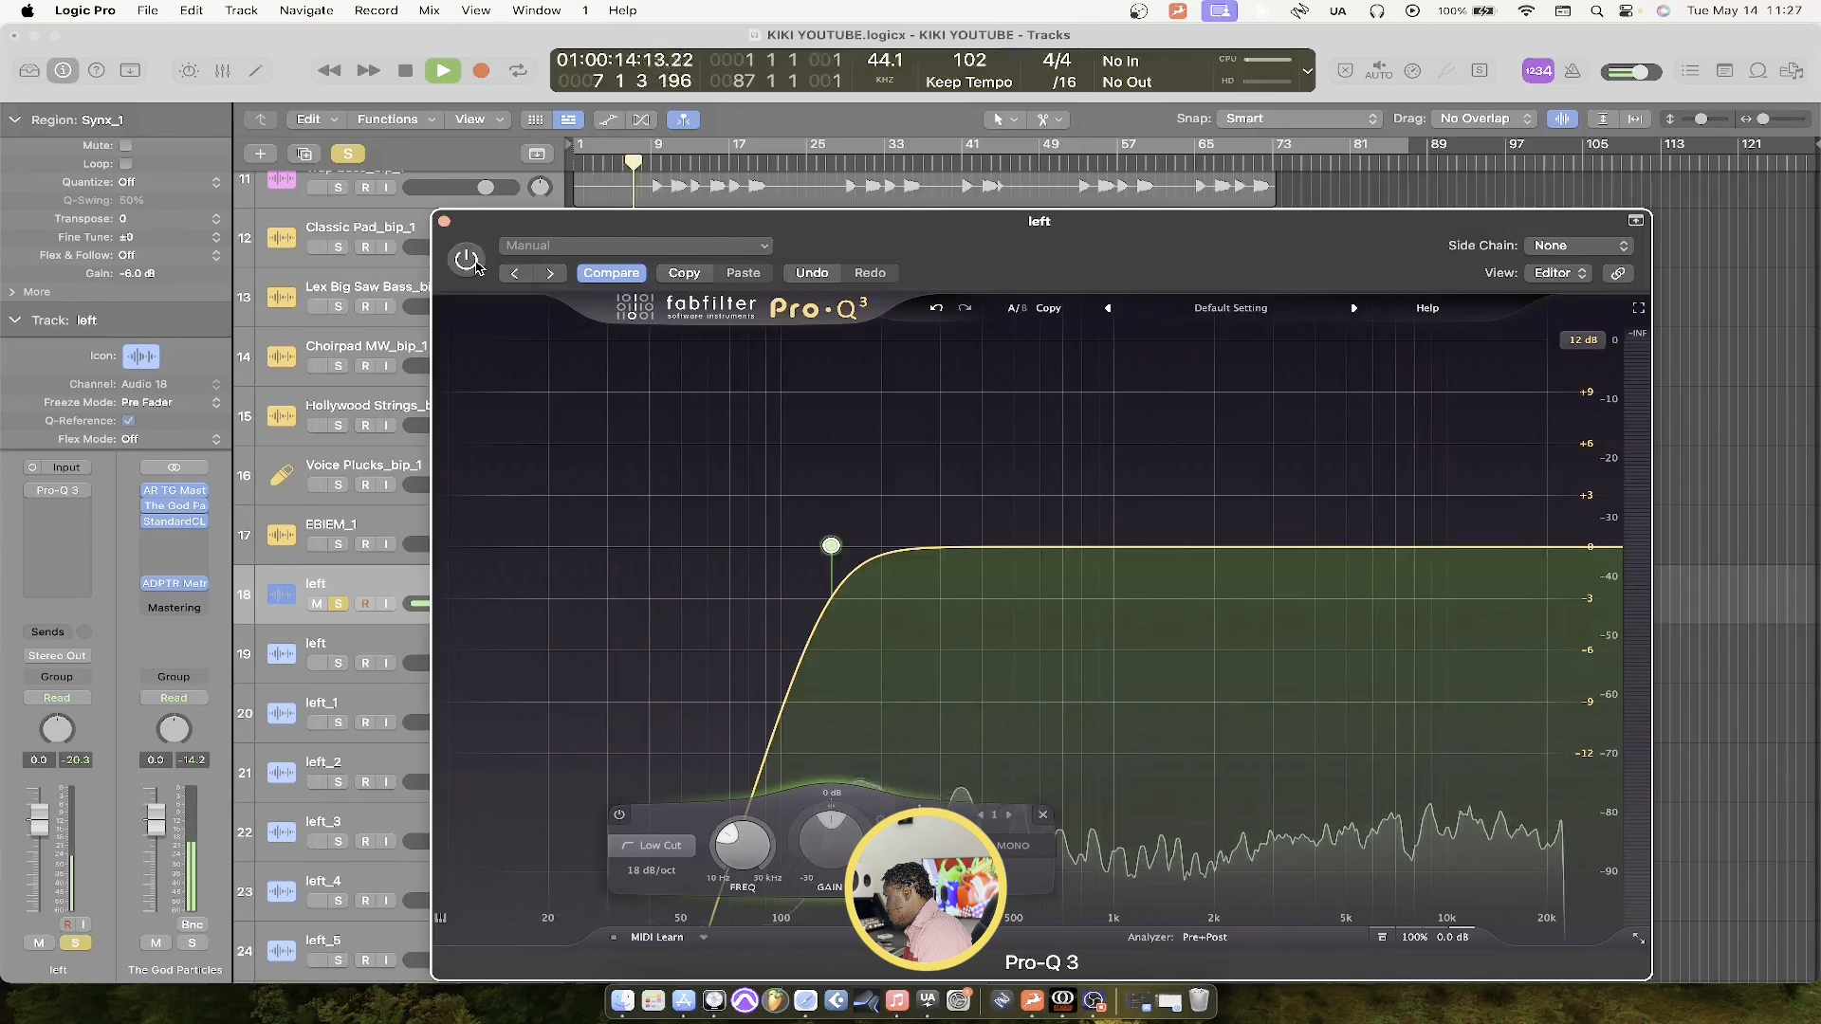
click(472, 262)
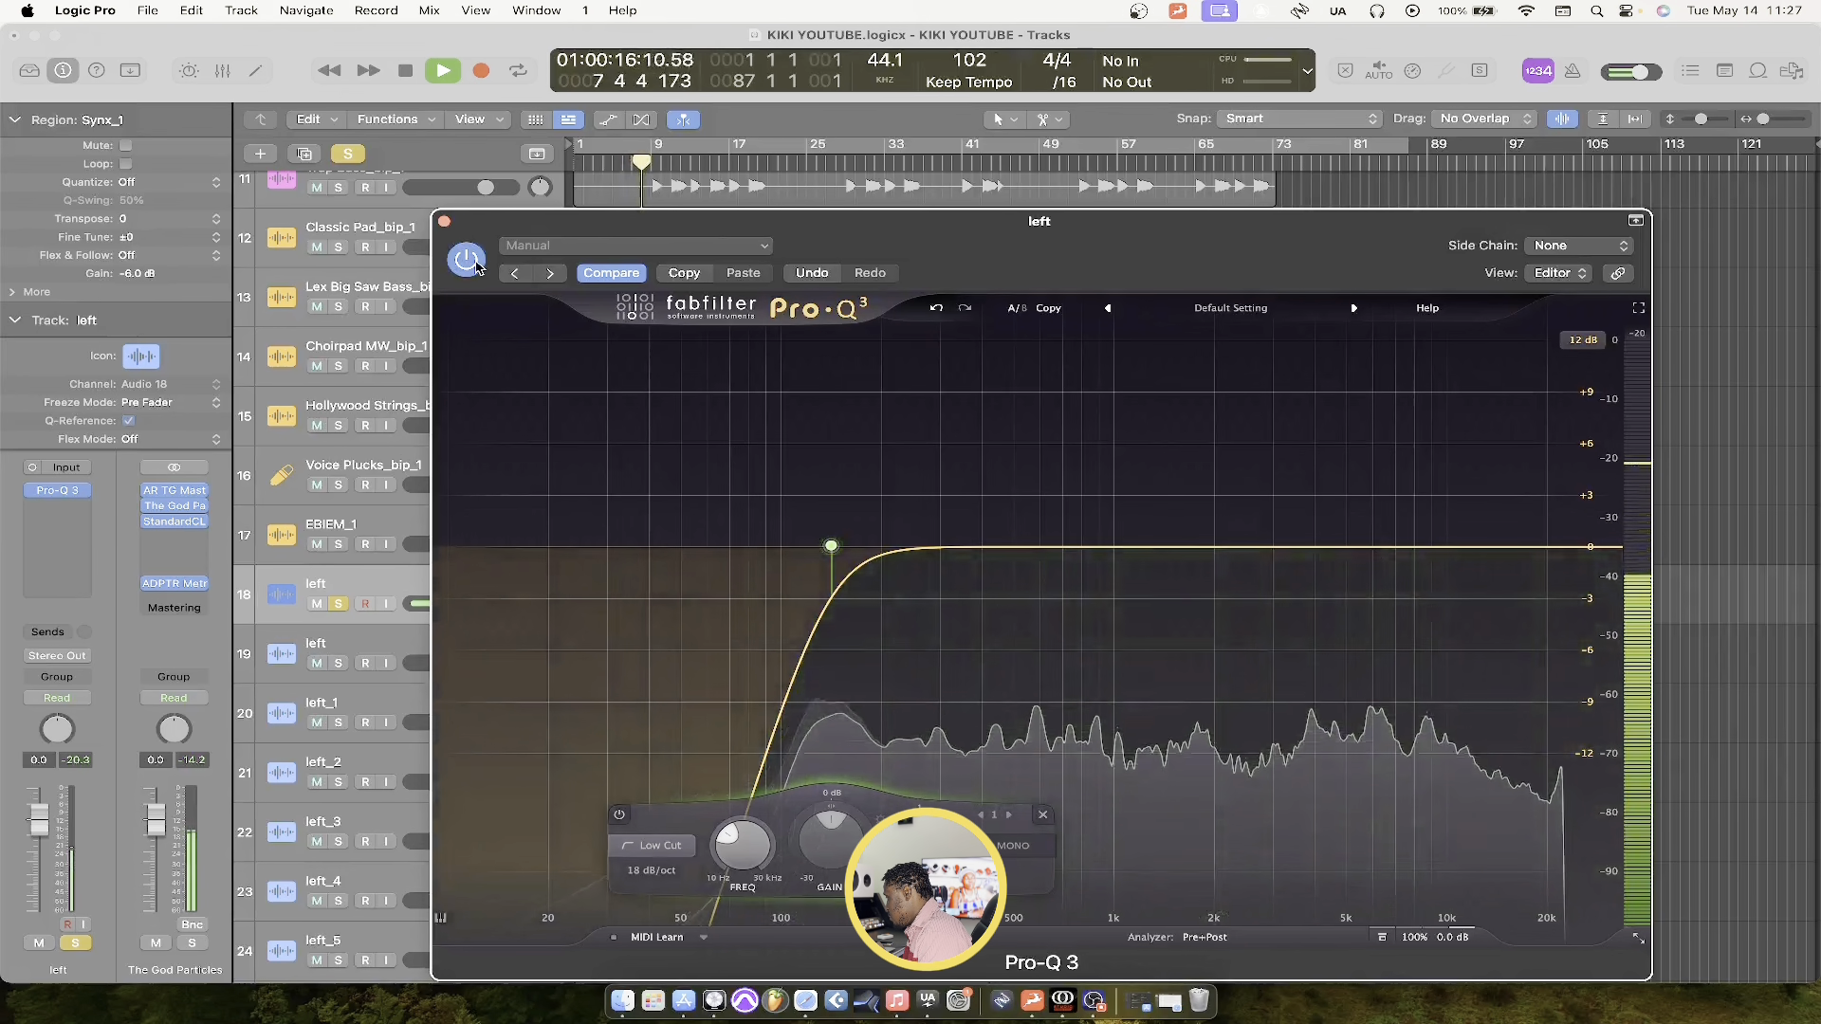
Steepen the low cut to 24 dB/oct, then stop playback and close the EQ
click(835, 517)
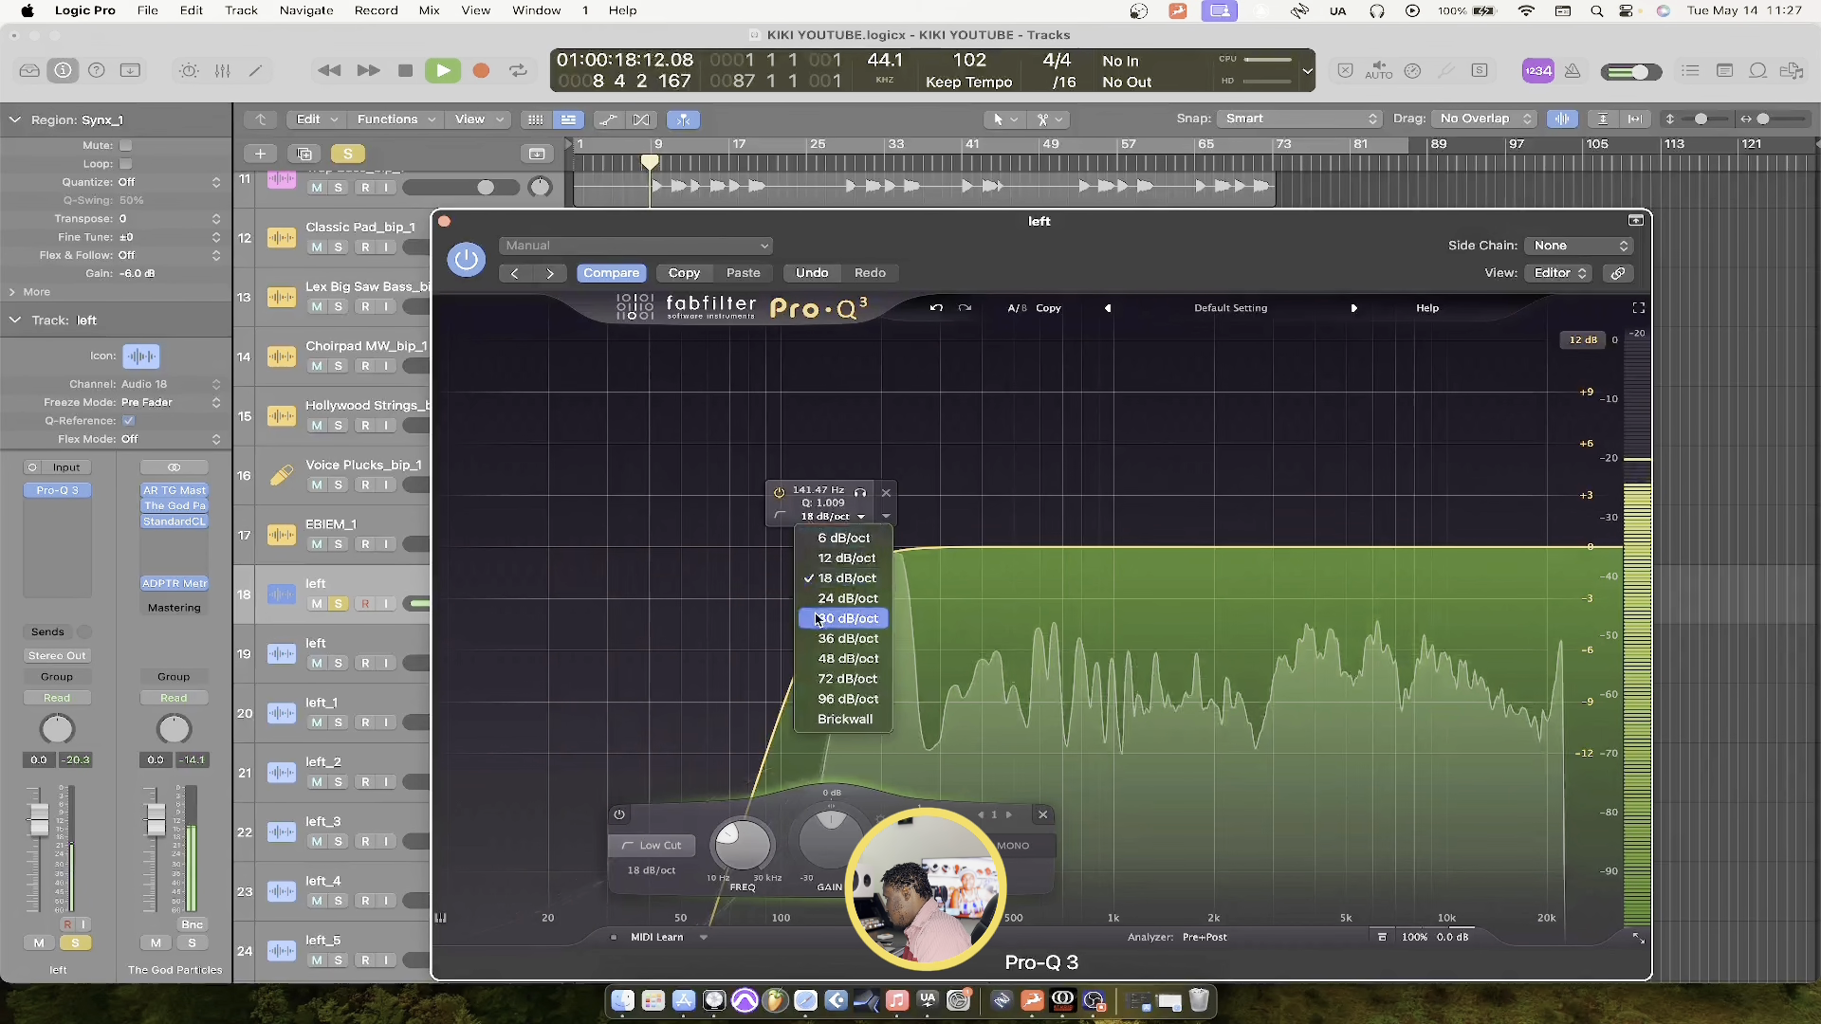
click(831, 599)
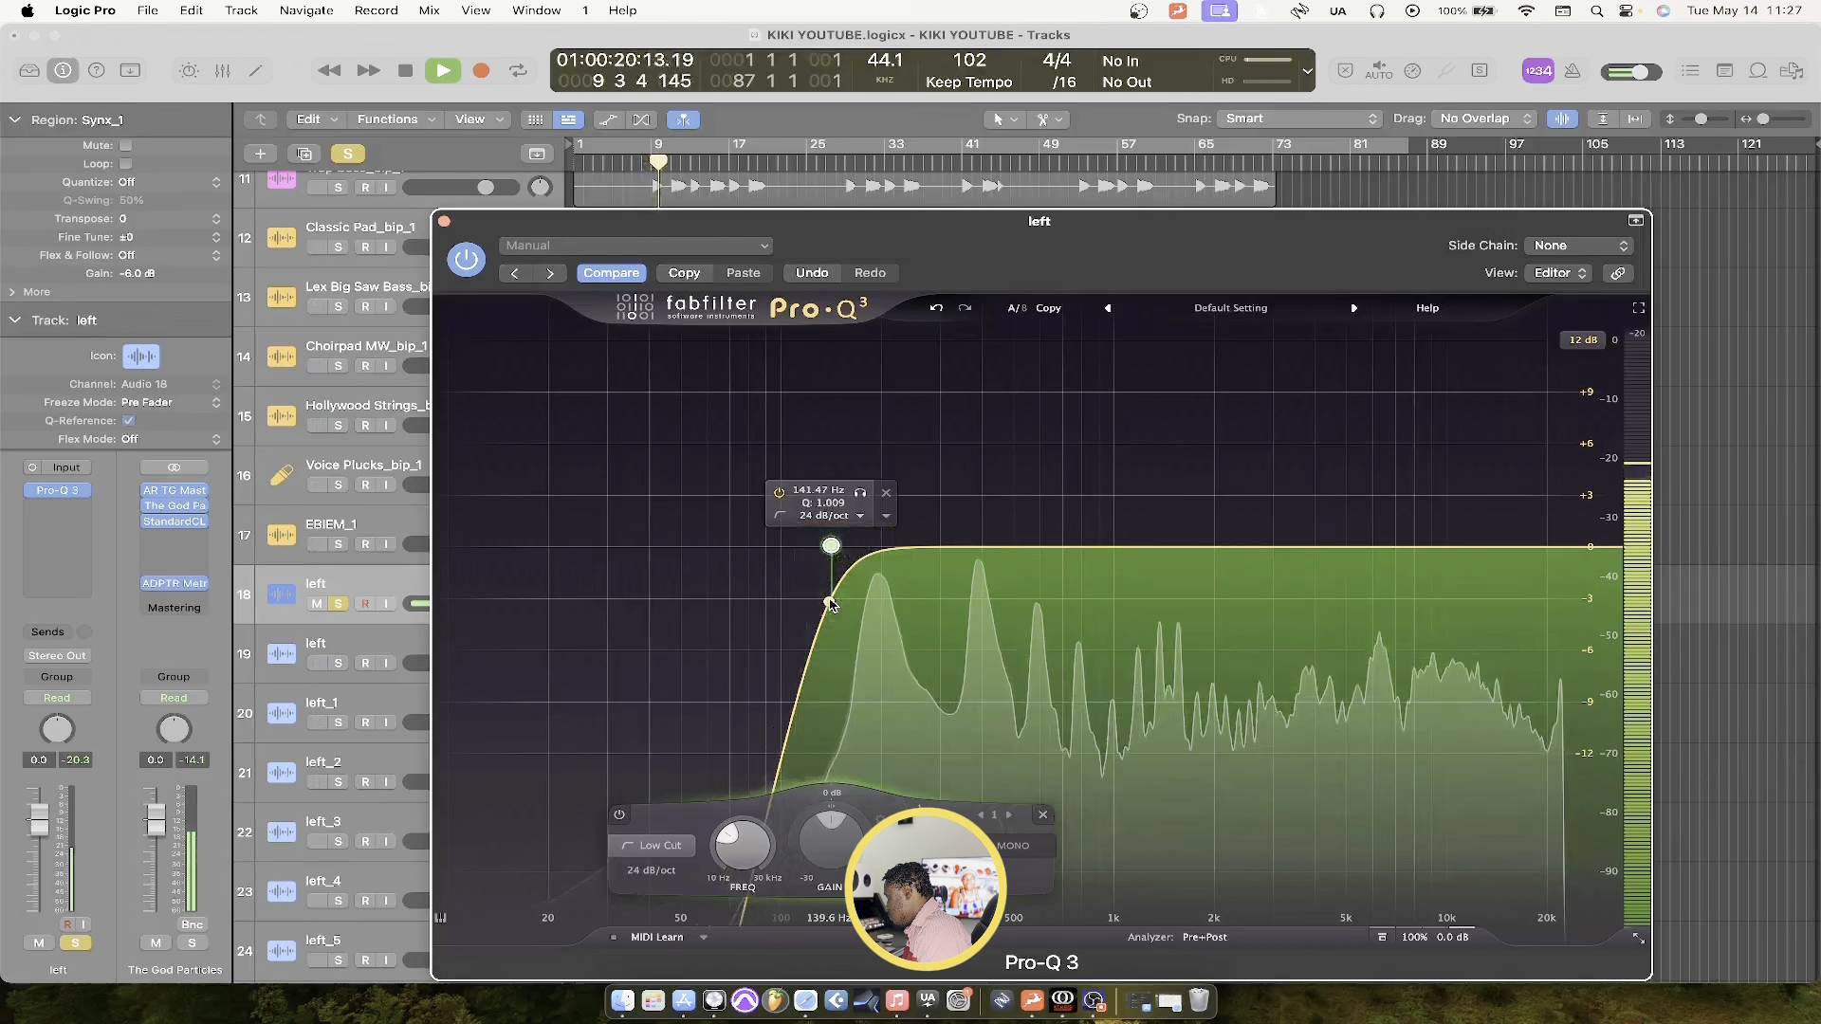
key(space)
click(444, 223)
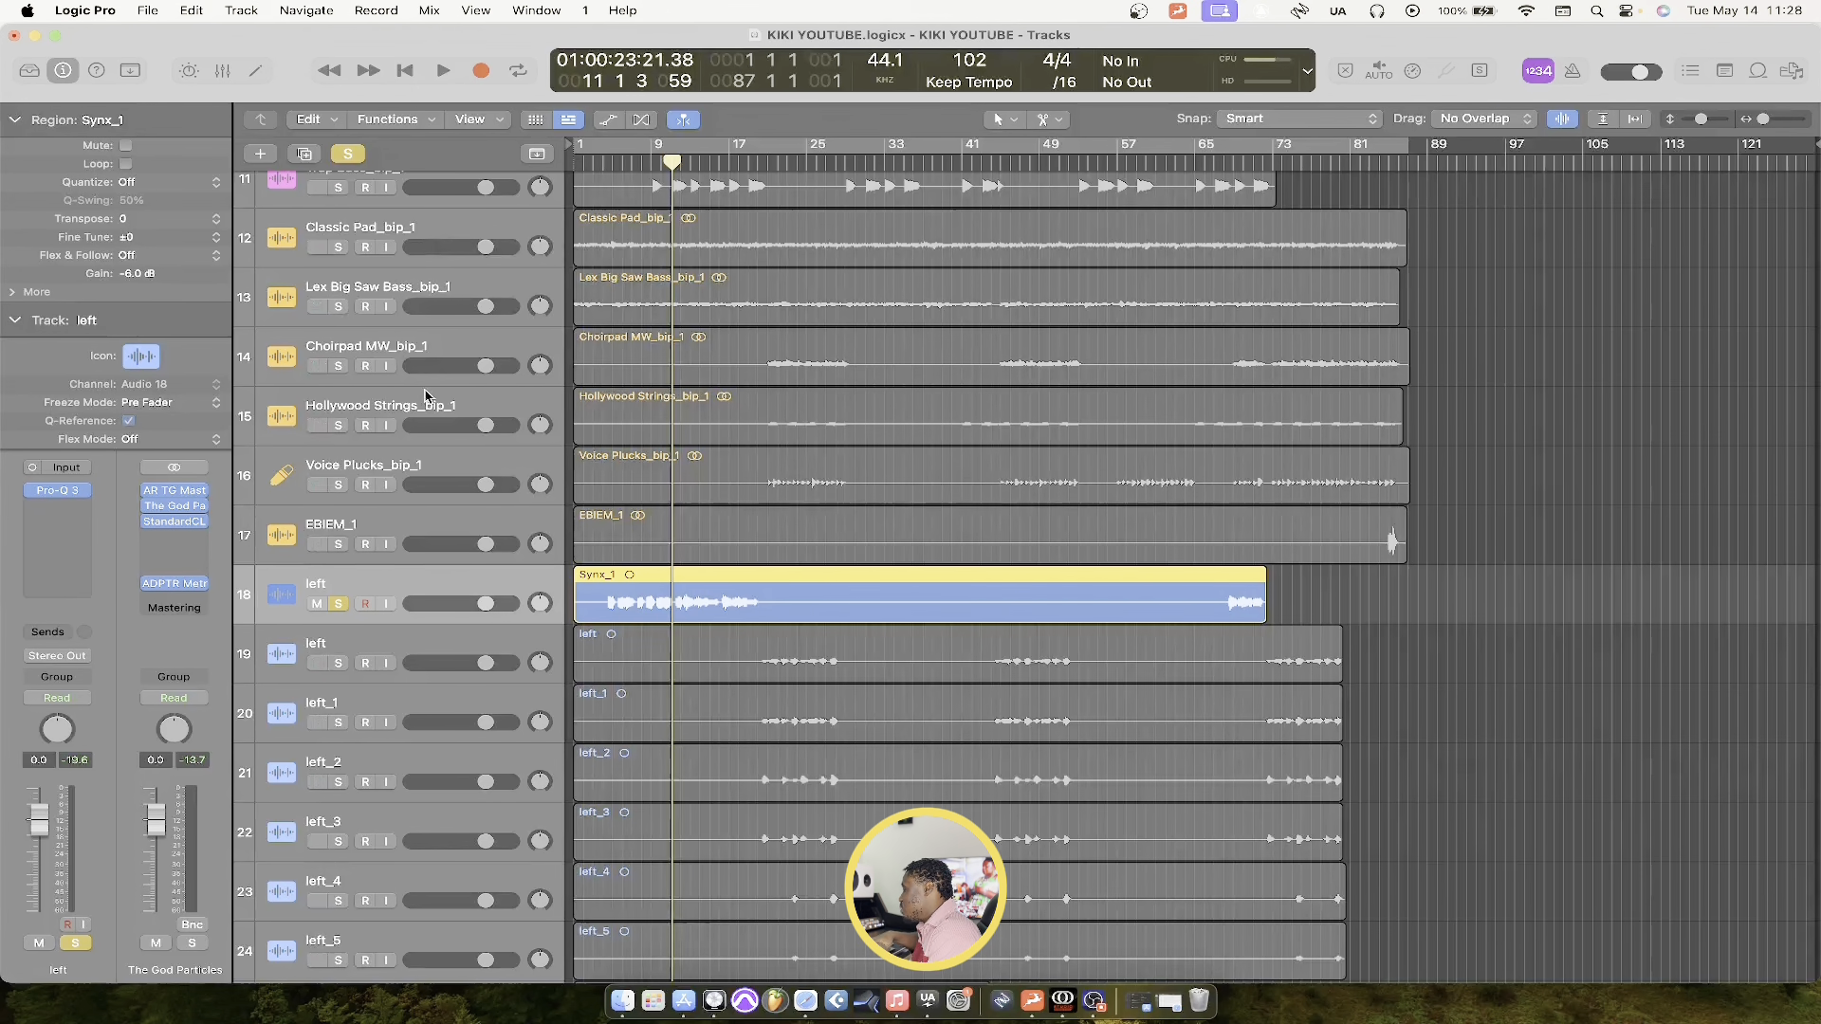
Insert FabFilter Pro-C 2 after the EQ on the lead vocal and turn off its auto gain
click(62, 508)
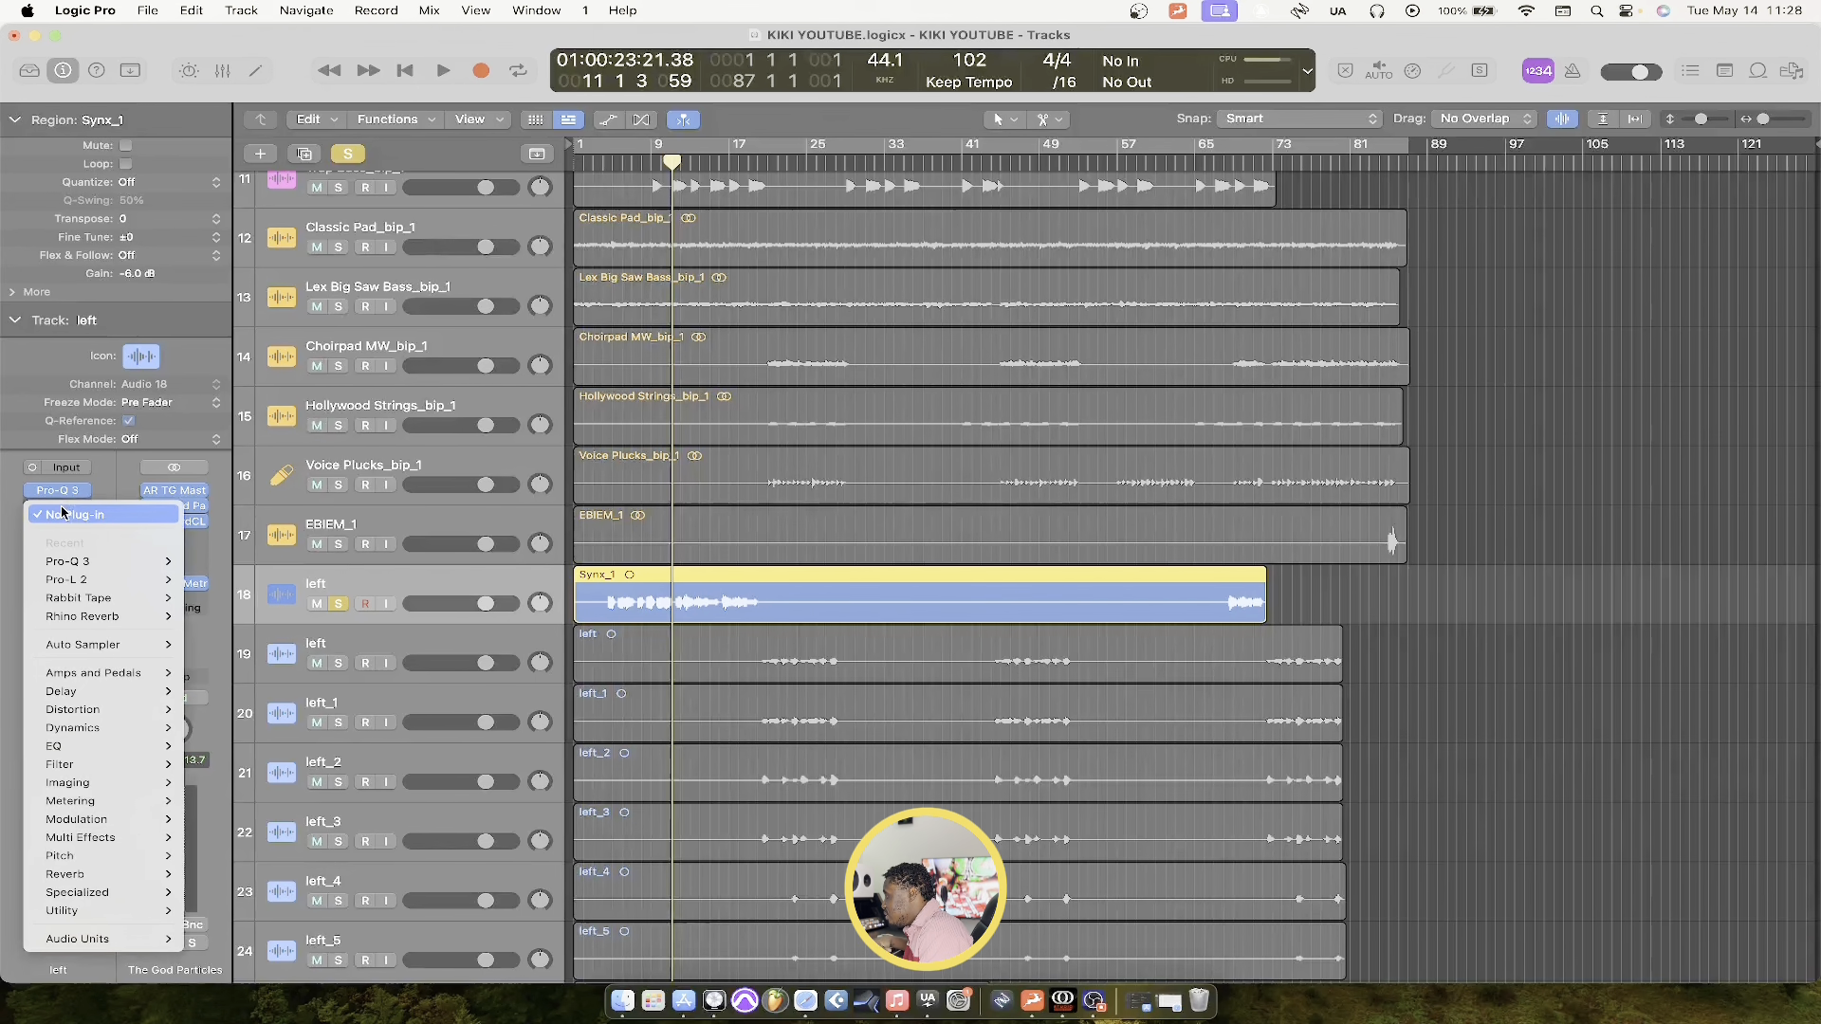
mouse_move(138, 948)
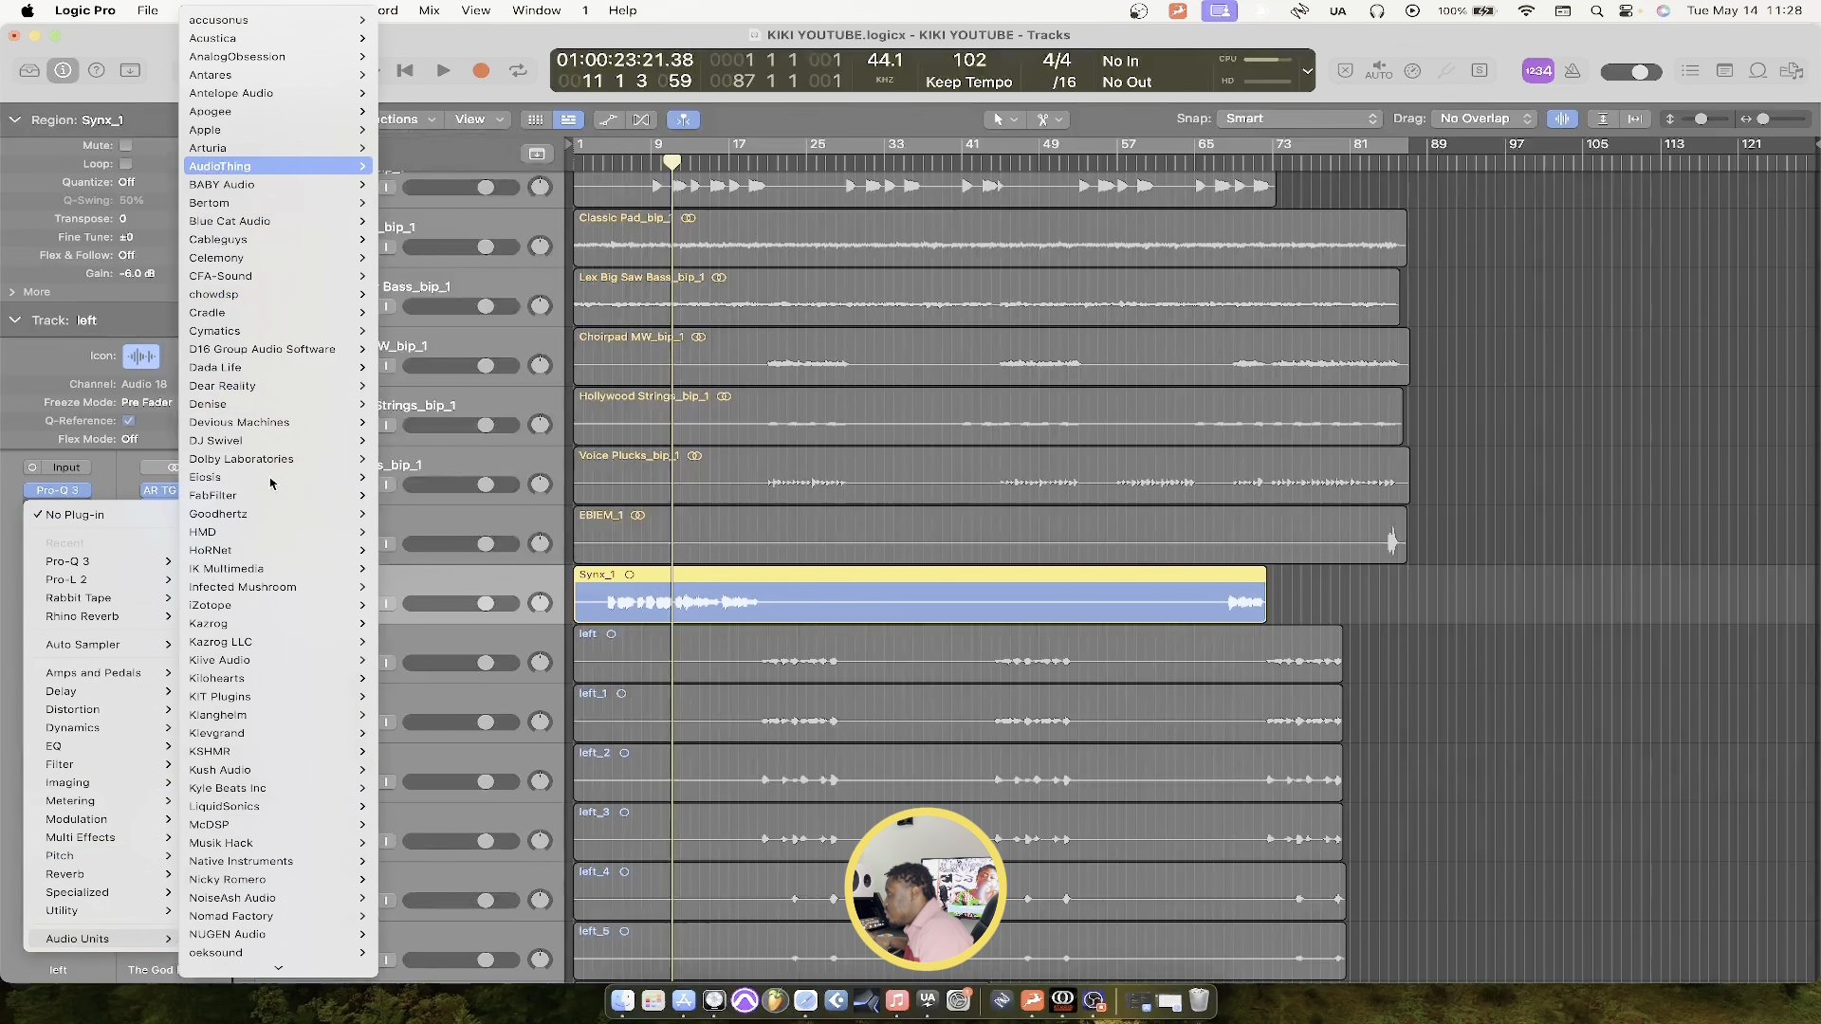
mouse_move(371, 502)
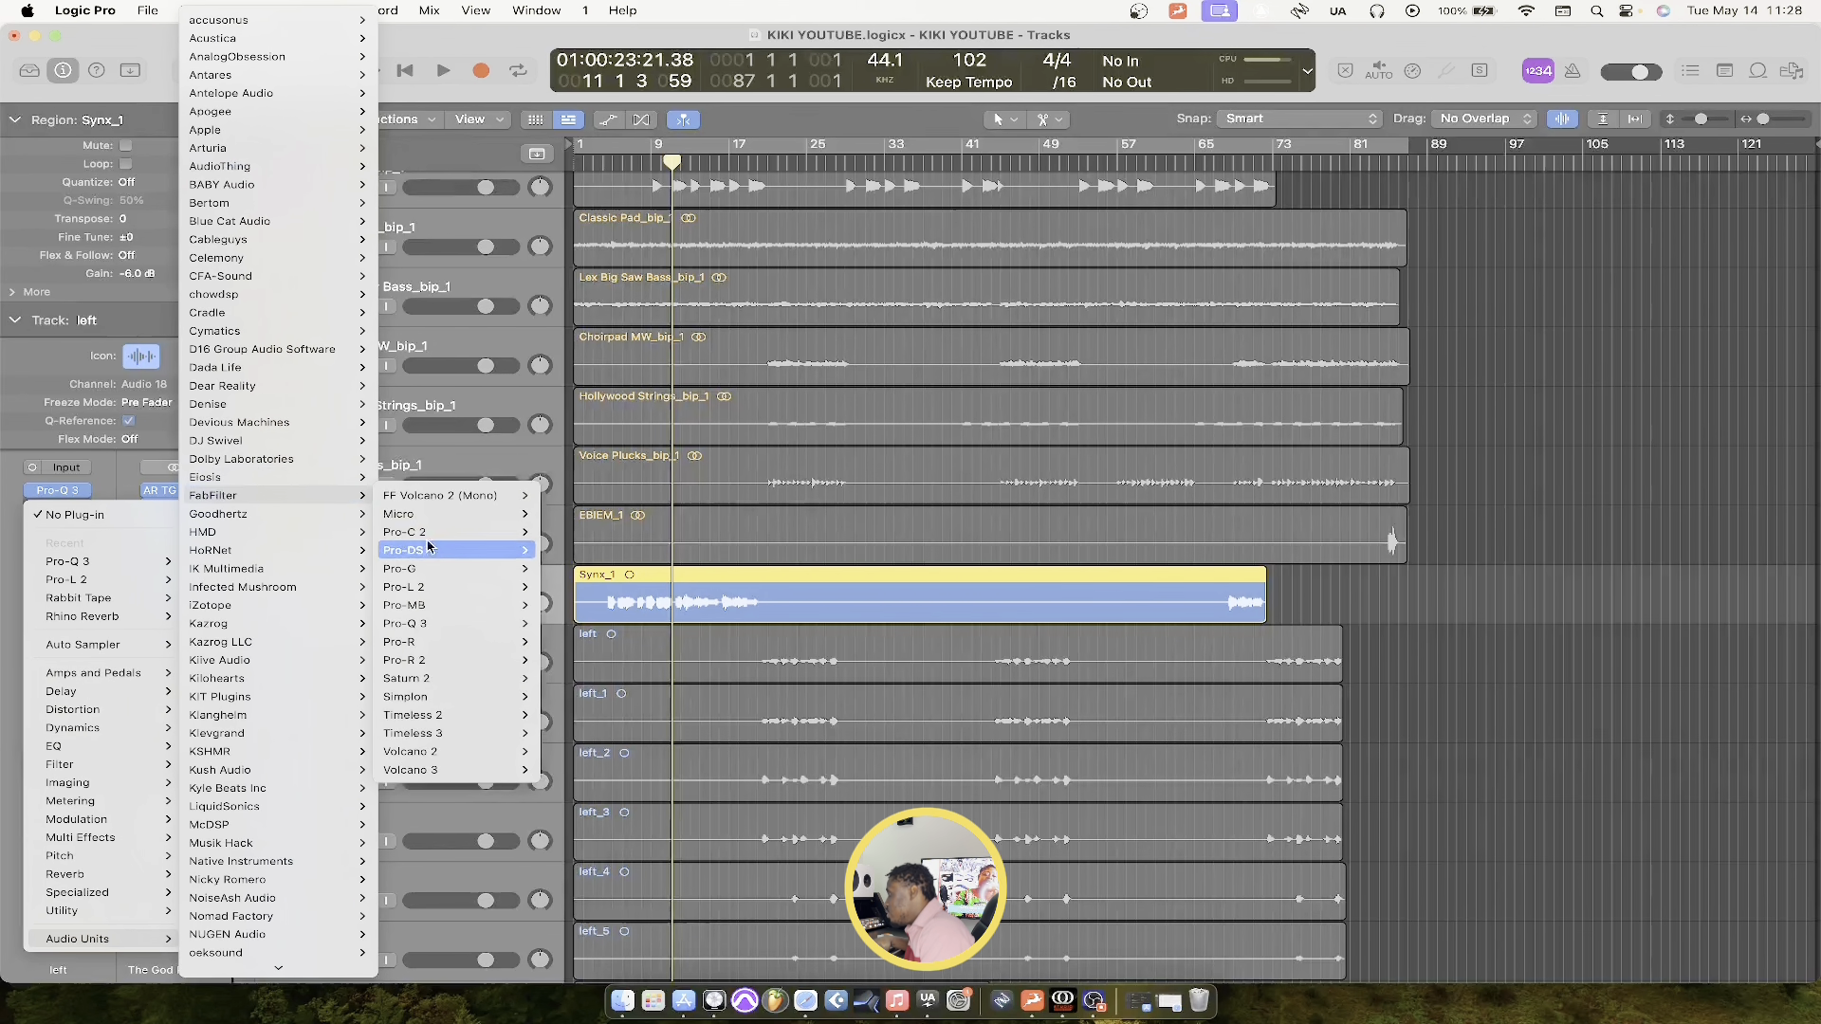
mouse_move(456, 517)
click(561, 533)
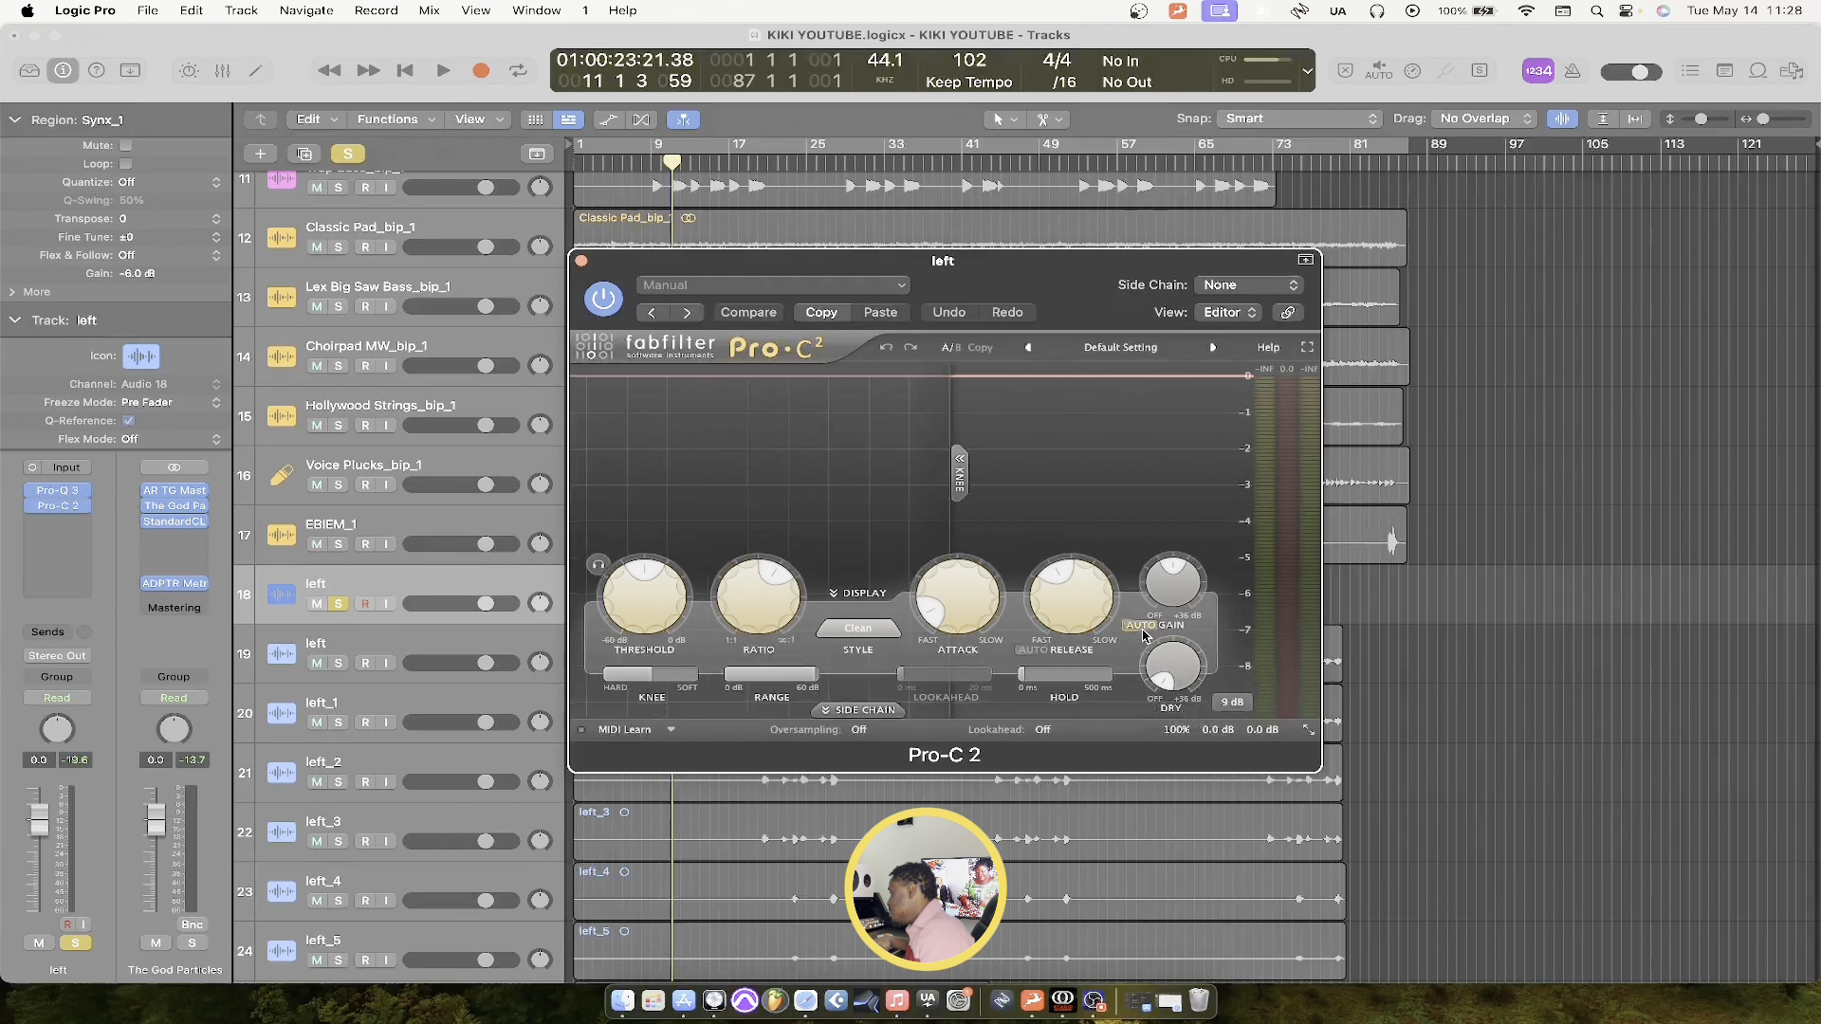
click(1145, 628)
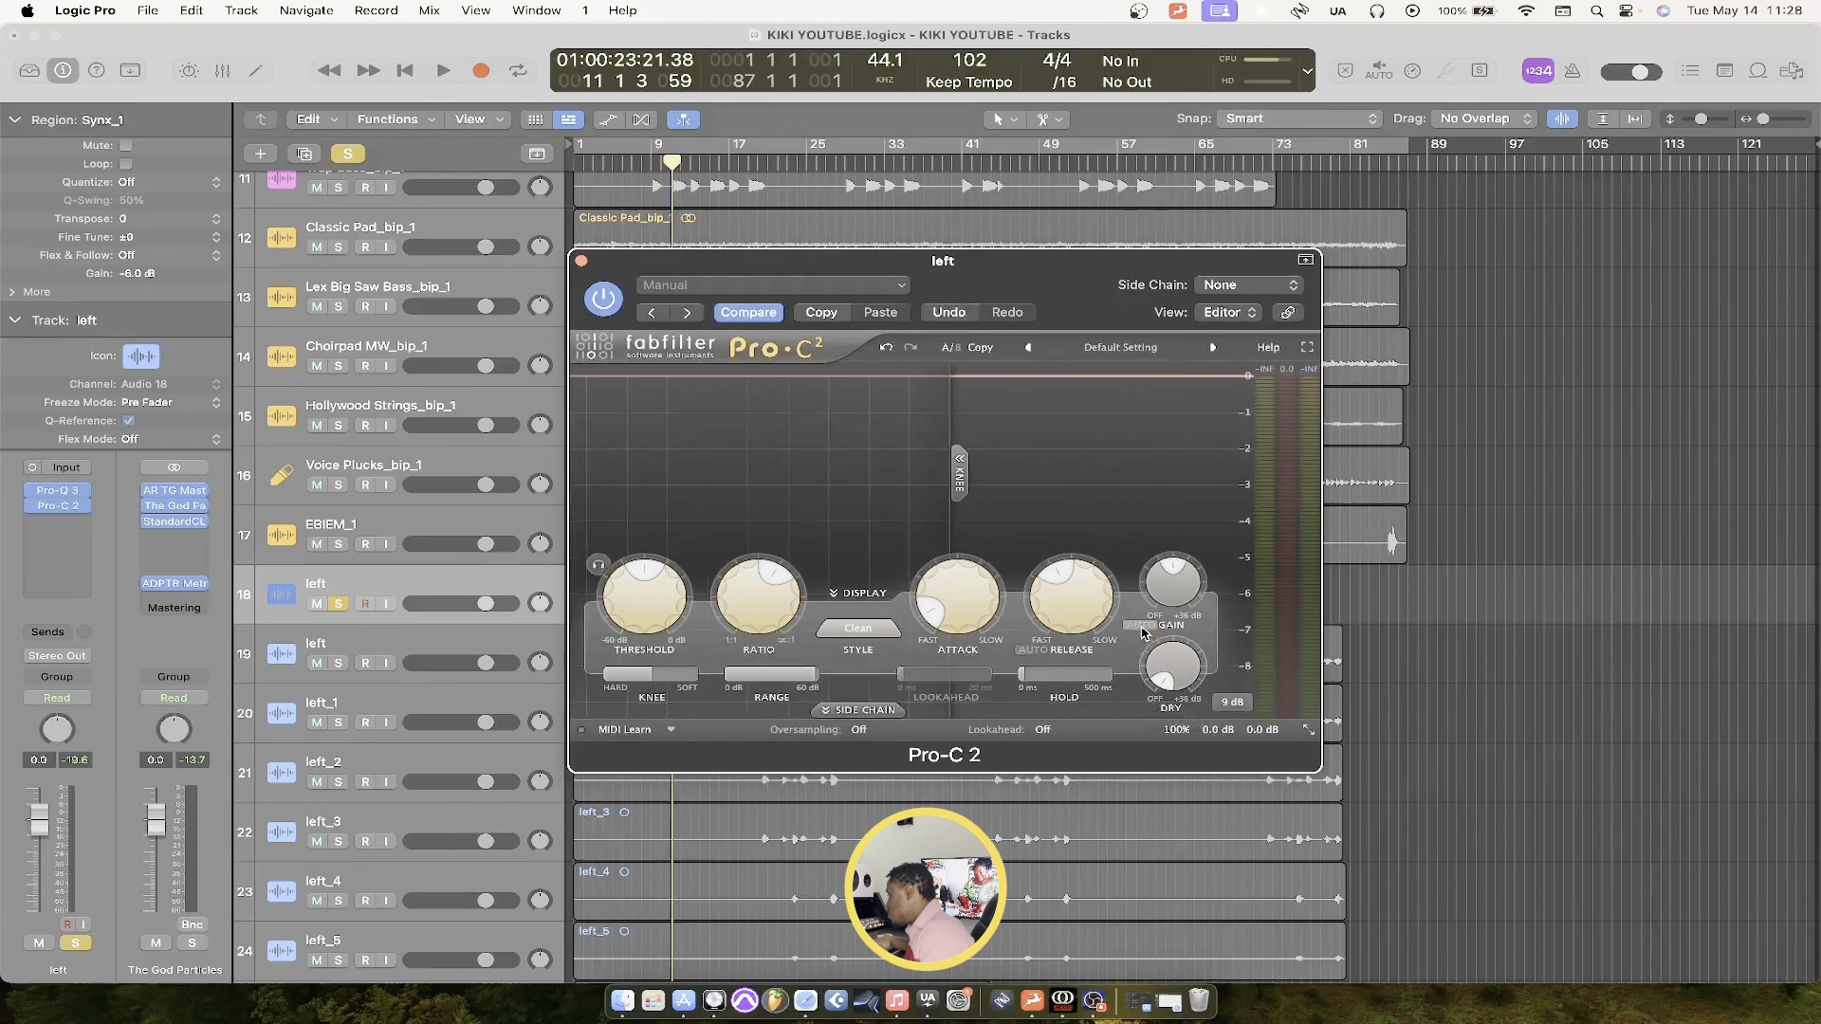
click(581, 262)
click(339, 604)
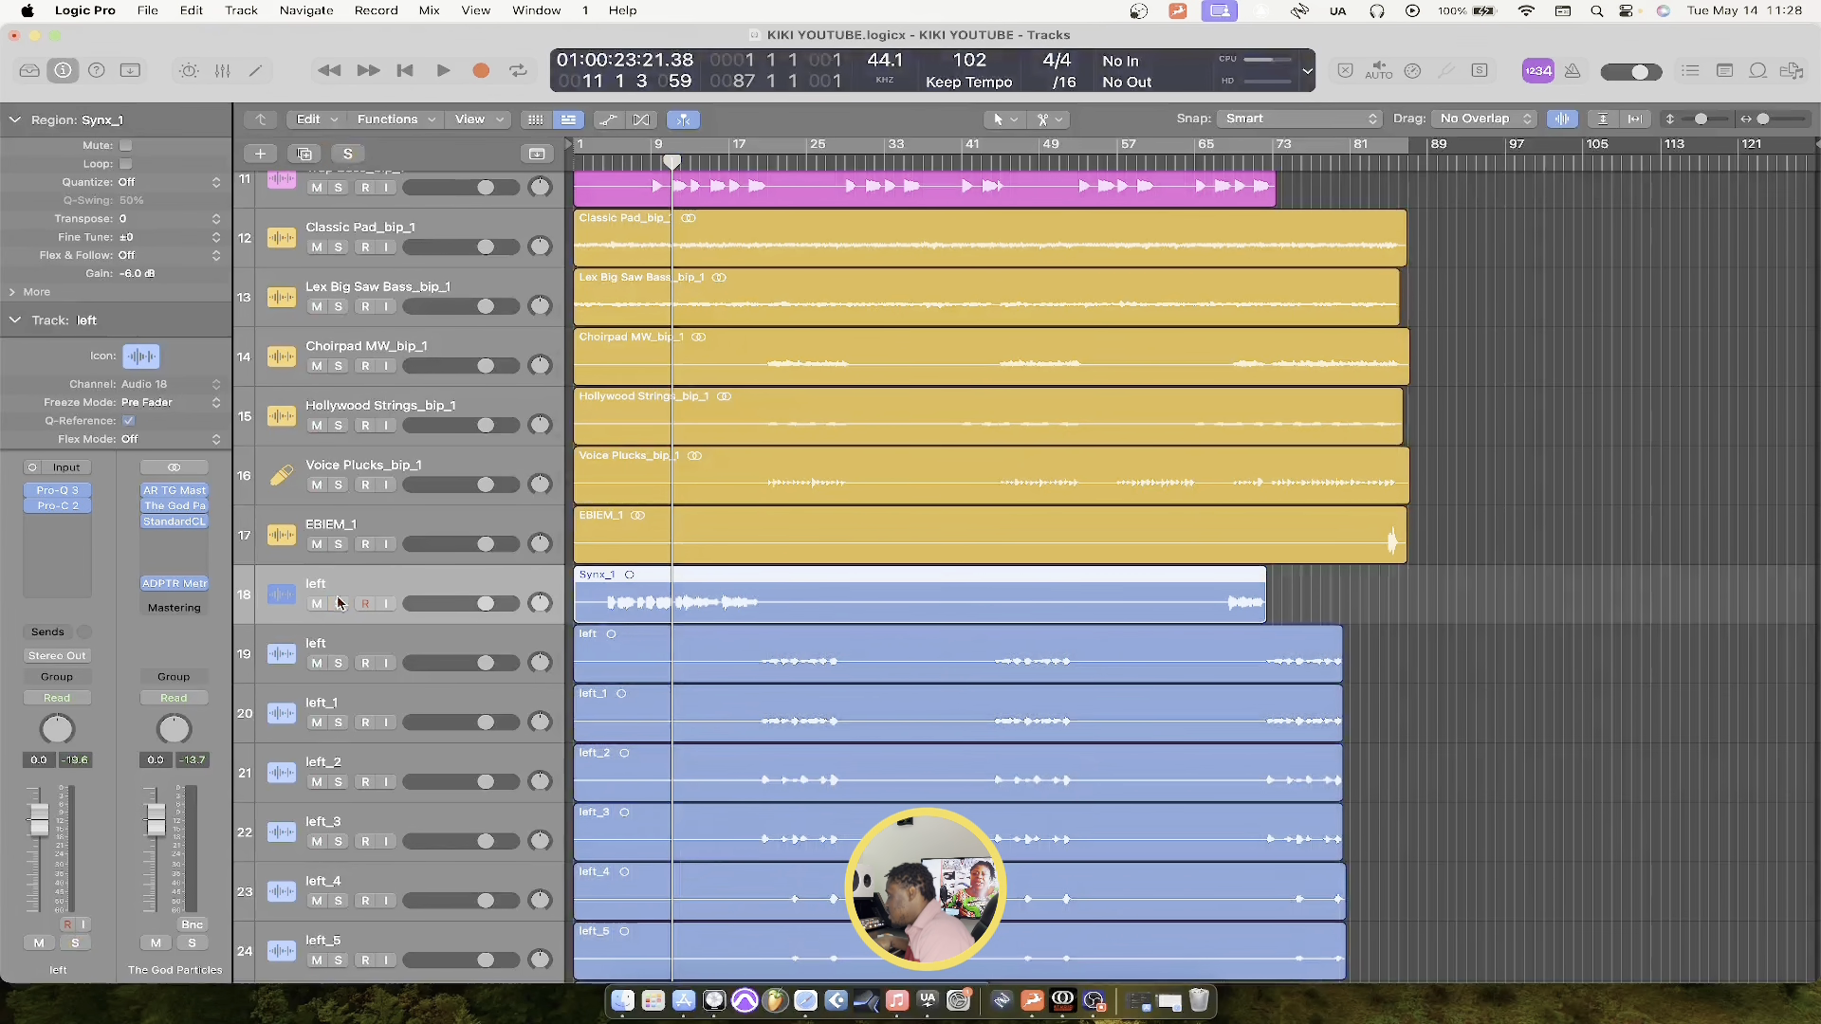
click(338, 604)
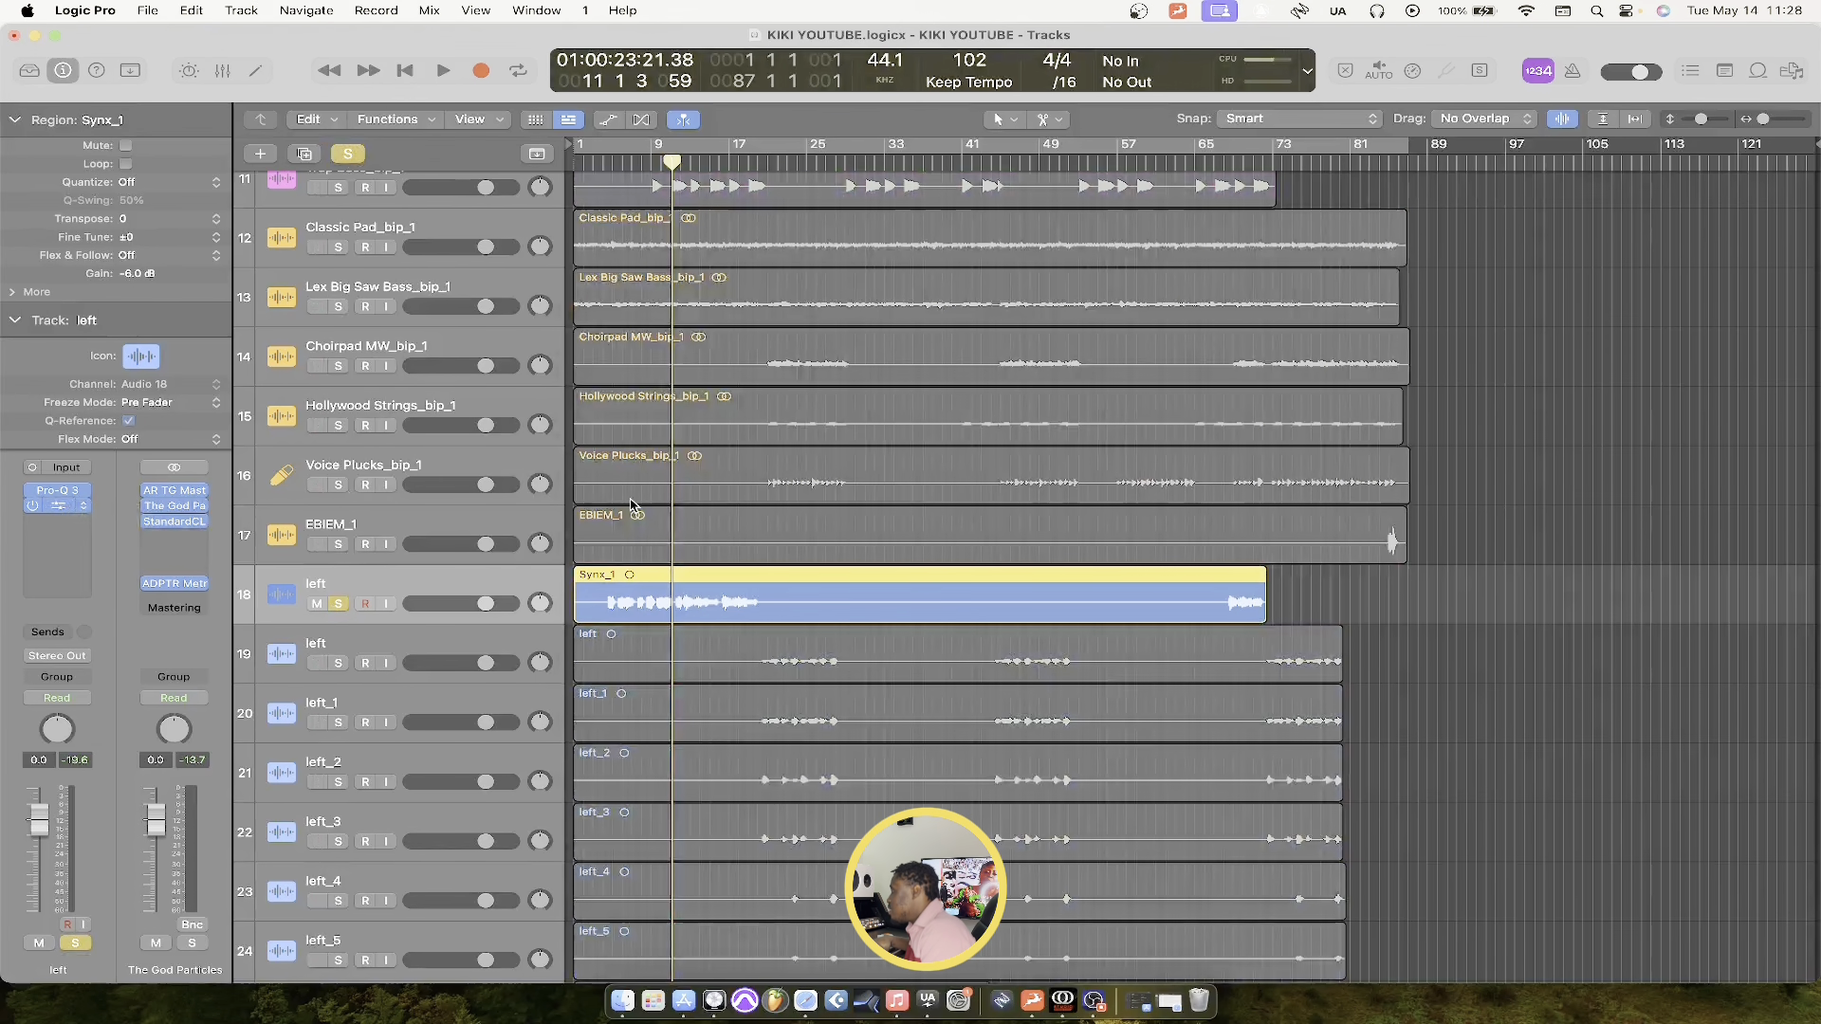
click(57, 505)
Play the soloed vocal from about bar 4 and lower the Pro-C 2 threshold to about -23.8 dB
drag(744, 275, 1016, 278)
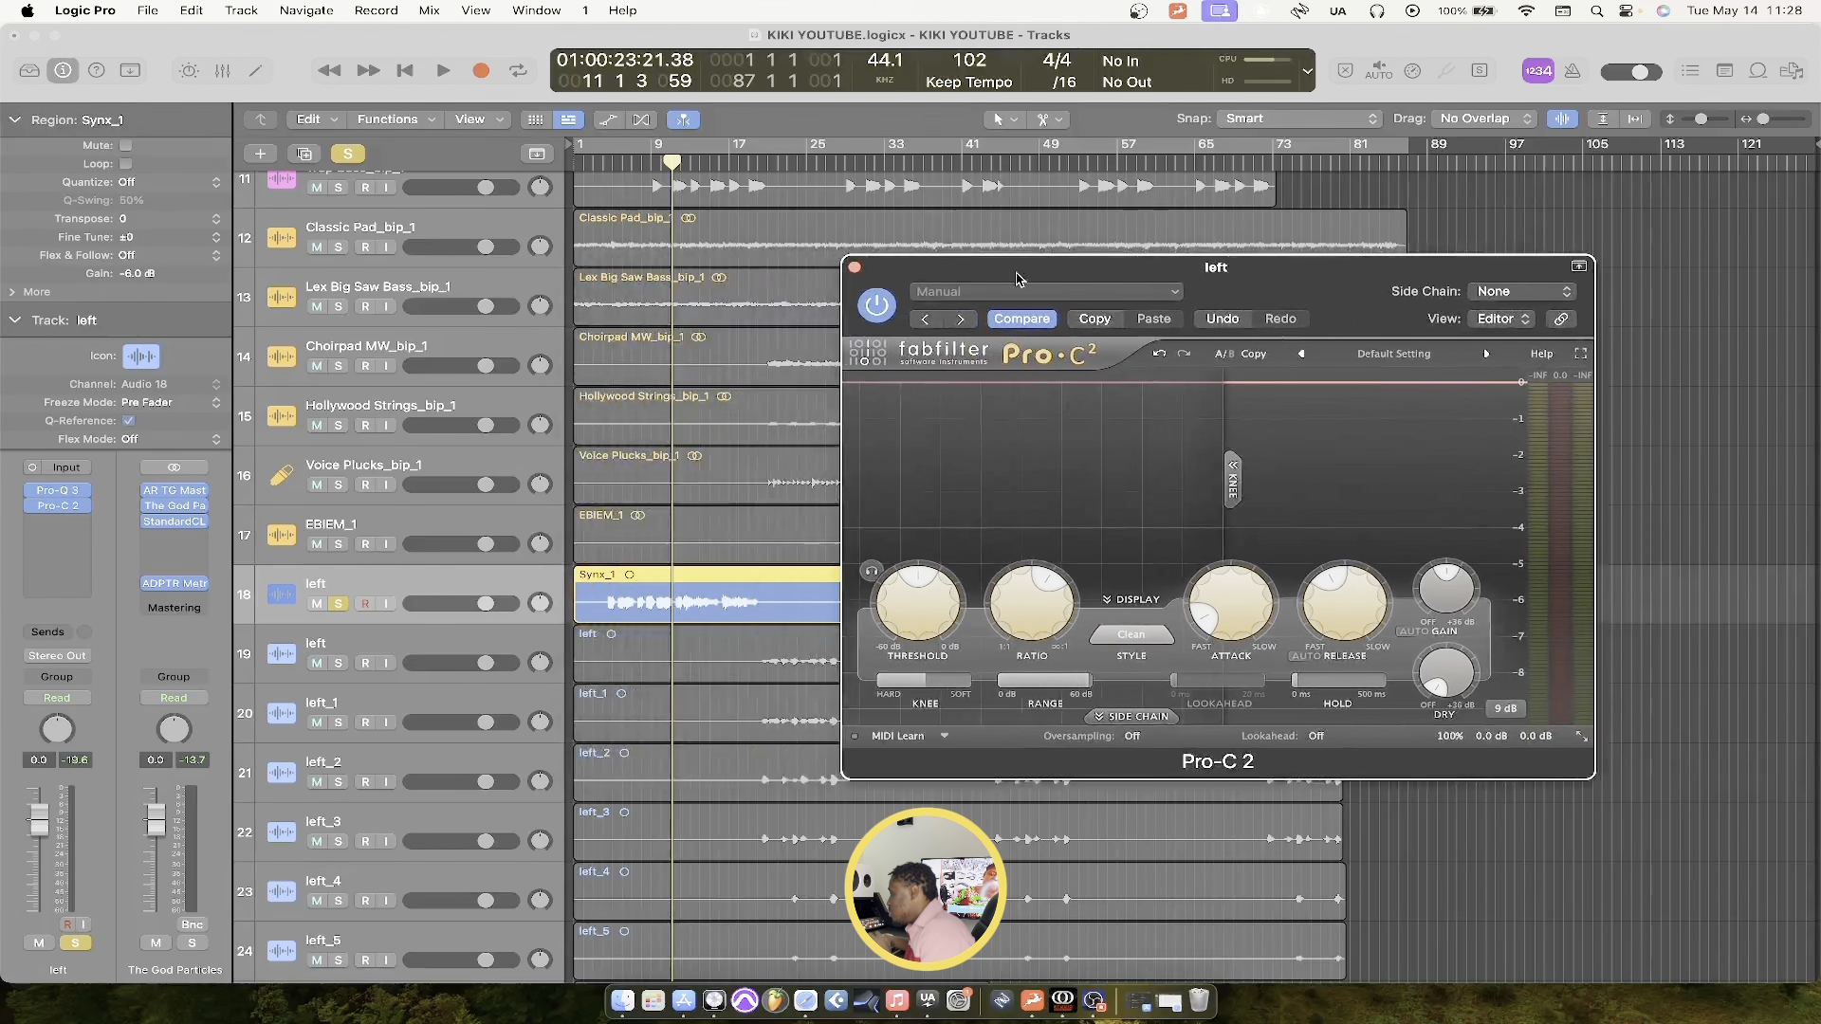
key(space)
key(space)
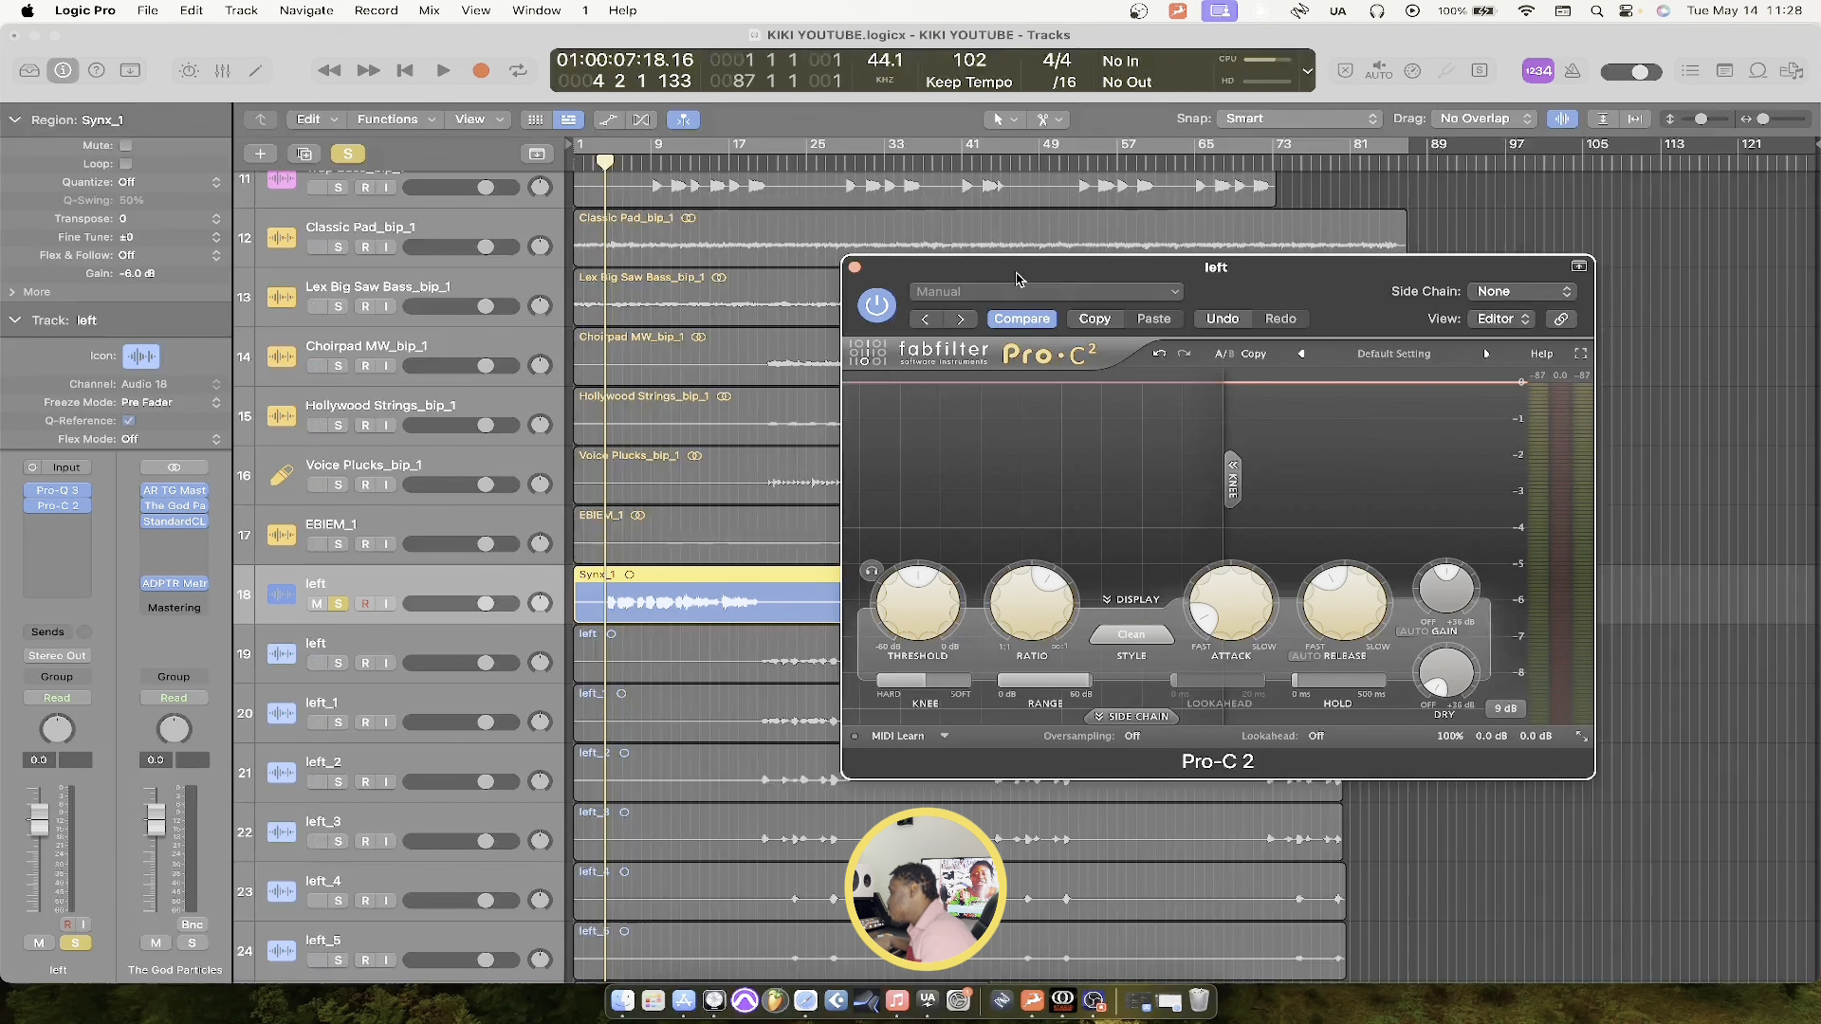
key(space)
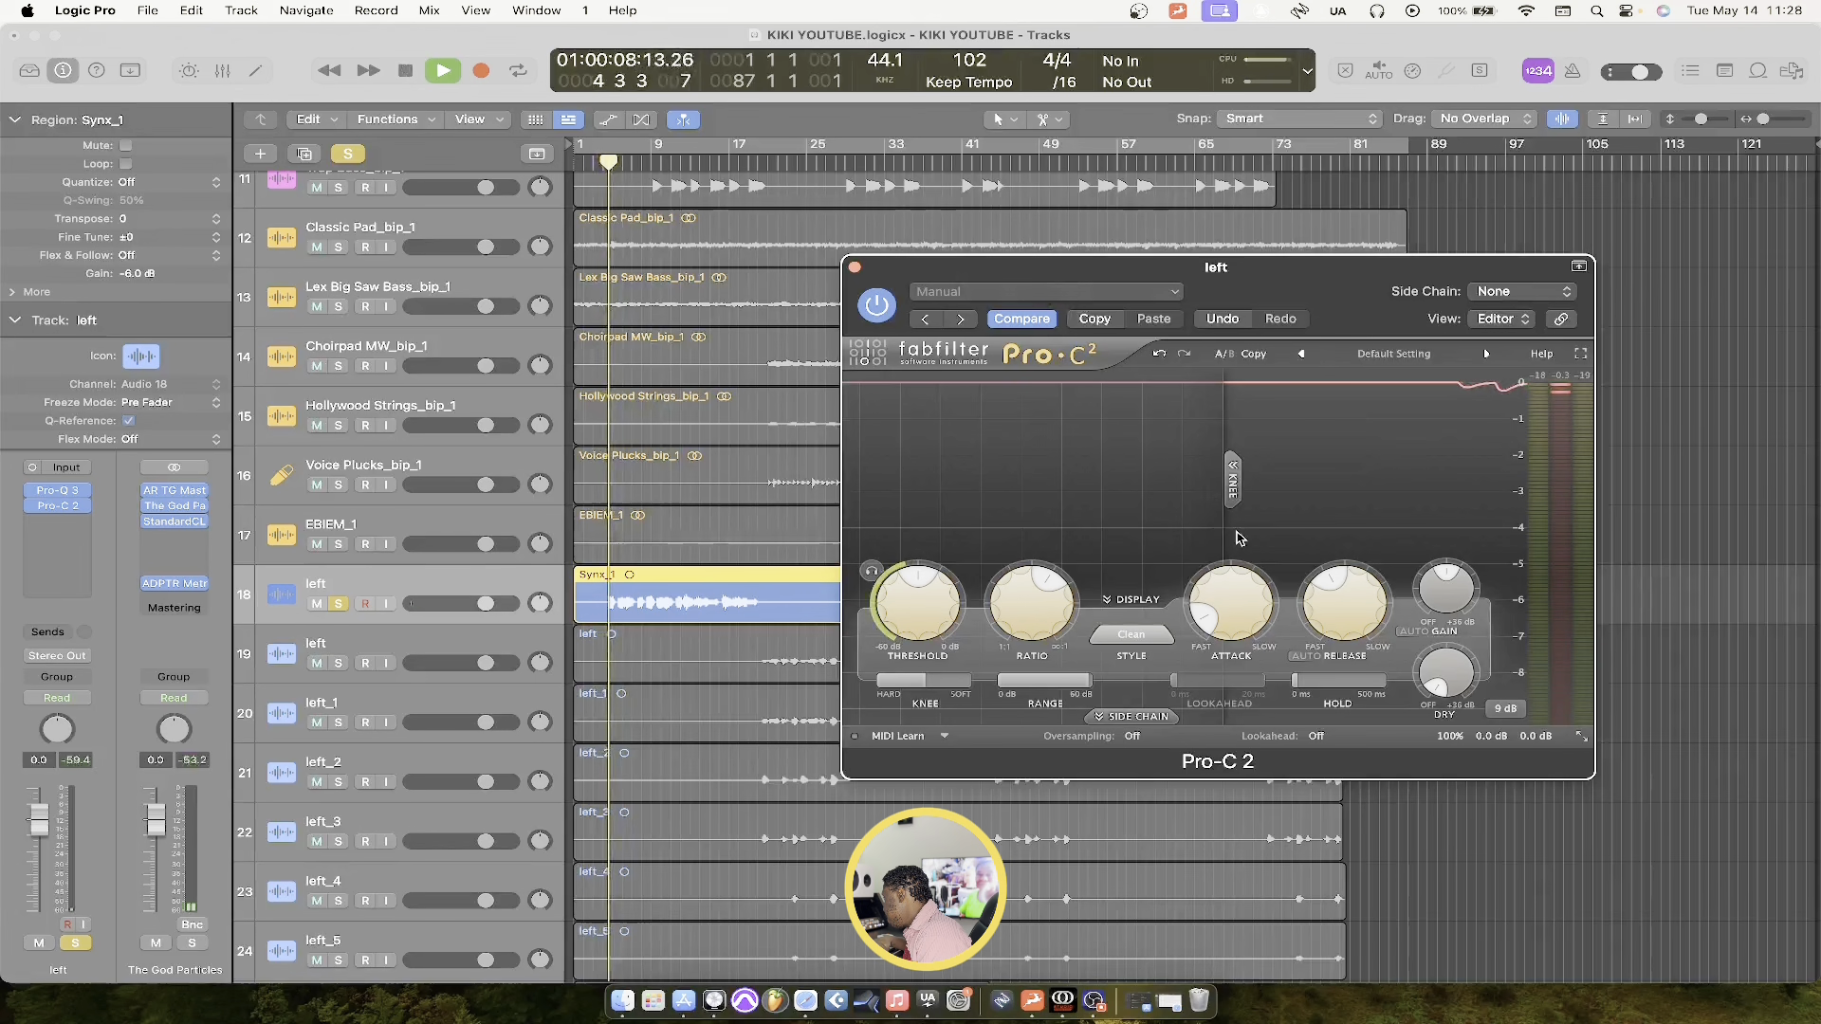
mouse_move(897, 619)
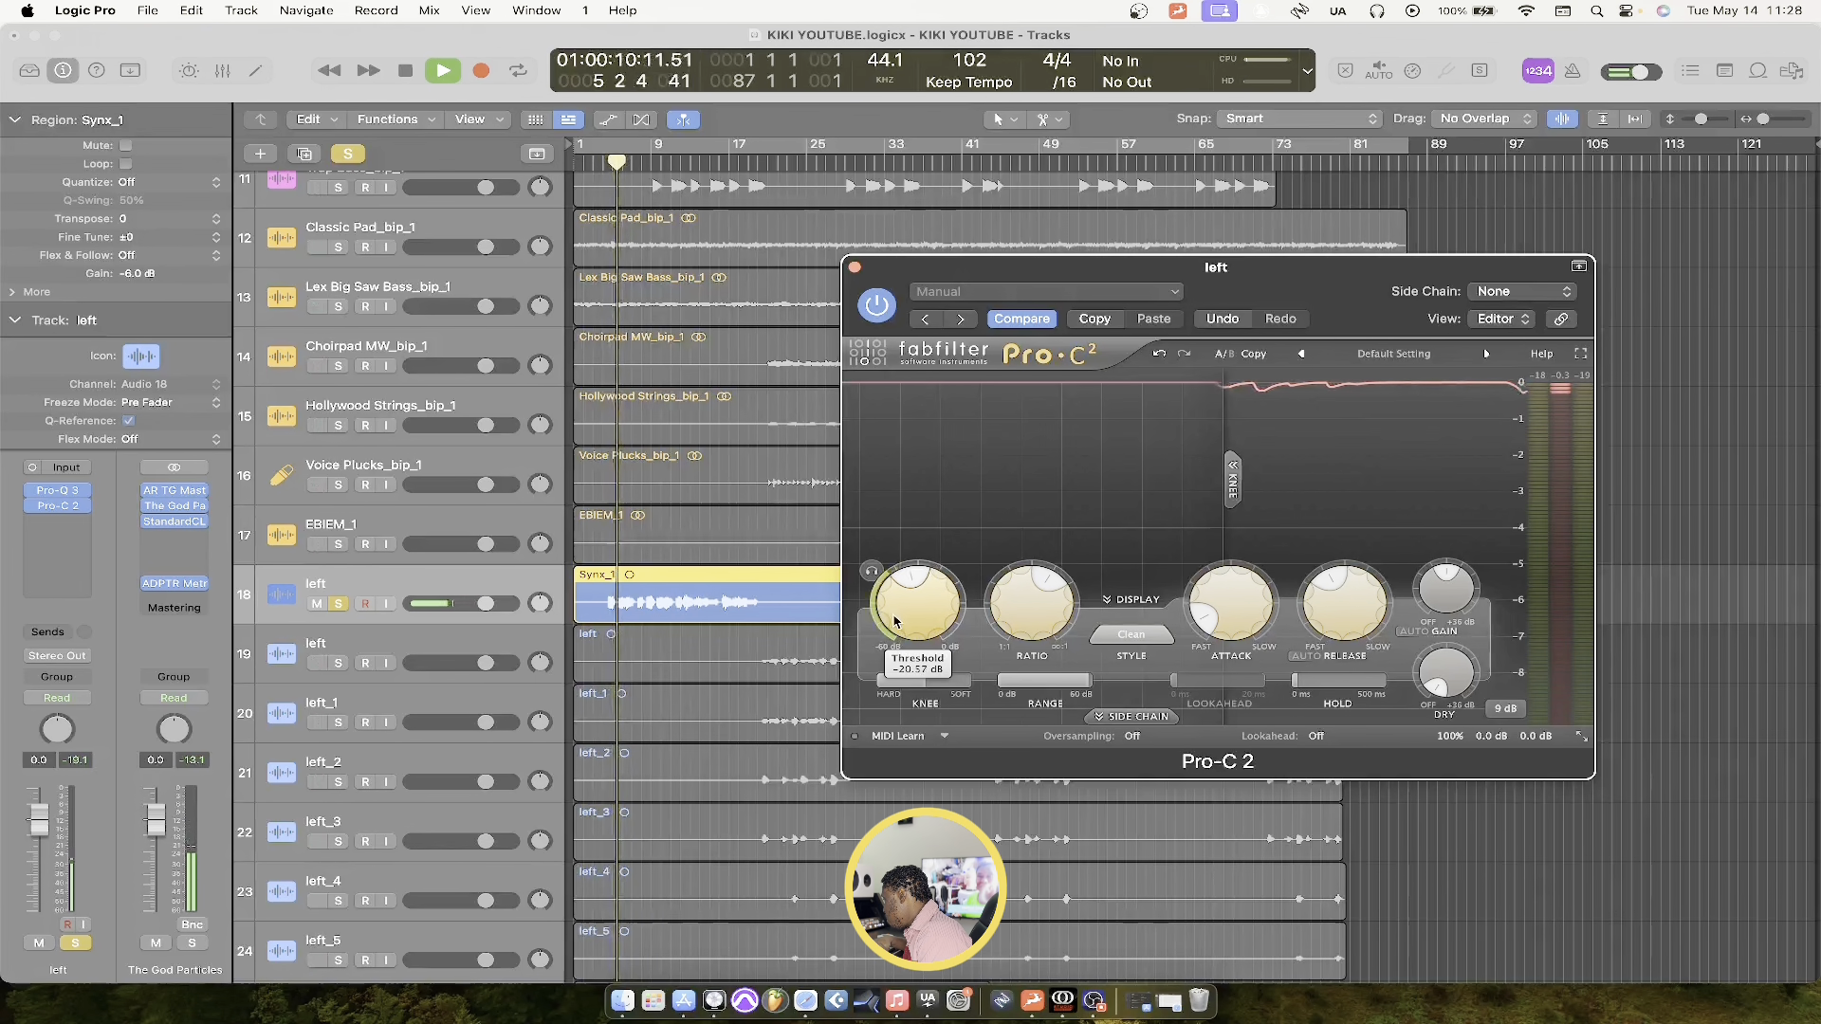
drag(897, 620, 893, 644)
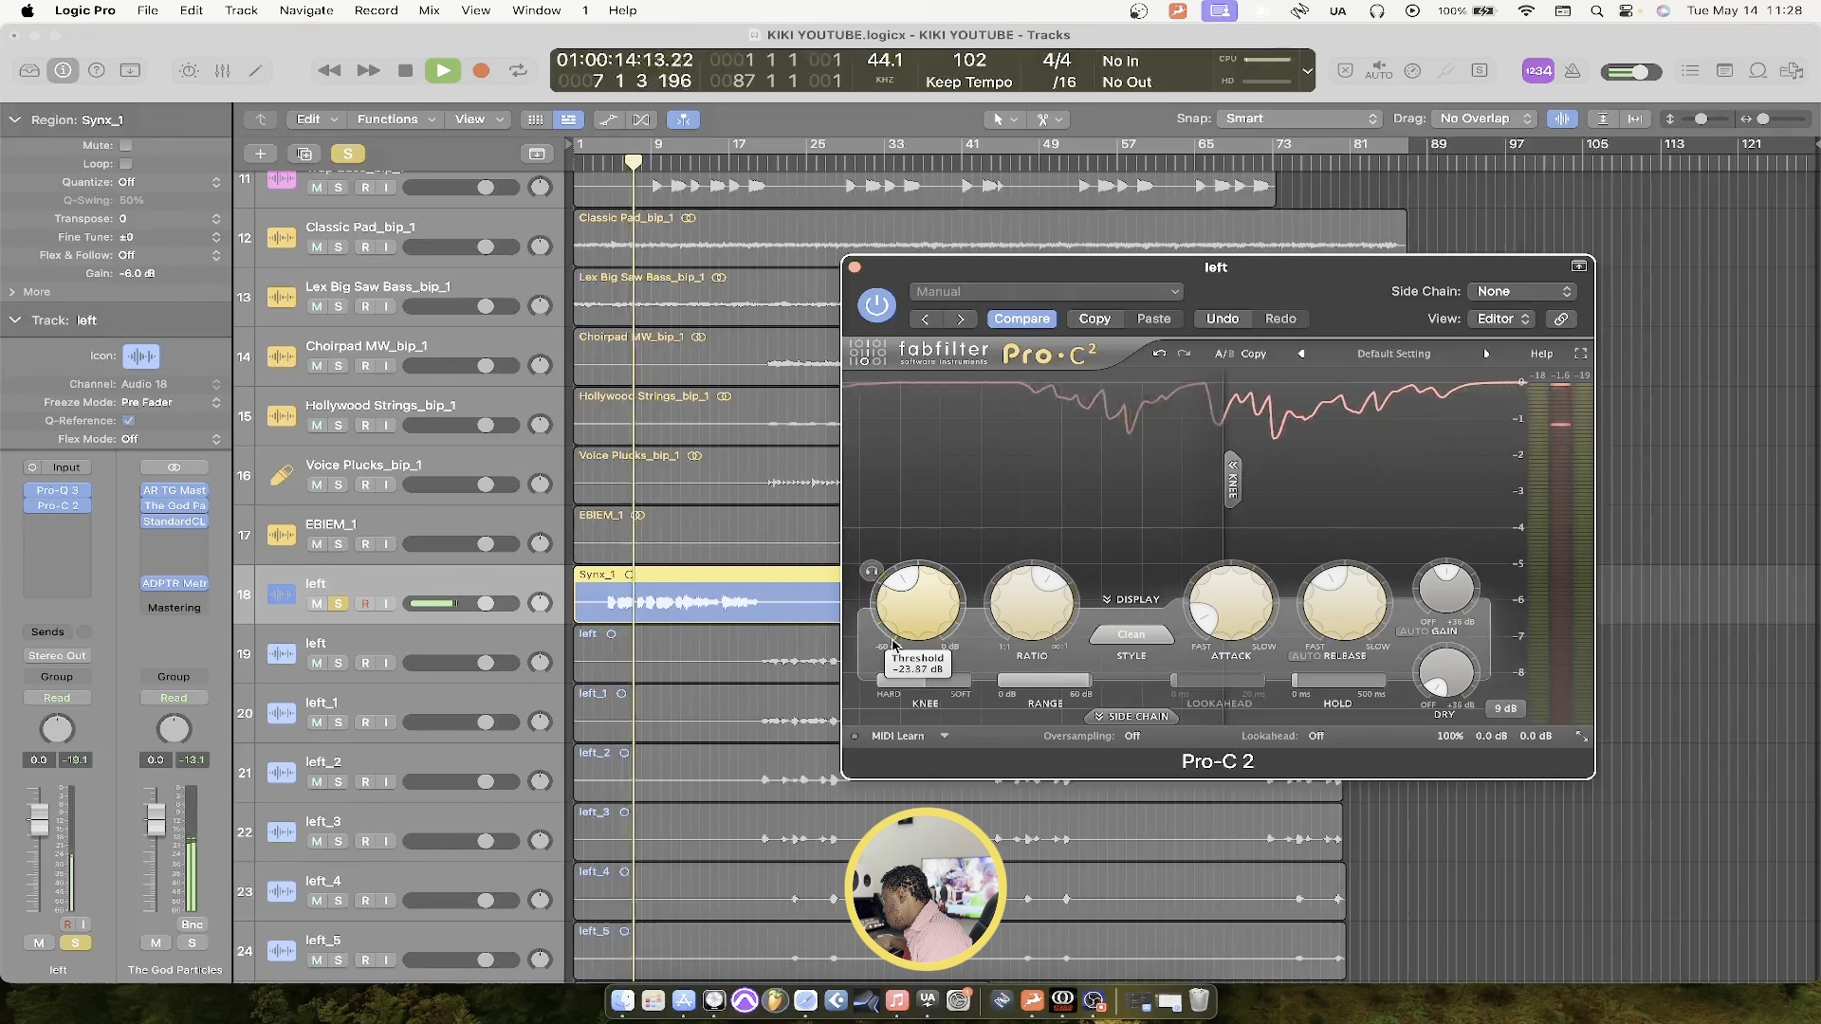
drag(894, 645, 894, 644)
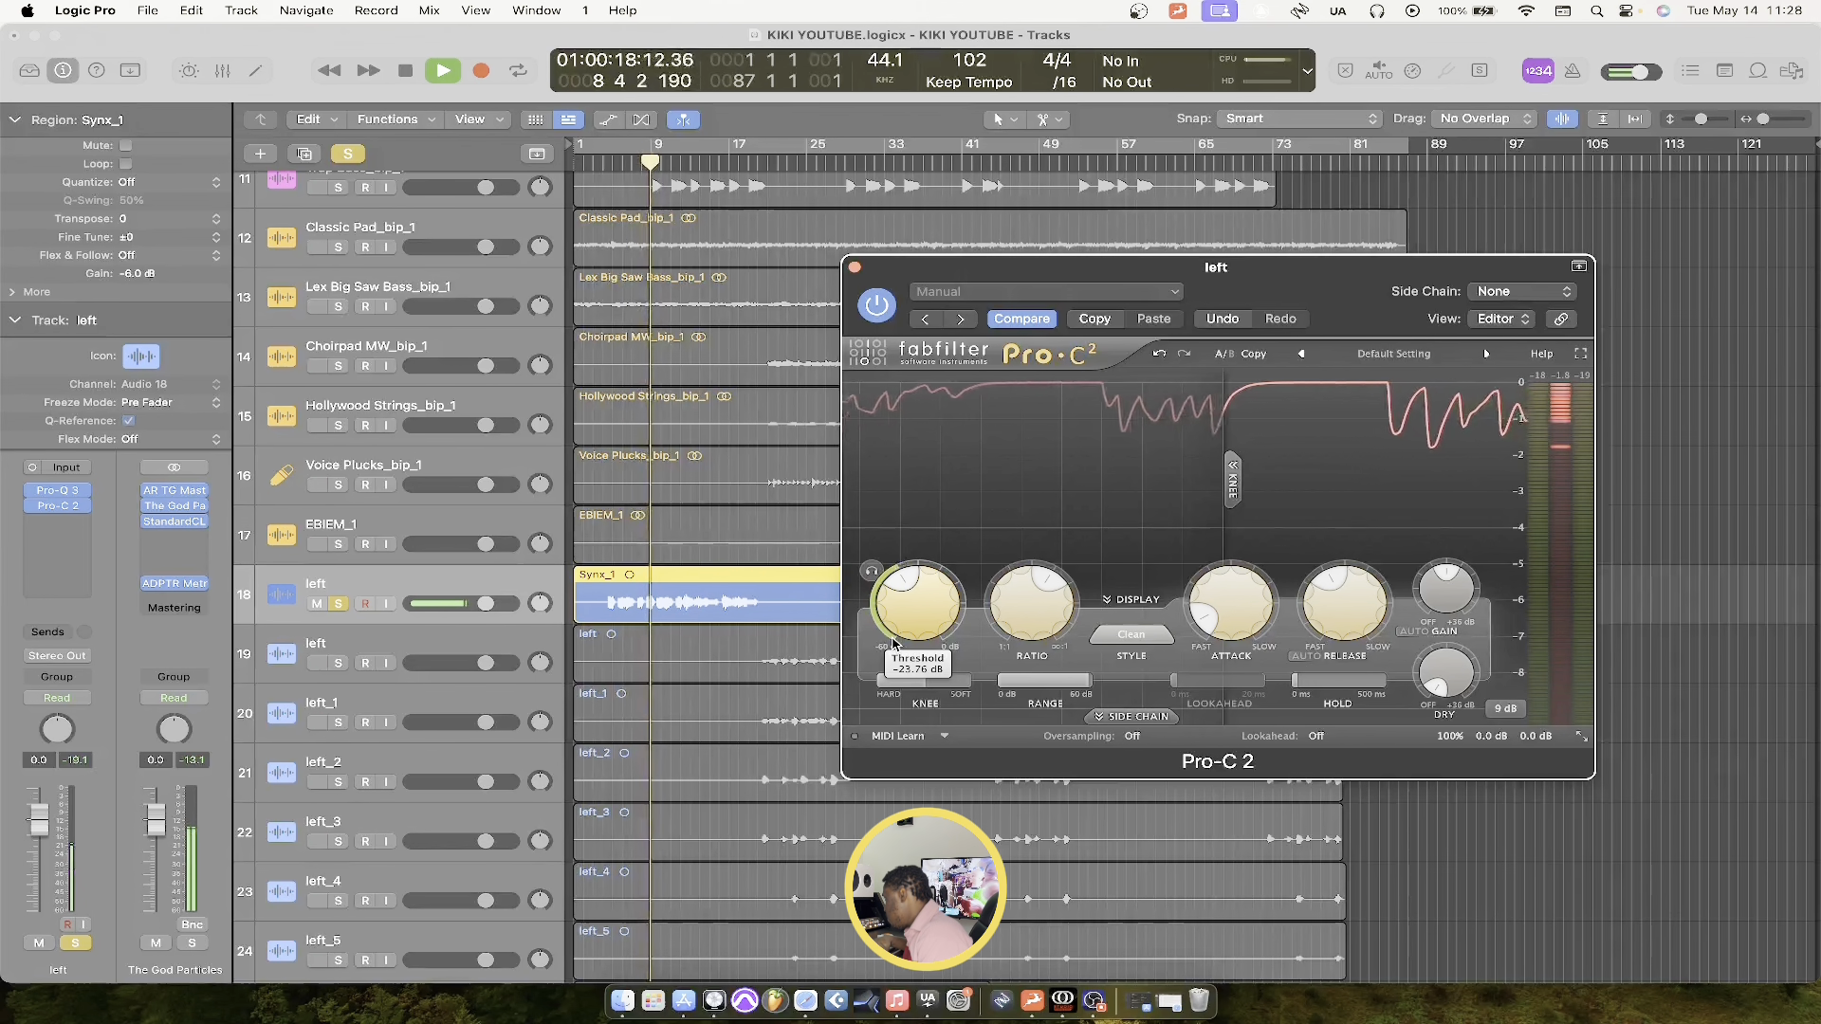
key(space)
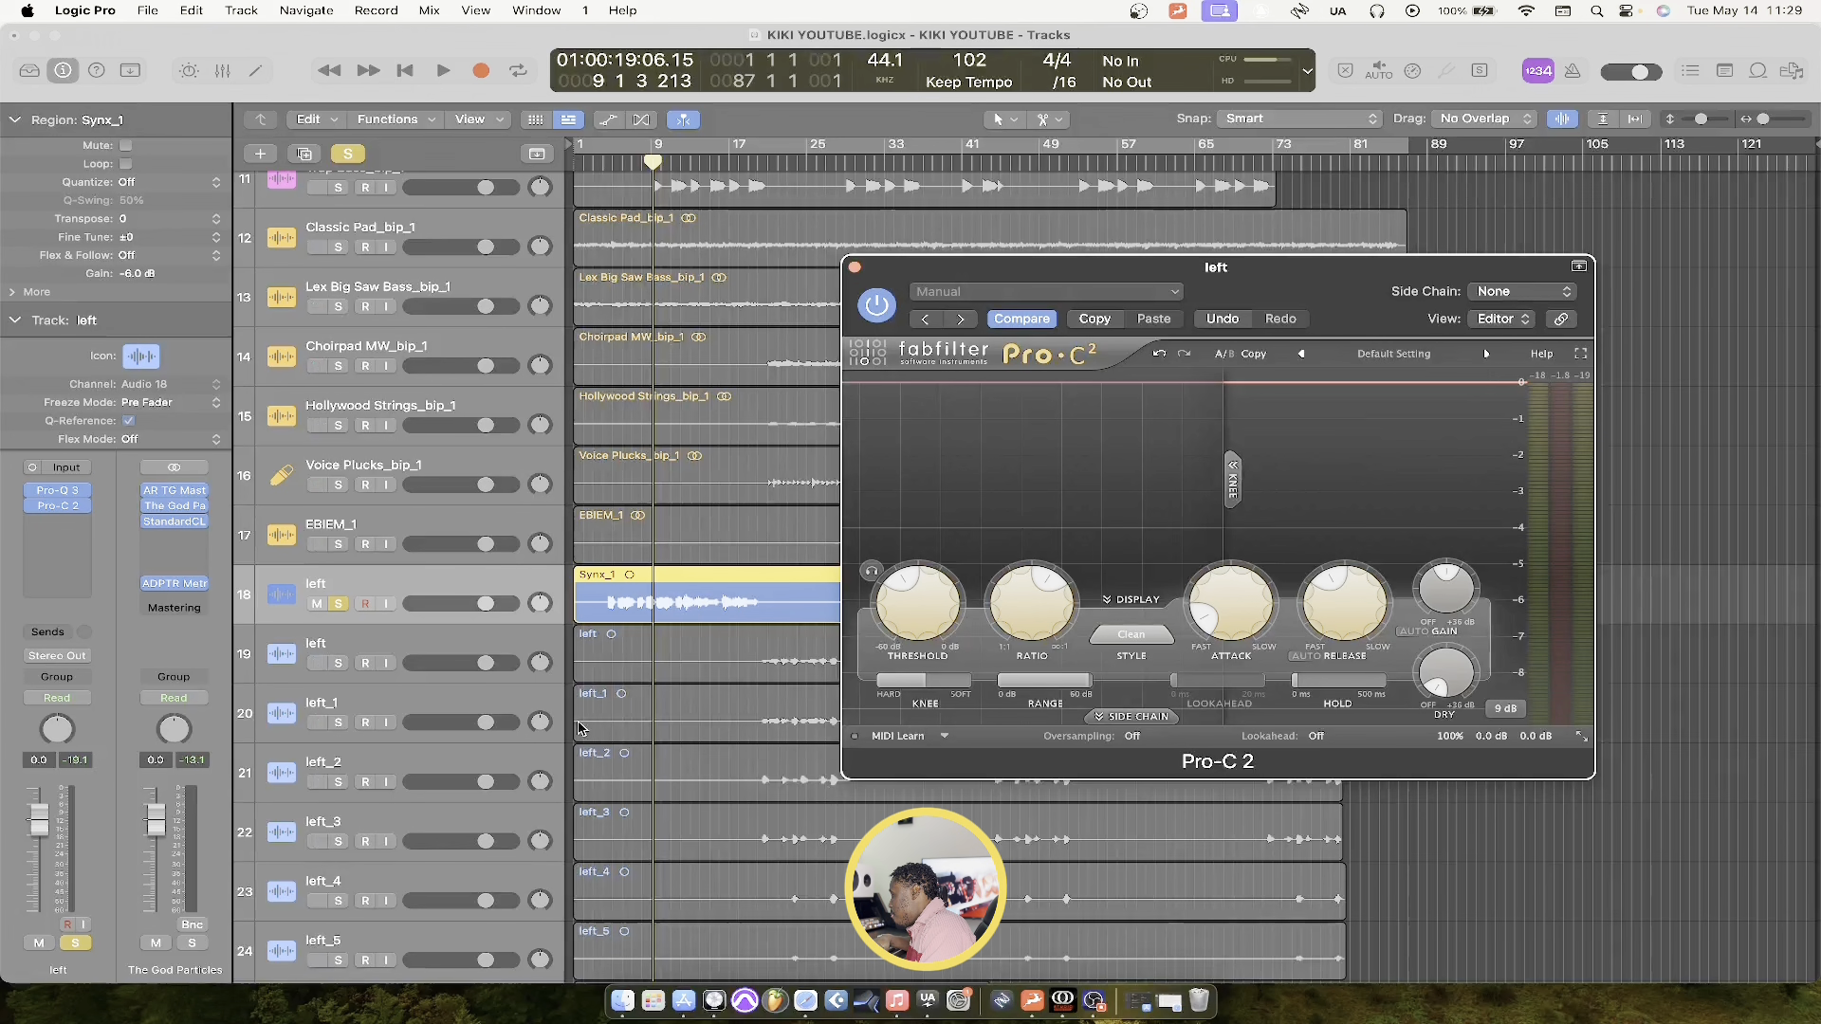
click(326, 602)
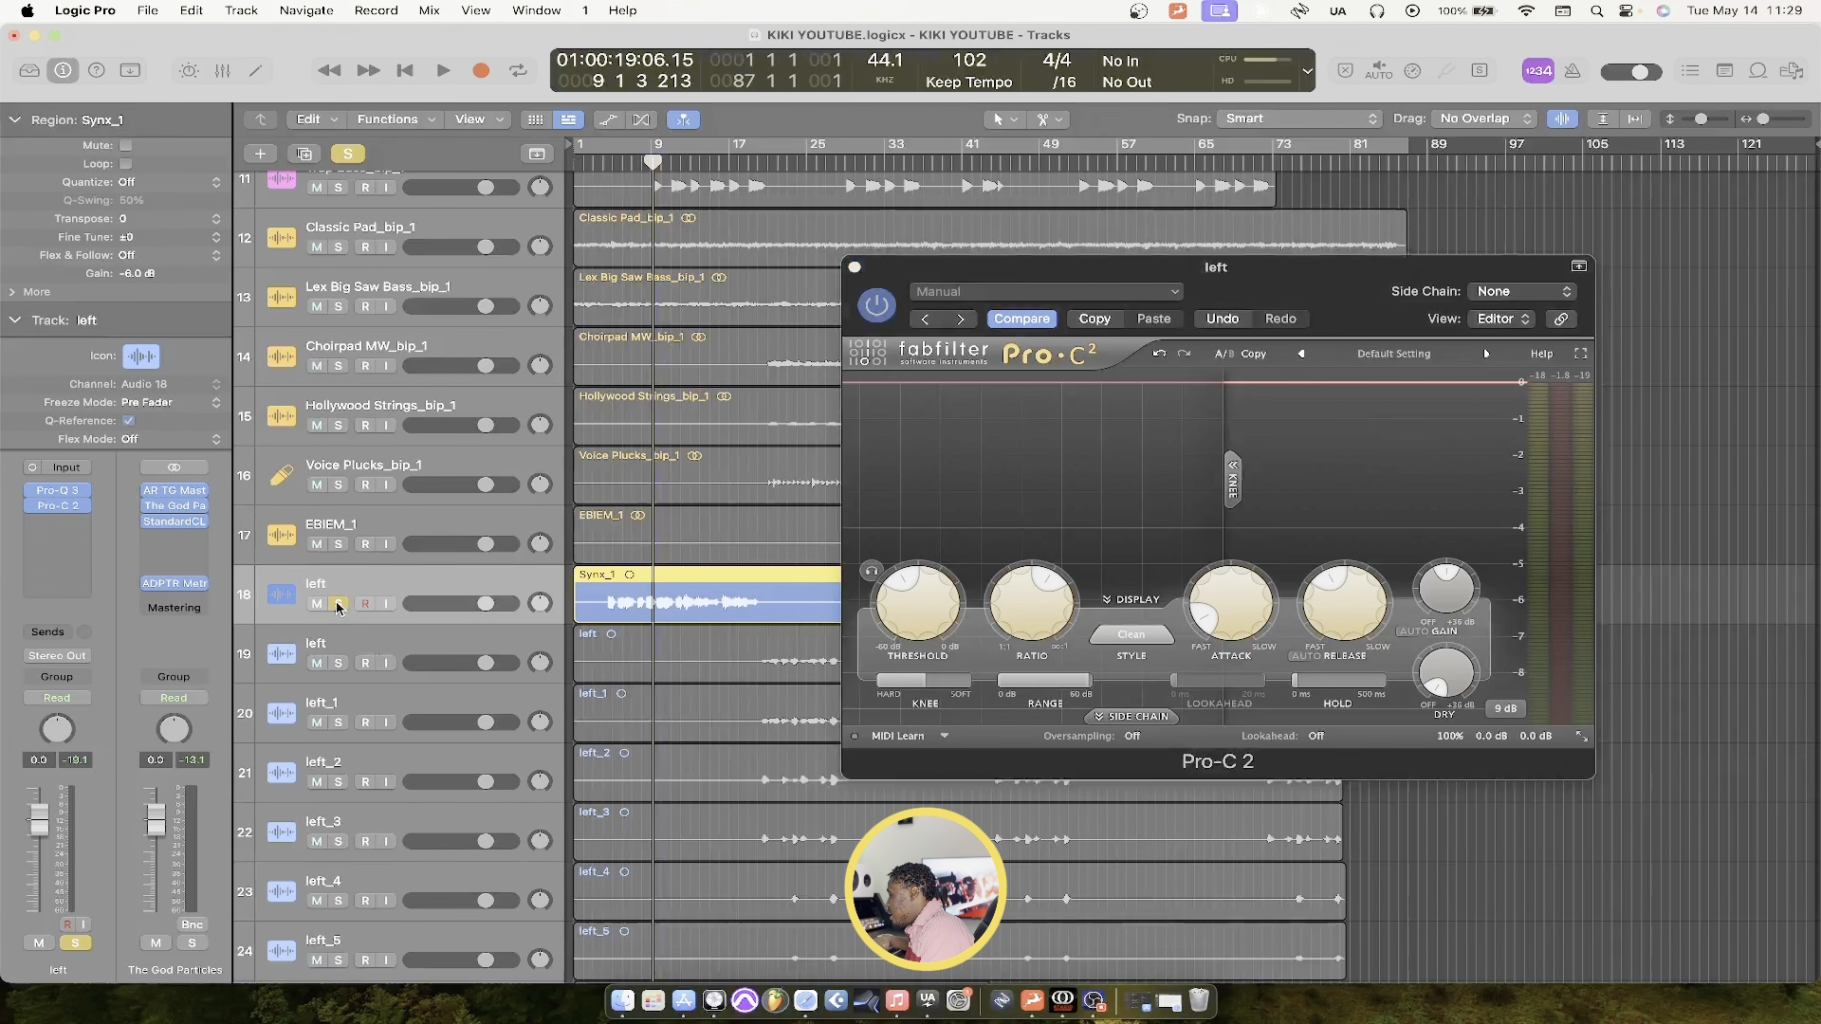
click(338, 605)
click(337, 605)
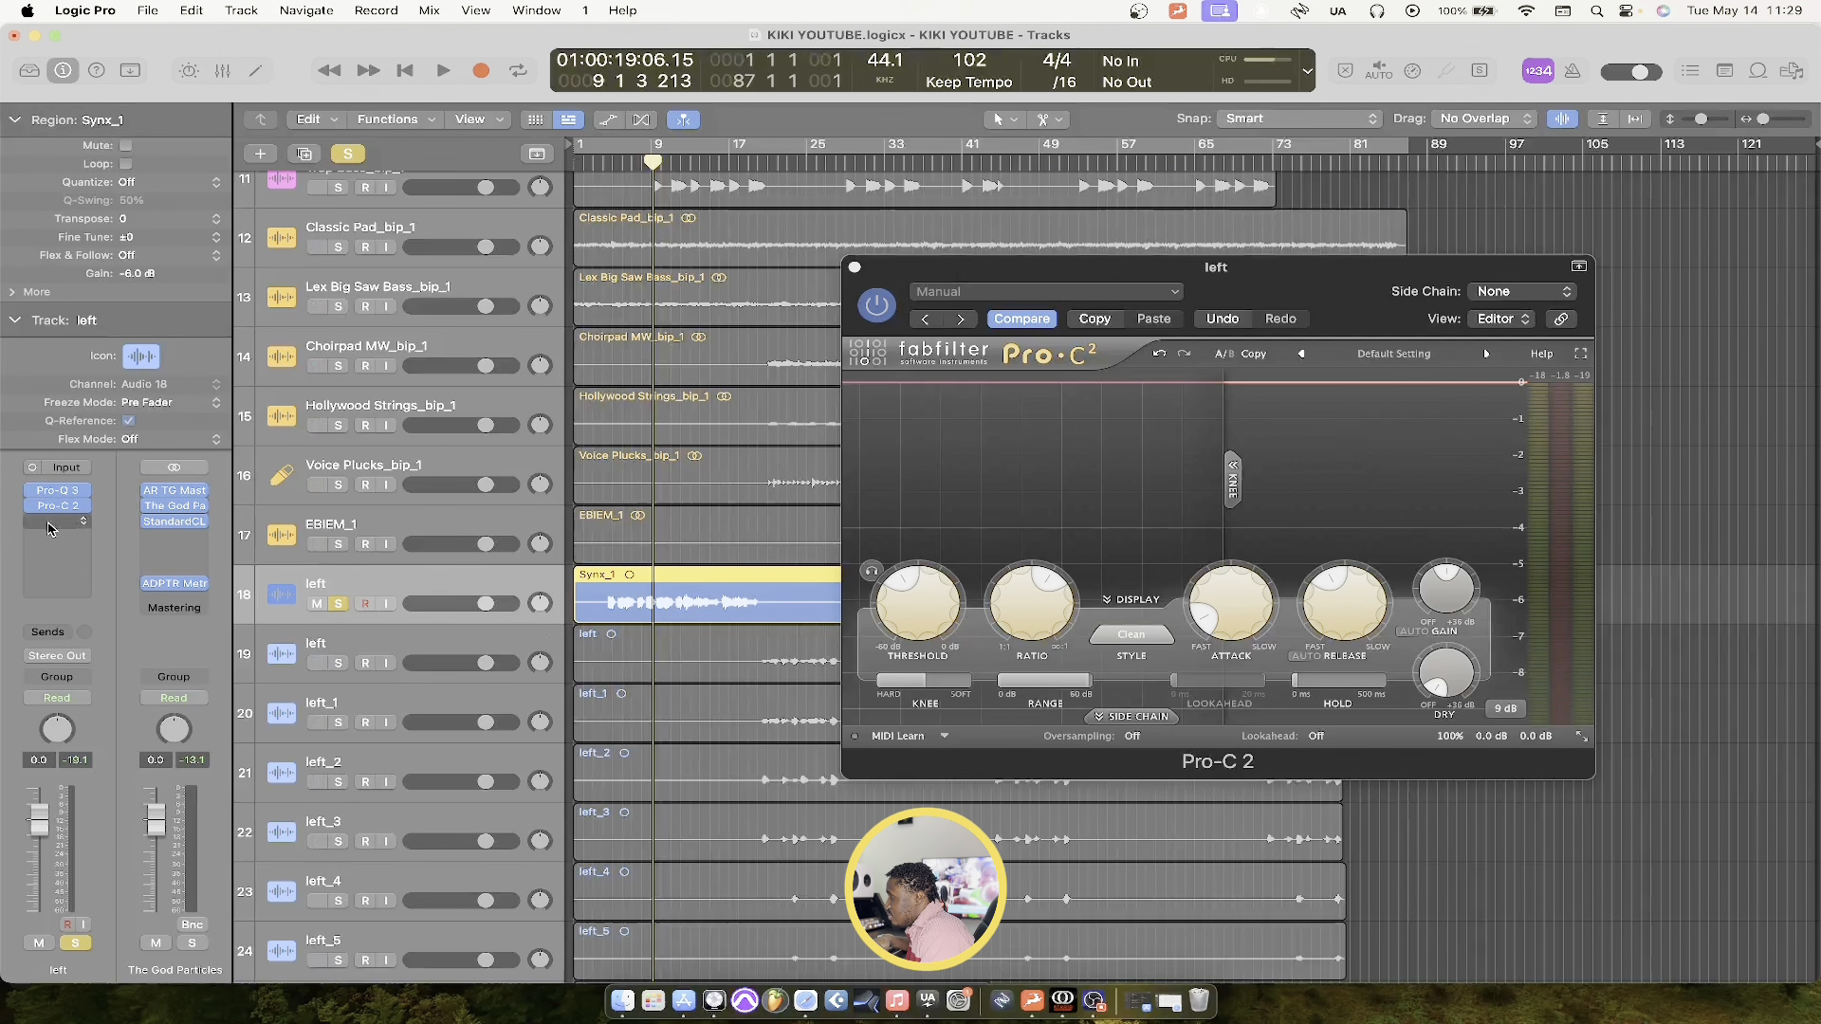
Insert the mono Waves DeEsser after Pro-C 2 on the lead vocal
click(49, 525)
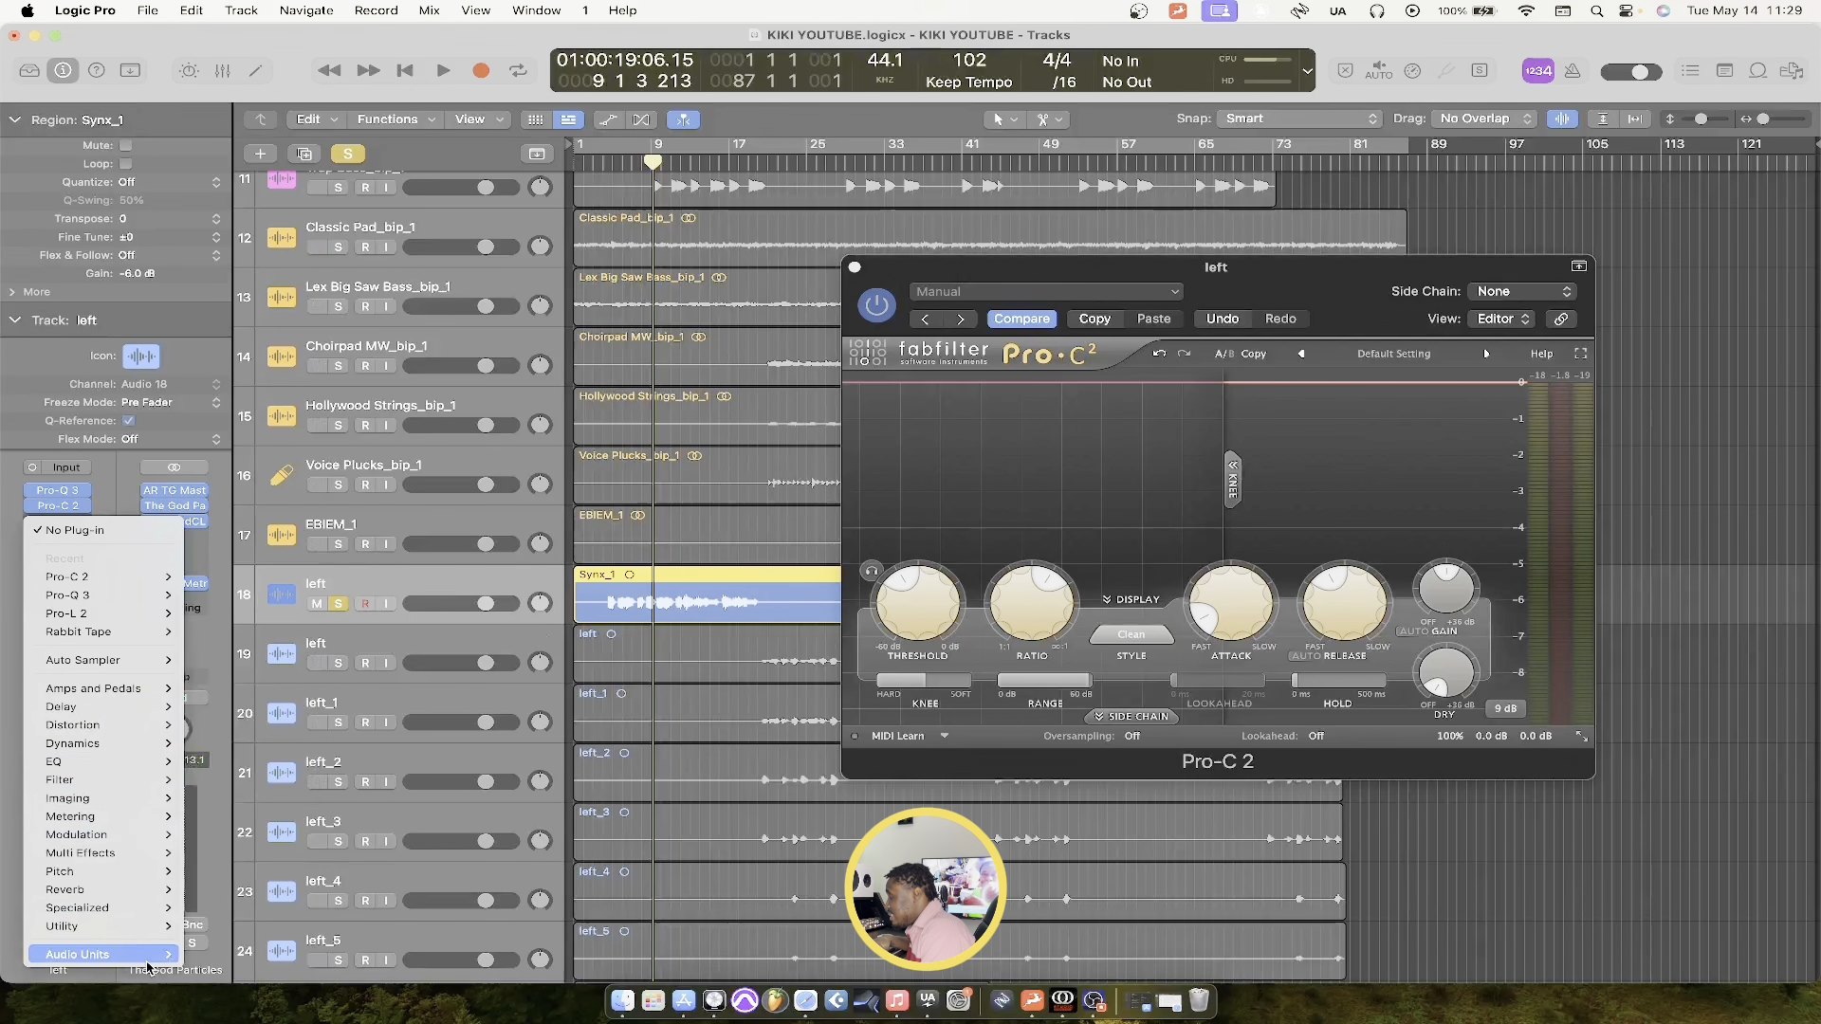
mouse_move(169, 954)
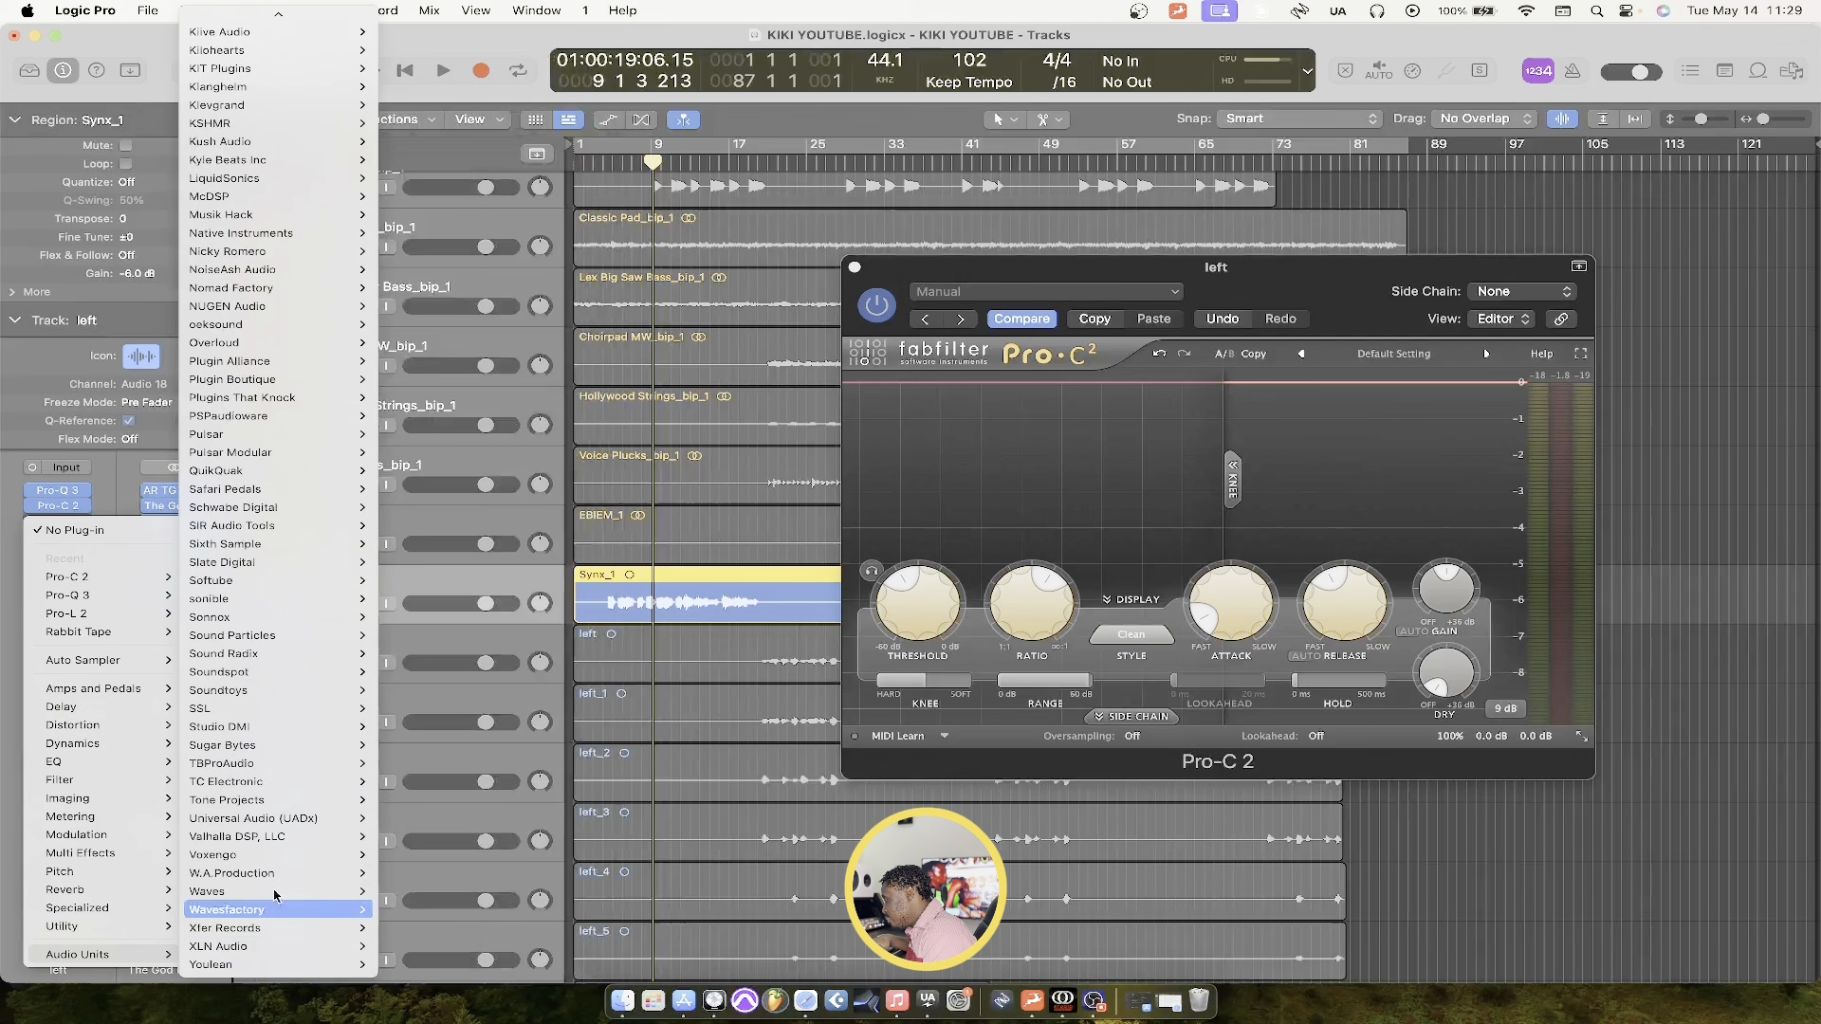
mouse_move(275, 891)
scroll(427, 886, down, 20)
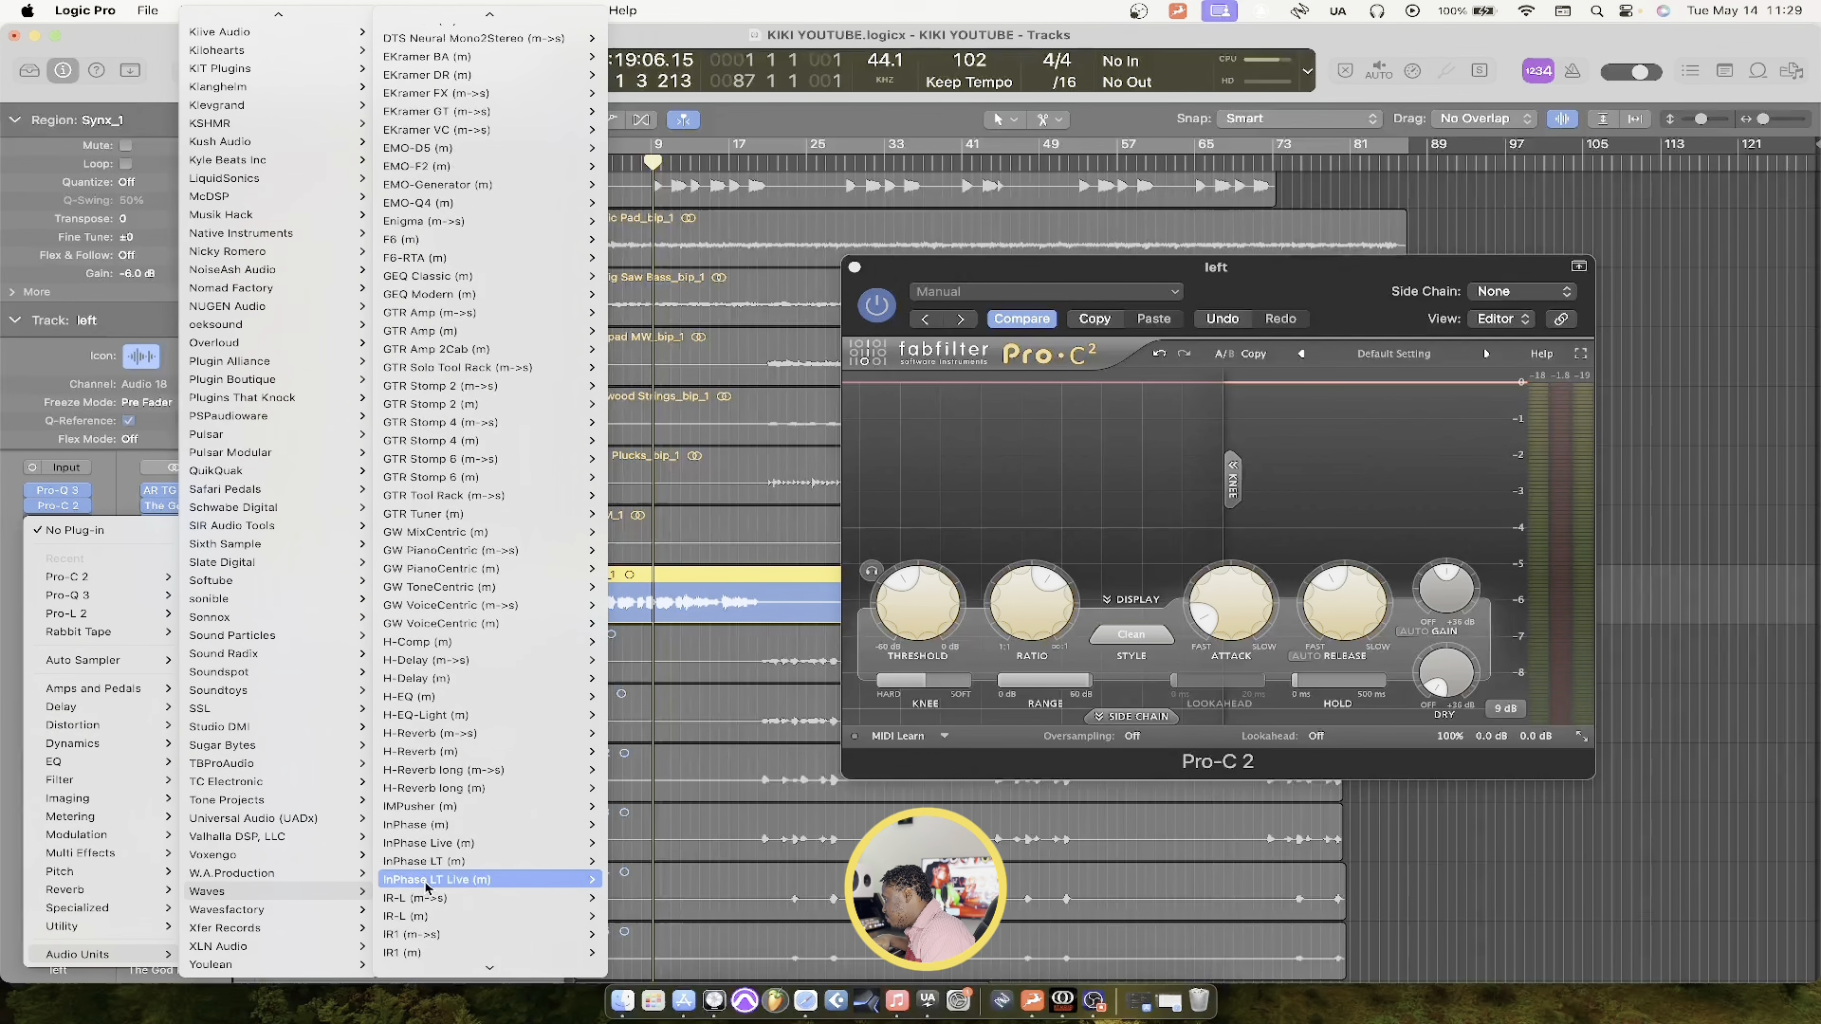
scroll(427, 887, down, 10)
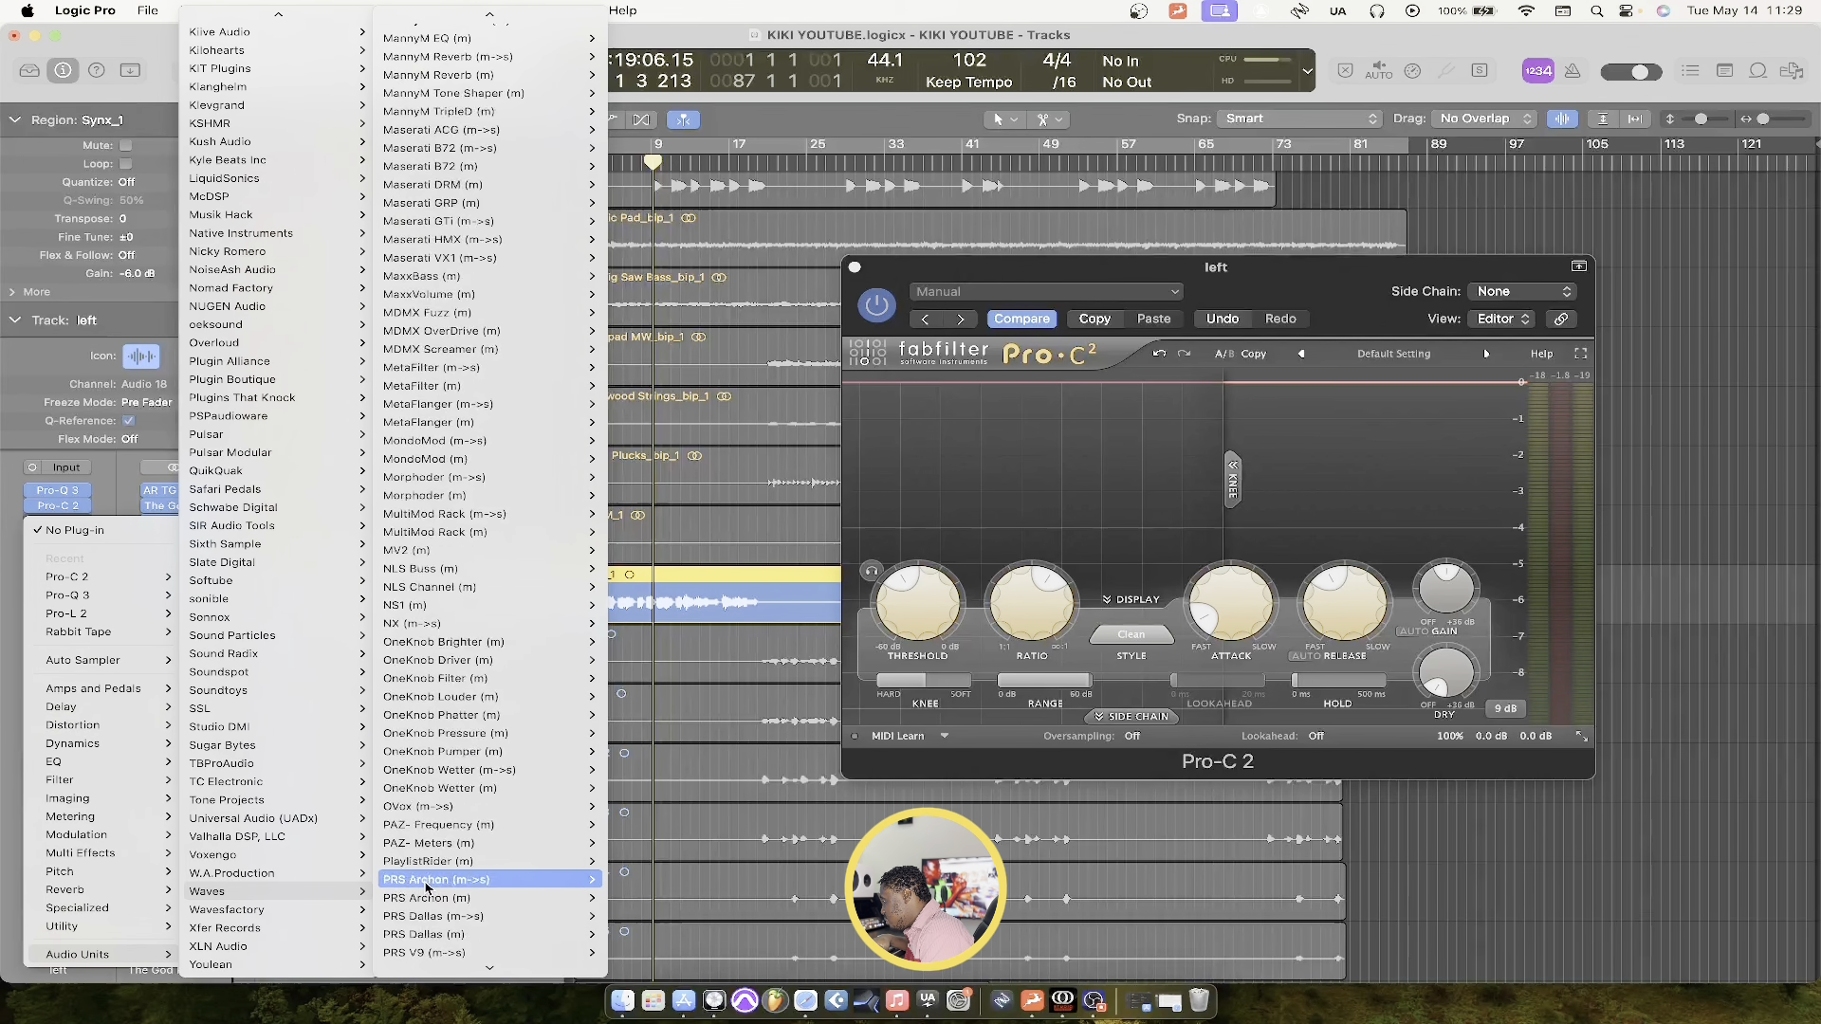
scroll(427, 886, up, 20)
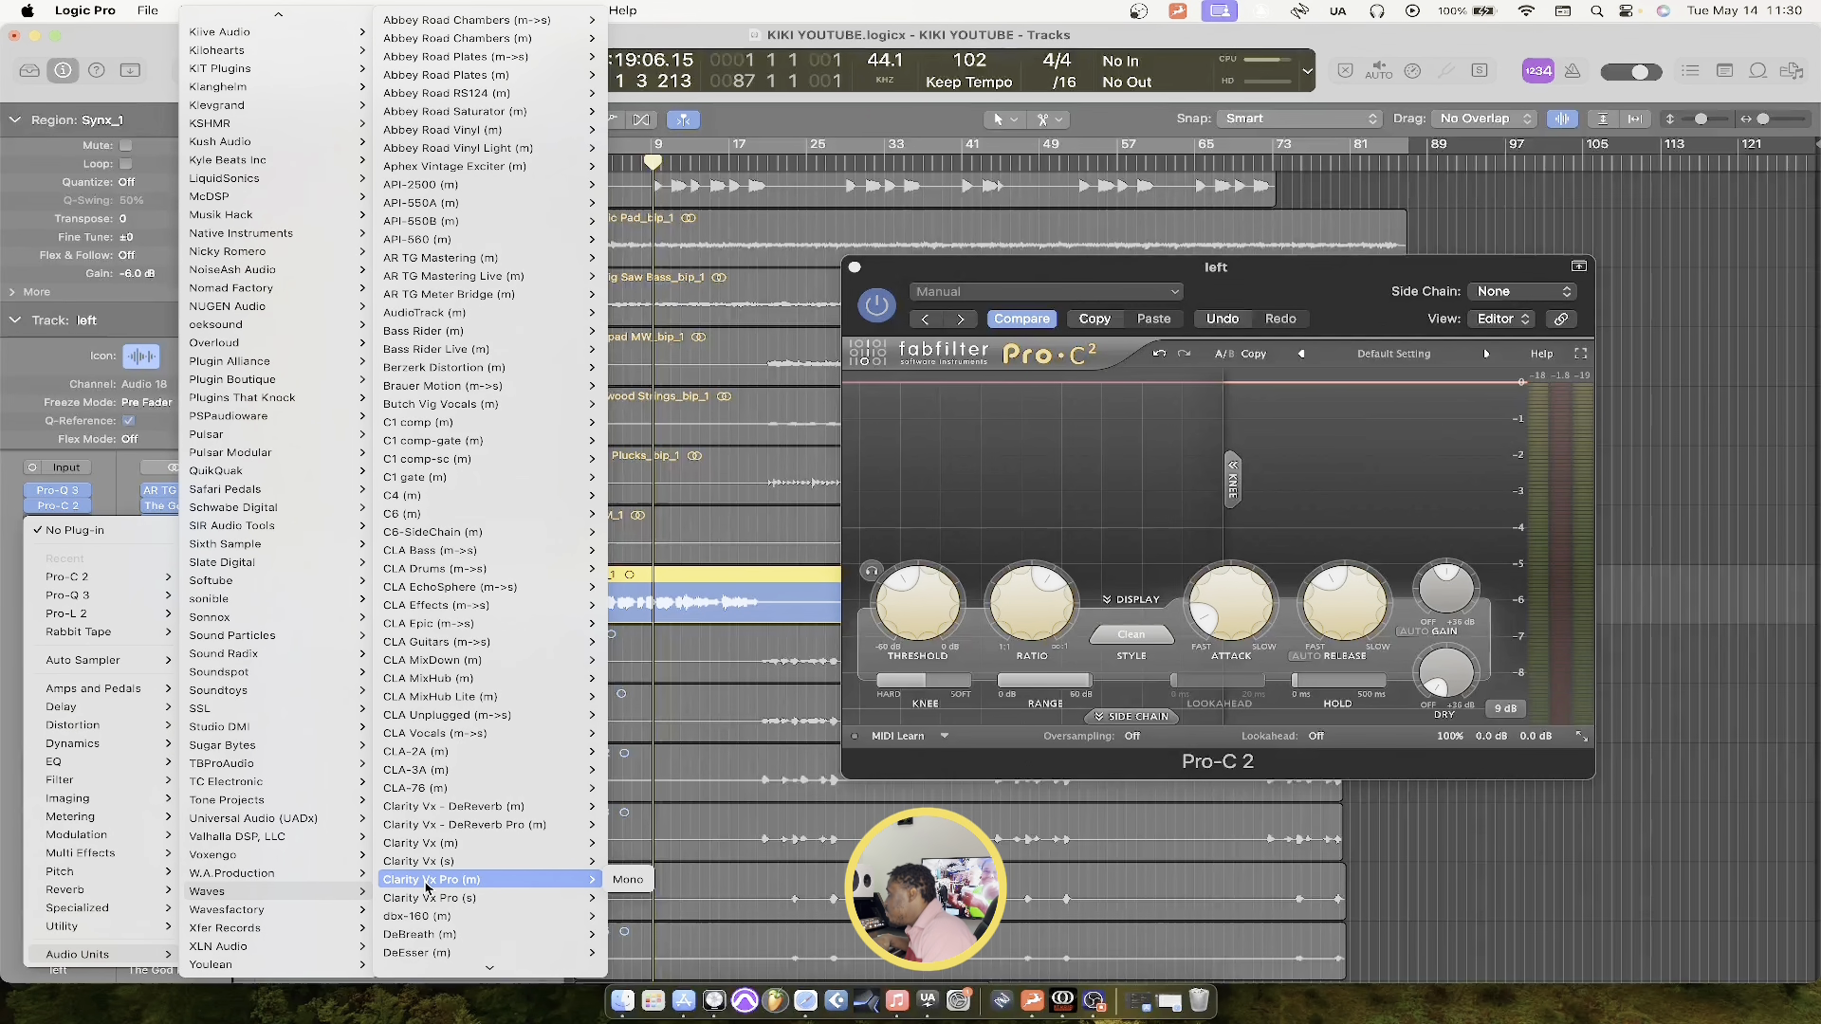
scroll(378, 688, down, 5)
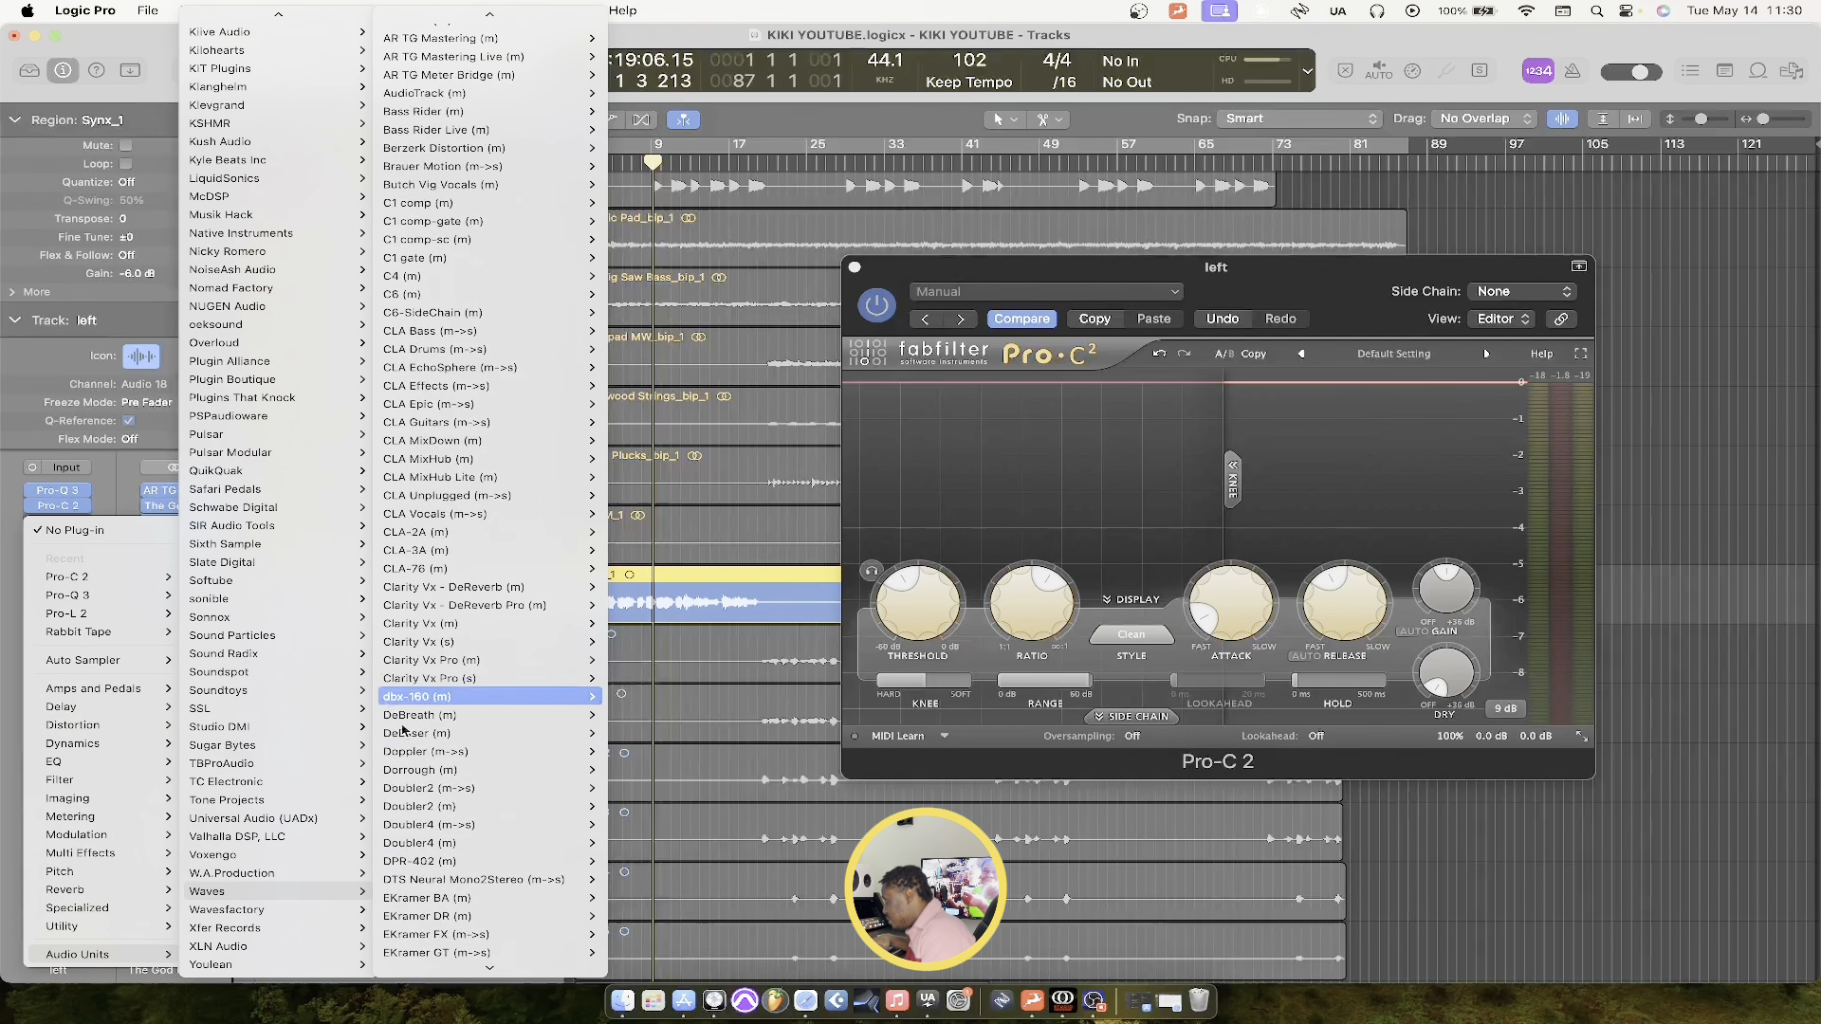
mouse_move(455, 733)
click(628, 736)
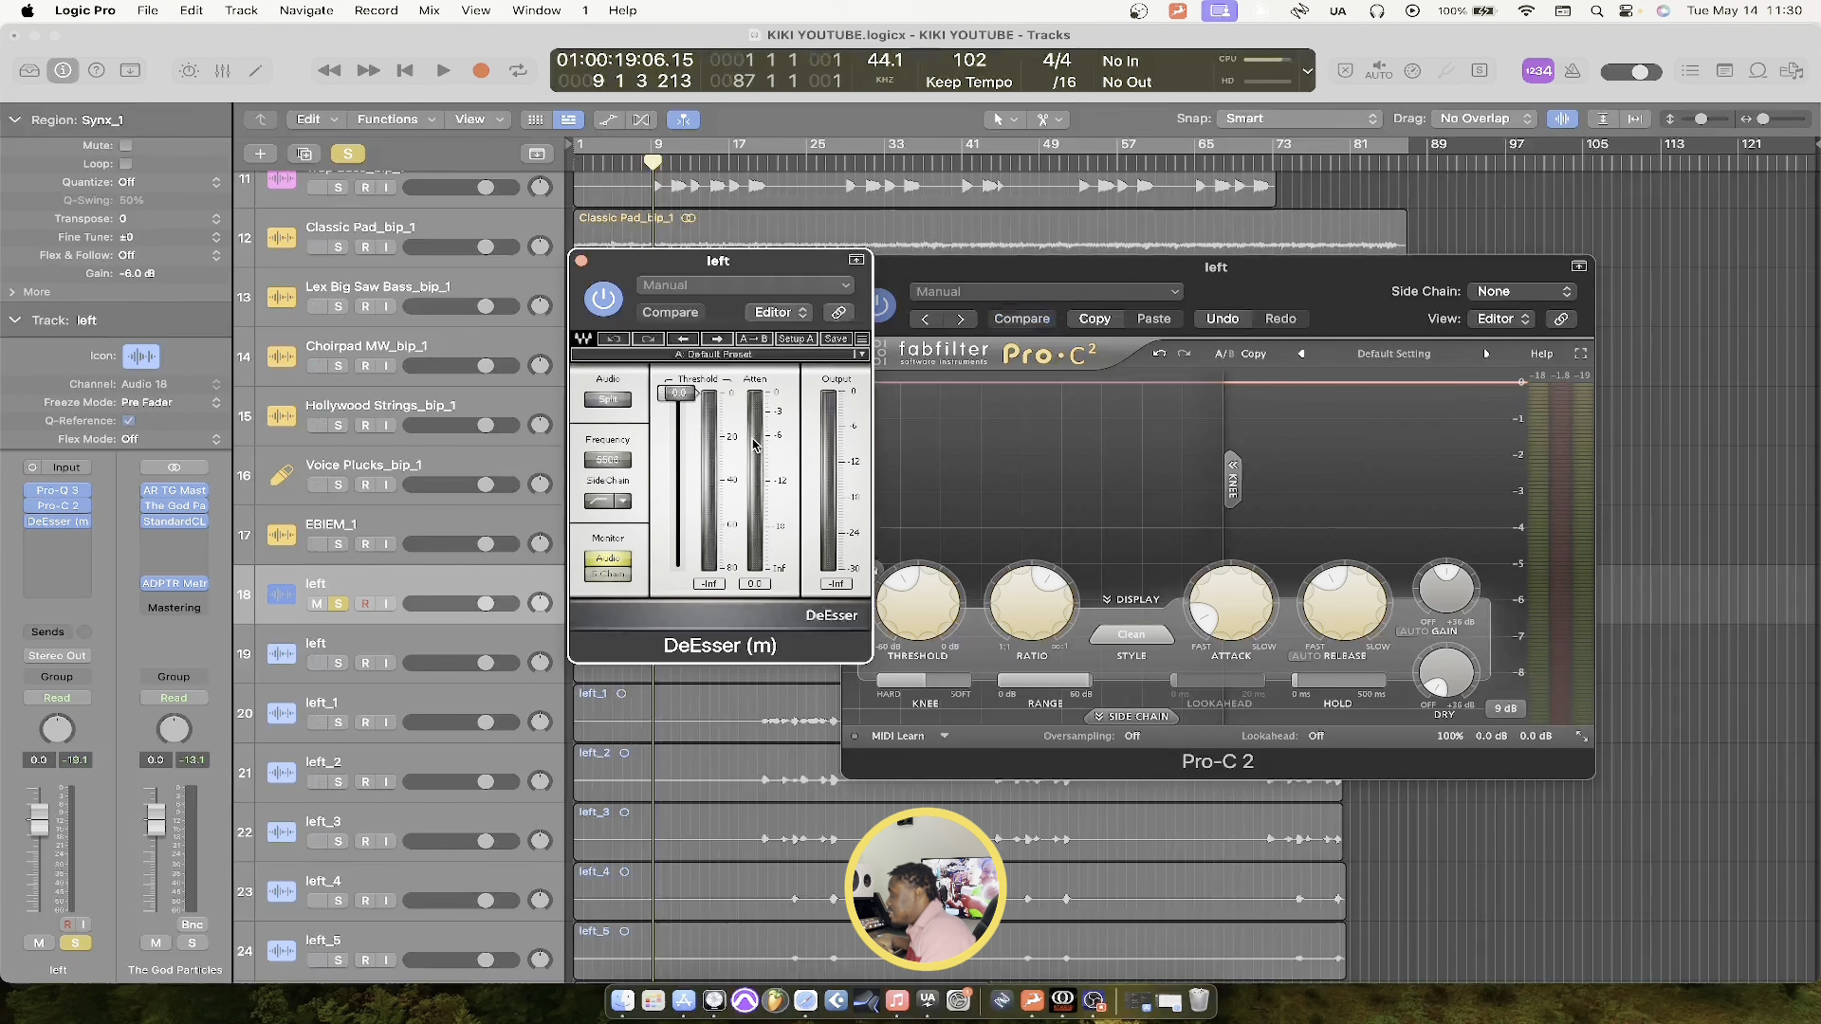
Lower the DeEsser threshold to about -34 dB while auditioning the soloed lead vocal
drag(683, 422, 677, 477)
key(space)
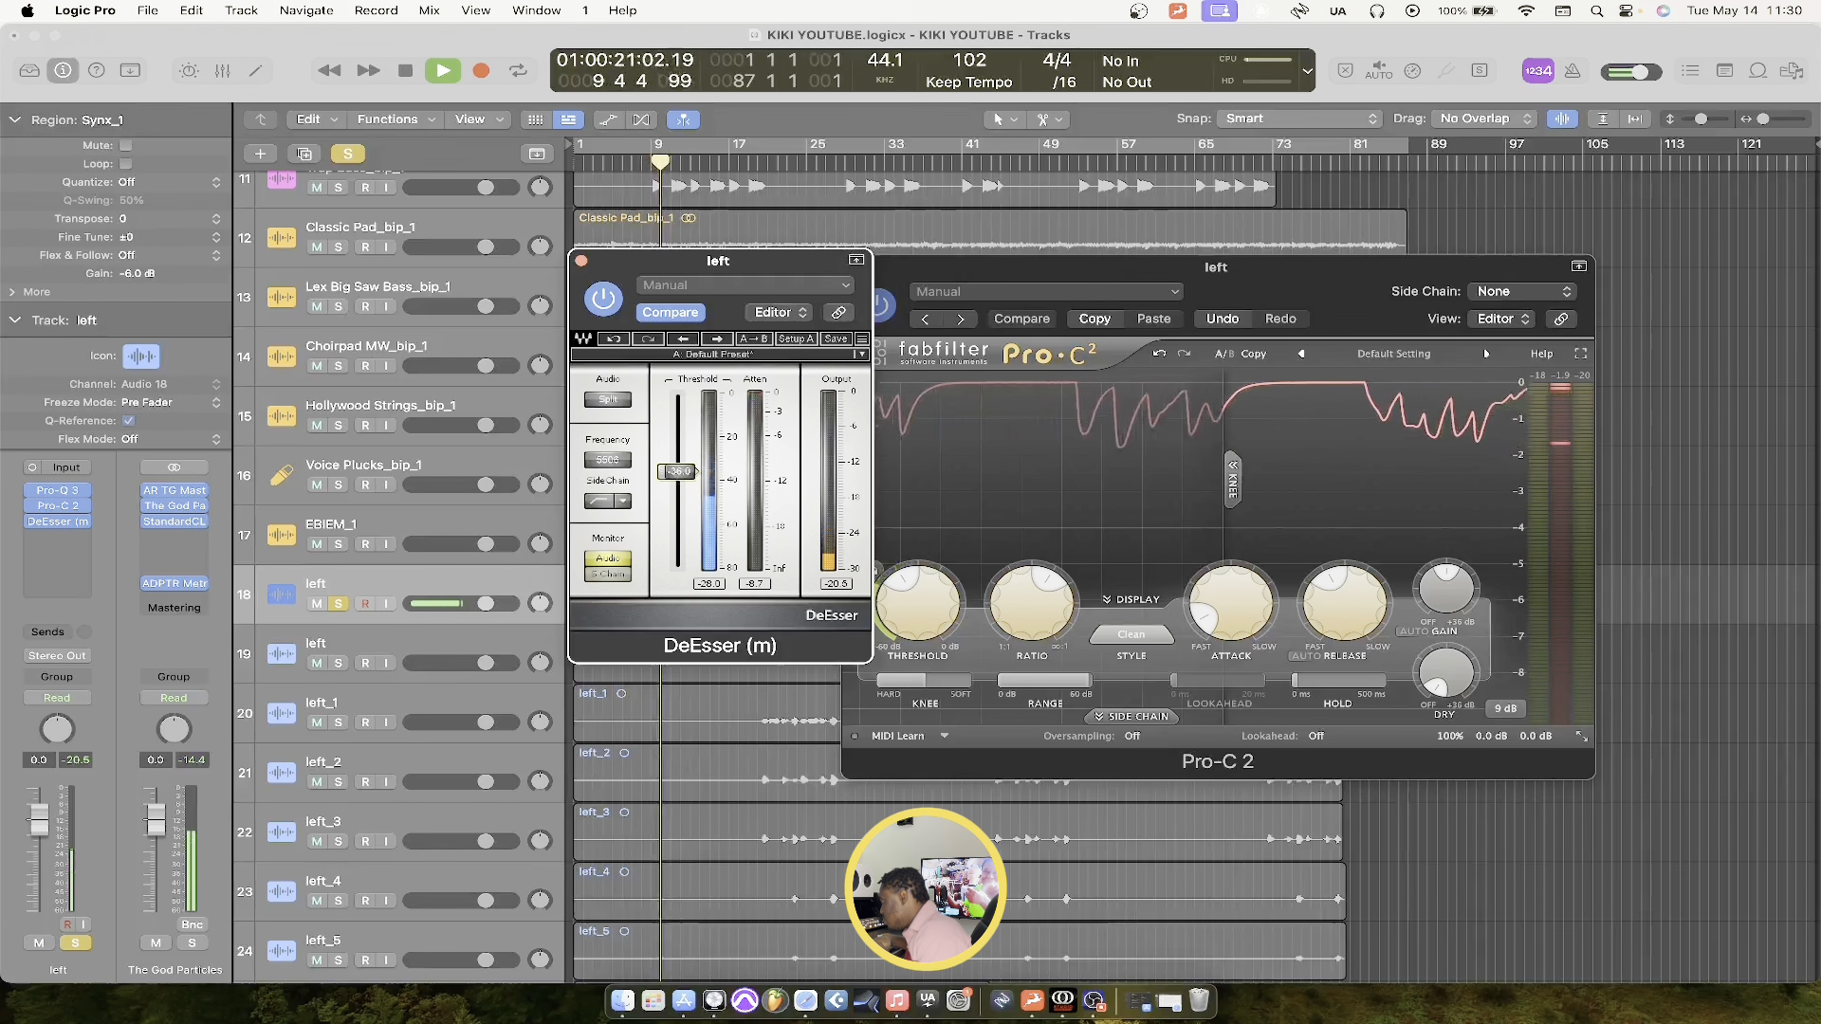
drag(677, 481, 677, 469)
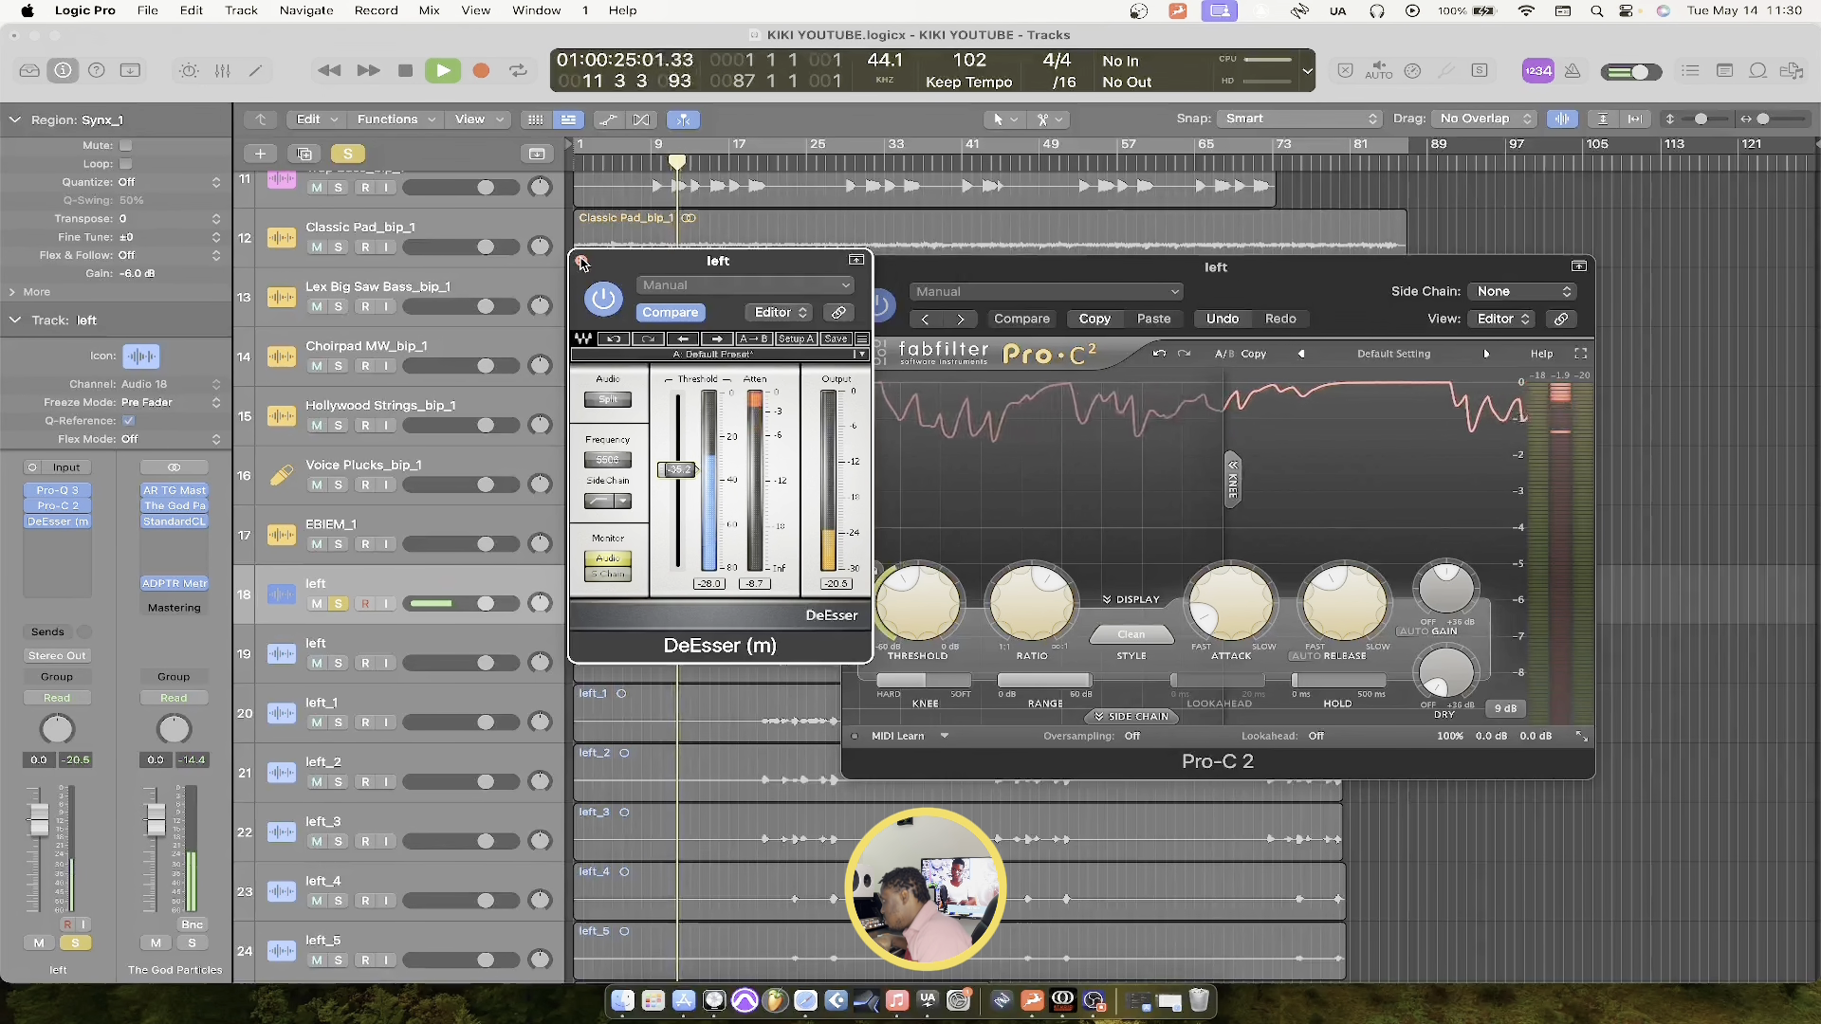
key(space)
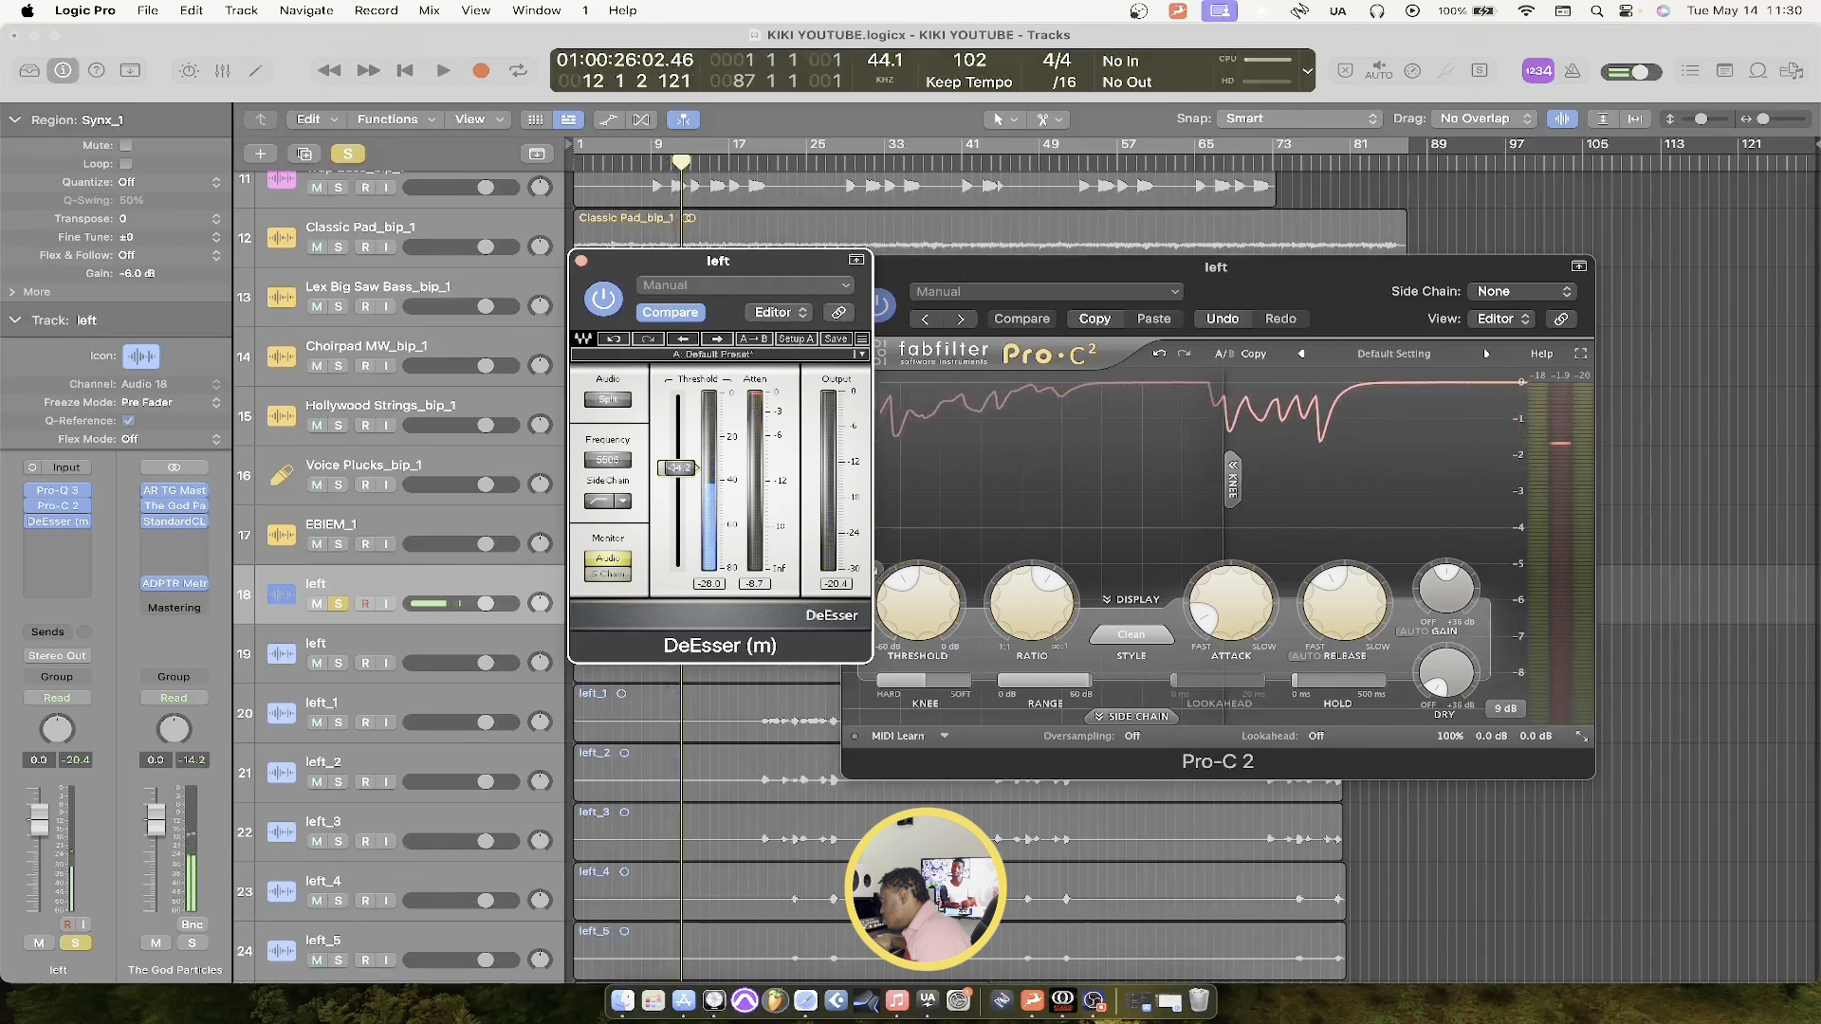
key(space)
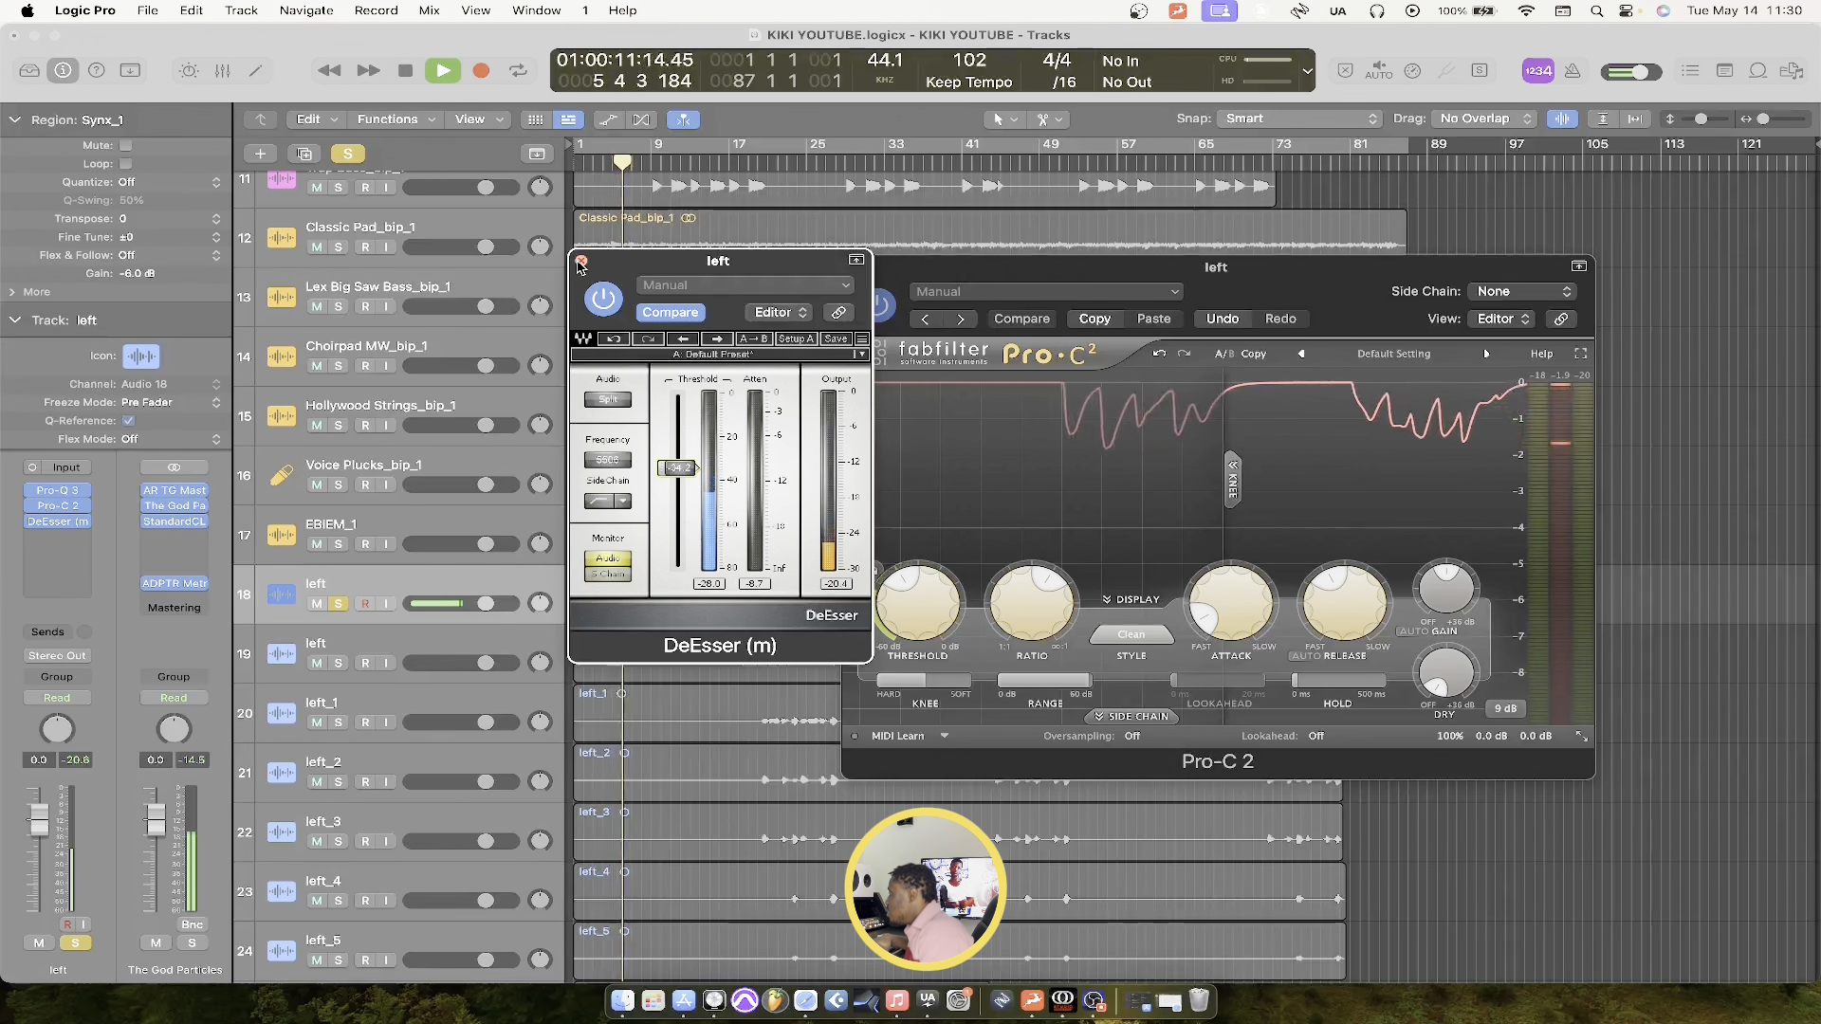
Stop playback and close the DeEsser and Pro-C 2 windows
click(581, 265)
key(space)
click(853, 268)
click(859, 266)
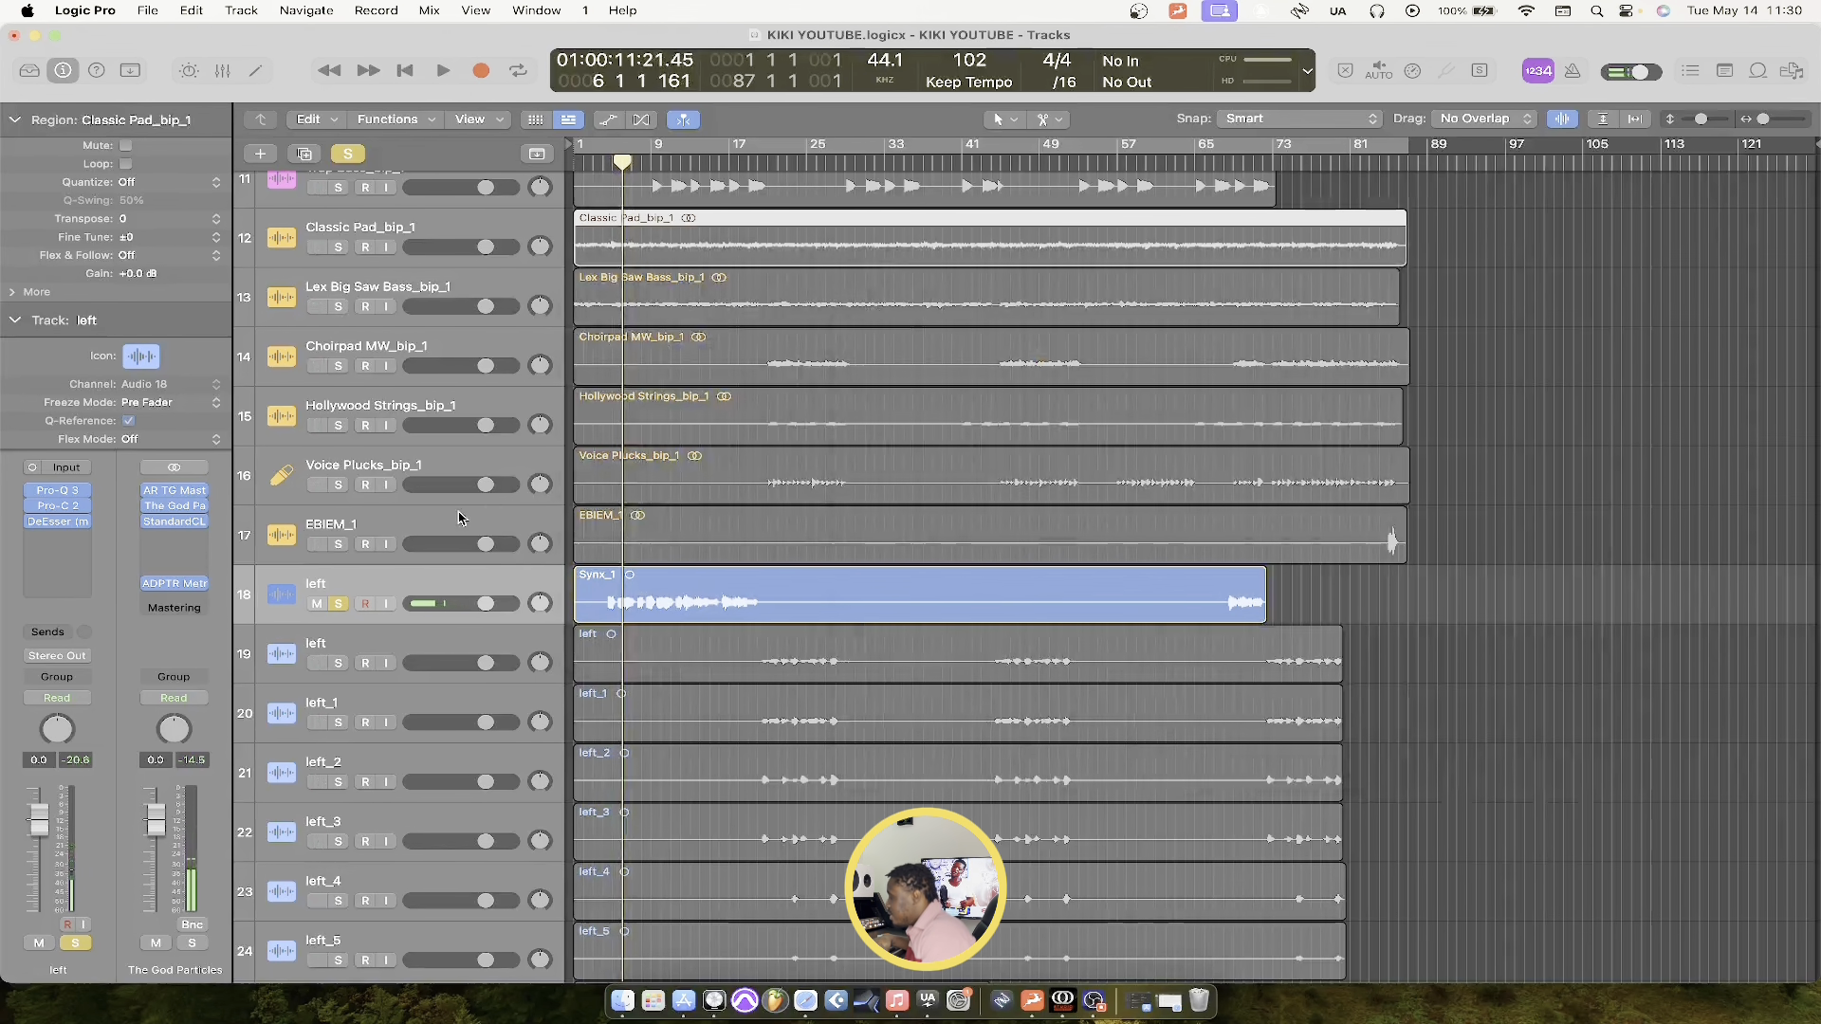
Insert the UADx LA-2A Silver Compressor after the DeEsser on the lead vocal and shift its window clear of the track controls
click(42, 539)
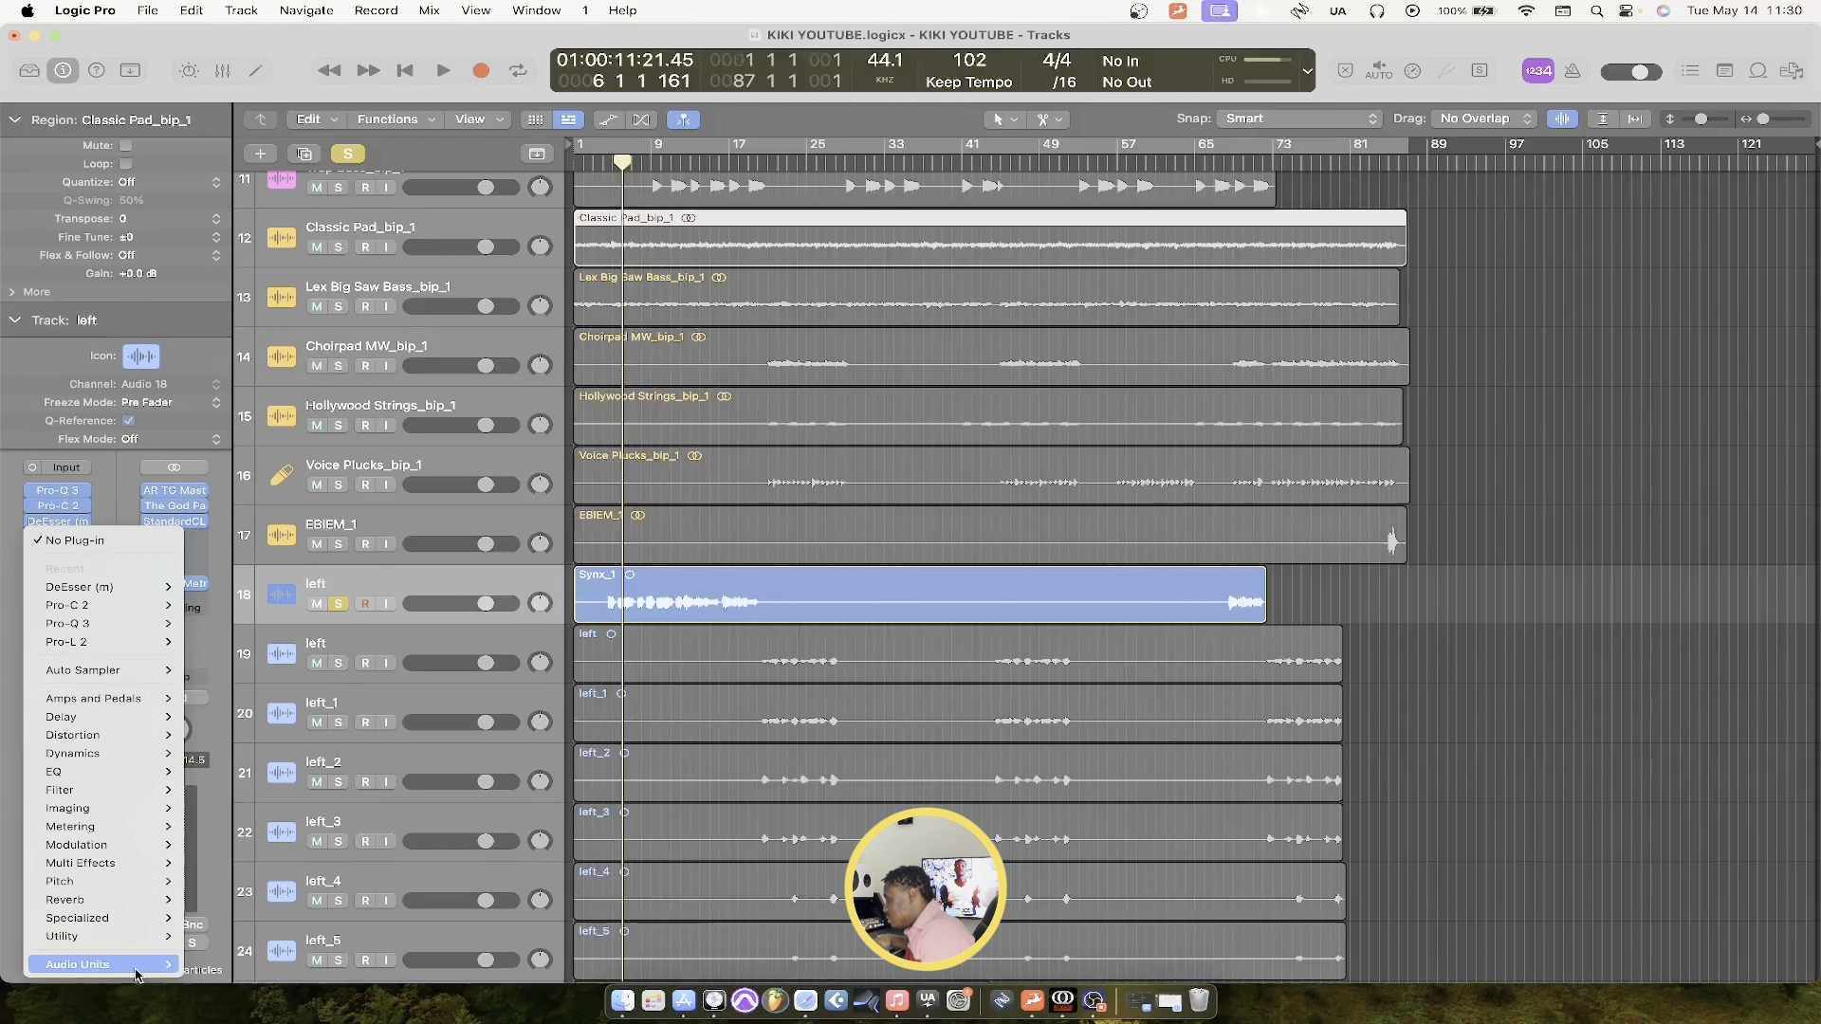
mouse_move(136, 967)
scroll(285, 854, down, 10)
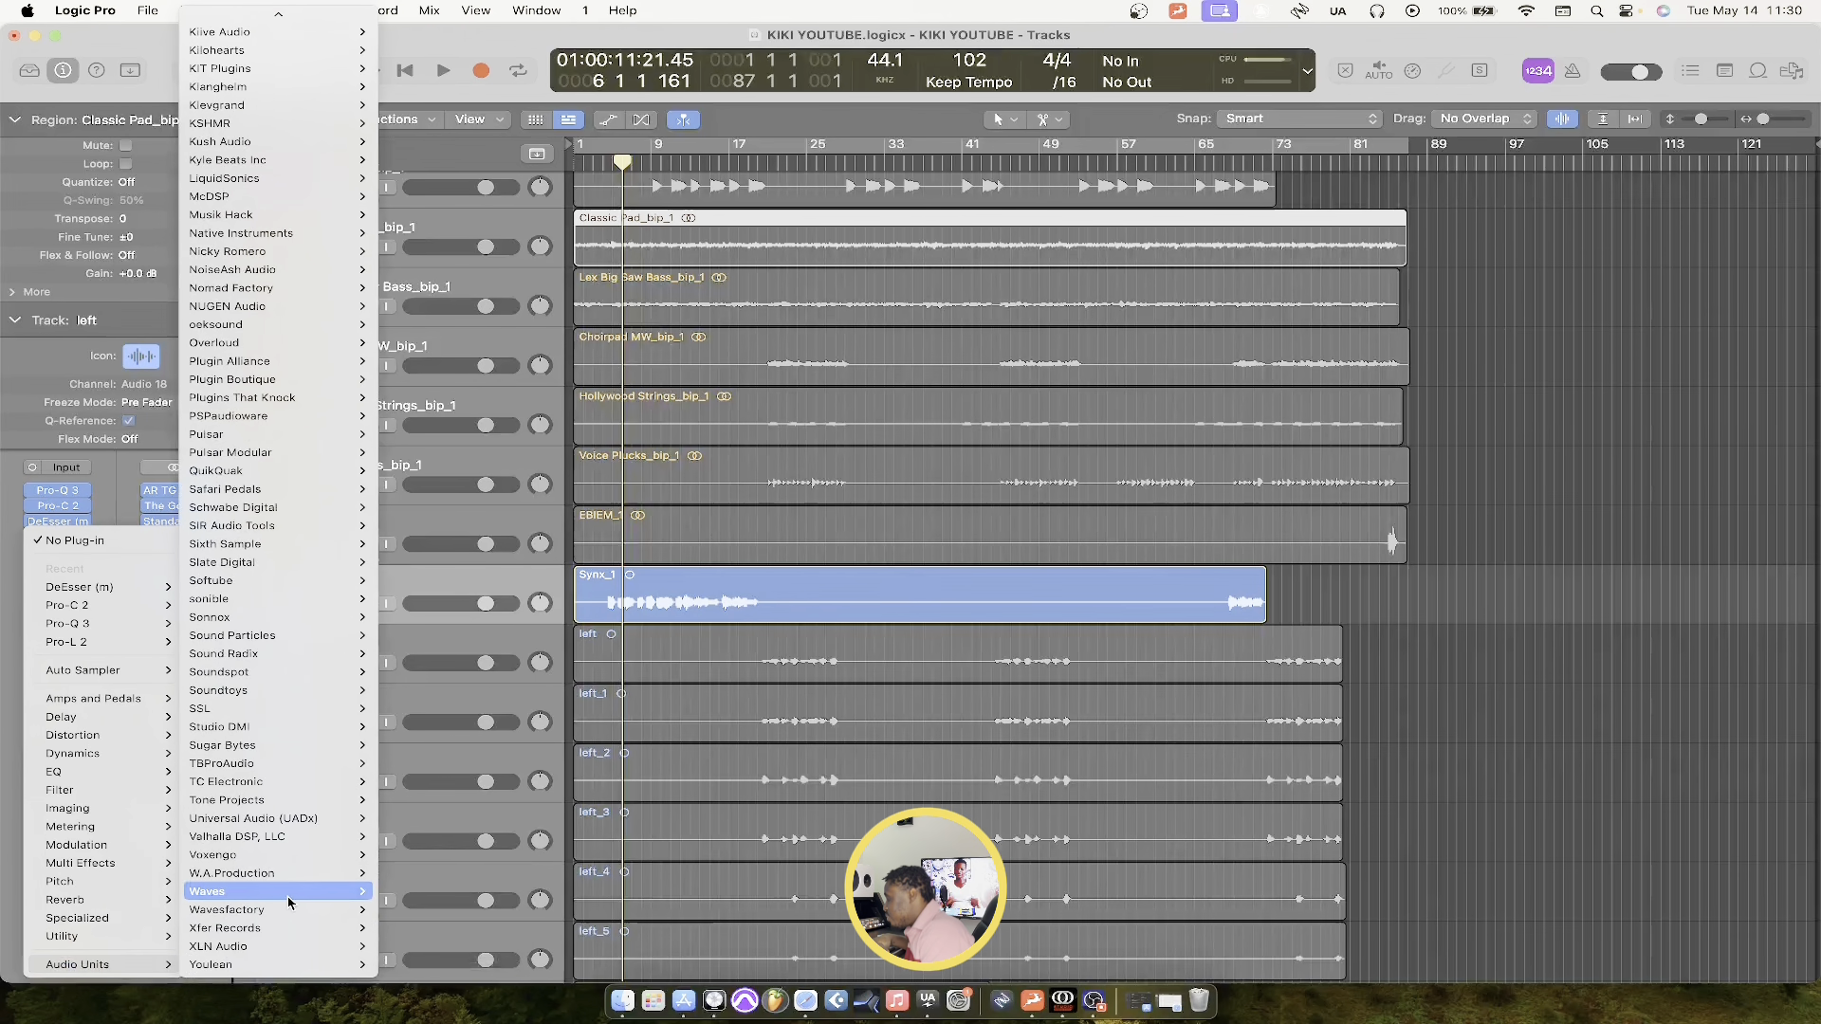
mouse_move(313, 821)
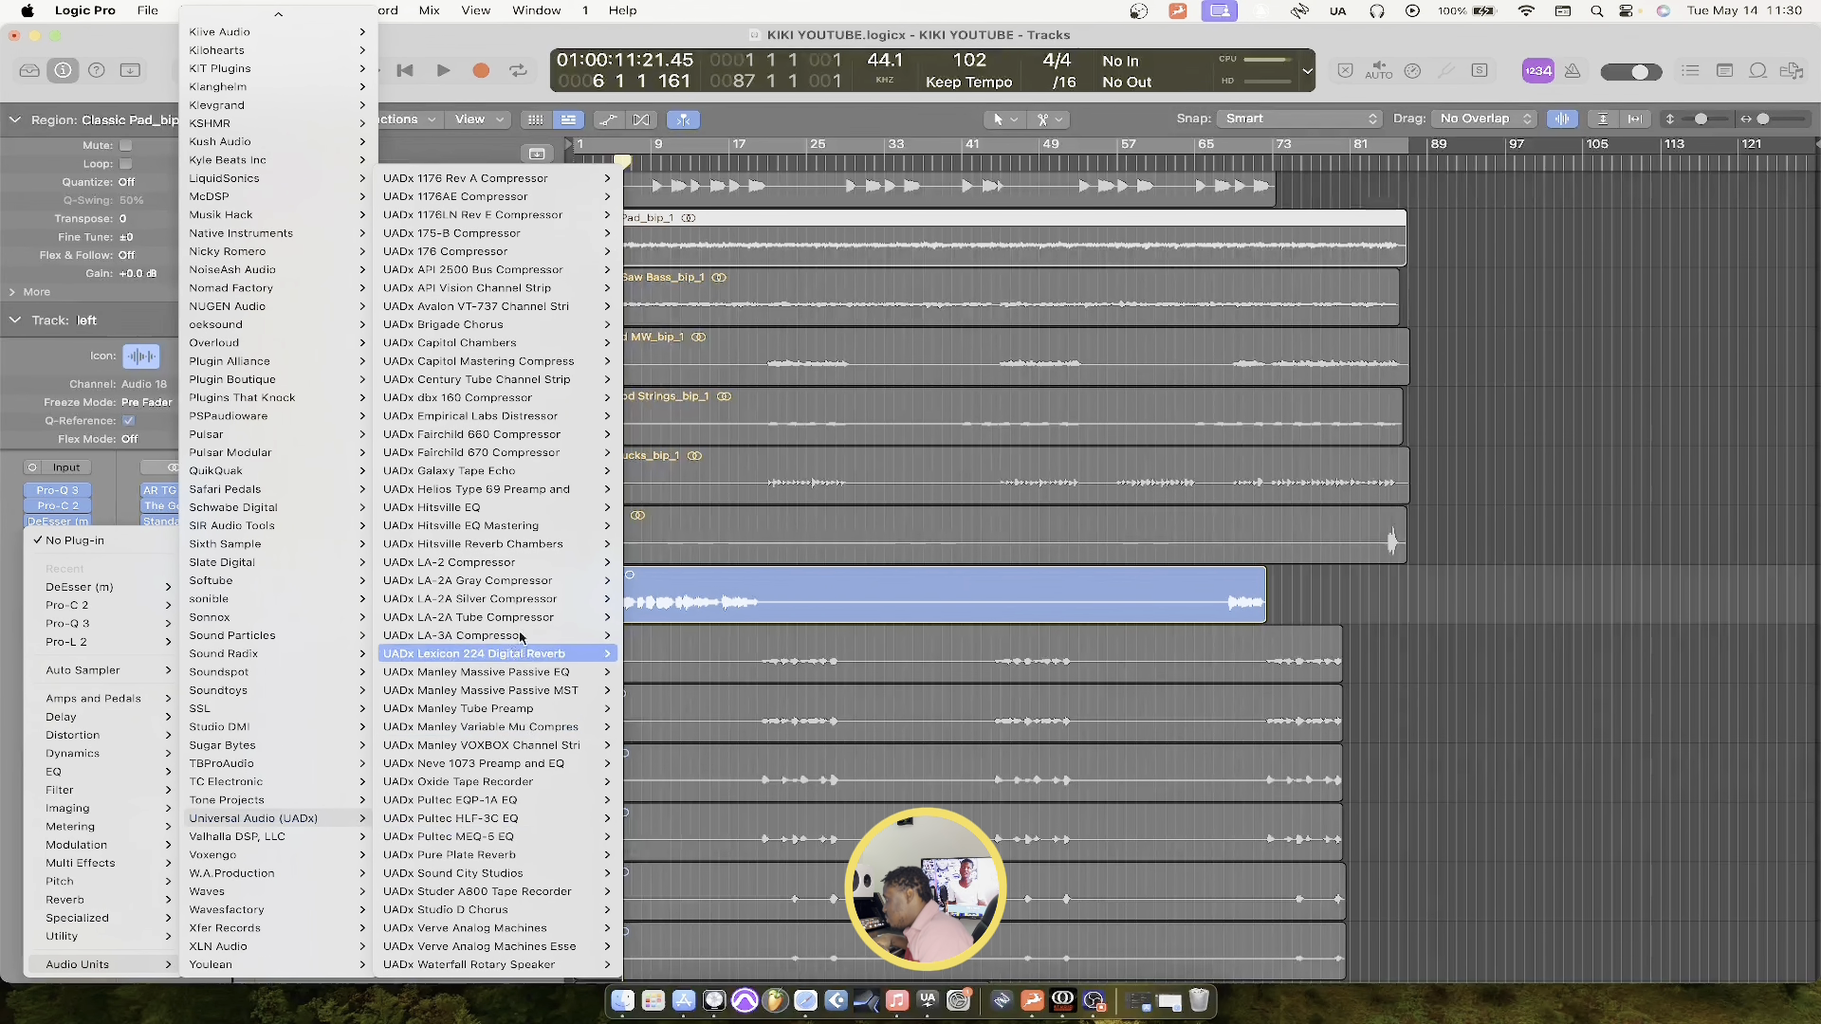
click(634, 599)
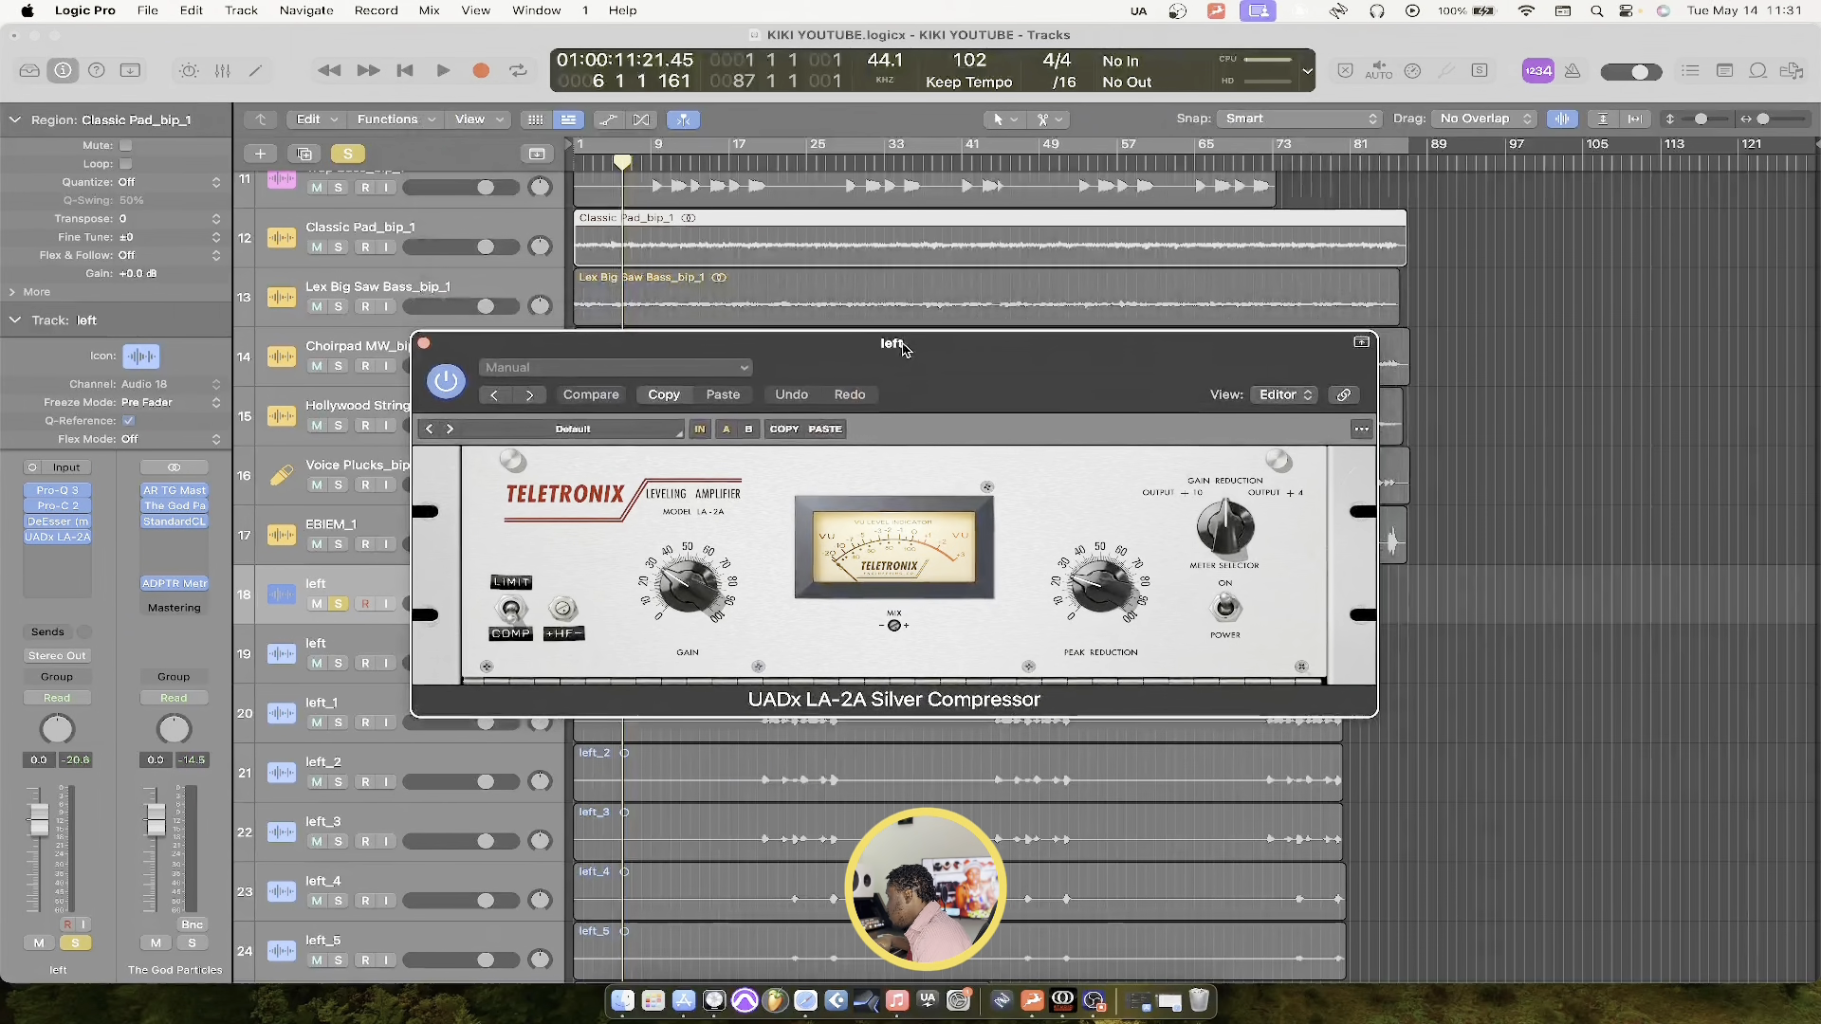
drag(904, 349, 1213, 333)
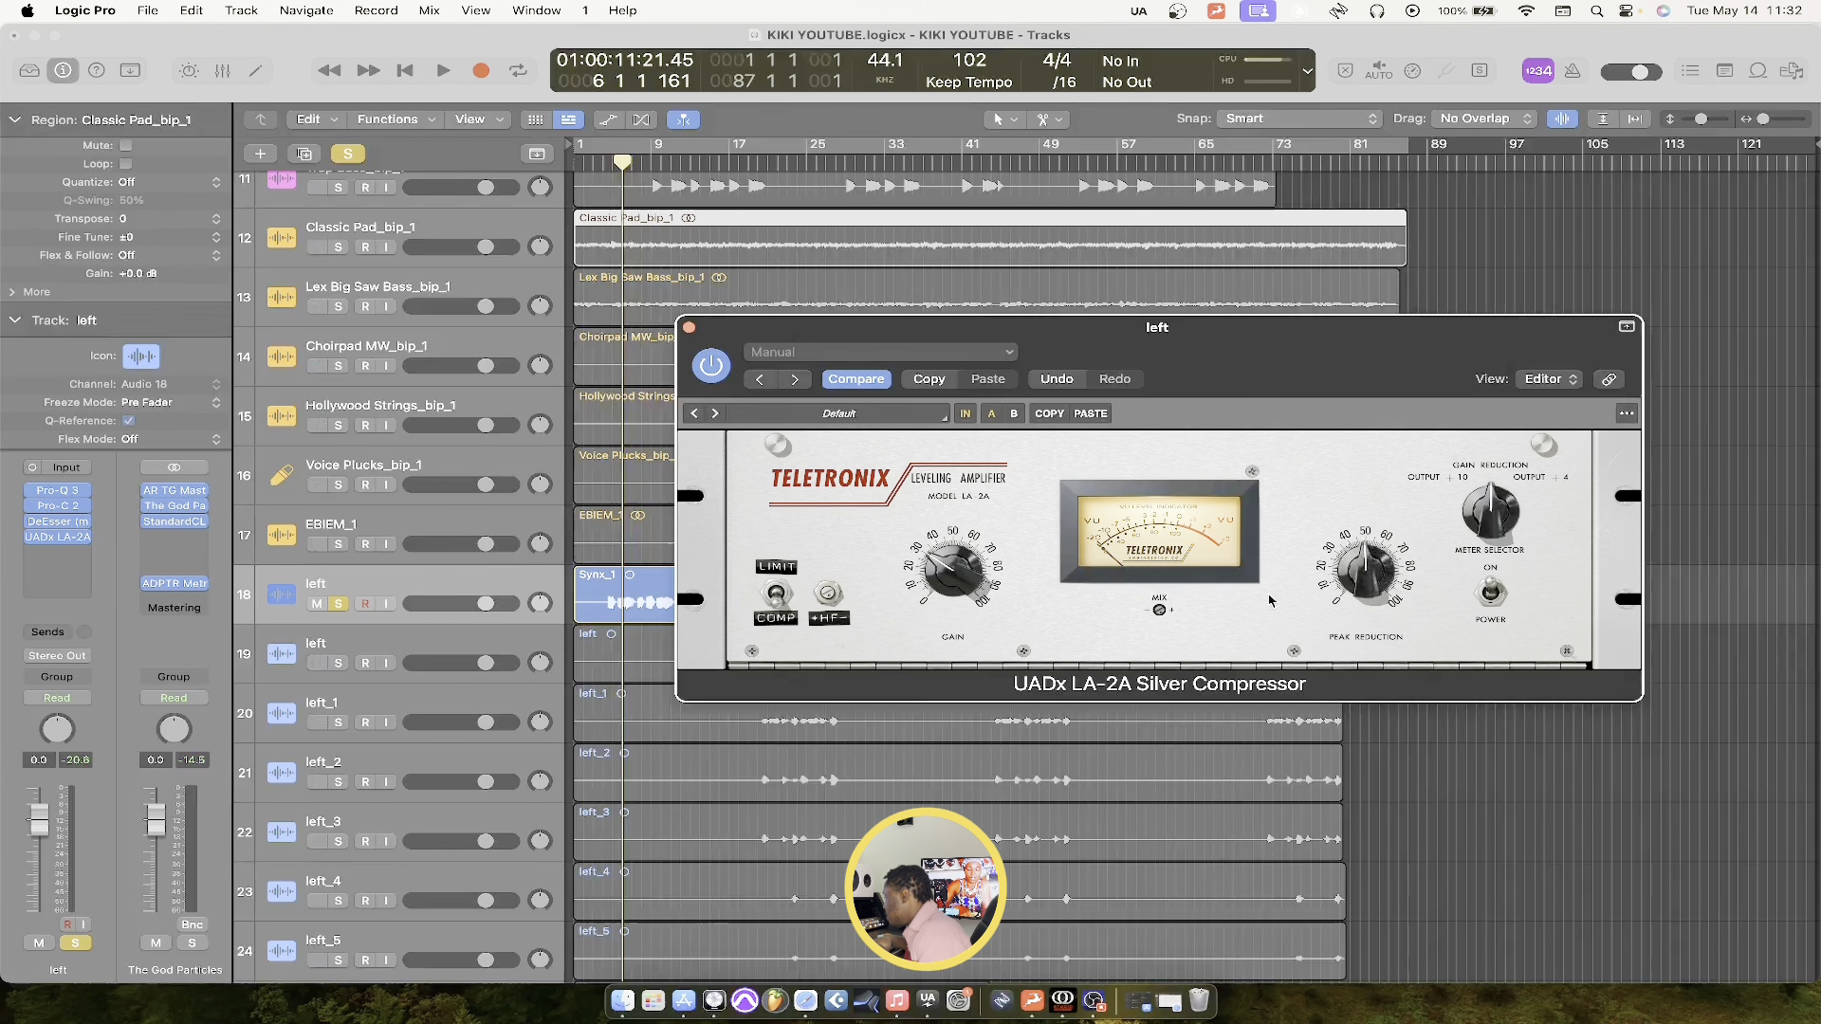
Audition the soloed vocal through the LA-2A, then close the compressor and select the Synx_1 region
key(space)
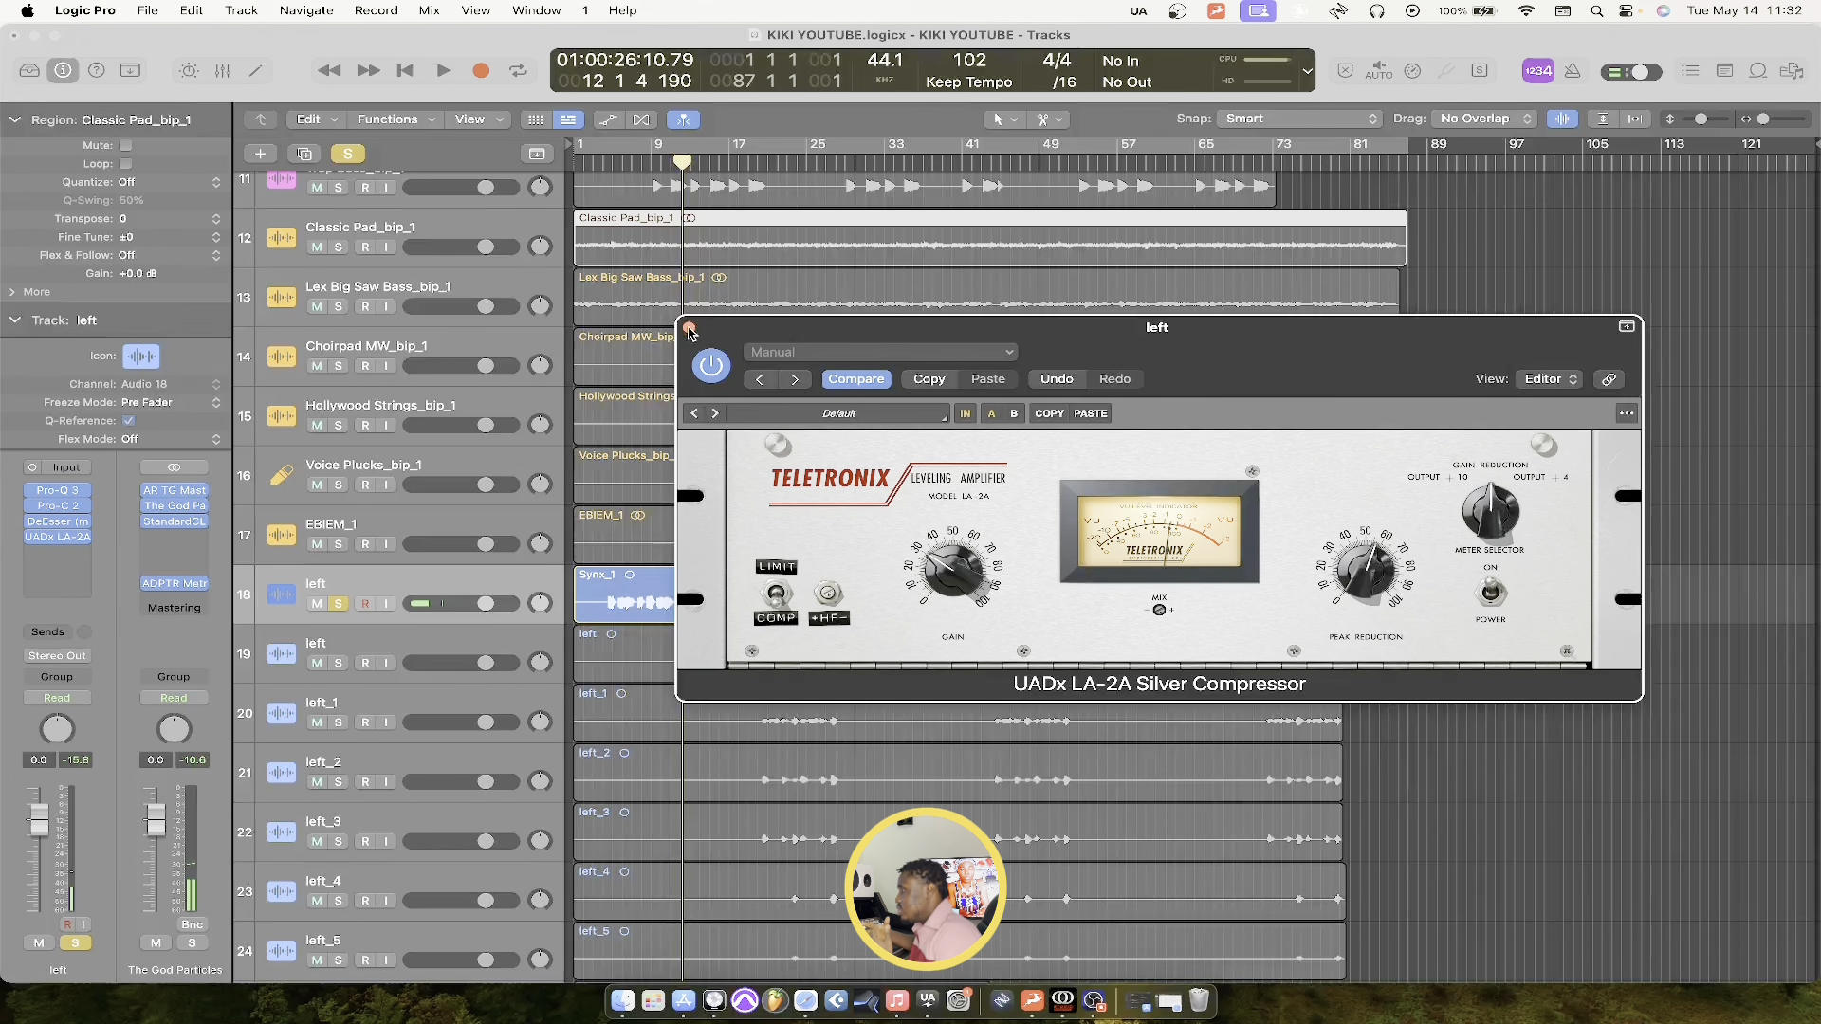
click(690, 331)
click(683, 359)
click(639, 612)
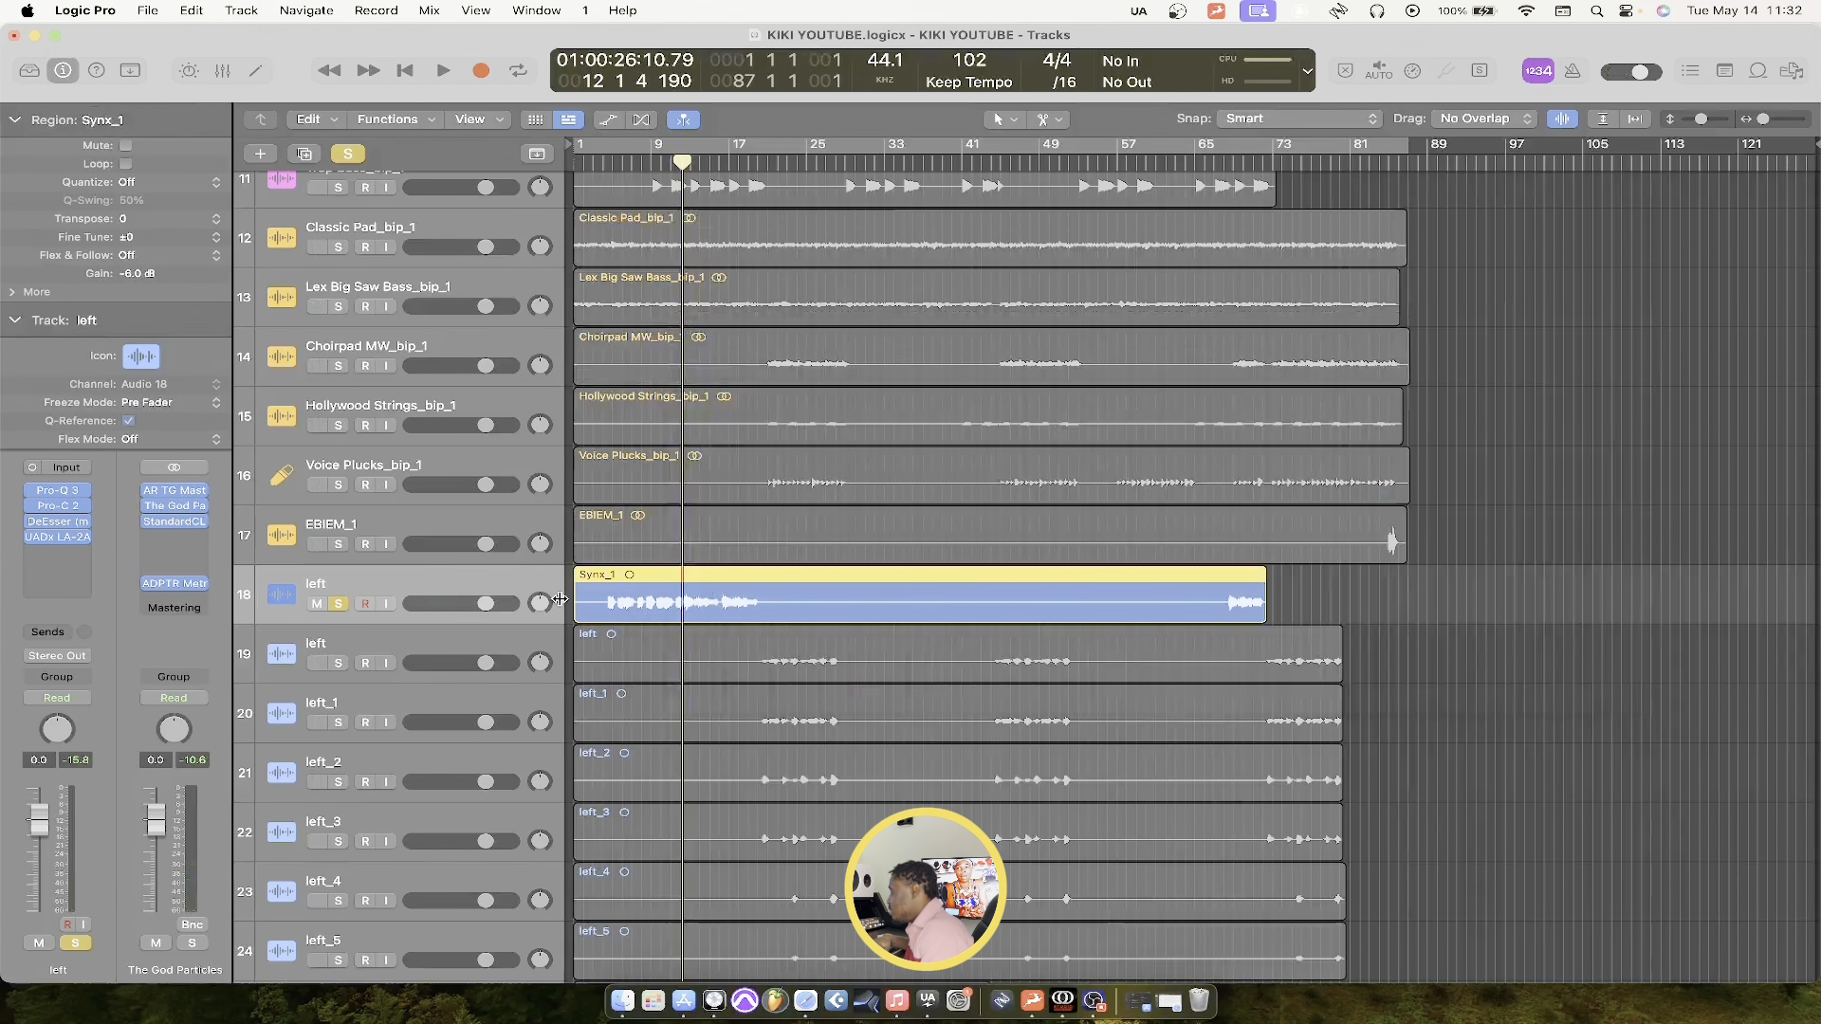
Insert the mono Waves C1 gate after the LA-2A on the lead vocal
click(57, 558)
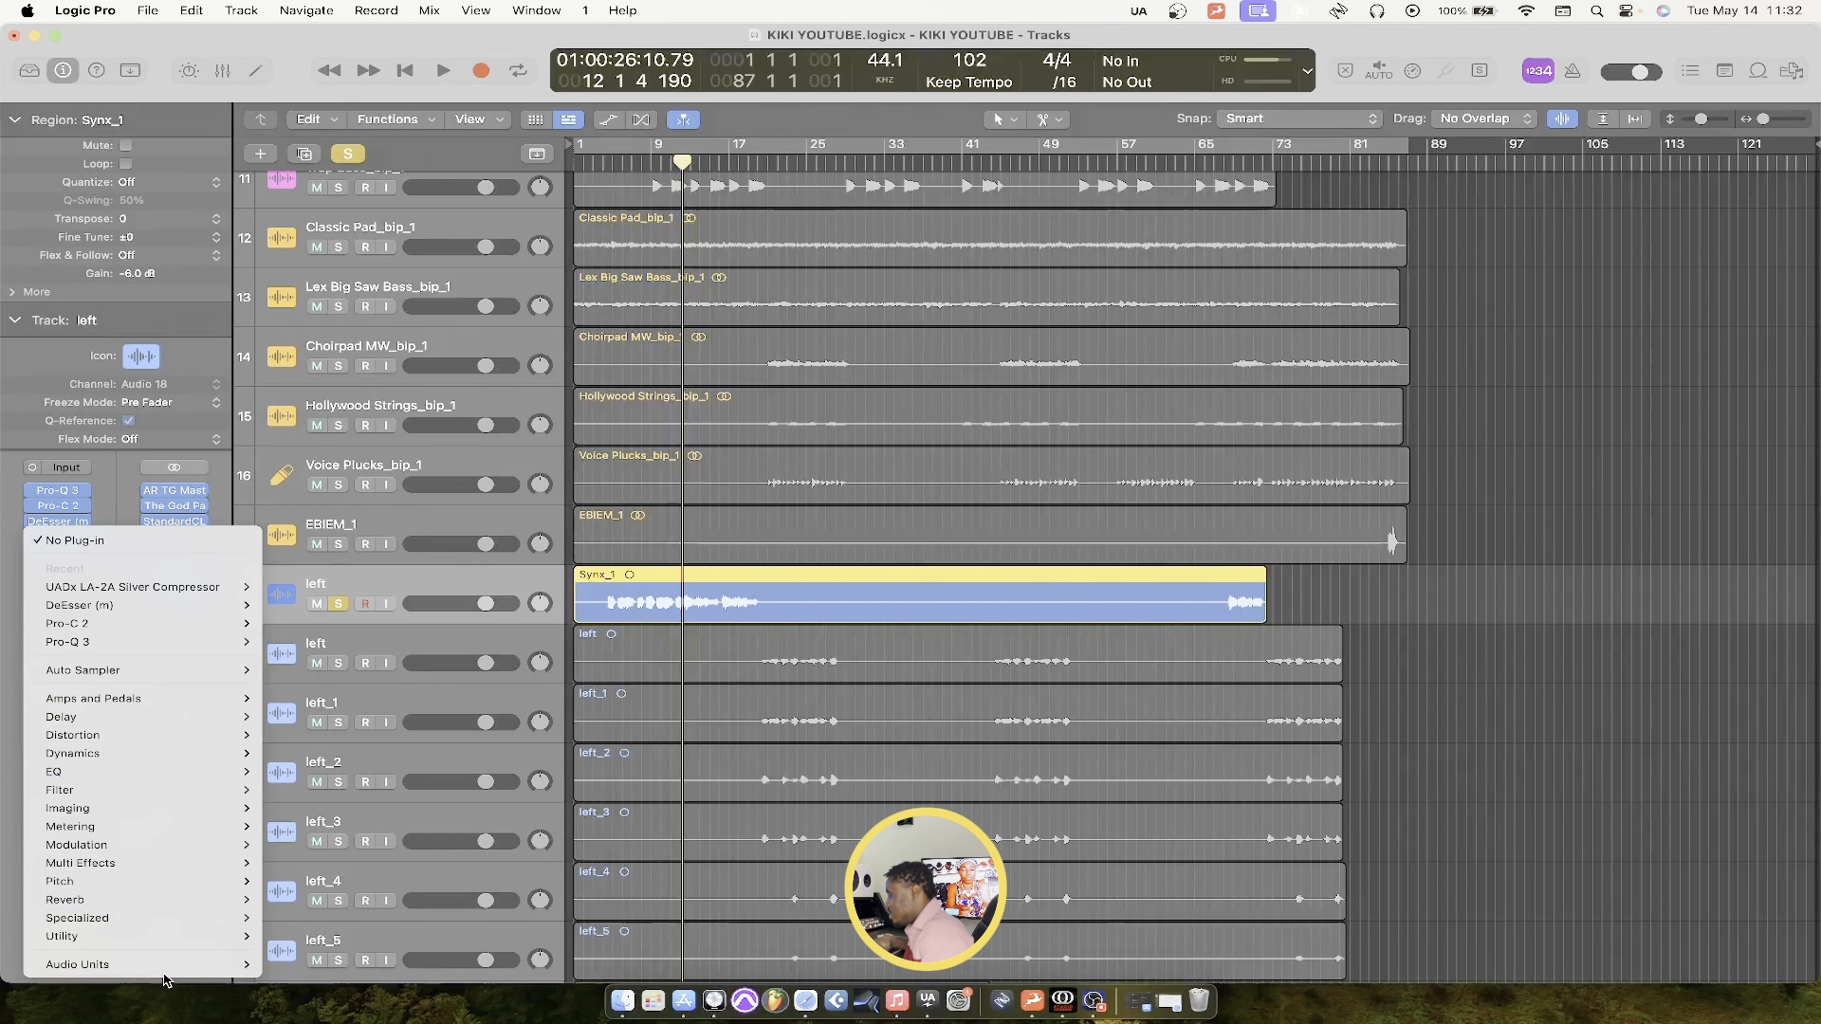
mouse_move(177, 968)
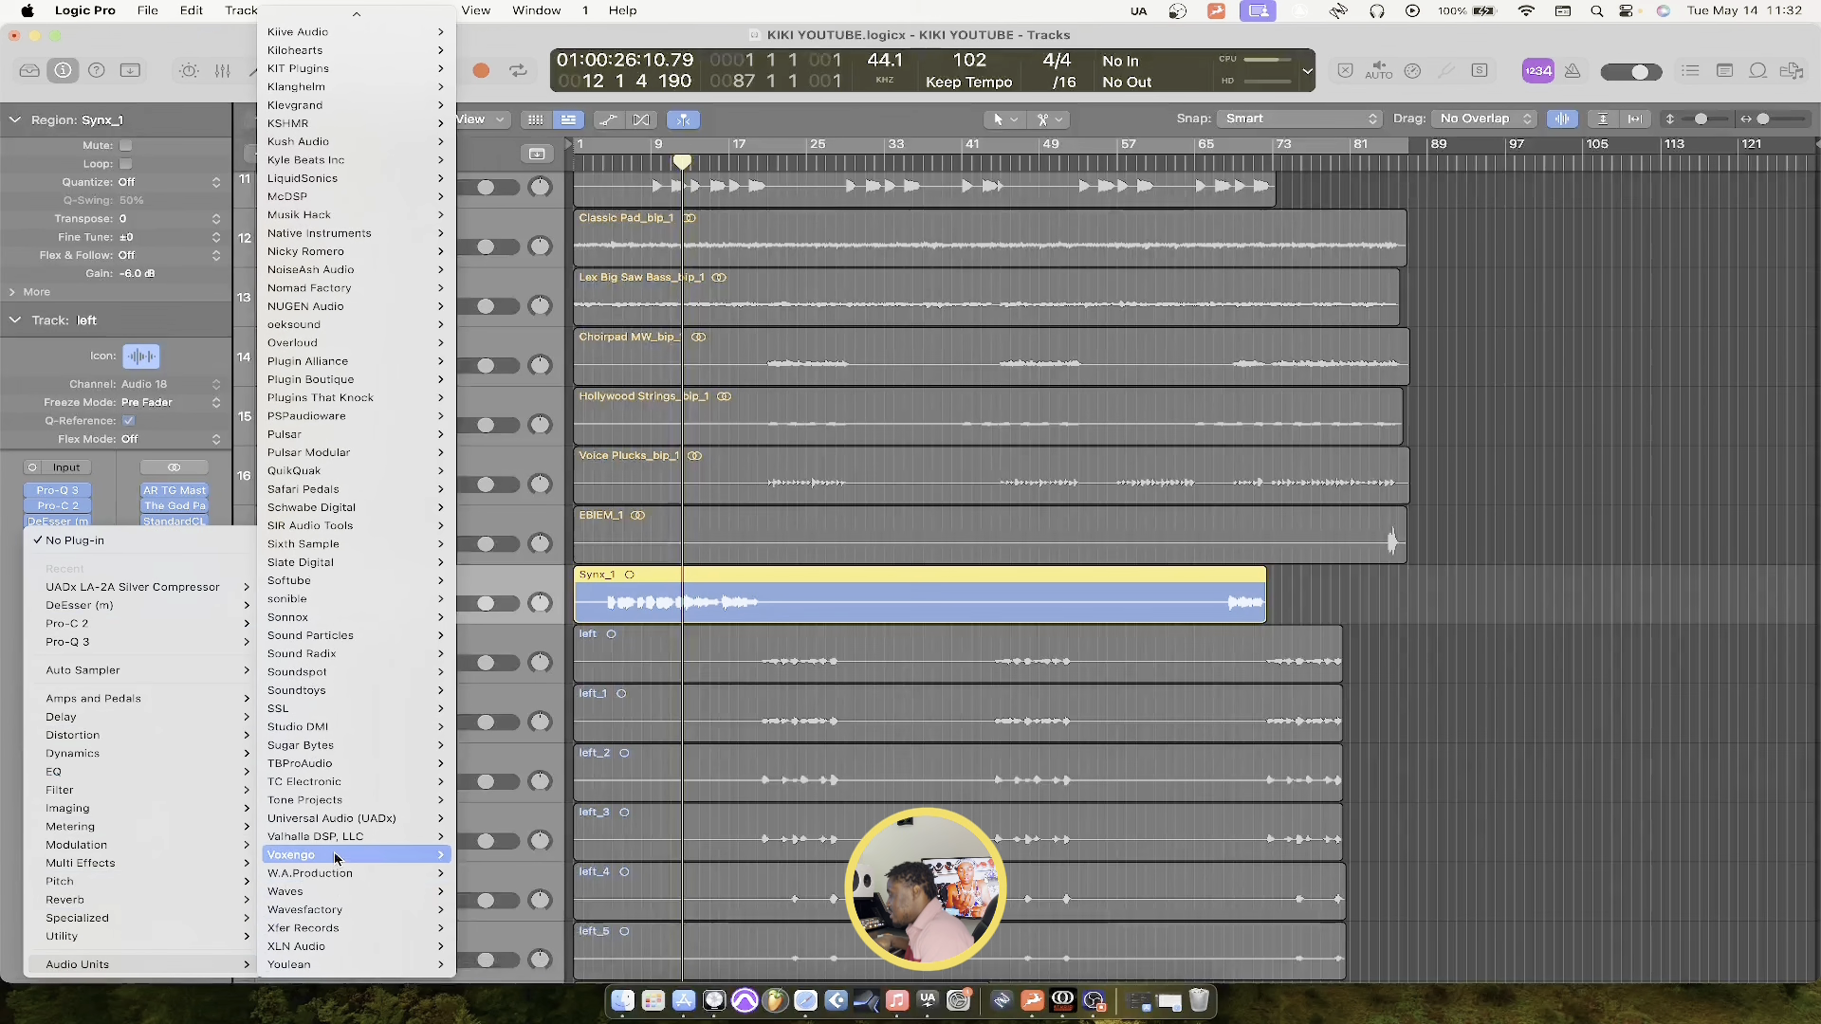
mouse_move(325, 894)
scroll(630, 882, down, 5)
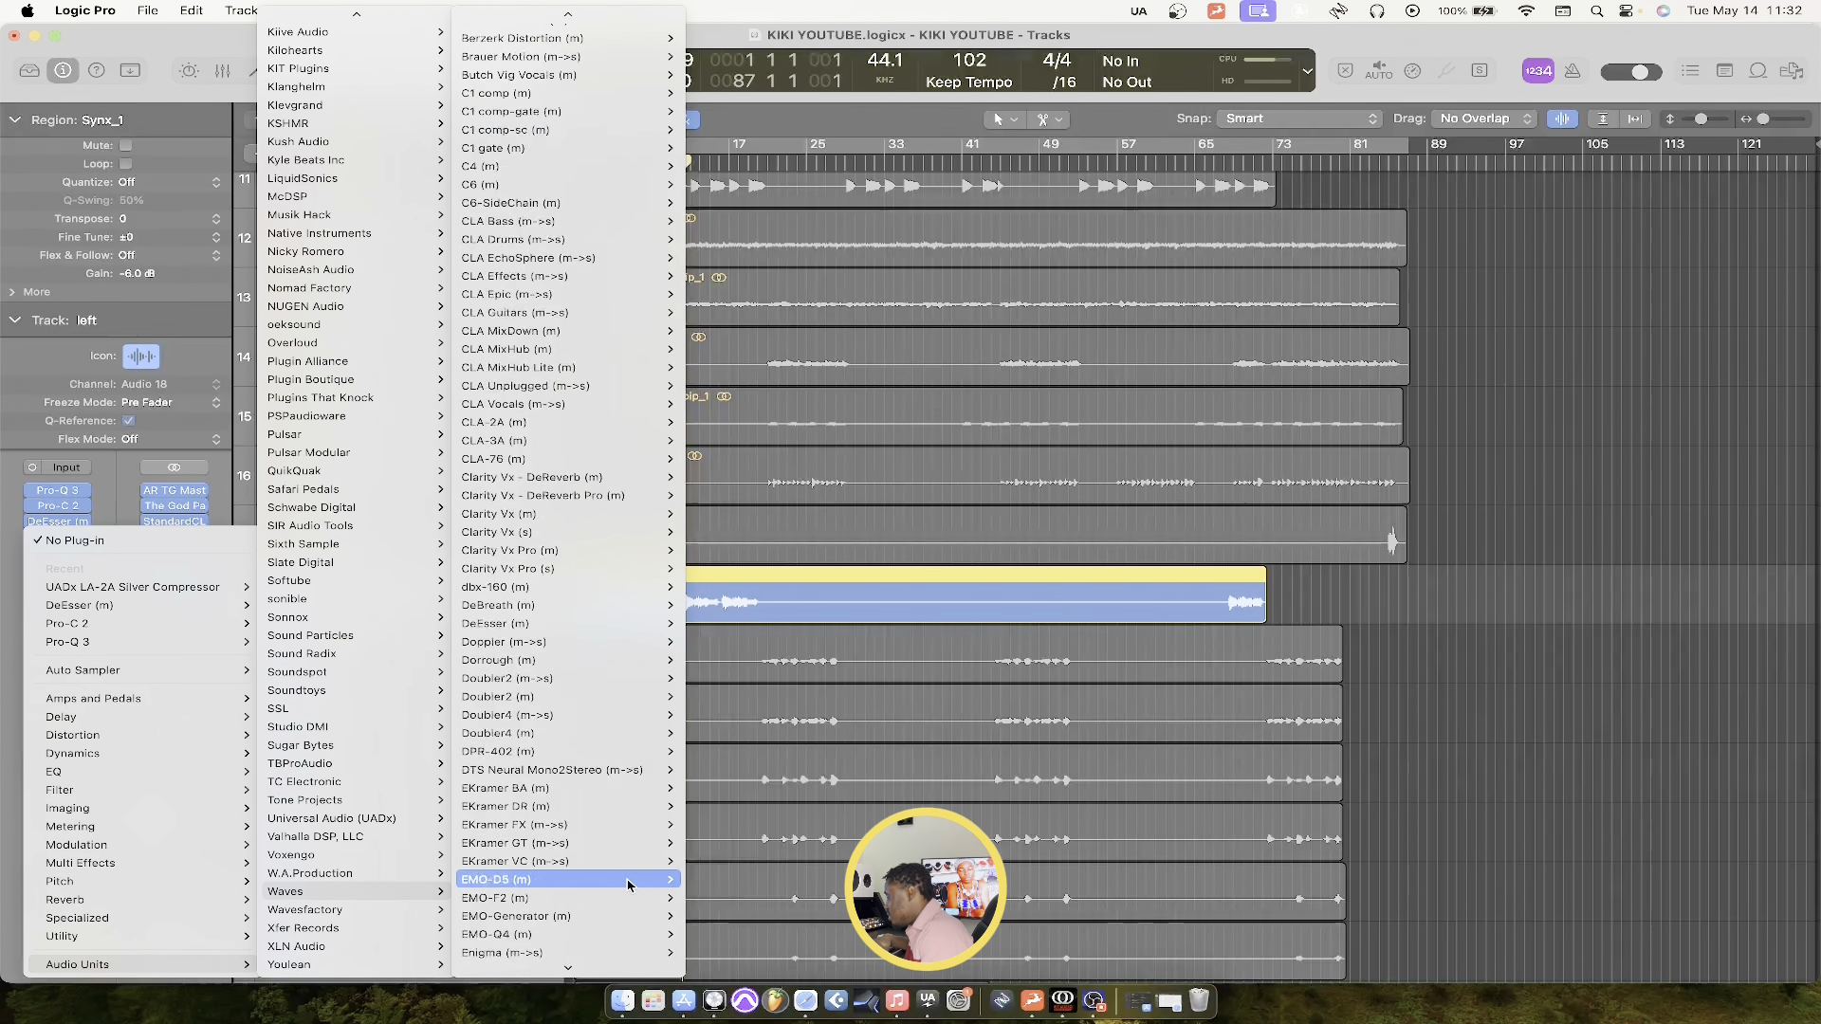
scroll(631, 884, down, 1)
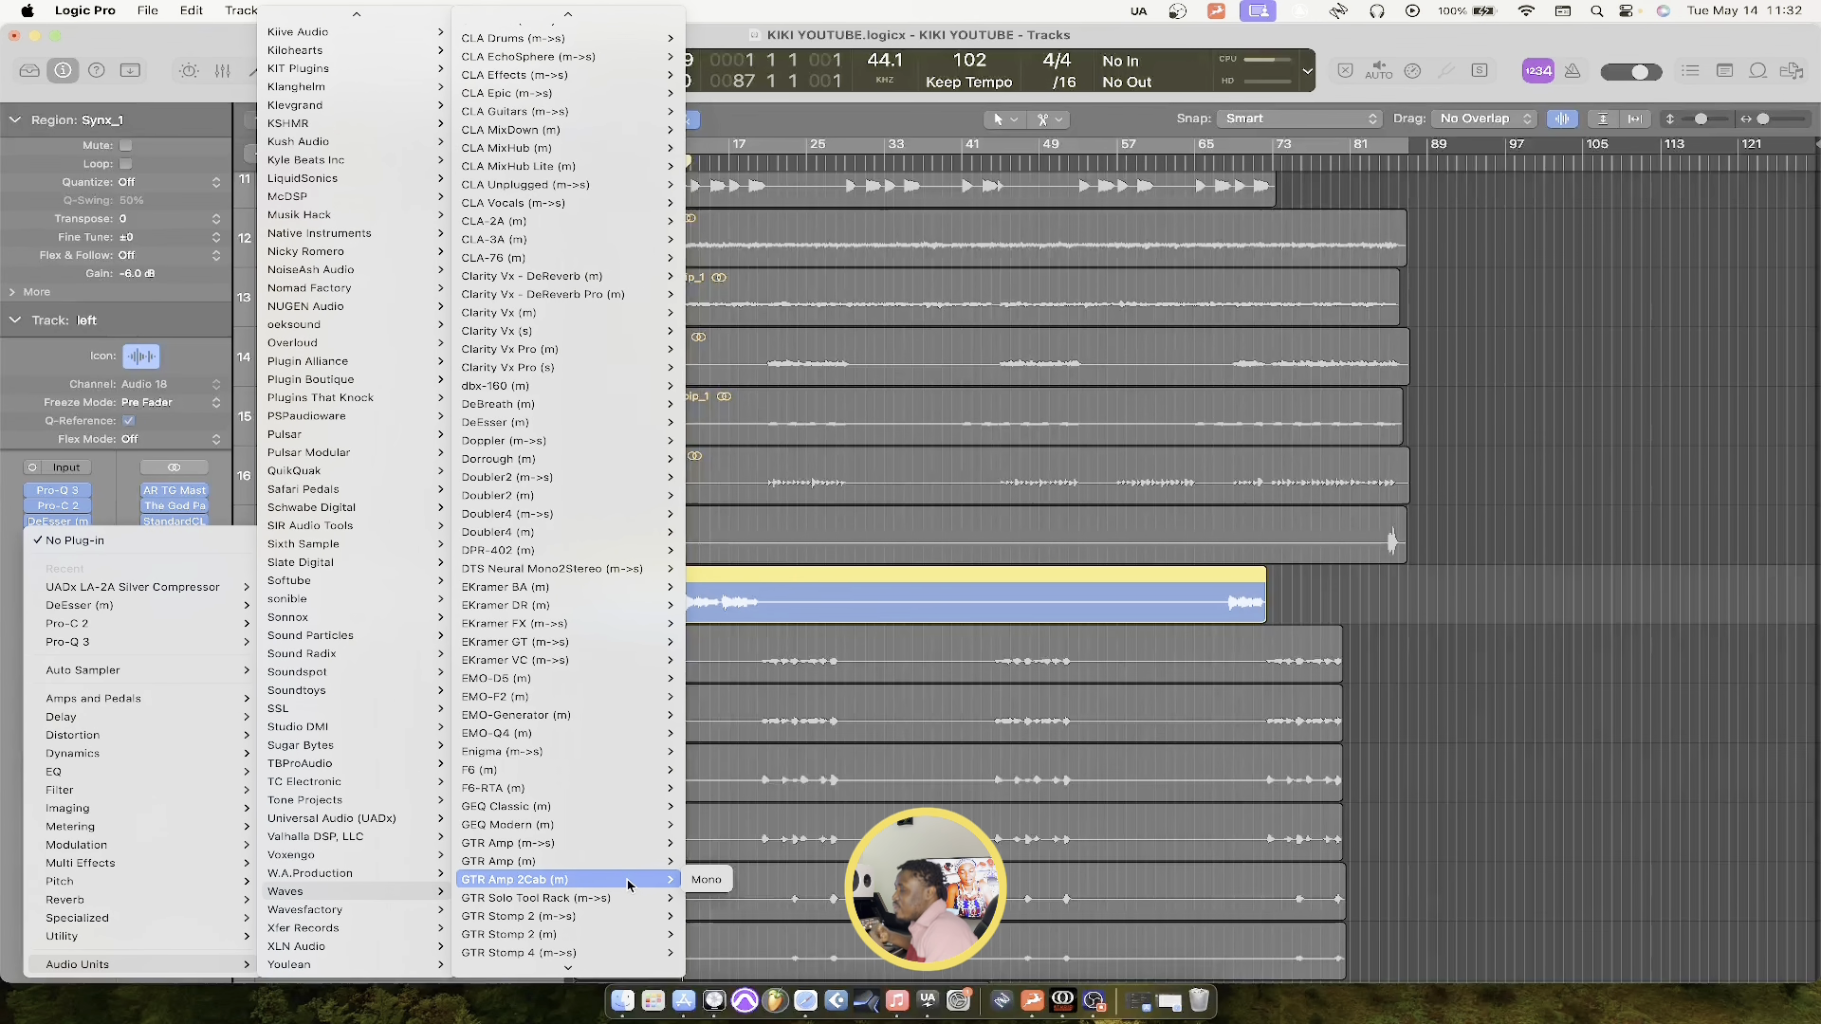
scroll(631, 884, down, 10)
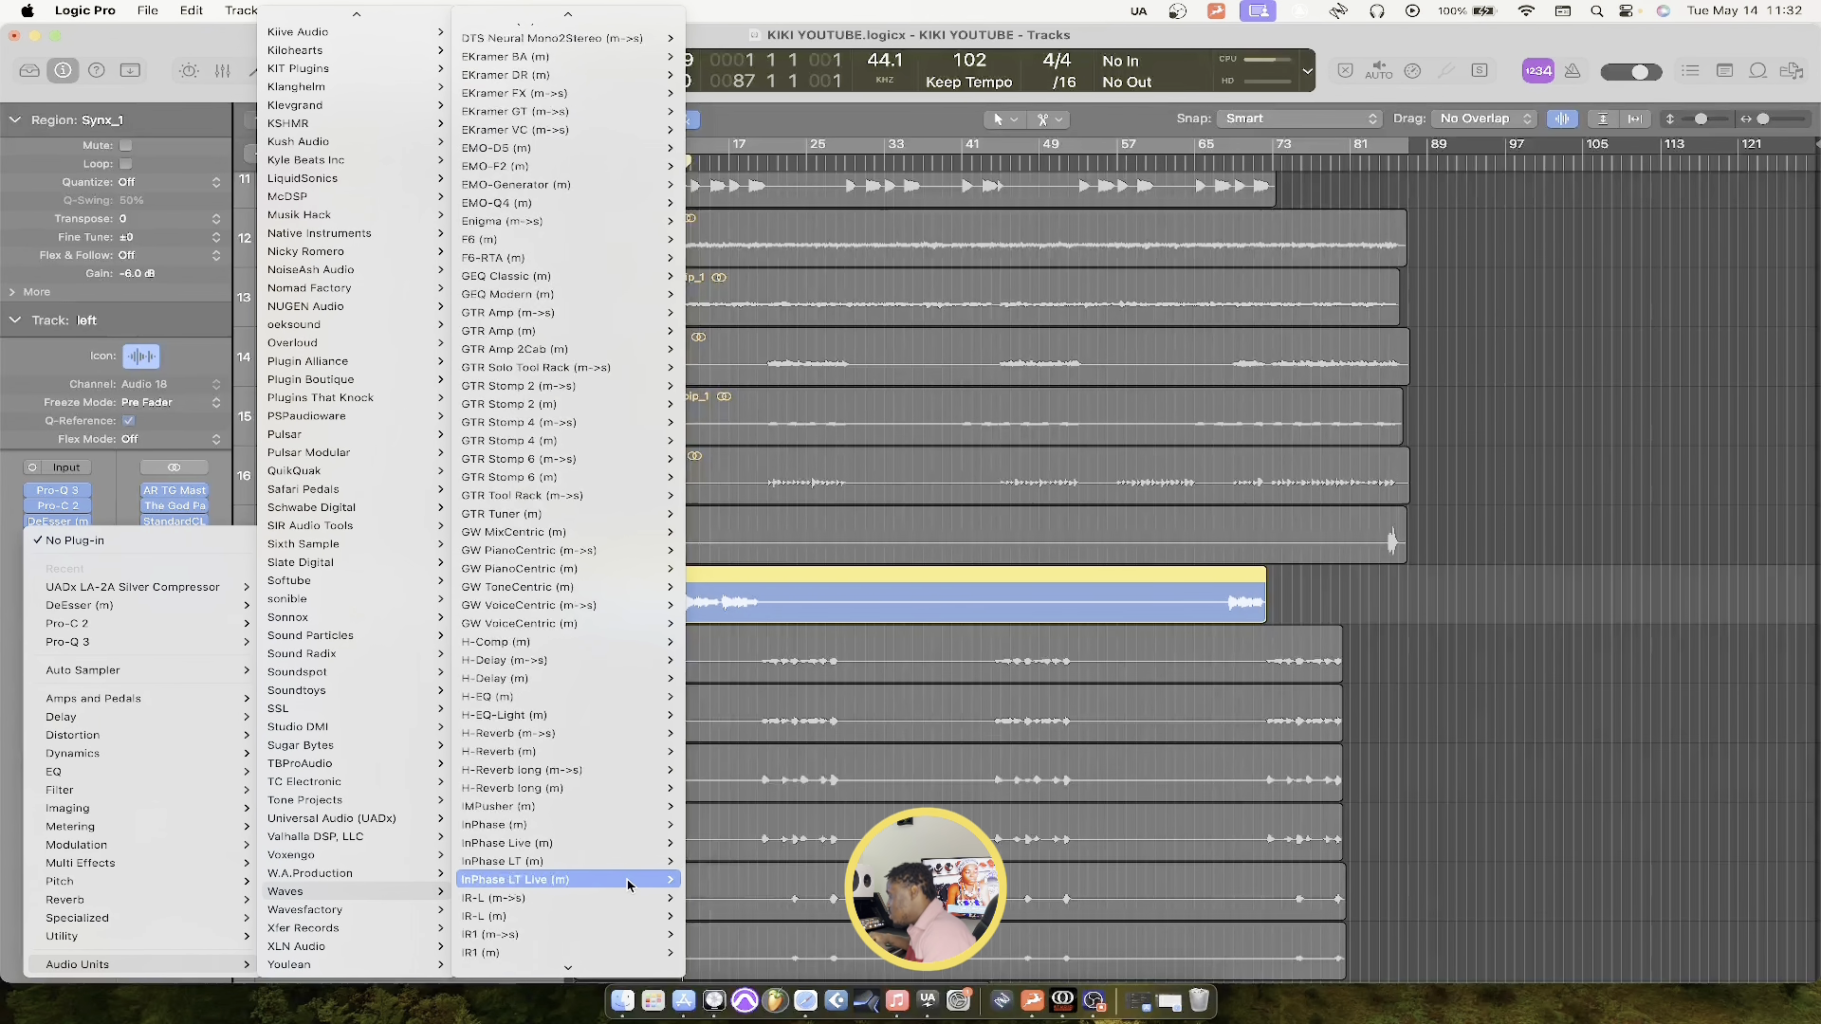
scroll(629, 884, down, 20)
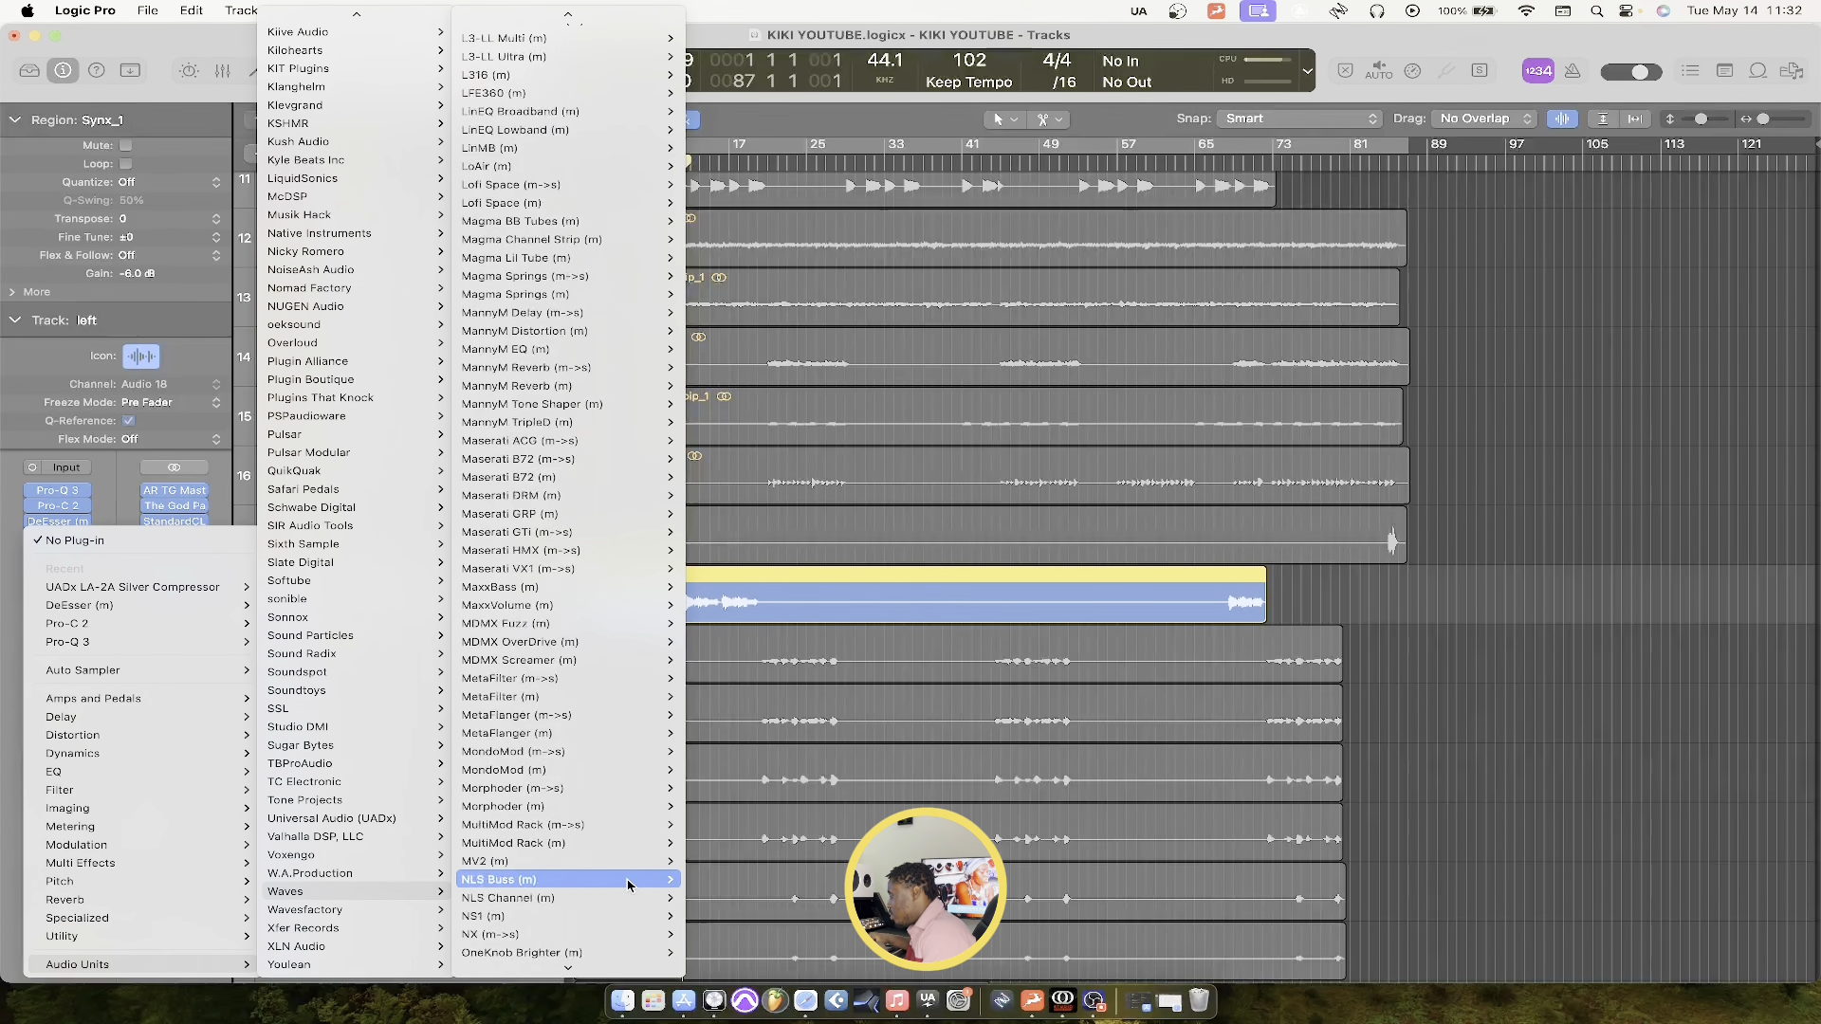
scroll(629, 884, up, 15)
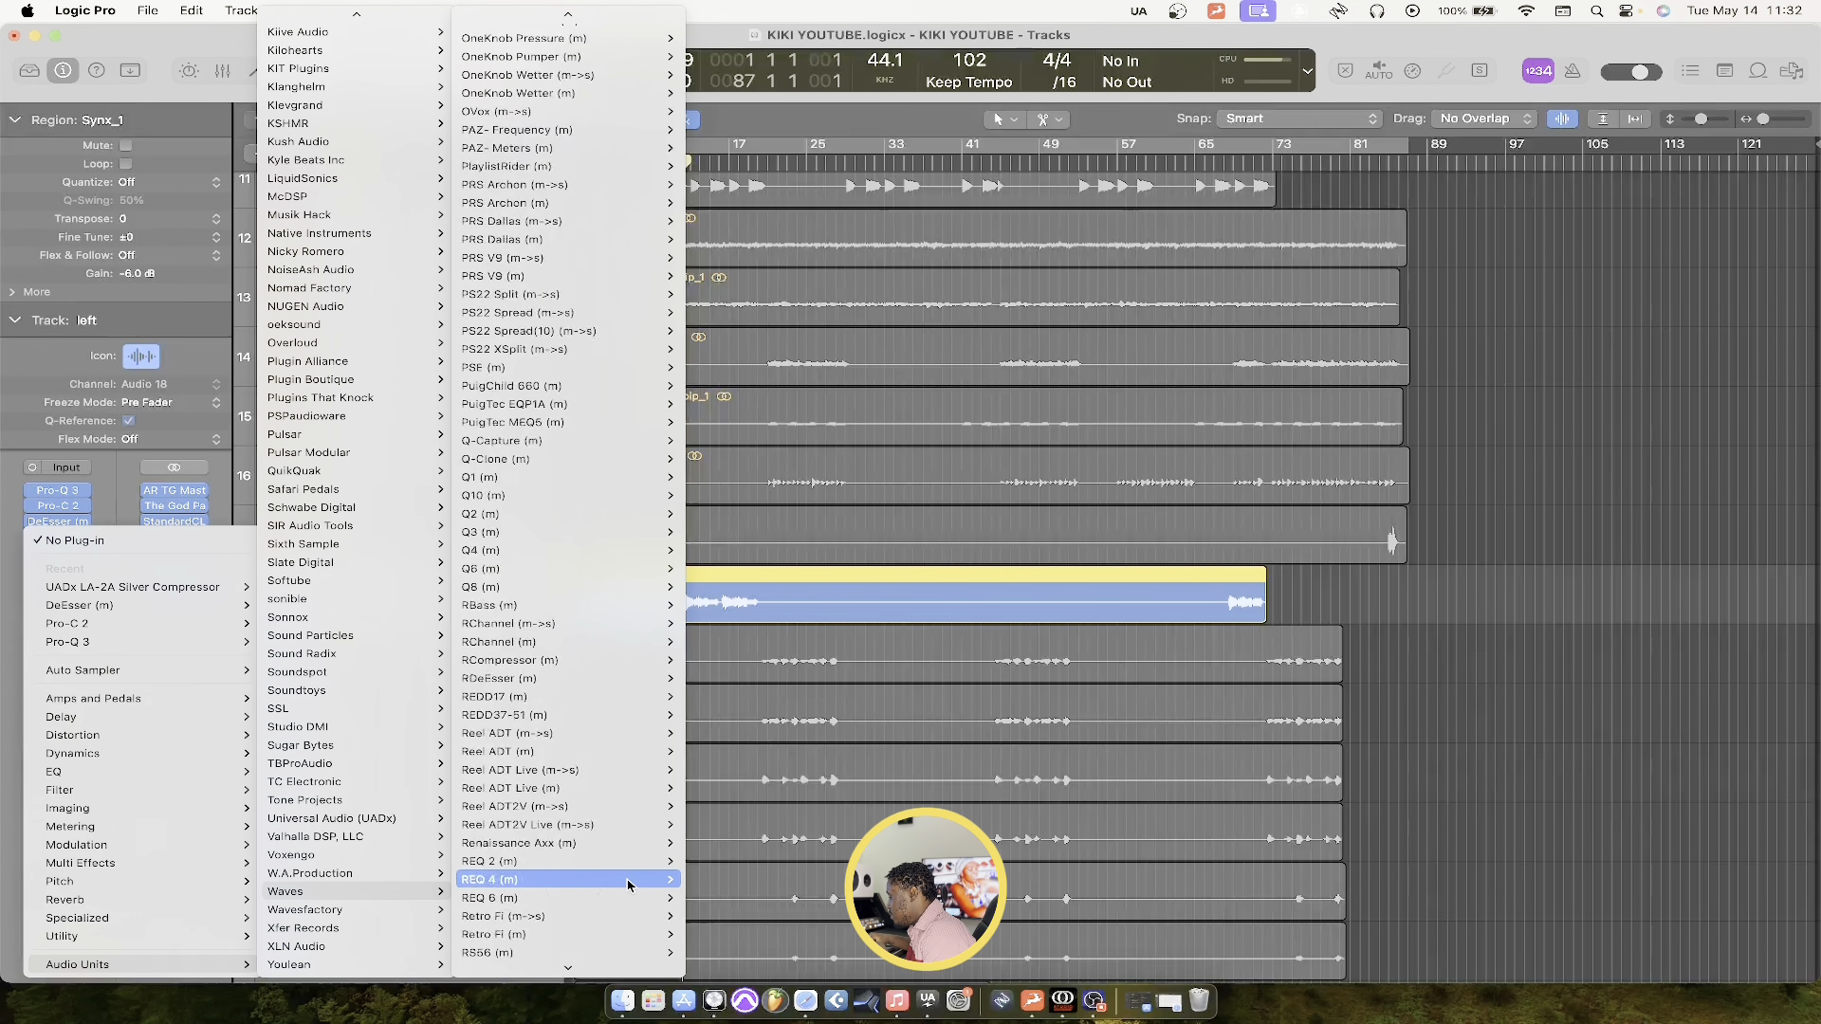
scroll(629, 885, up, 20)
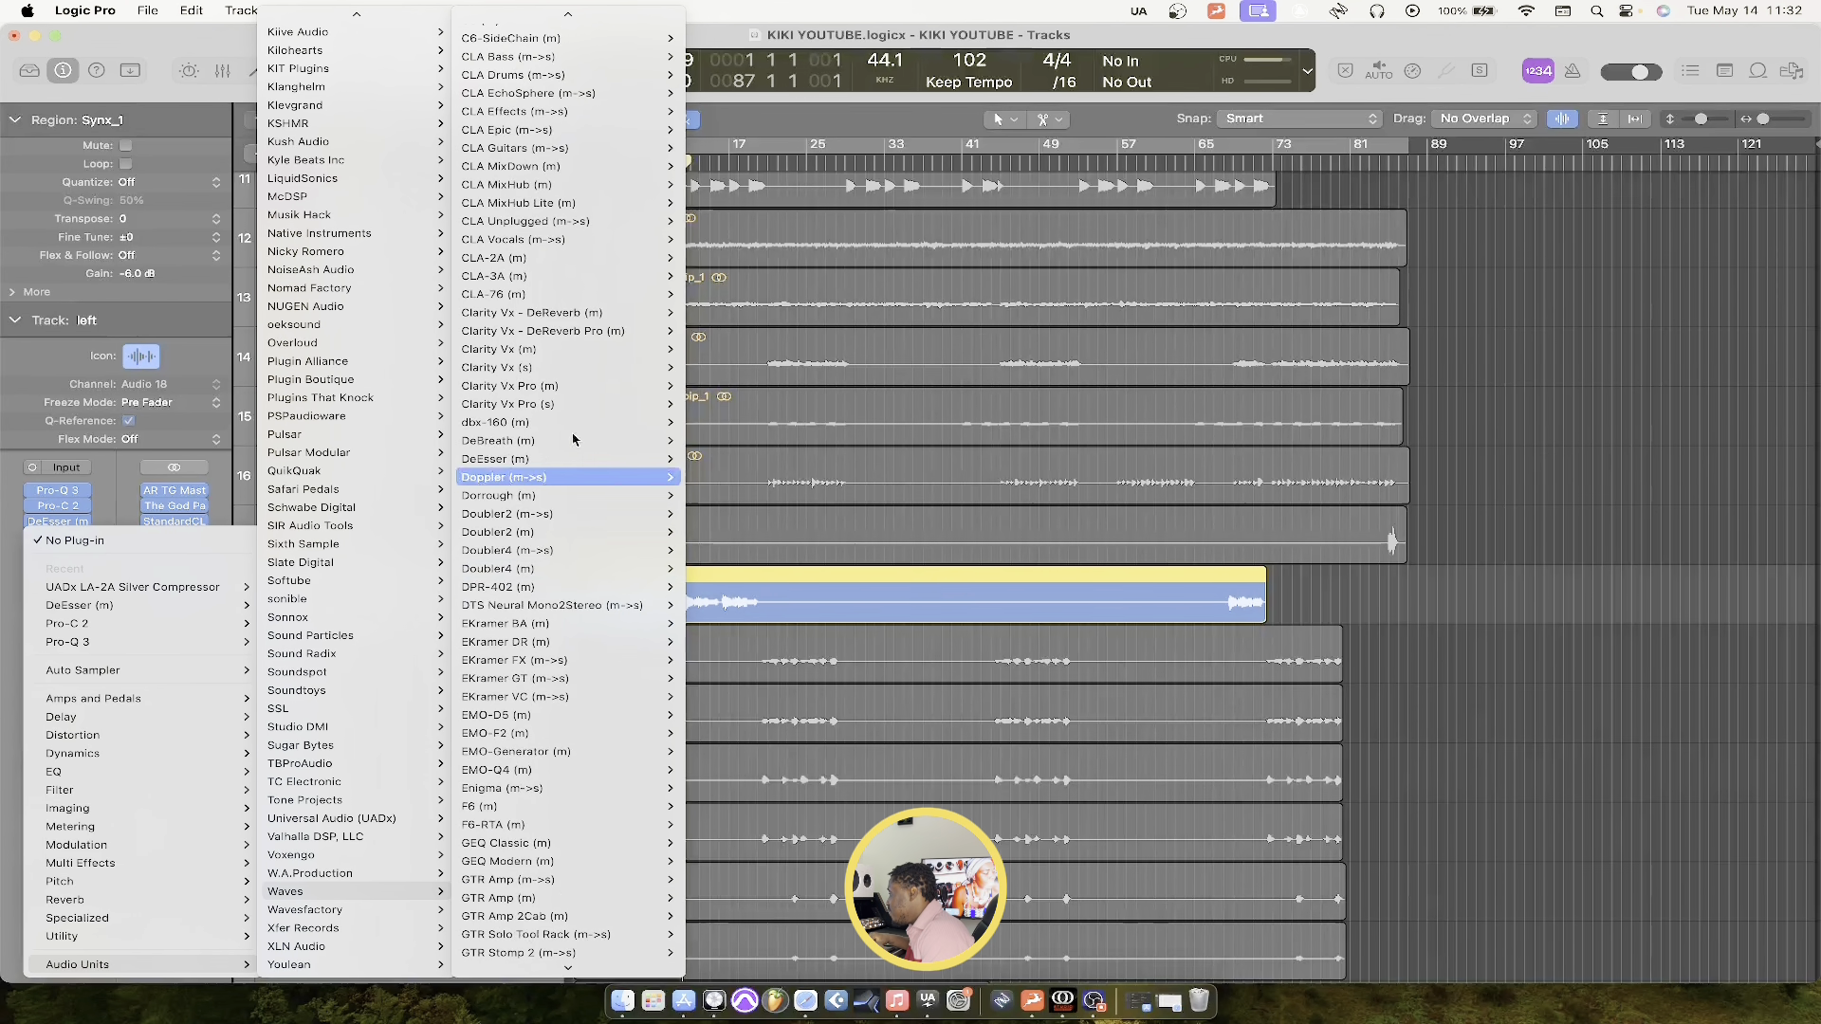
scroll(542, 256, up, 8)
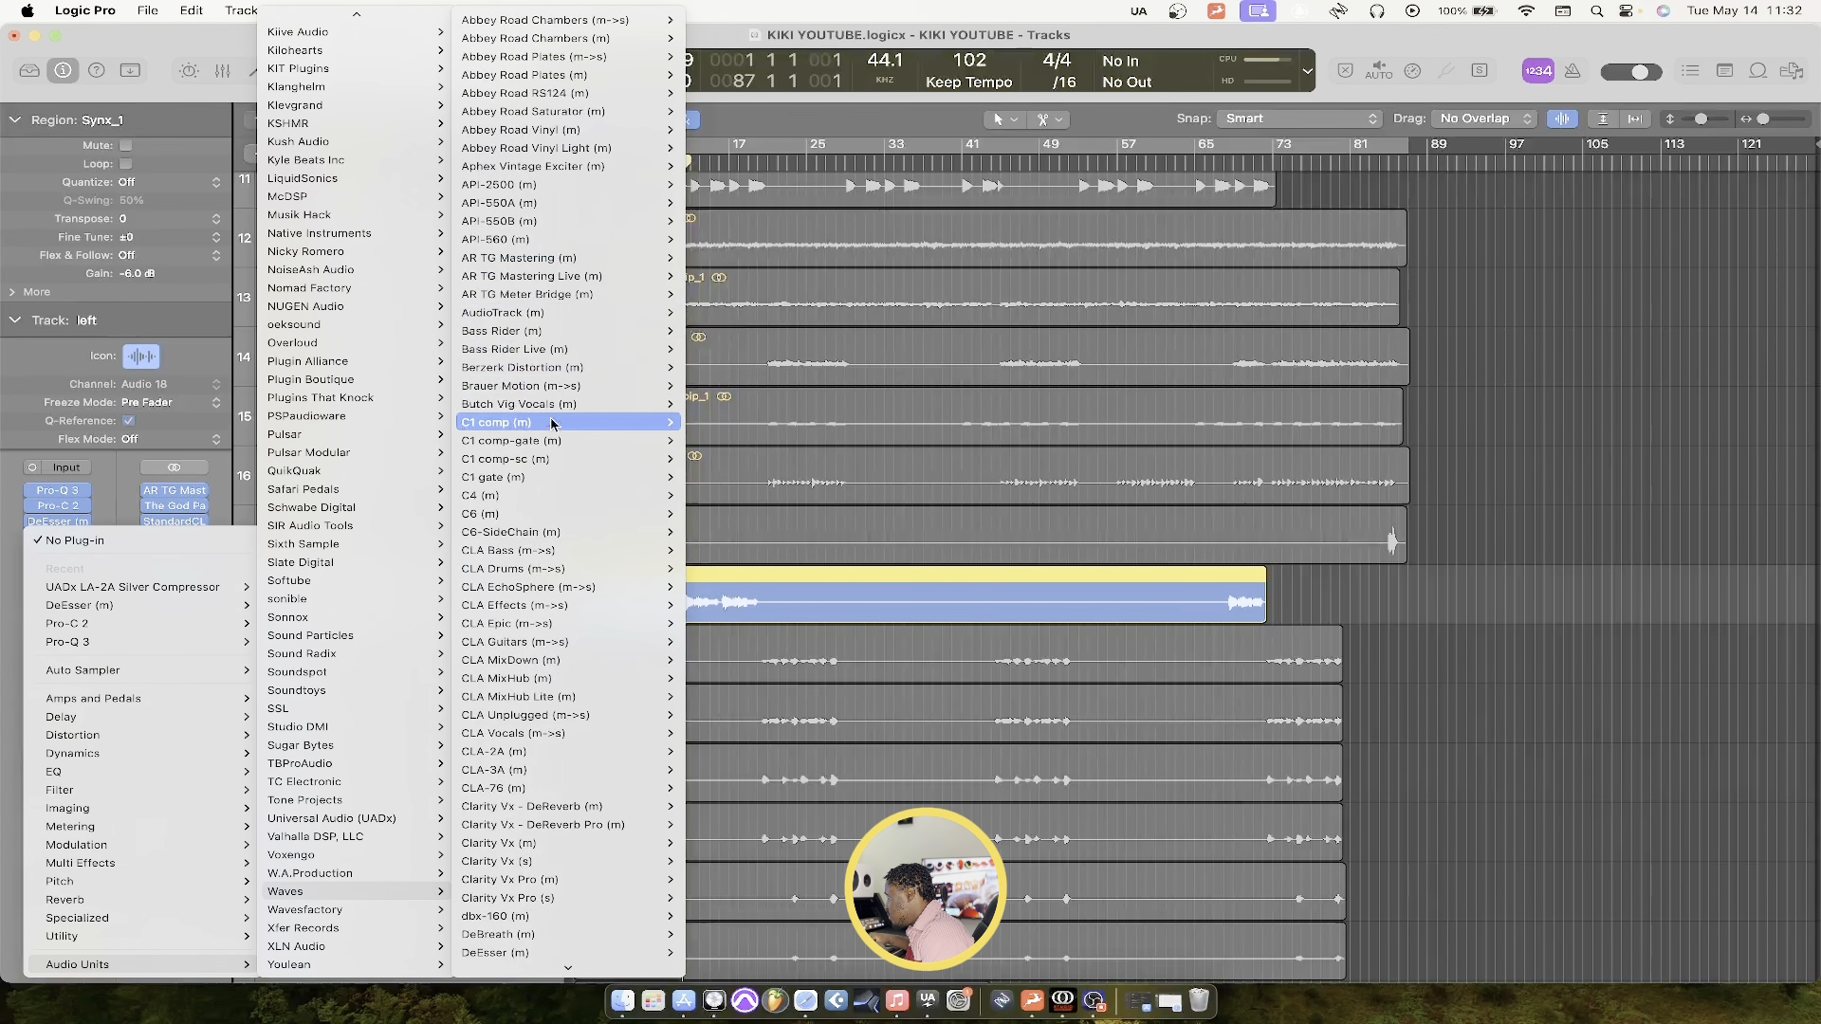
mouse_move(545, 475)
click(698, 480)
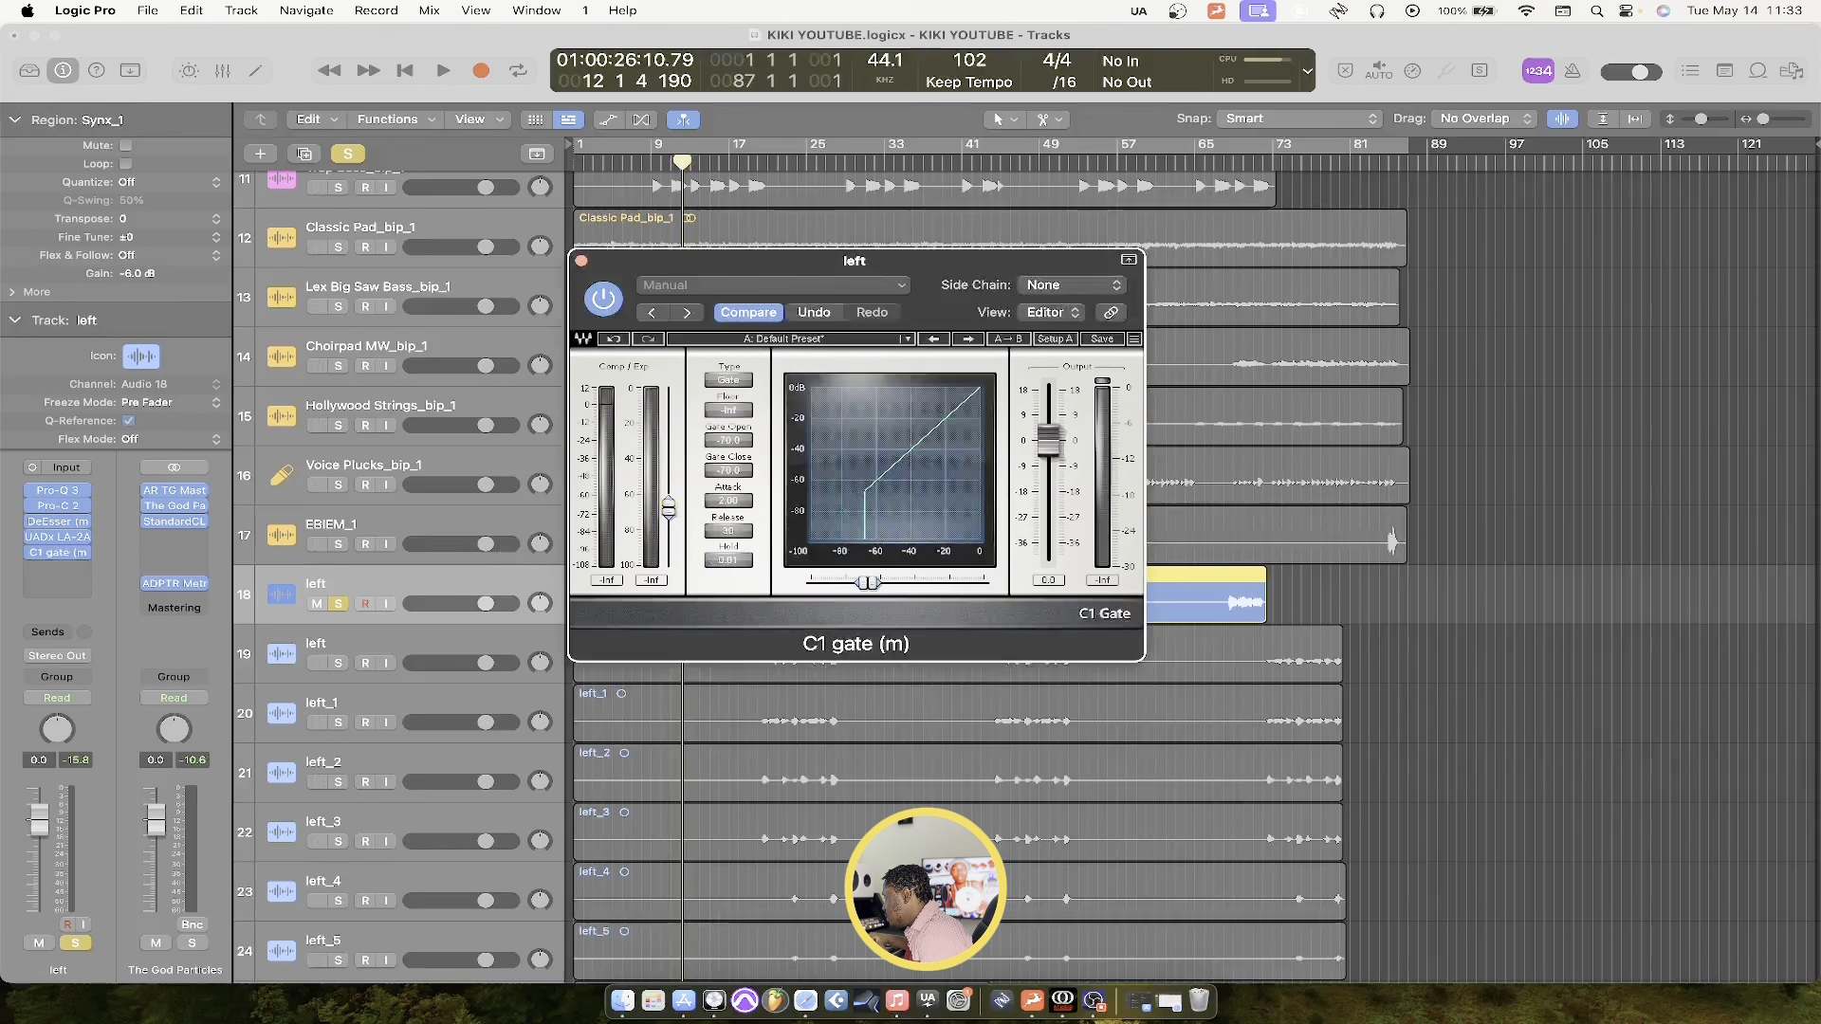
Play the soloed vocal, raise the C1 gate's open threshold to about -62 dB and close the plug-in
key(space)
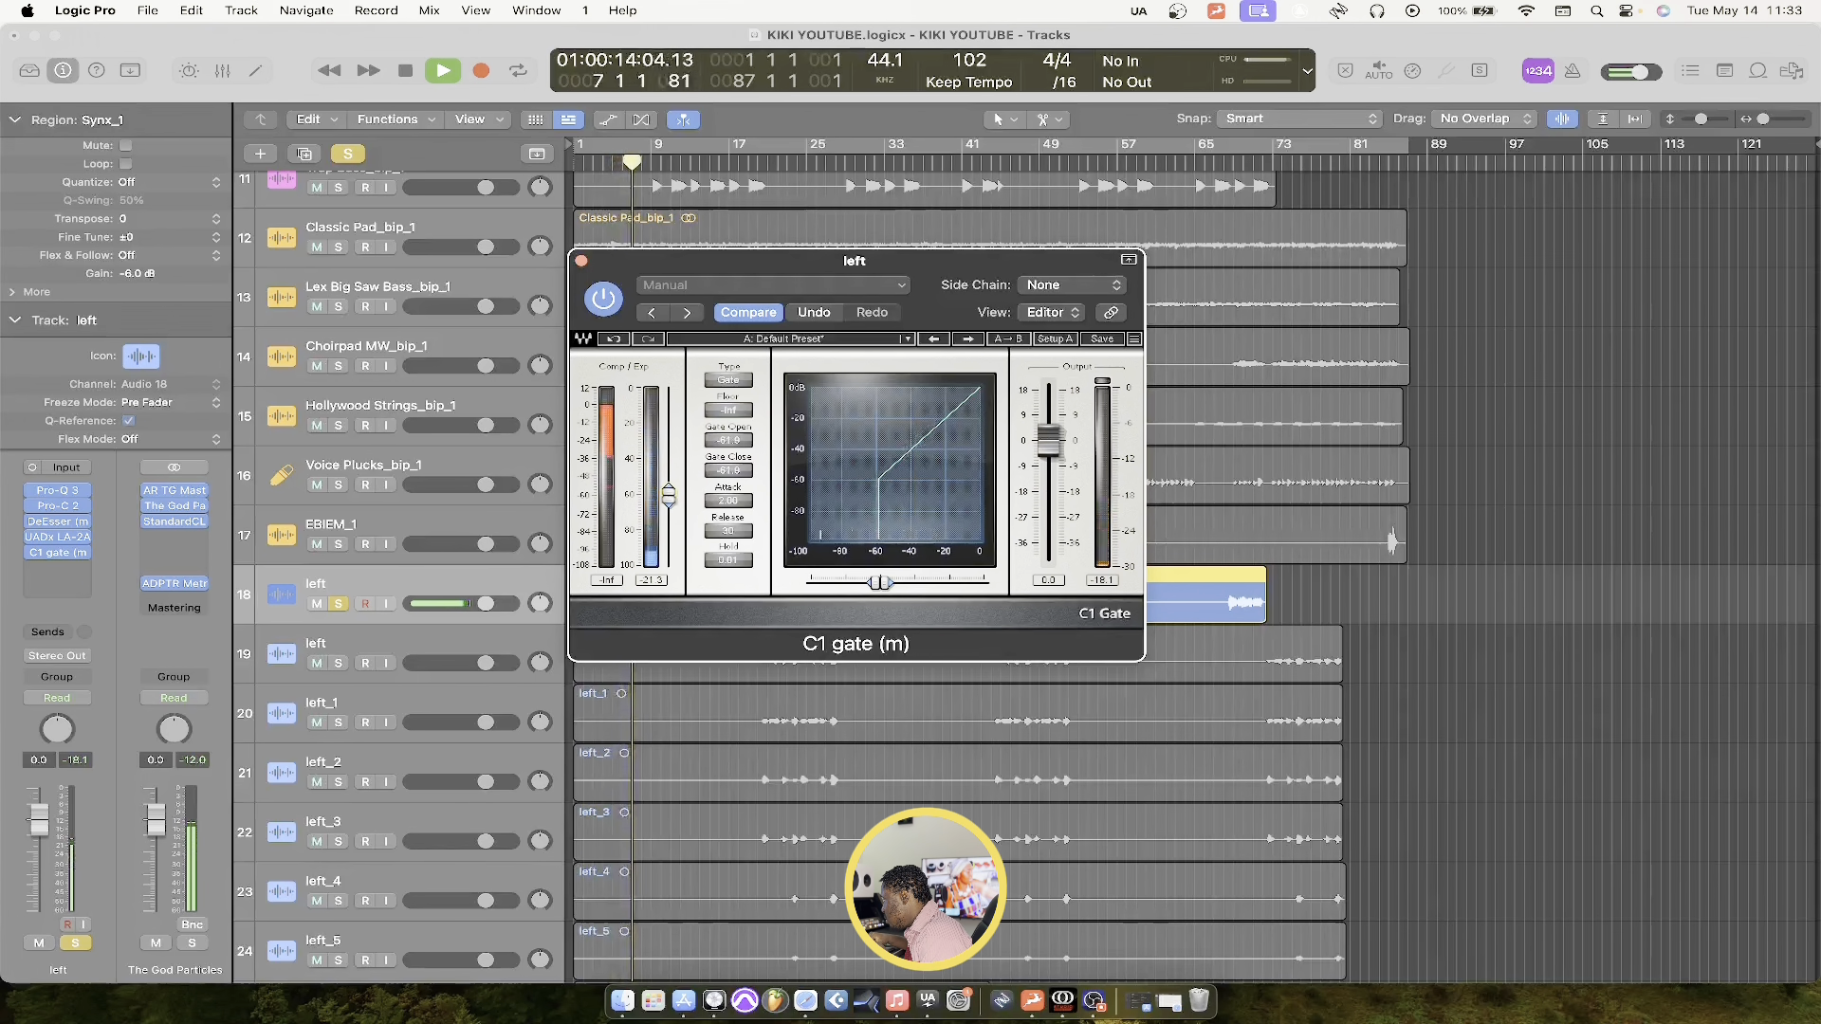
click(582, 262)
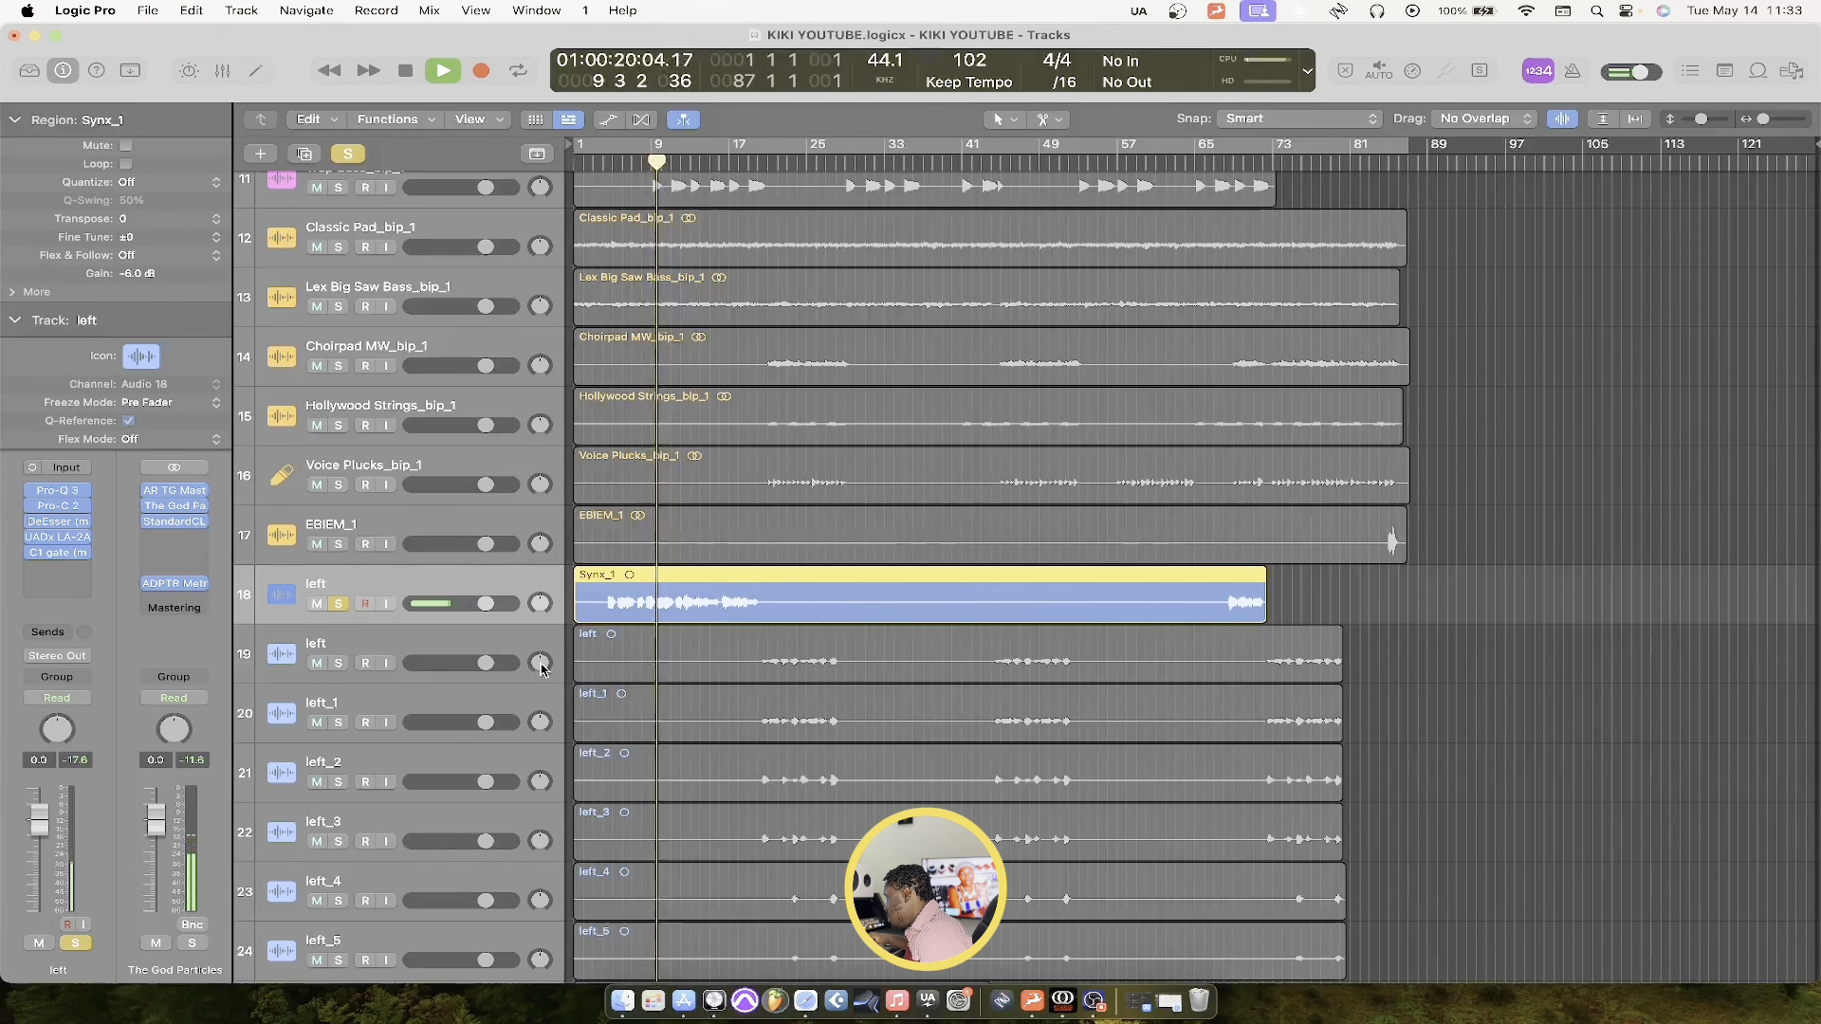
Move the left_13 and left_14 tracks up directly below the lead vocal, with left_14 above left_13
scroll(543, 670, down, 10)
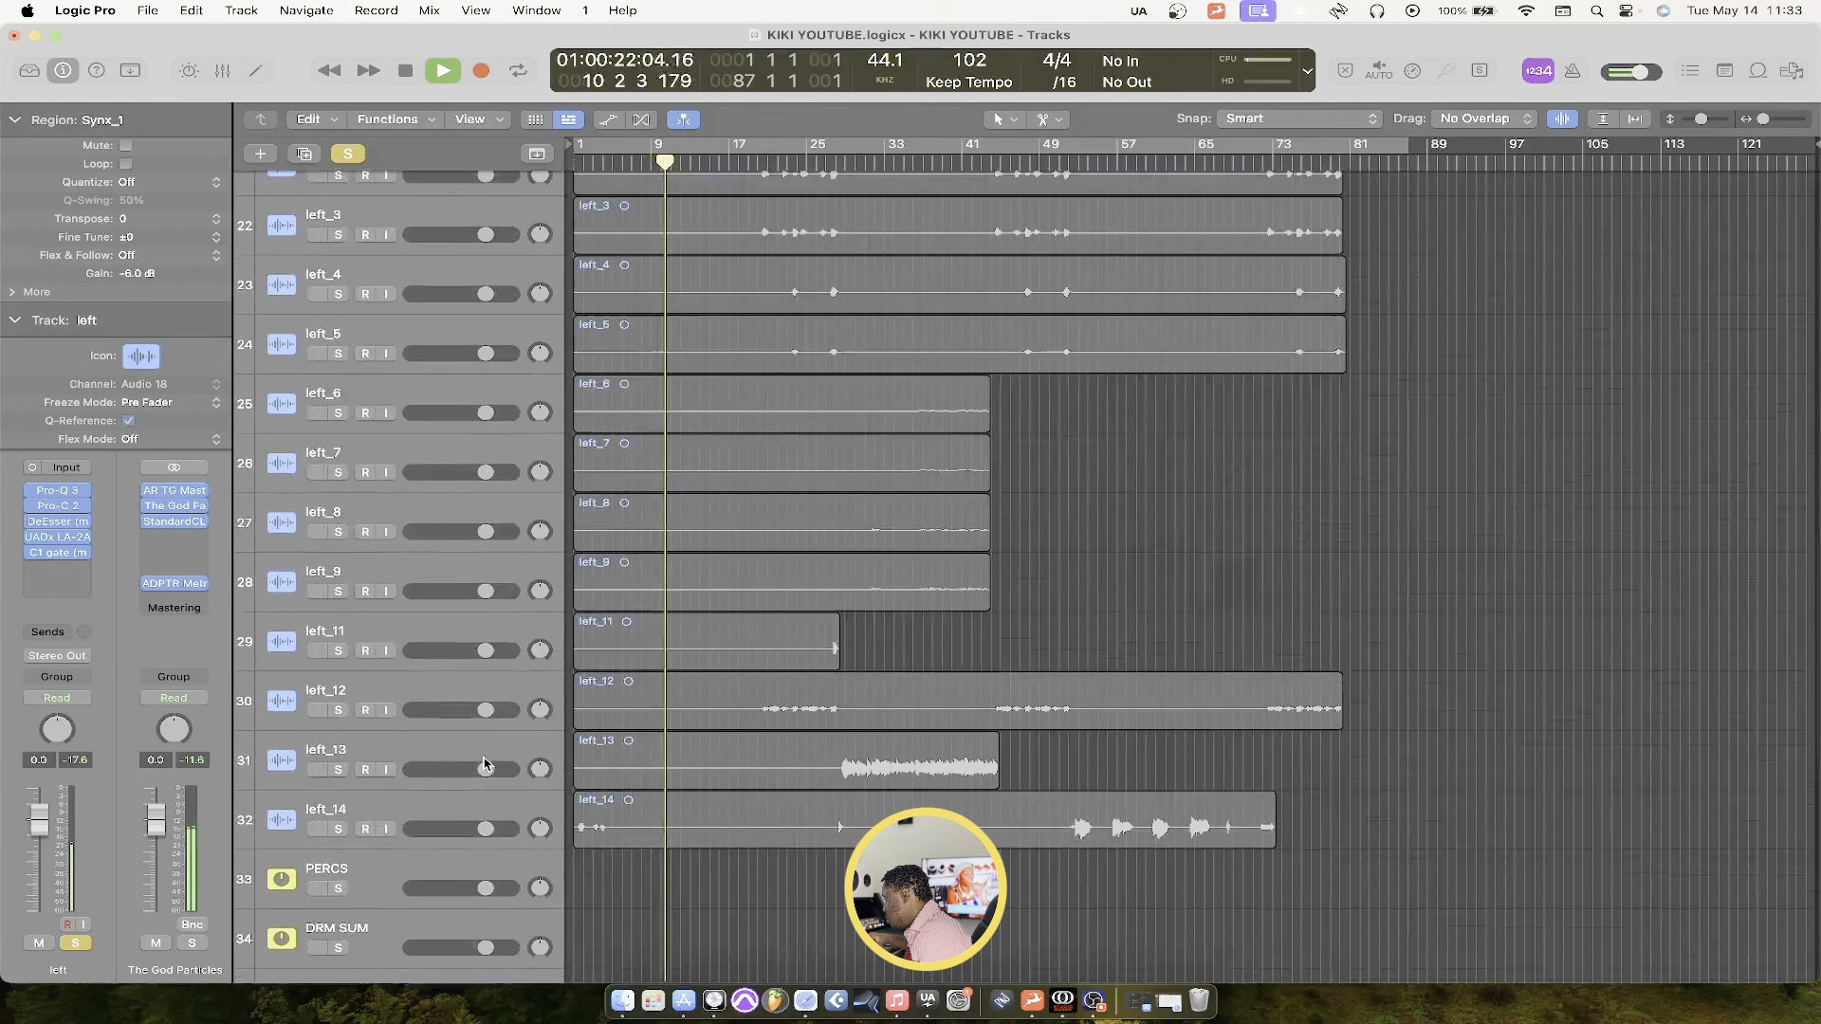
drag(484, 764, 458, 225)
scroll(554, 690, down, 5)
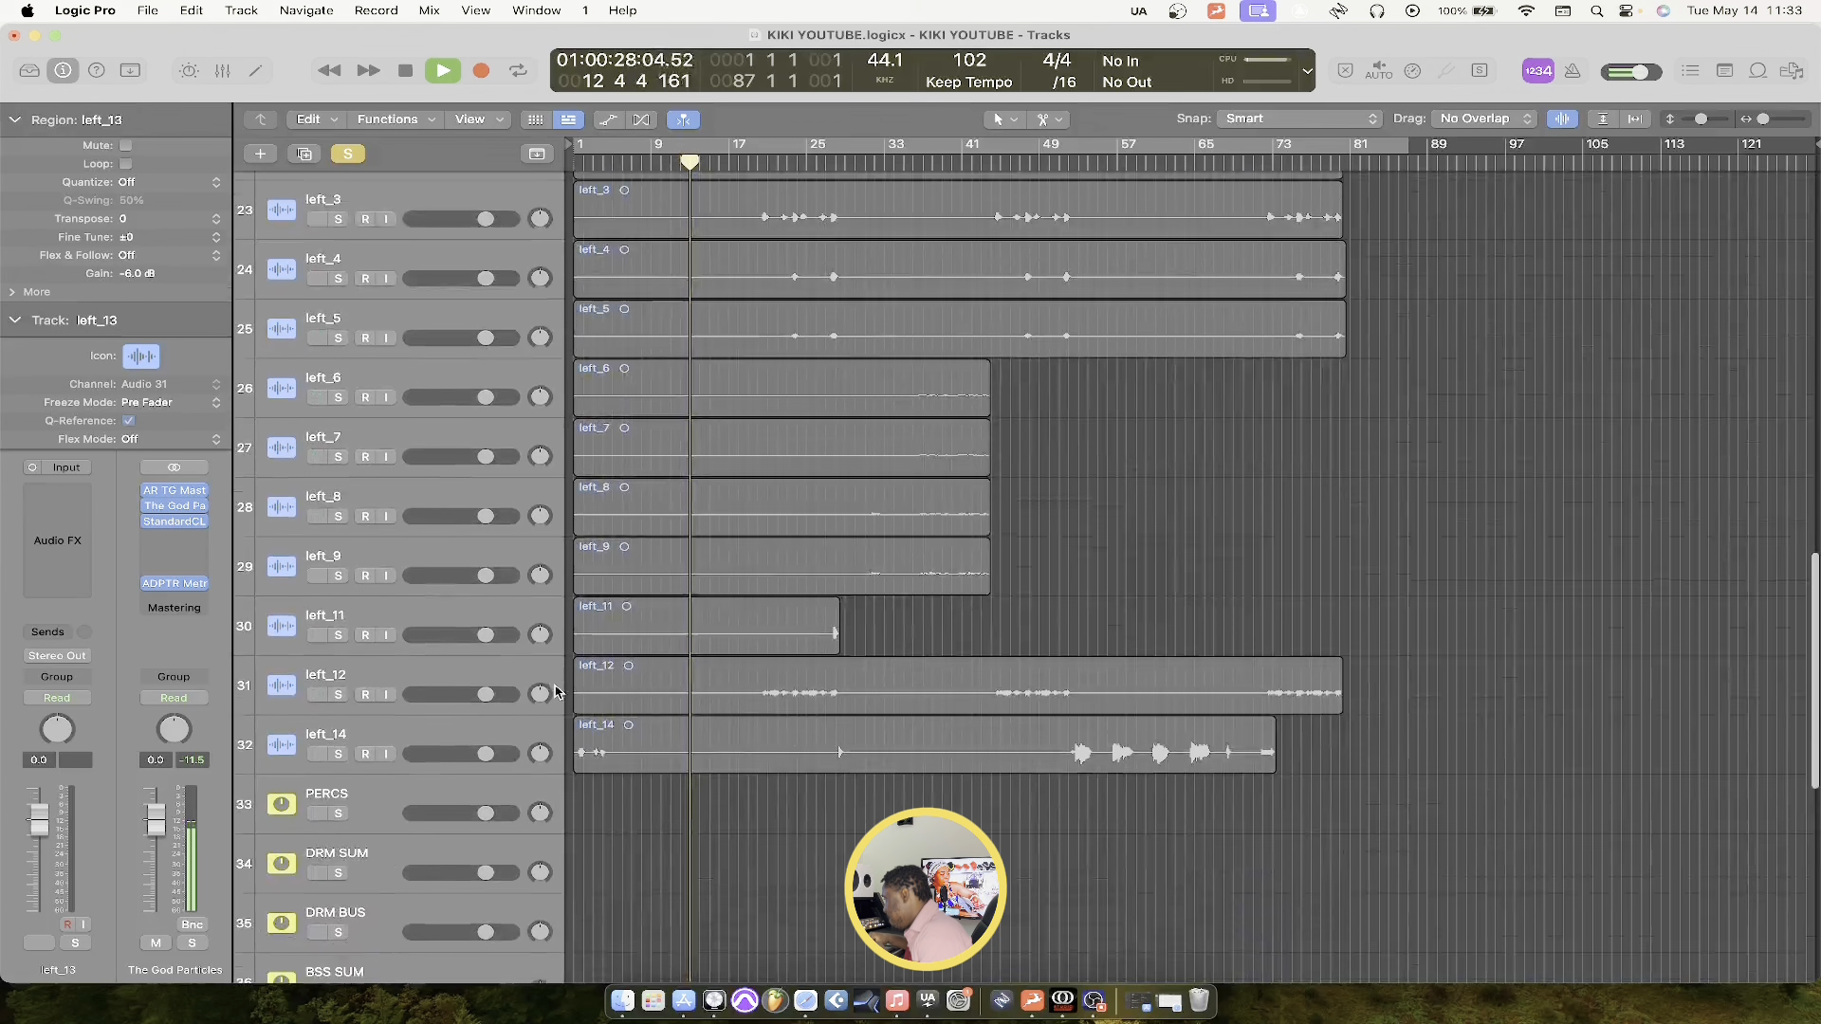
drag(533, 740, 509, 356)
scroll(509, 356, up, 2)
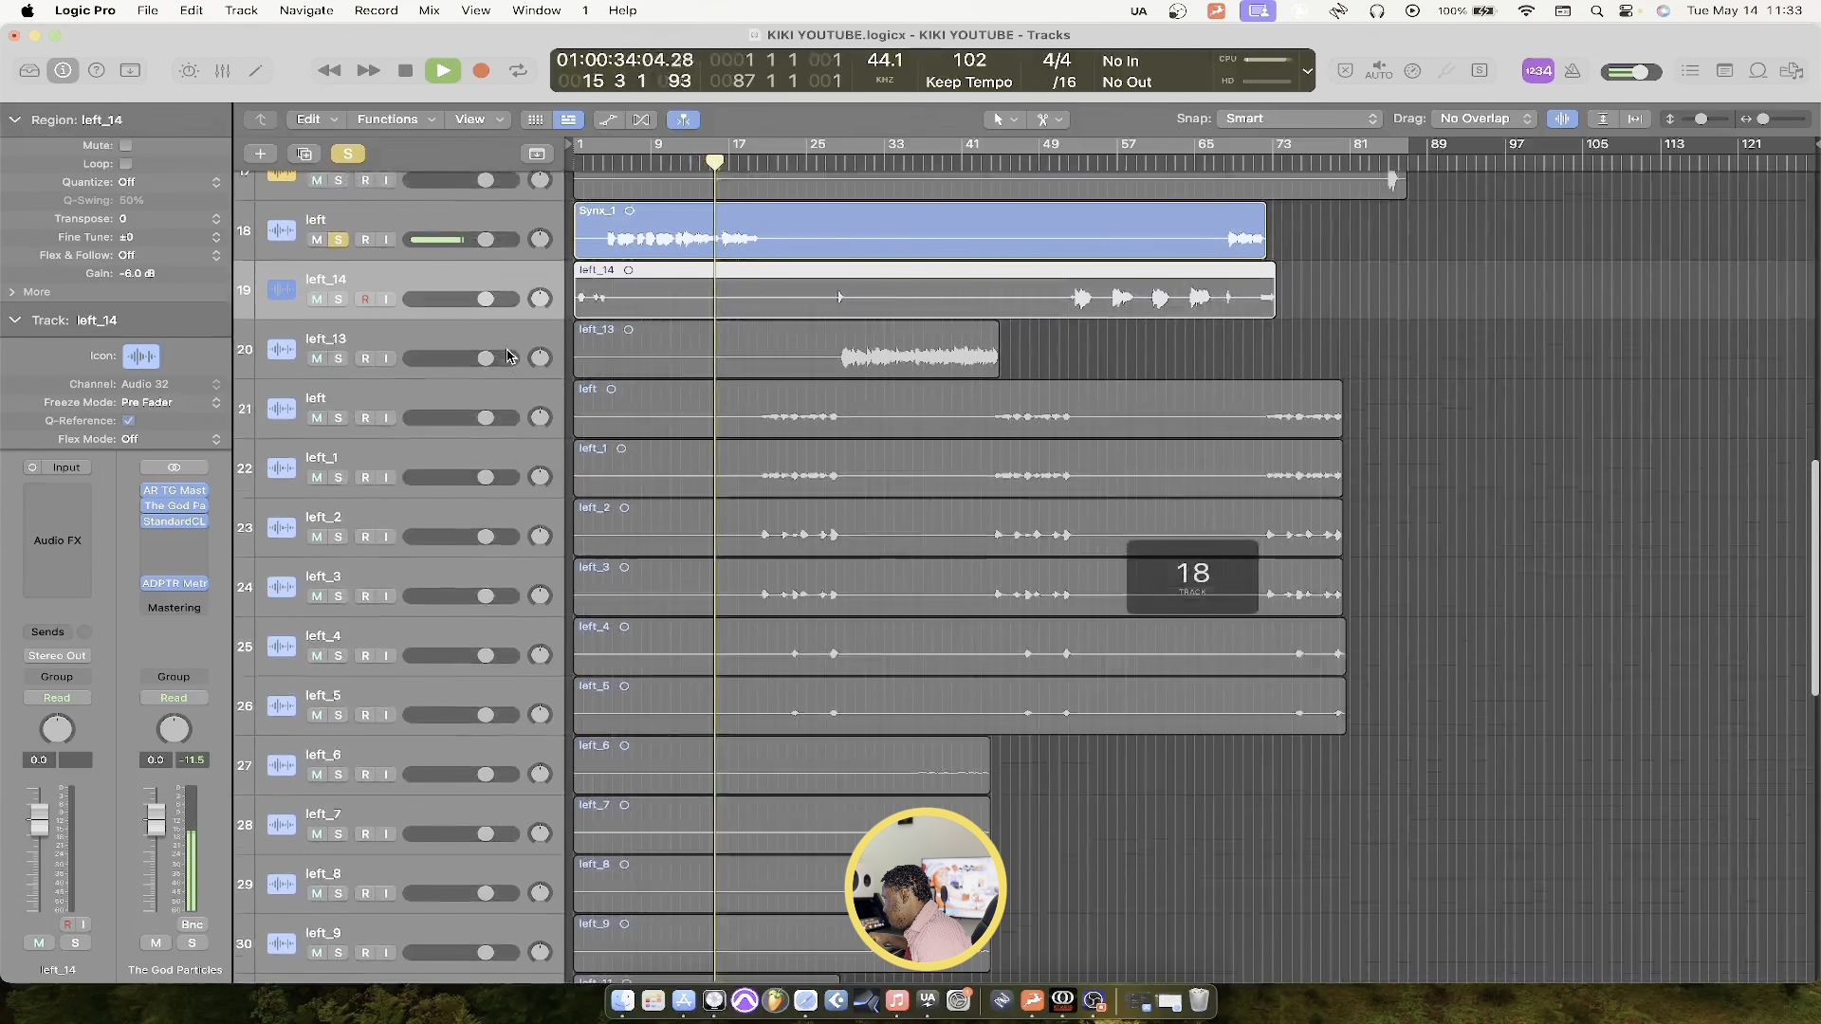
scroll(509, 357, up, 3)
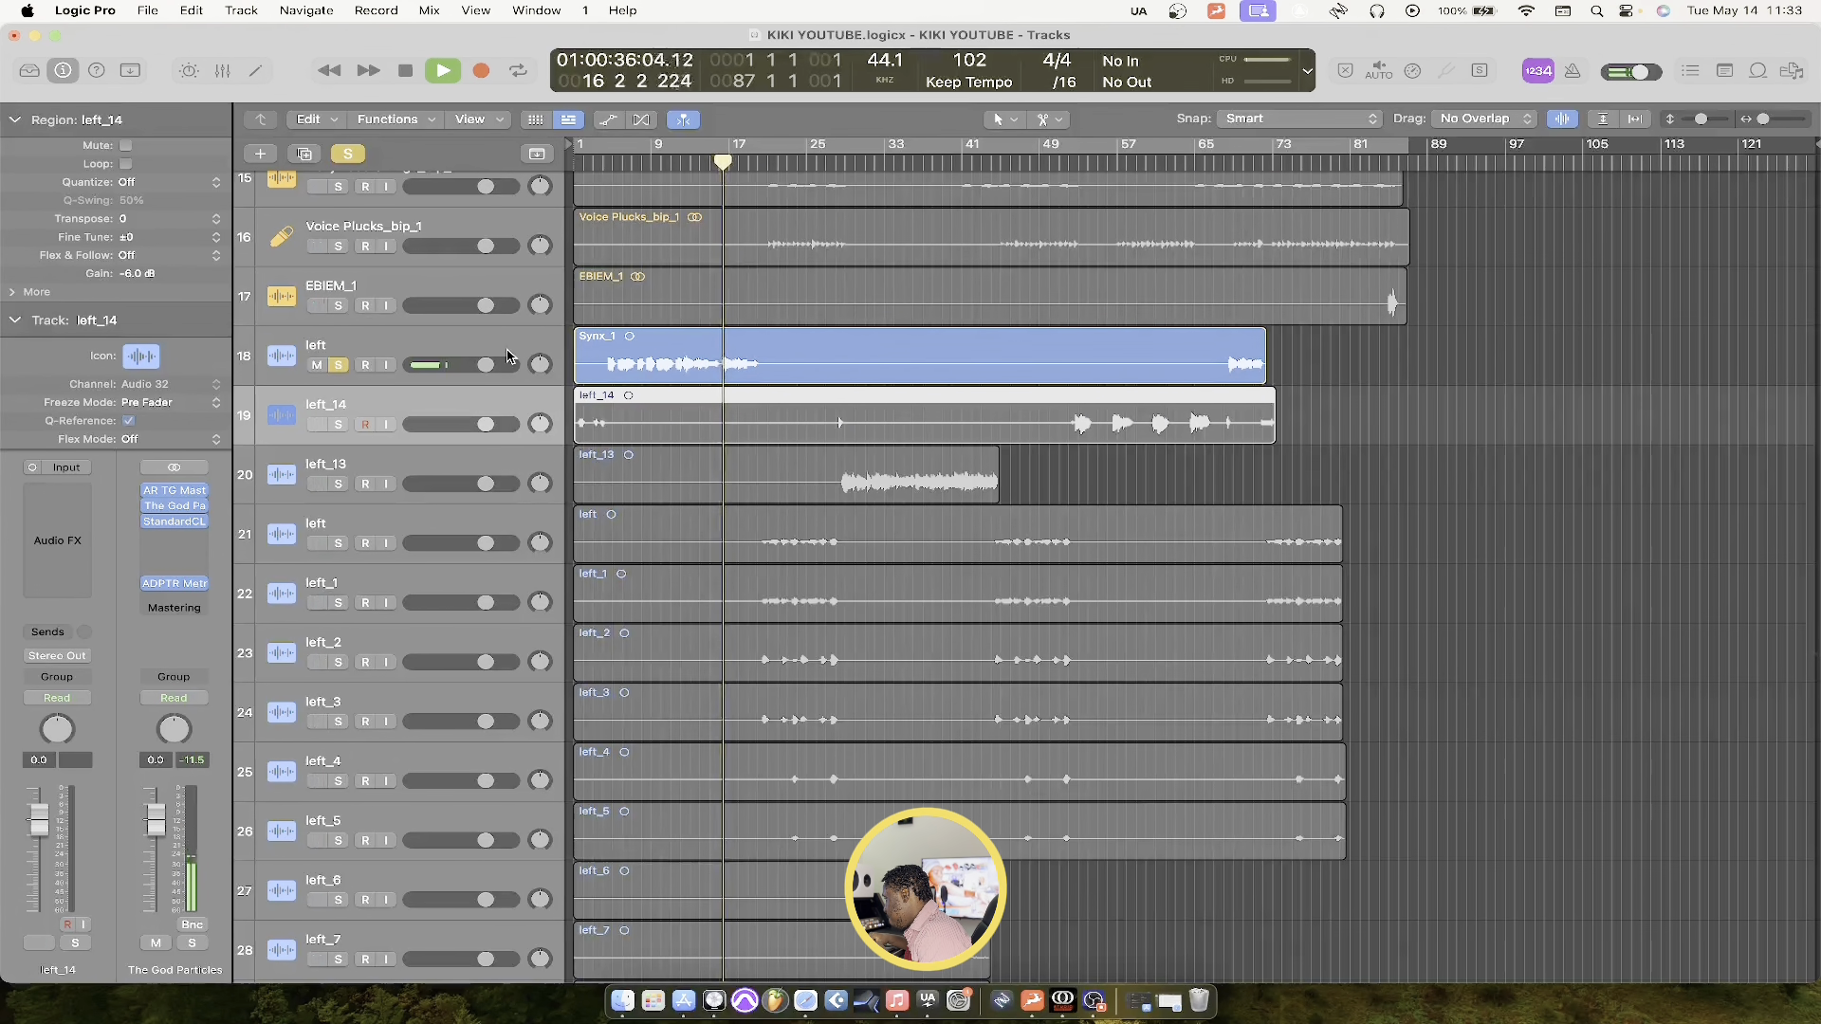
Move left_13 directly below the lead vocal, above left_14, and try to paste the lead vocal's plug-ins onto it
drag(520, 474, 527, 404)
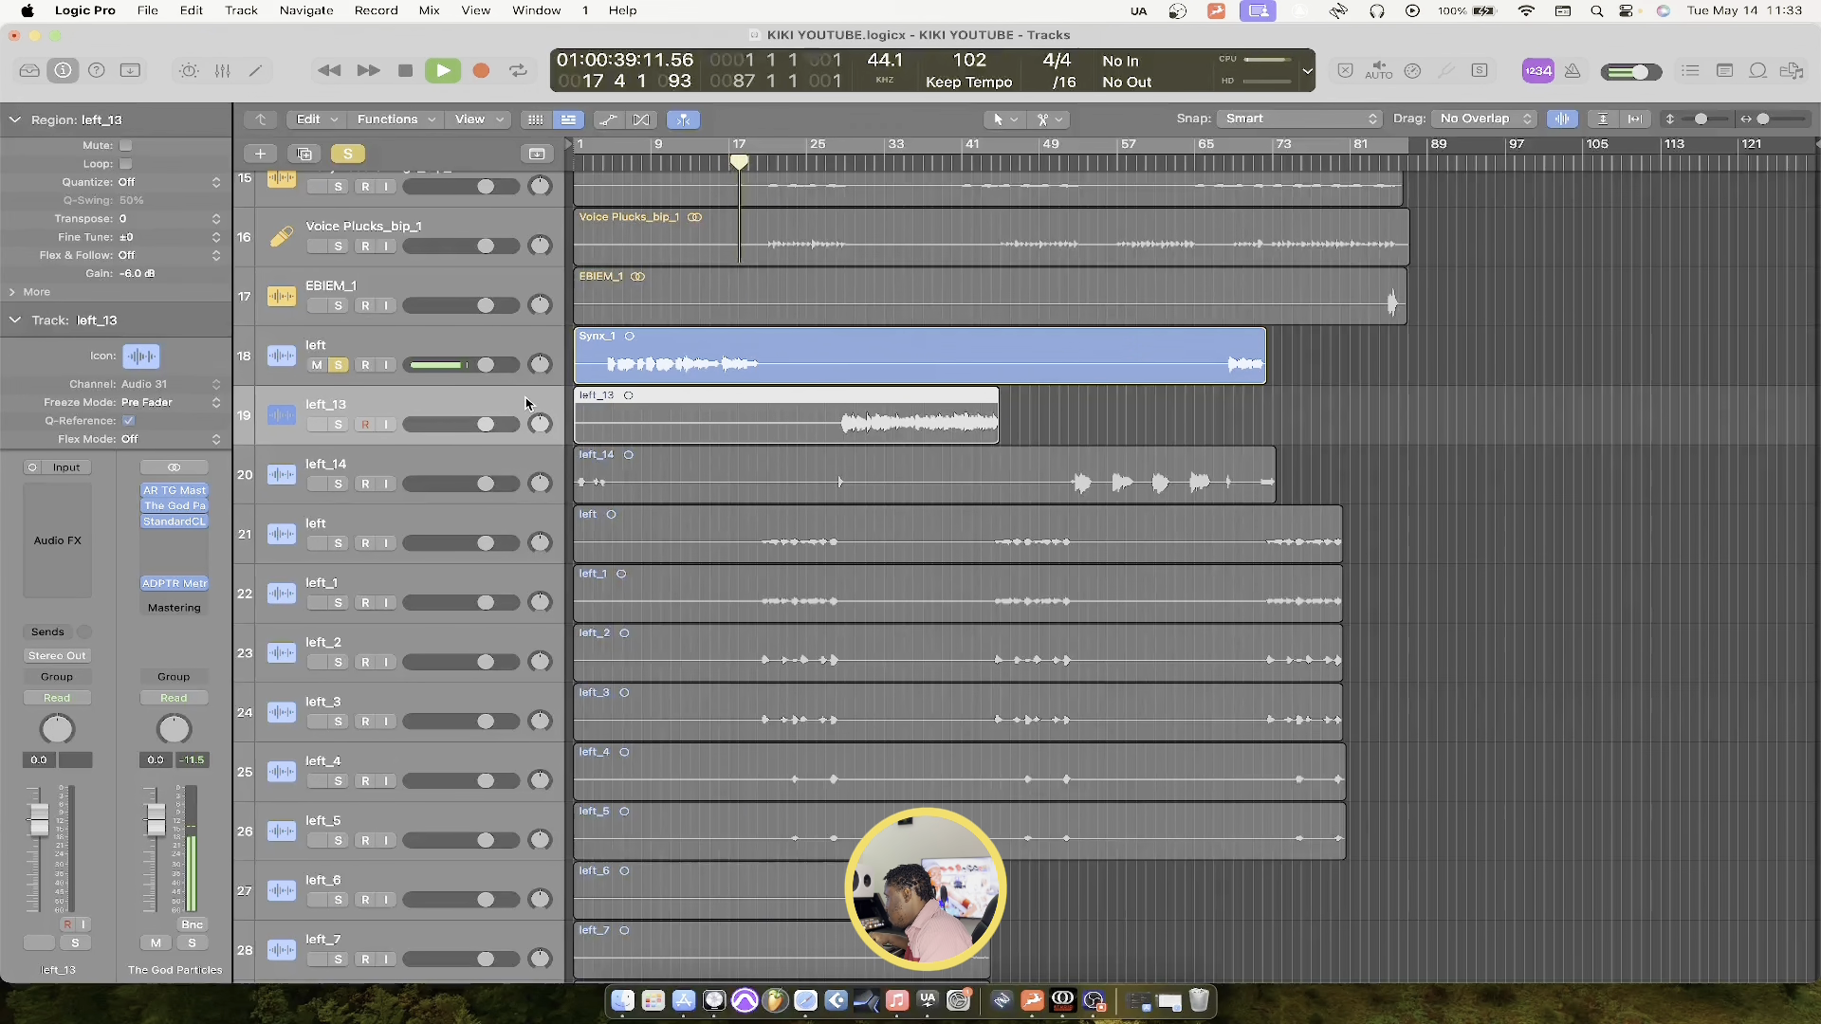
key(x)
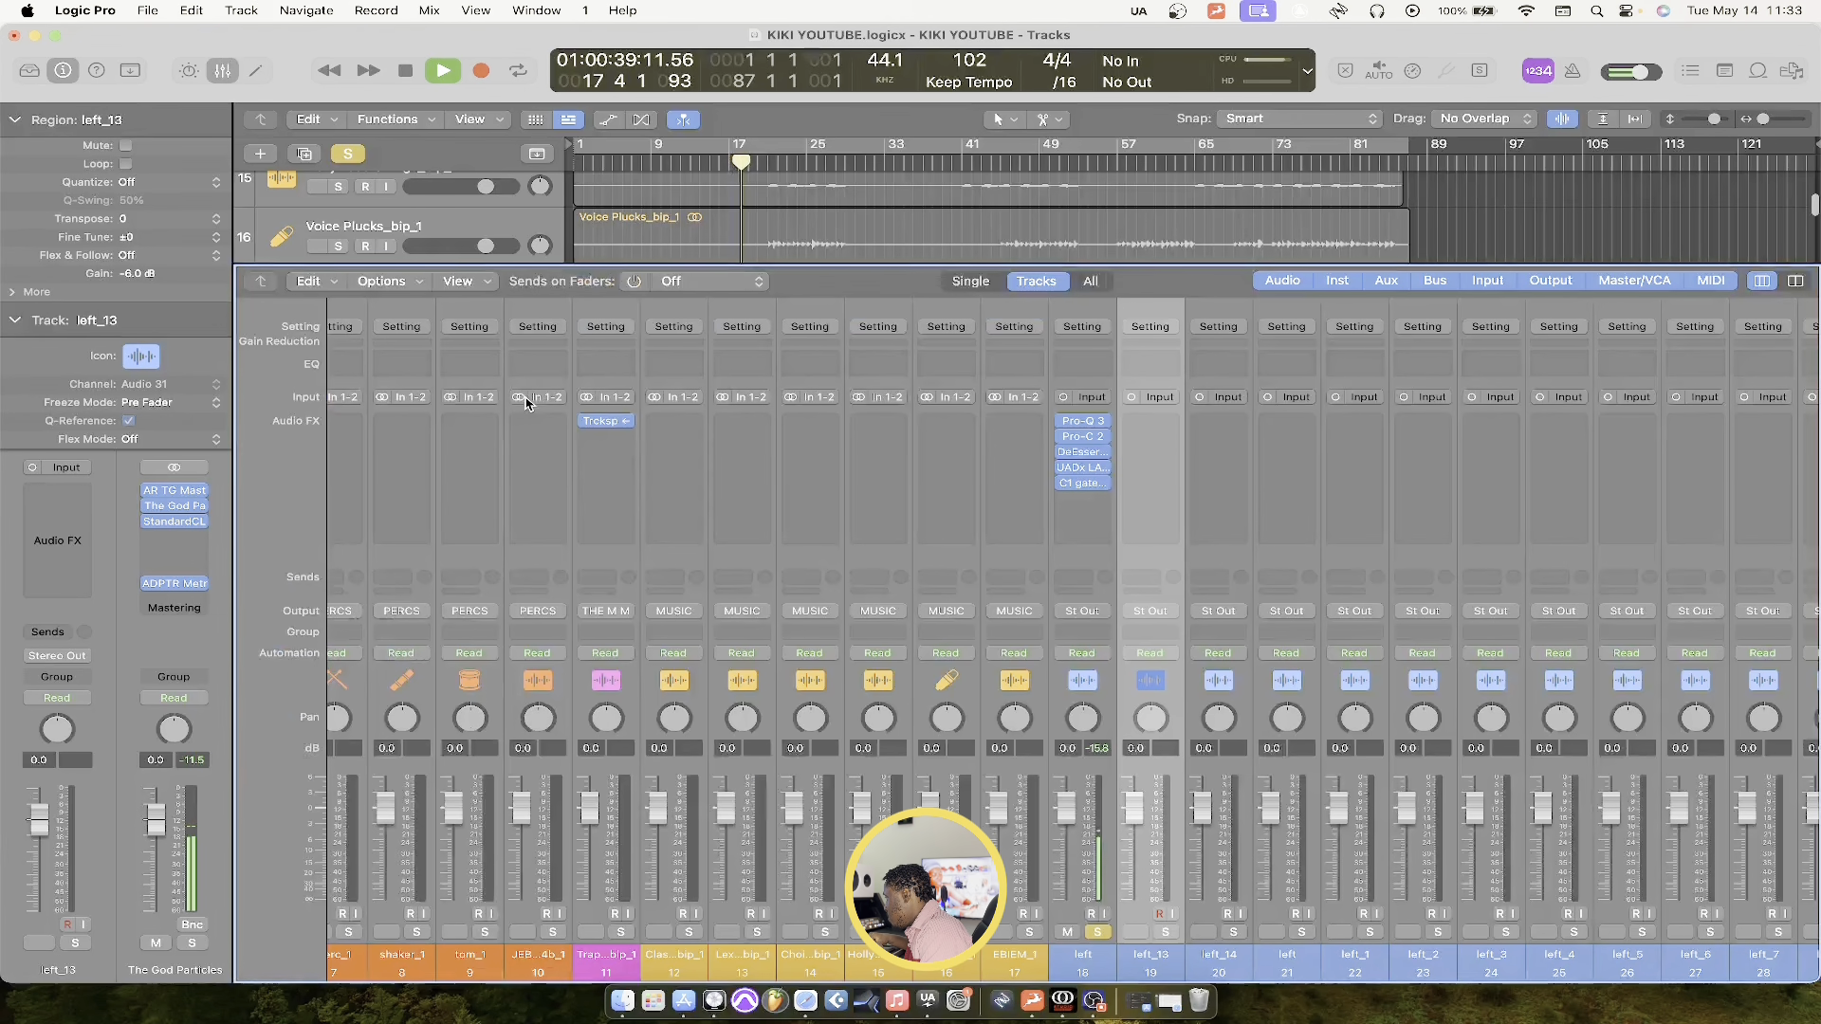
click(1094, 327)
click(1094, 331)
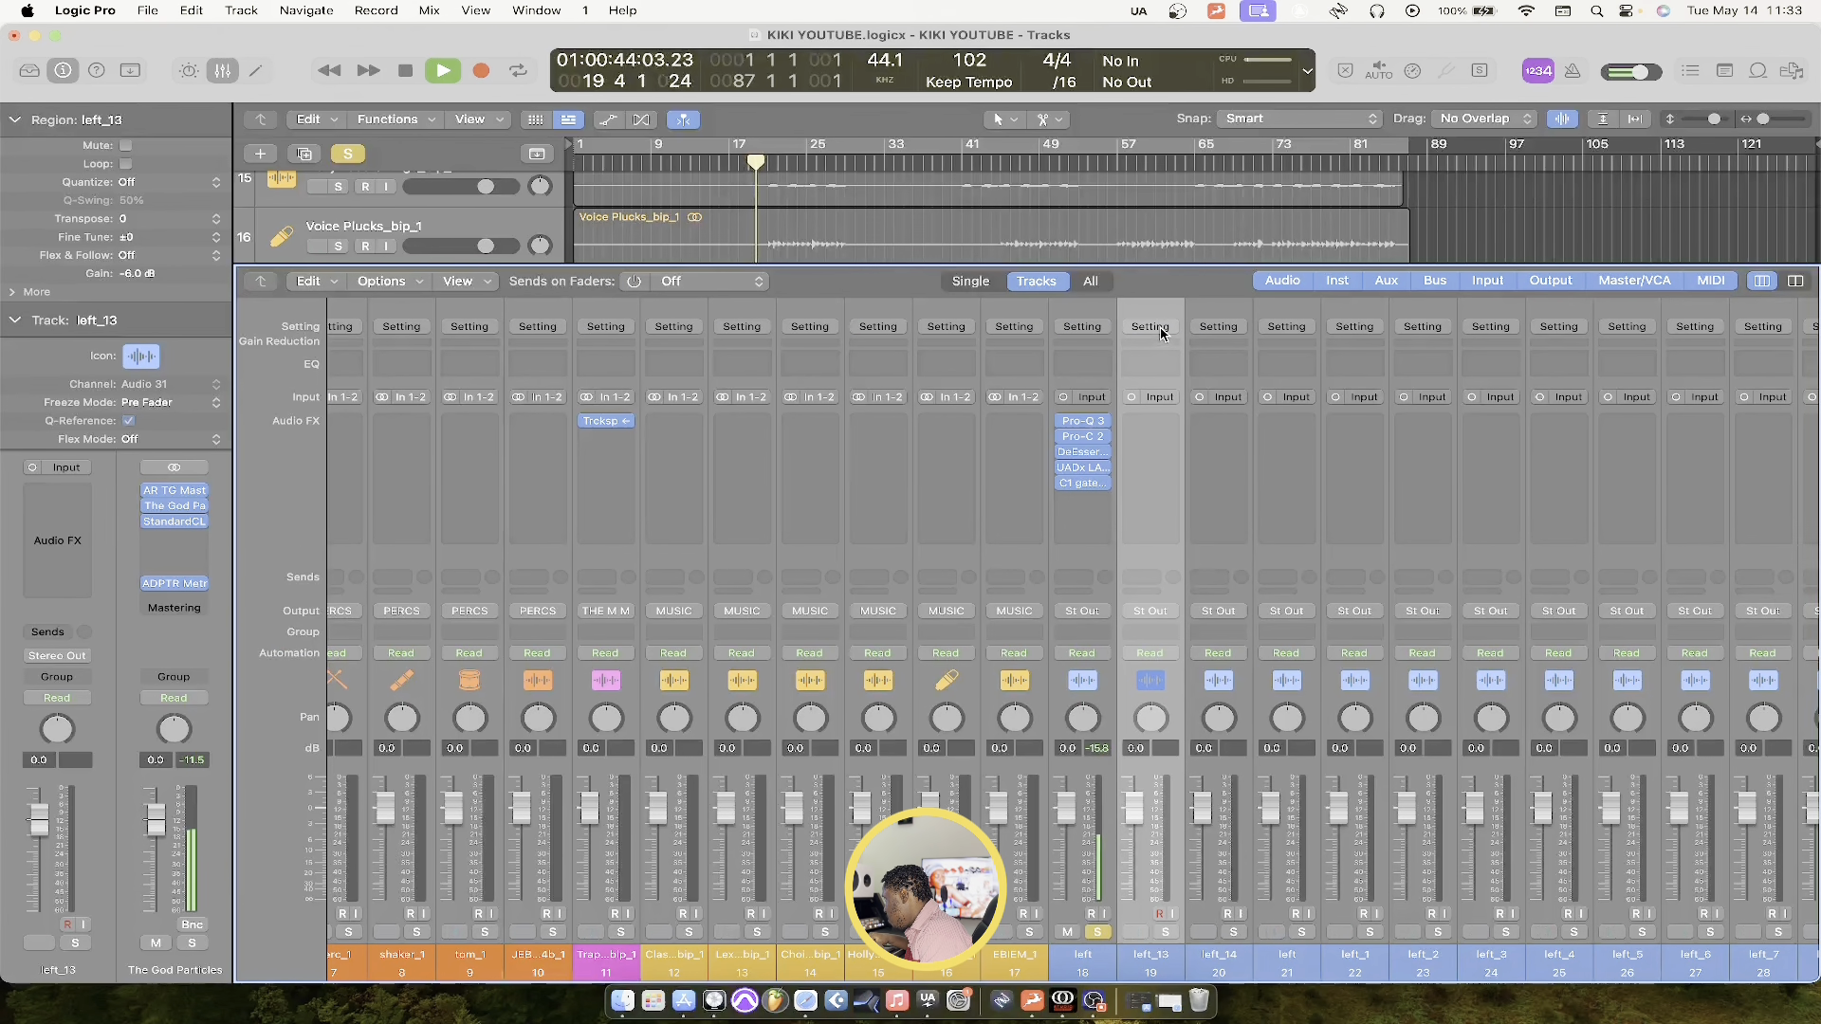
click(1160, 329)
click(1168, 374)
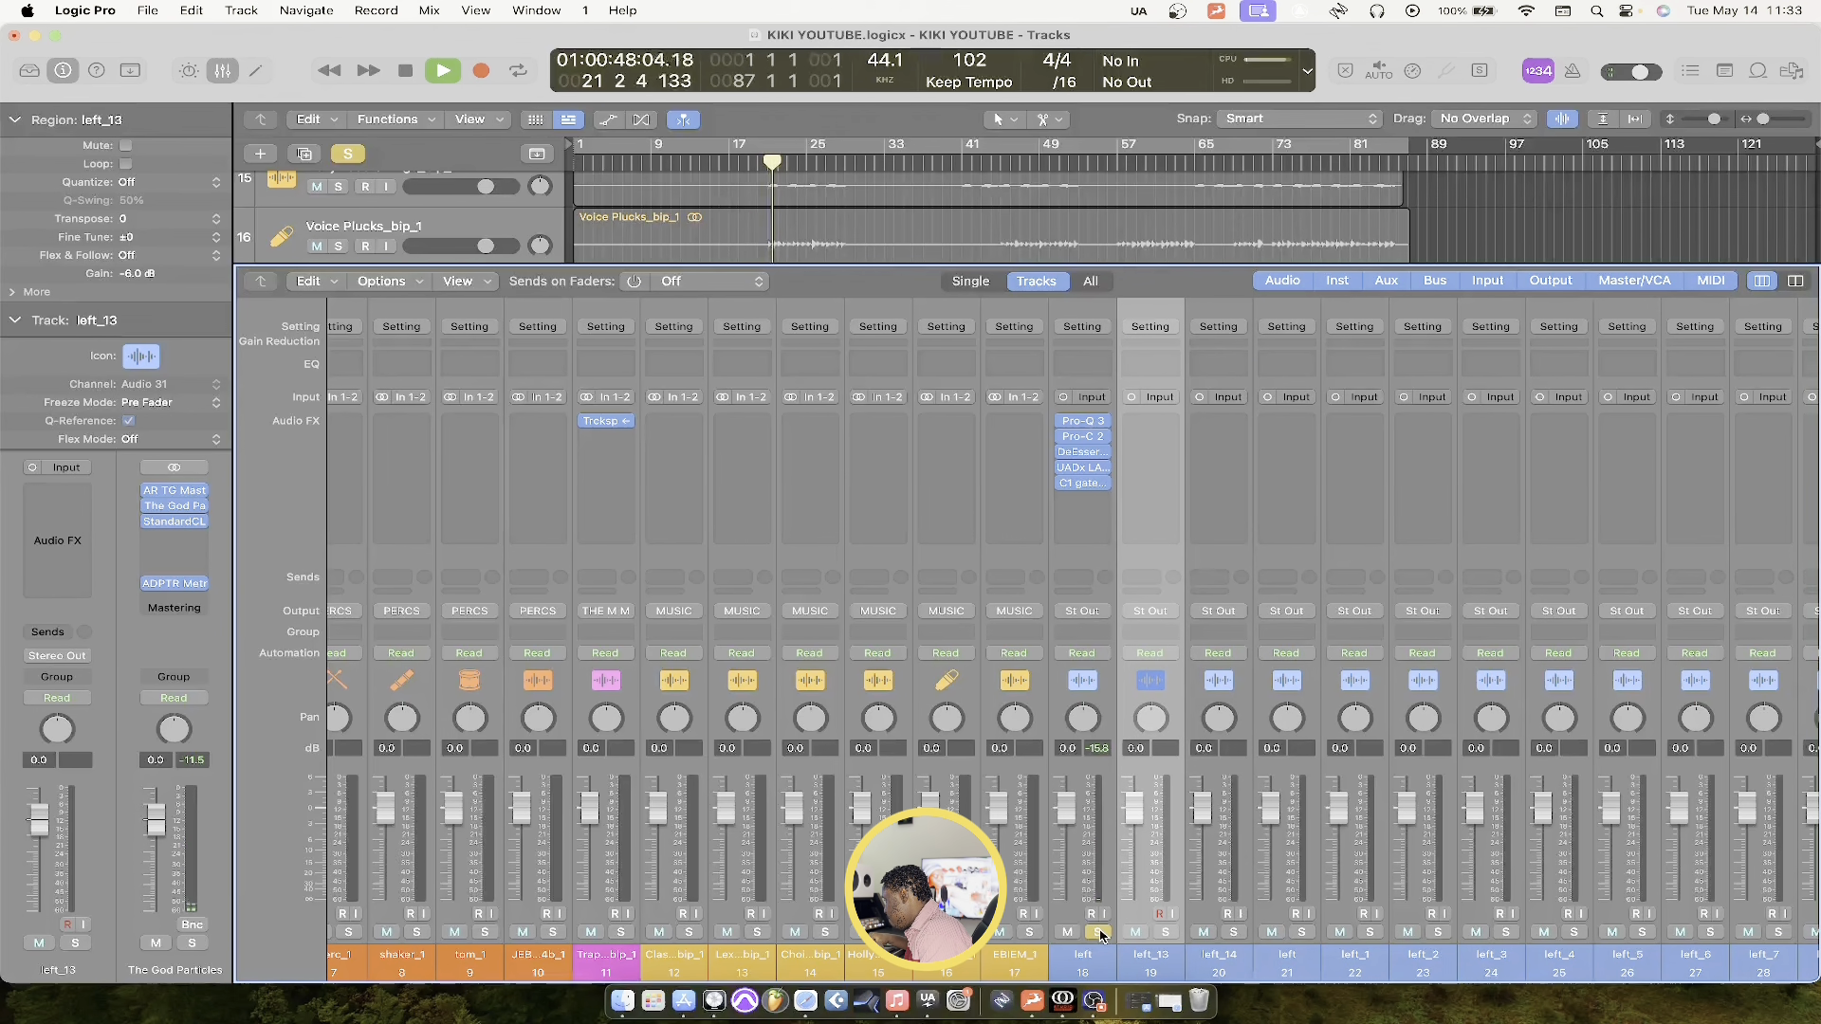
Close the mixer, stop playback and clear the lead vocal's solo
key(x)
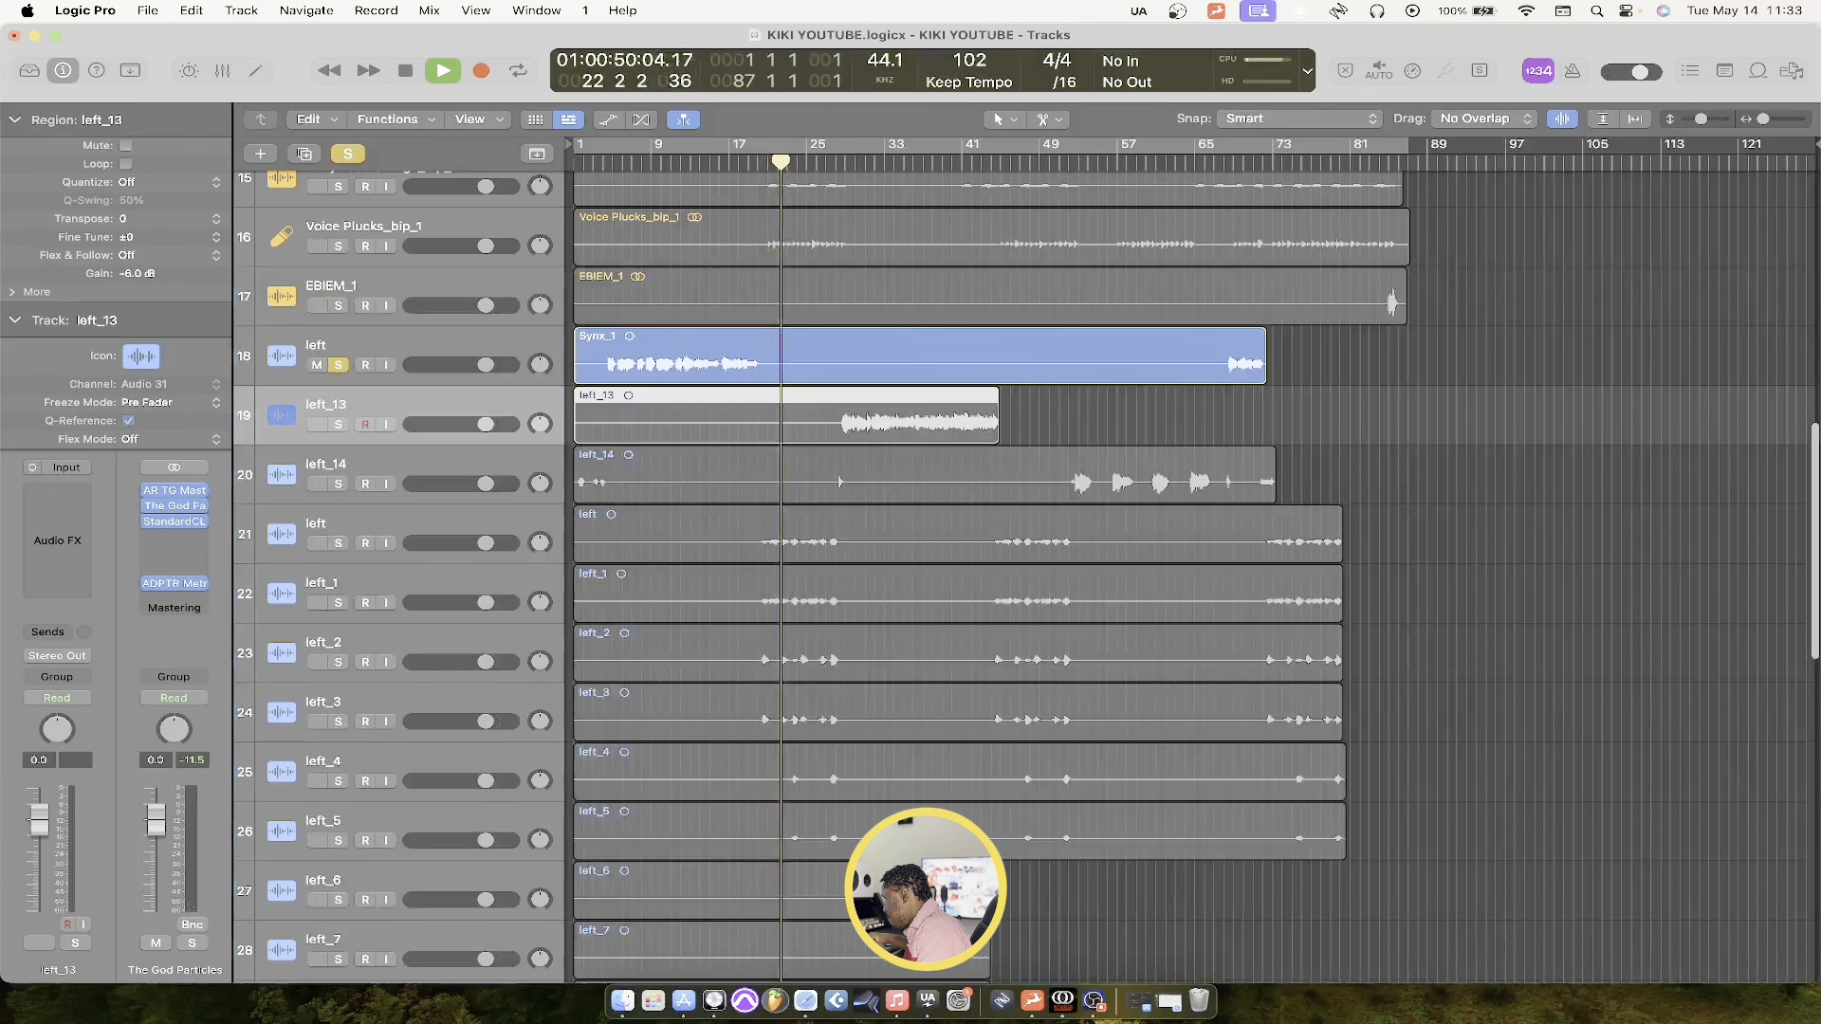
key(space)
click(345, 155)
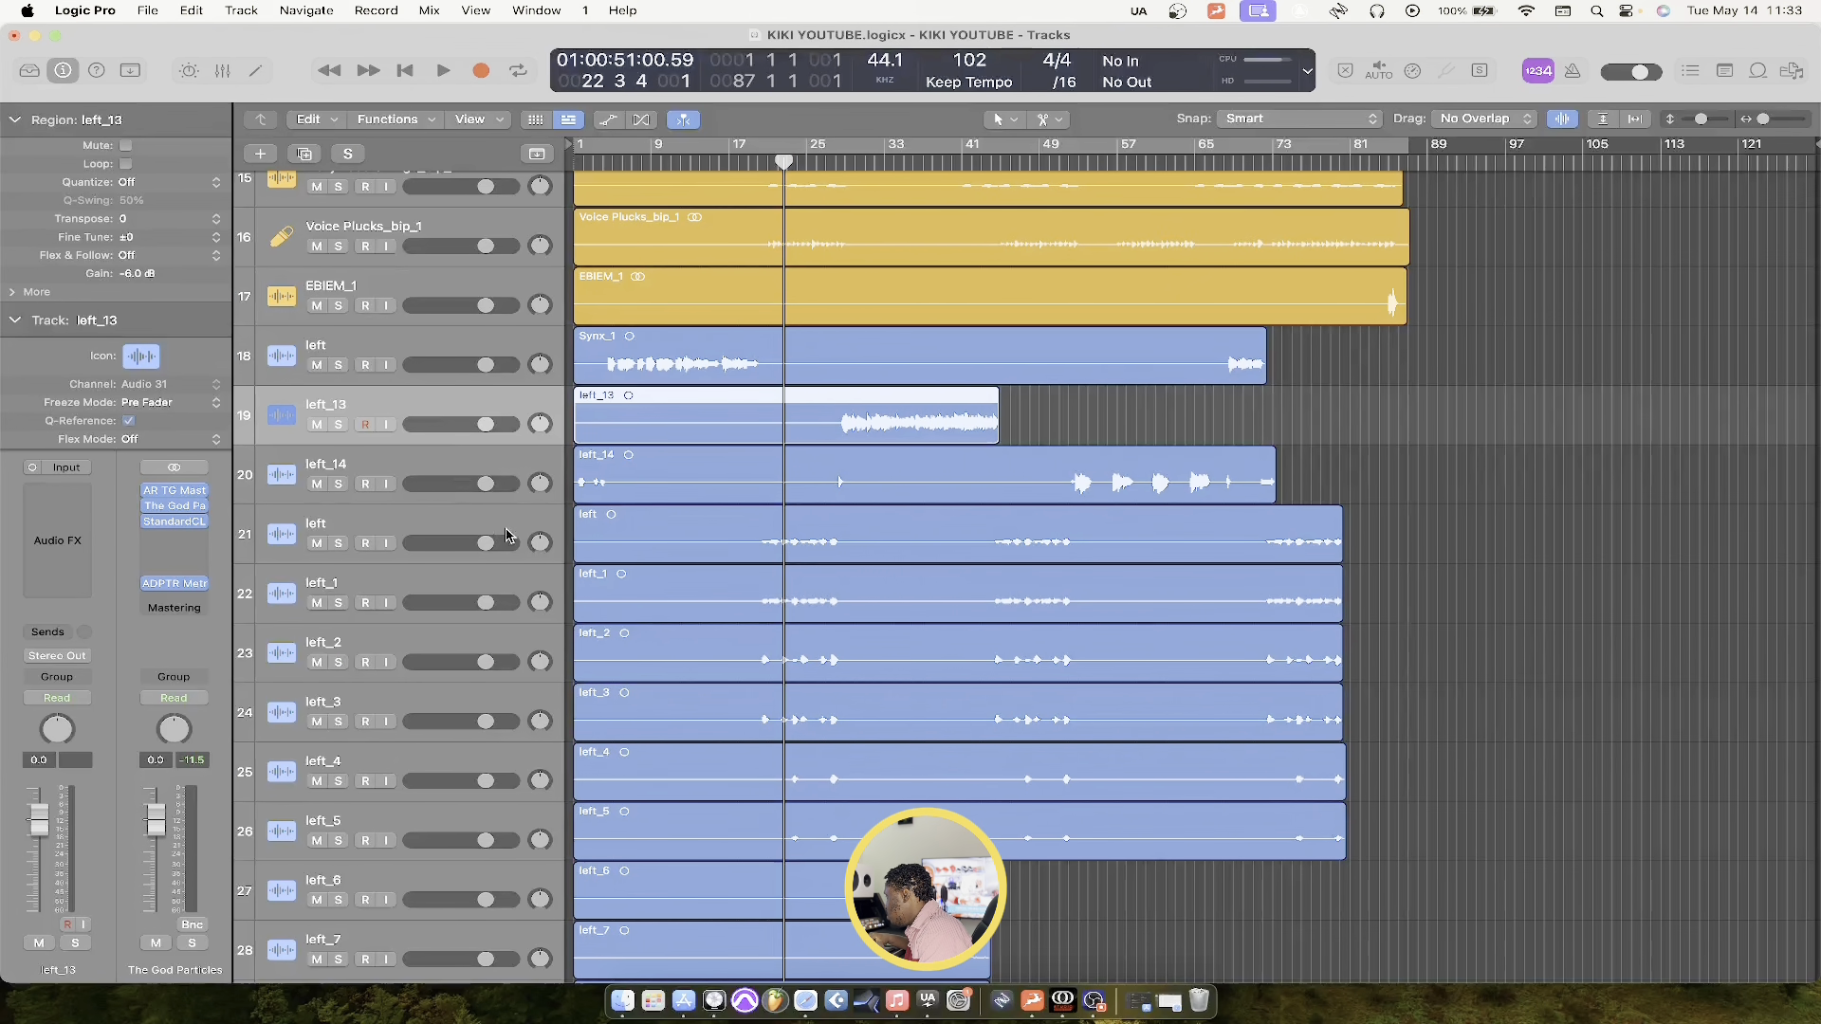
Select all backing vocal tracks from left on track 21 through left_12
scroll(507, 536, down, 10)
scroll(494, 560, up, 9)
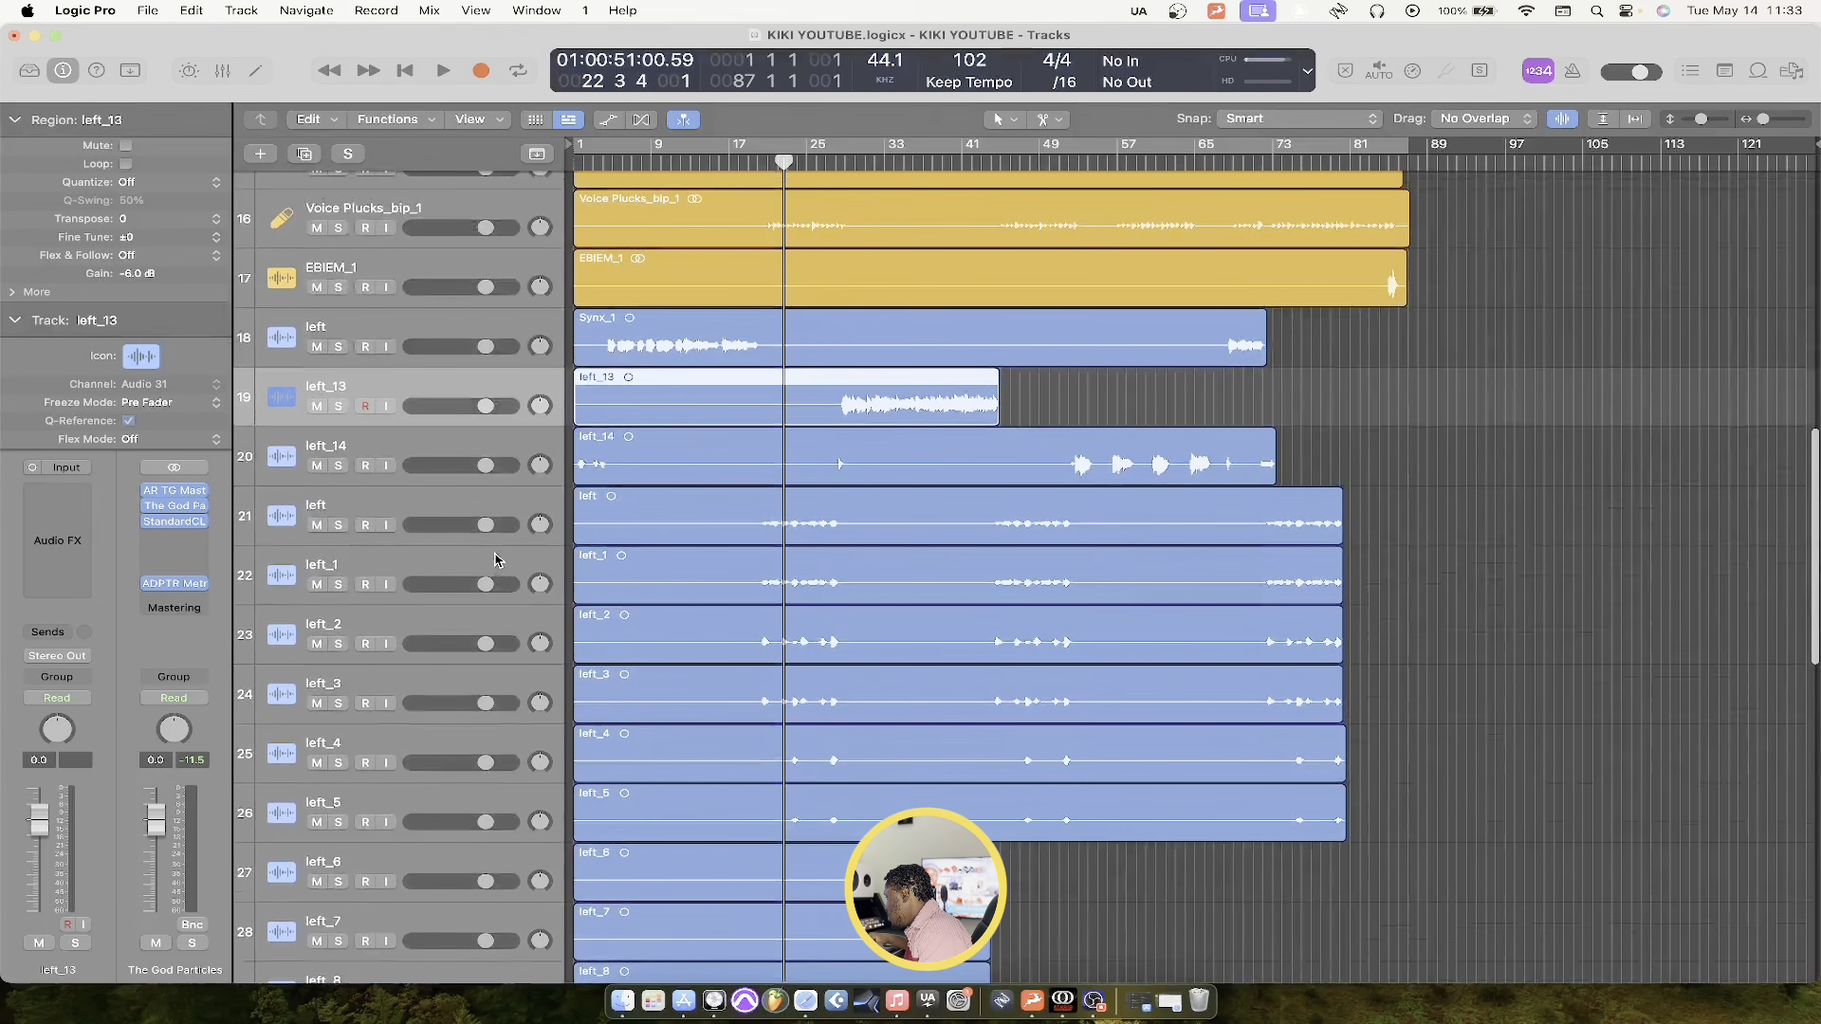
click(460, 513)
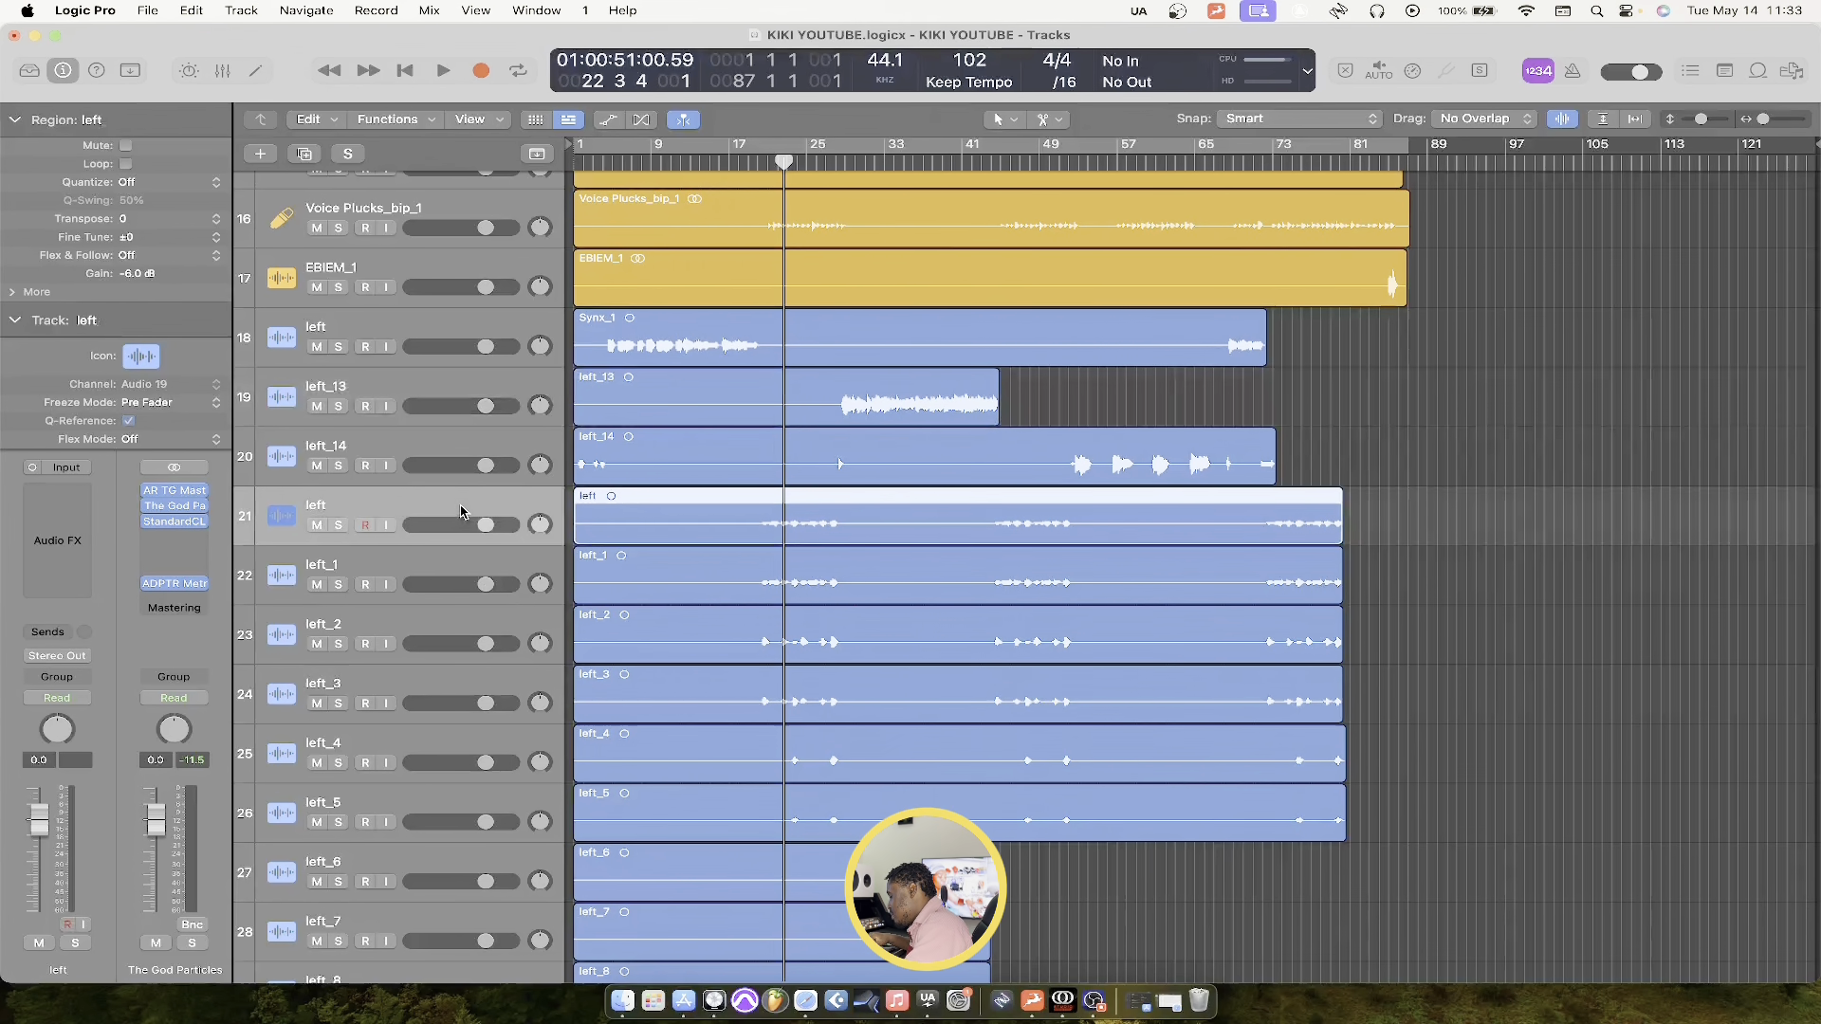
key(x)
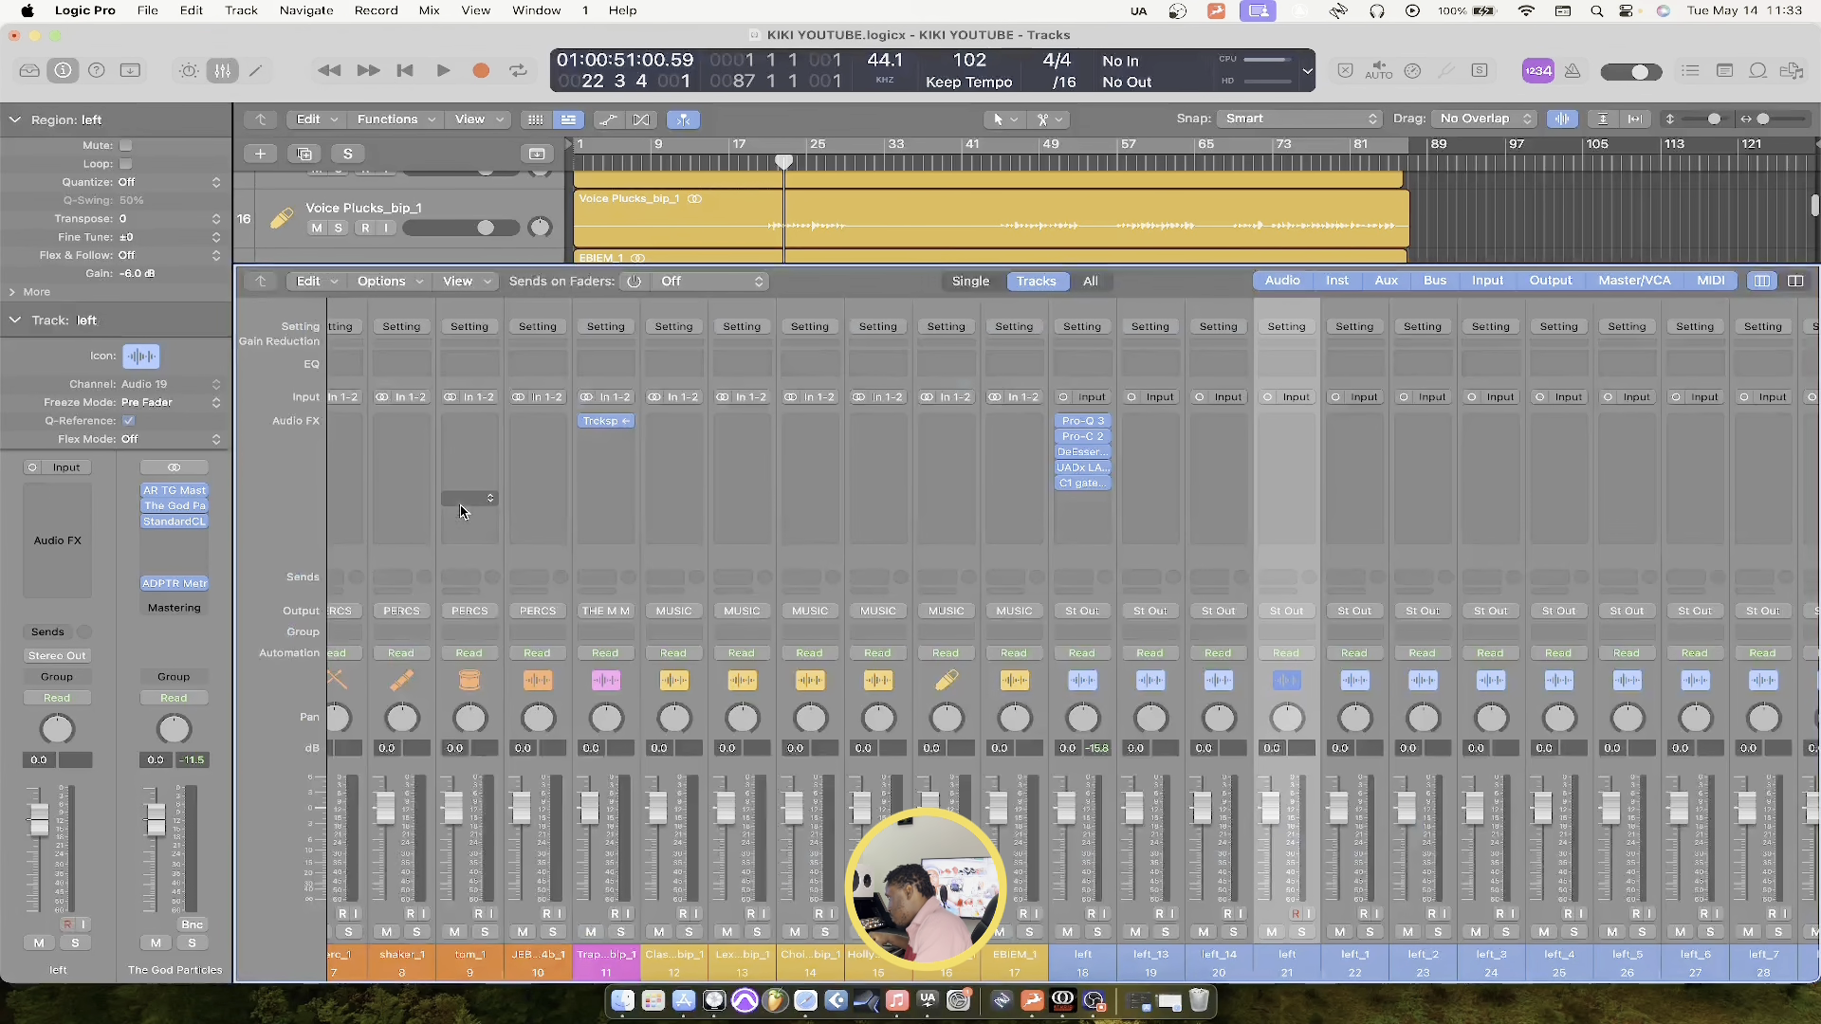
key(x)
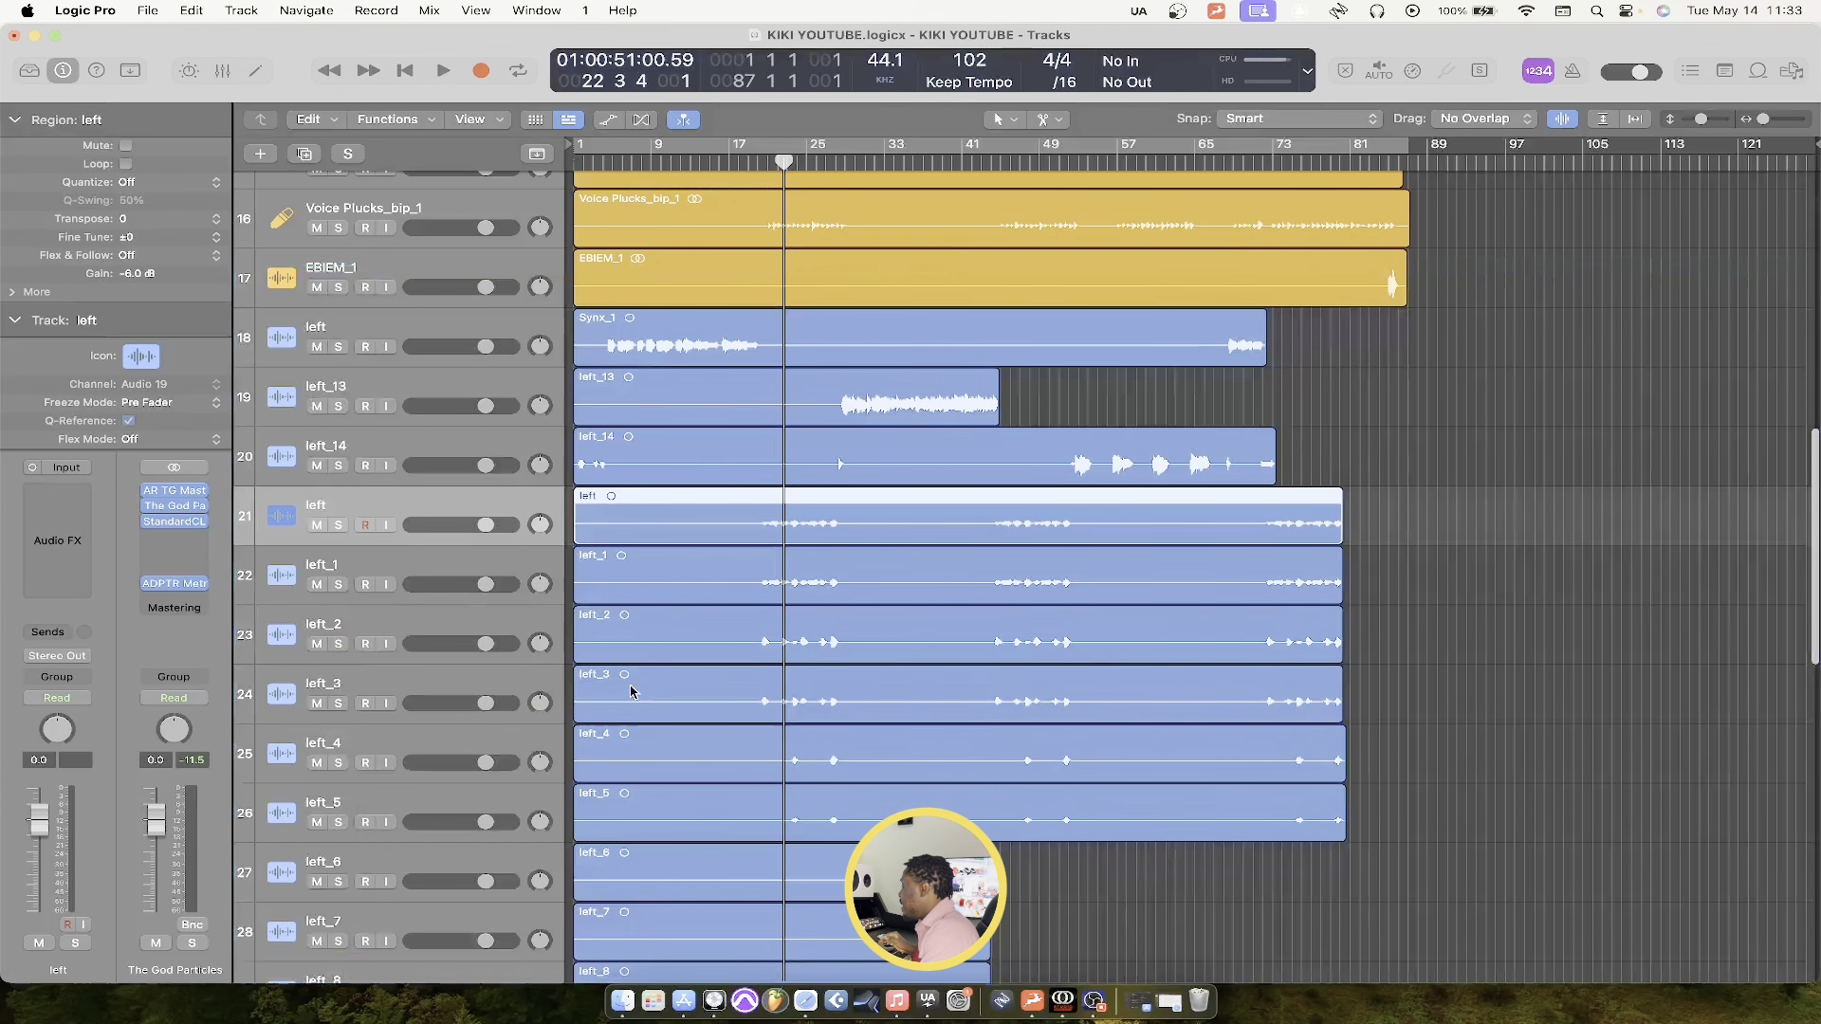
scroll(631, 691, down, 5)
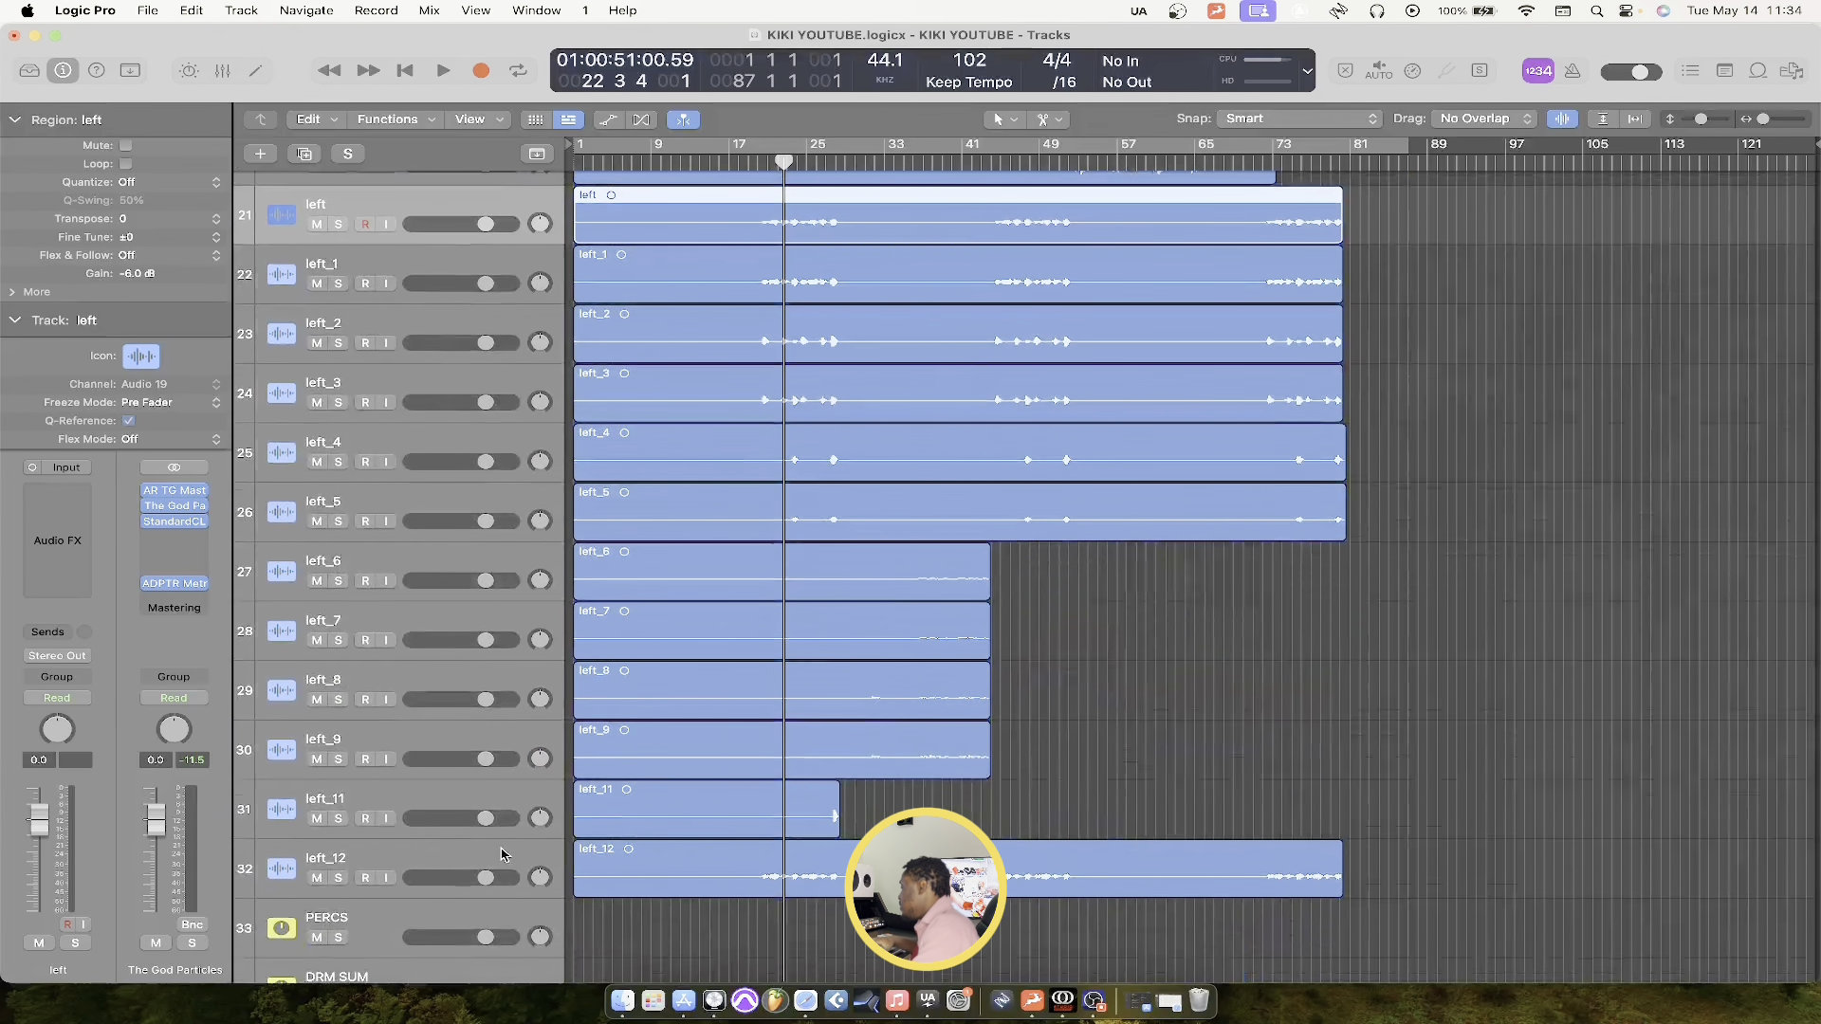
shift+click(503, 854)
scroll(532, 756, up, 3)
scroll(532, 756, down, 5)
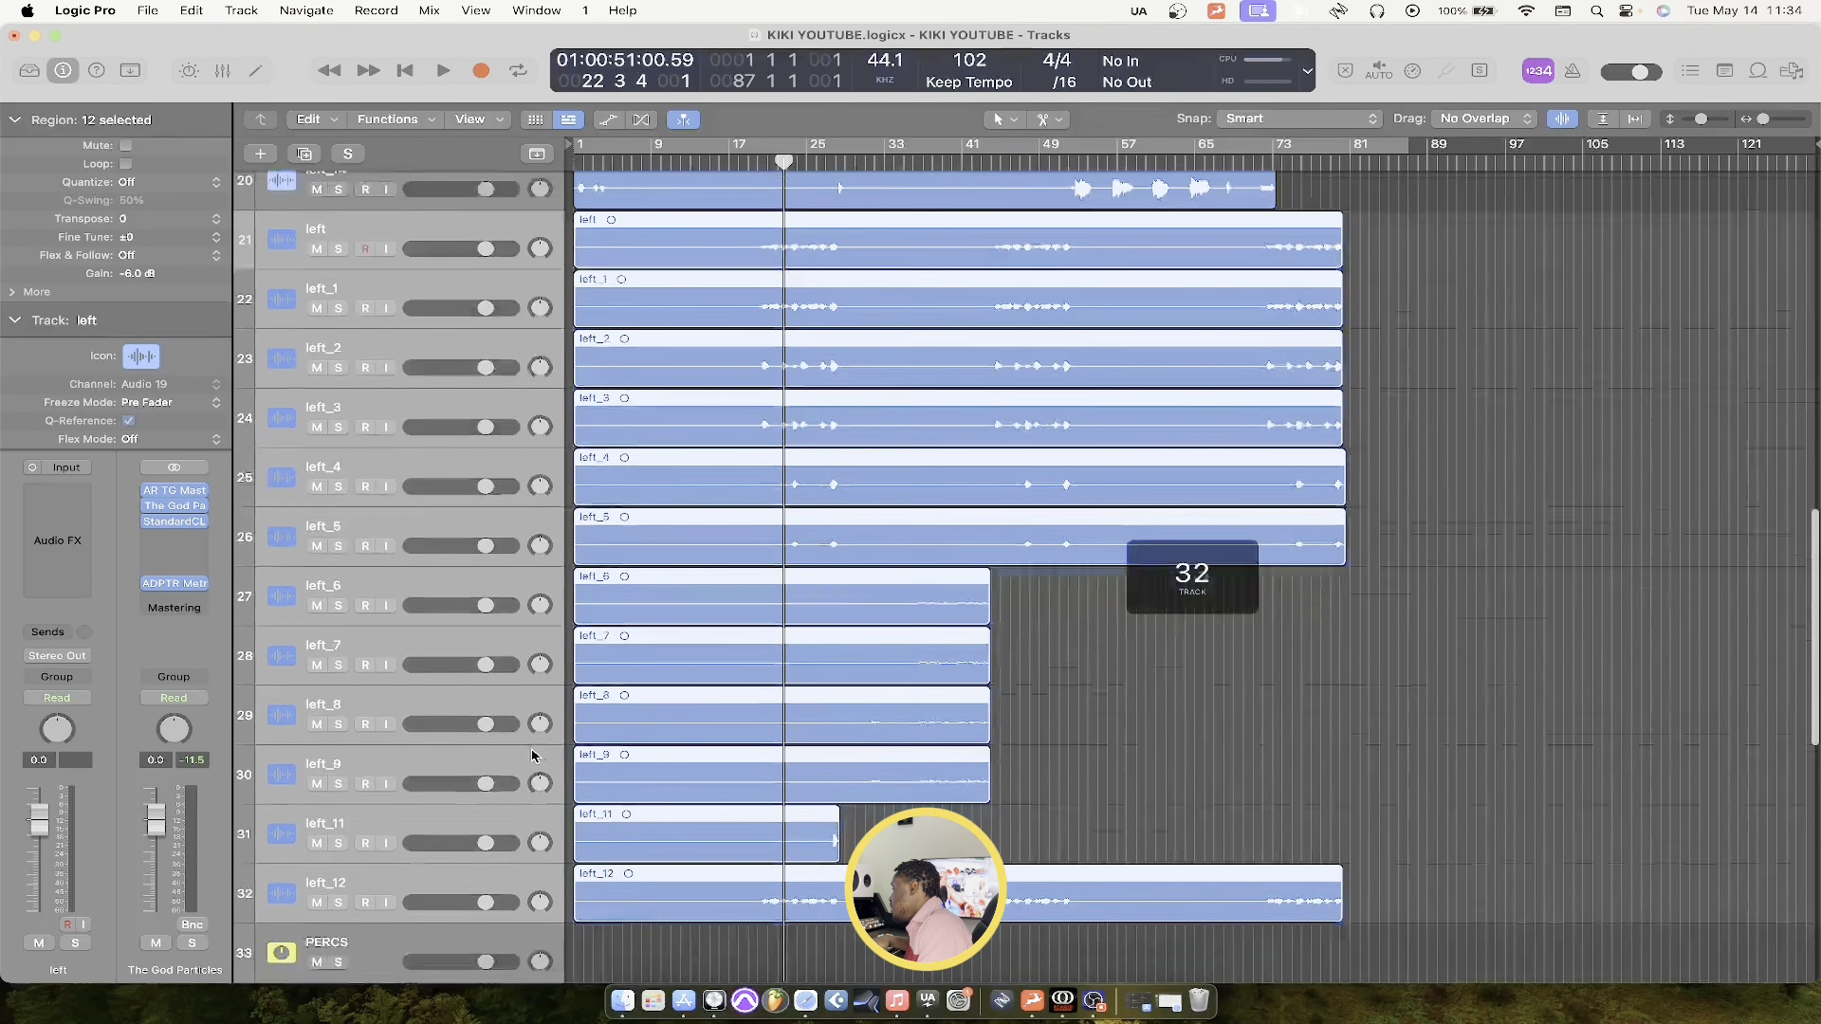
Move the left_12 track up so it sits directly below left_1
drag(501, 763, 517, 341)
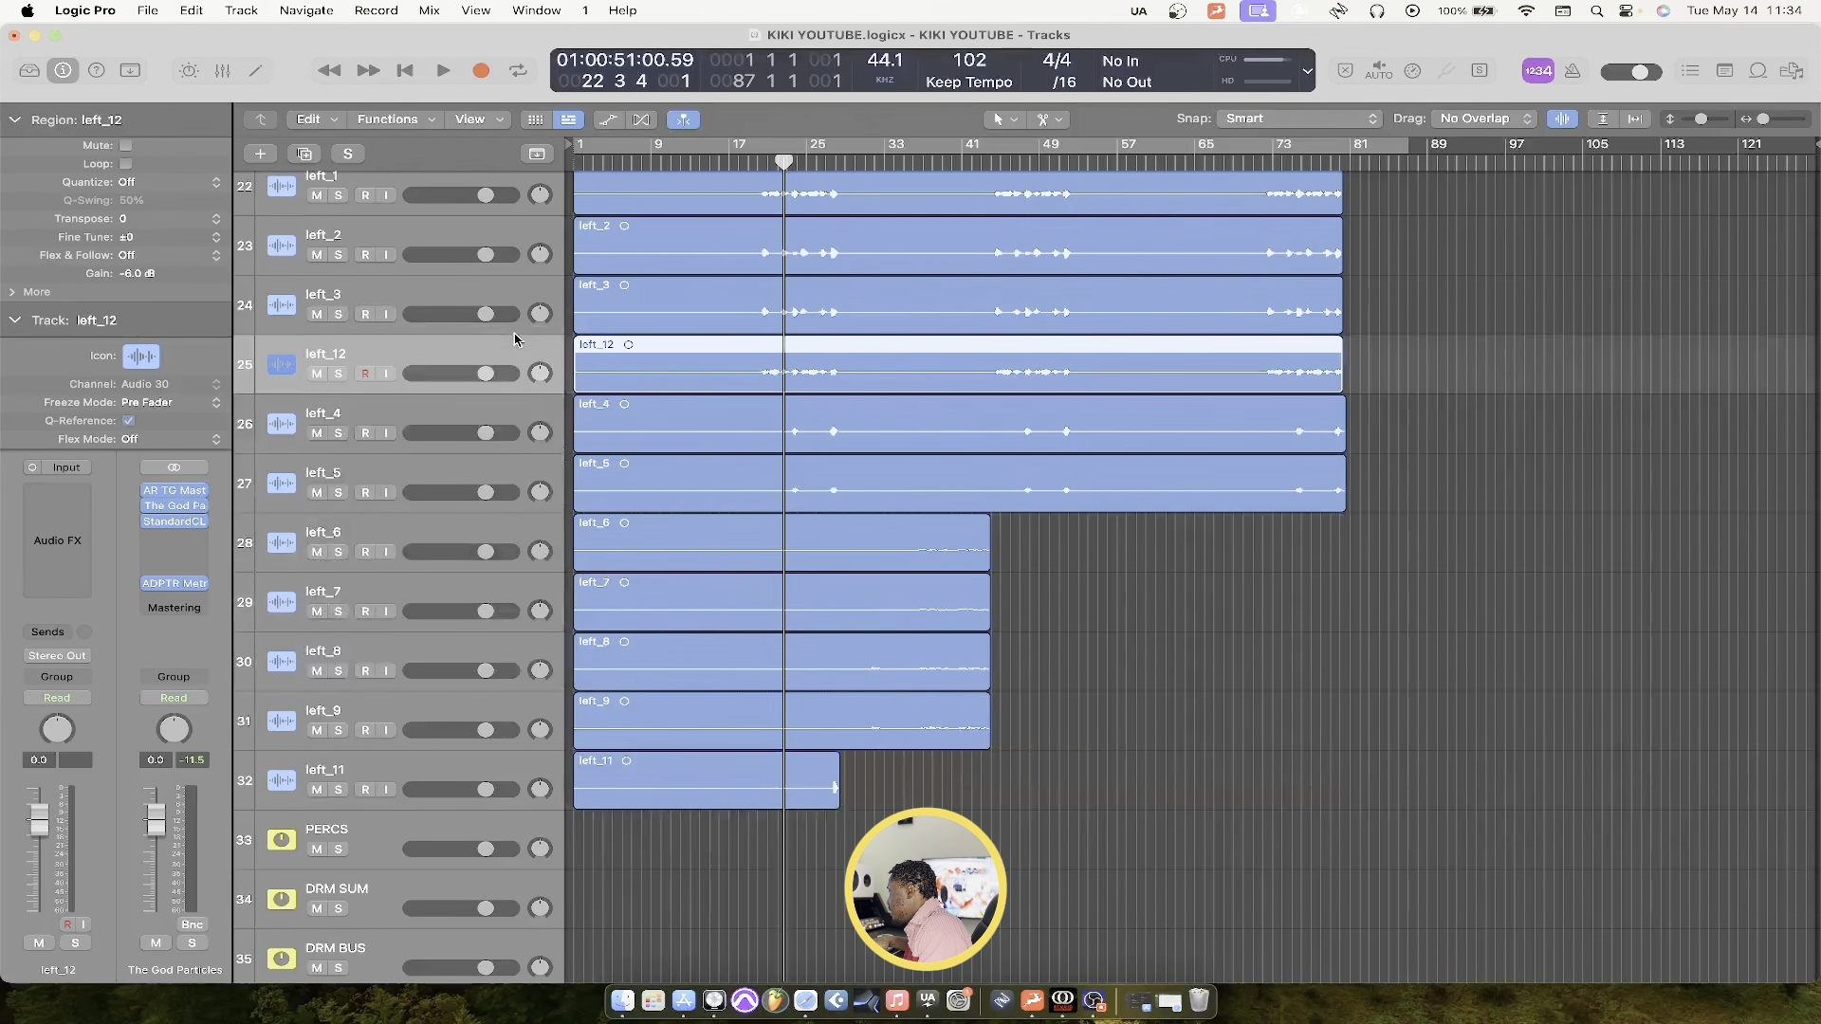
scroll(516, 468, up, 3)
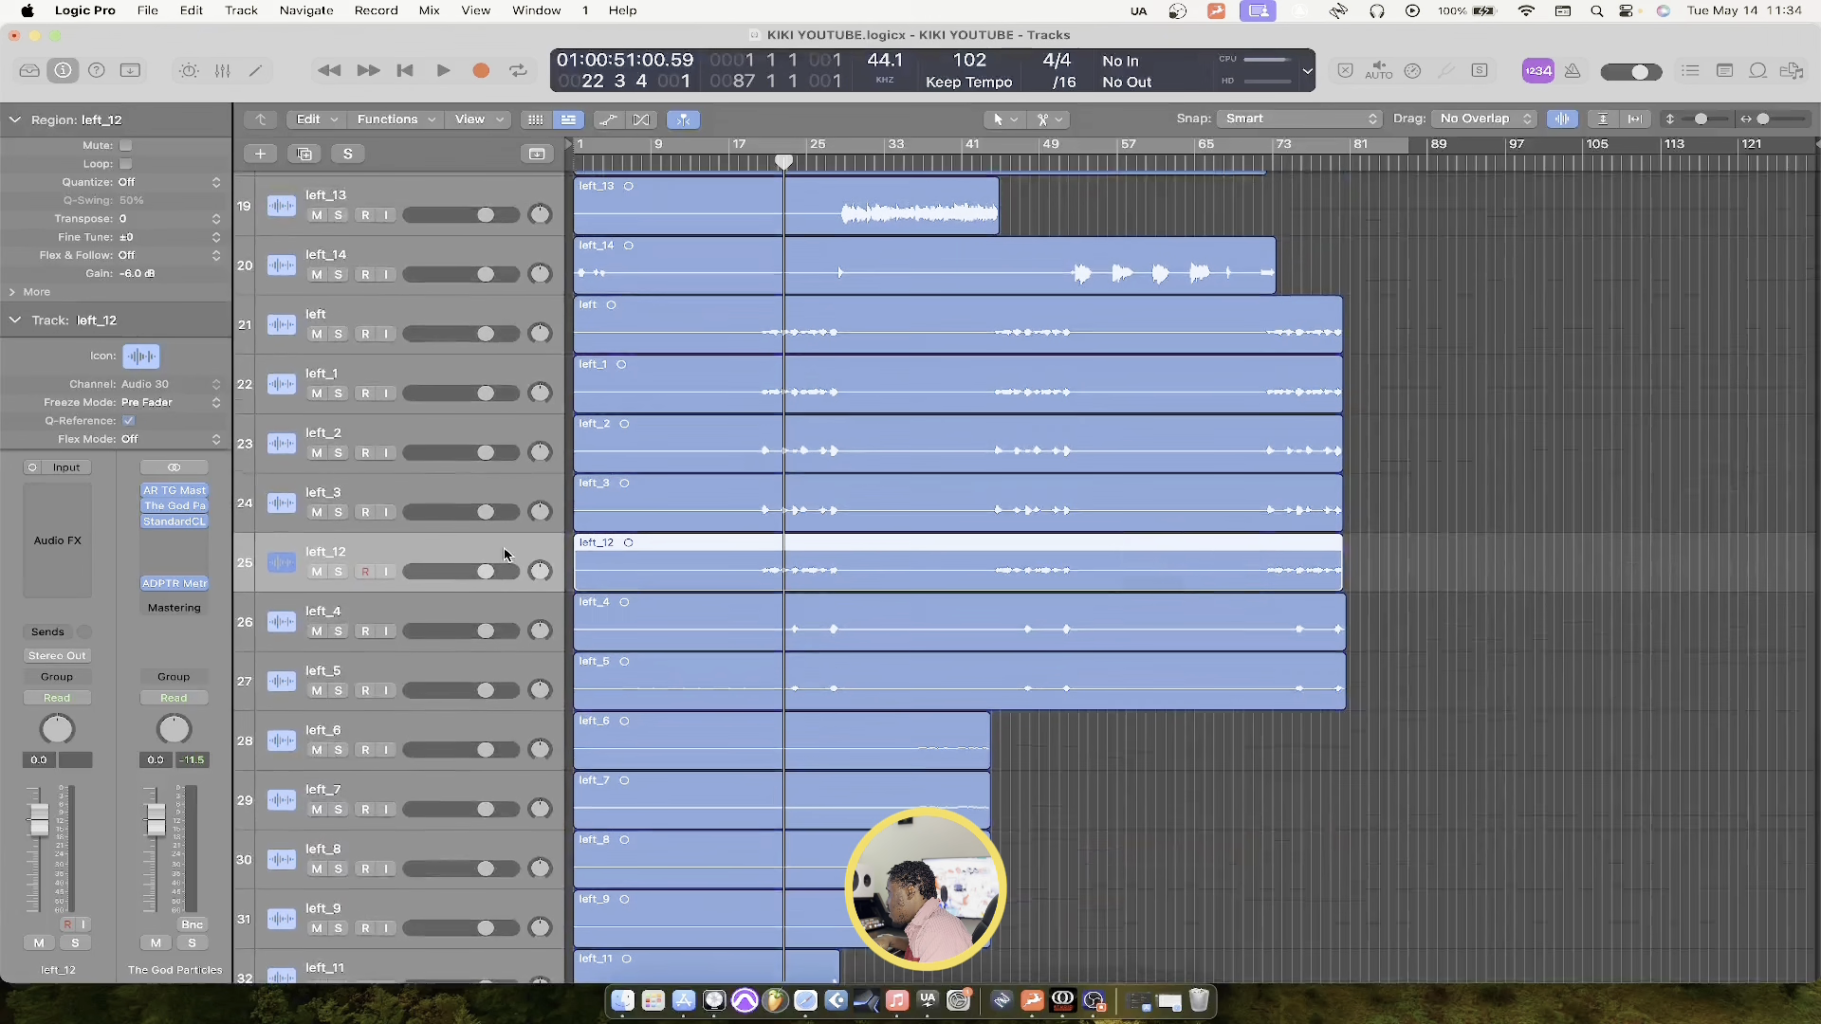
drag(505, 554, 510, 422)
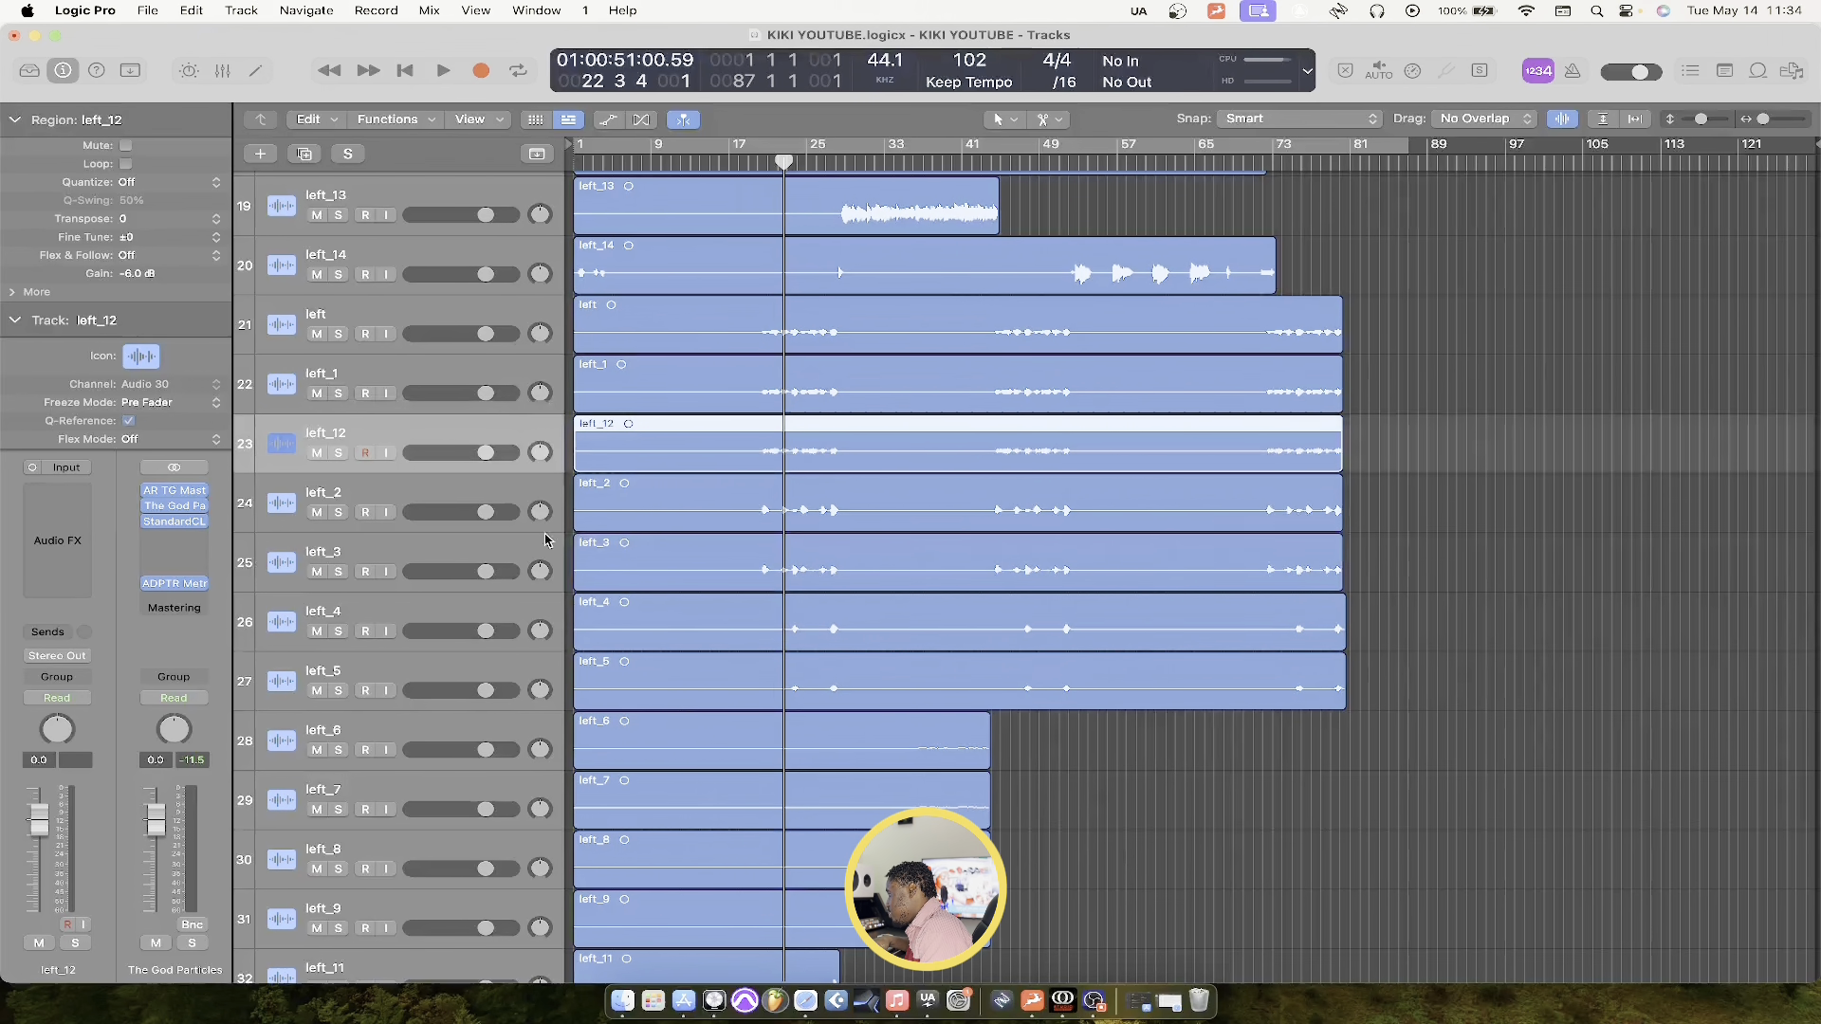
Select the backing tracks from left_11 up to left on track 21 and check their channel strips in the mixer
scroll(545, 539, down, 1)
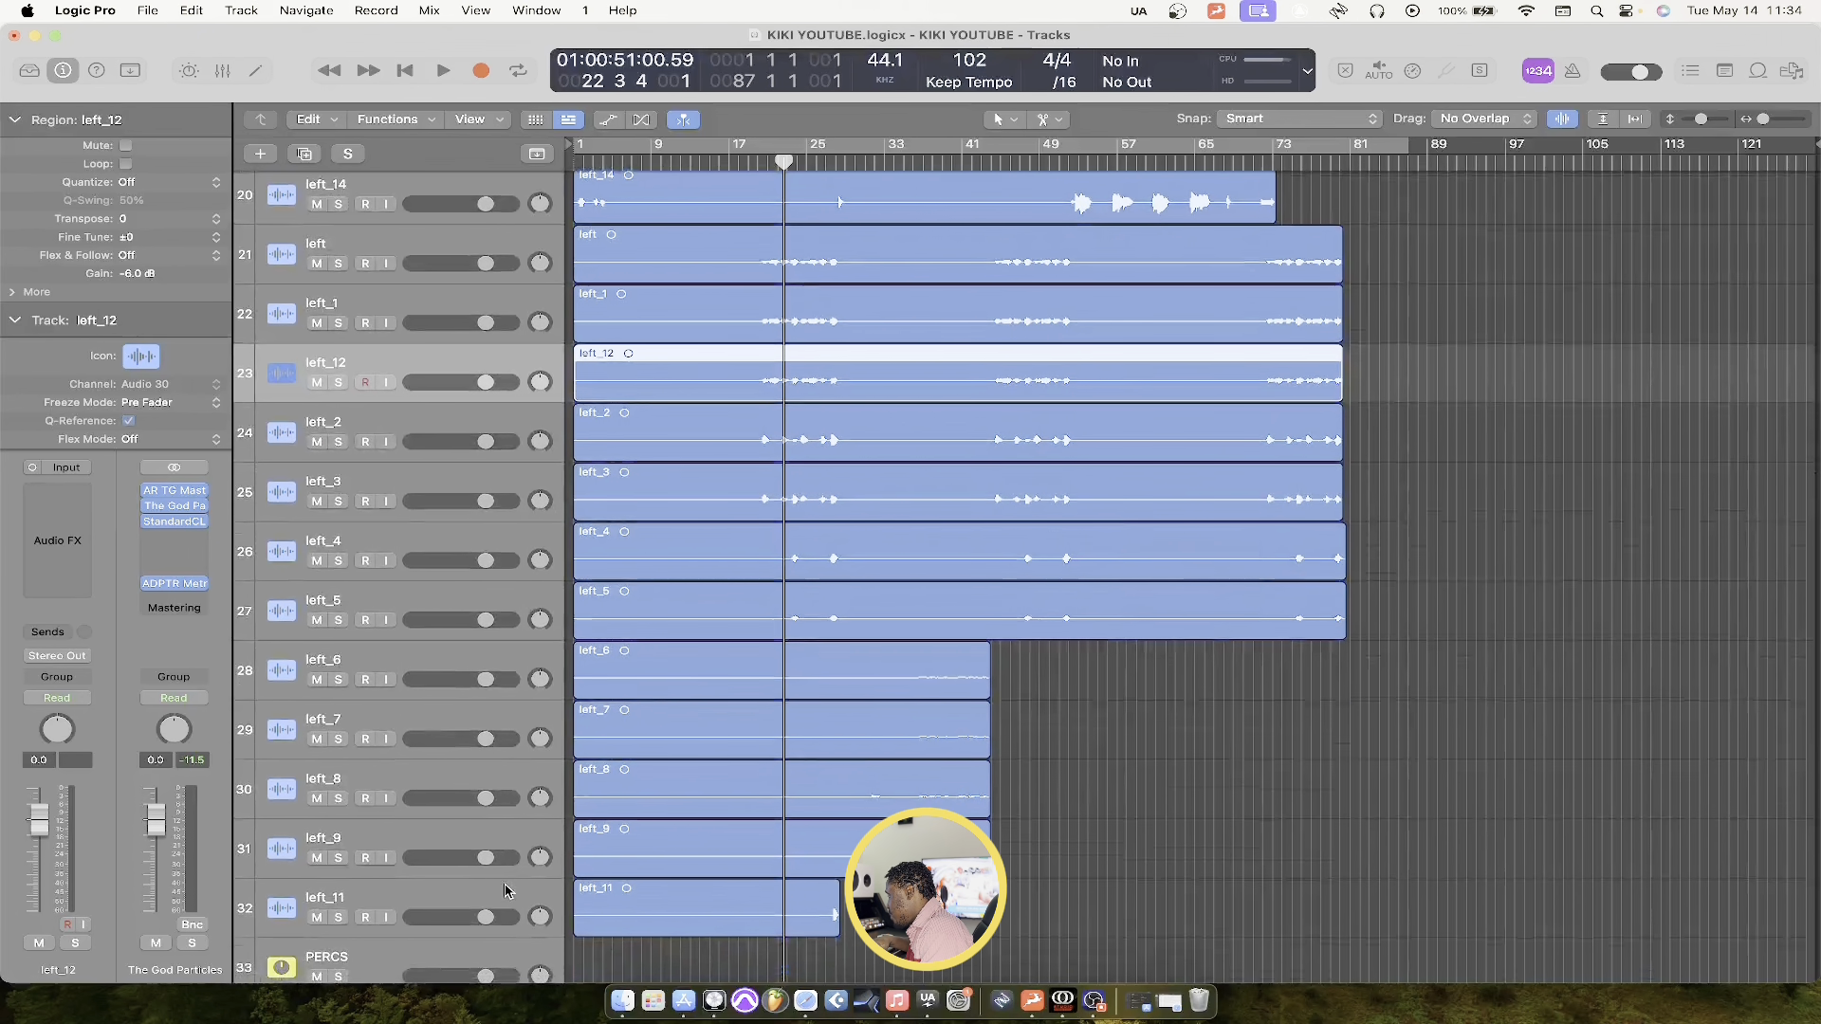
click(505, 896)
scroll(493, 465, up, 3)
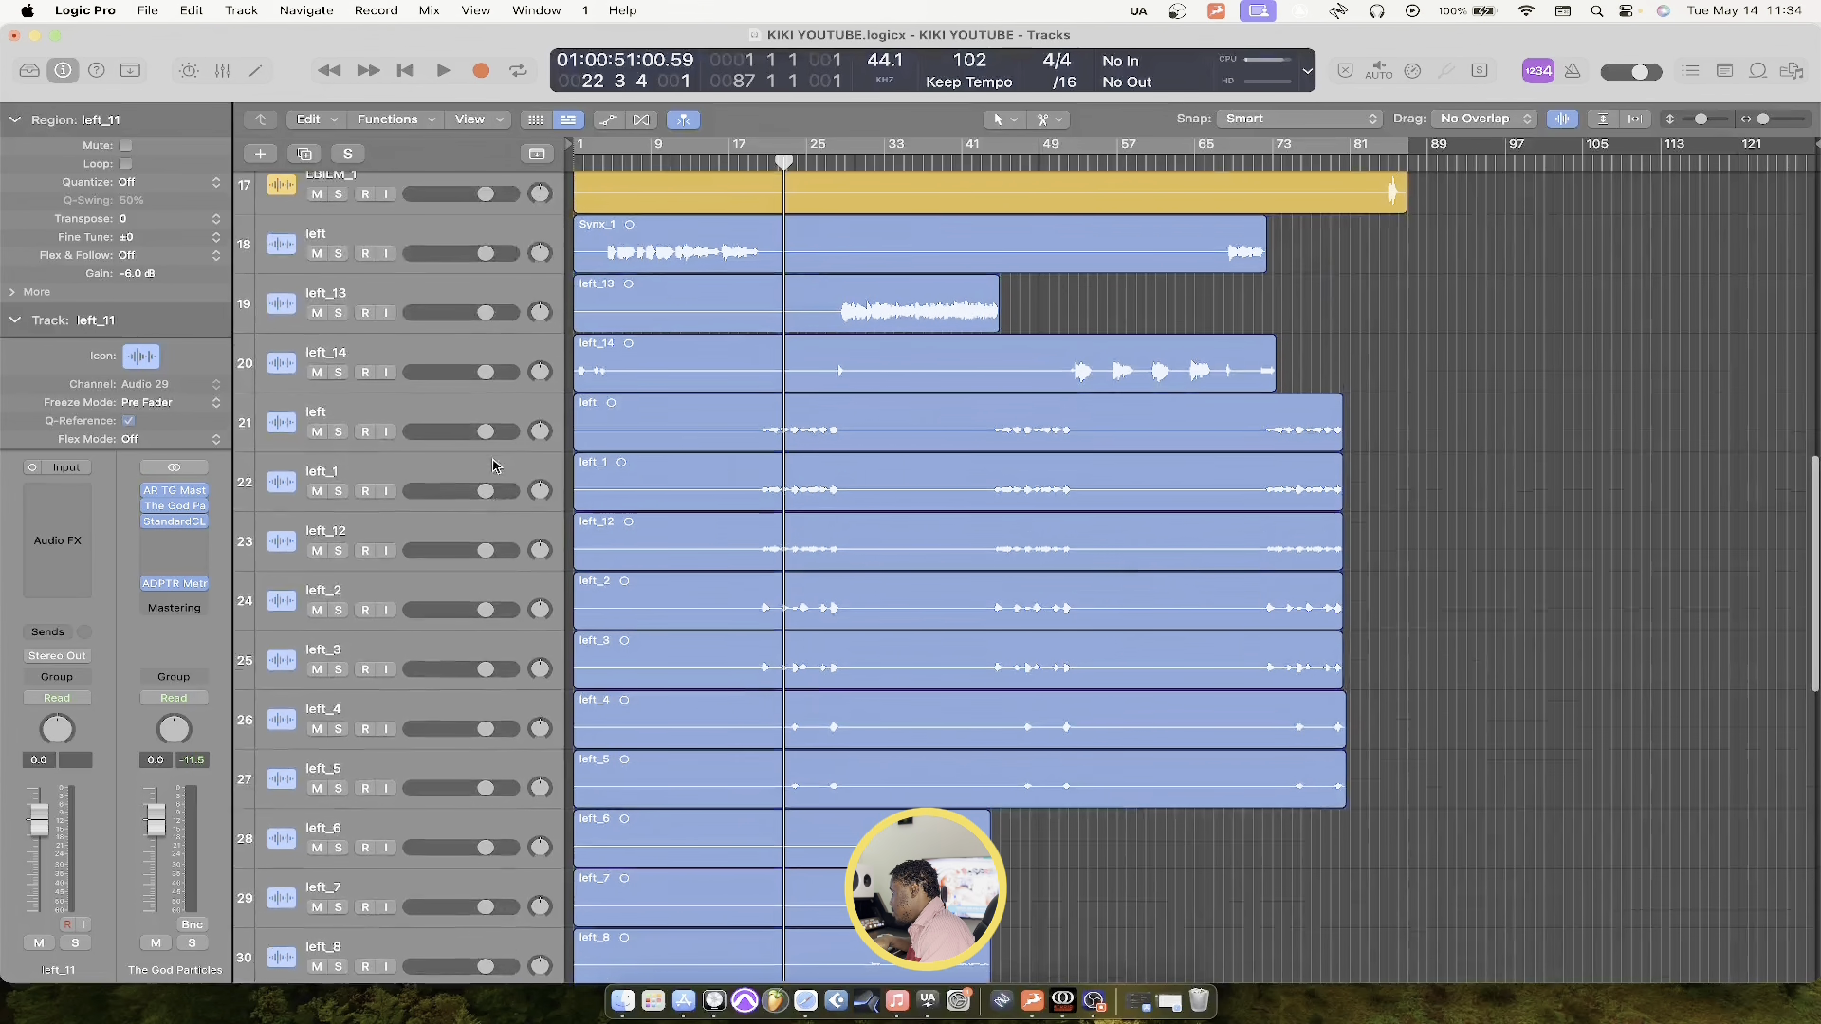
shift+click(485, 412)
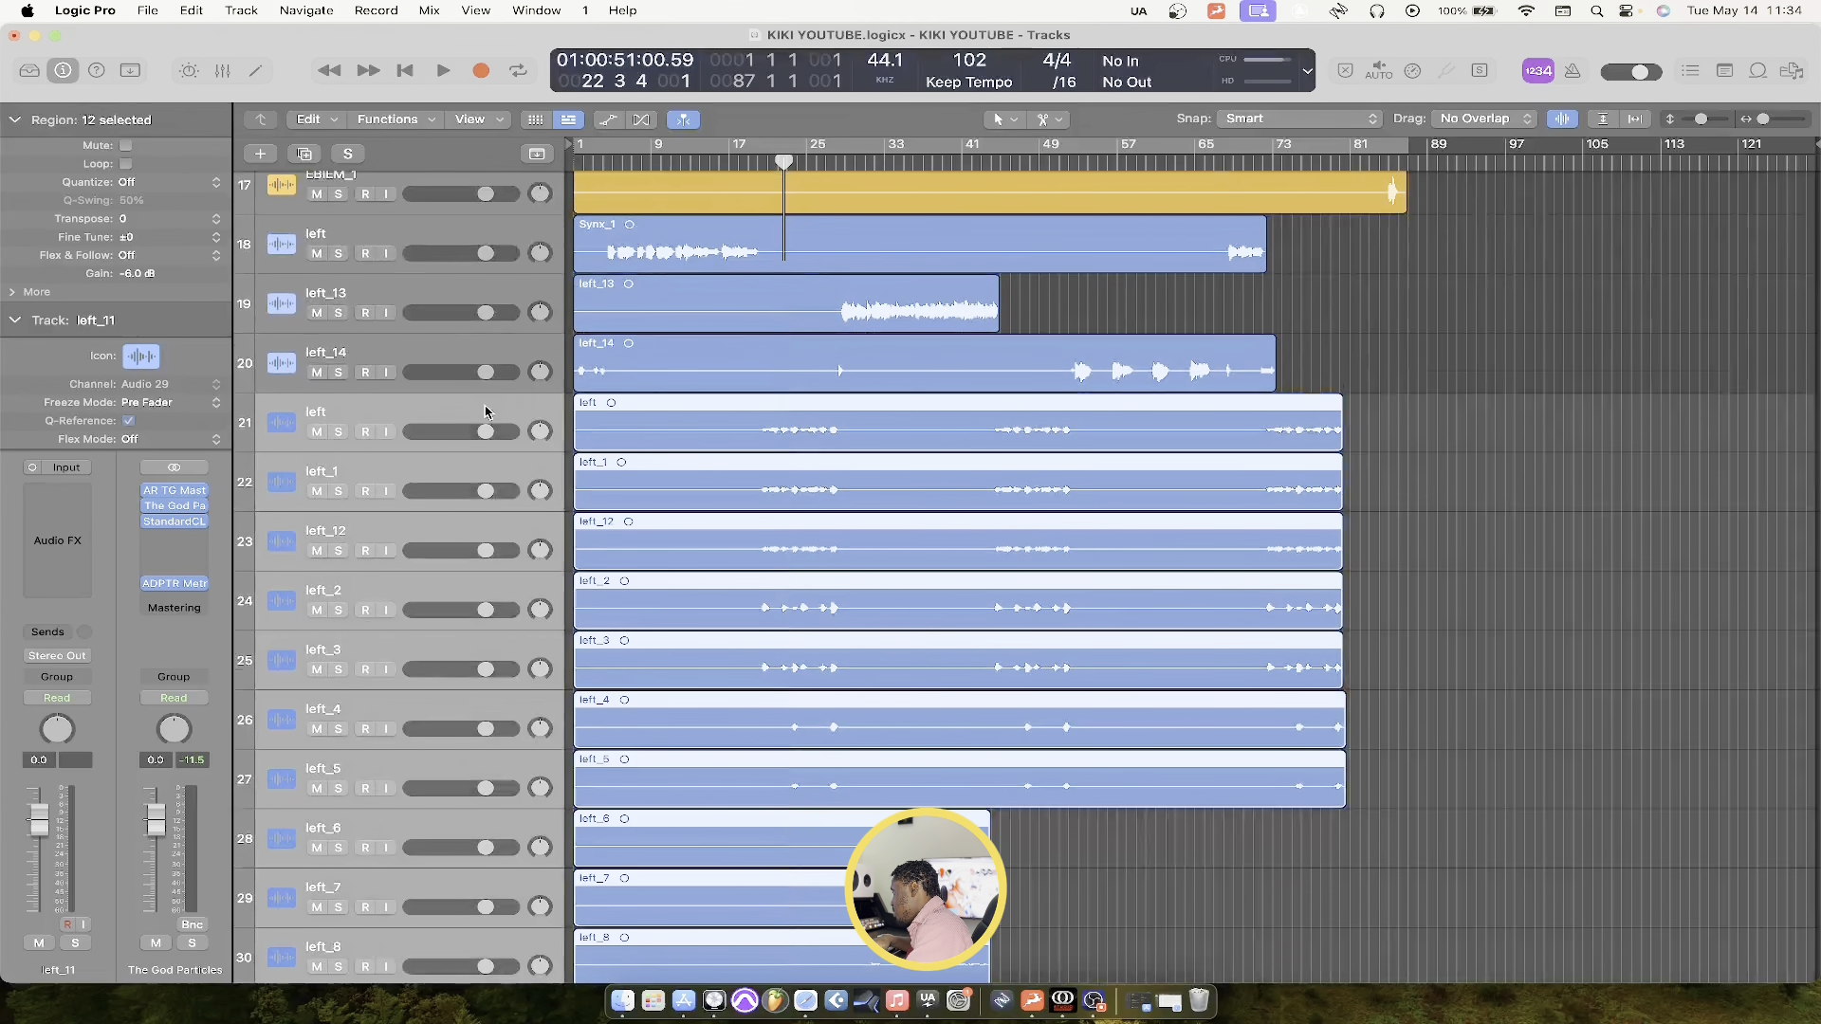
key(x)
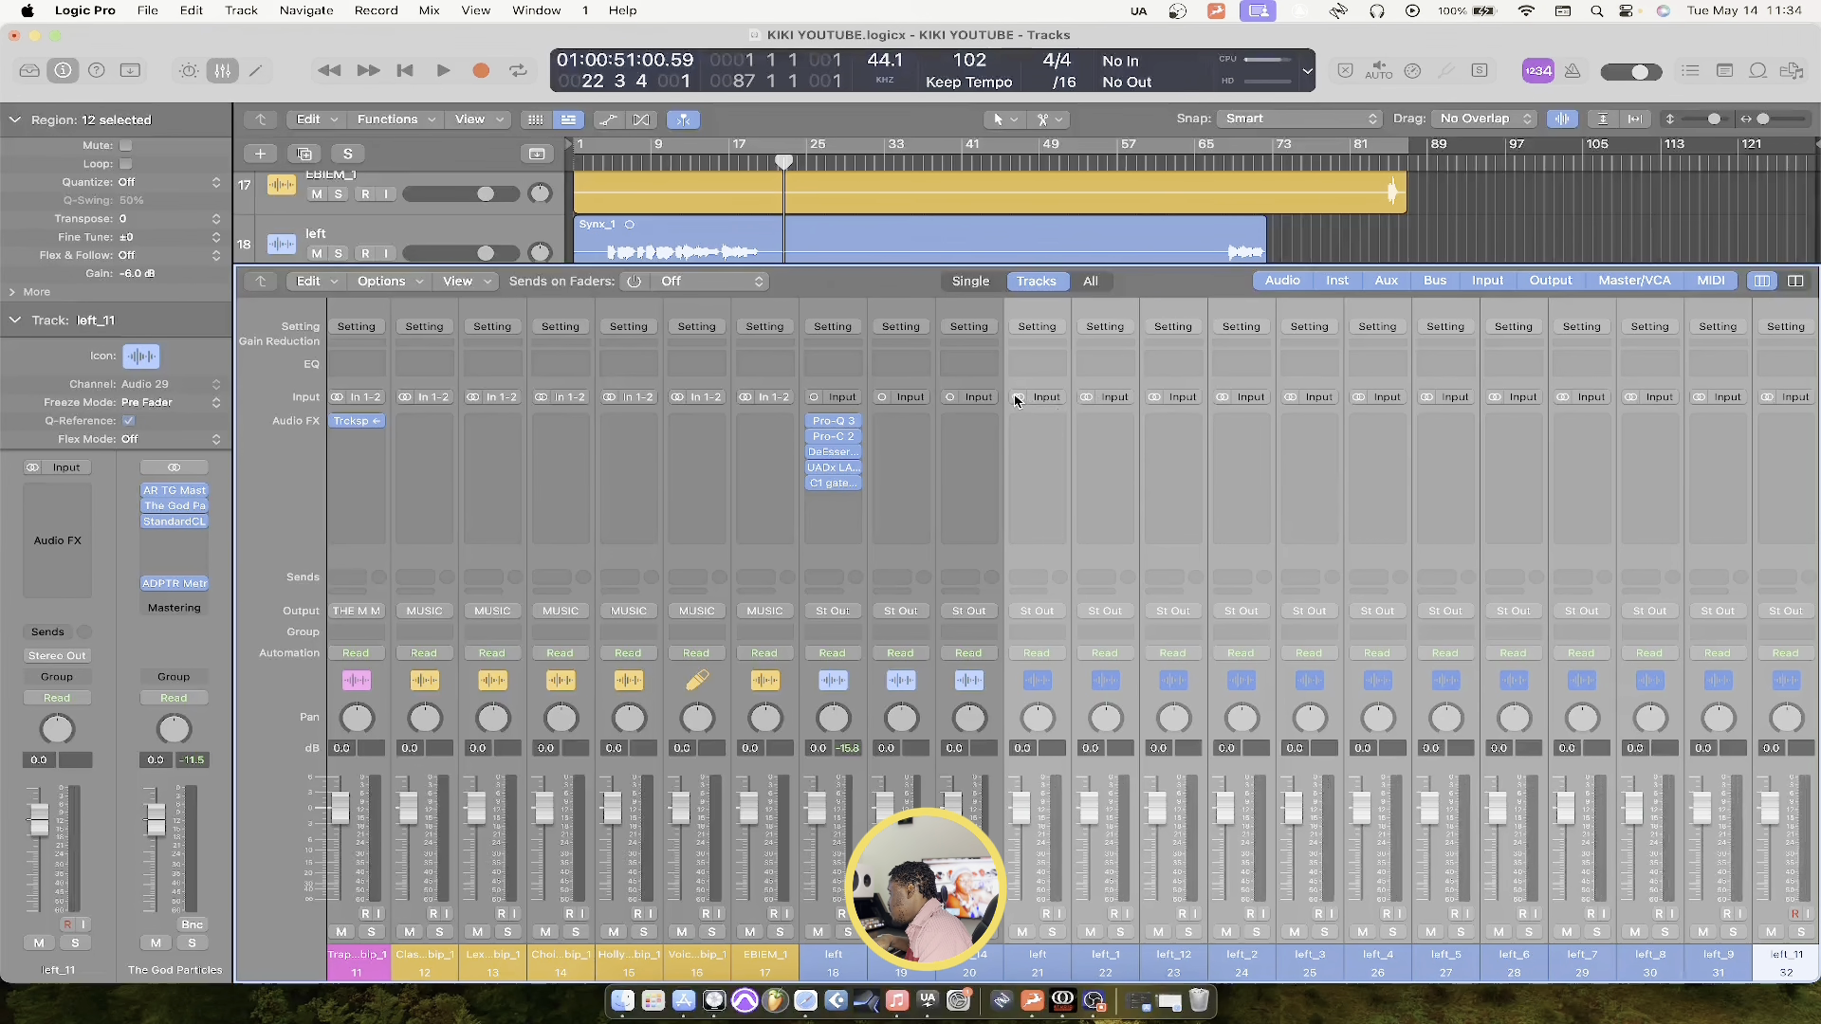
key(x)
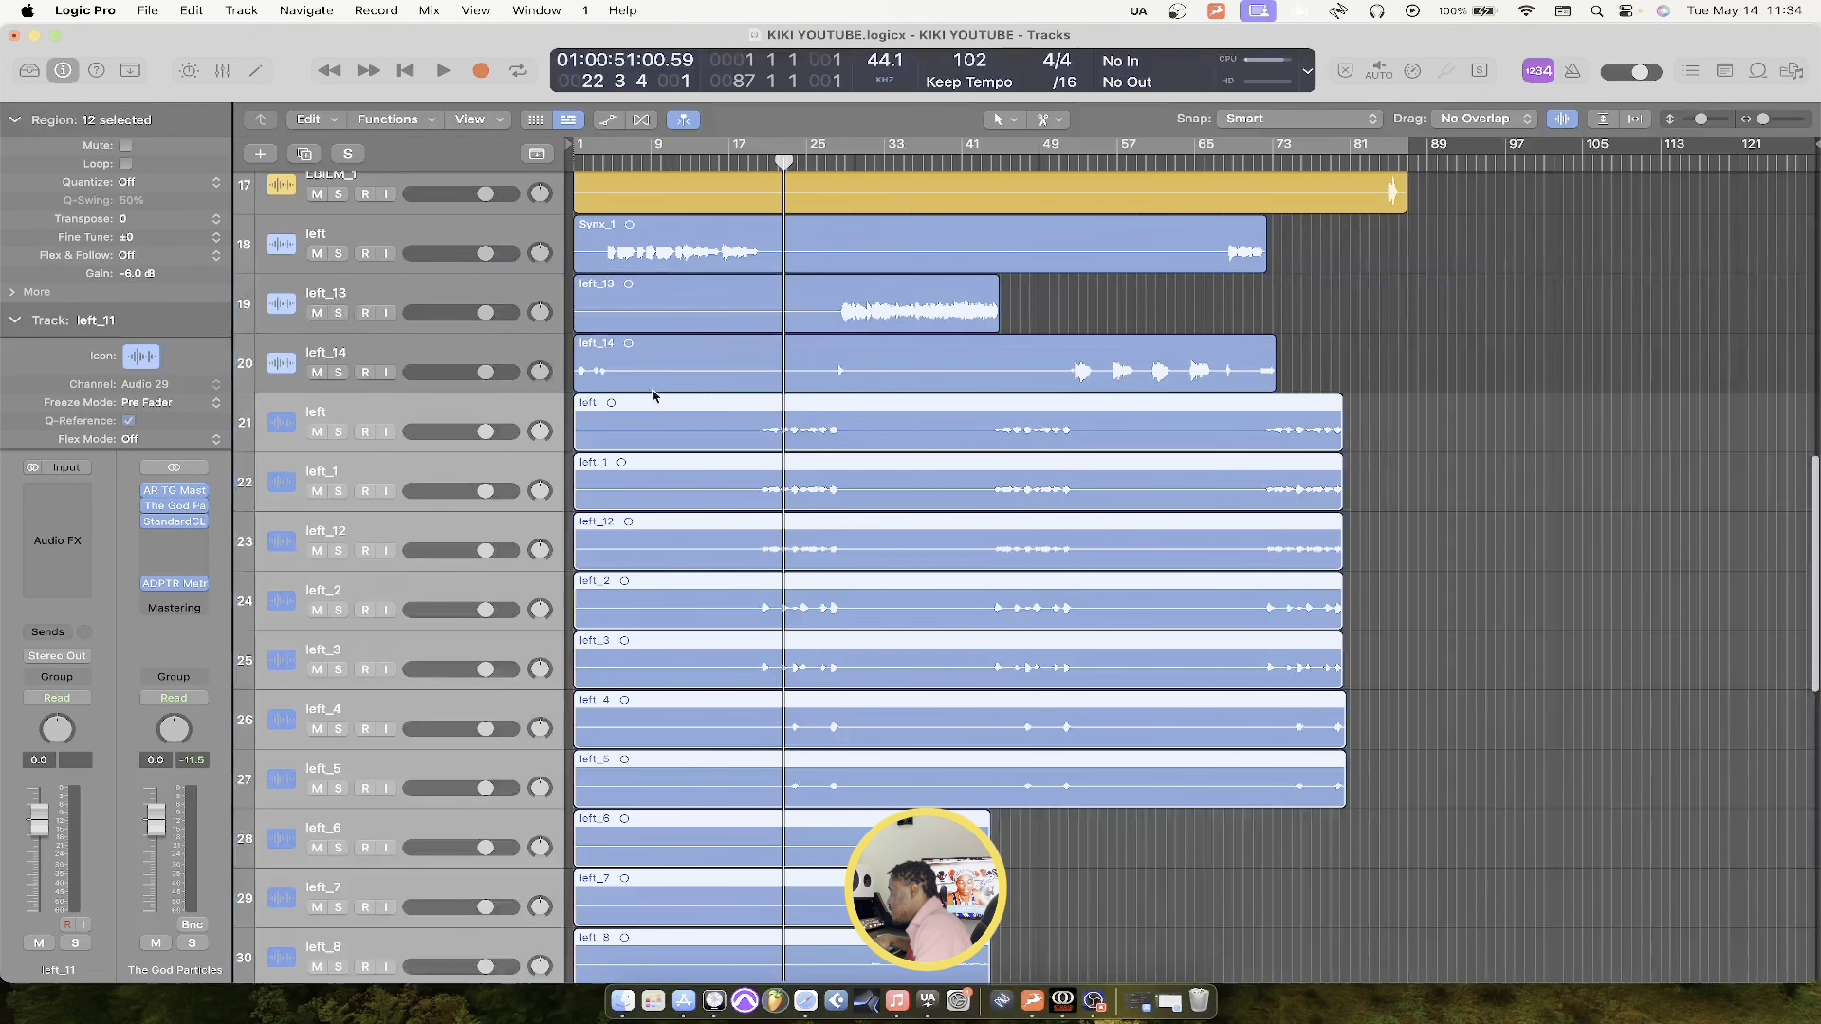
Copy the lead vocal's channel strip setting, paste only its plug-ins onto left_13, and play from about bar 27
click(446, 356)
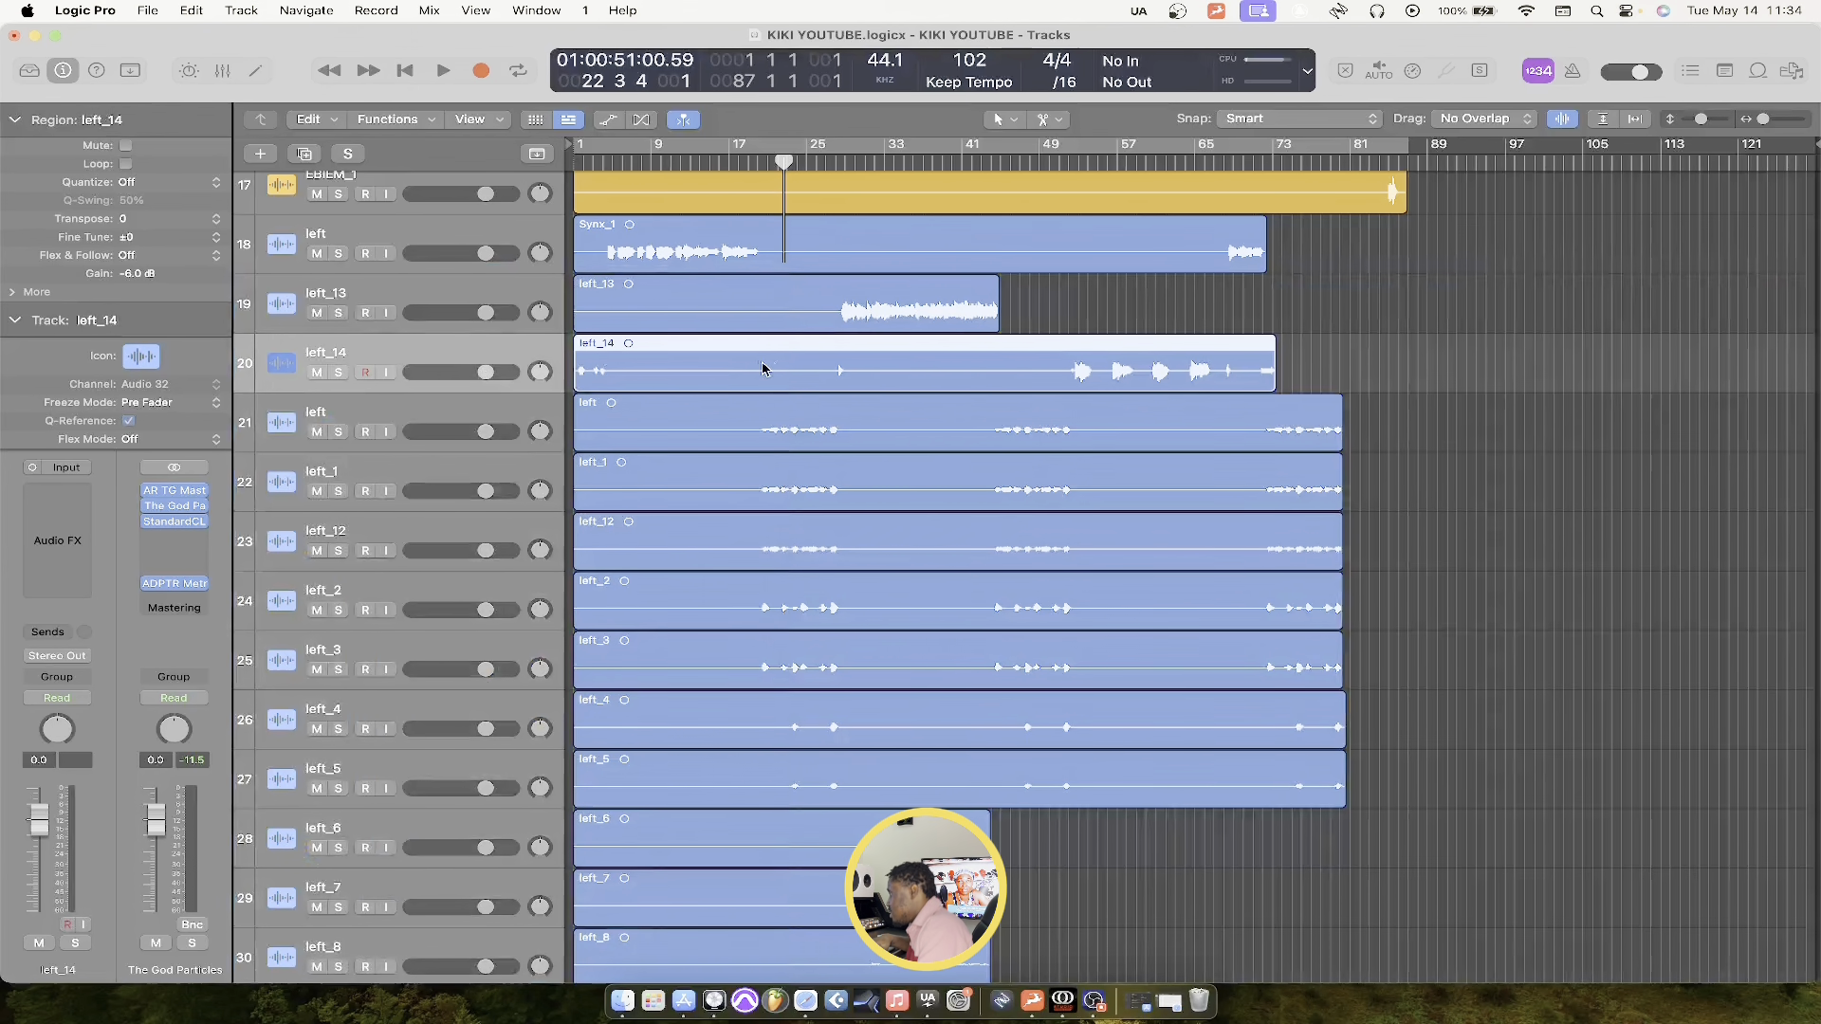
key(x)
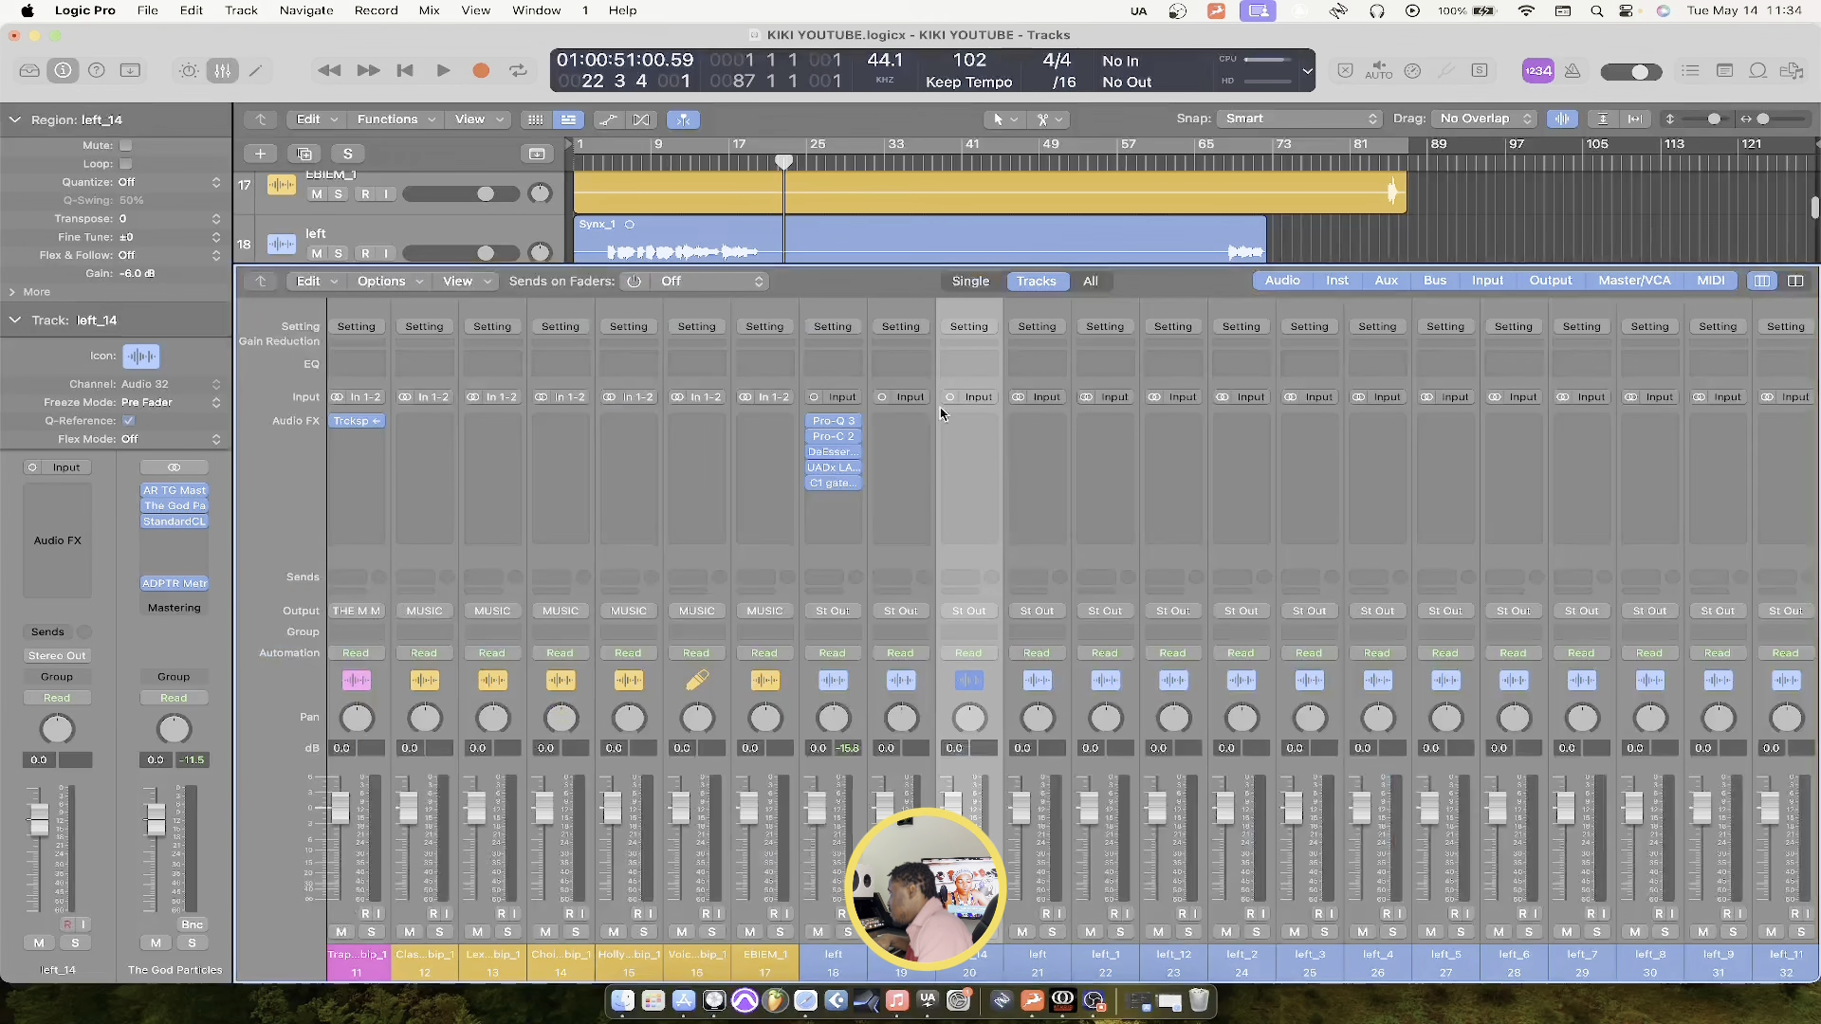
click(847, 331)
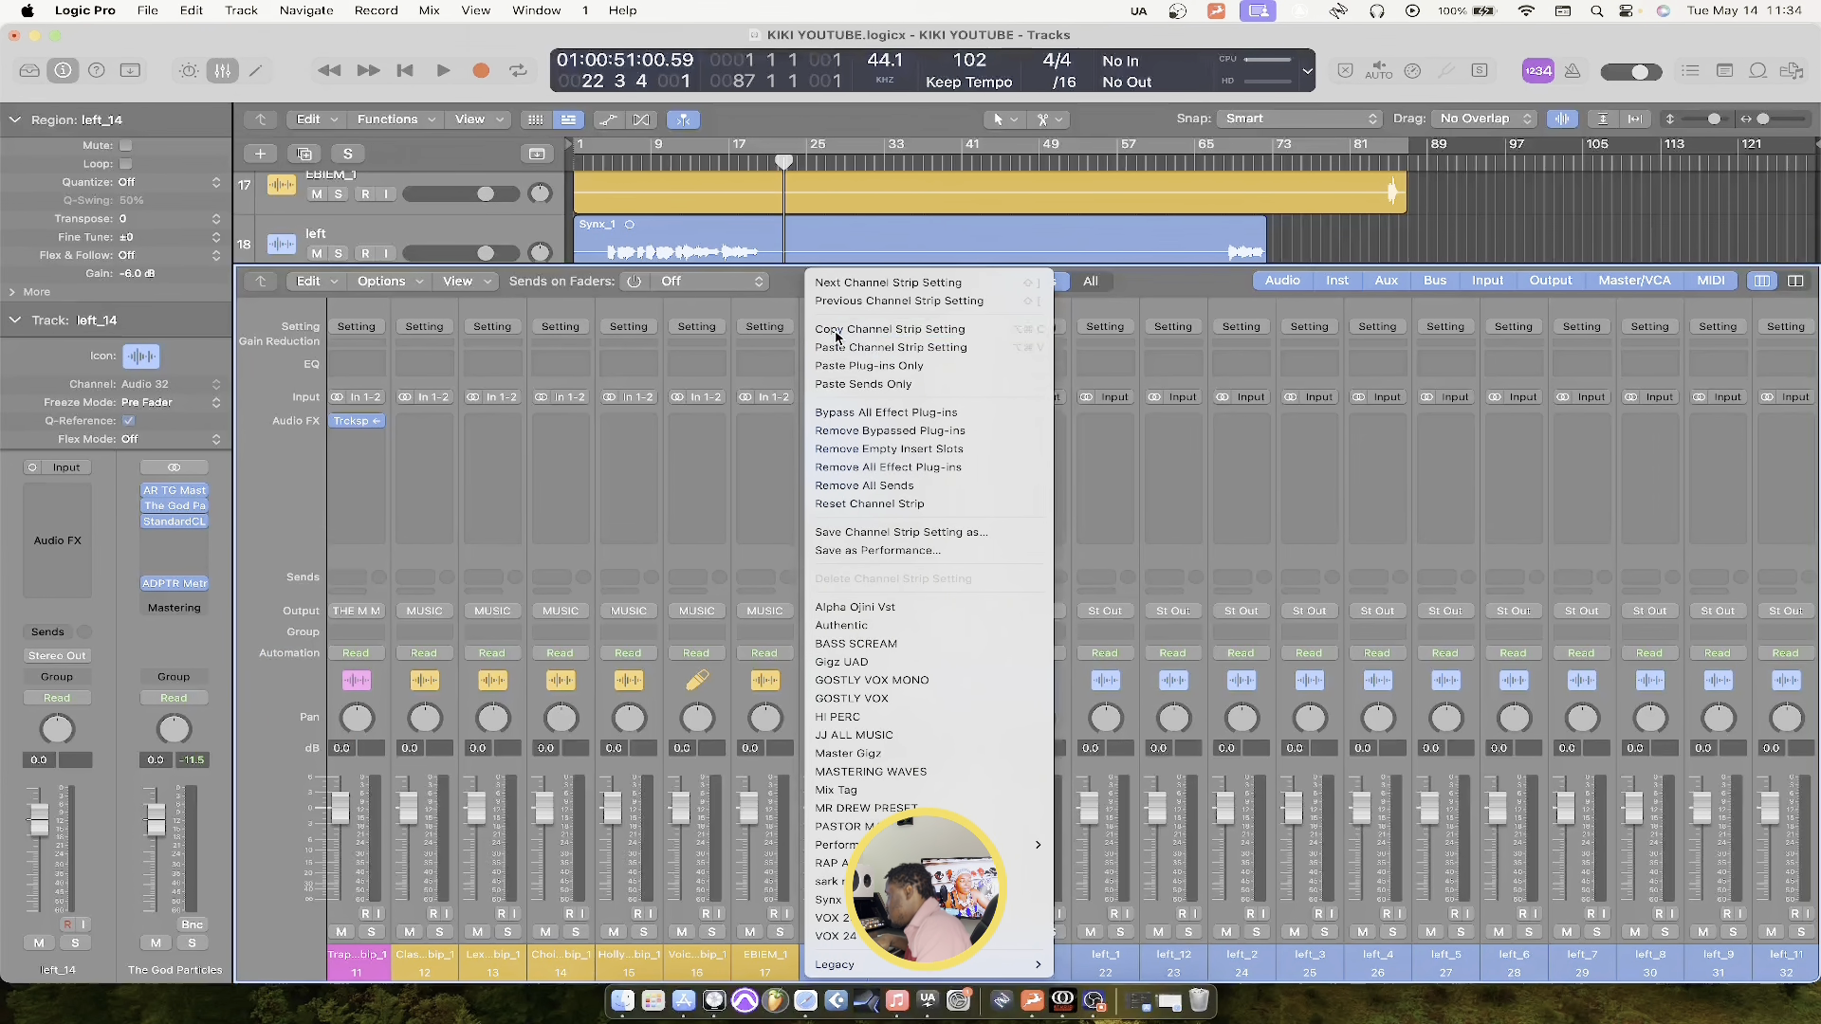
click(836, 332)
click(908, 332)
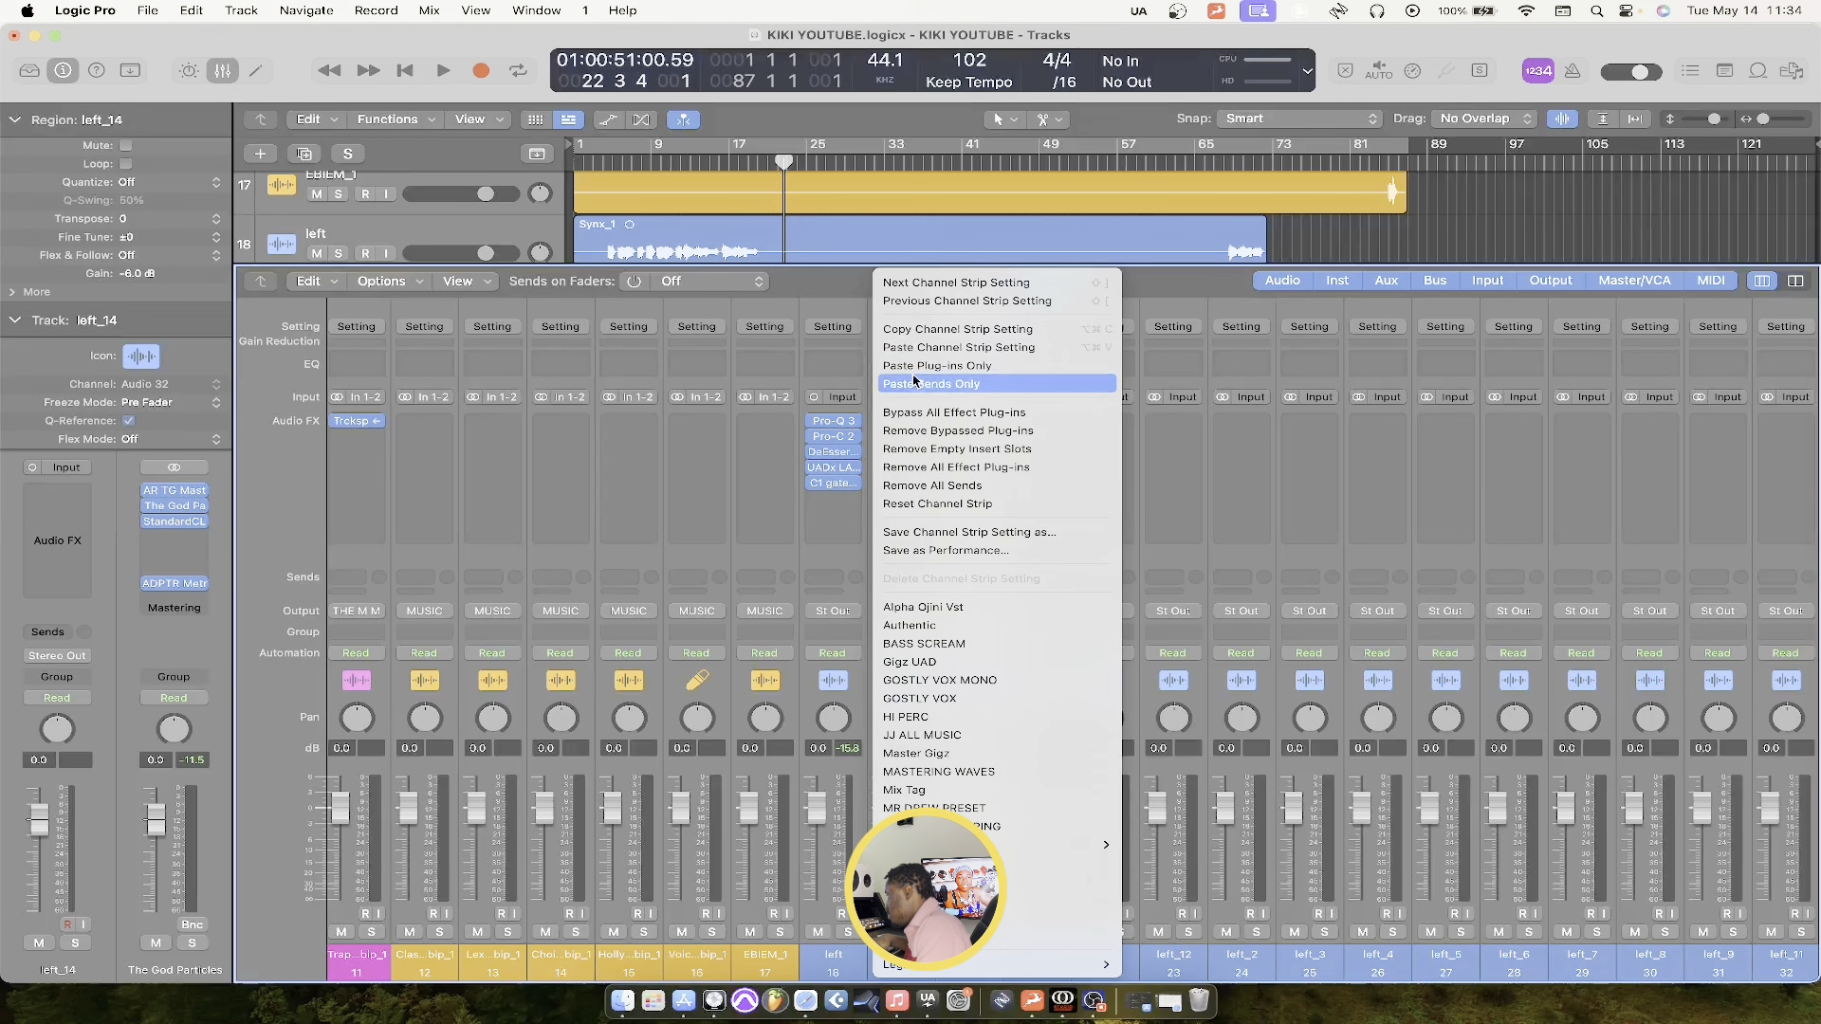
click(913, 372)
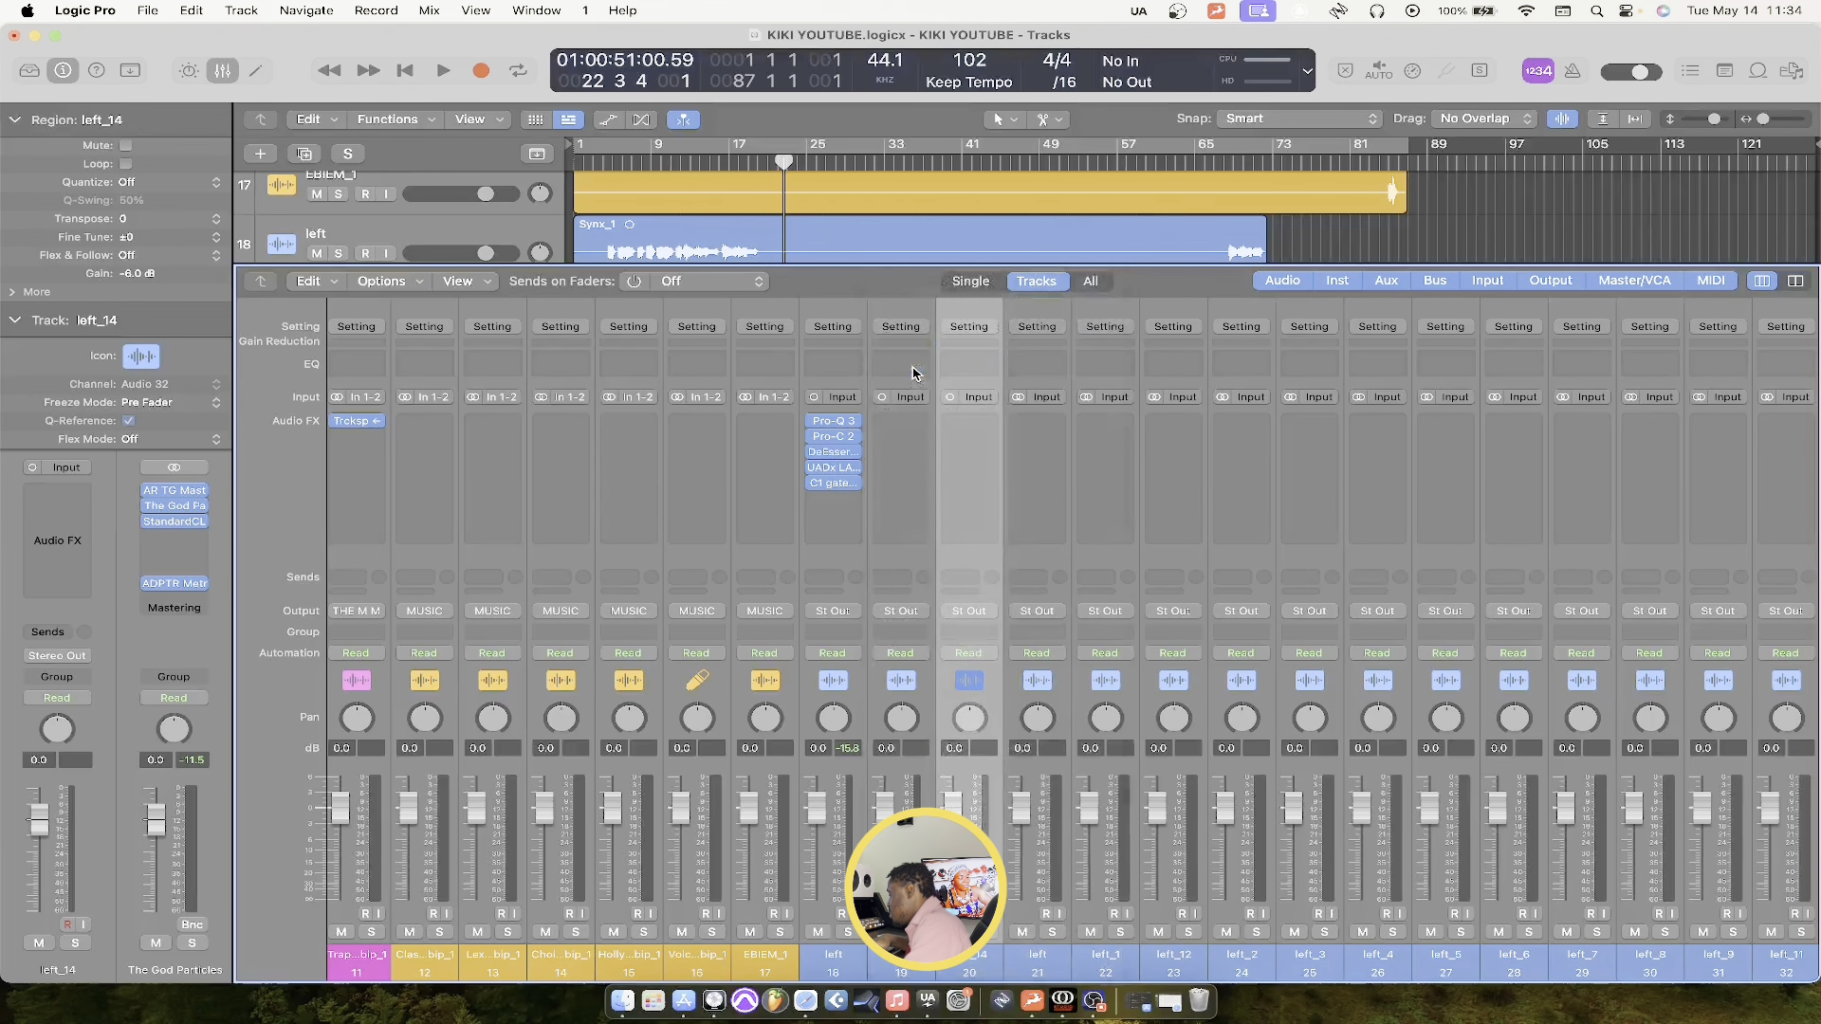
key(x)
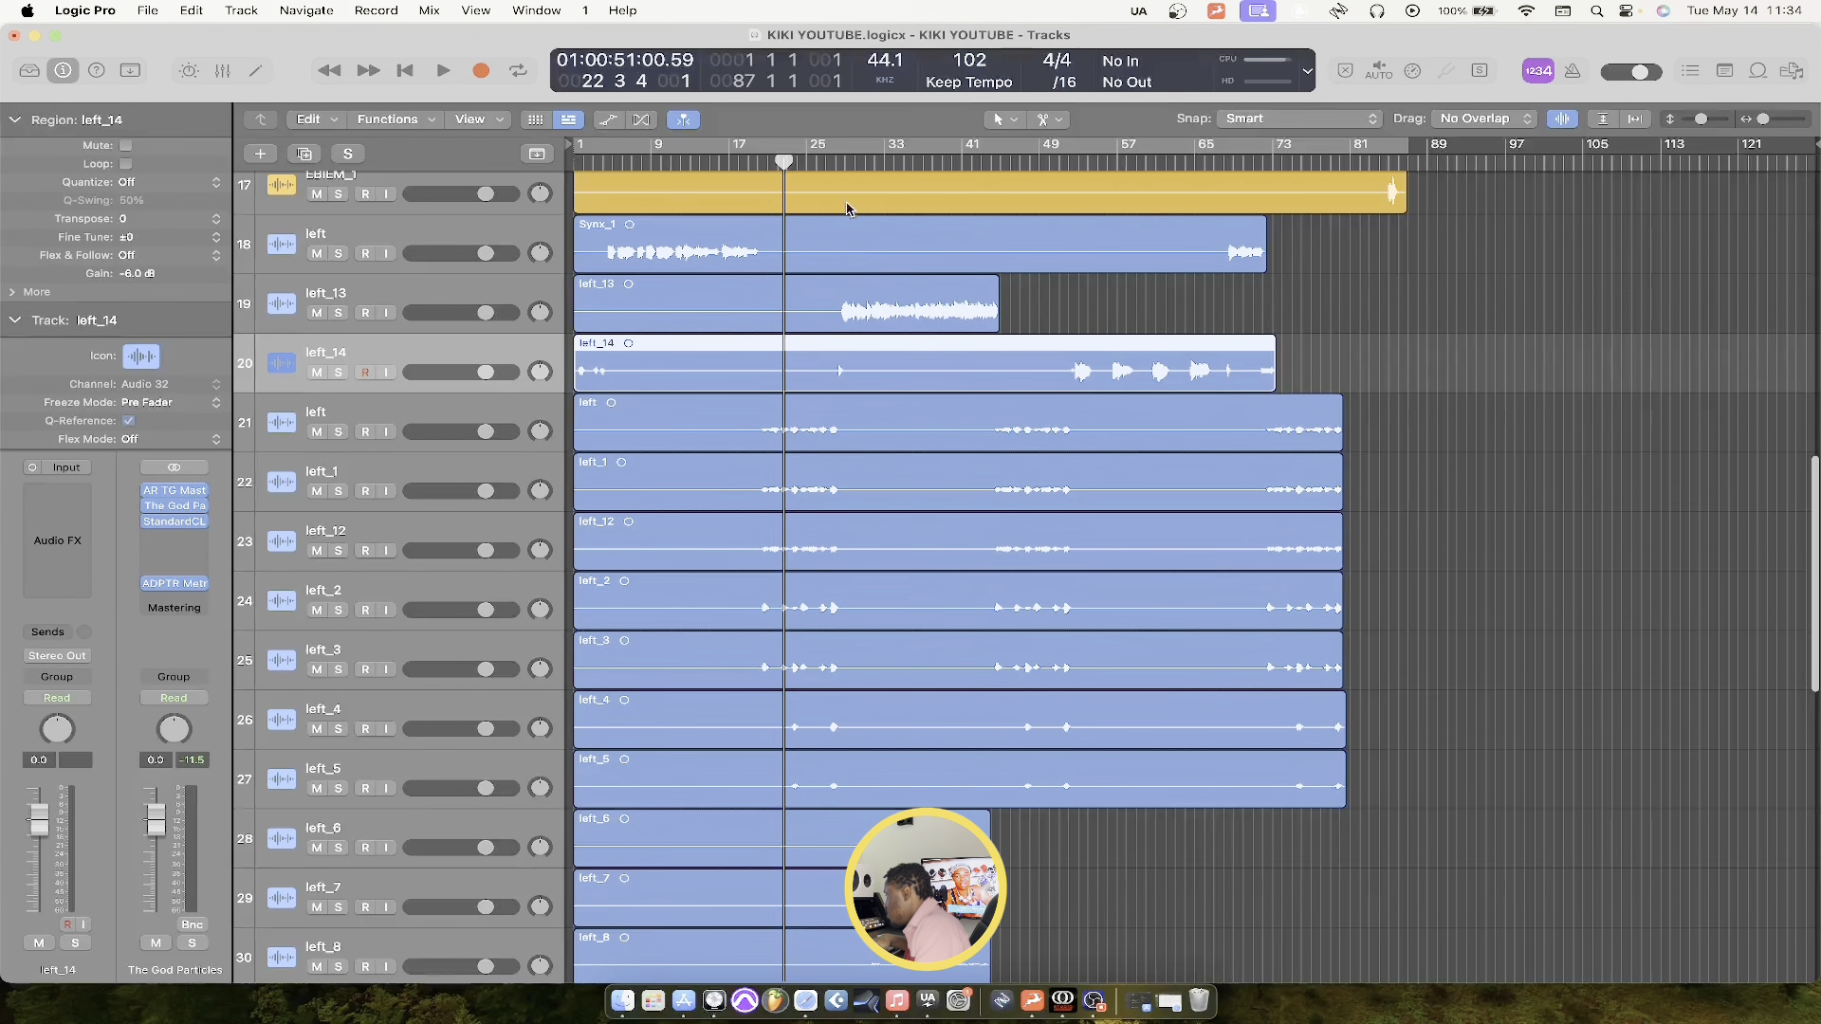
click(836, 163)
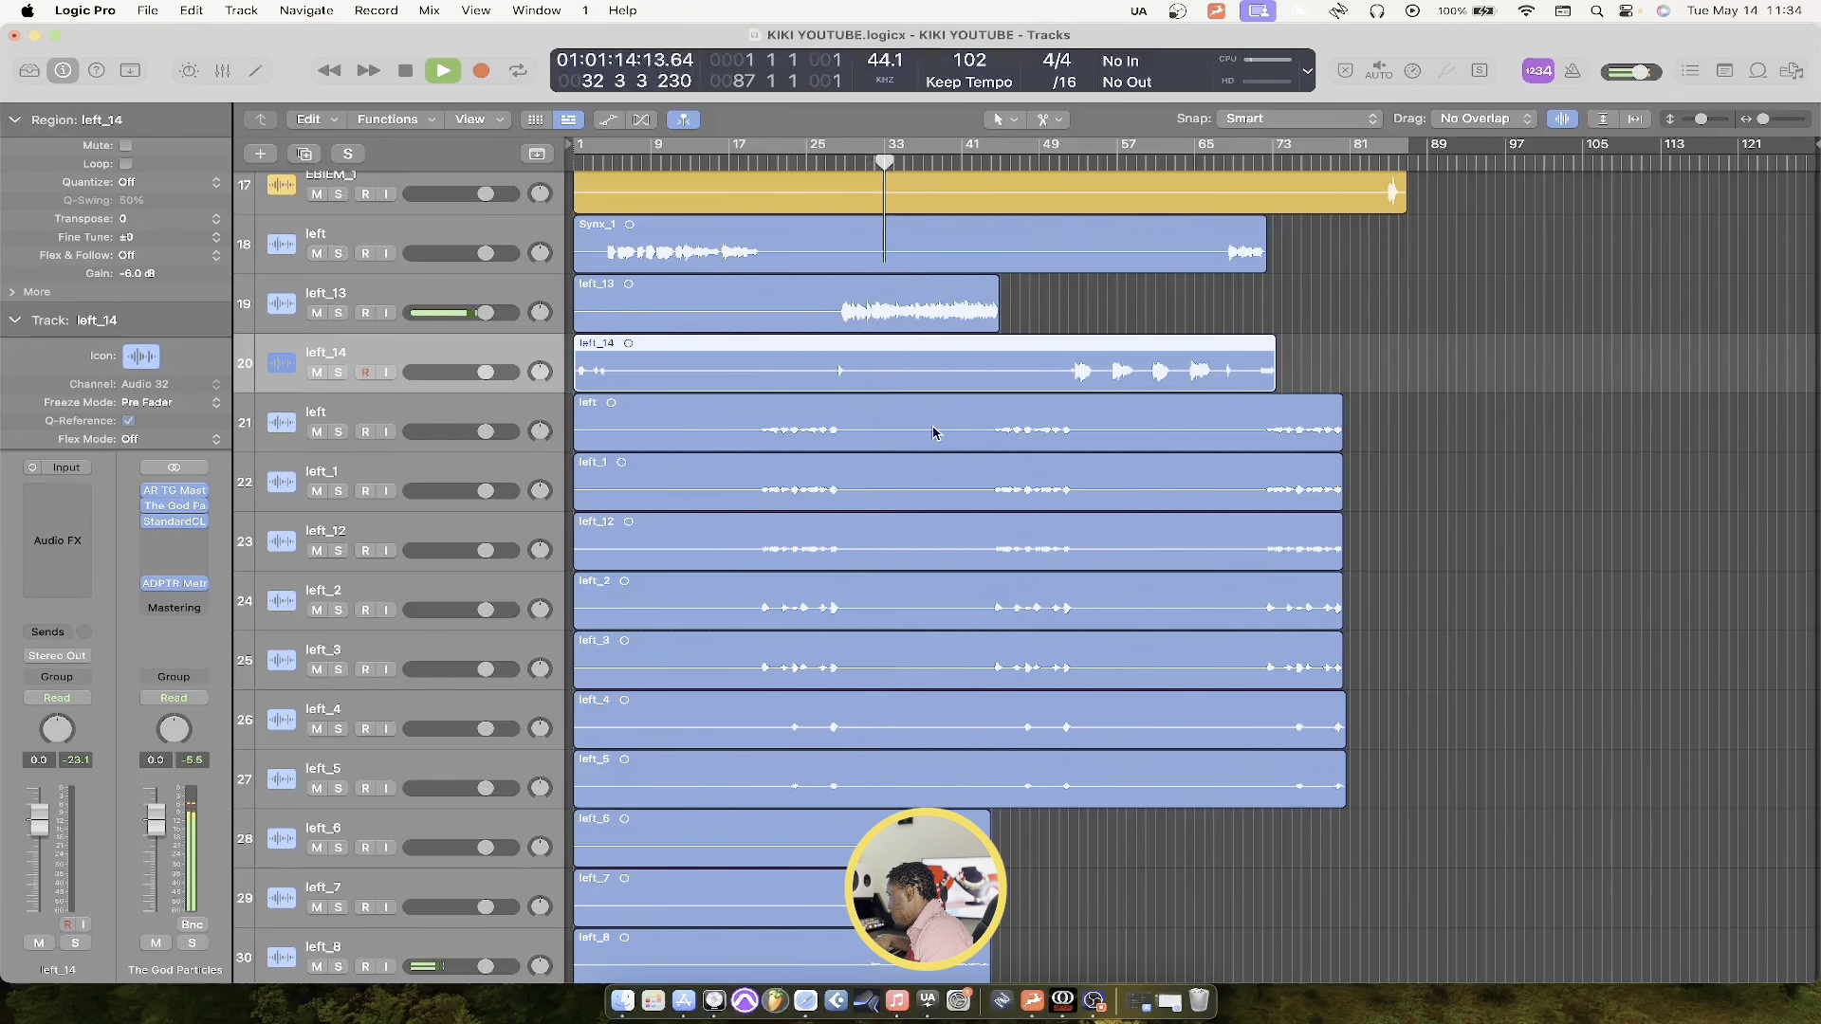
Paste only the copied lead vocal plug-ins onto the left_14 channel strip
key(x)
scroll(939, 465, right, 5)
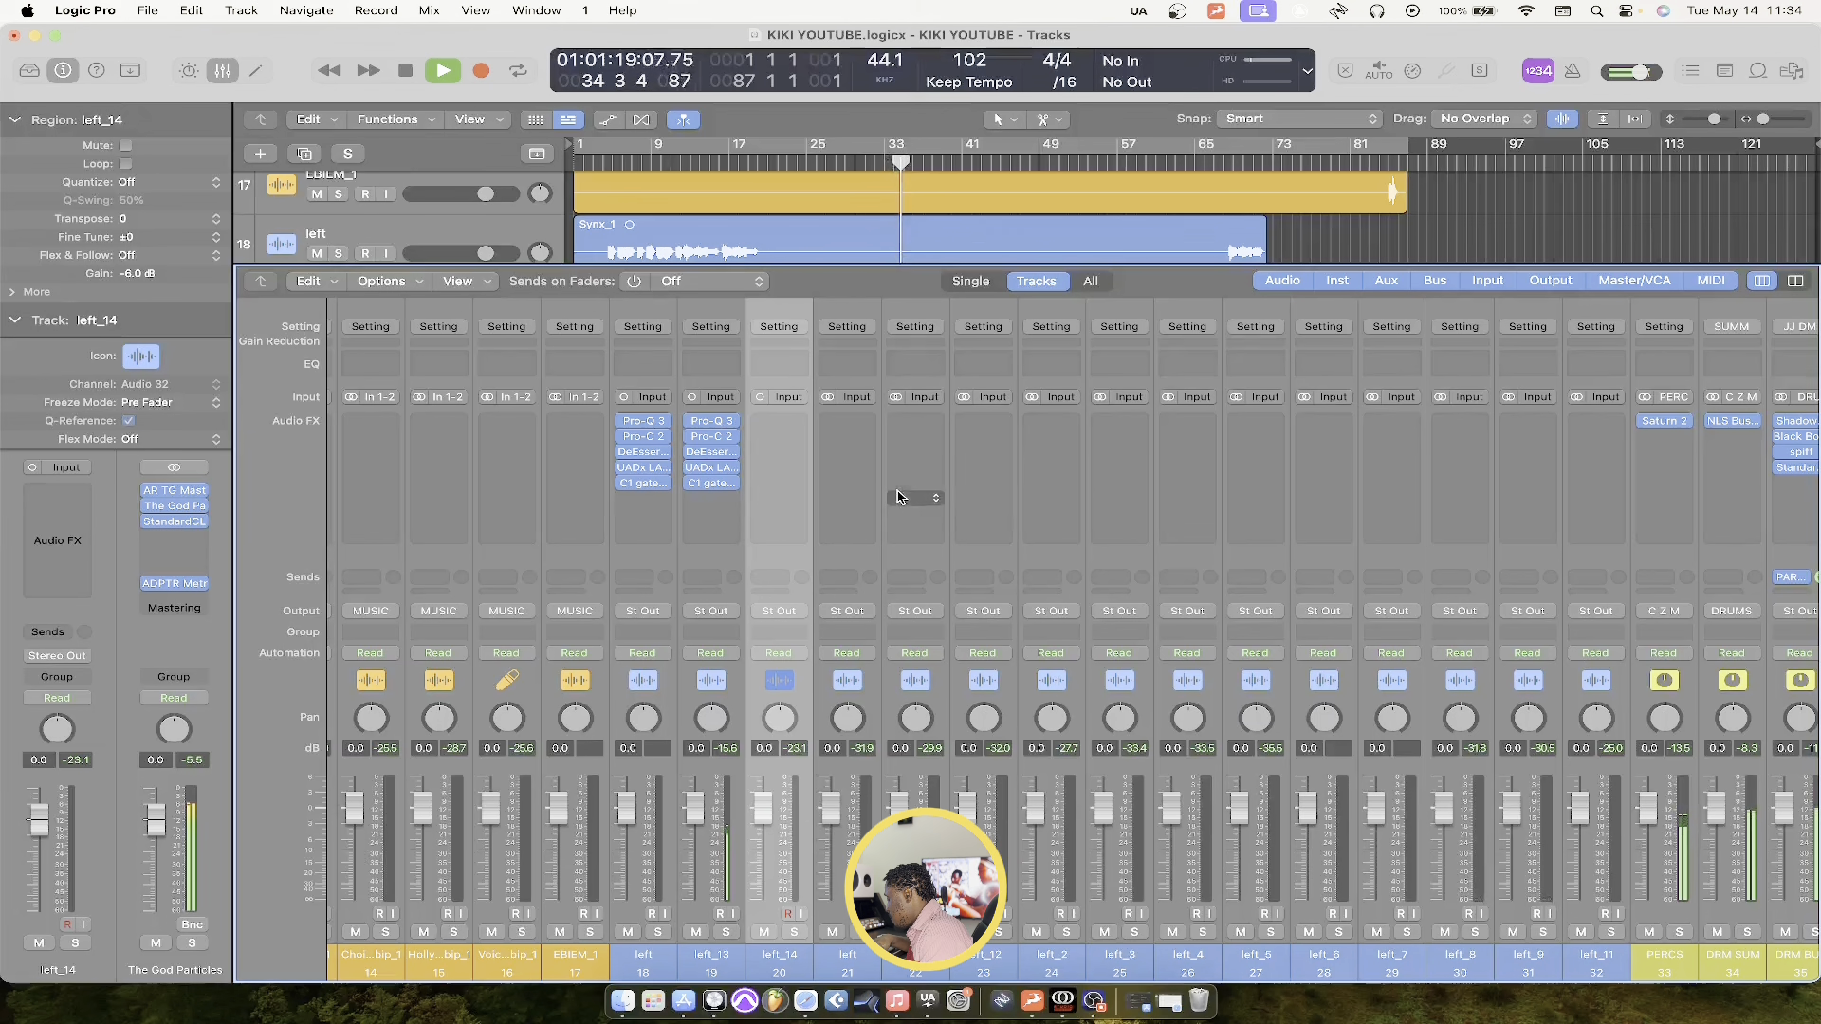
click(771, 327)
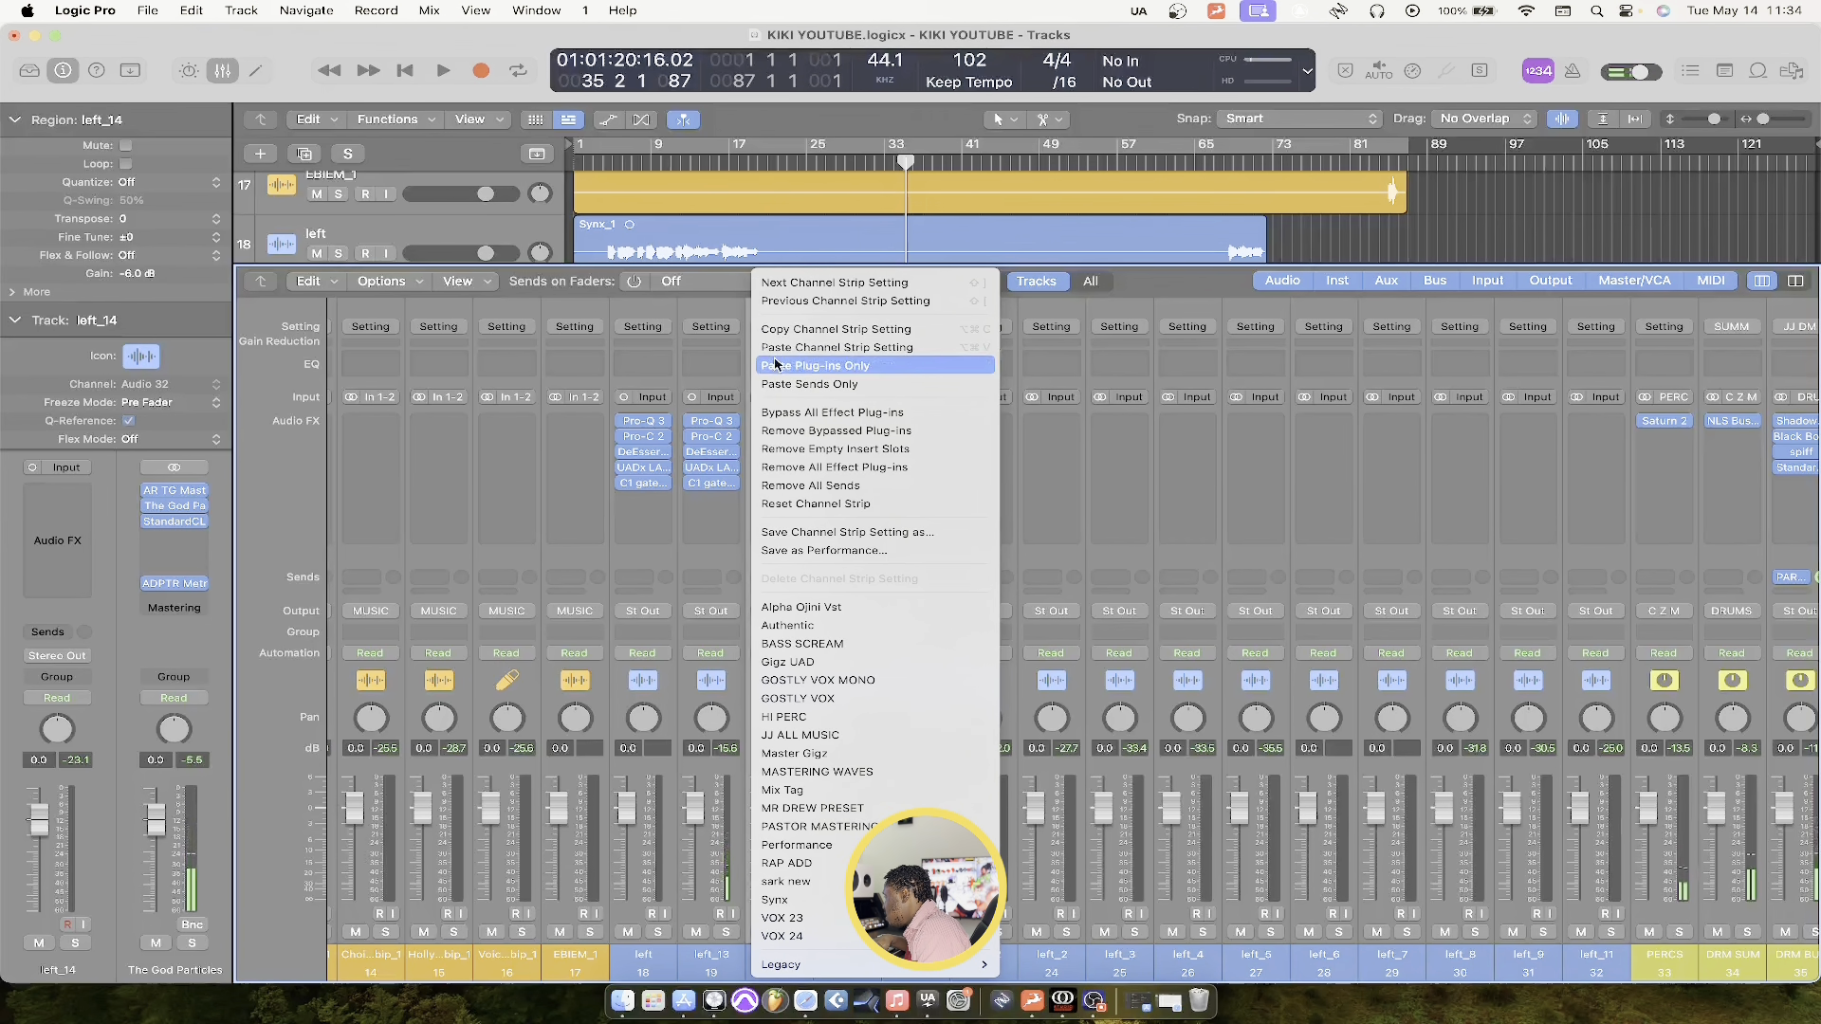
click(774, 365)
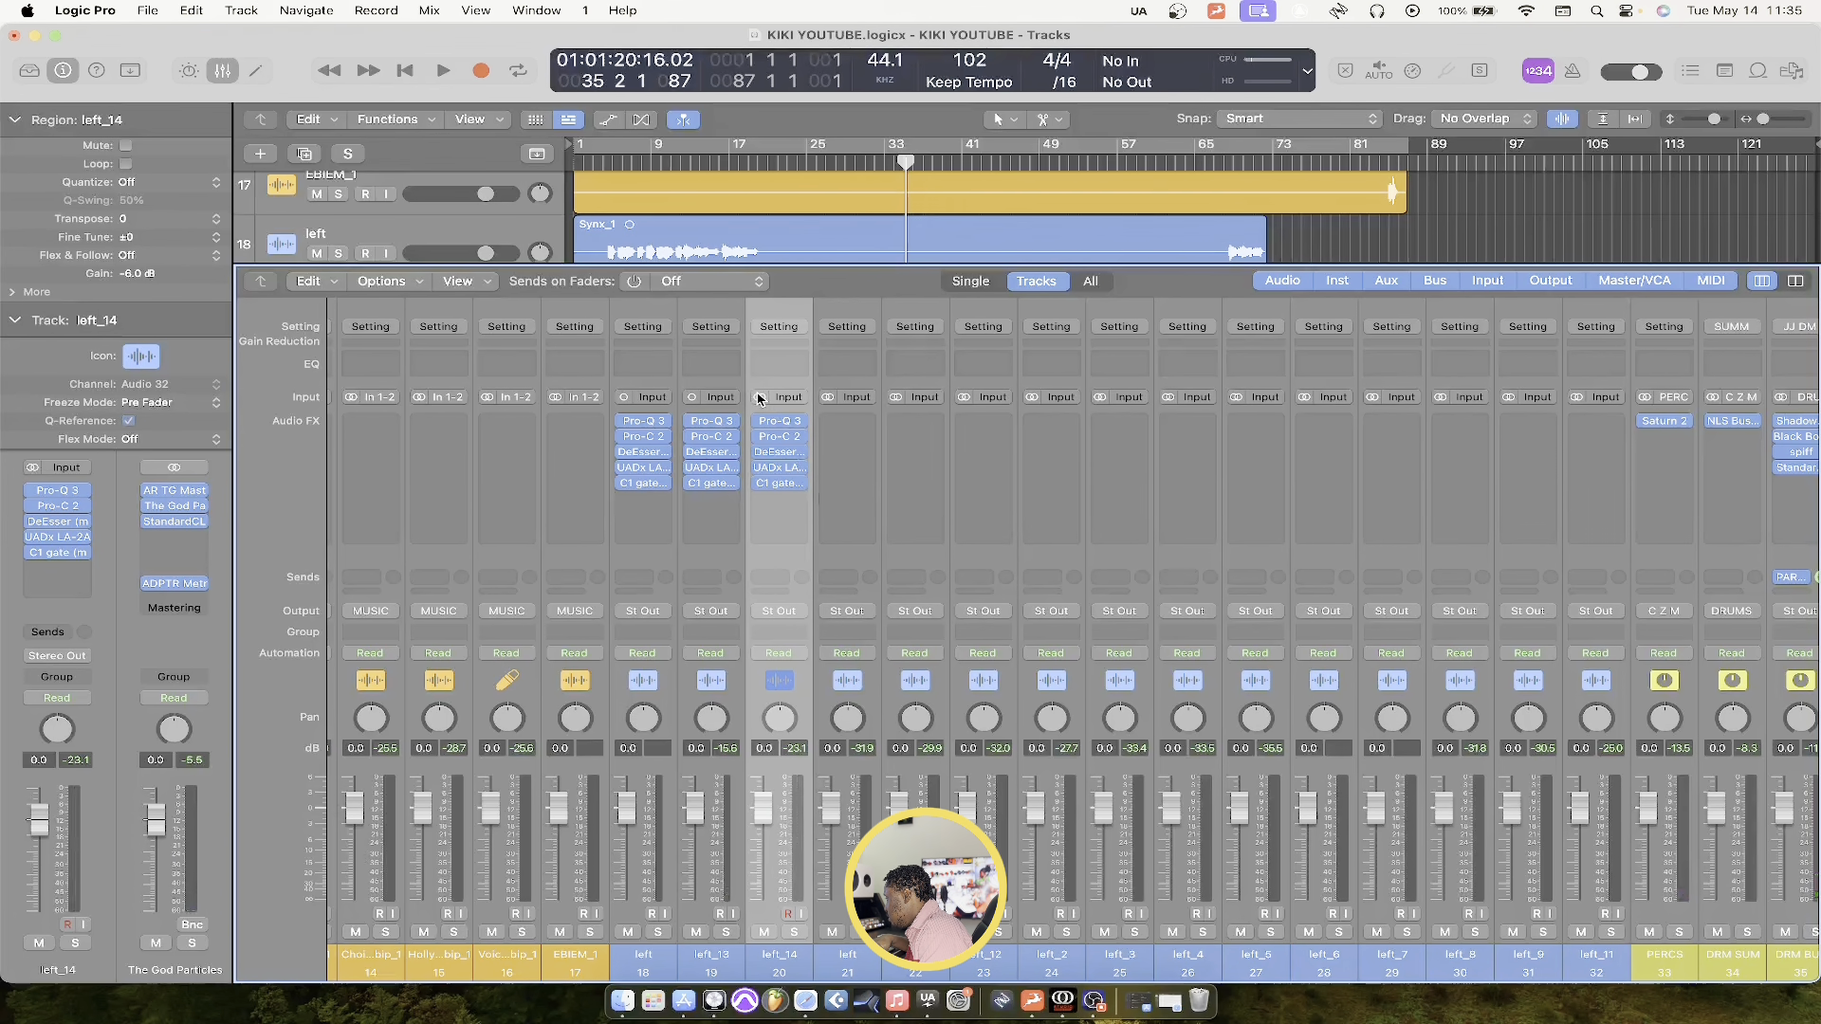
Copy left_14's channel strip setting and paste only its plug-ins onto all backing tracks from left on track 21 through left_11
click(787, 328)
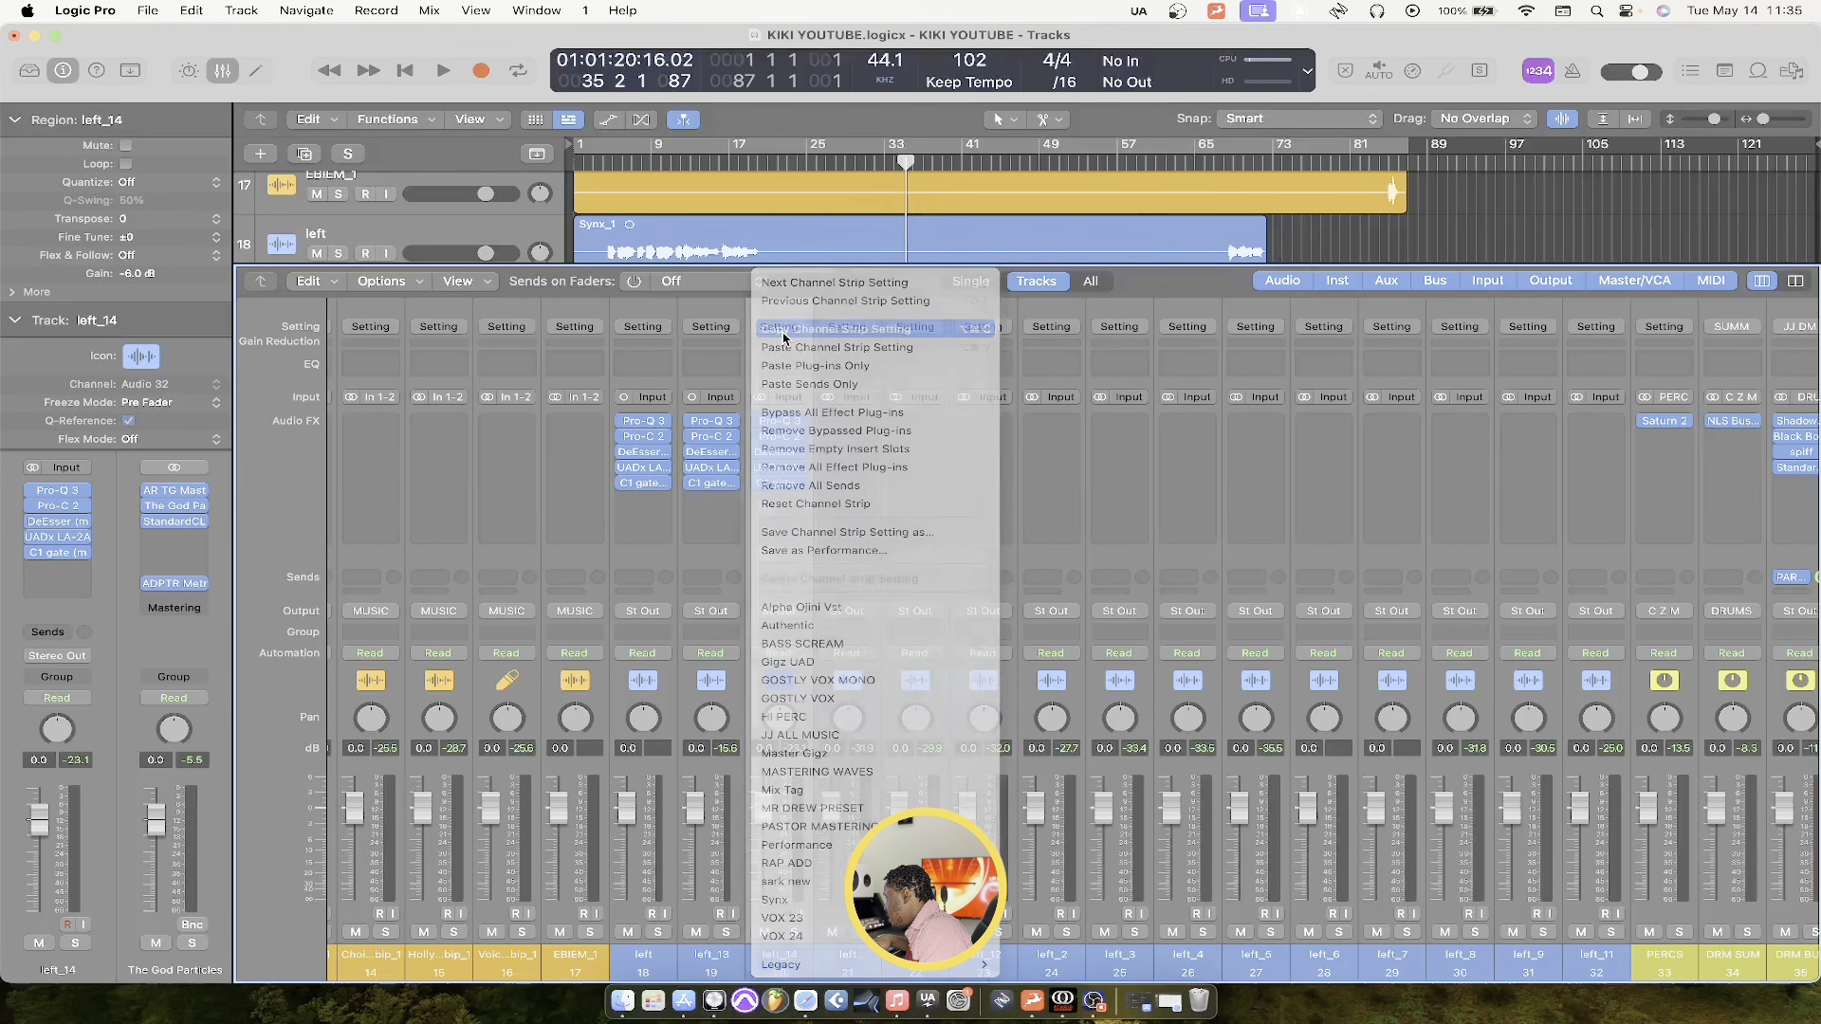
click(851, 958)
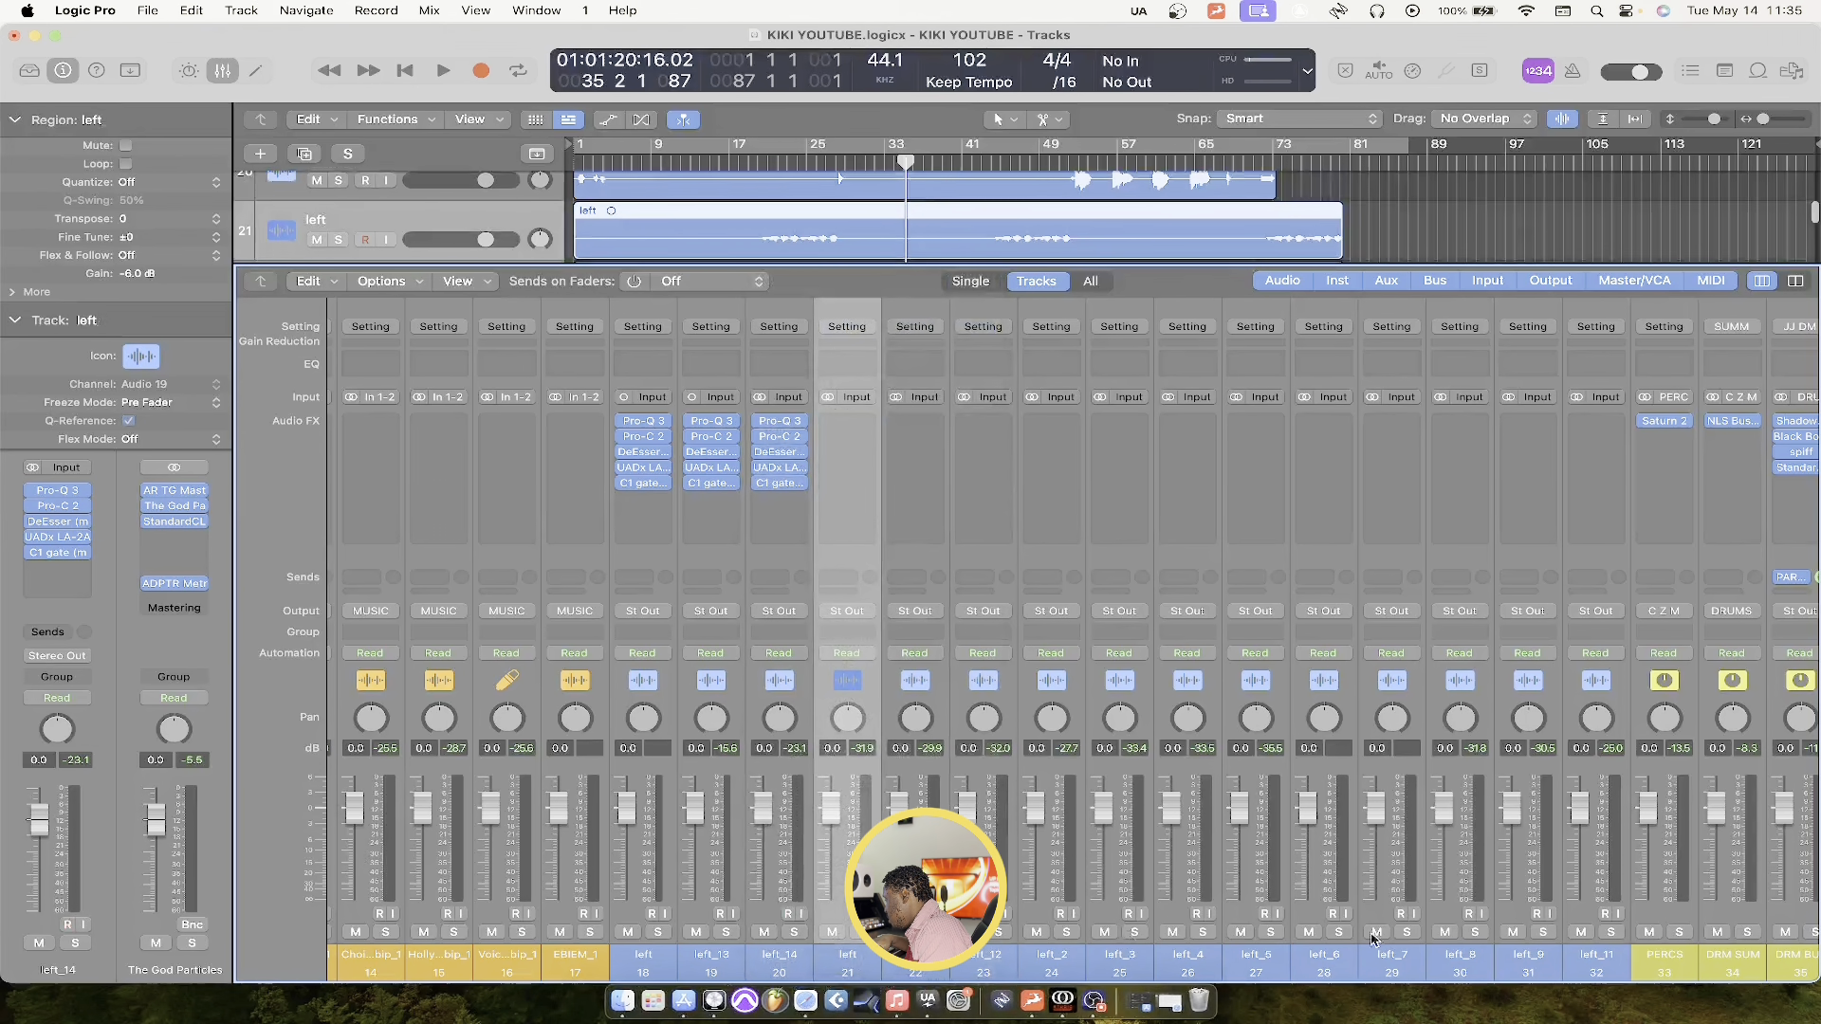
shift+click(1574, 964)
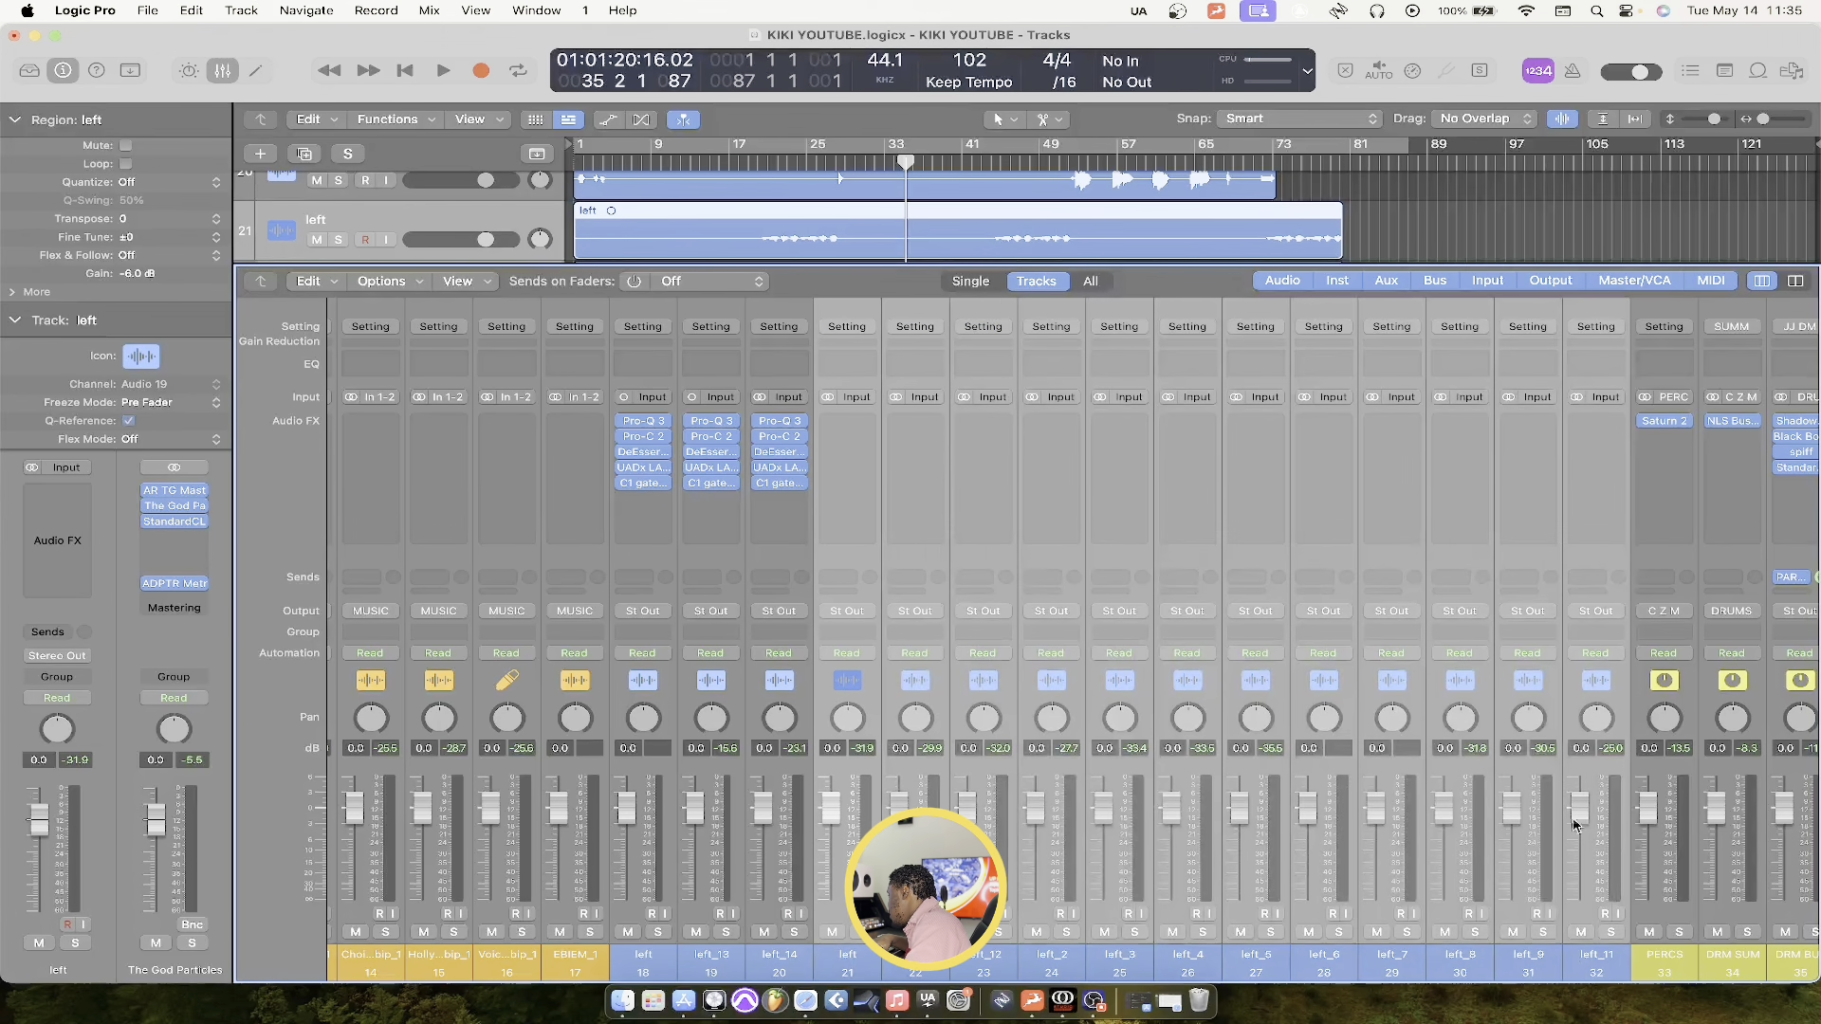
click(1600, 332)
click(1442, 363)
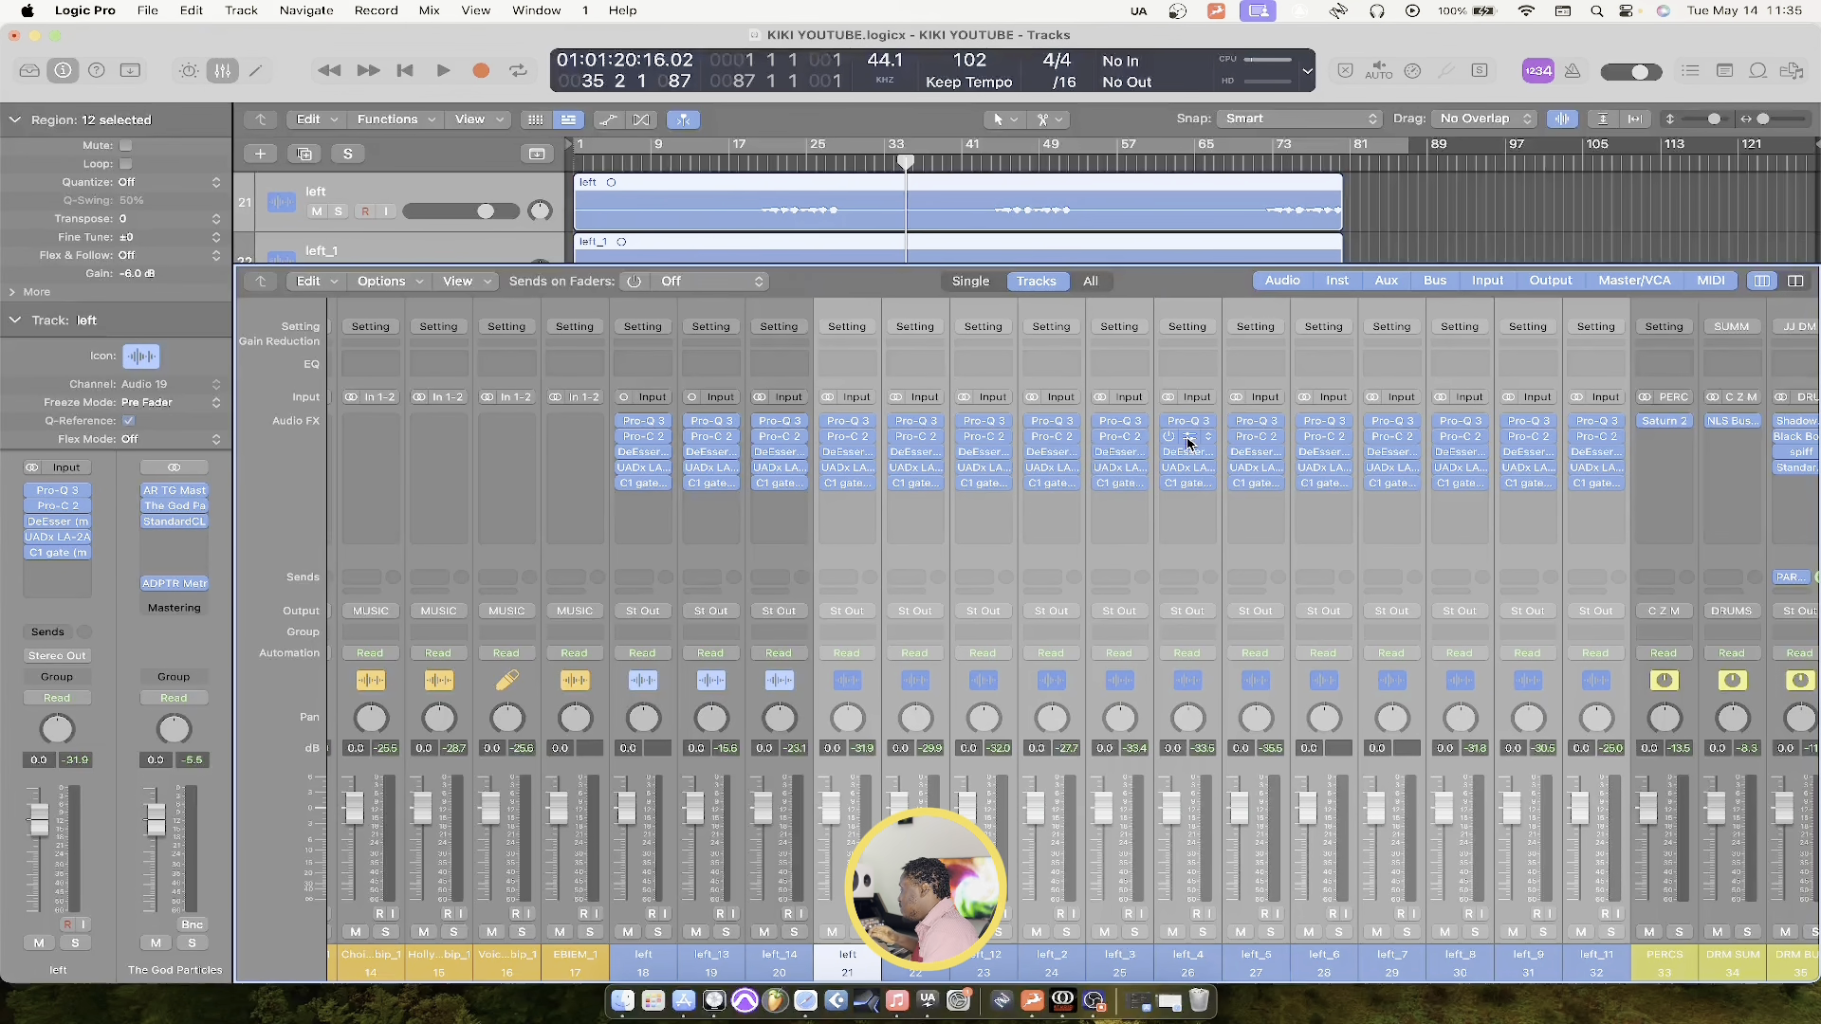
scroll(1188, 441, right, 6)
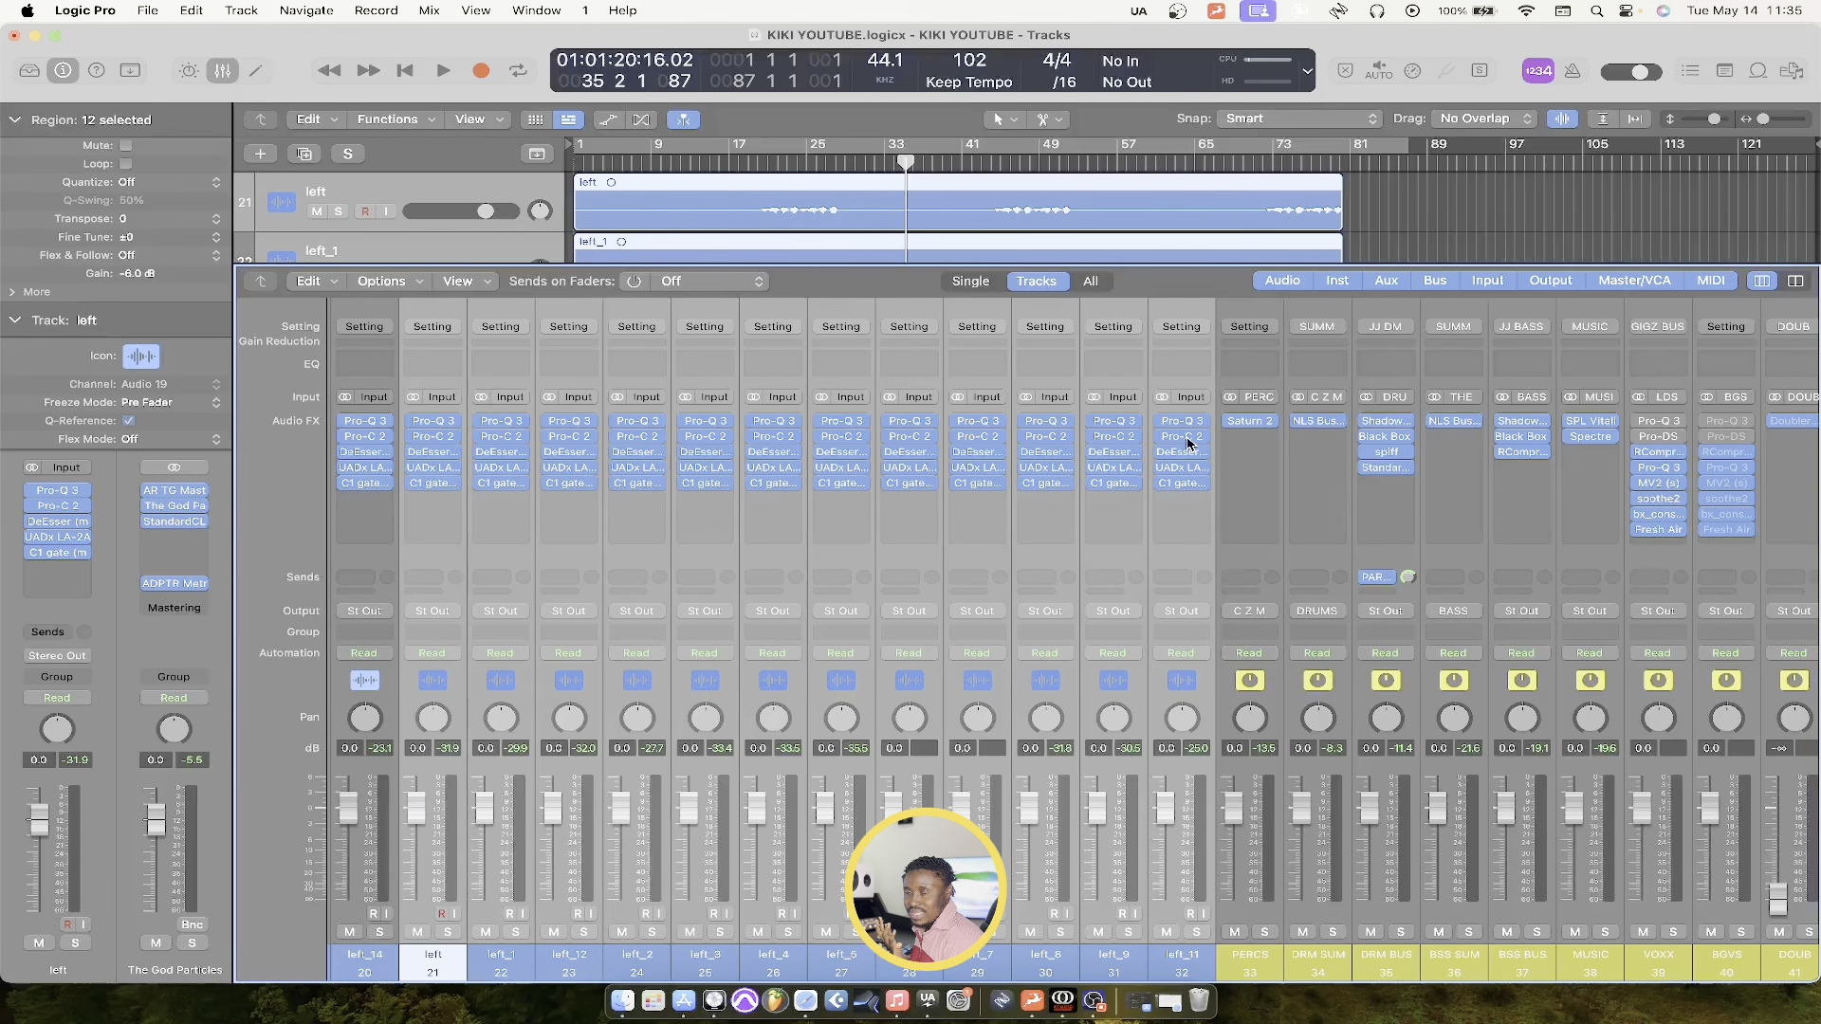
Bypass the remaining active plug-ins on the VOXX bus channel strip and keep the song playing
scroll(1188, 443, right, 6)
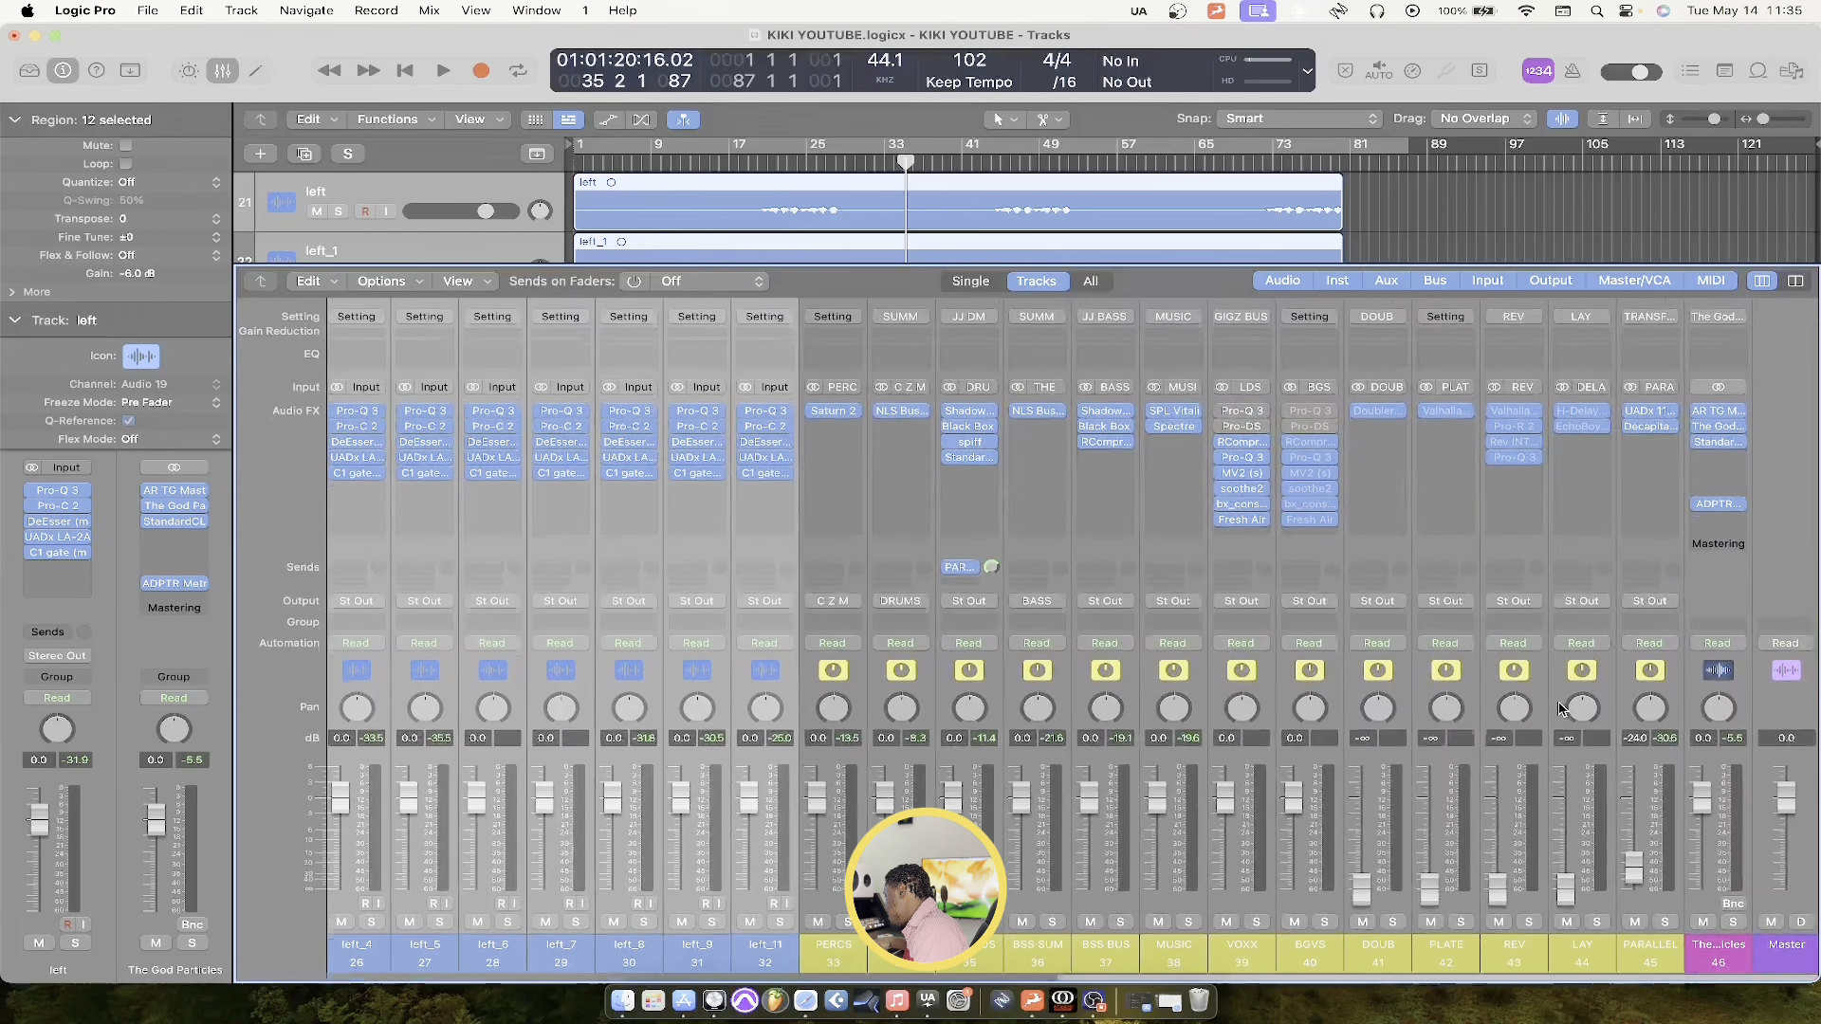
click(1239, 962)
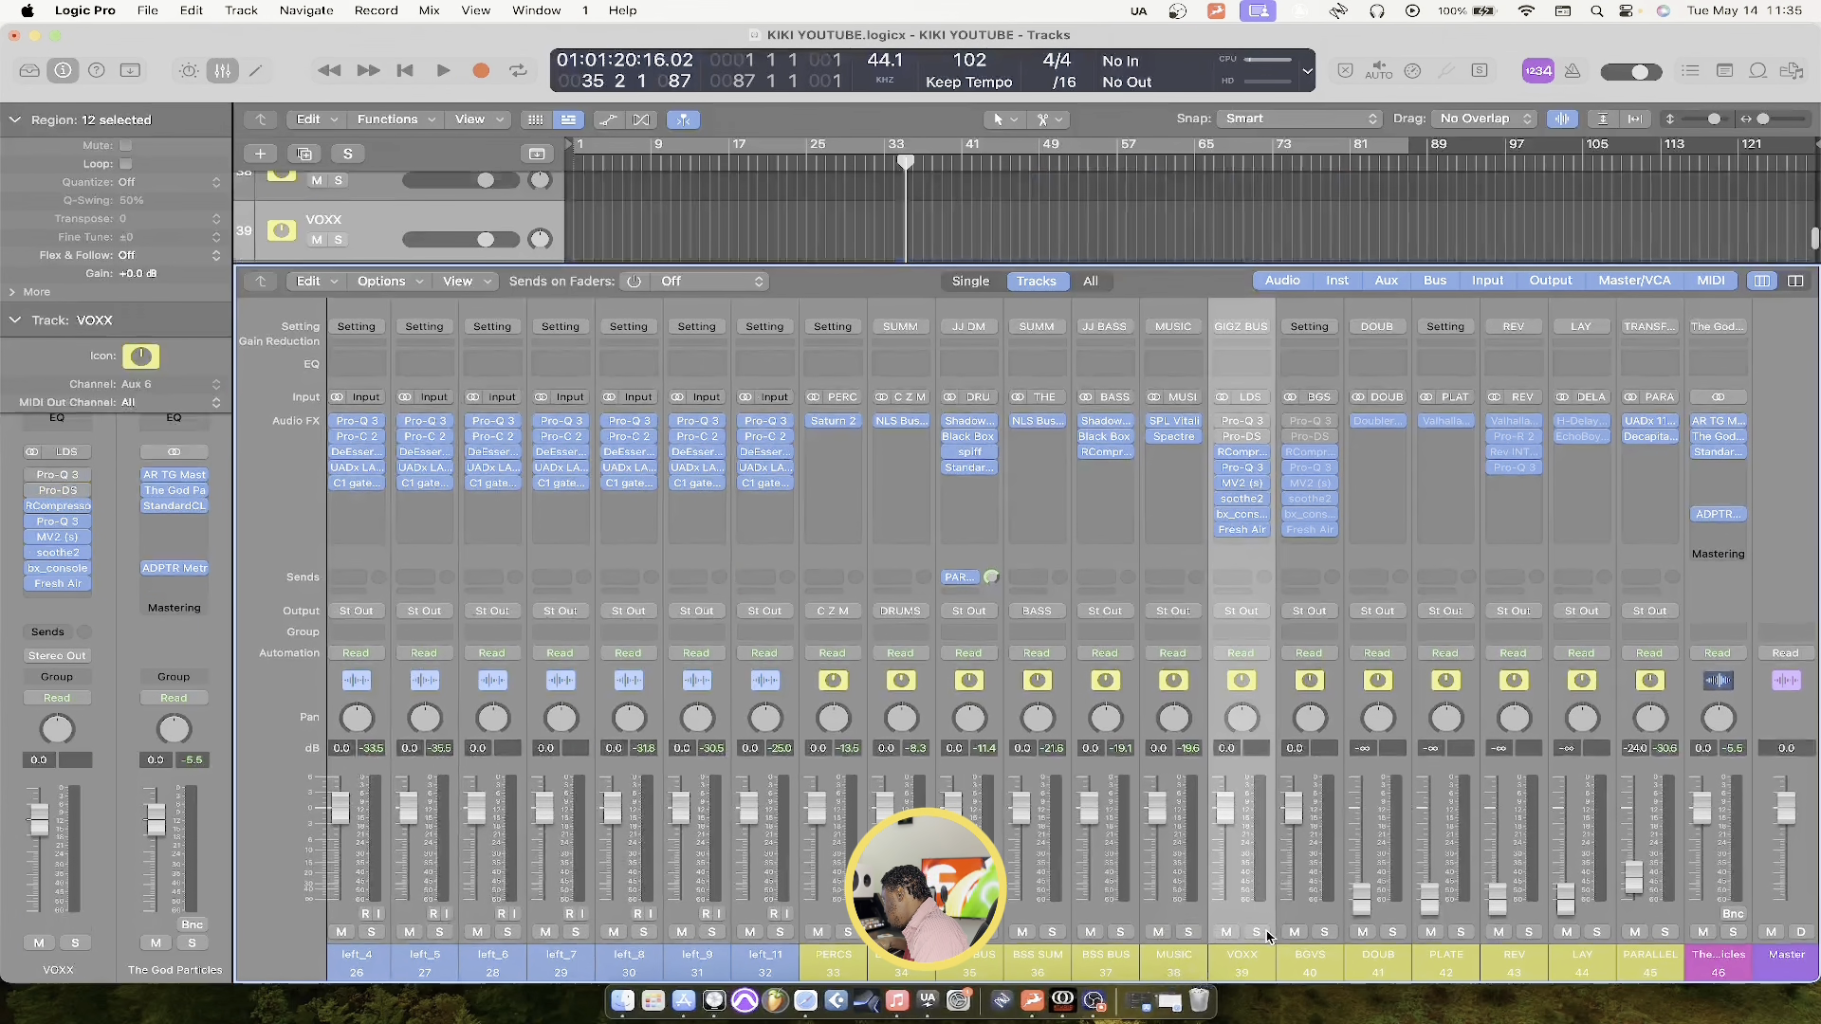
key(space)
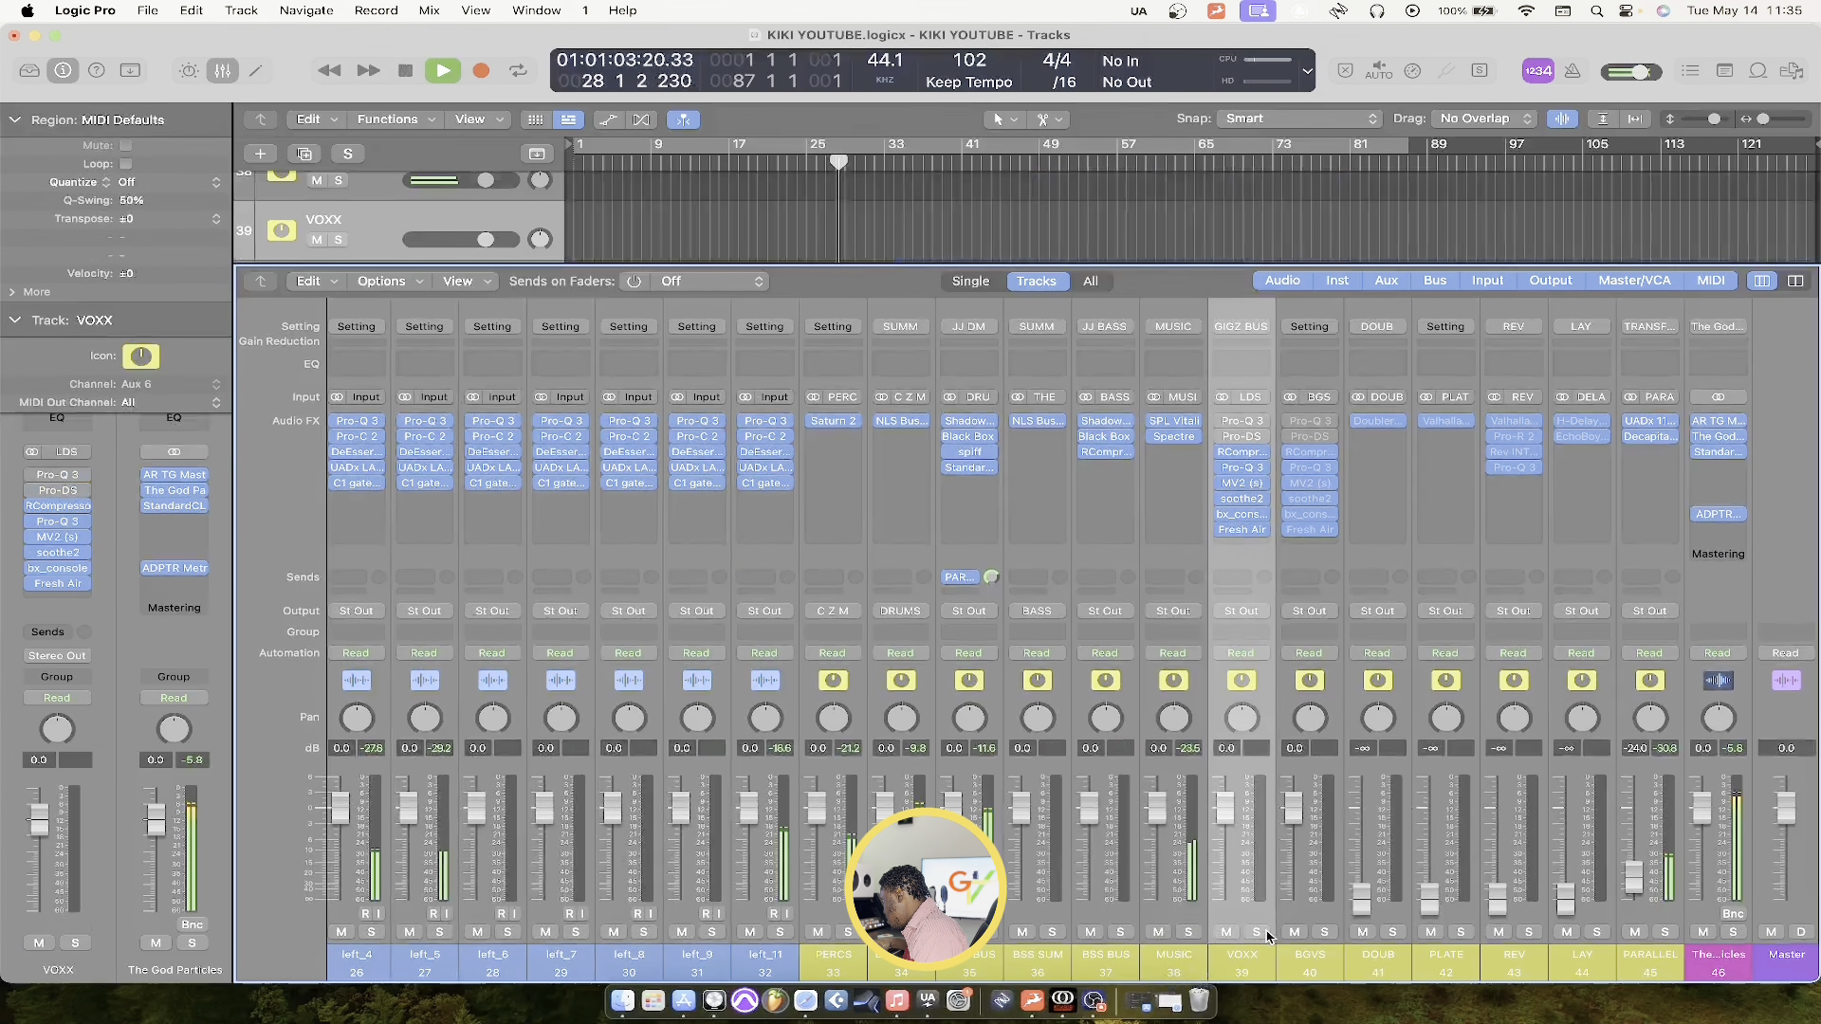
click(892, 434)
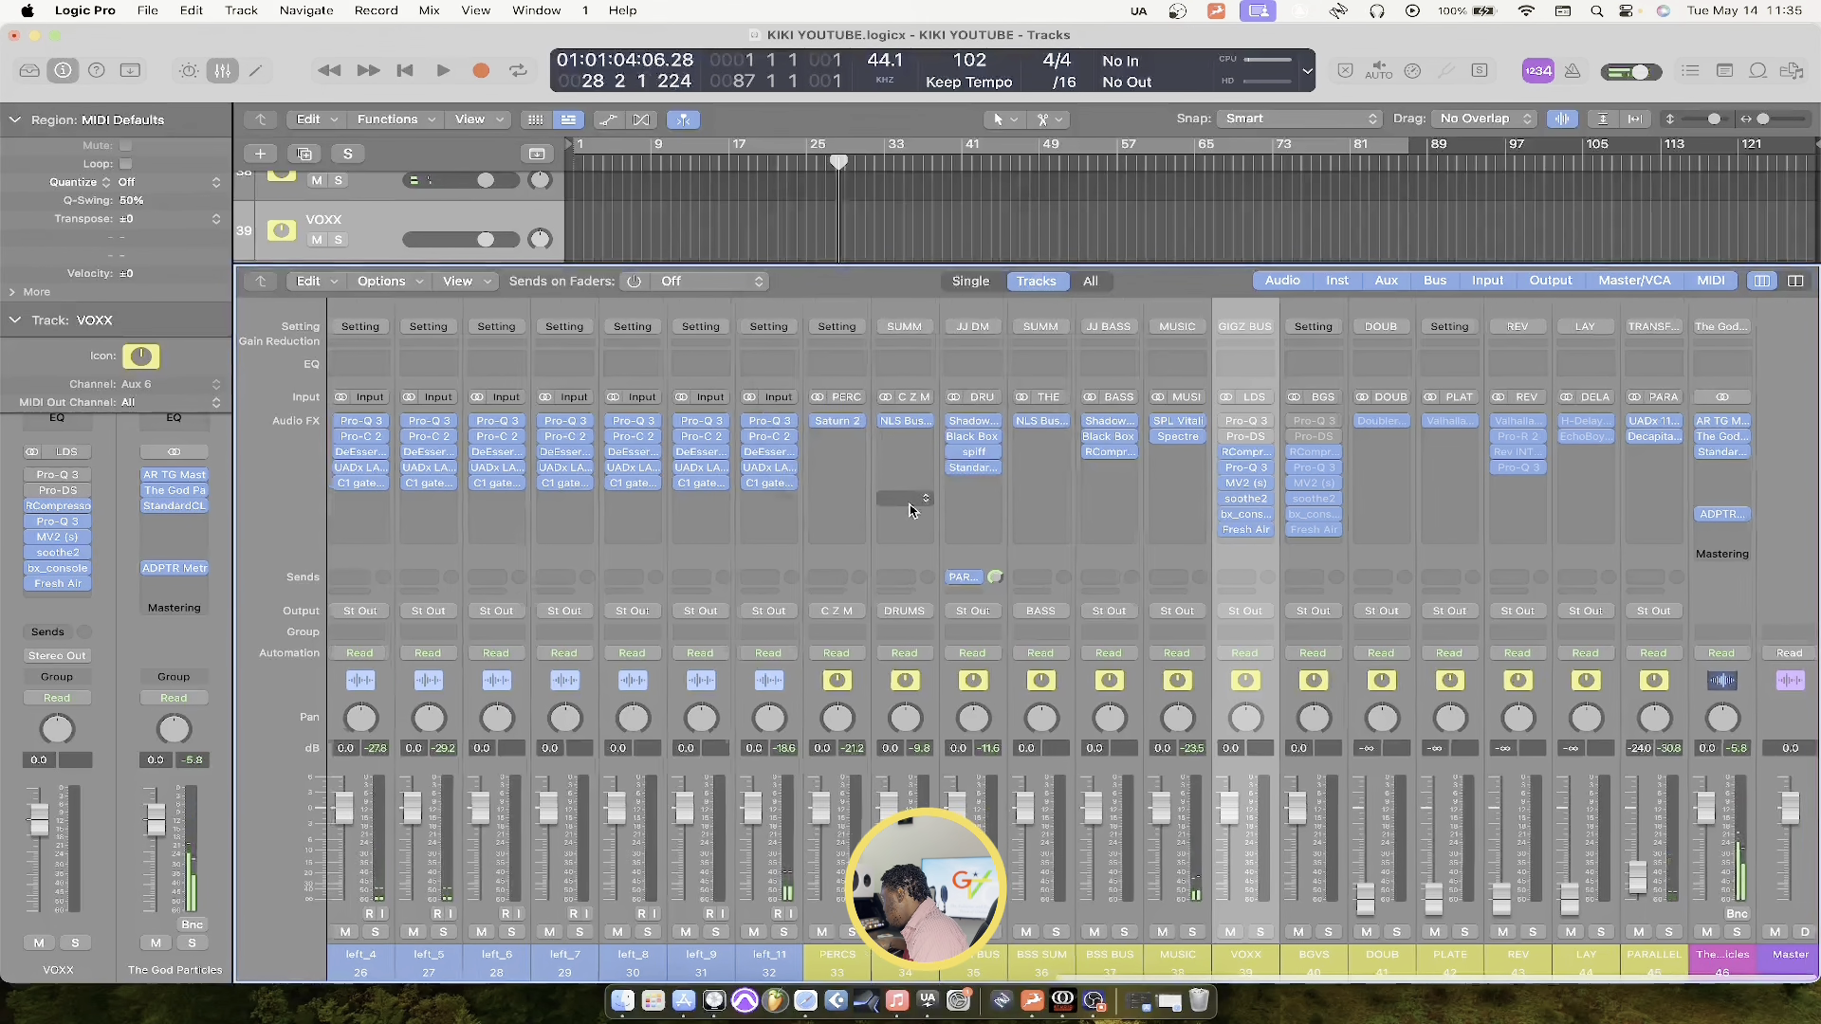
key(space)
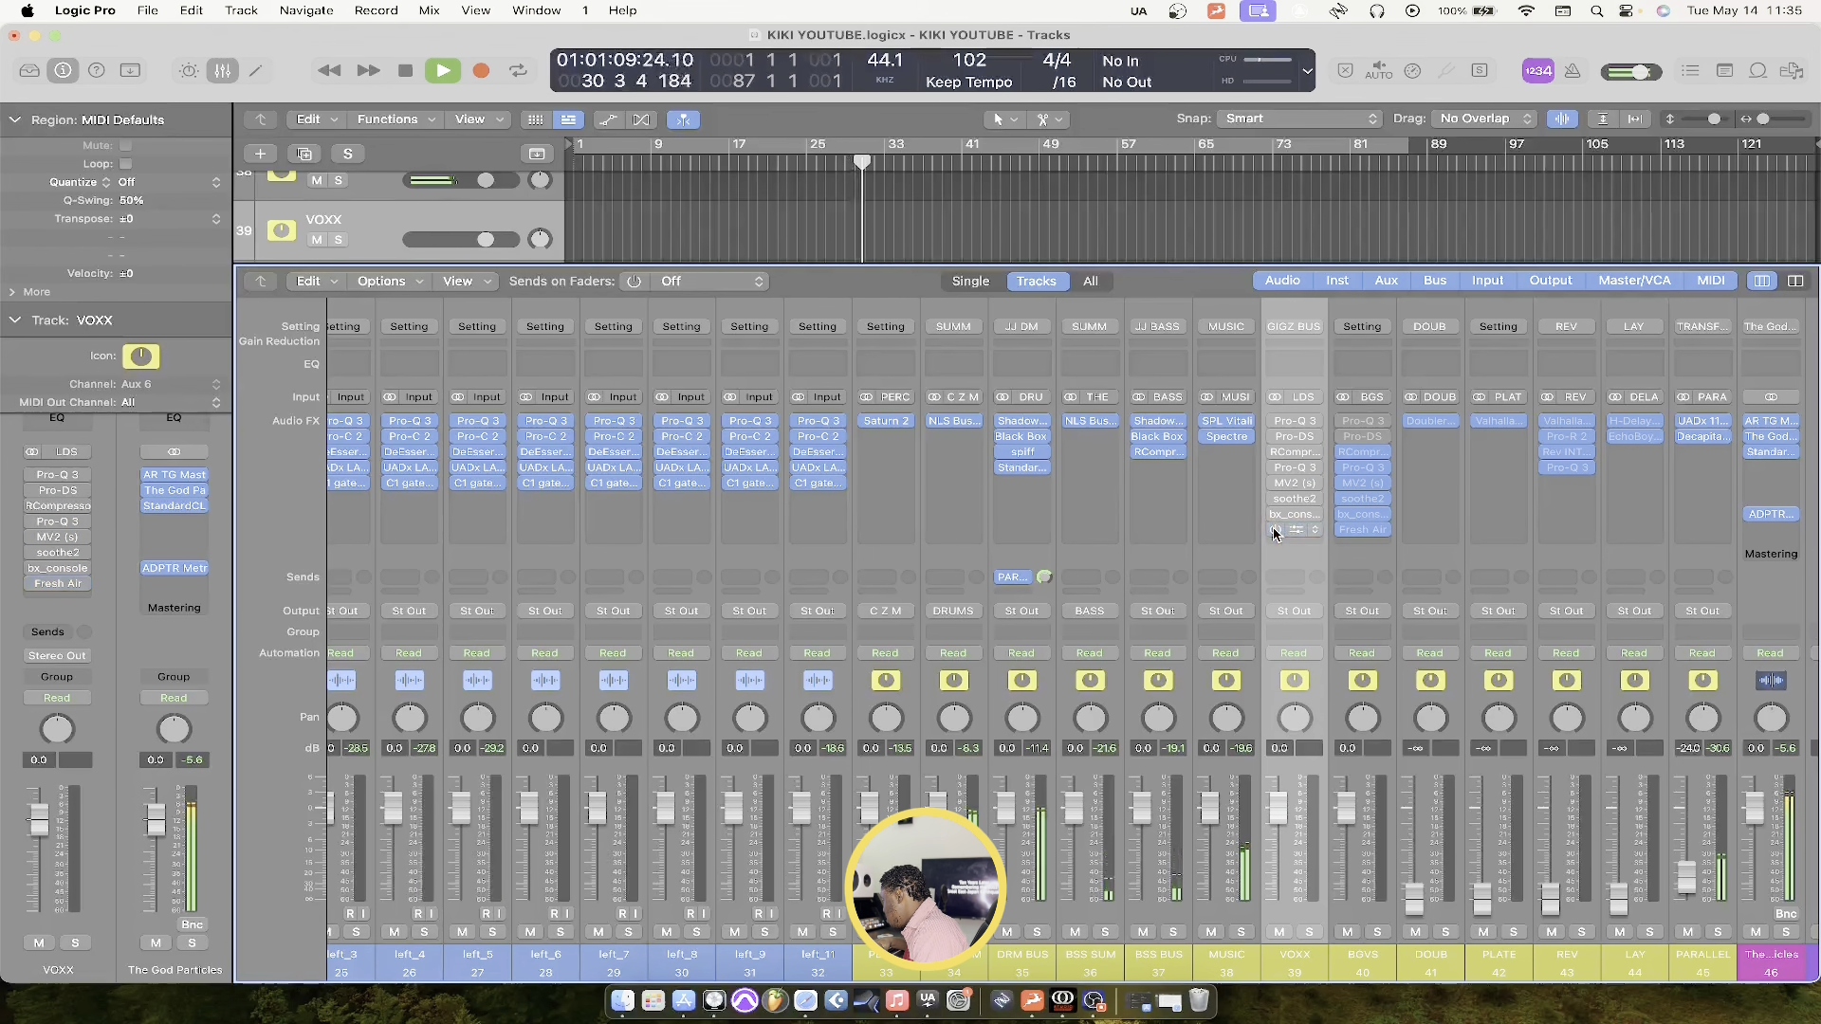
Route the output of the lead vocal tracks 18 to 20 (left, left_13, left_14) to Bus 1 (LDS), then check their outputs in the mixer
key(x)
scroll(825, 395, up, 15)
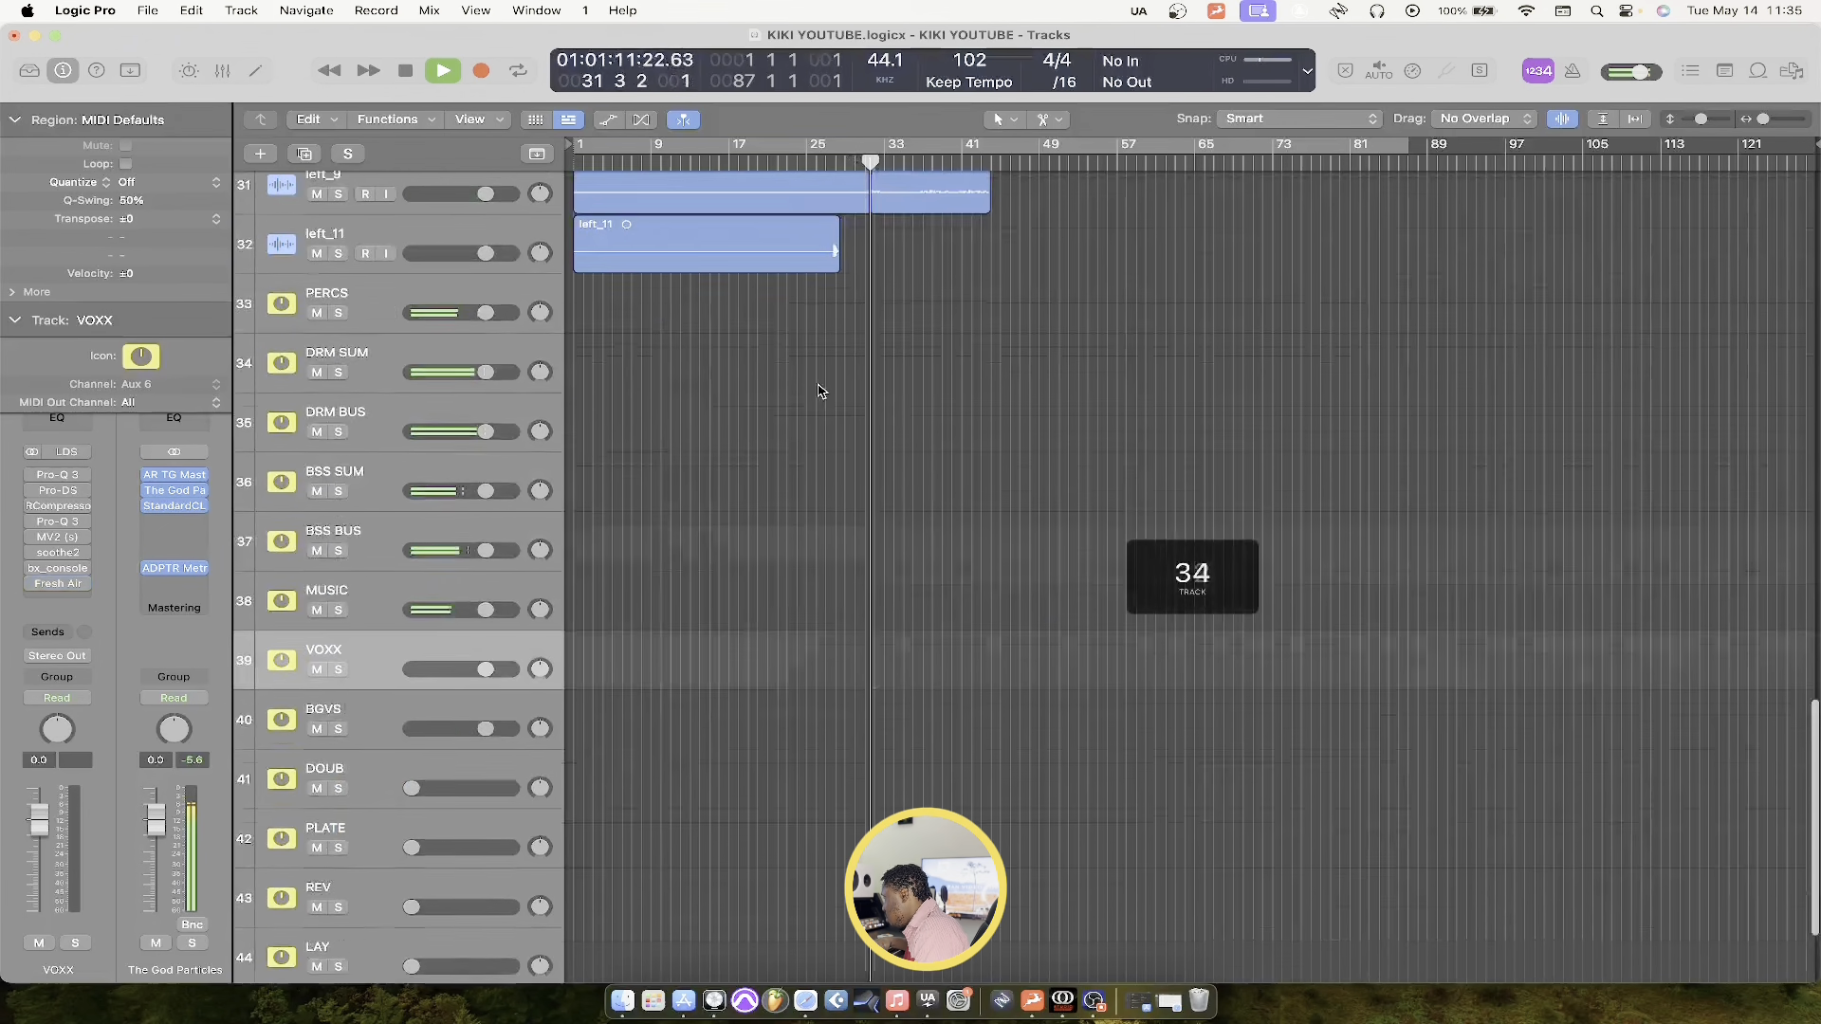
scroll(822, 391, up, 5)
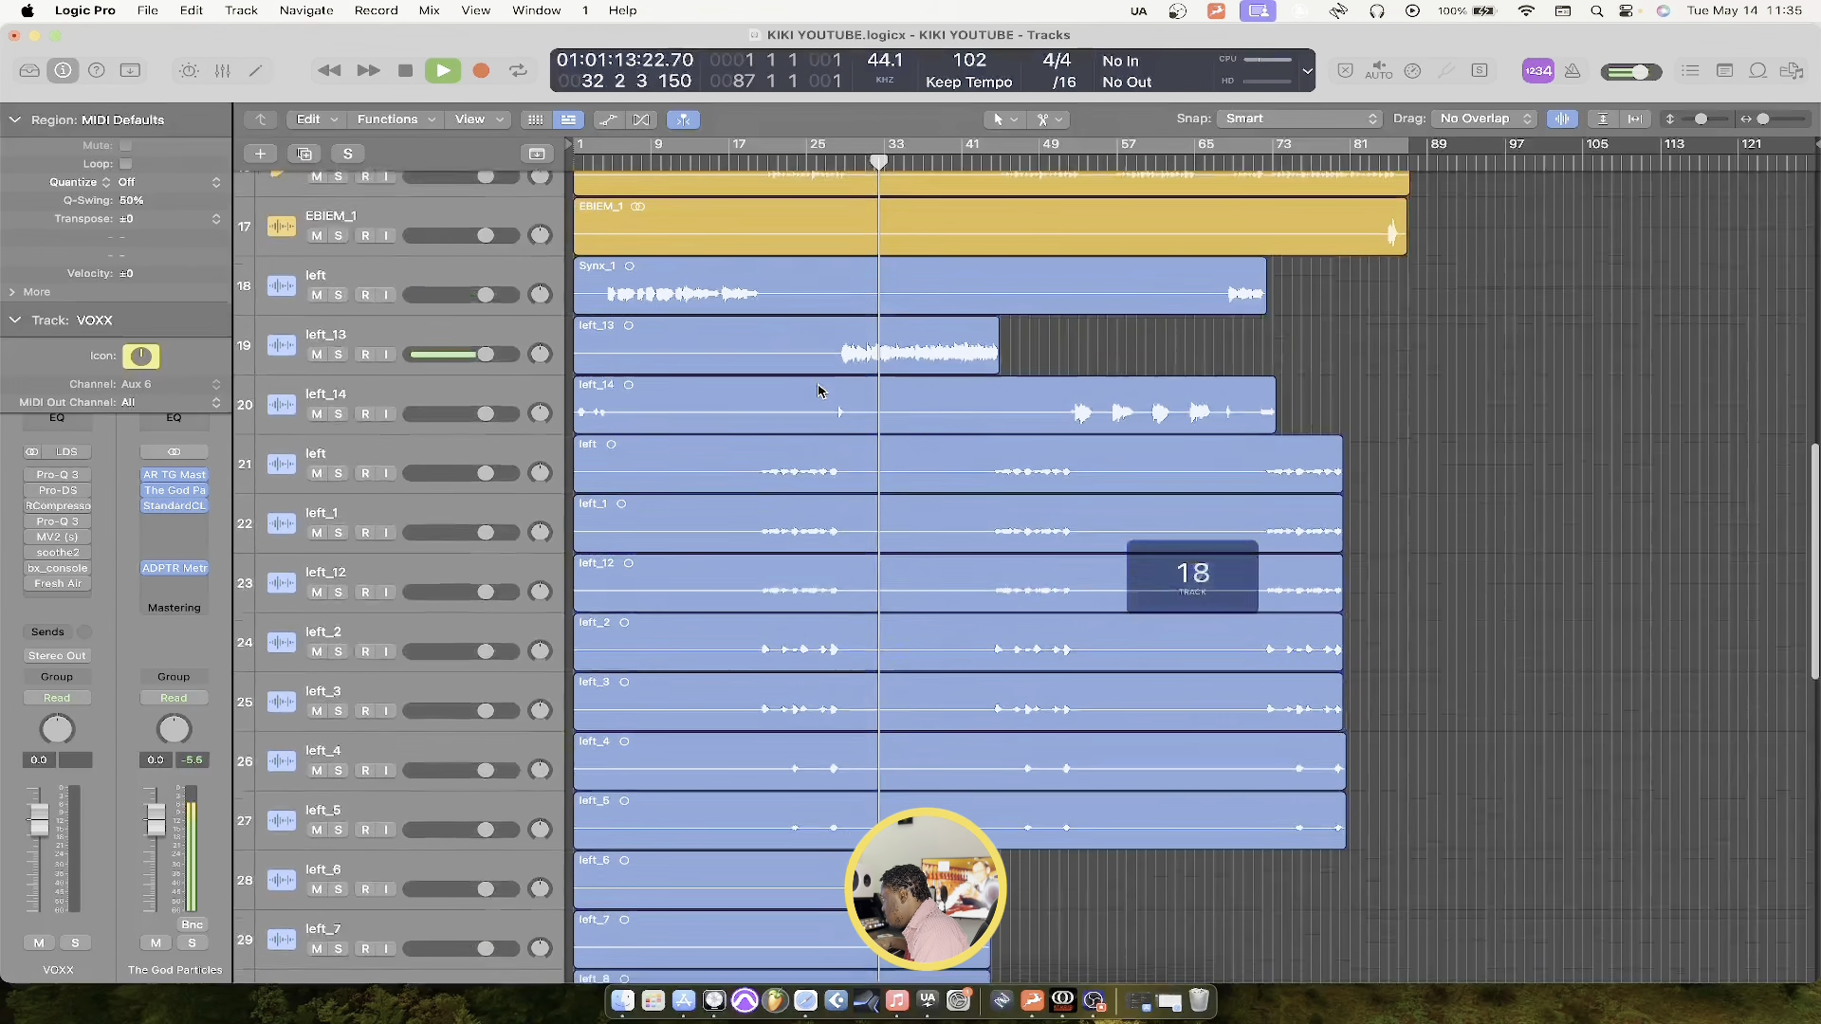
click(491, 308)
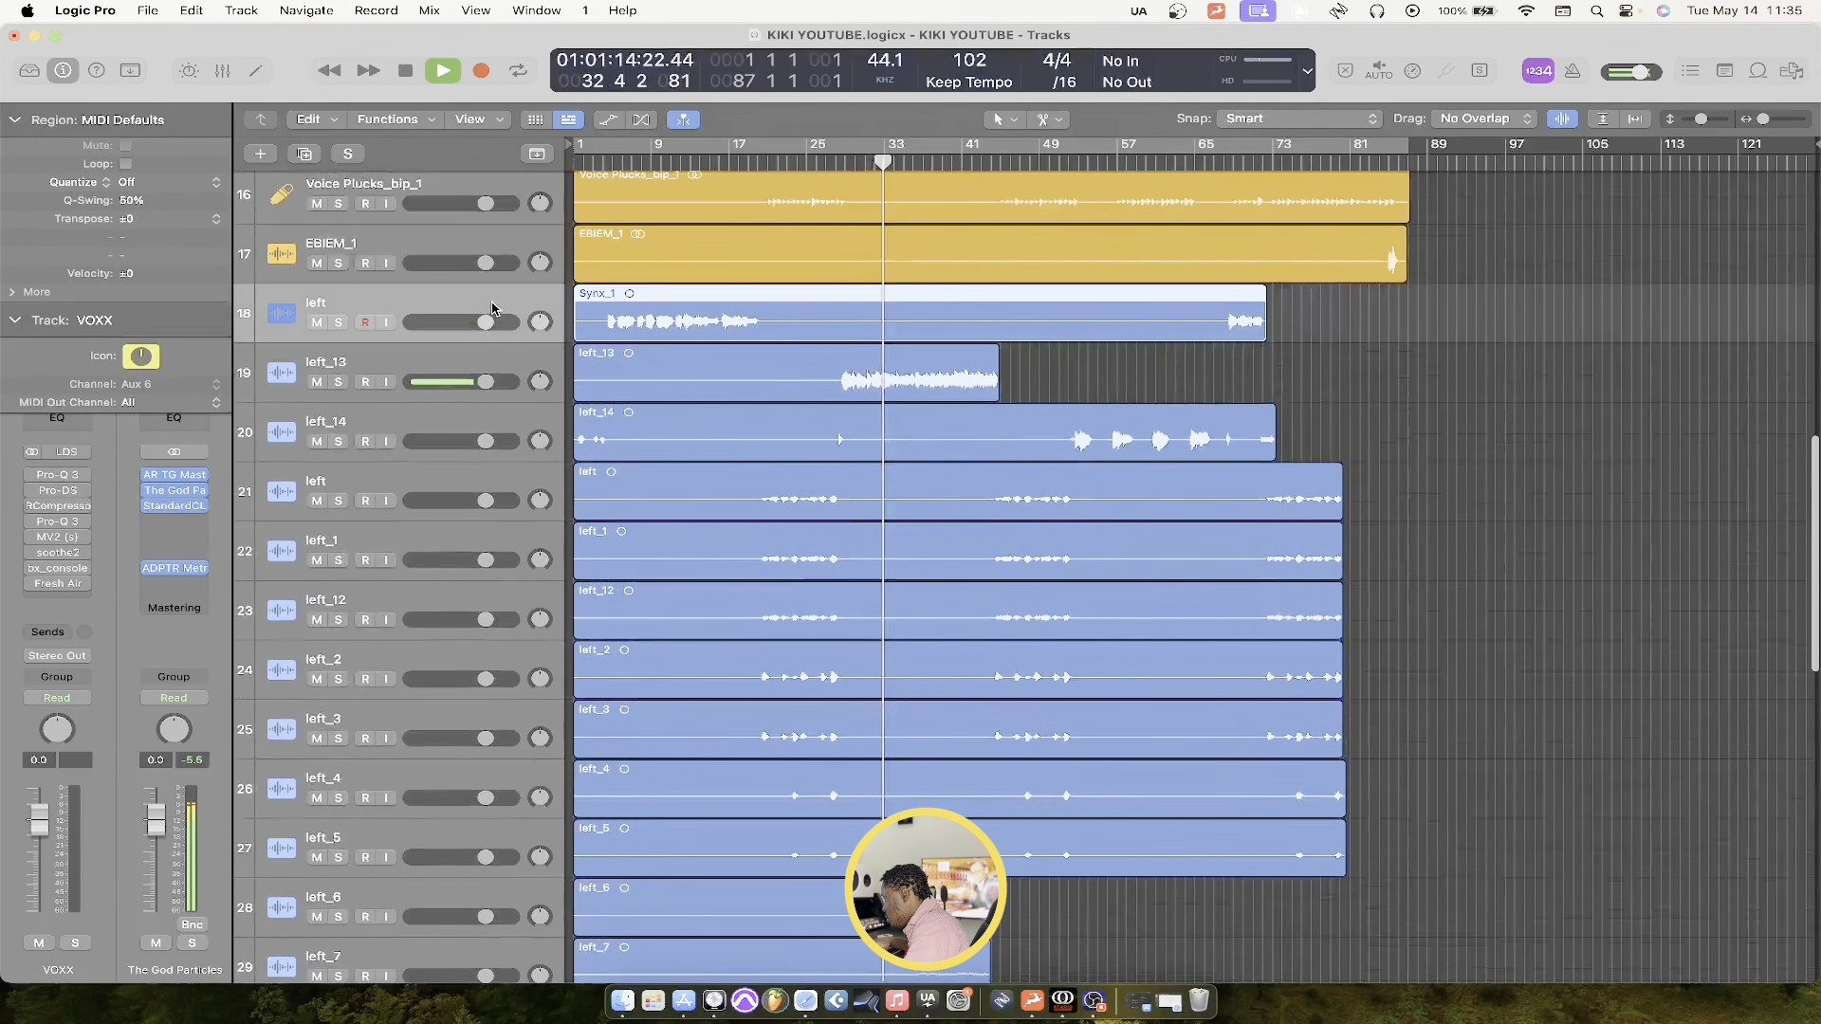
shift+click(497, 418)
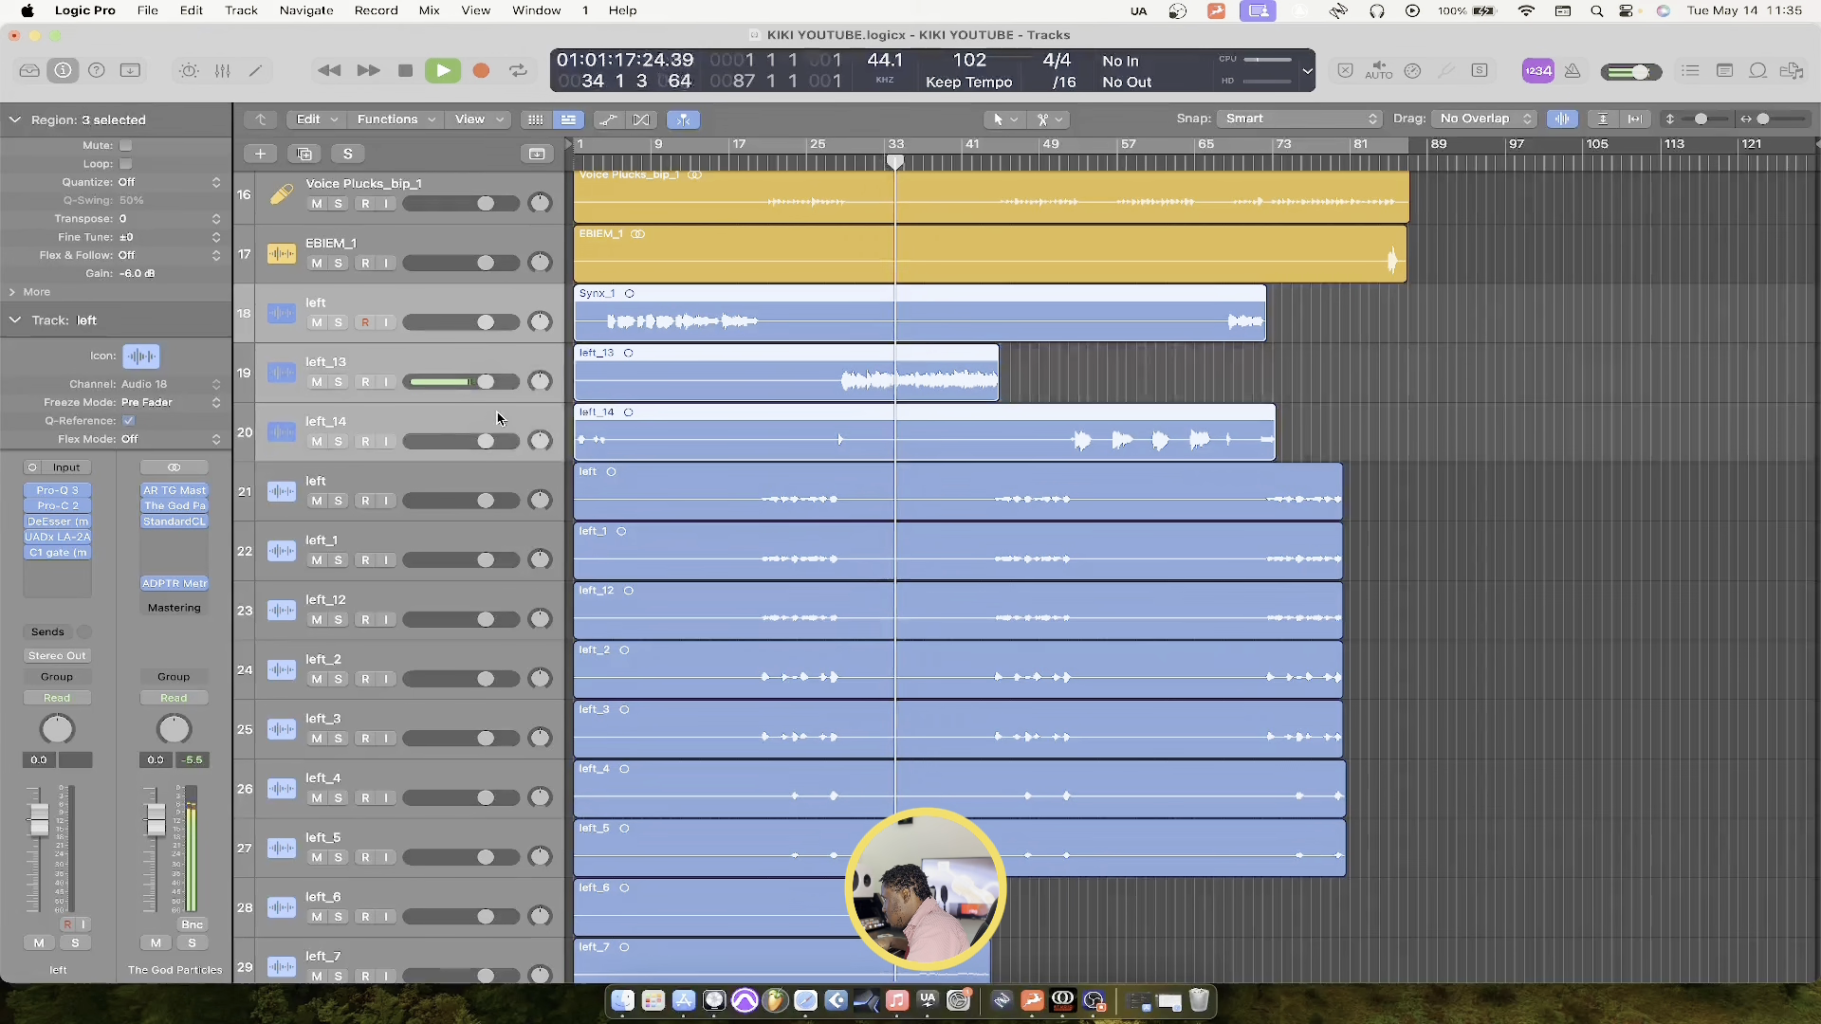
click(79, 655)
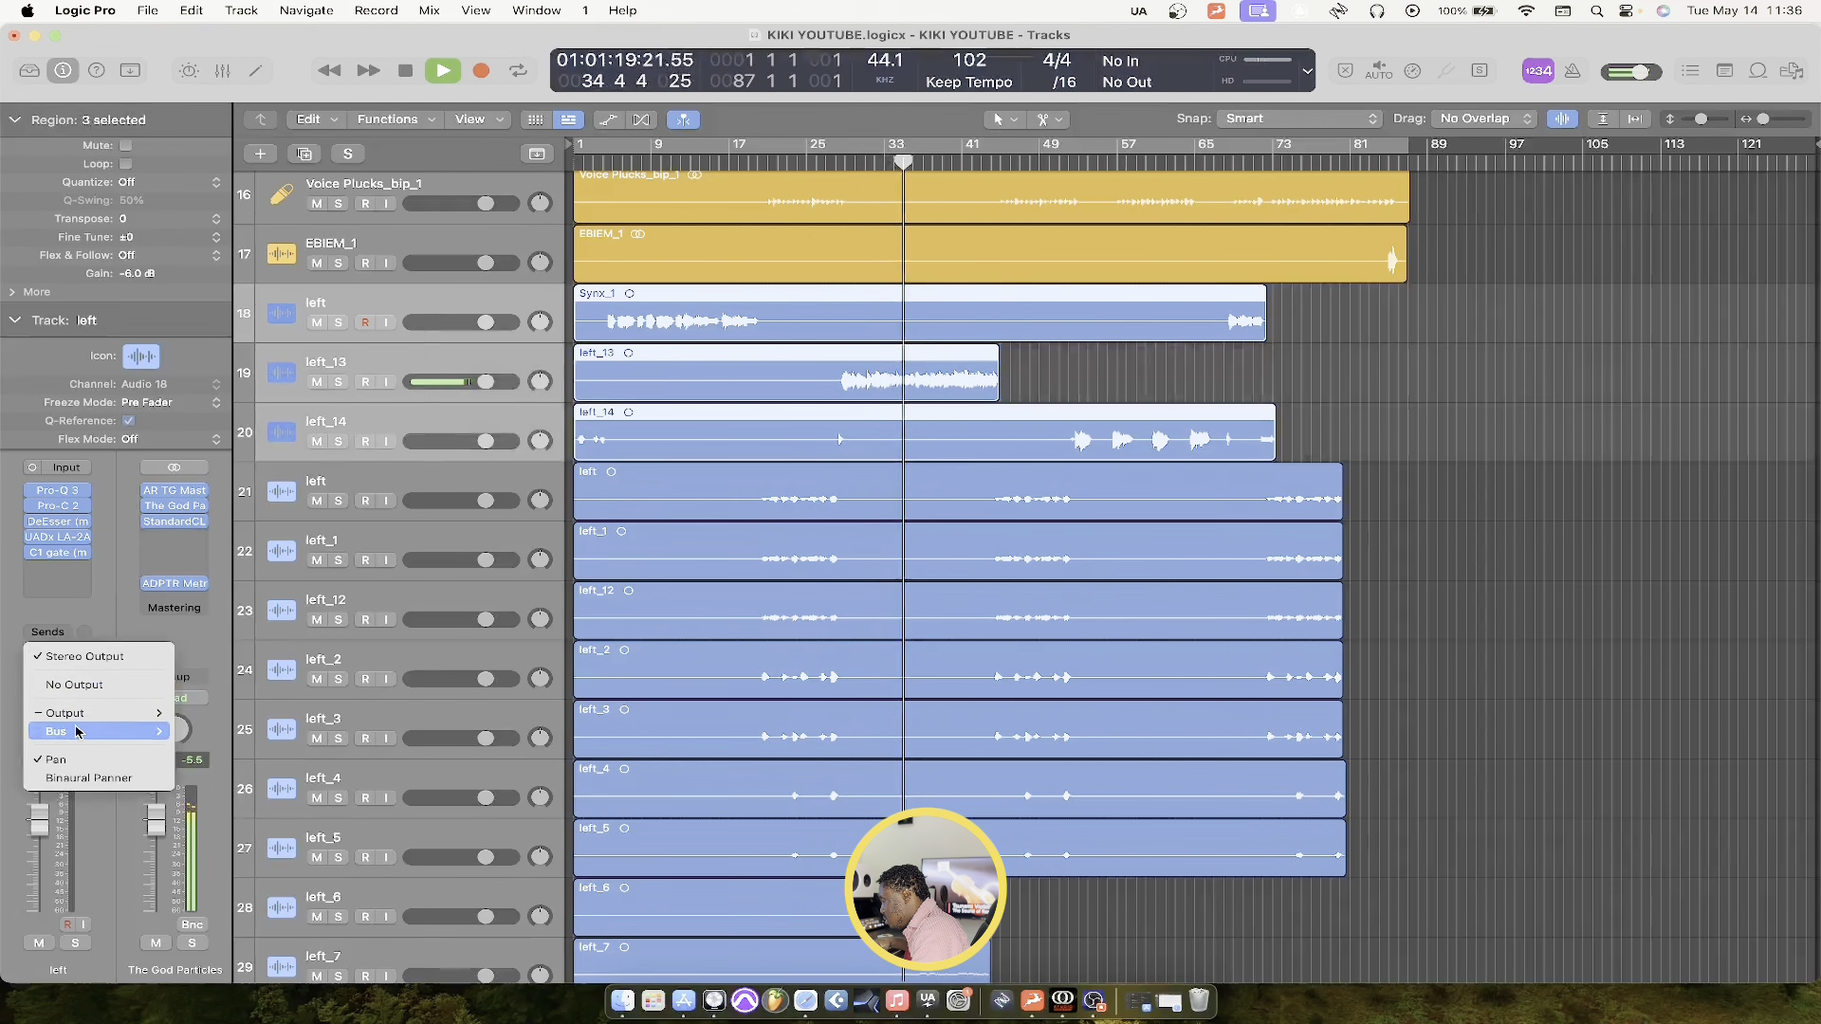
mouse_move(95, 731)
click(284, 260)
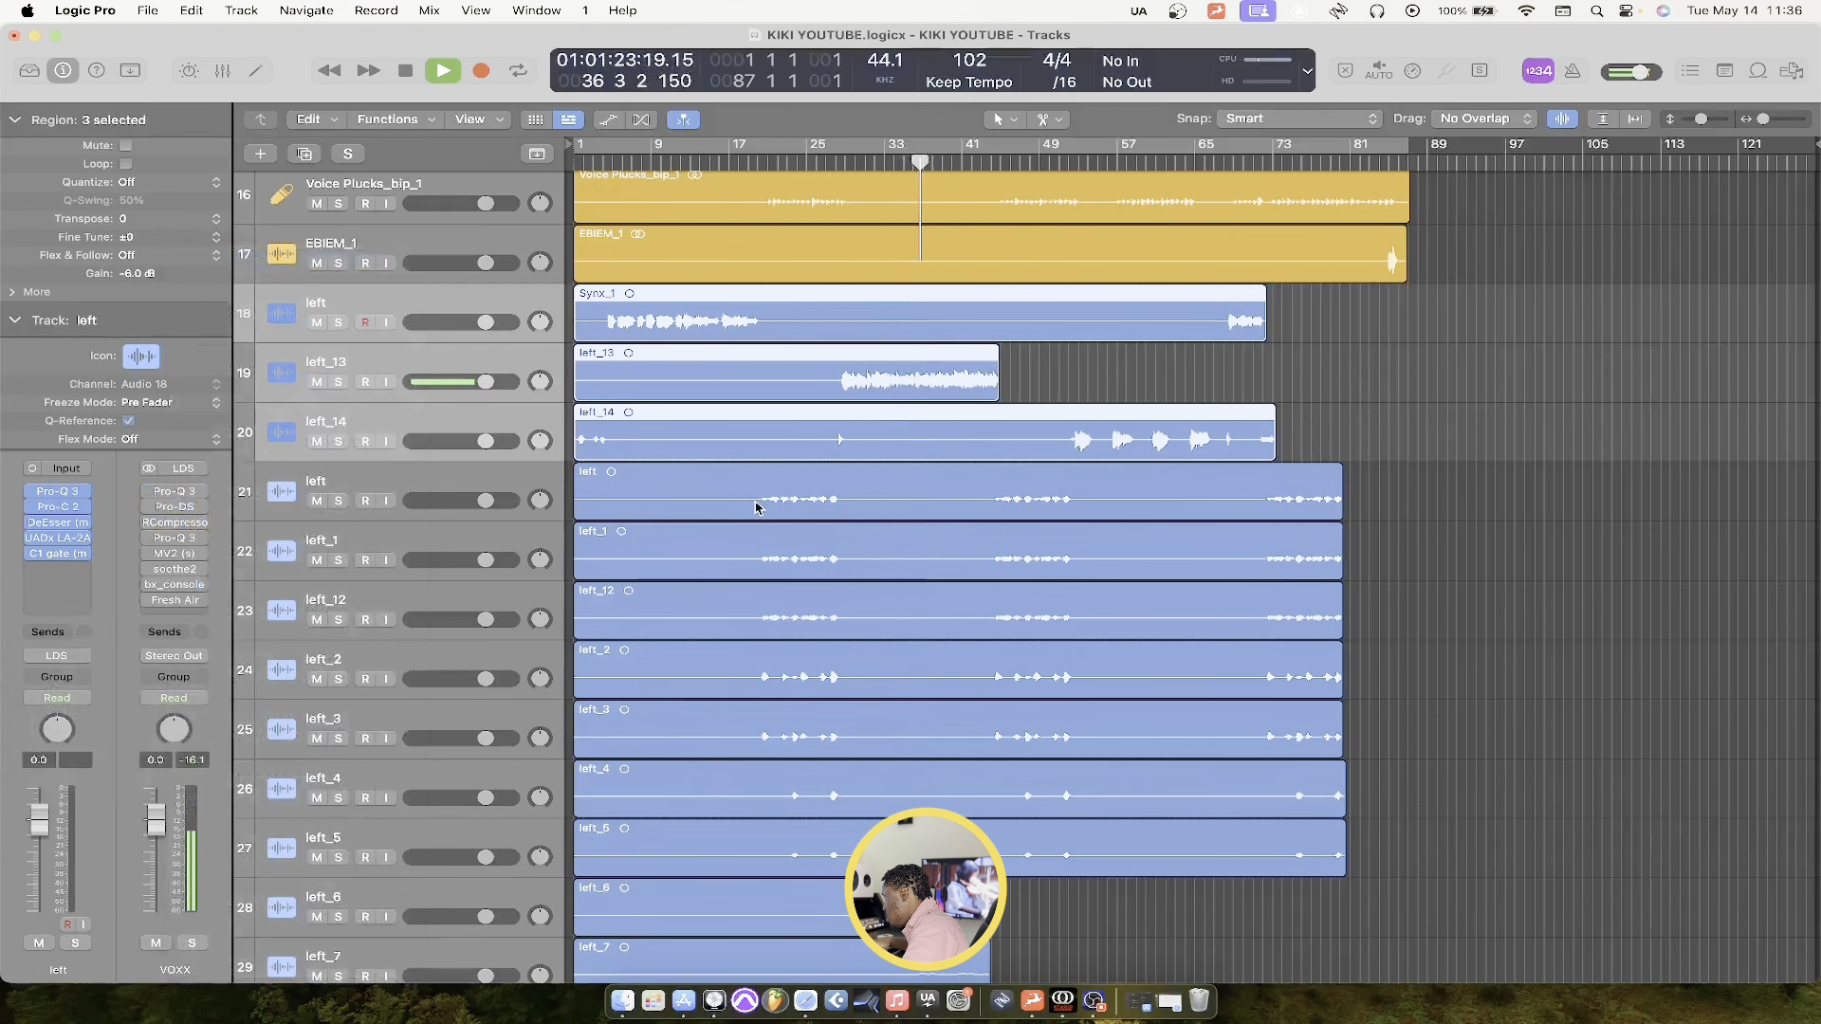
key(x)
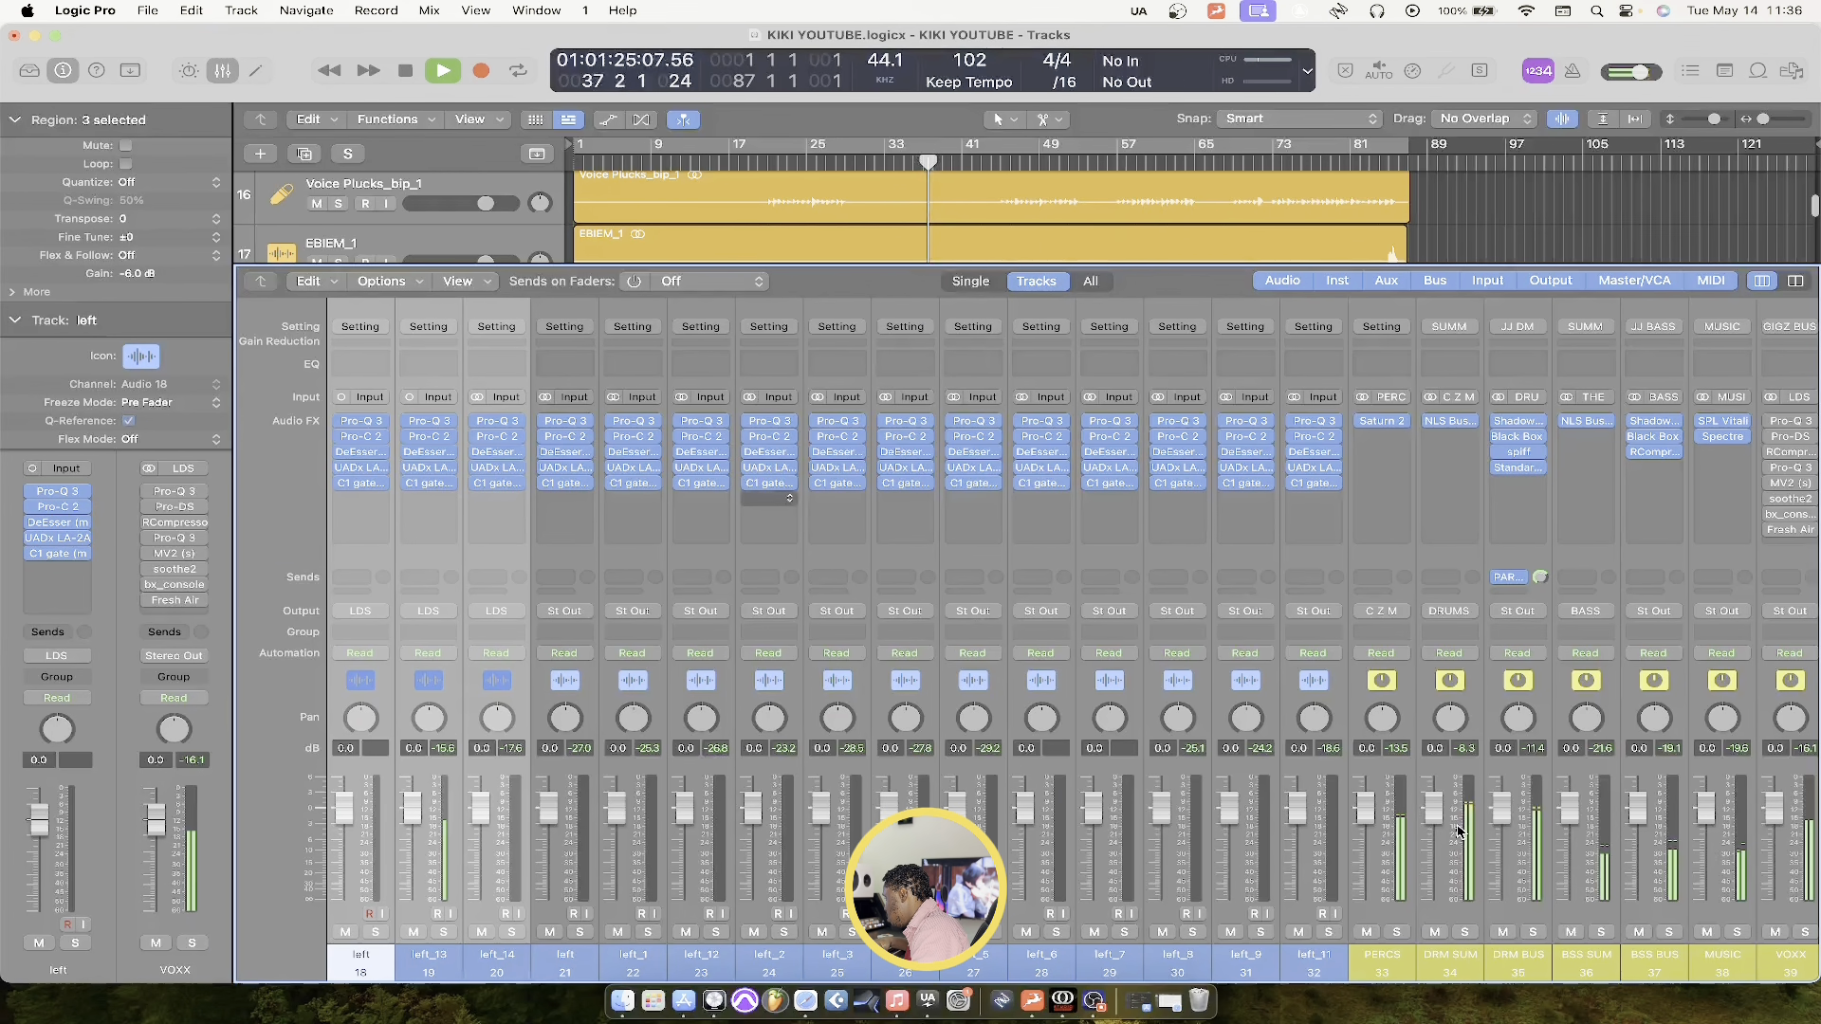
key(x)
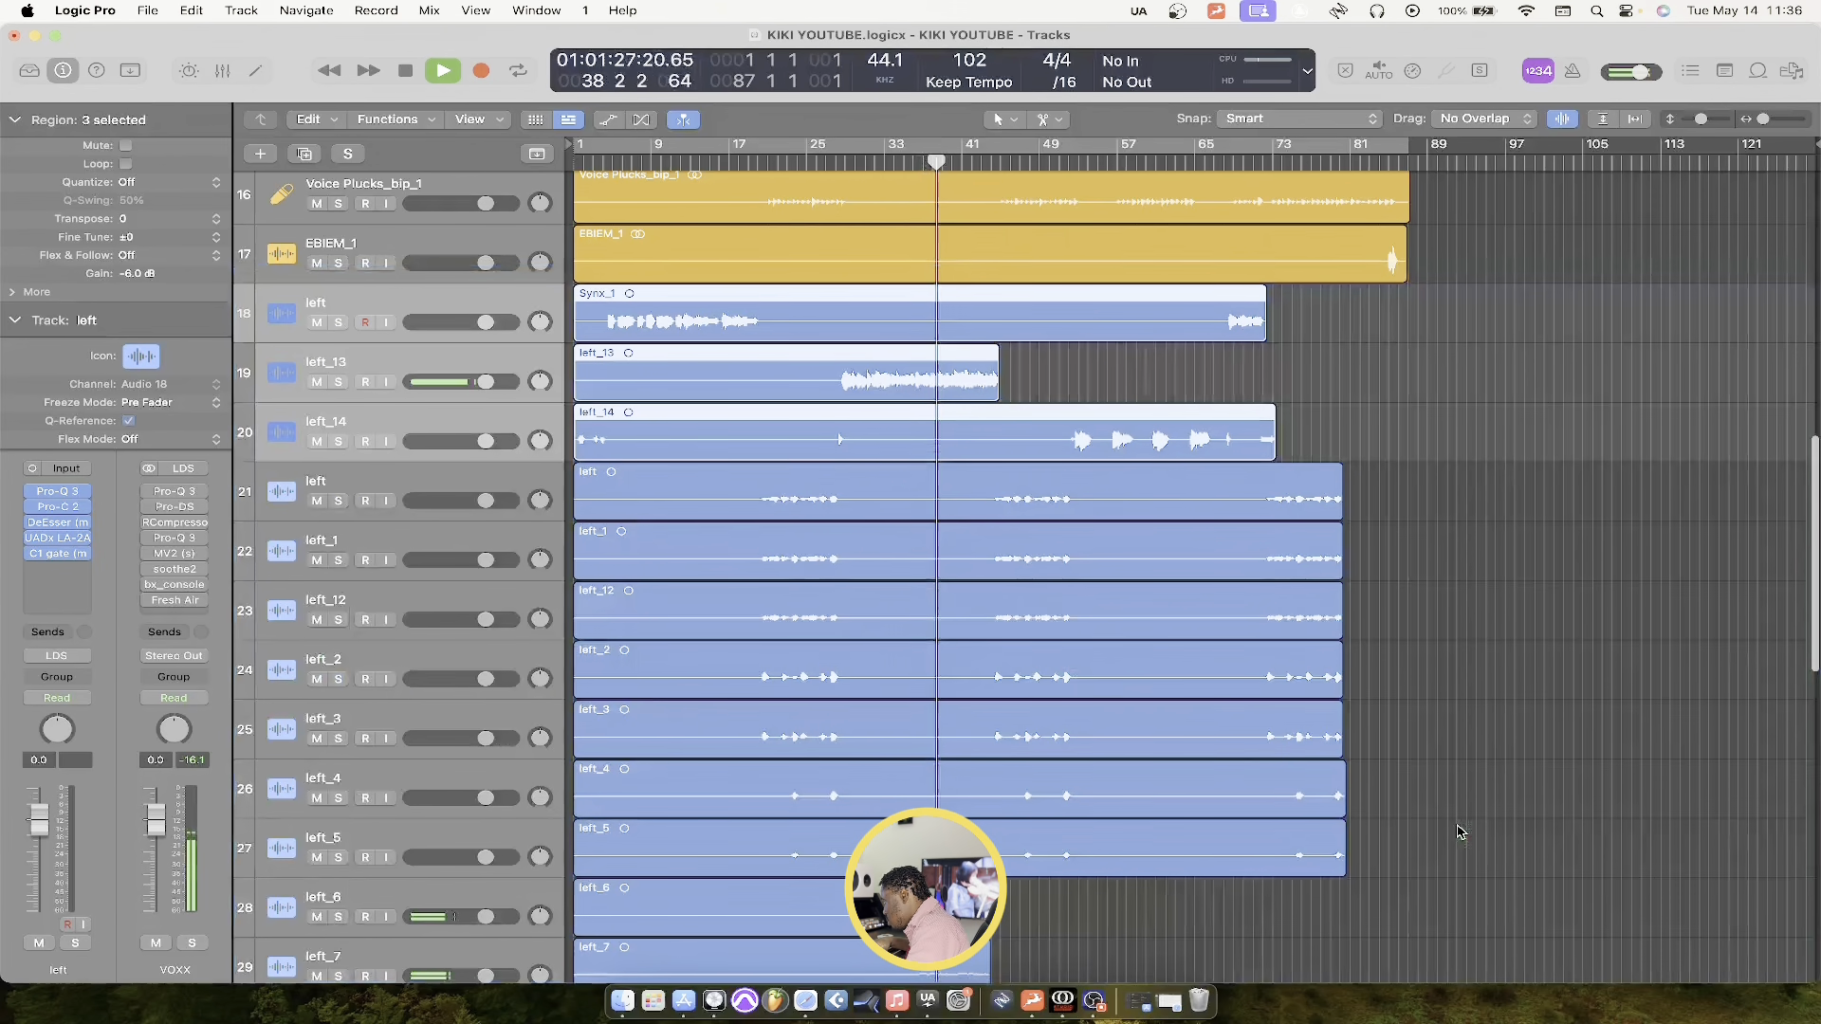
Try to route the output of the backing tracks from left on track 21 through left_11 to Bus 3 (MAIN VOX)
click(435, 483)
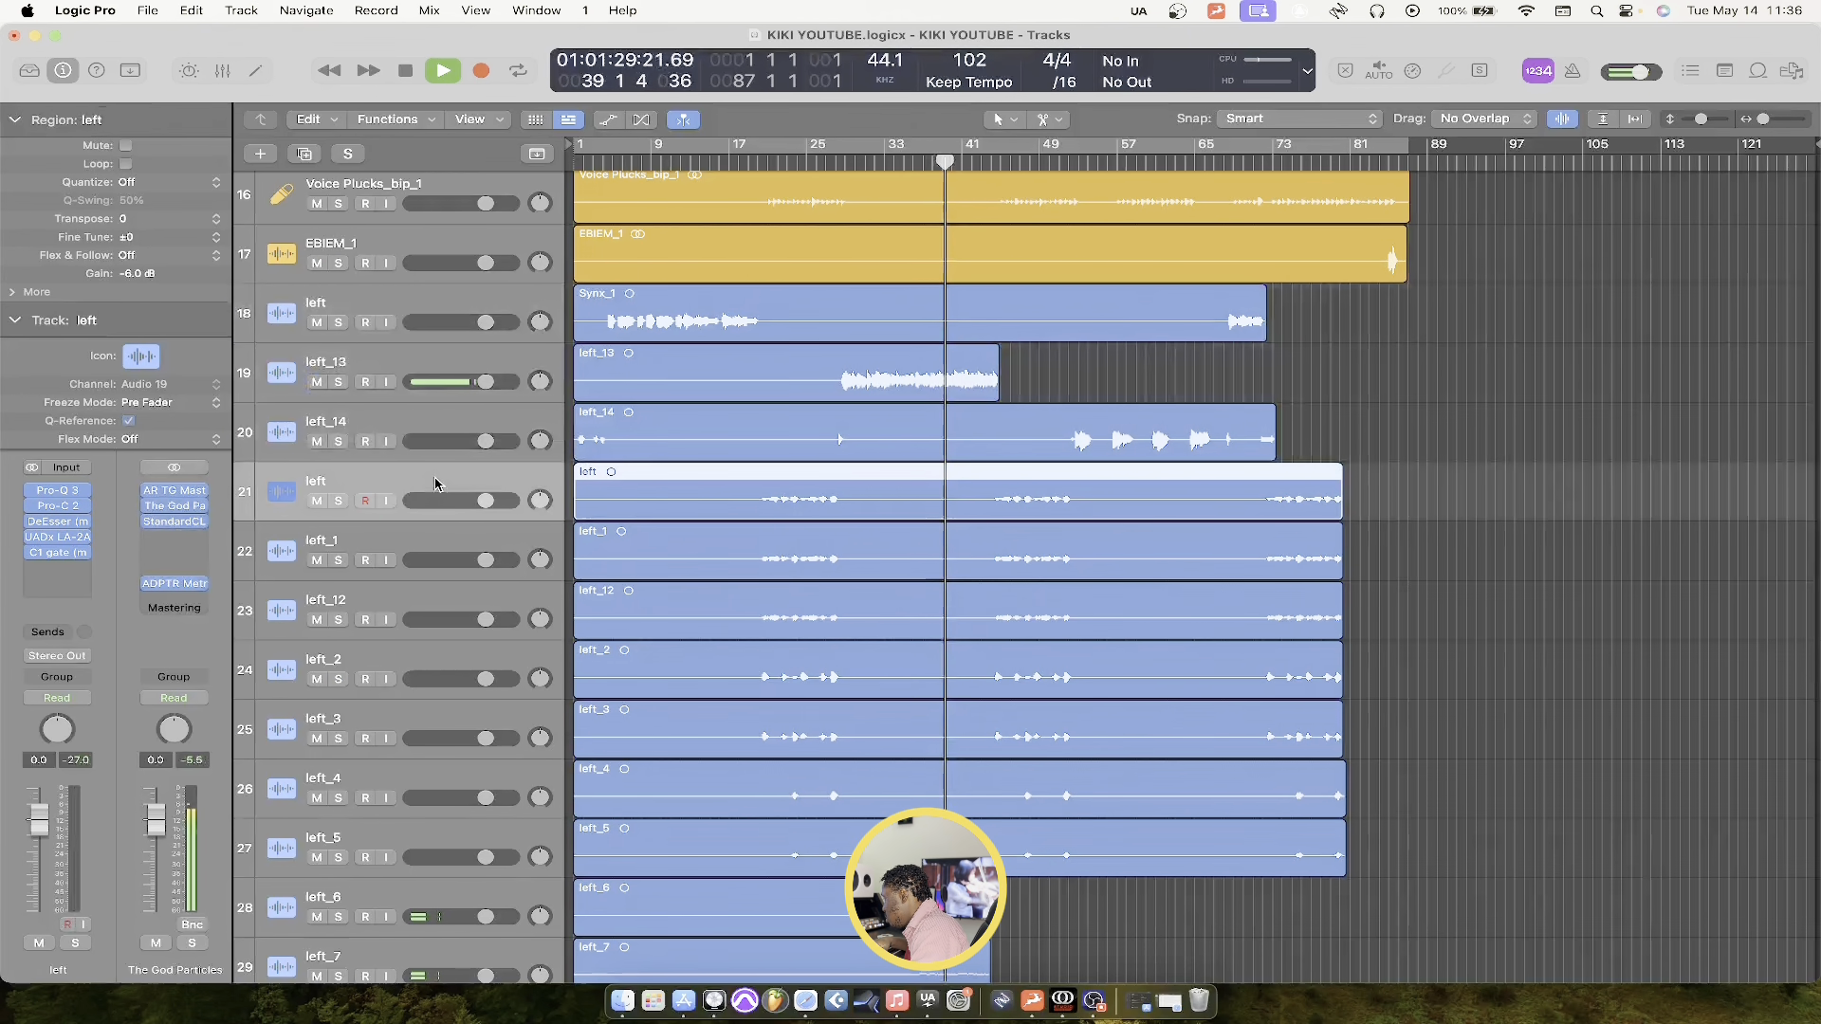
scroll(479, 651, down, 5)
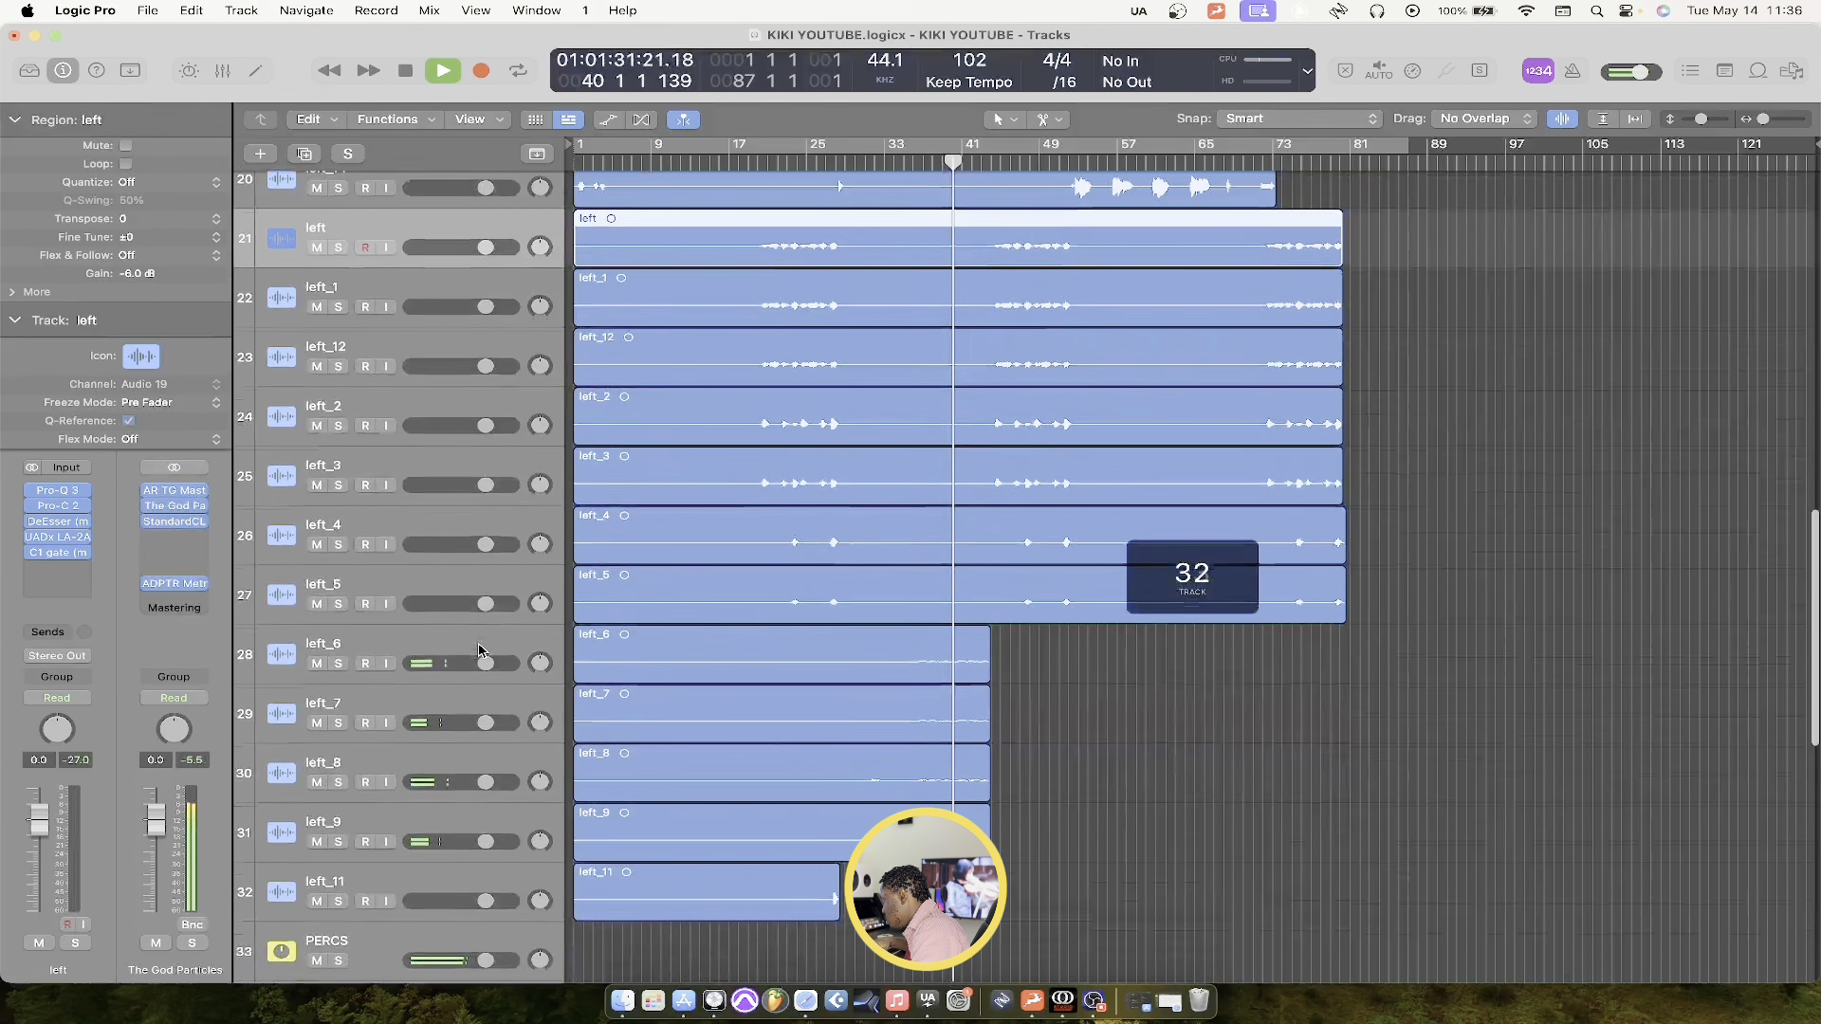
shift+click(467, 876)
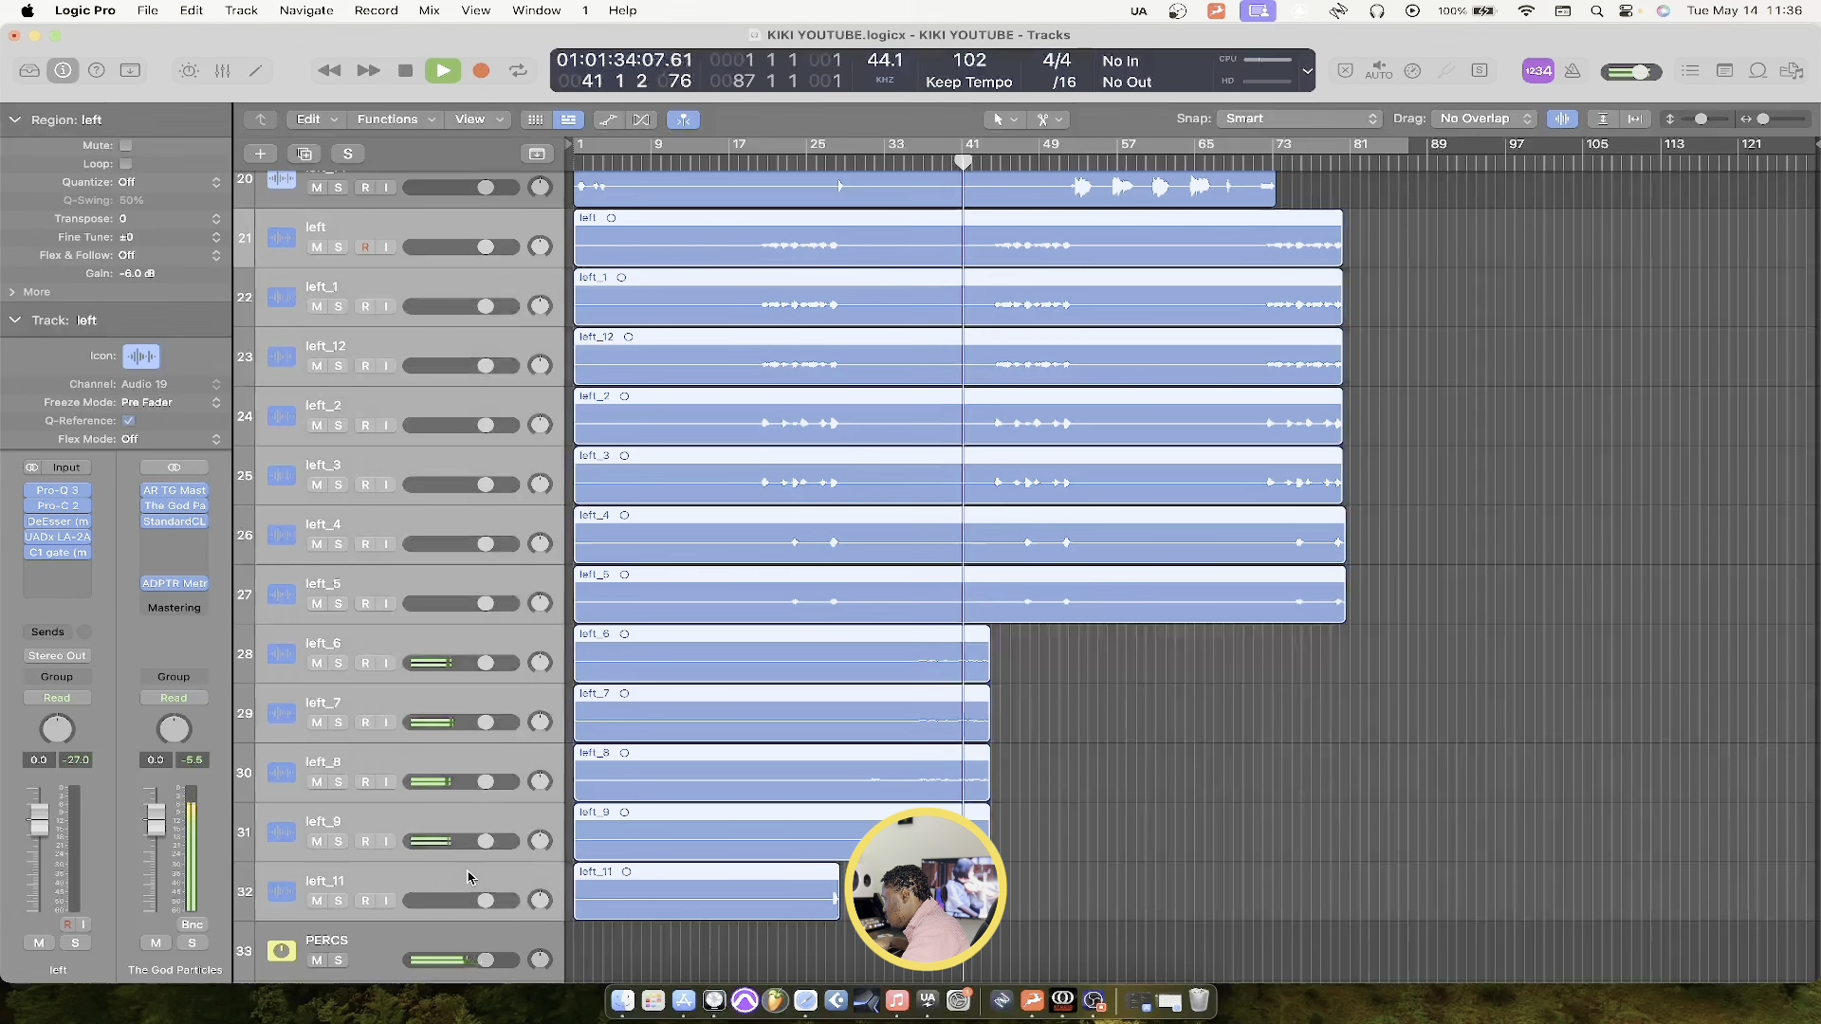
click(59, 655)
mouse_move(95, 732)
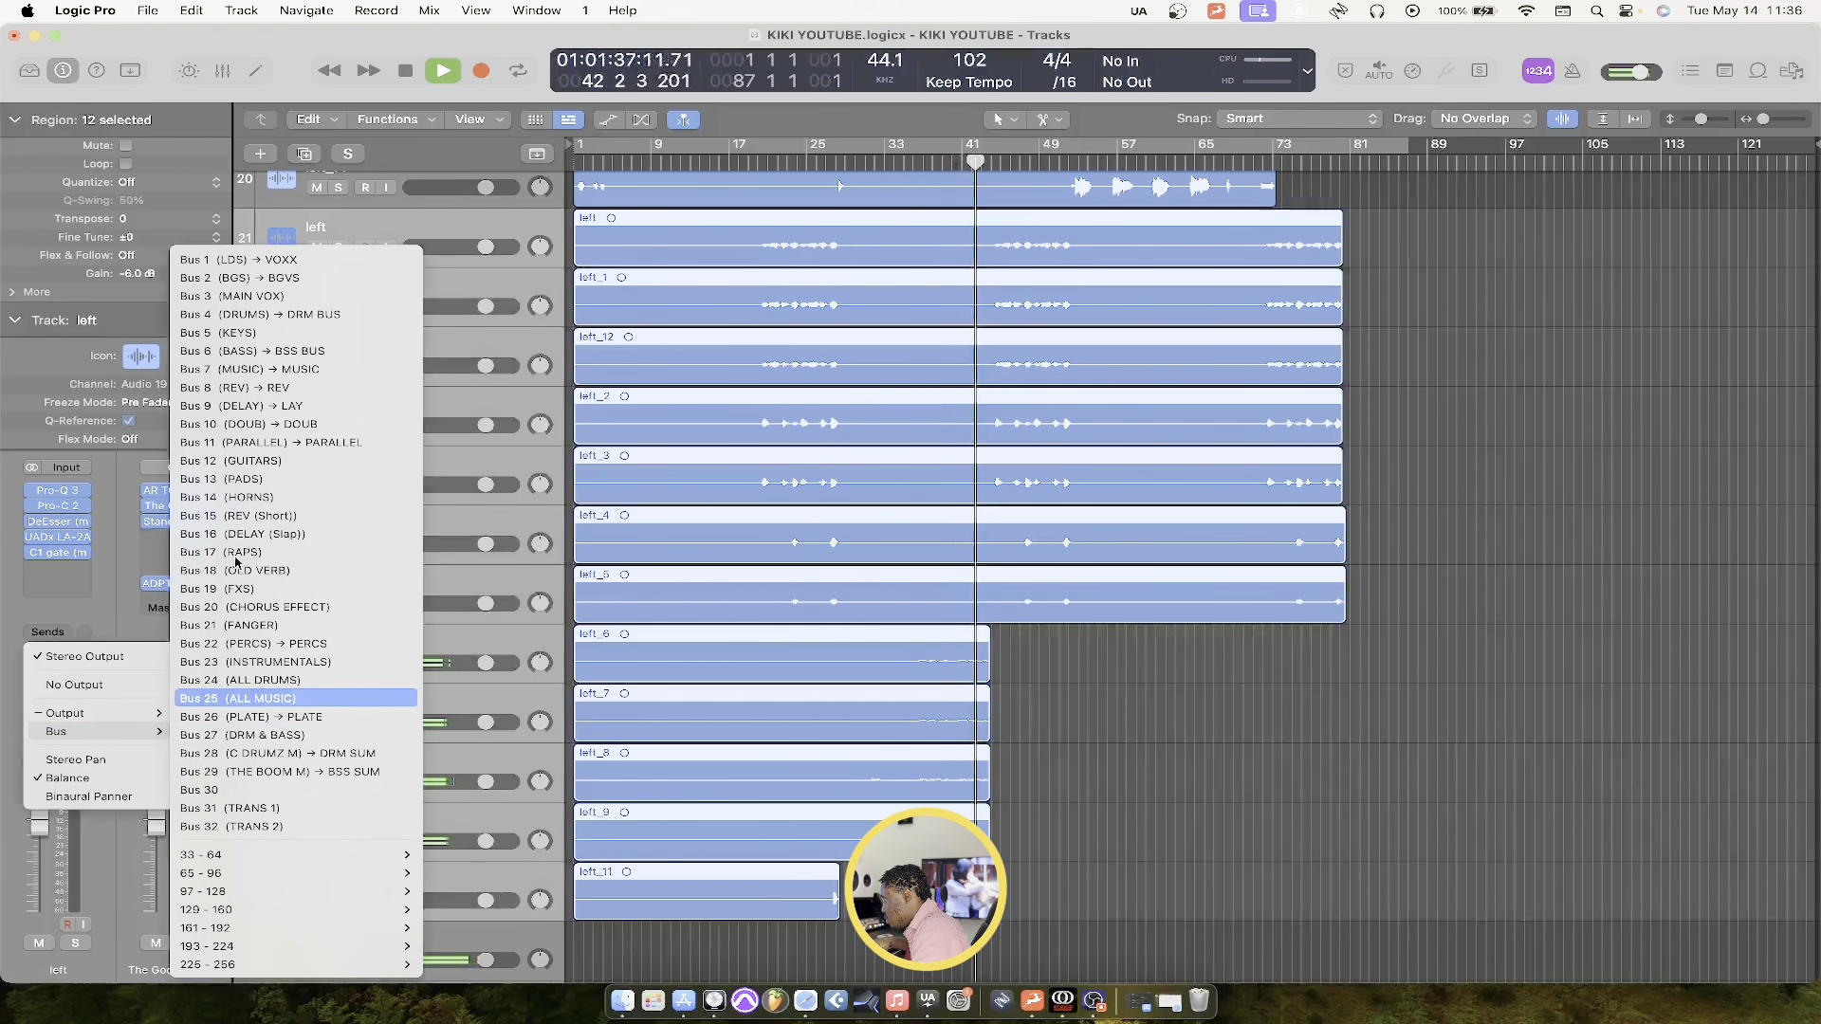
click(228, 296)
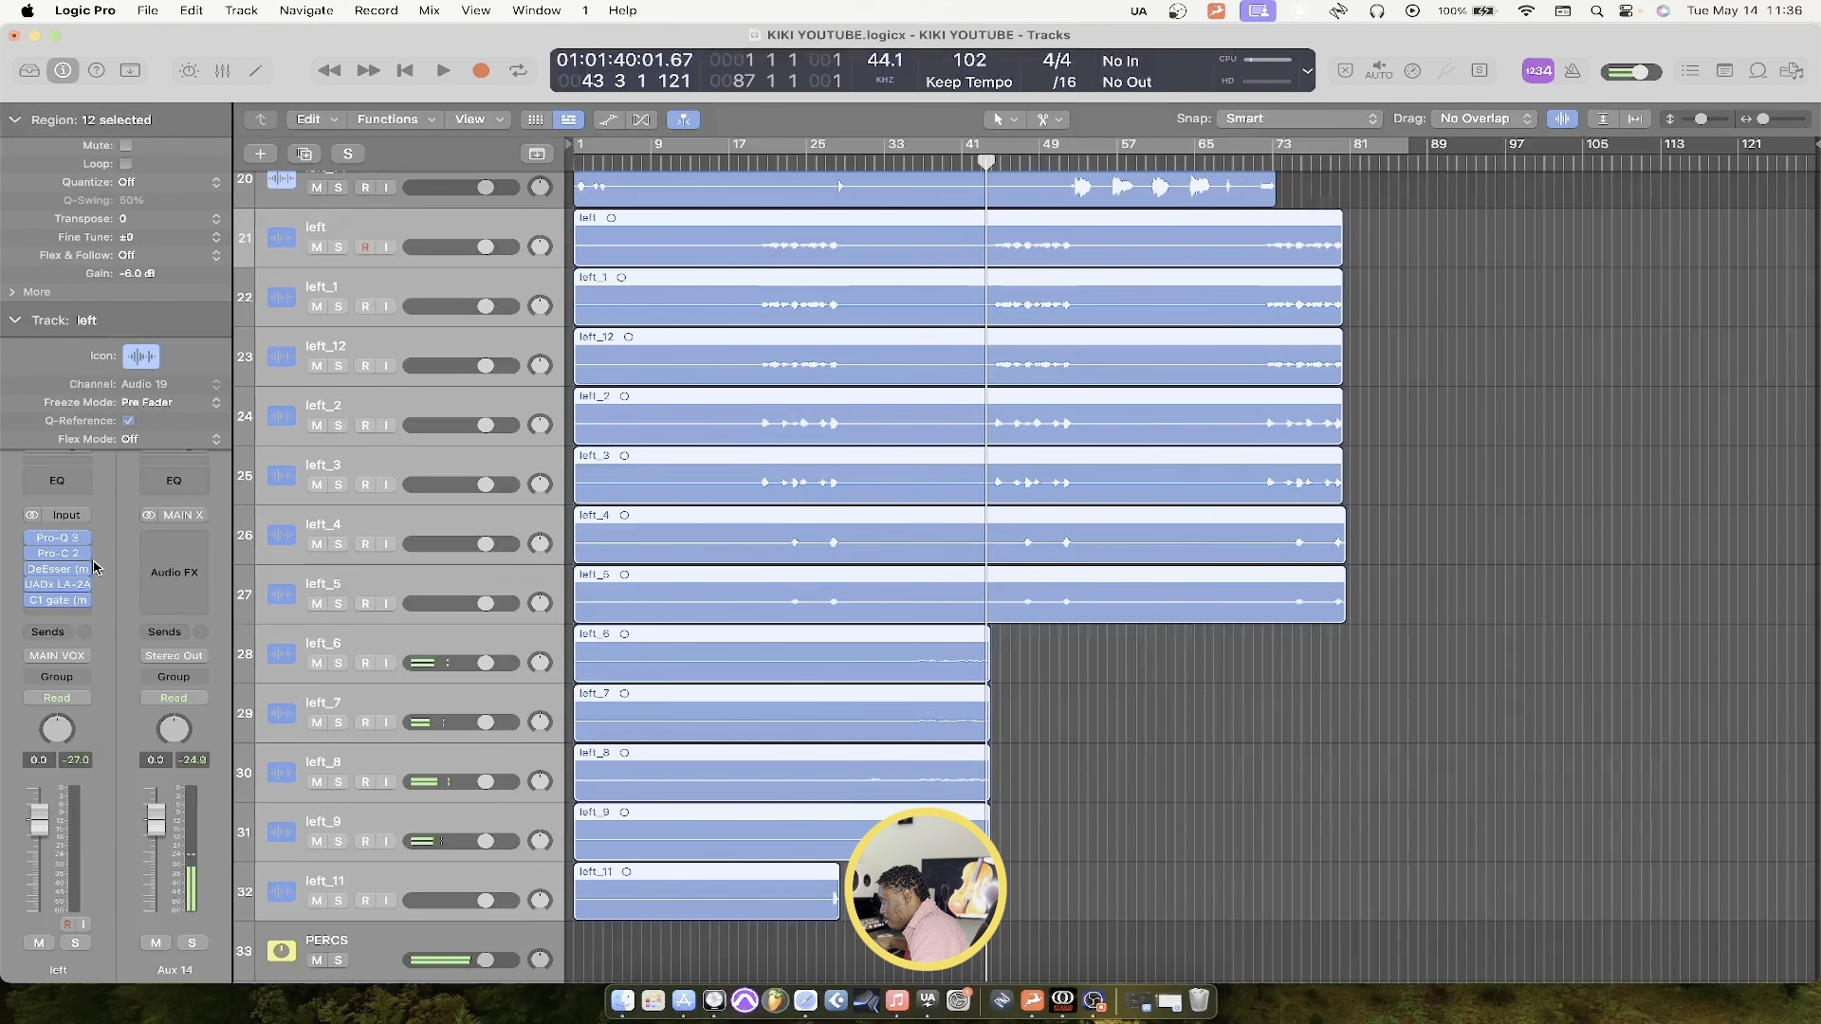
key(super+z)
Route the output of the backing track left on track 21 to Bus 2 (BGS)
click(68, 657)
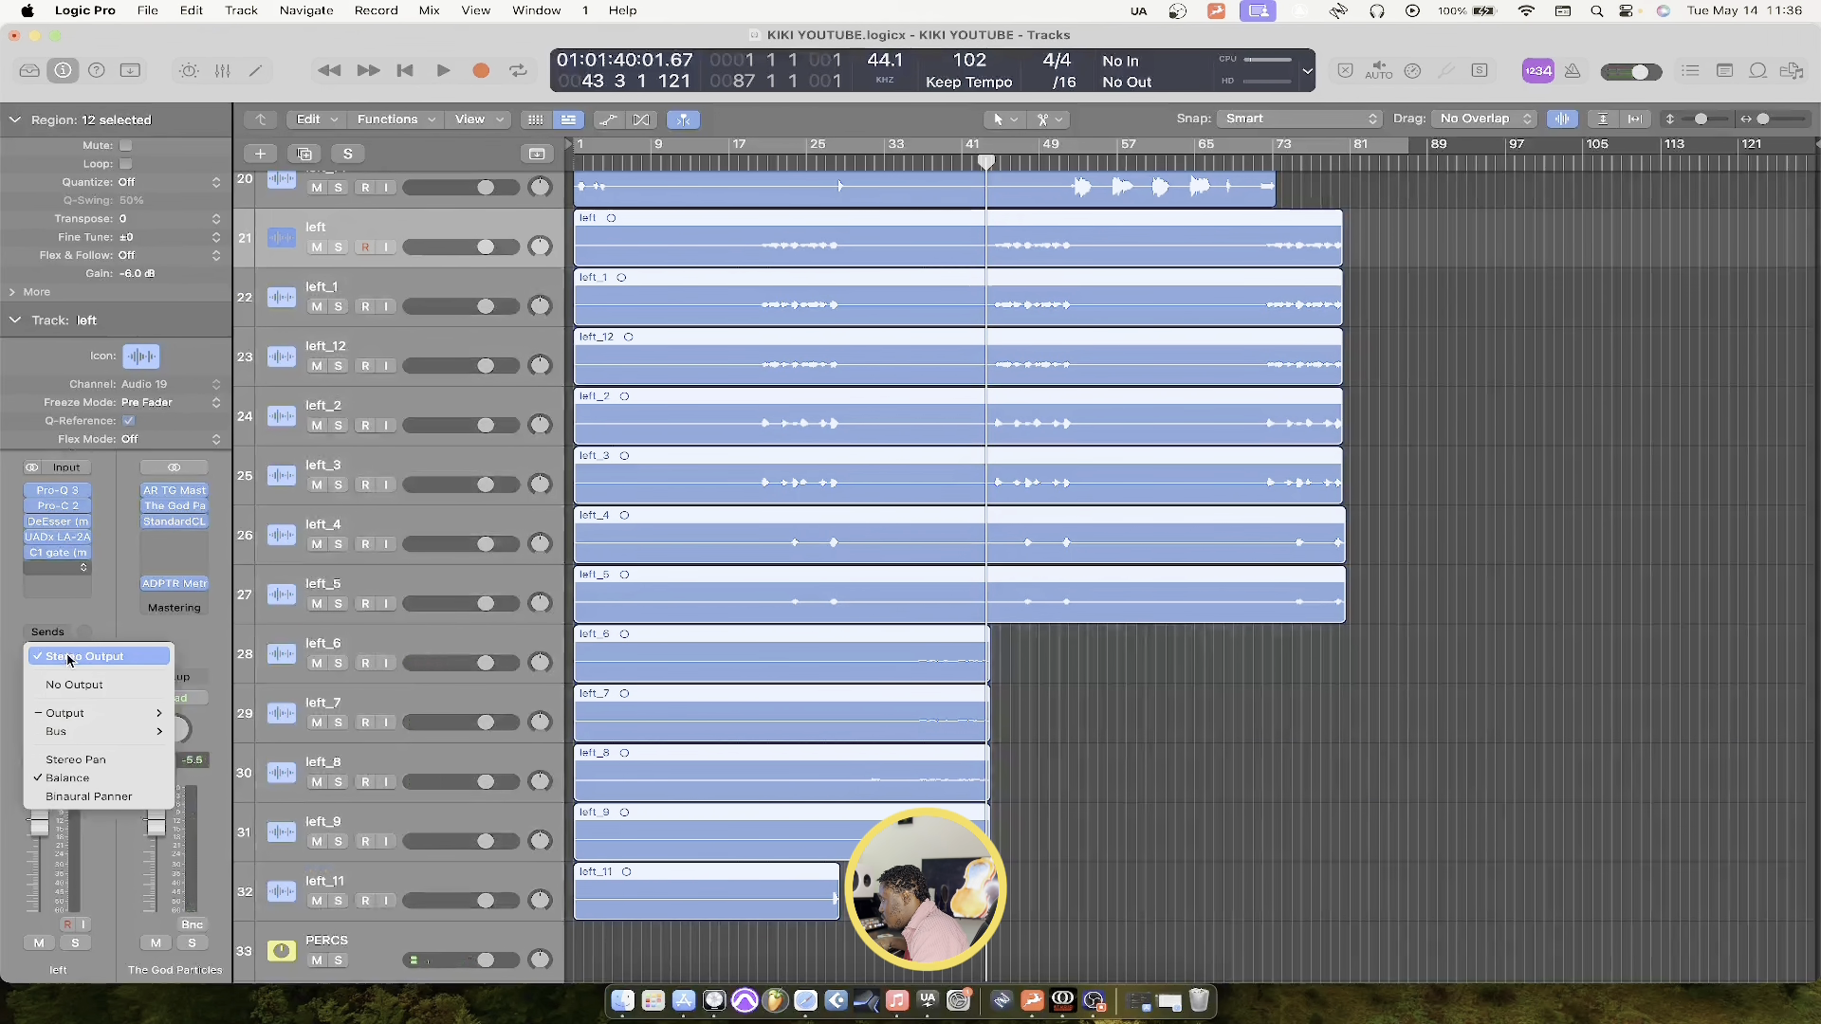
click(66, 653)
click(63, 661)
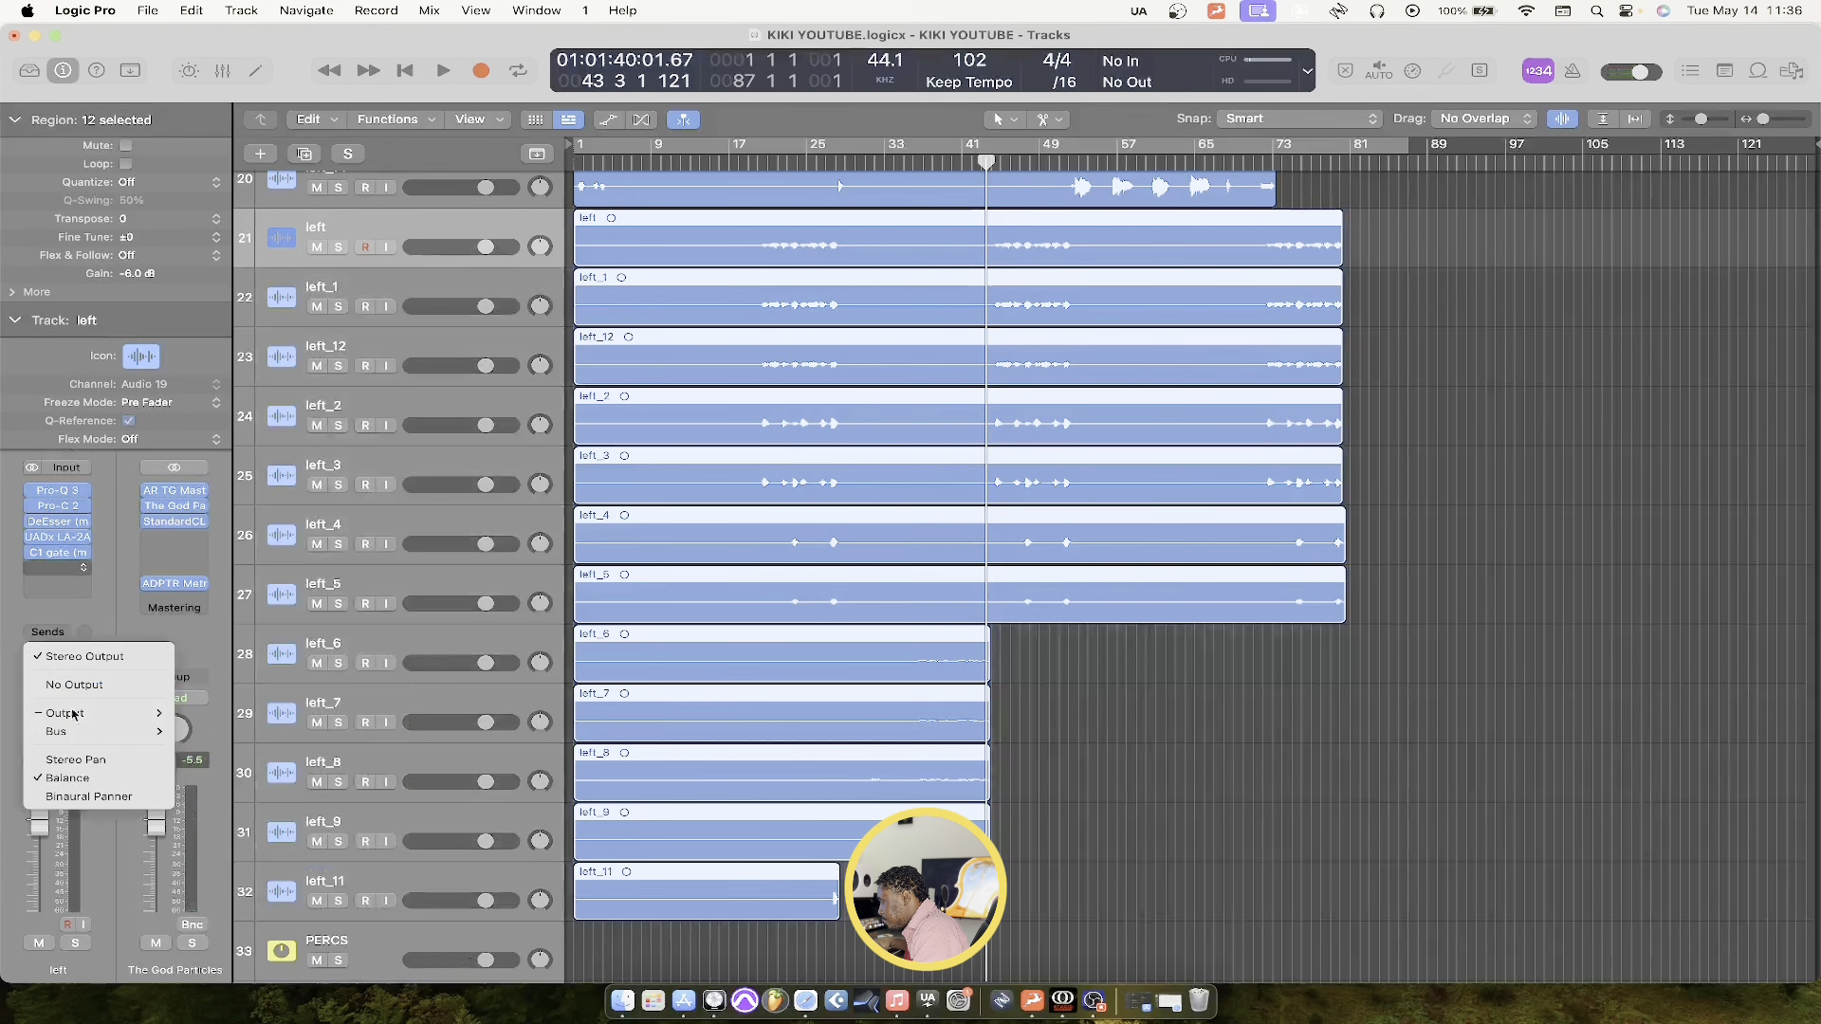
mouse_move(90, 731)
click(282, 295)
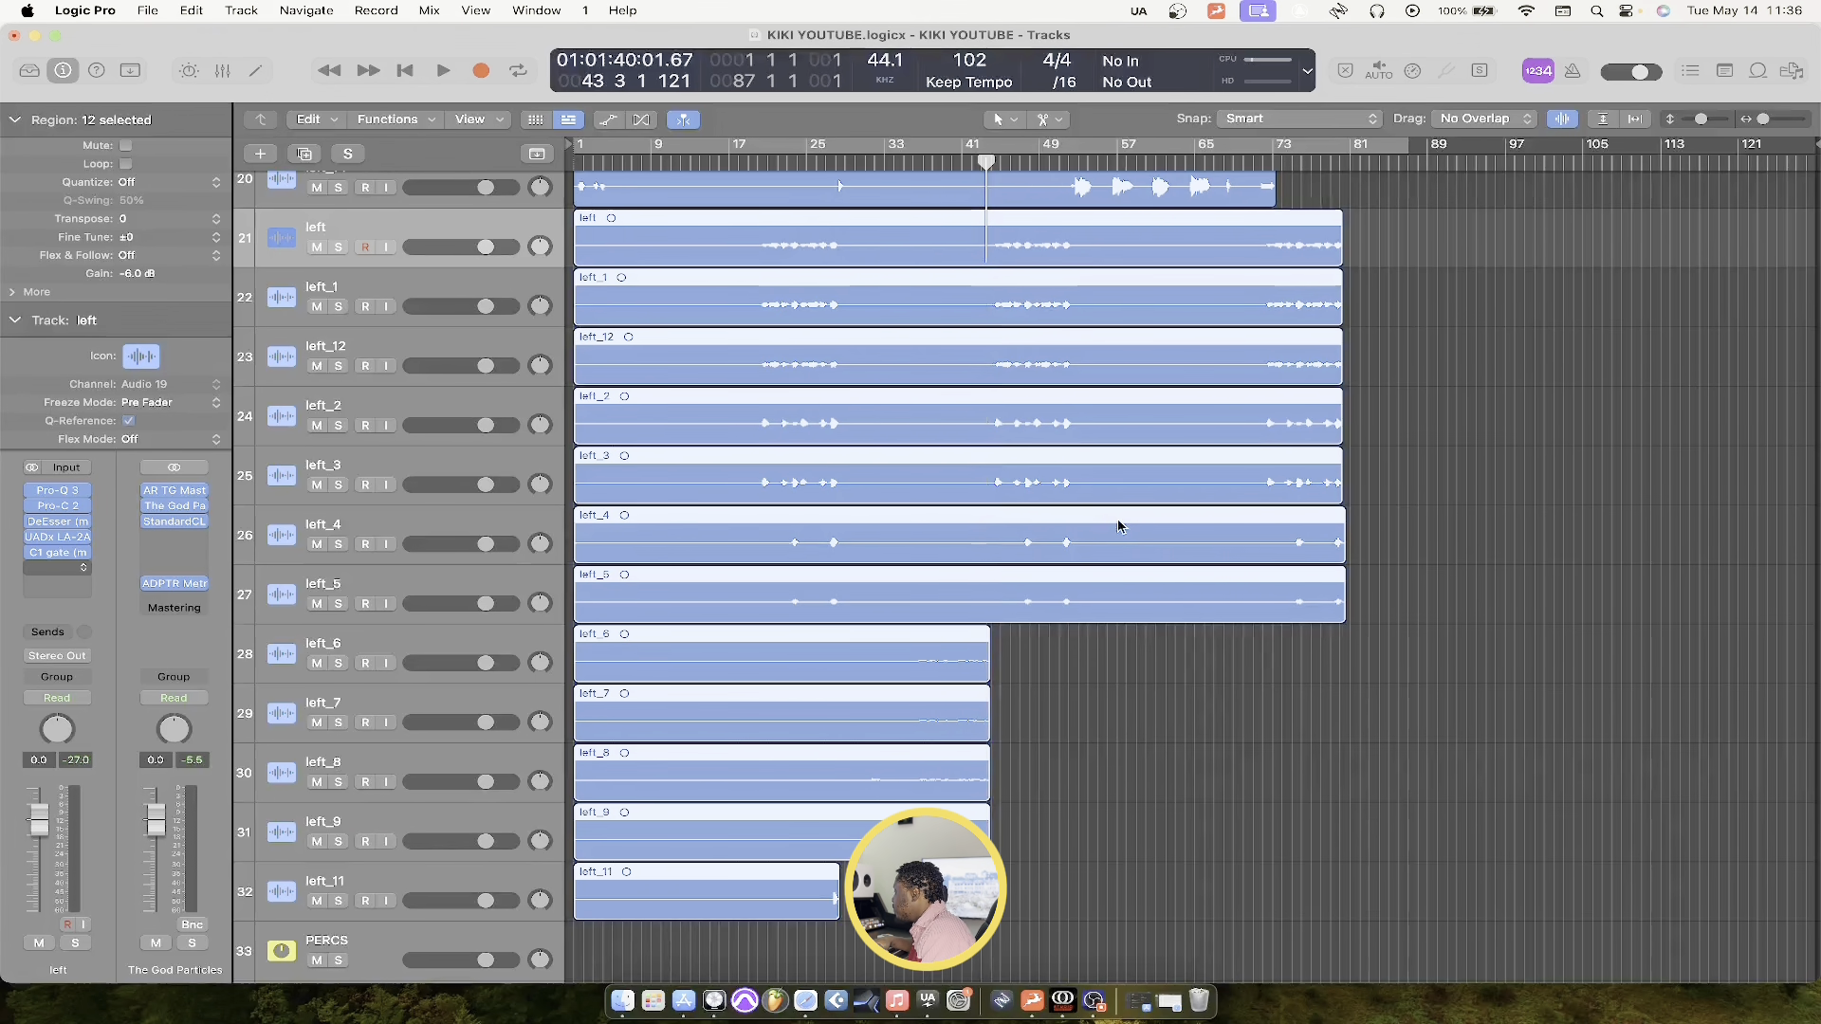
Bypass the remaining active plug-ins on the BGVS bus channel strip in the mixer
key(x)
click(1018, 578)
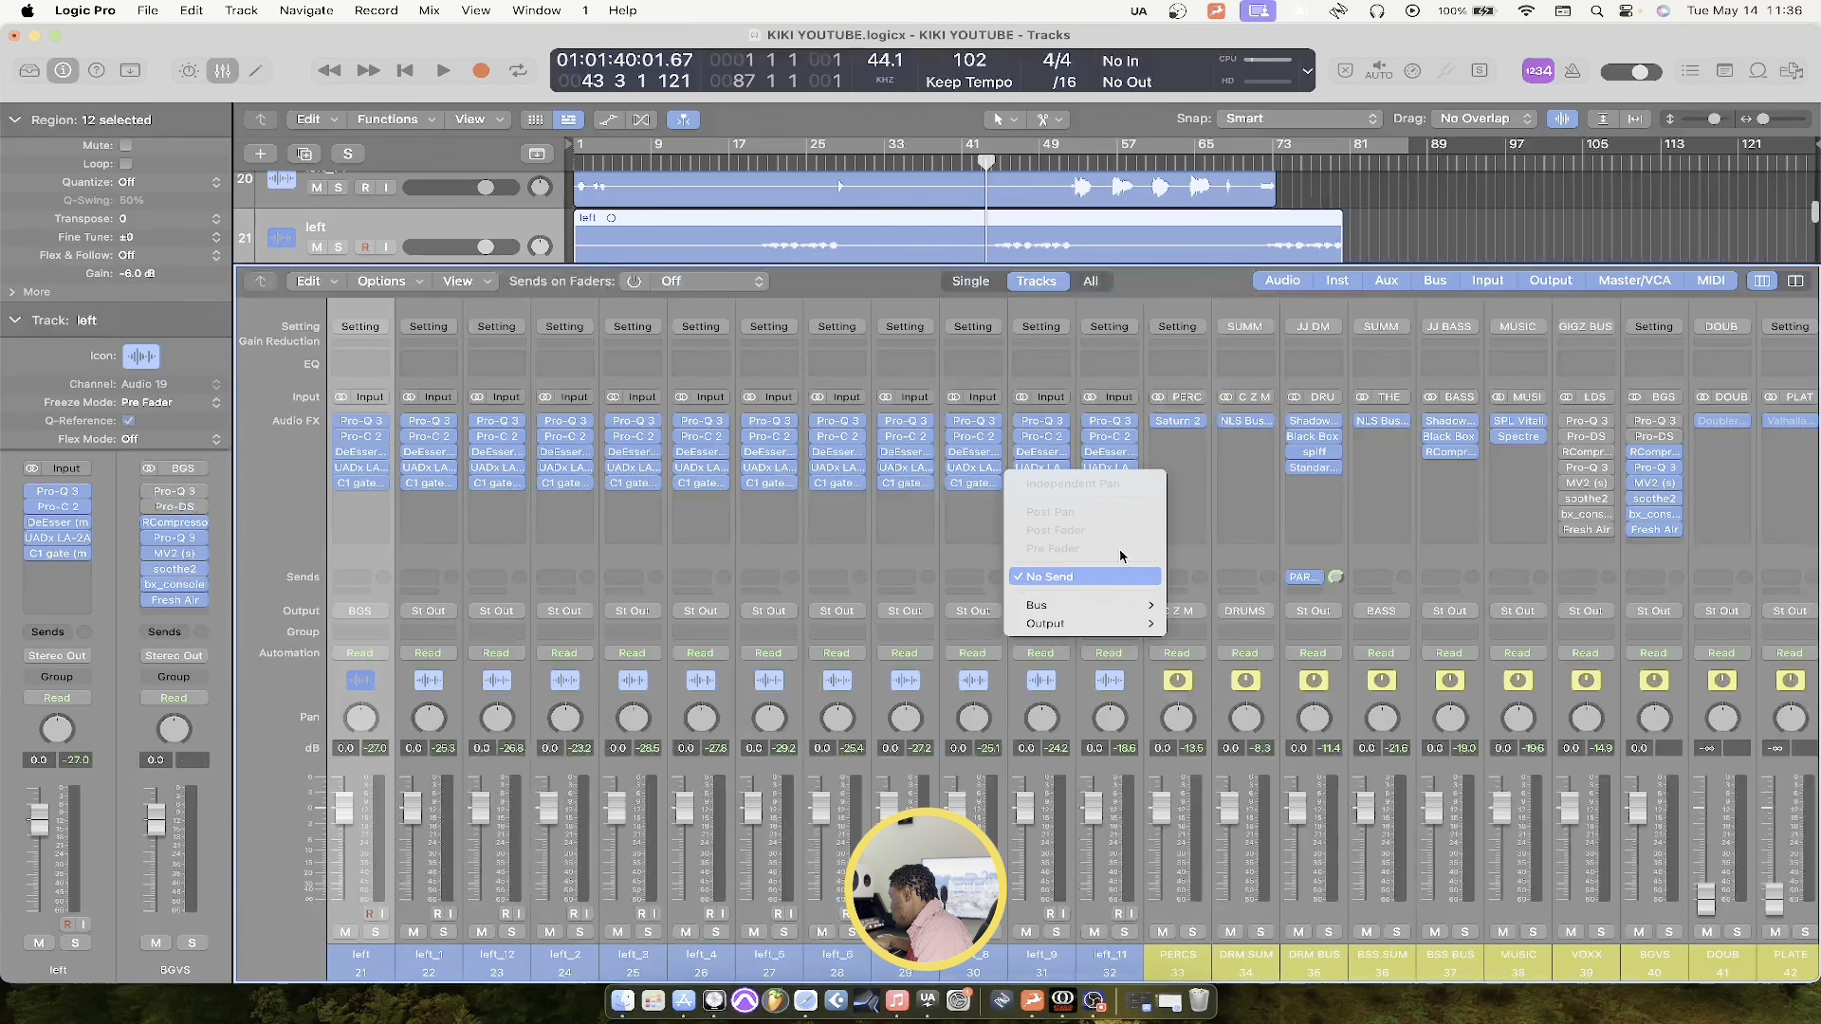
click(1454, 692)
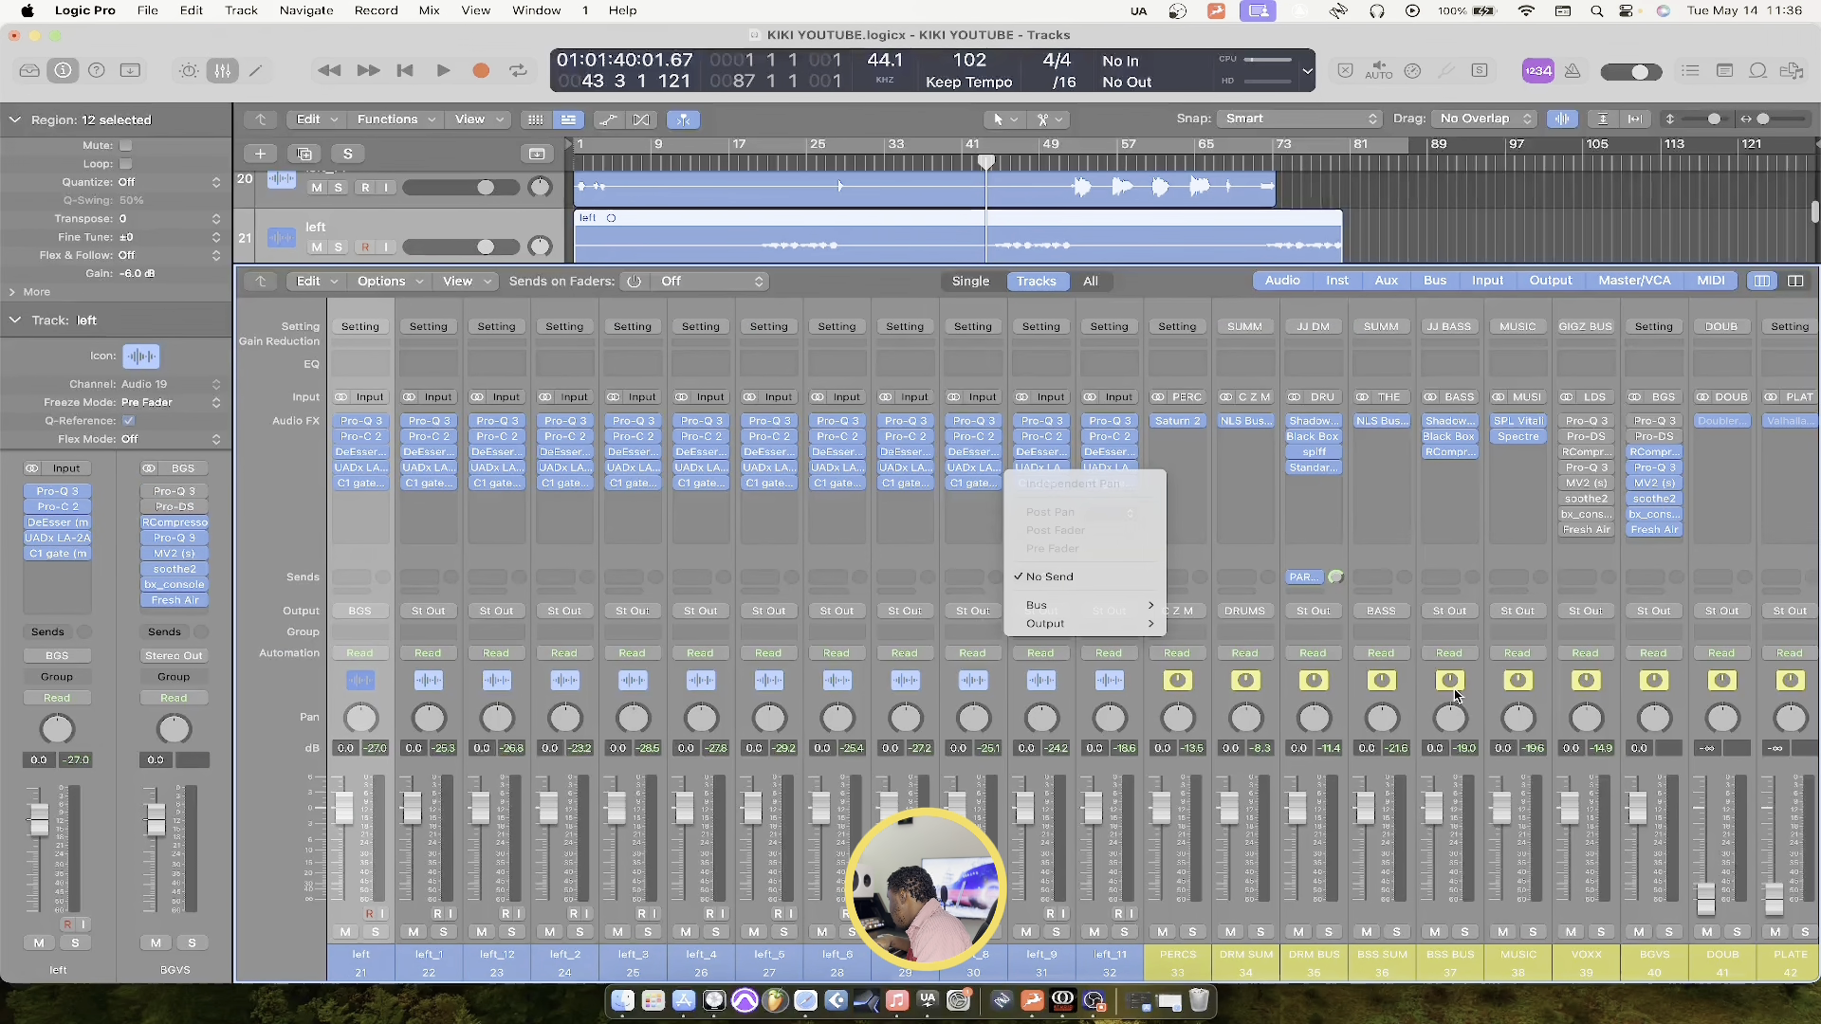
click(1634, 464)
click(1663, 456)
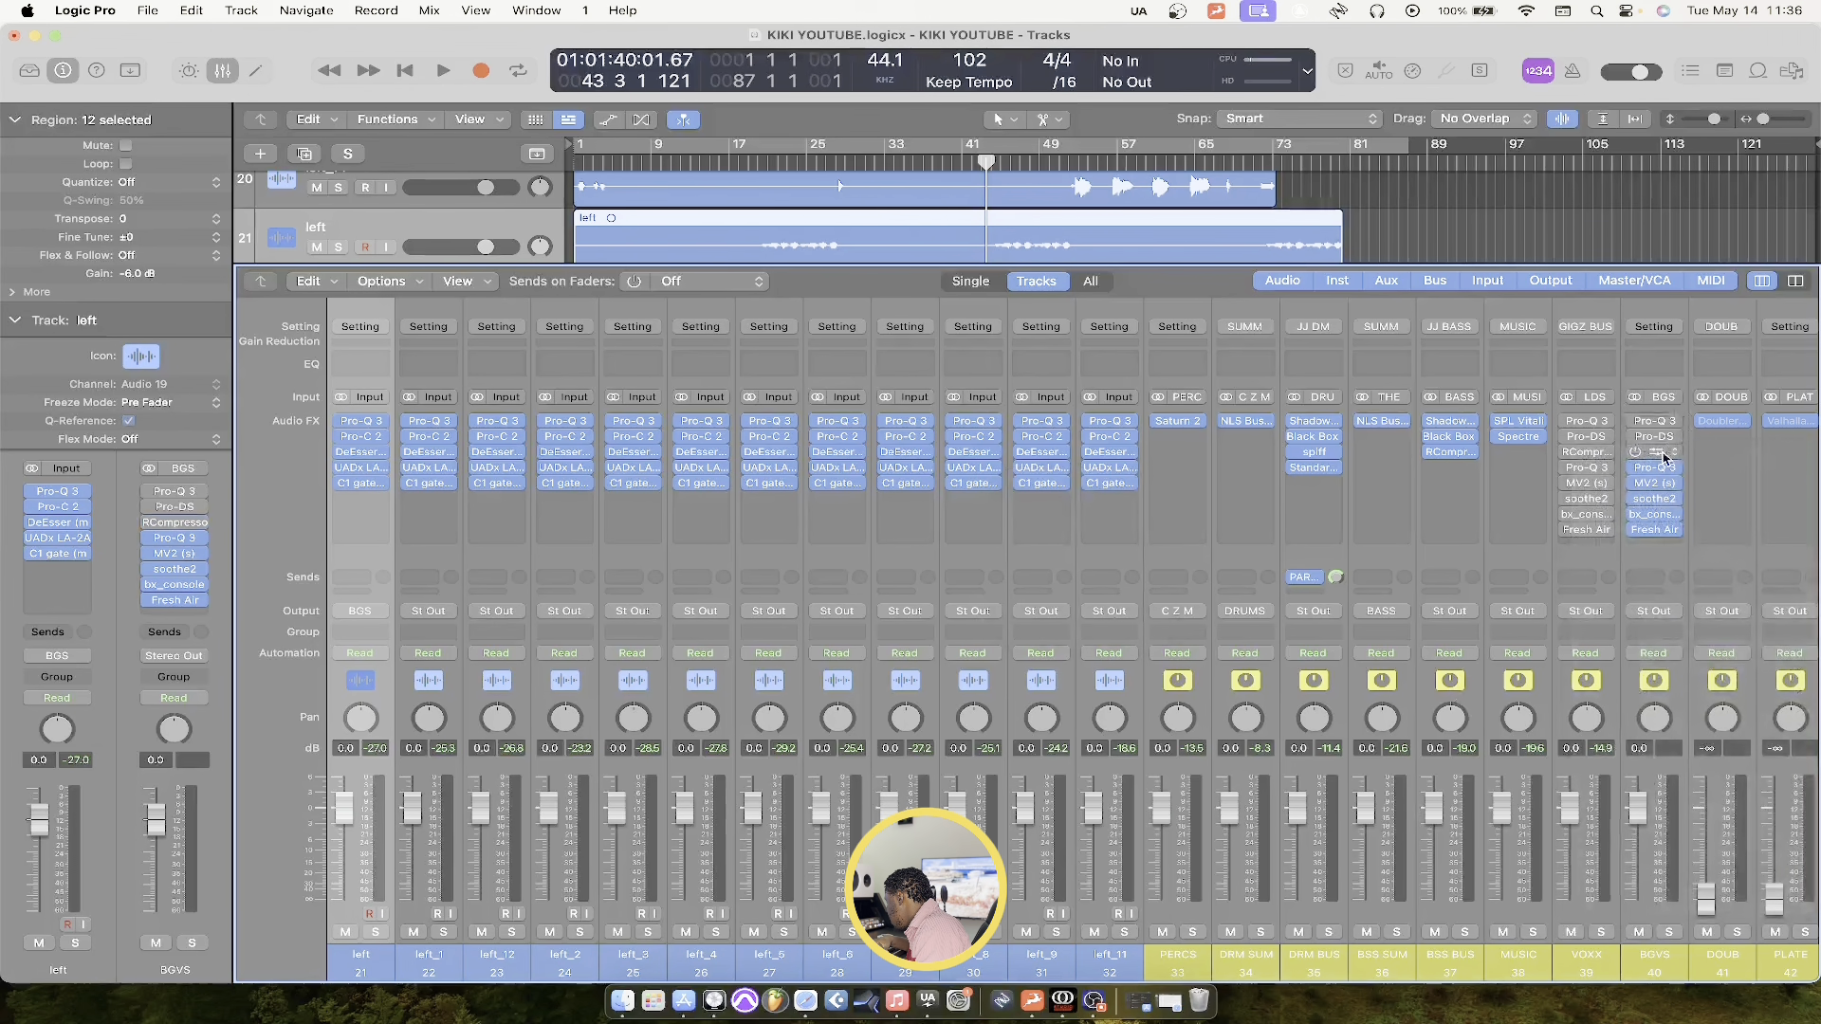
click(1634, 508)
click(1656, 482)
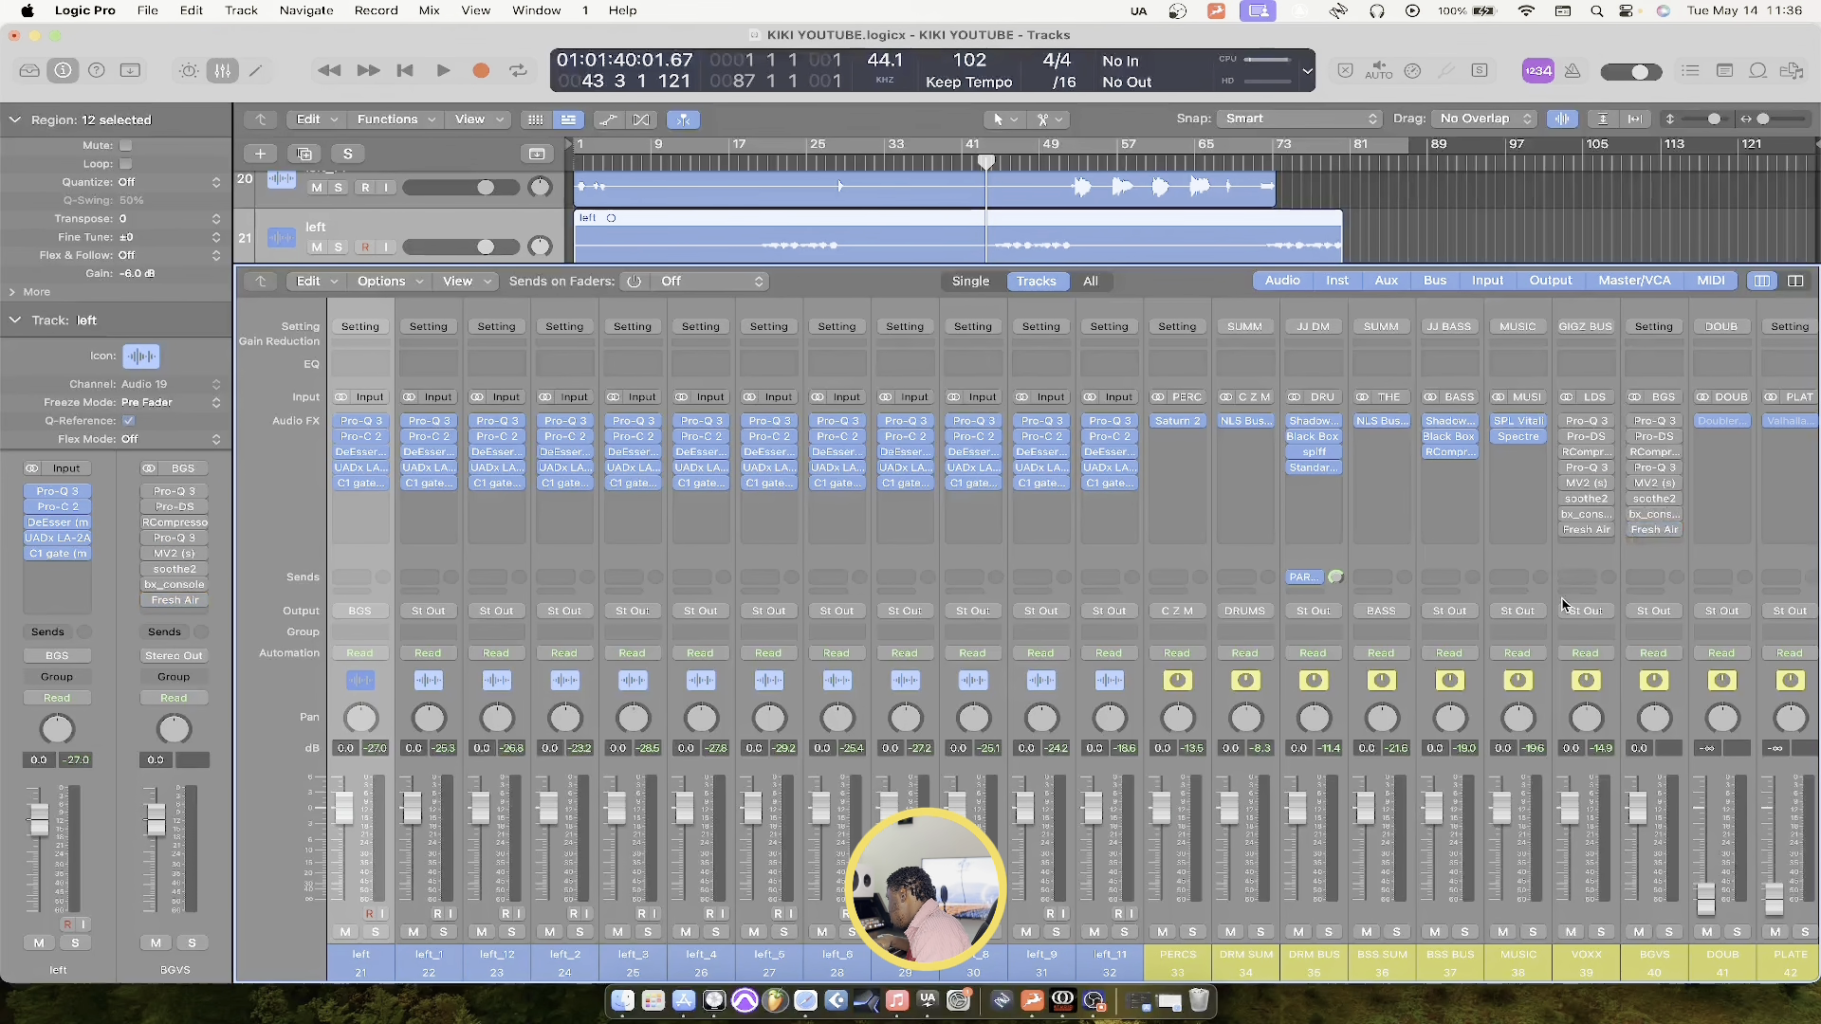
scroll(1563, 603, right, 5)
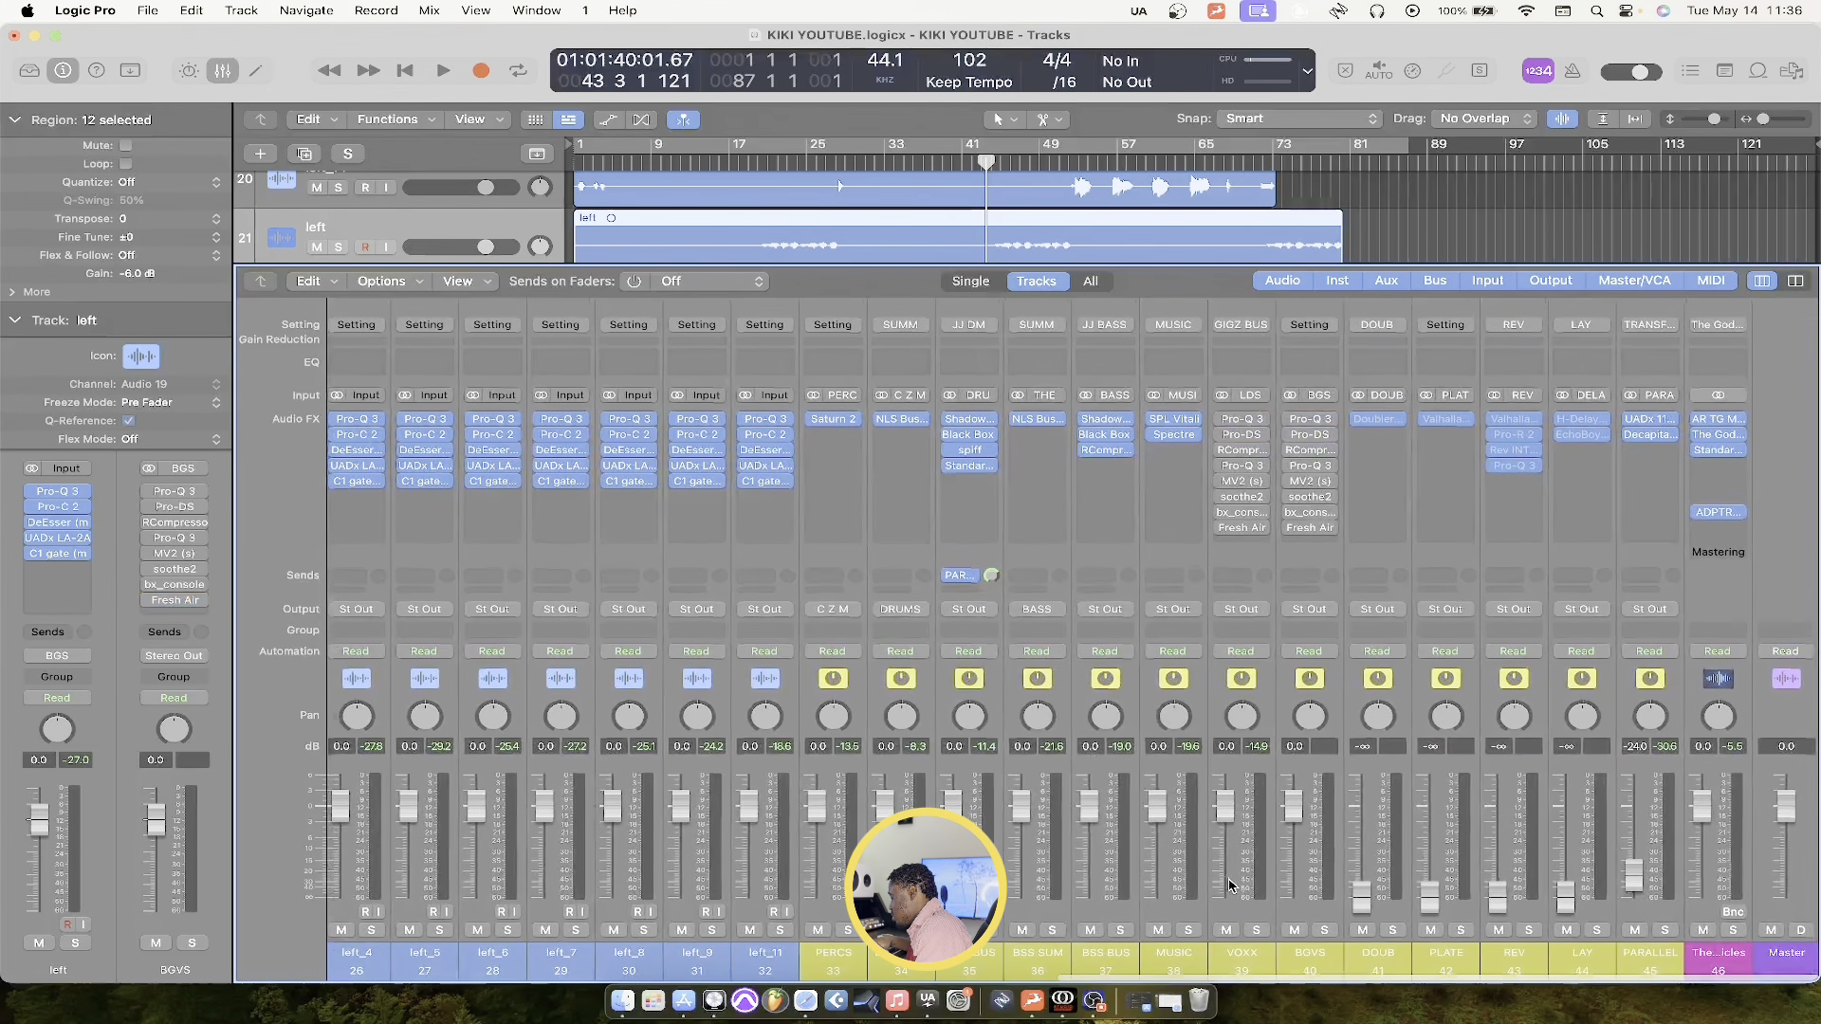
Mute the BGVS bus and play the song from about bar 4, dismissing the system overload message
key(x)
scroll(851, 543, up, 5)
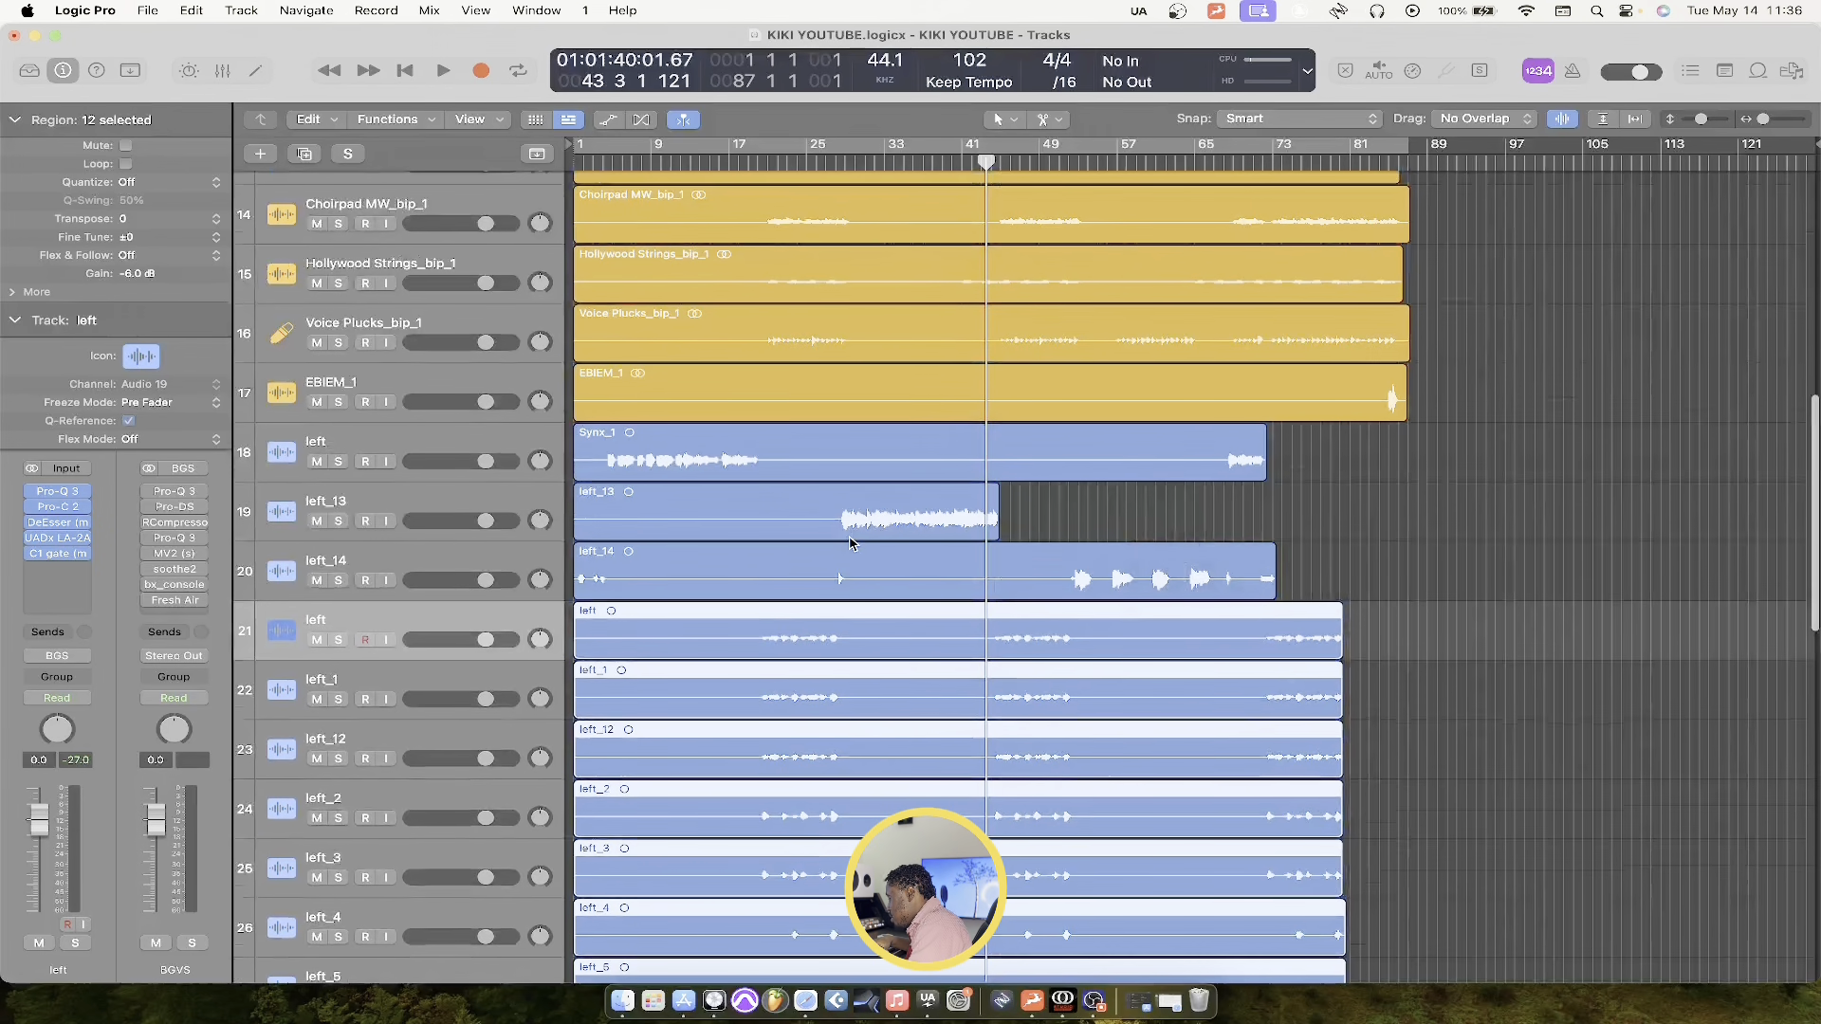
key(x)
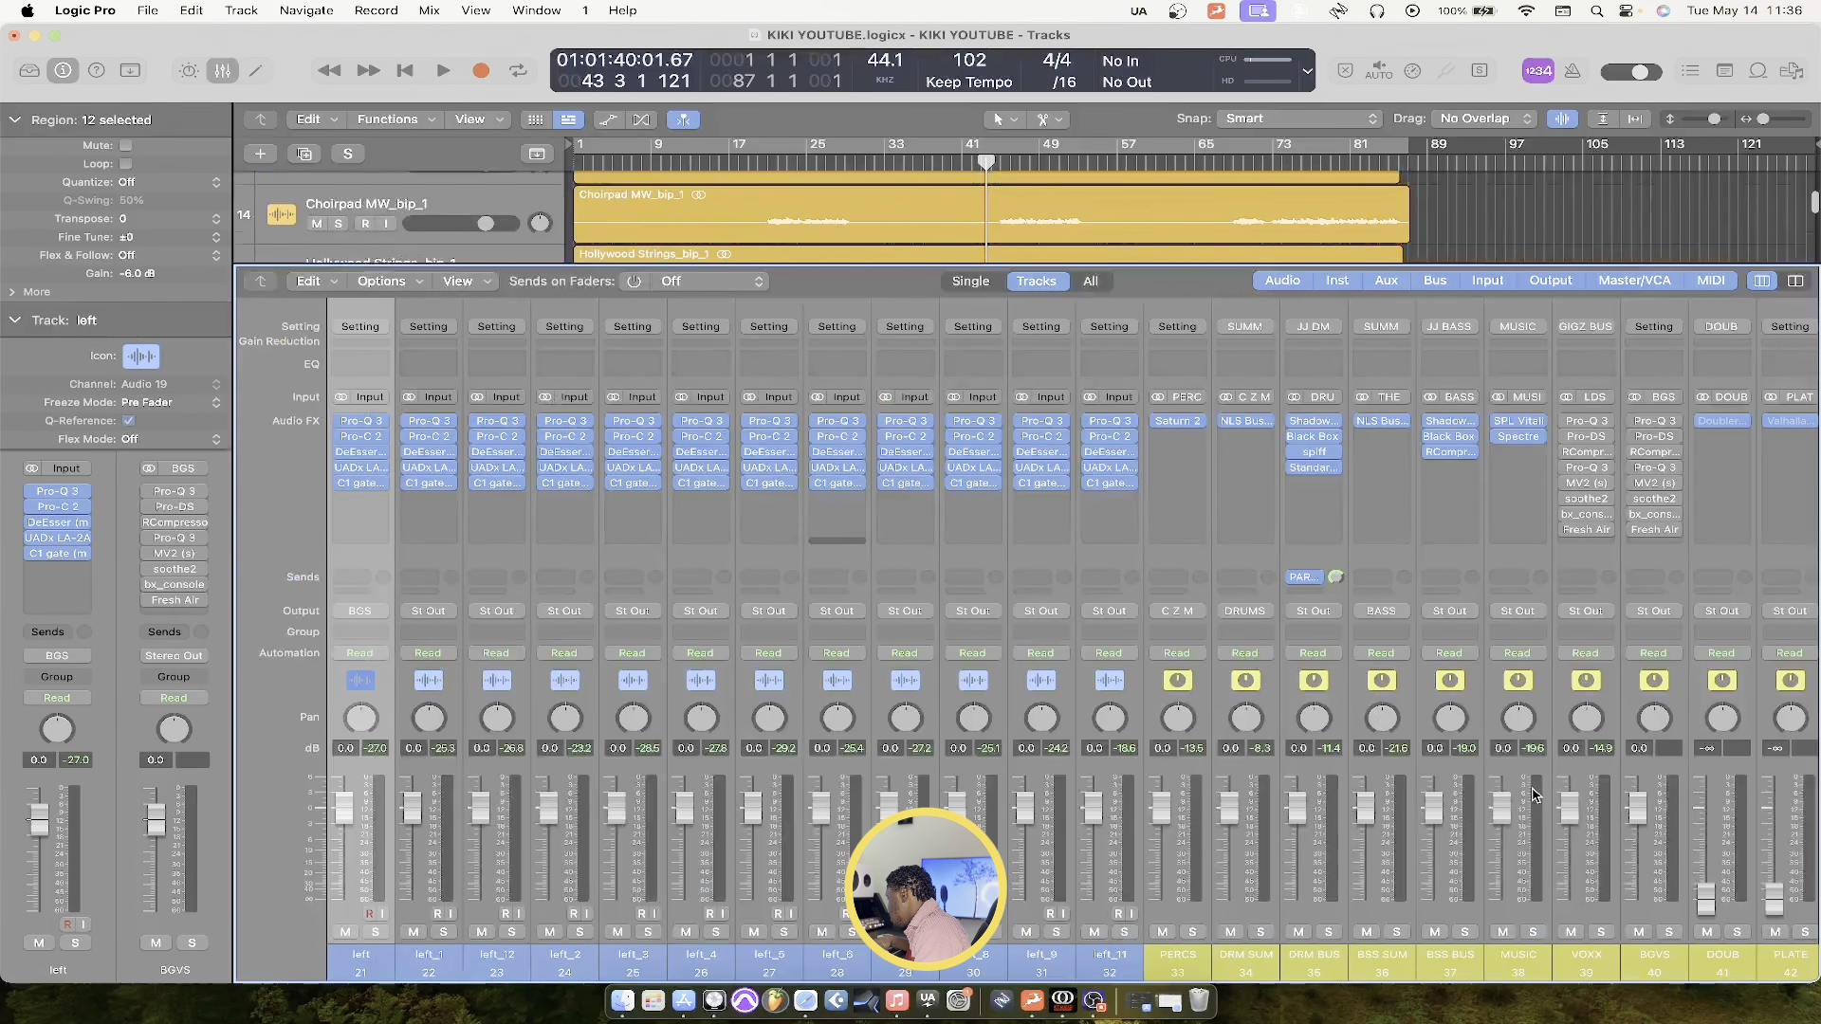
key(x)
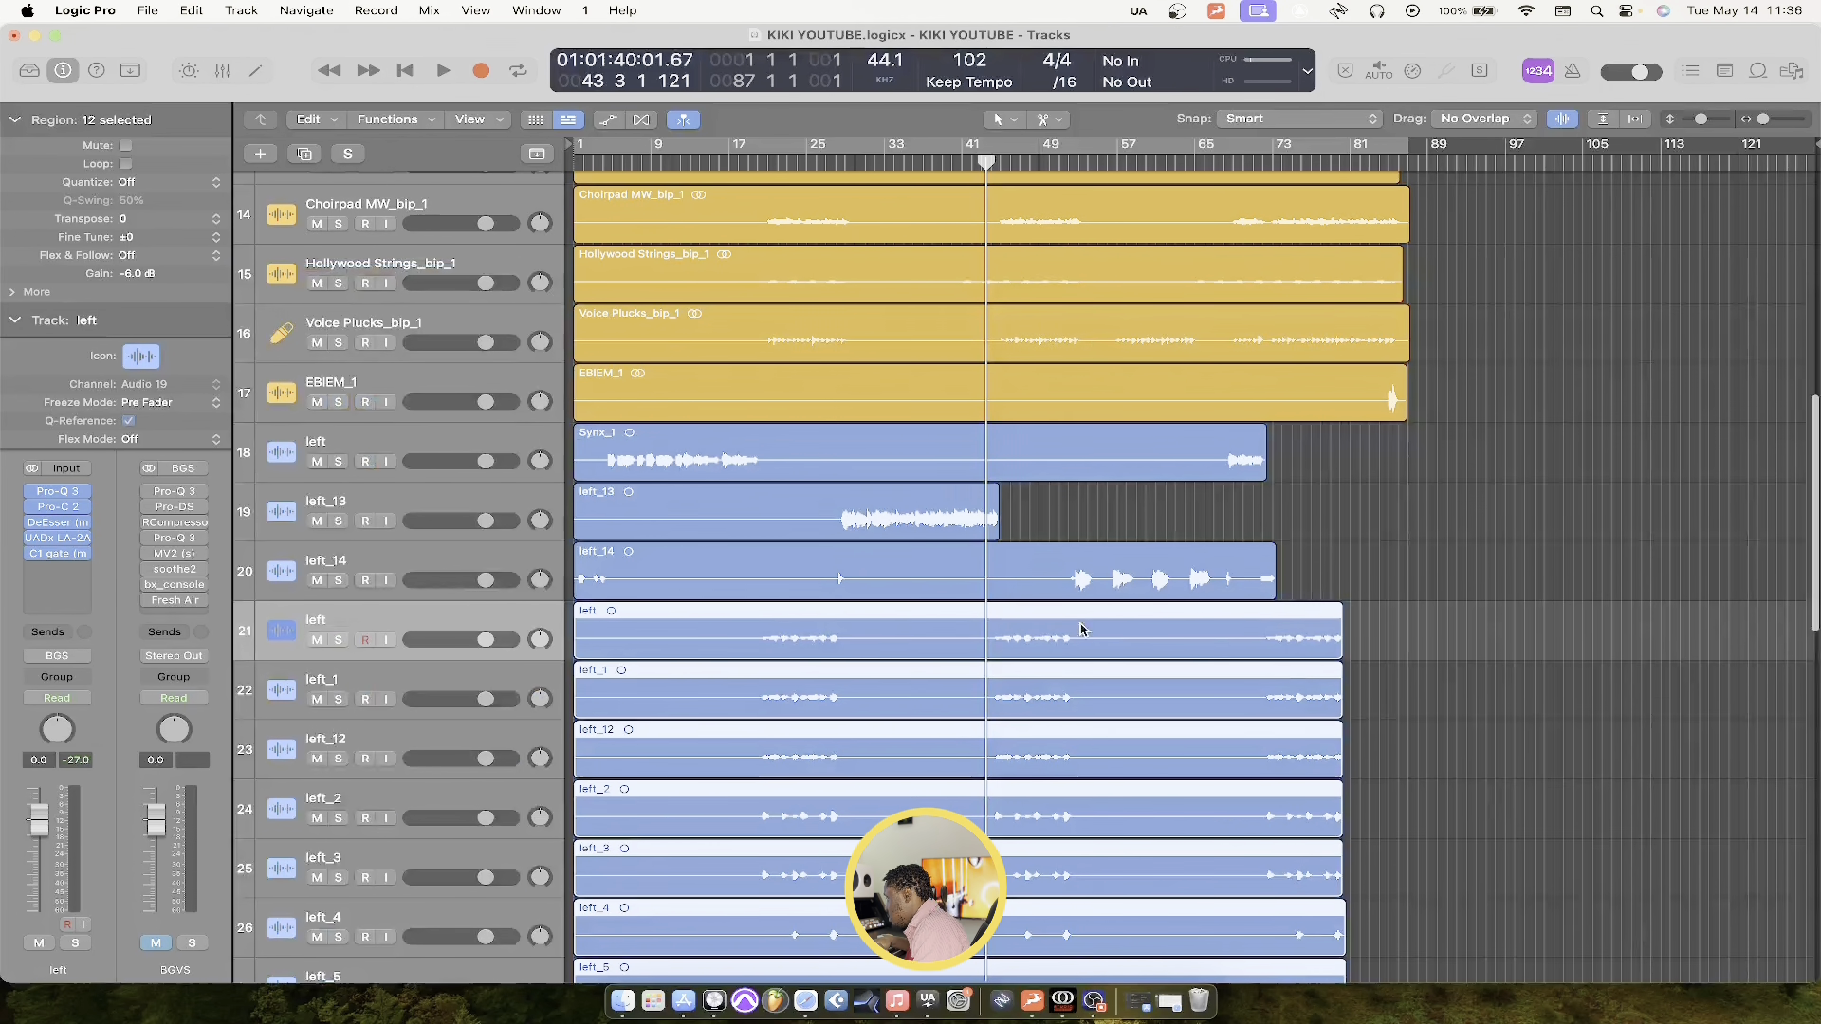
click(611, 168)
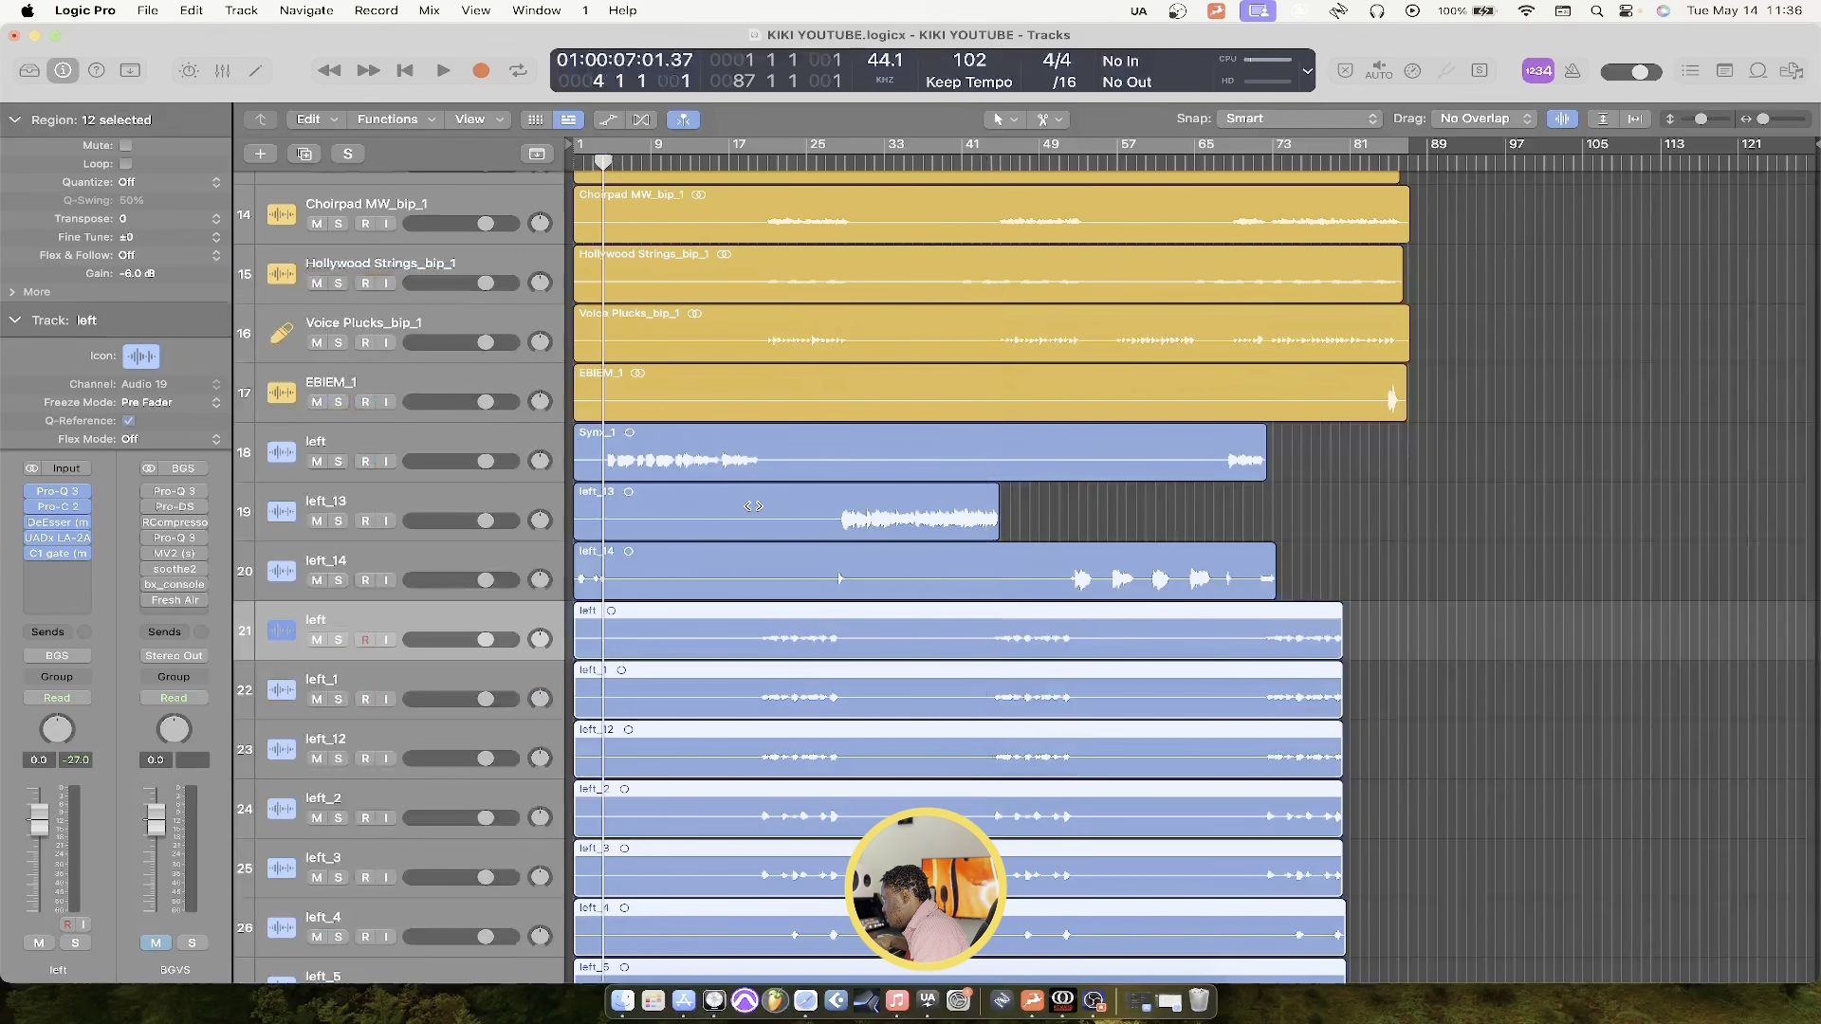
key(space)
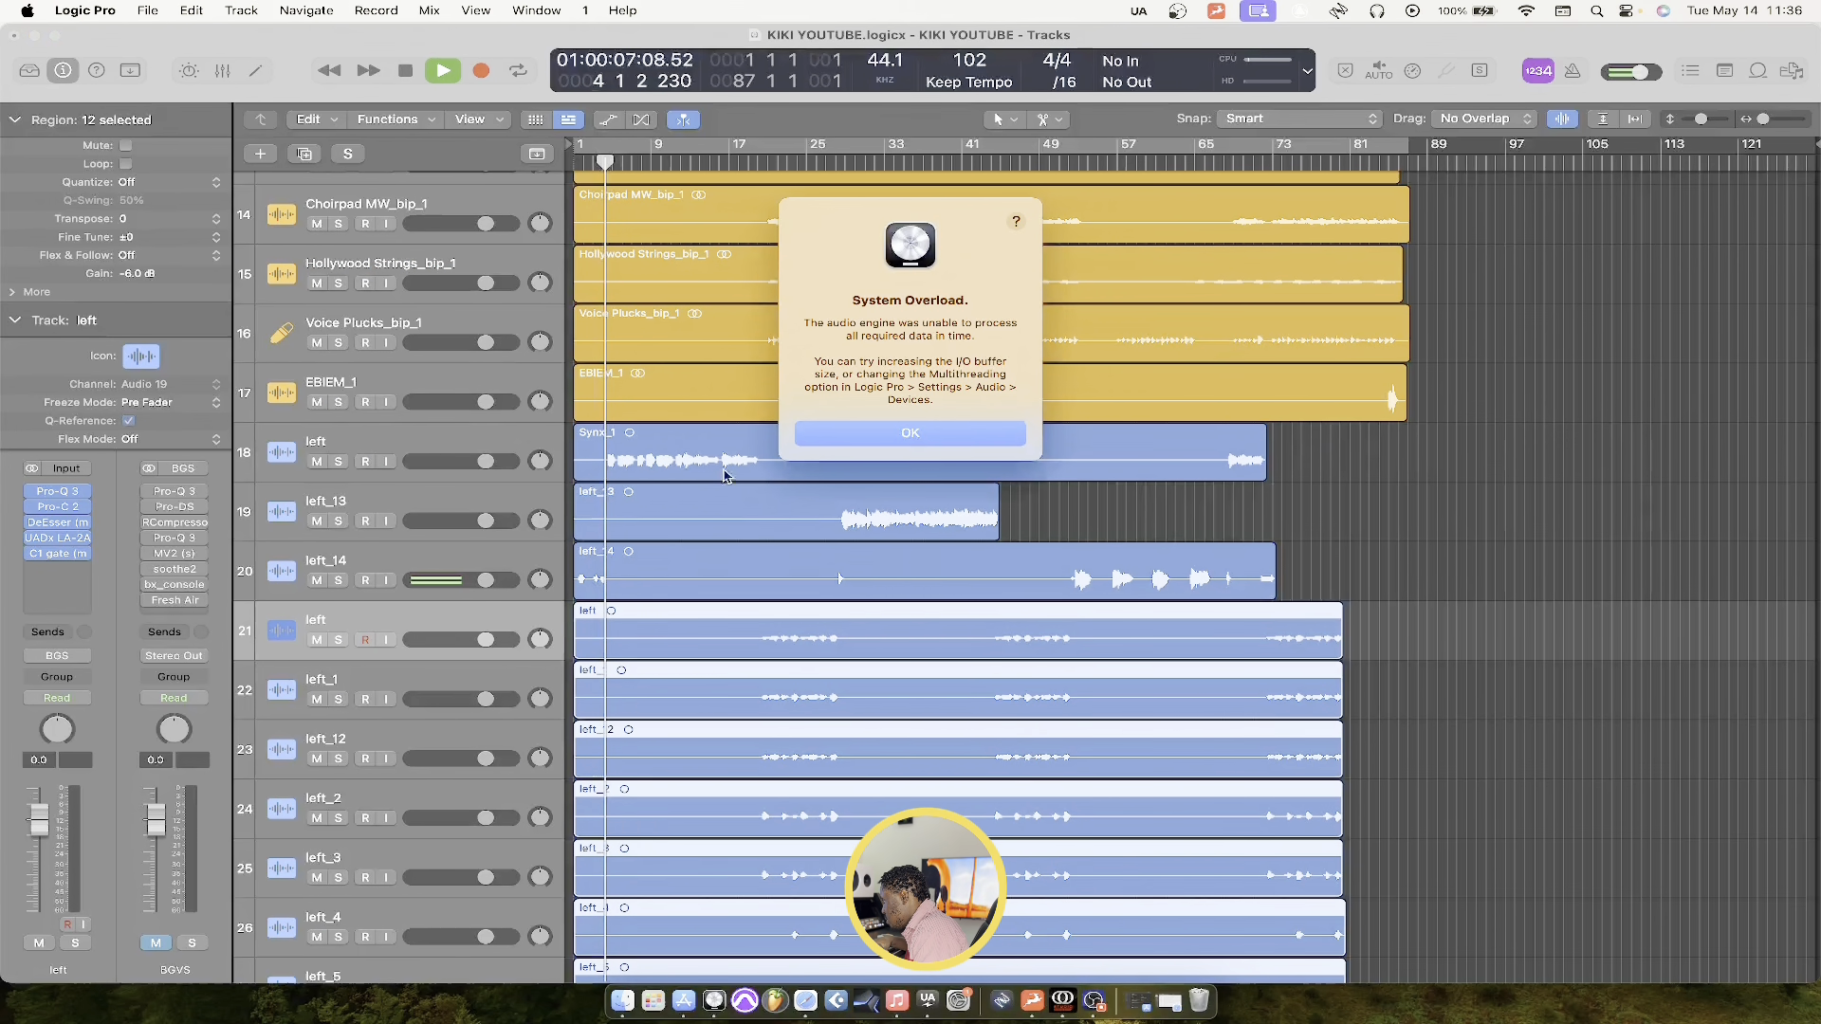
click(829, 435)
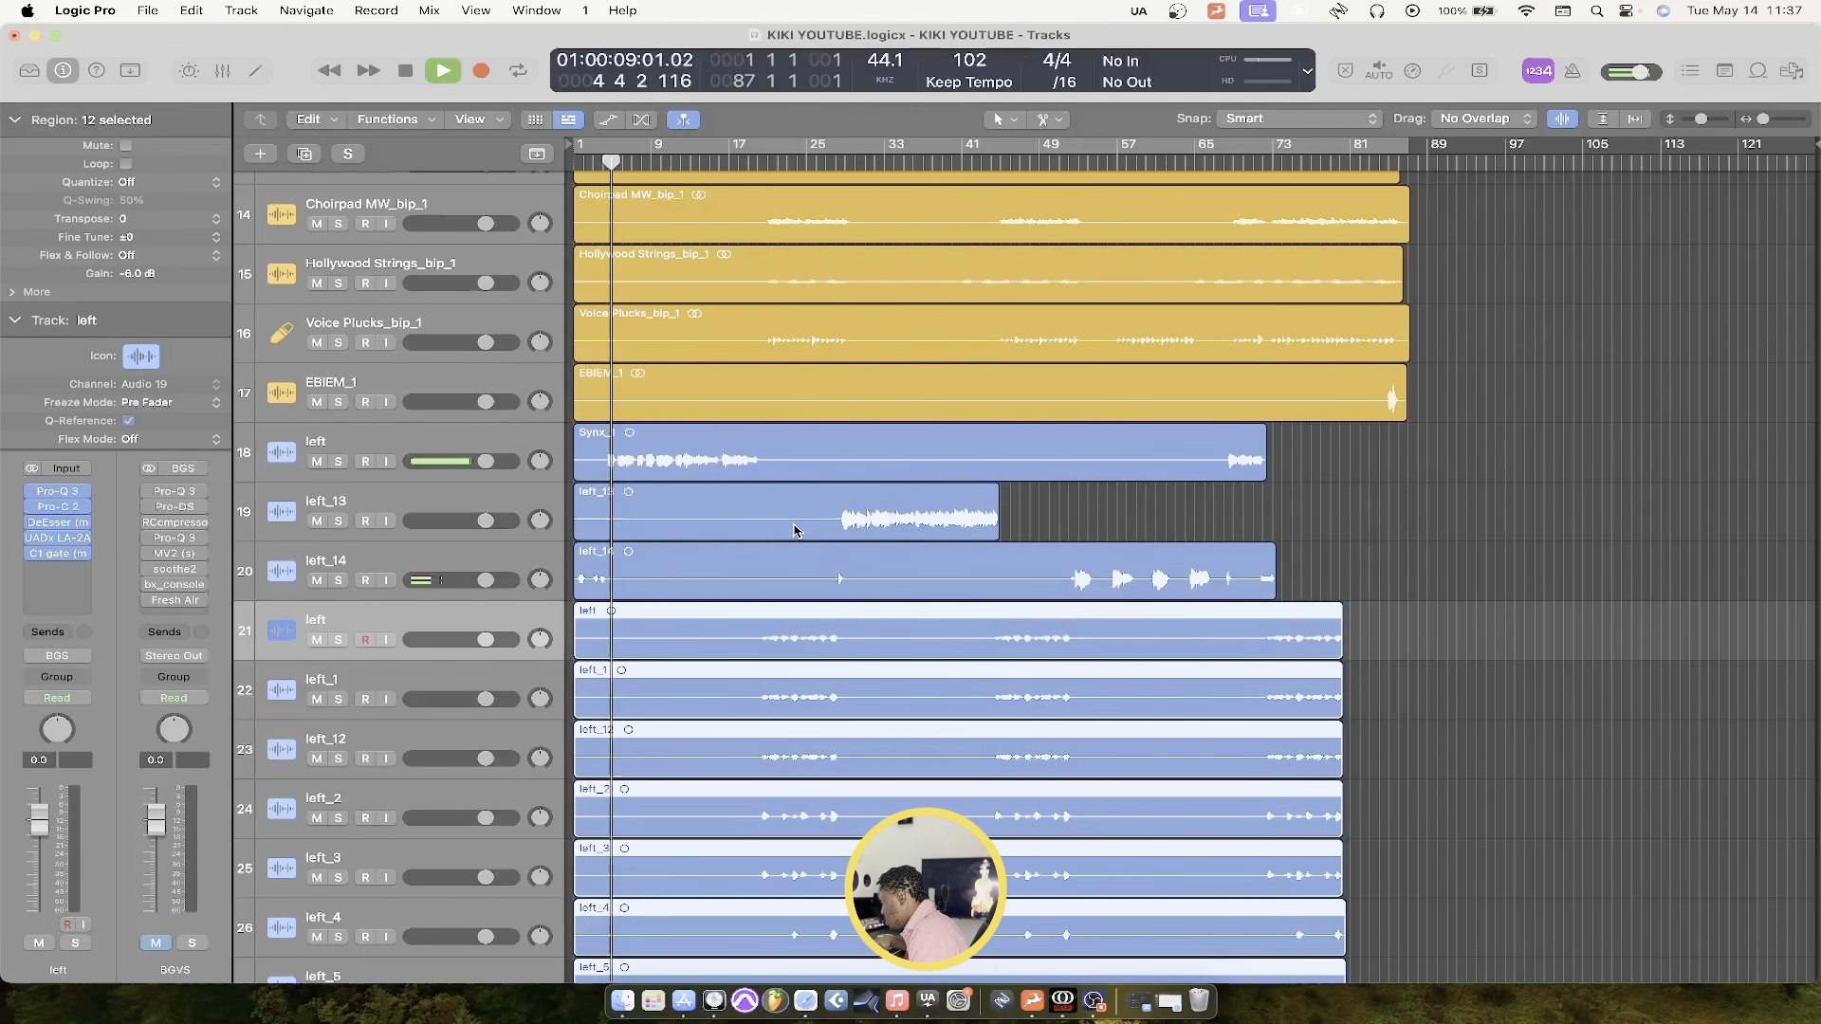
Pan backing track left to -40, left_2 to the left, left_1 and left_3 to the right, and keep left_12 centred
click(588, 656)
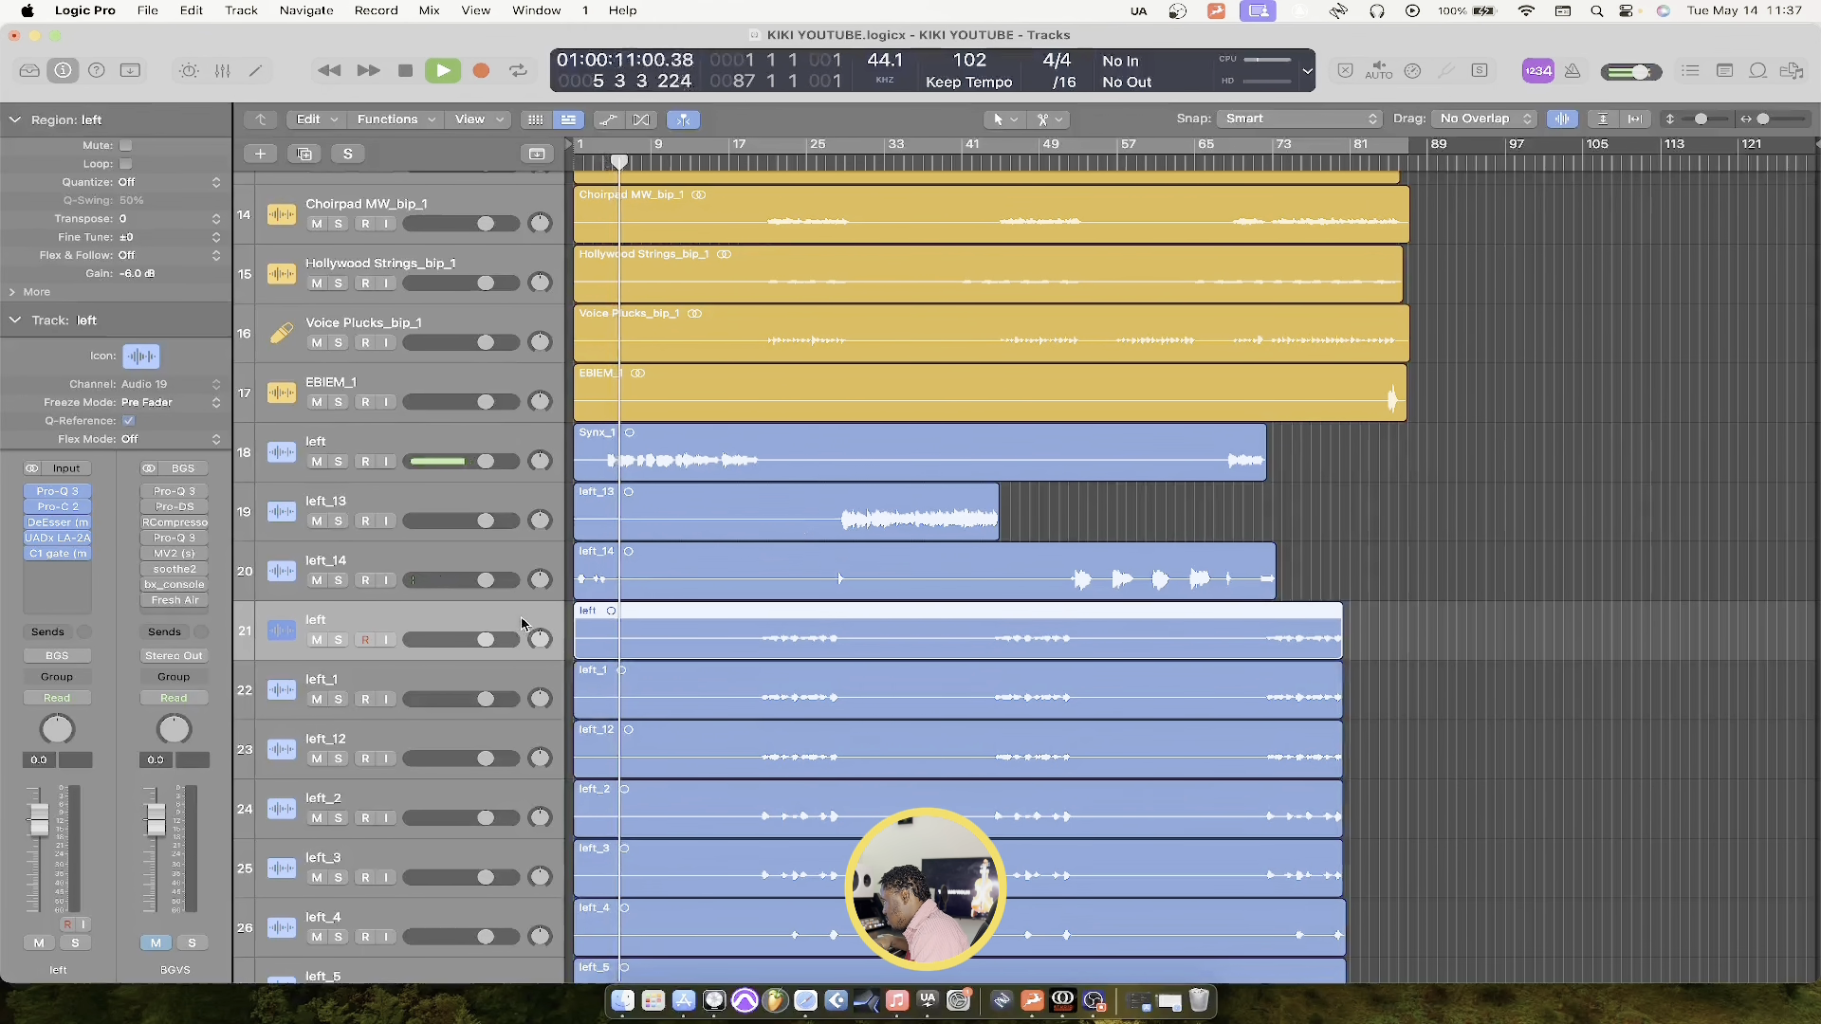
mouse_move(539, 638)
mouse_down()
mouse_move(542, 692)
mouse_move(544, 658)
mouse_up()
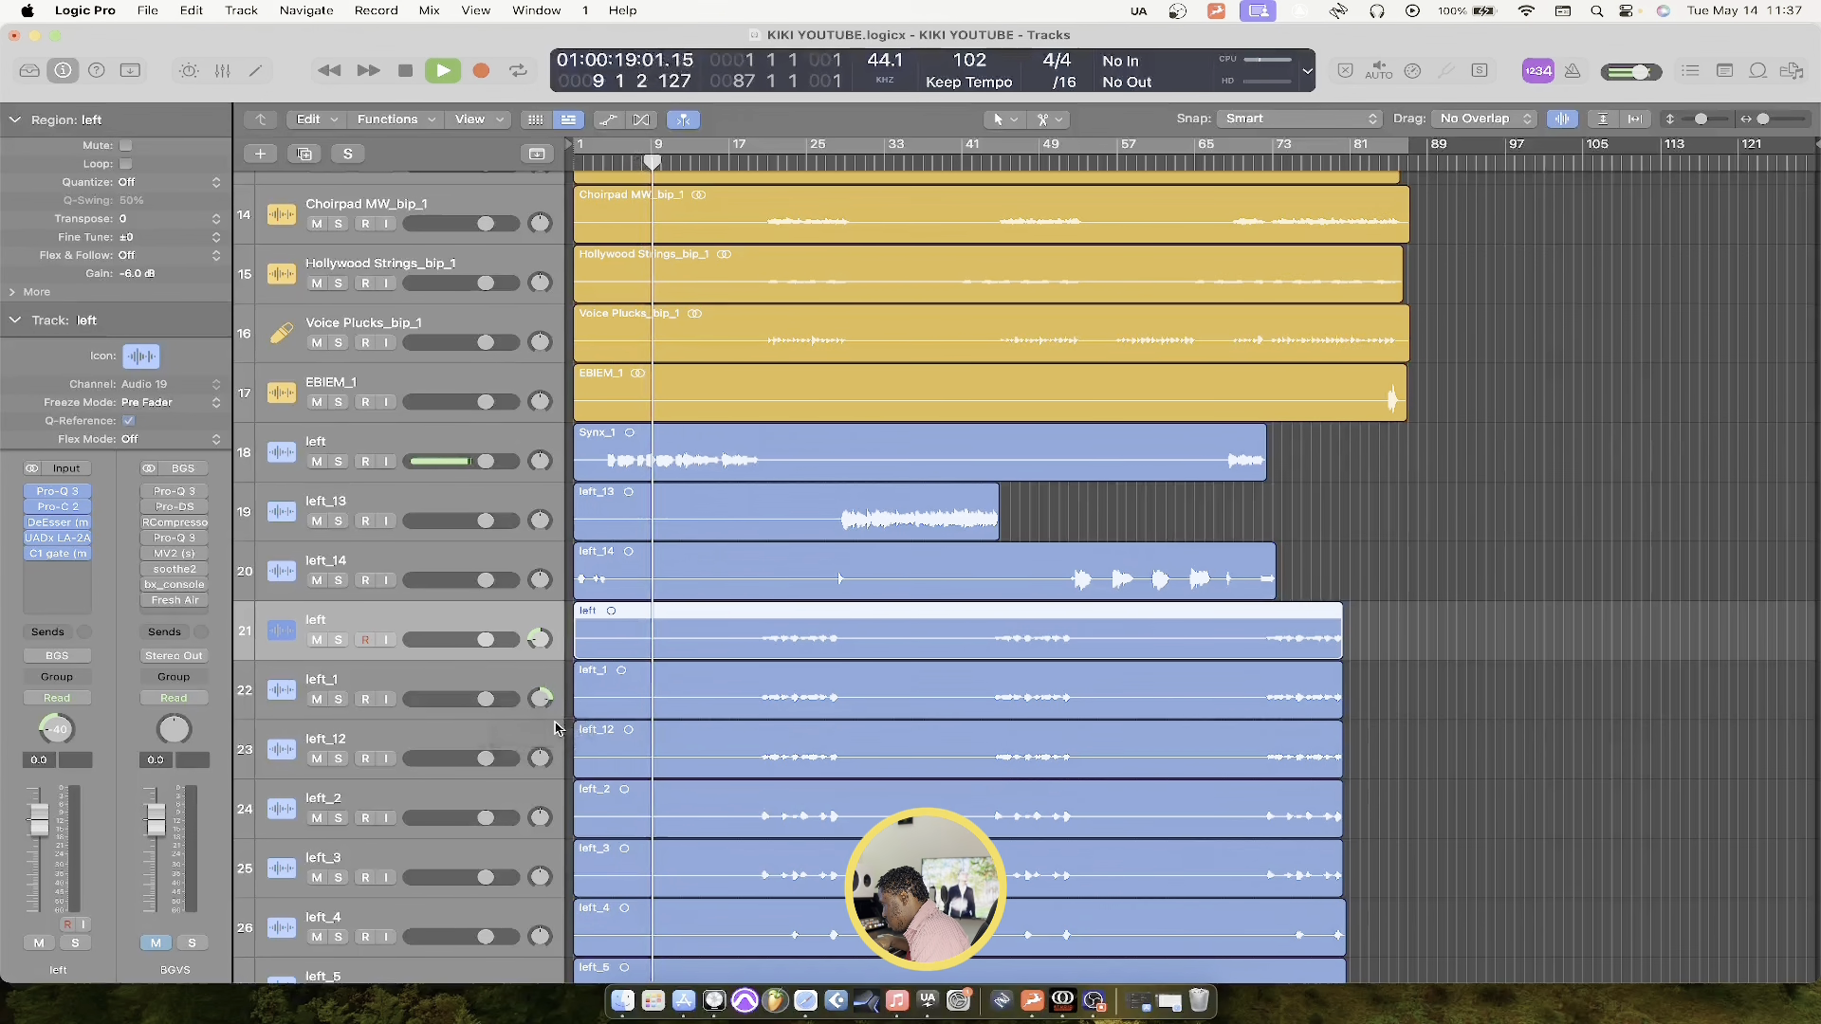
drag(540, 758, 539, 765)
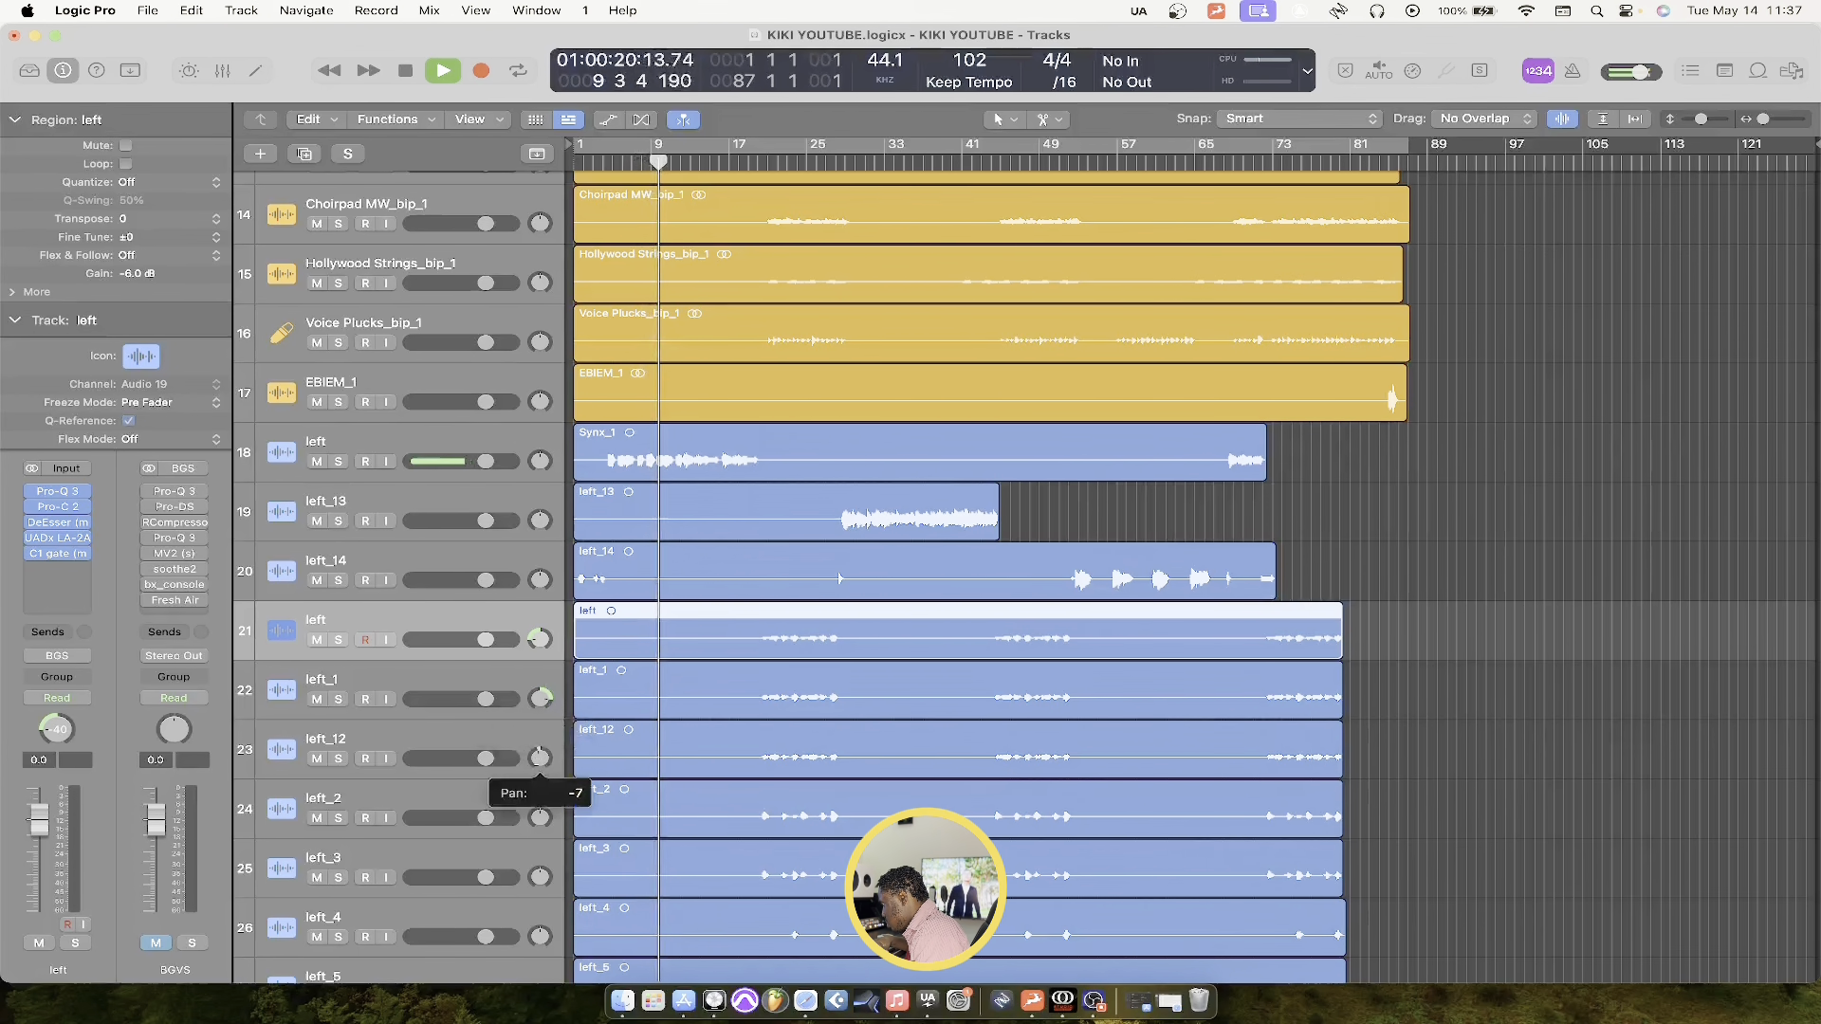
alt+click(540, 760)
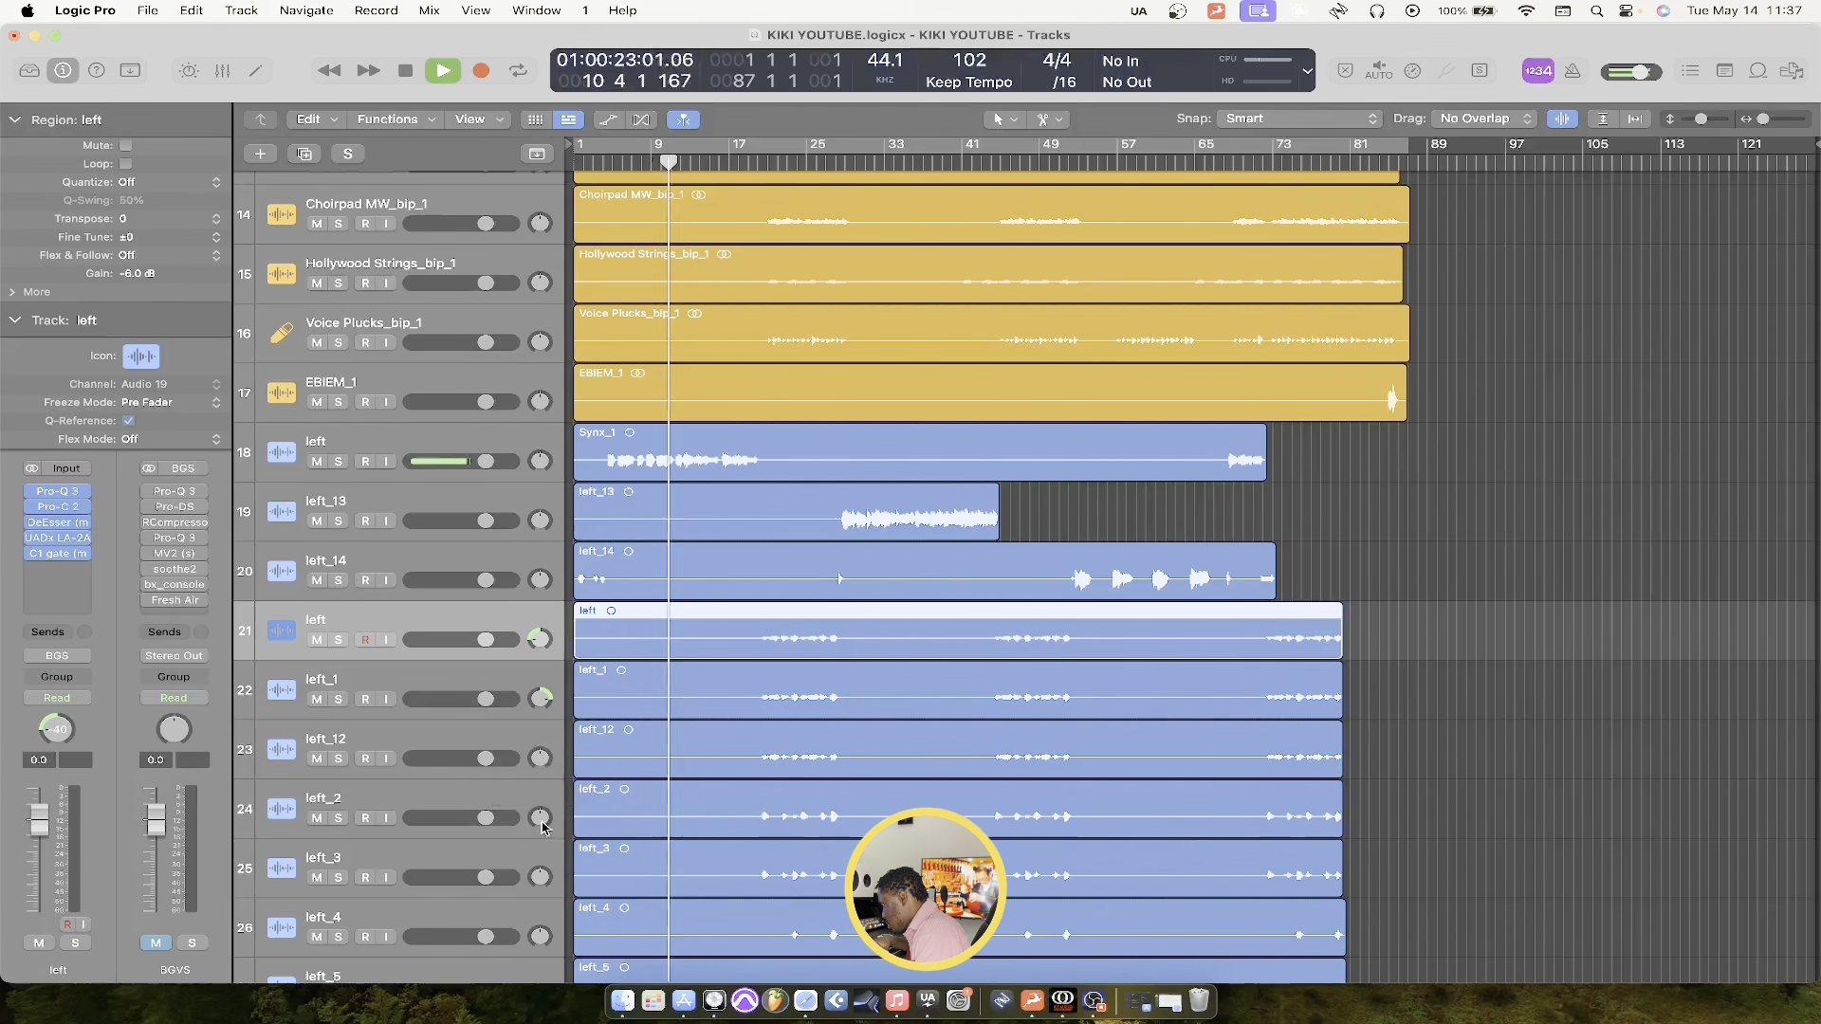
mouse_move(539, 817)
mouse_down()
mouse_move(539, 851)
mouse_move(551, 836)
mouse_up()
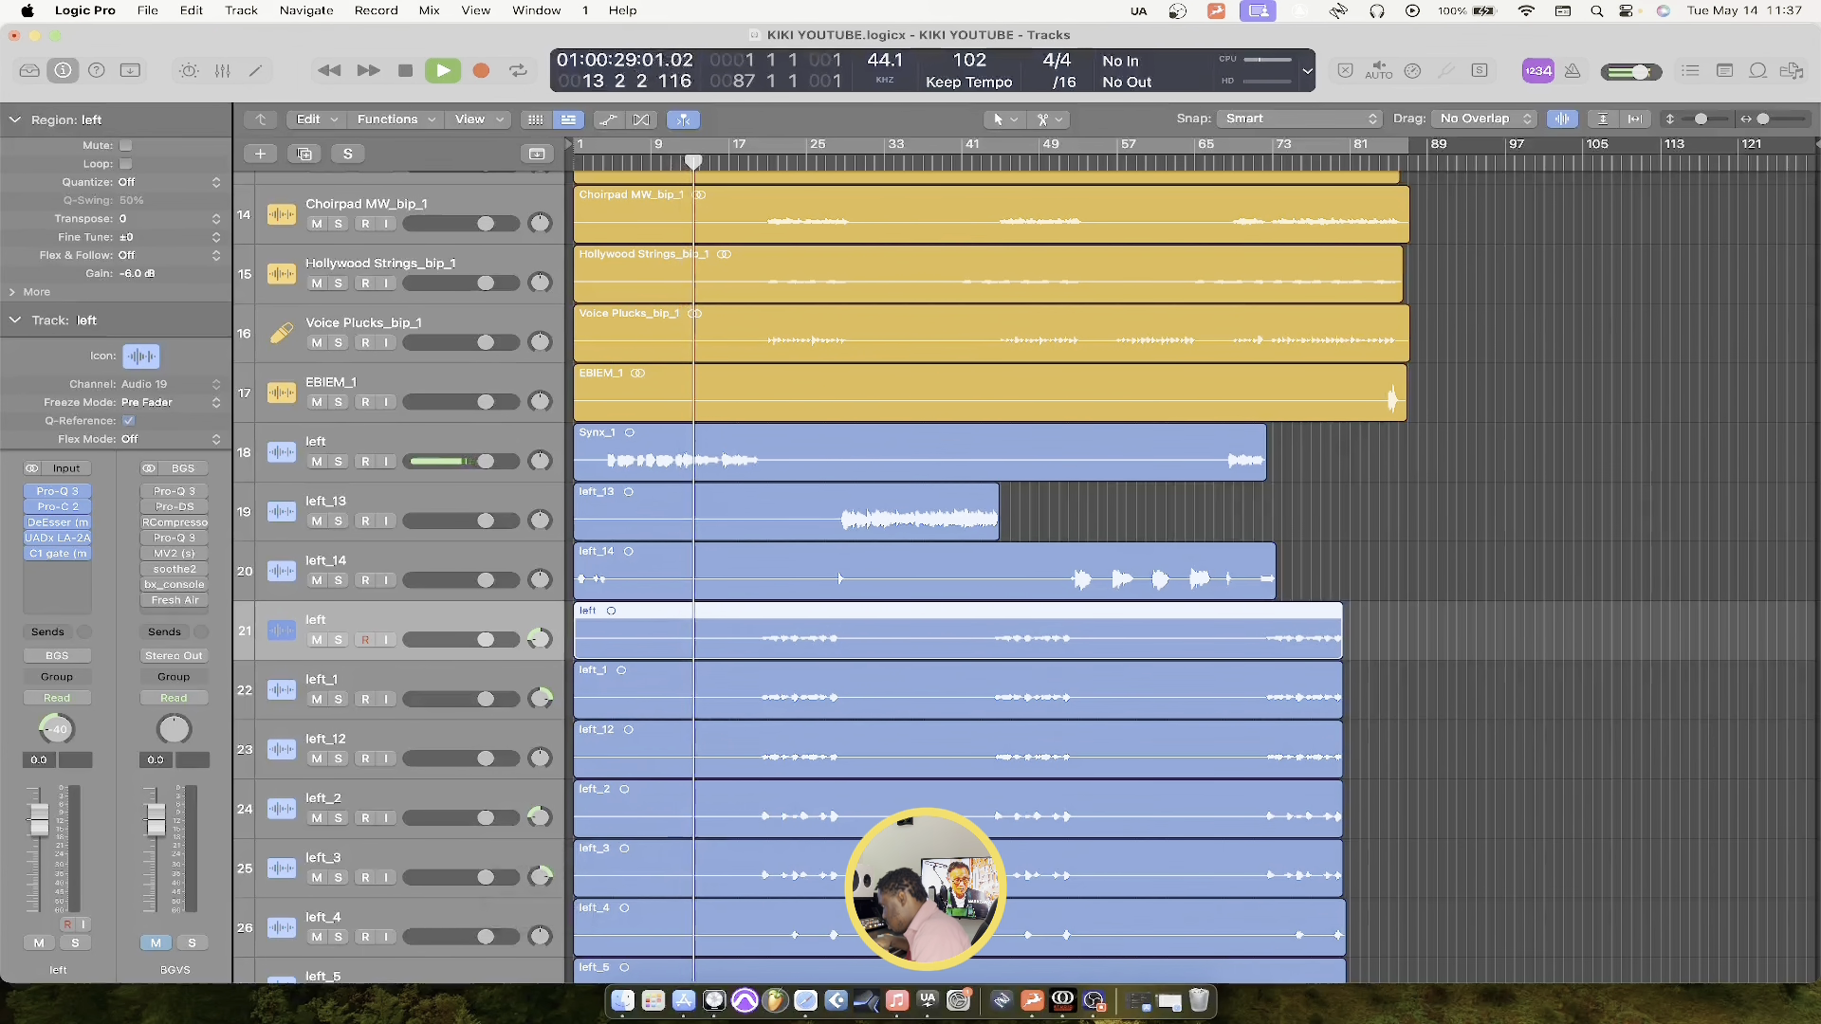
Pan left_4, left_6 and left_8 to the left, and left_5 and left_7 to the right
scroll(557, 754, down, 4)
drag(540, 733, 540, 882)
scroll(538, 794, down, 1)
scroll(540, 857, down, 1)
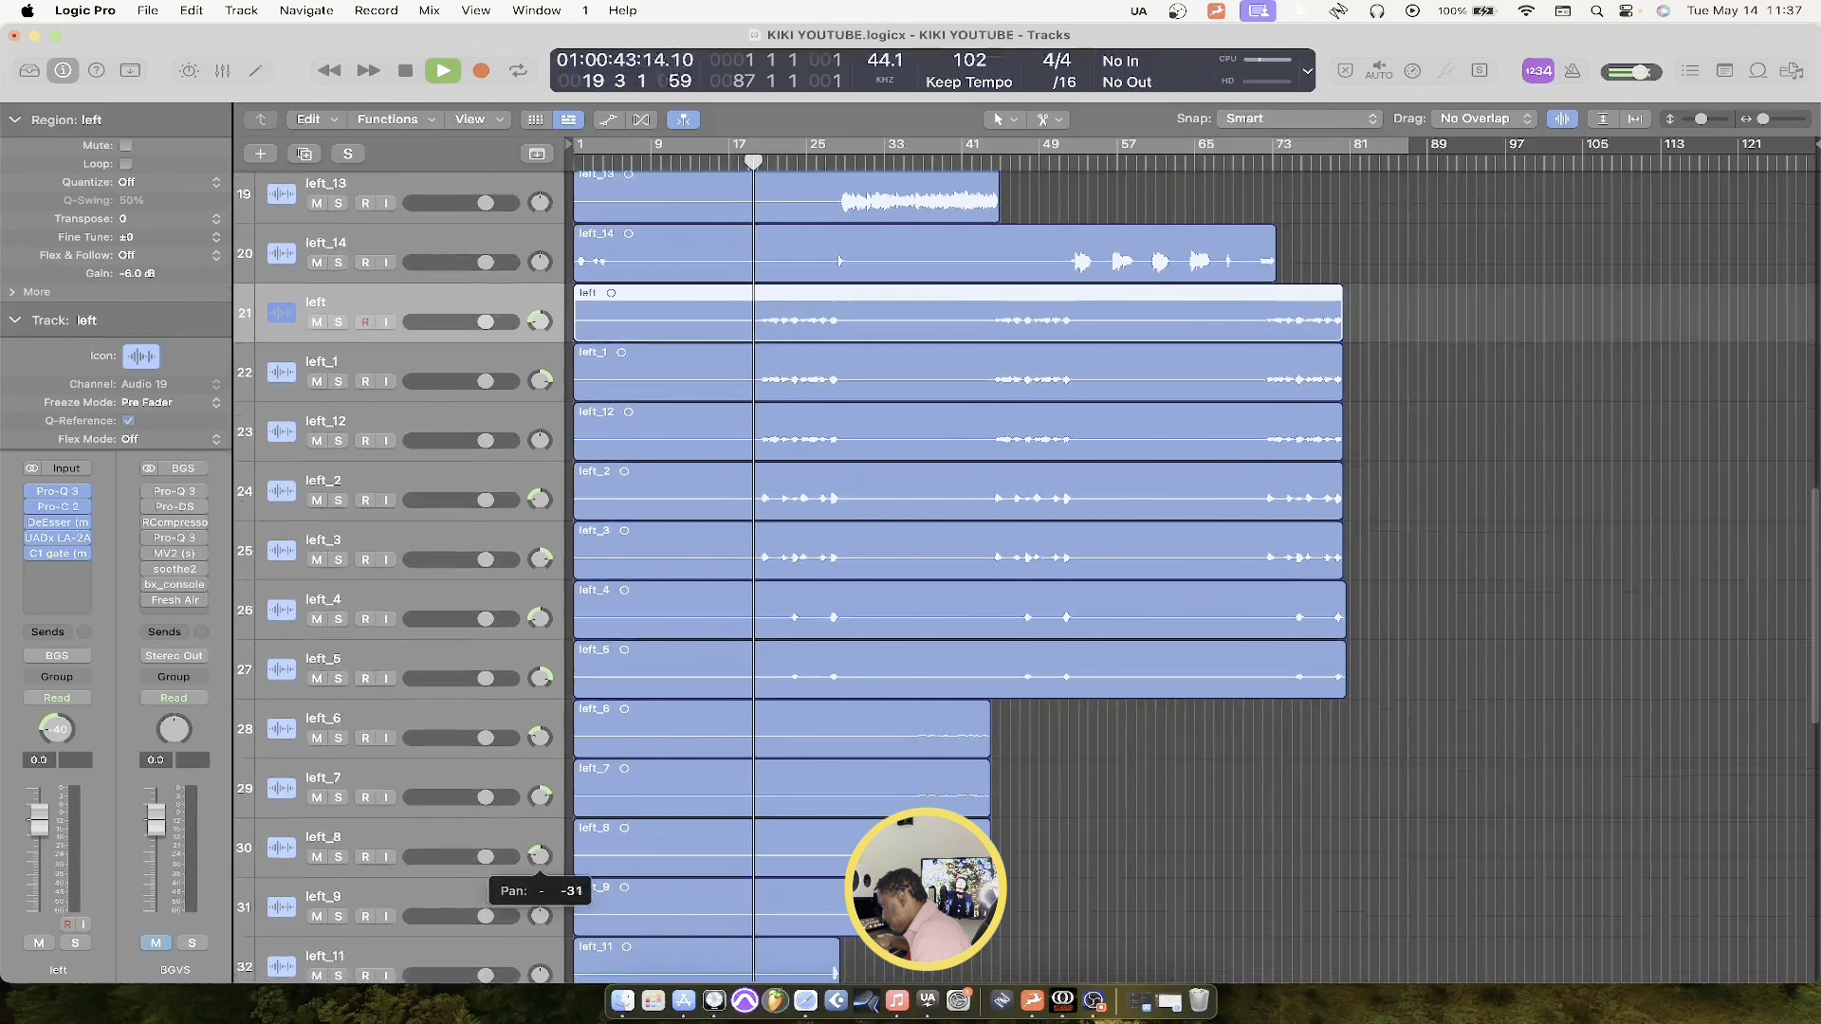
Pan left_9 to the right at about +43 to oppose left_8
click(542, 925)
mouse_move(540, 921)
mouse_down()
mouse_move(541, 880)
mouse_move(535, 912)
mouse_up()
double_click(539, 915)
click(522, 909)
click(541, 859)
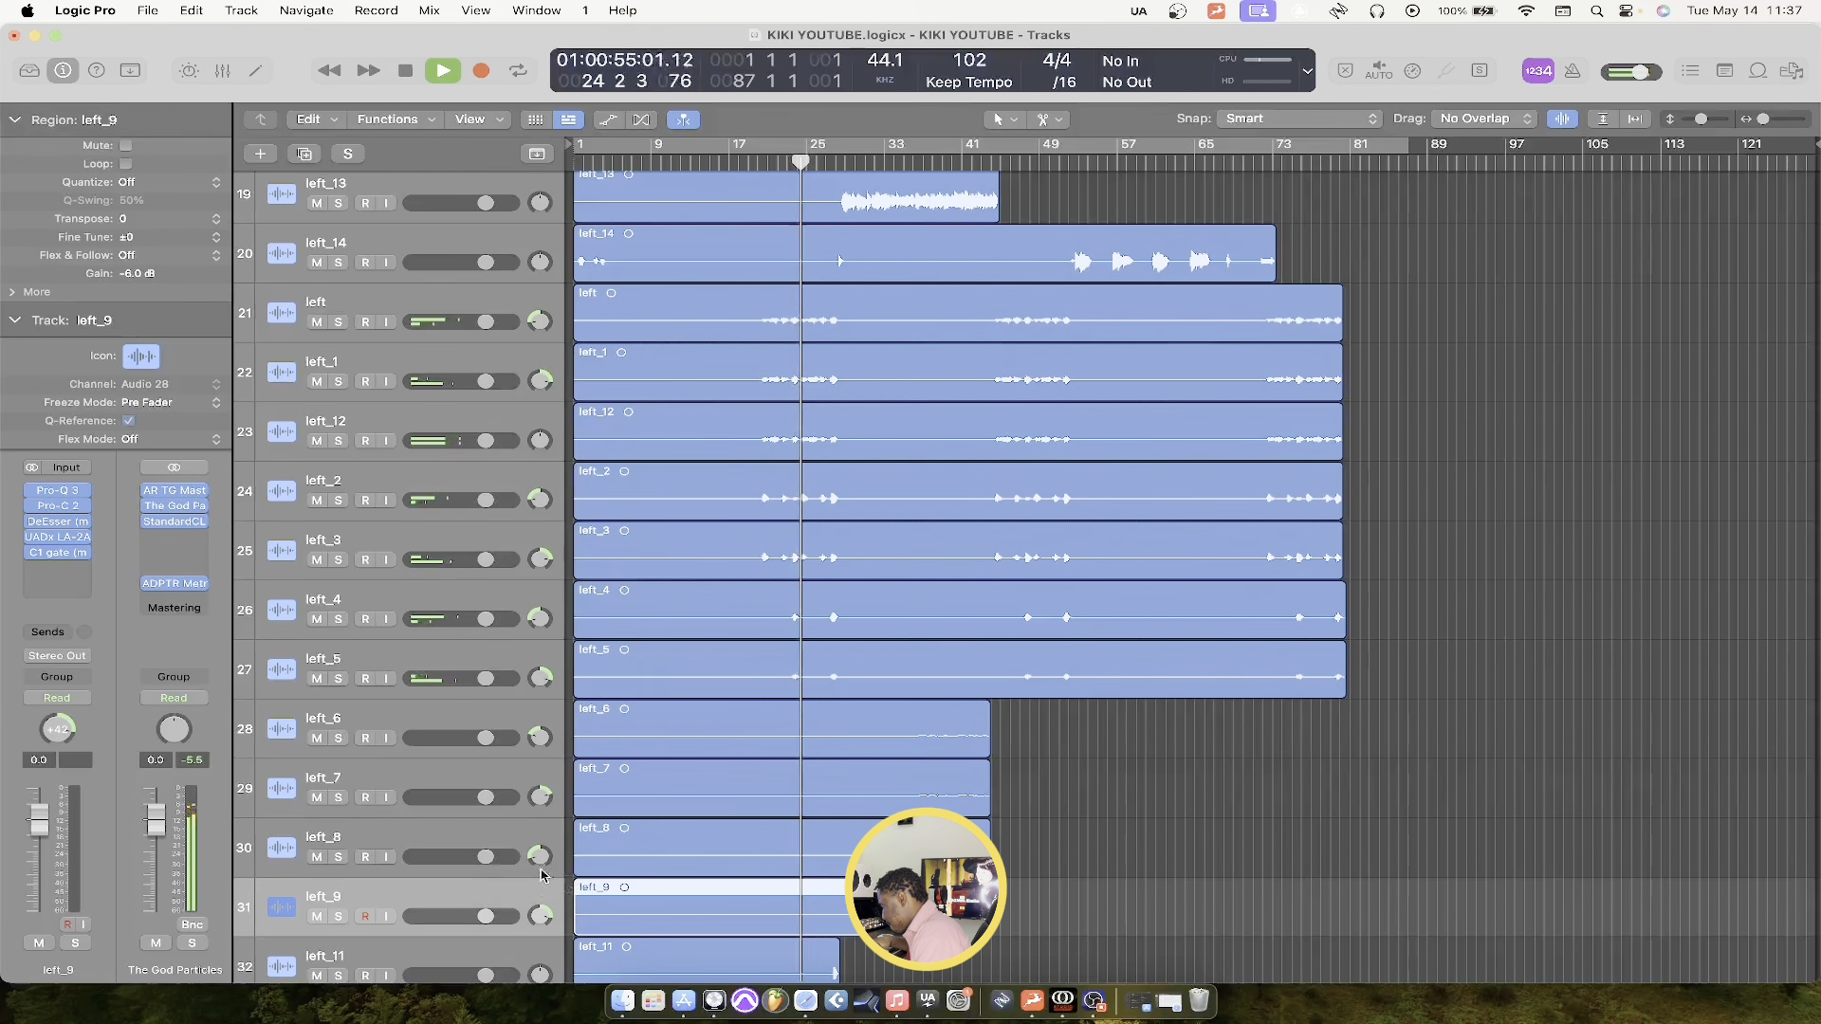
click(539, 916)
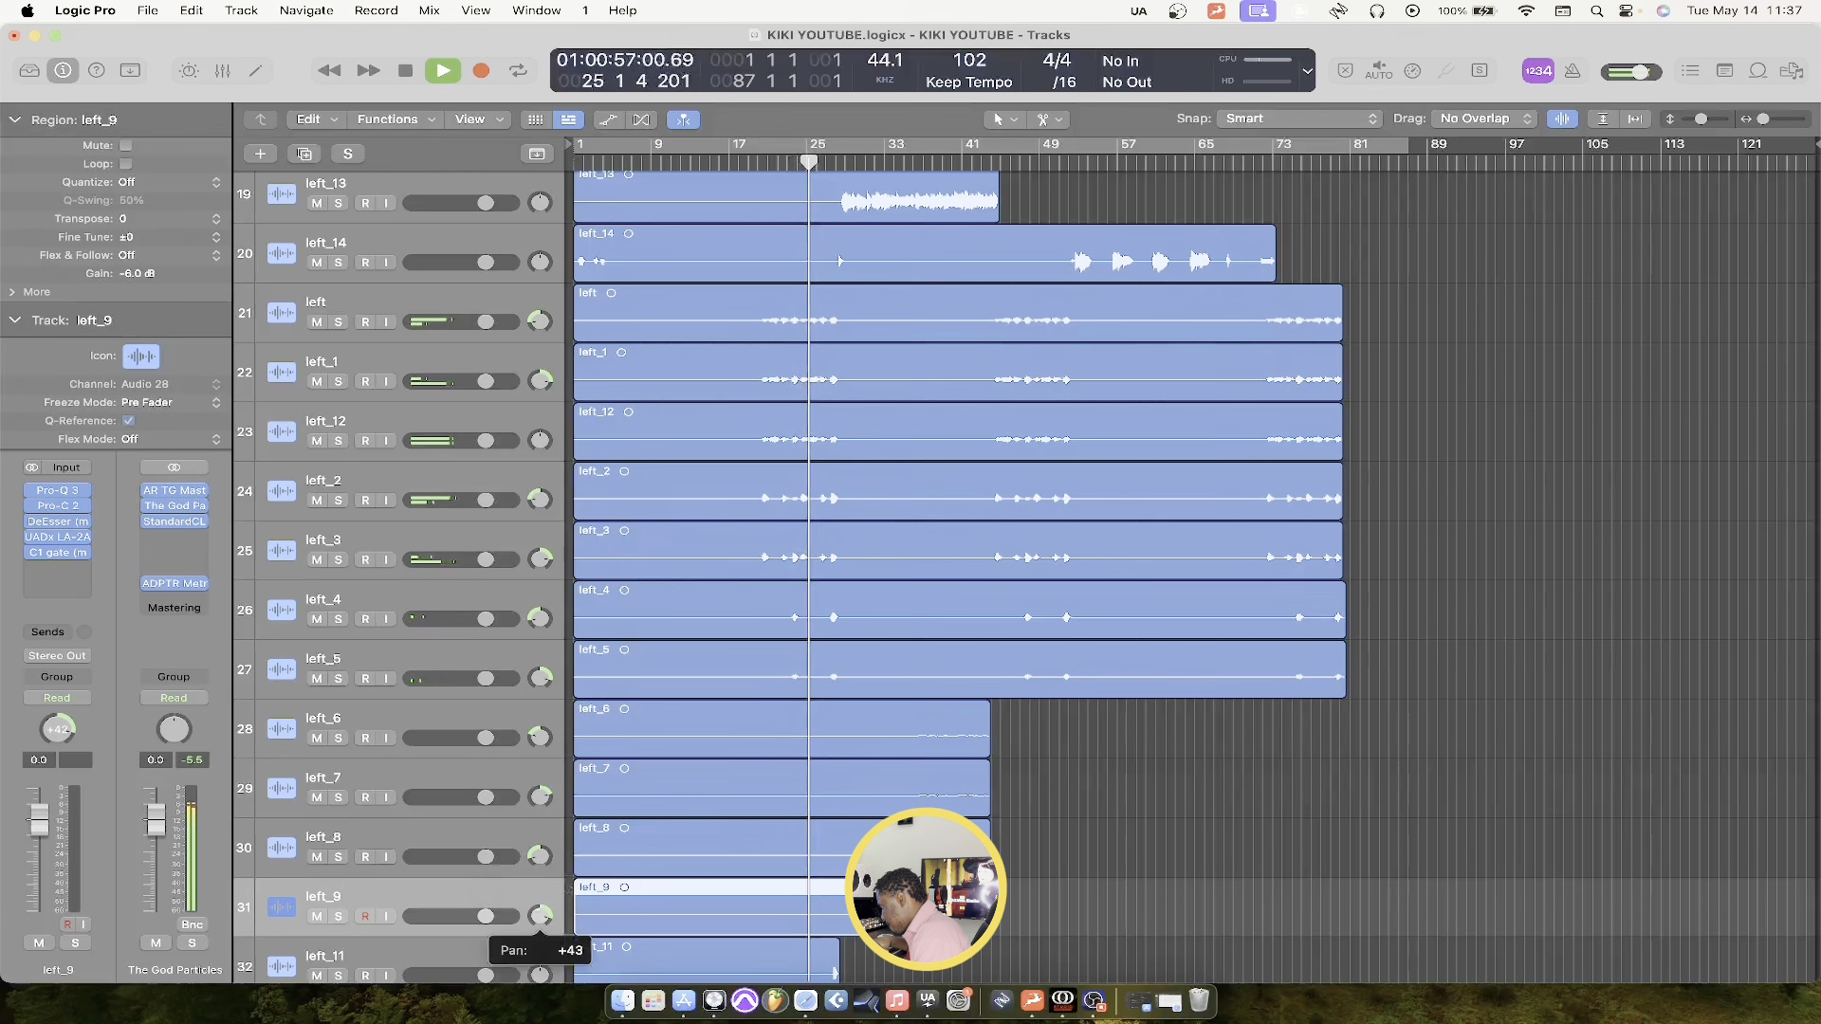
Move track left_11 up to sit between left_14 and the first backing track
scroll(536, 909, down, 1)
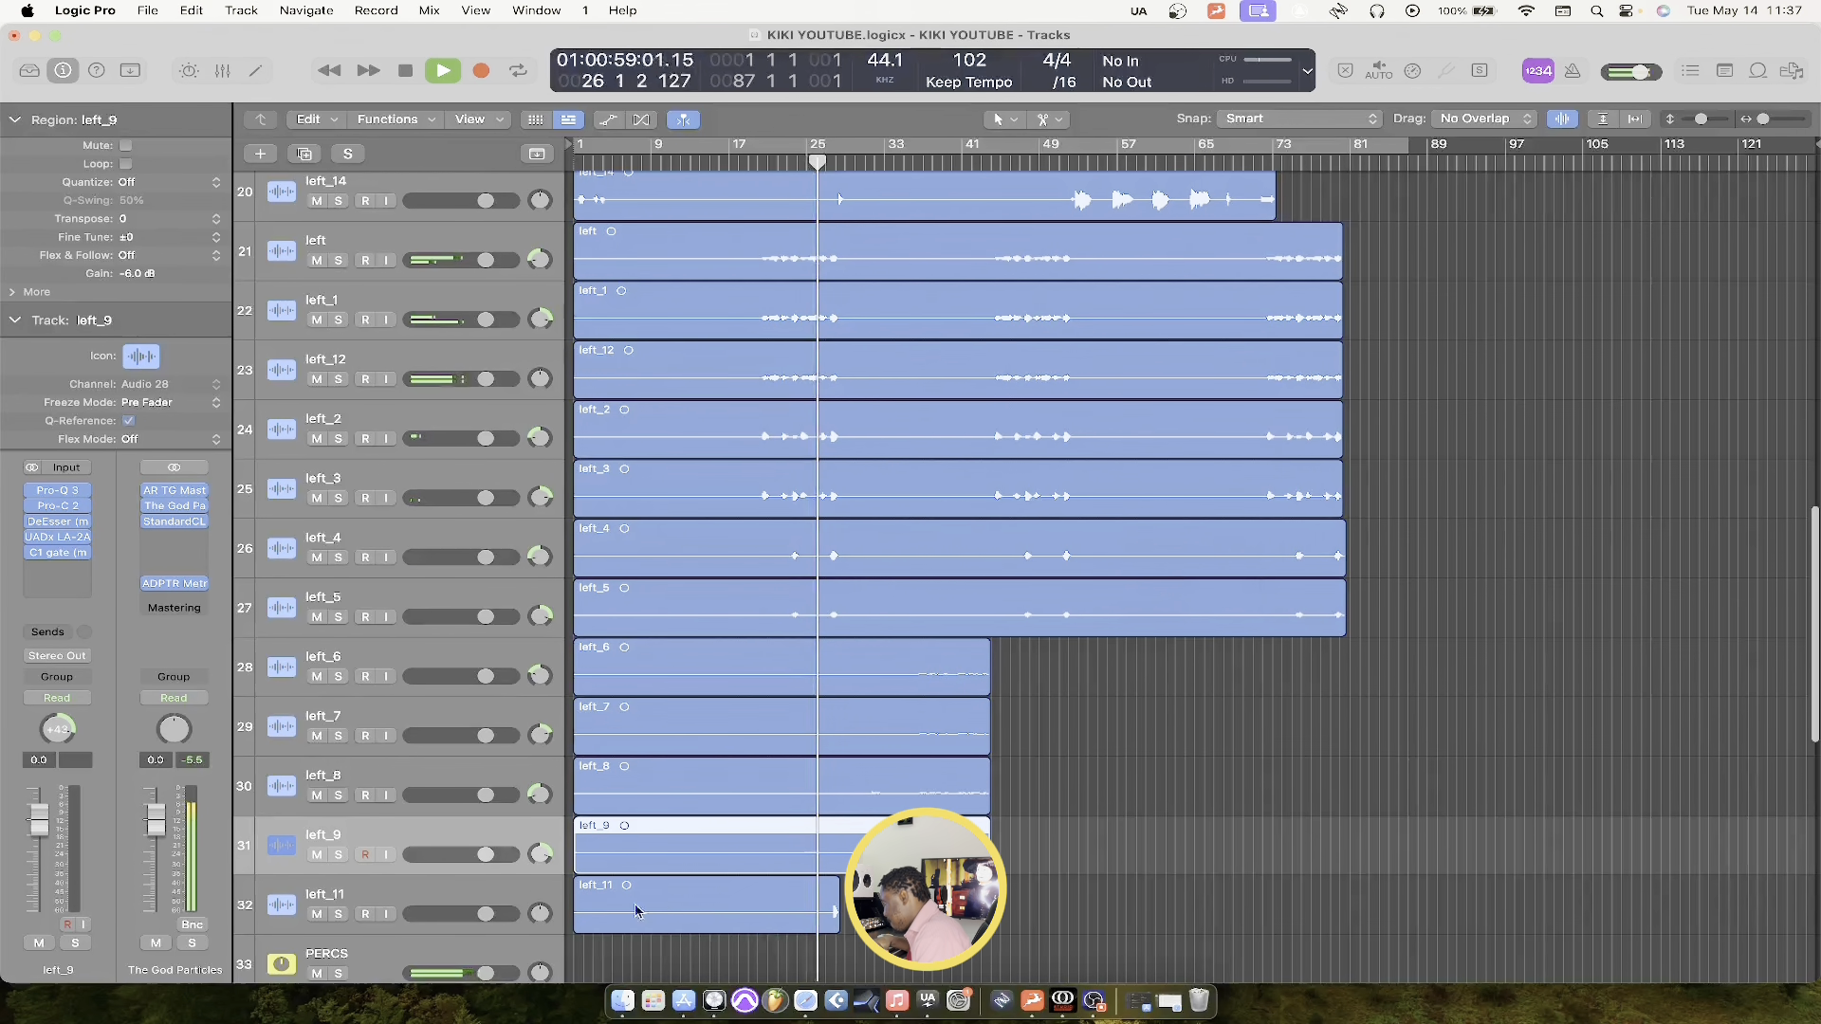
click(534, 901)
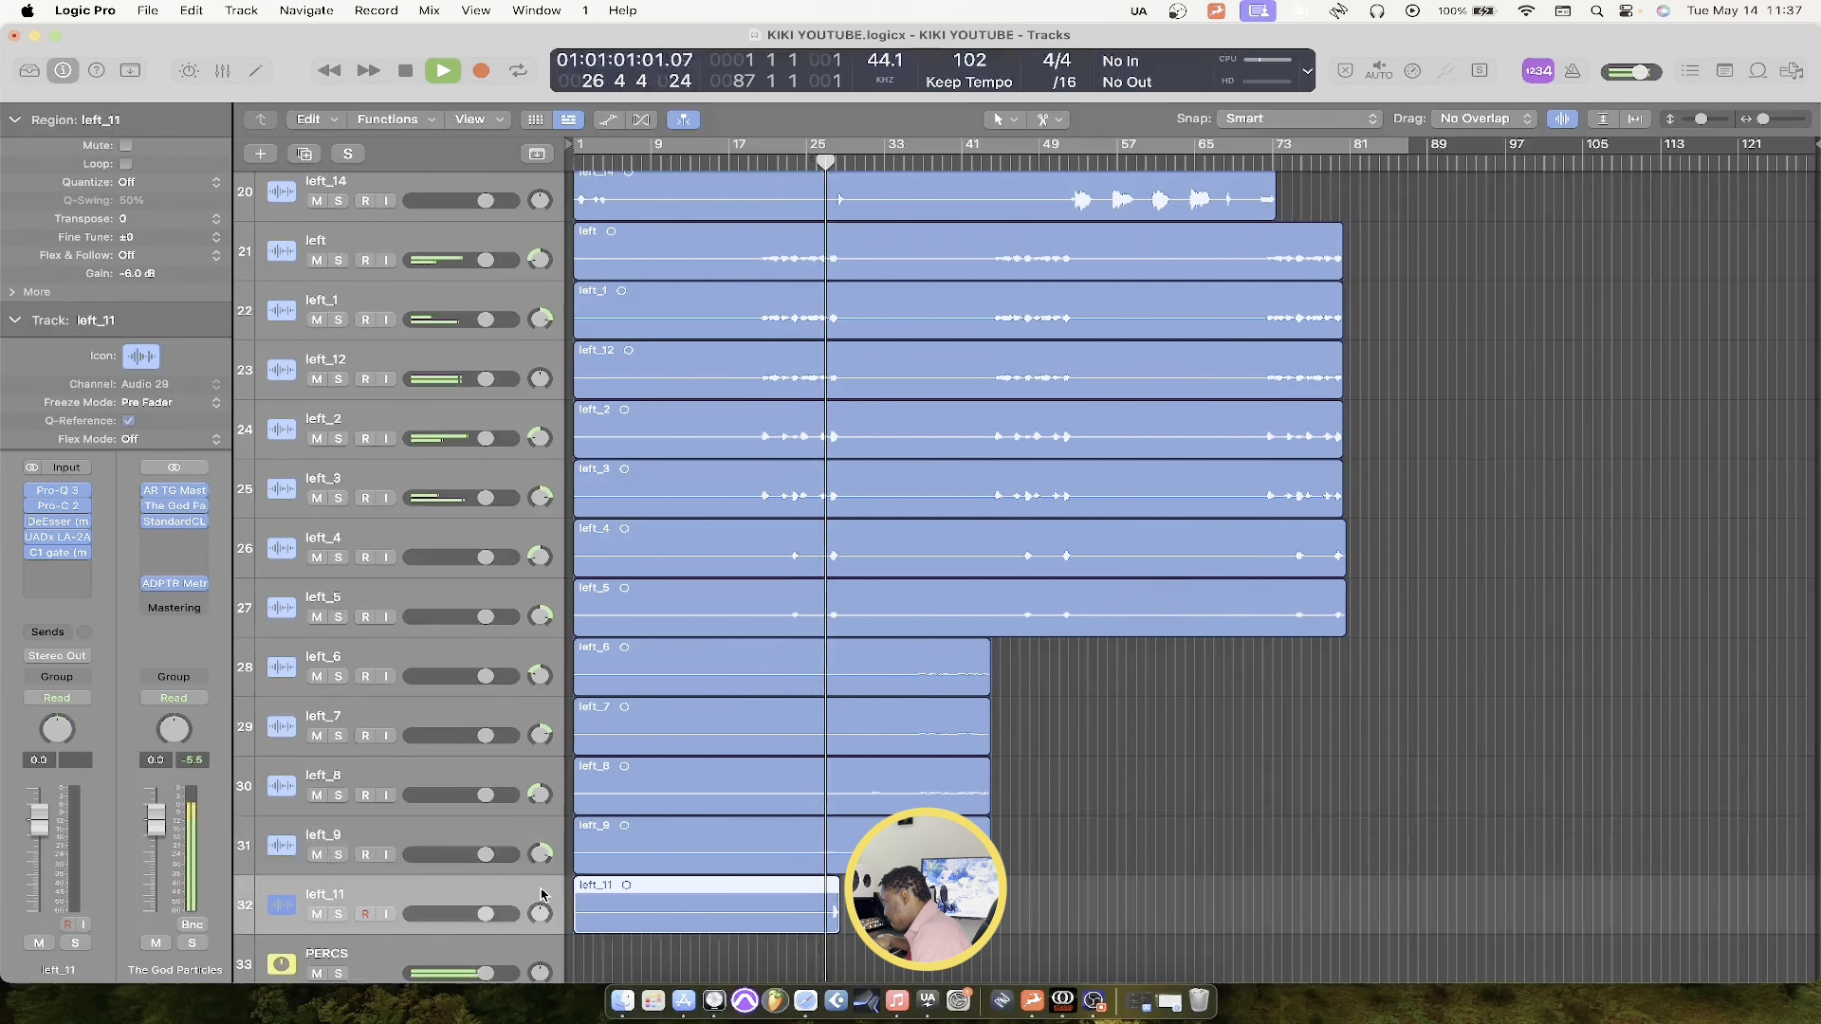
drag(536, 901, 539, 239)
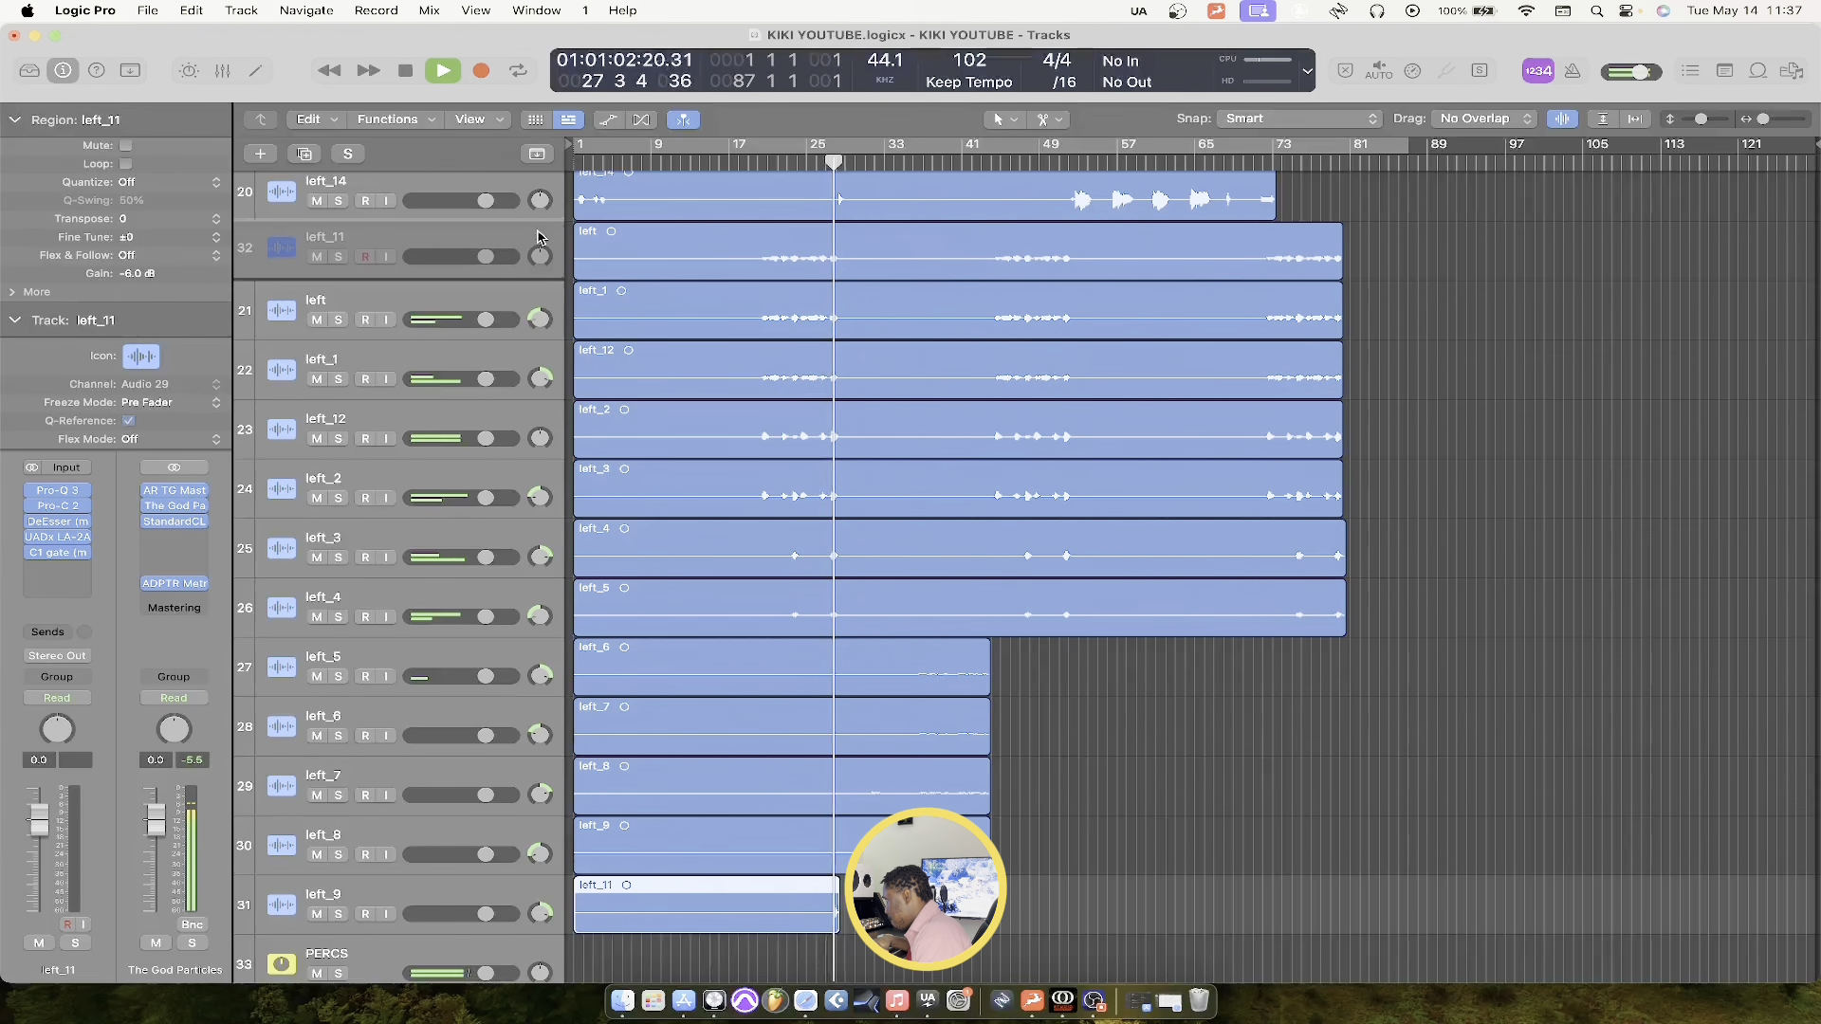
Stop playback and route the output of the backing tracks from left on track 22 through left_9 to Bus 2 (BGS)
scroll(600, 248, up, 2)
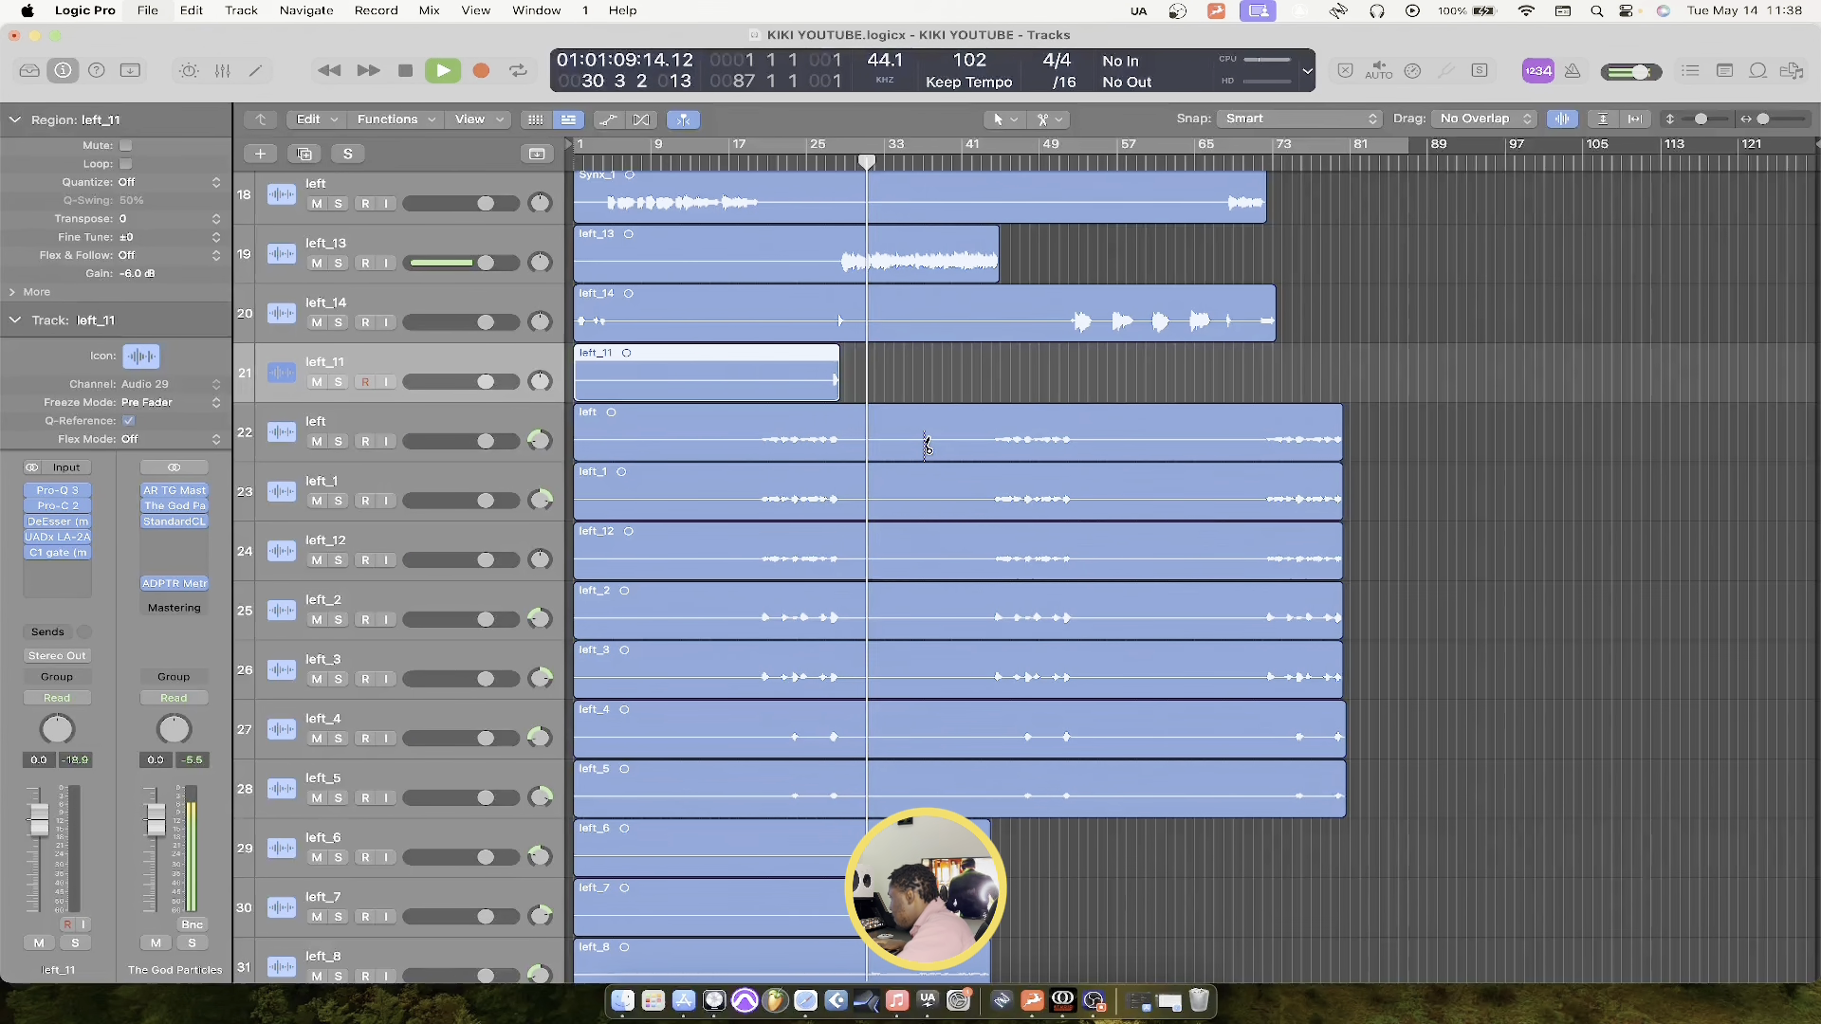
key(super+Up)
key(super+Up)
key(super+Up)
key(super+Up)
key(super+Up)
key(super+Up)
key(super+Up)
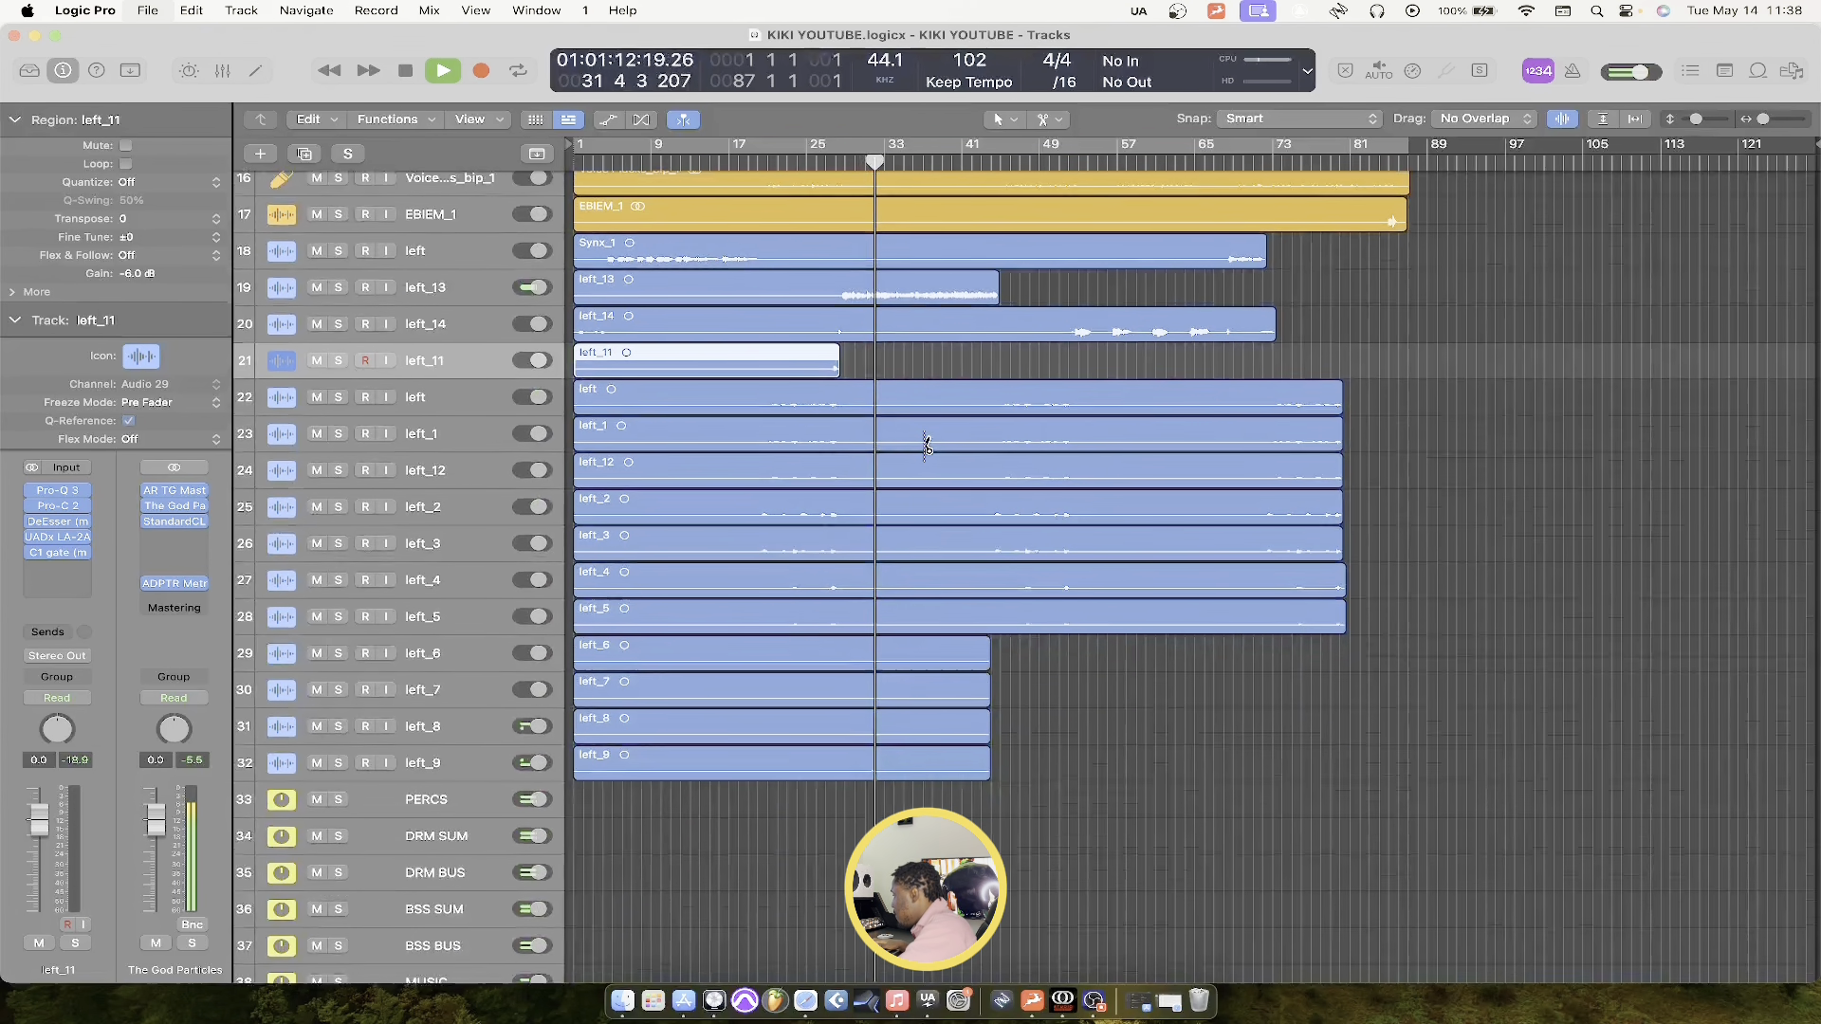
key(super+Up)
key(super+Up)
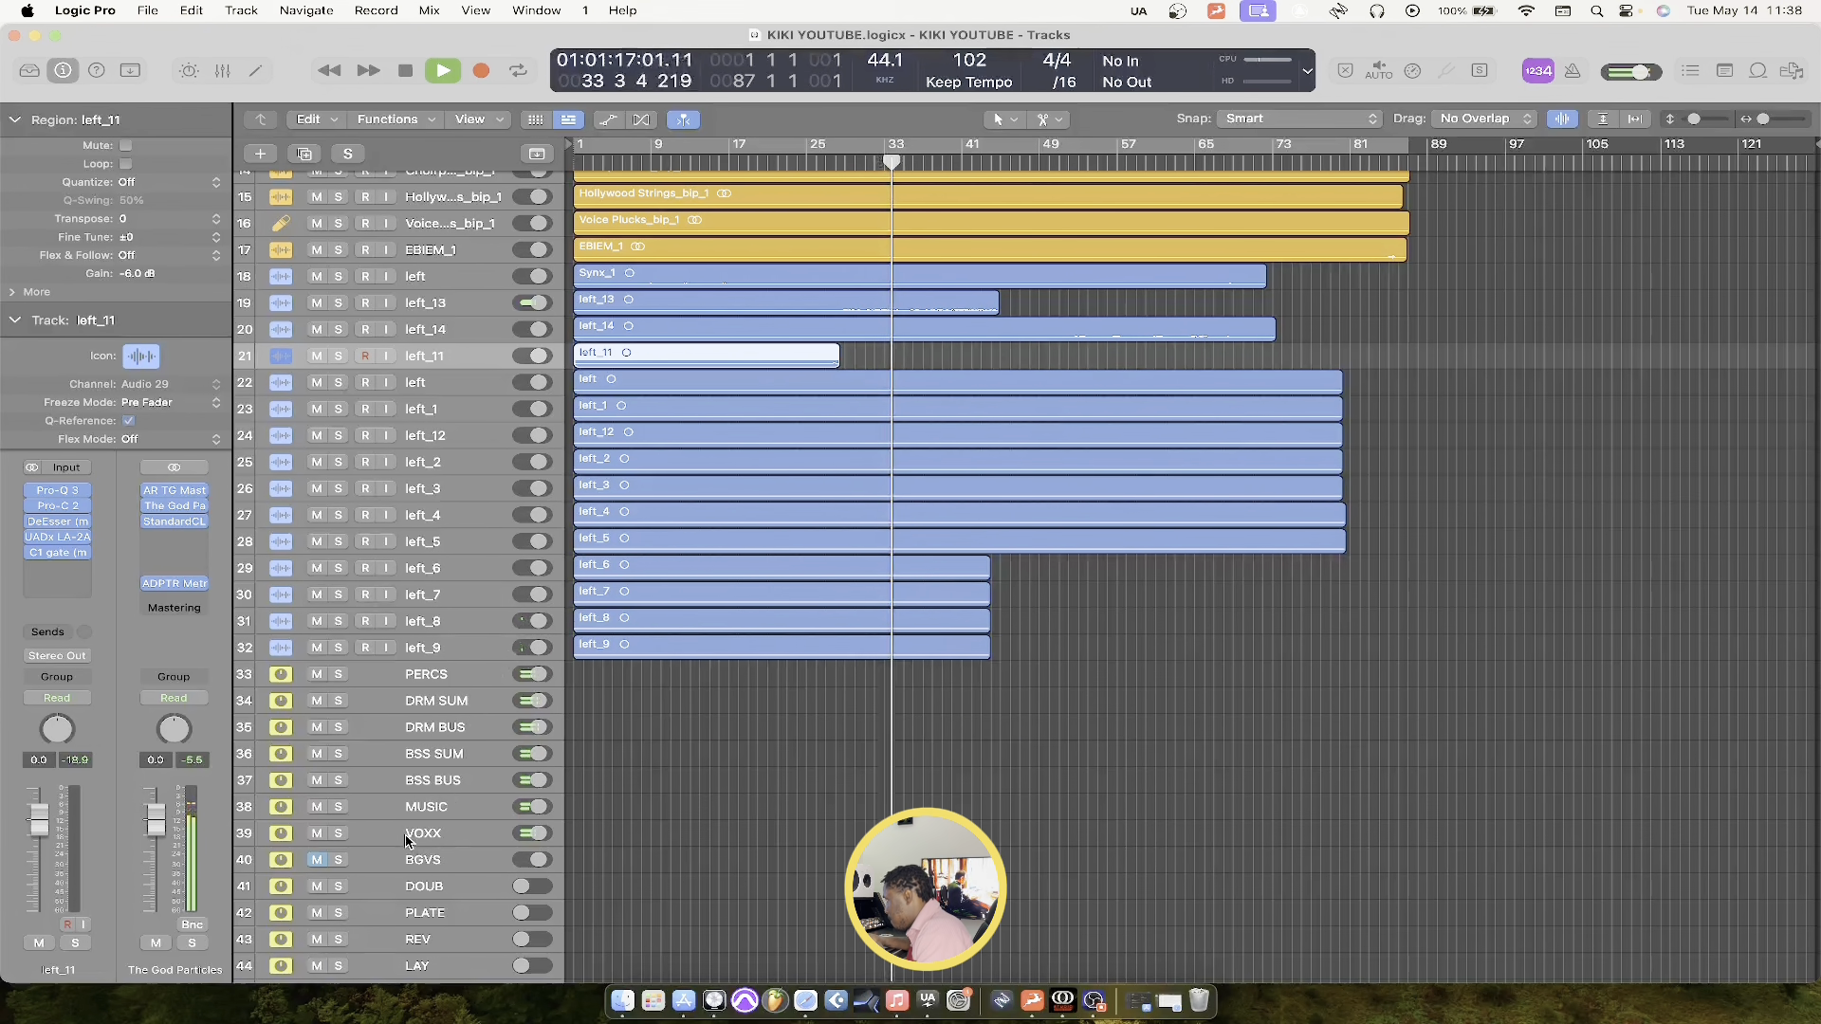
click(439, 652)
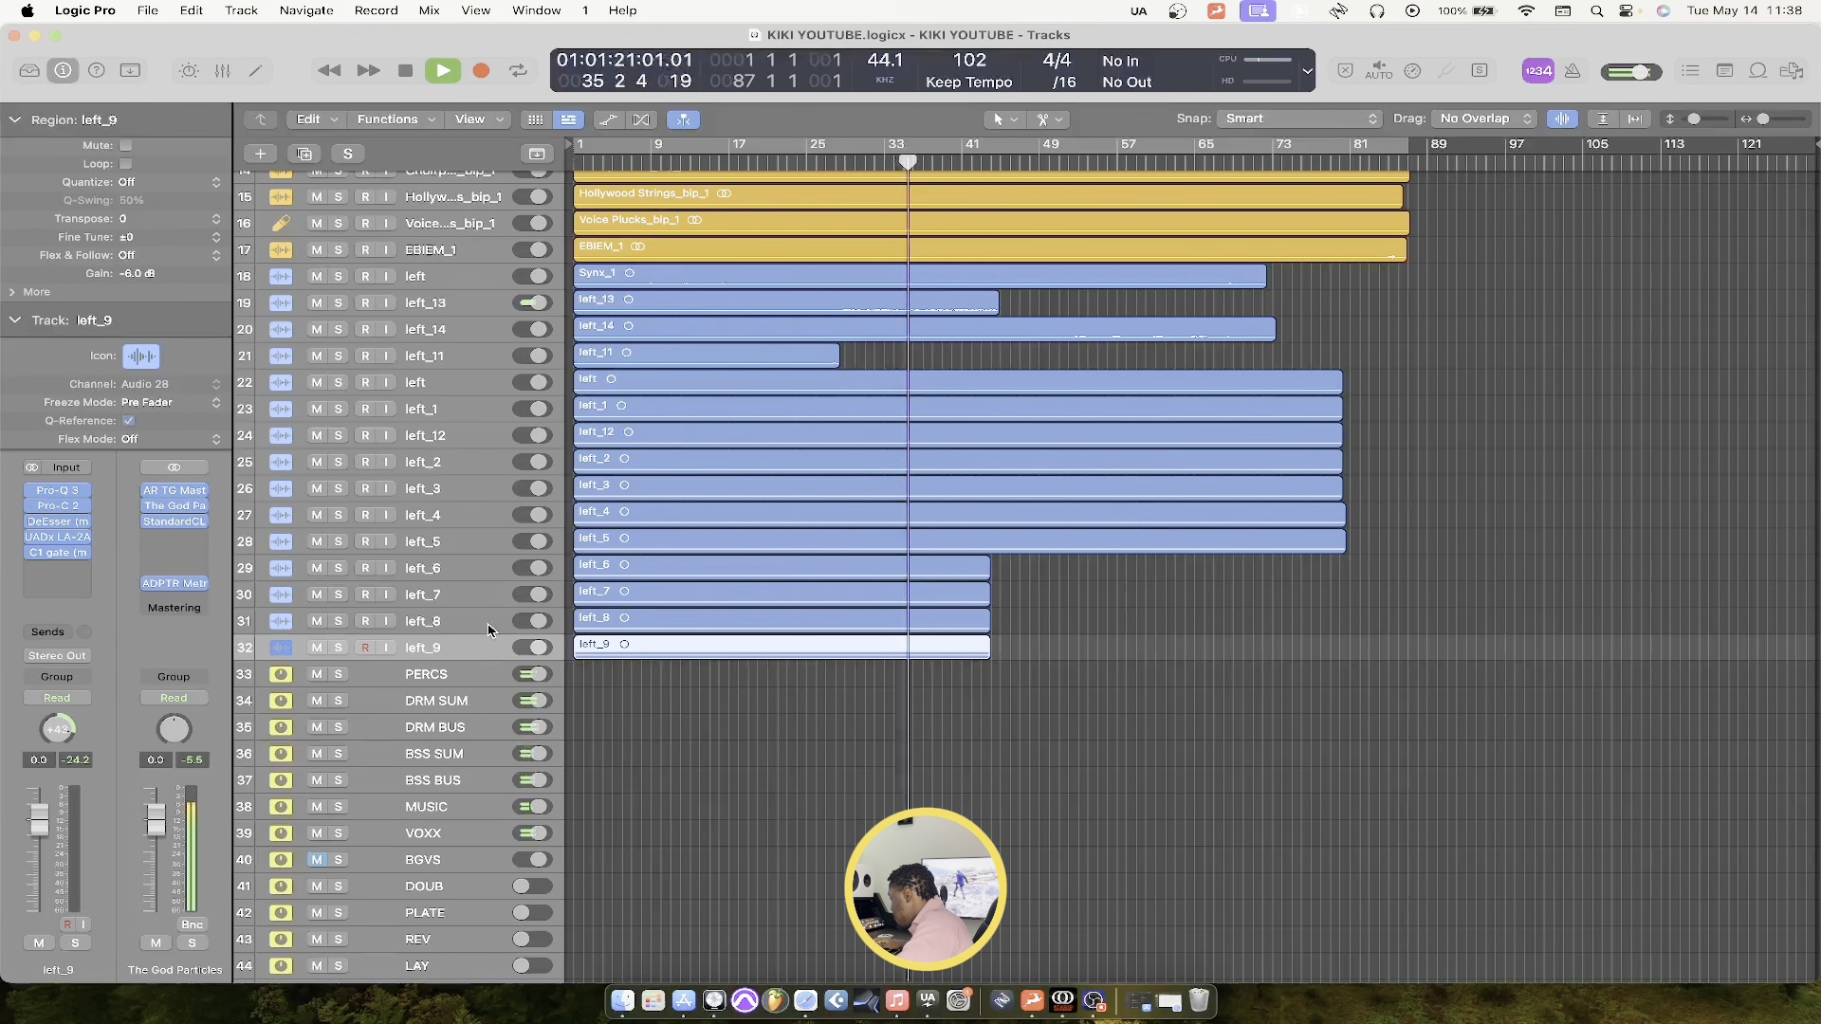
key(super+Down)
key(super+Down)
key(super+Down)
scroll(487, 474, up, 2)
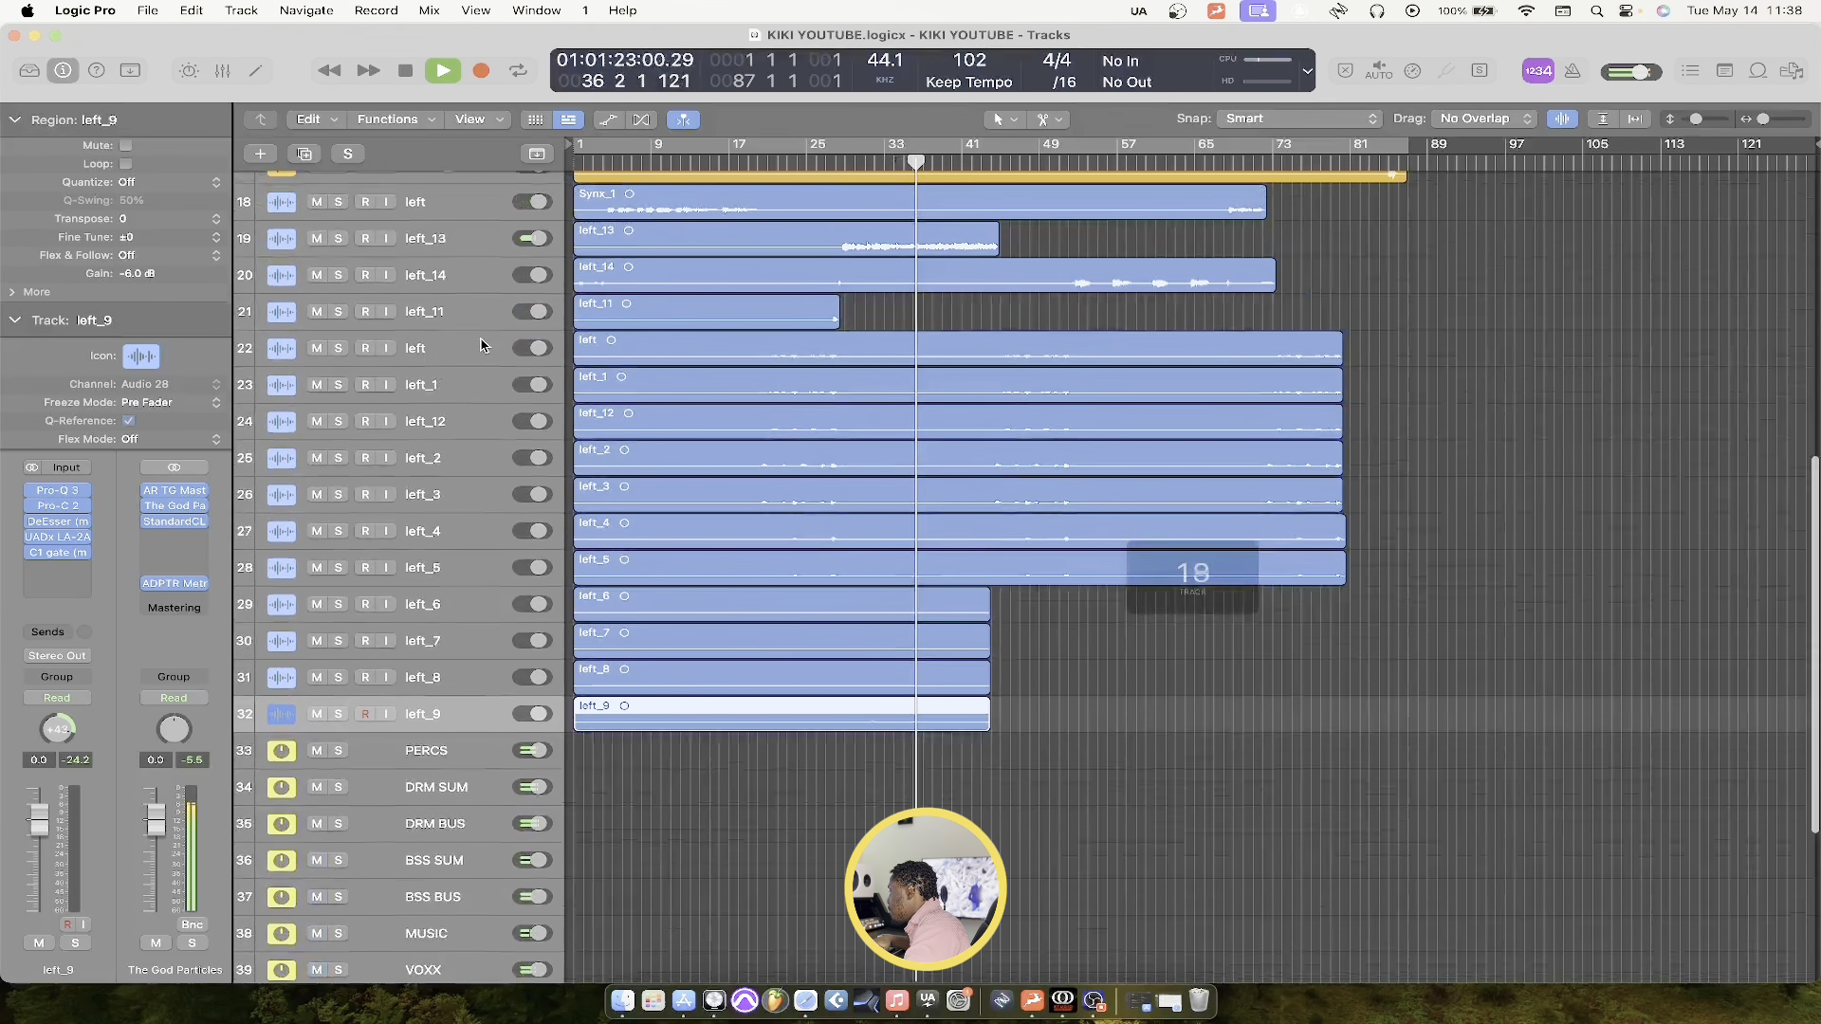
key(space)
shift+click(479, 348)
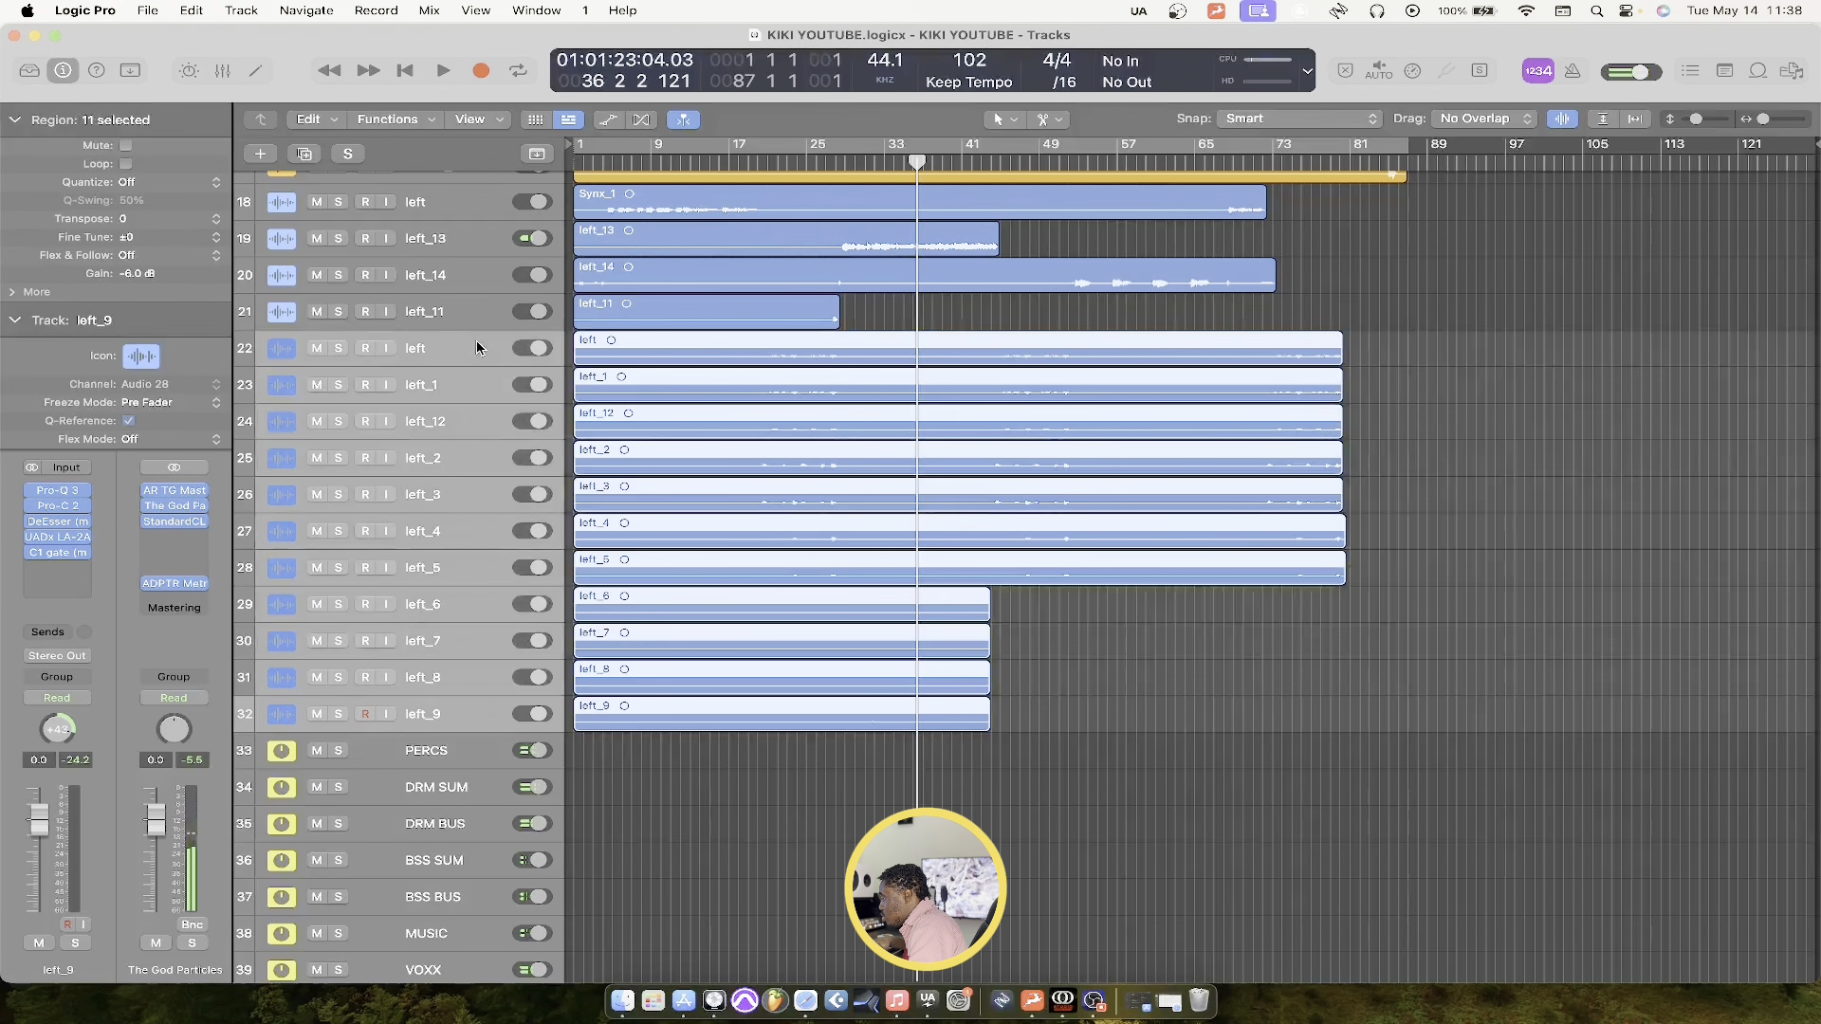
click(57, 657)
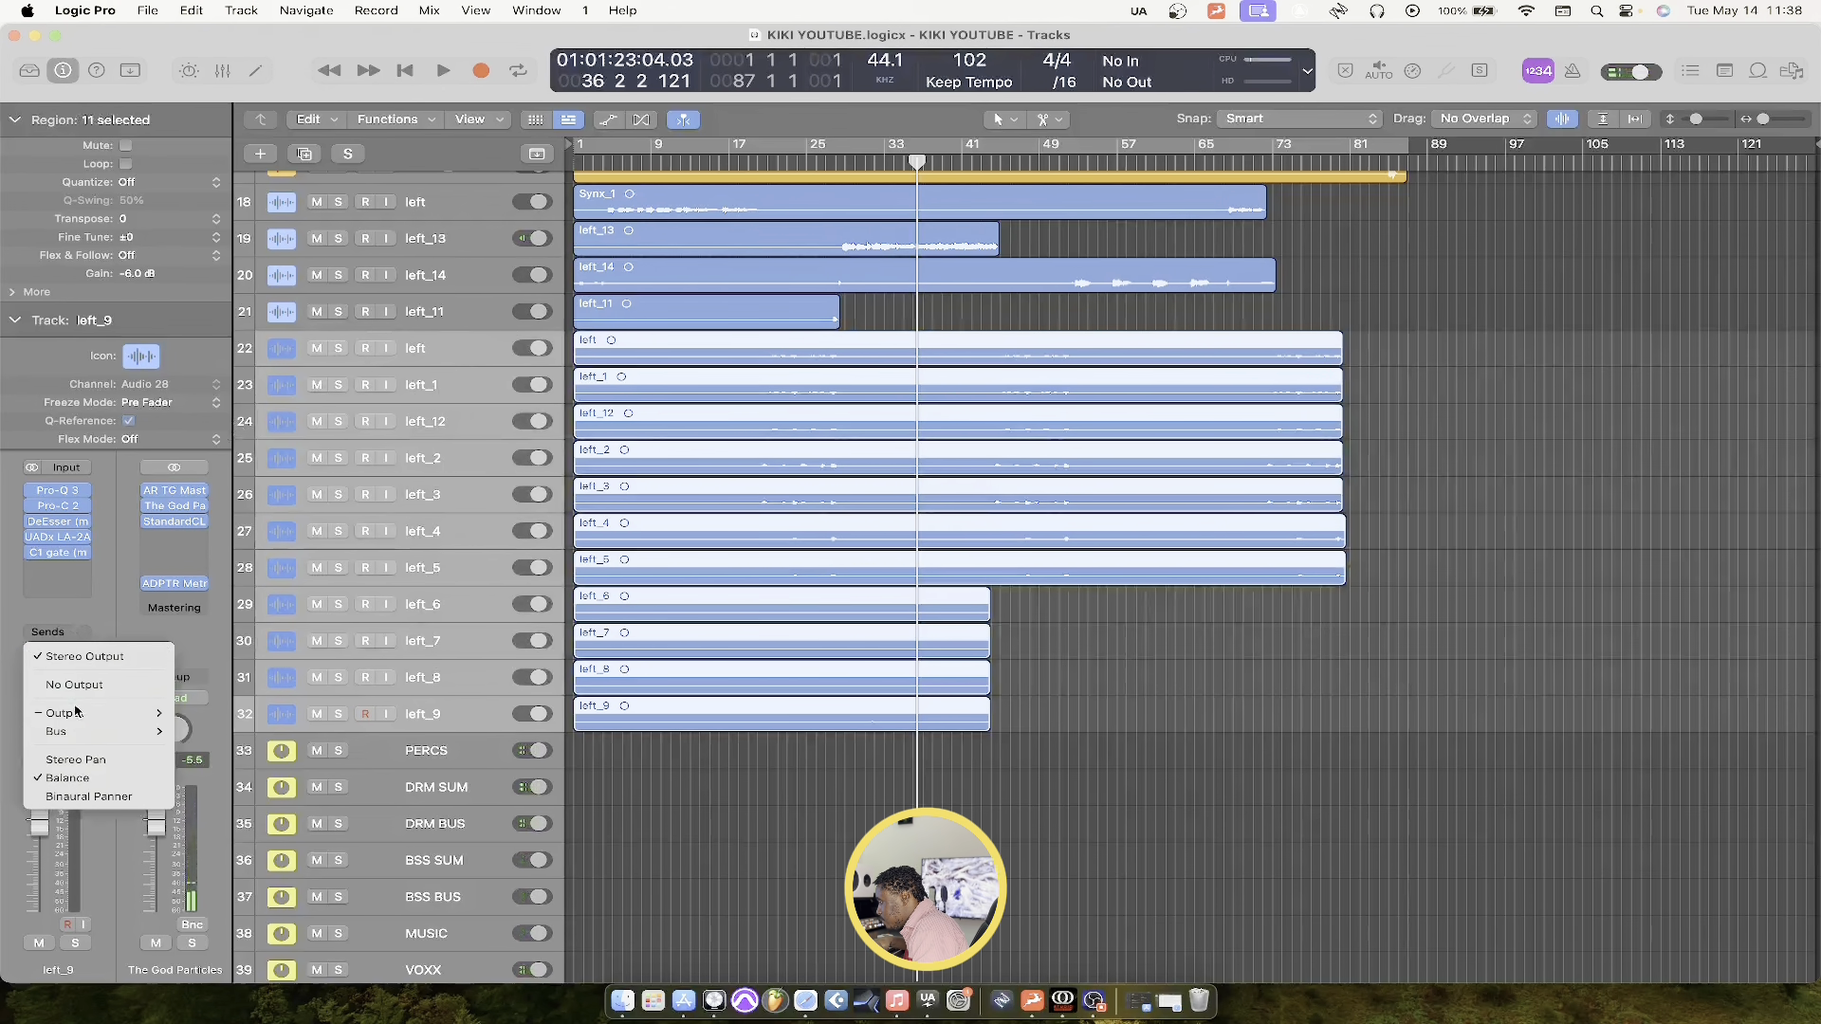
mouse_move(57, 731)
click(291, 277)
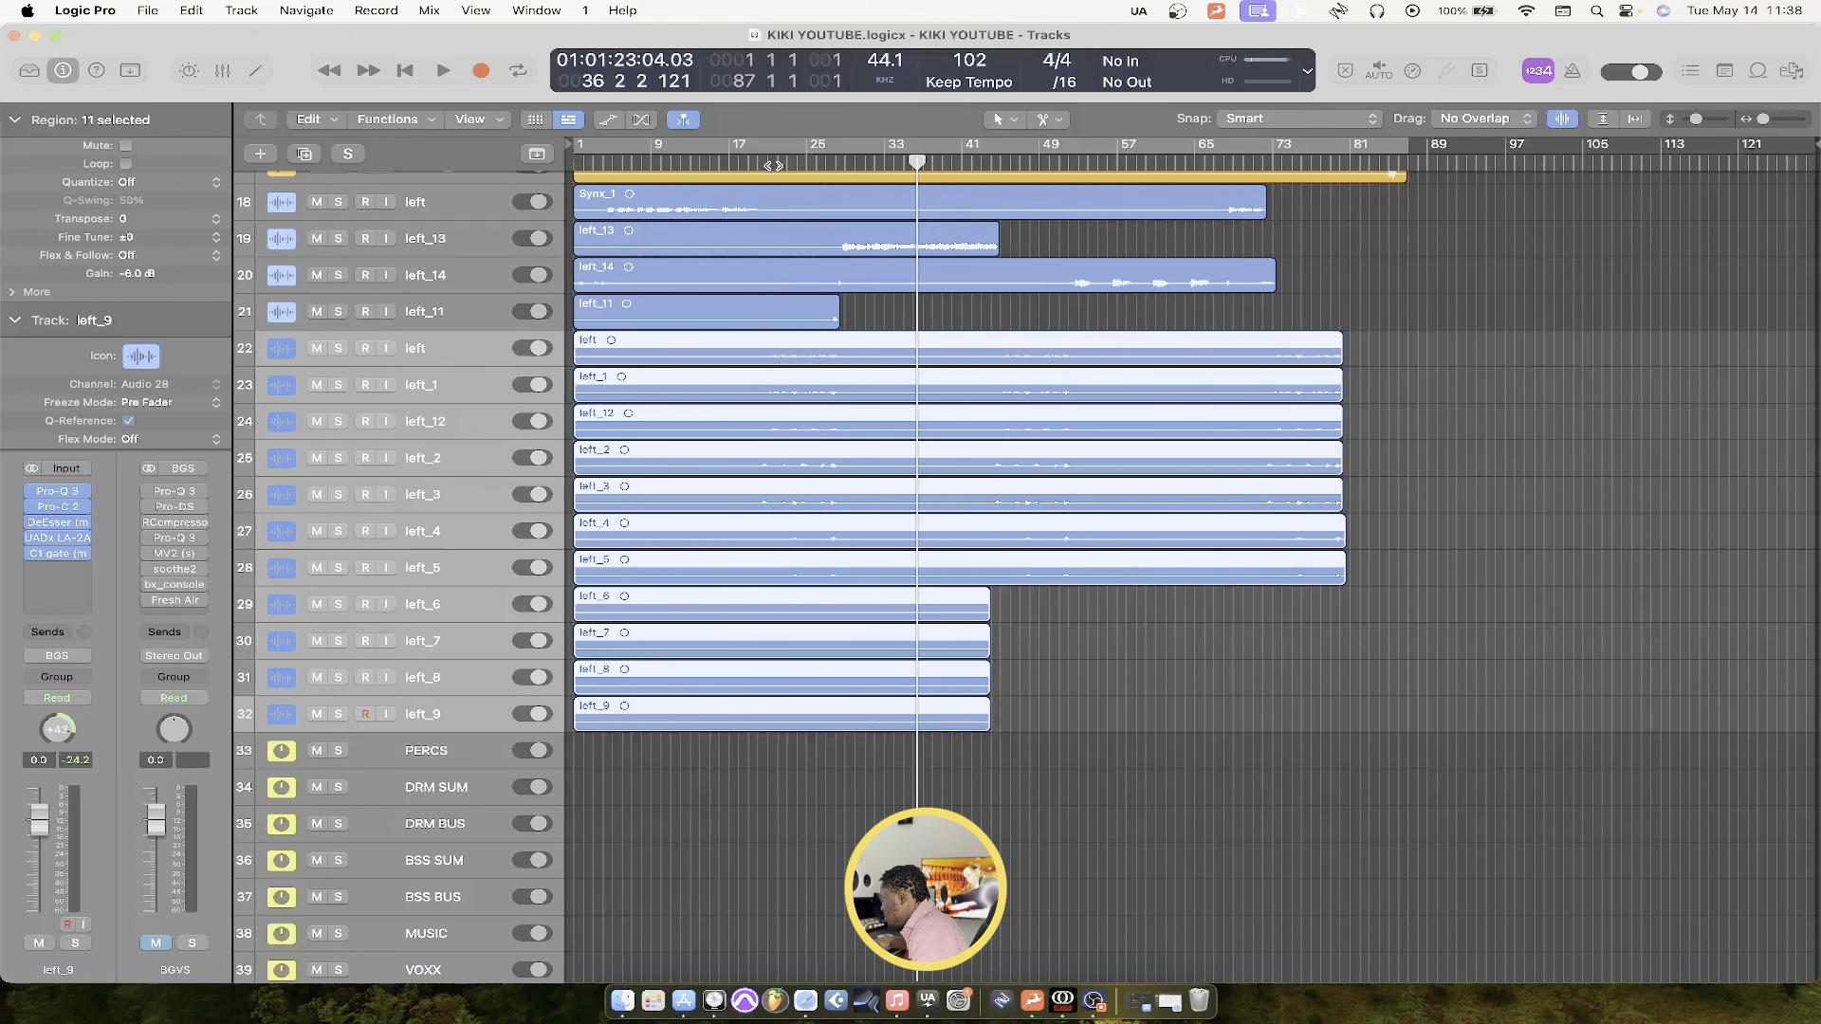
Save the project and switch on the first Pro-Q 3 of the VOXX bus while the song plays from about bar 4
key(space)
key(super+s)
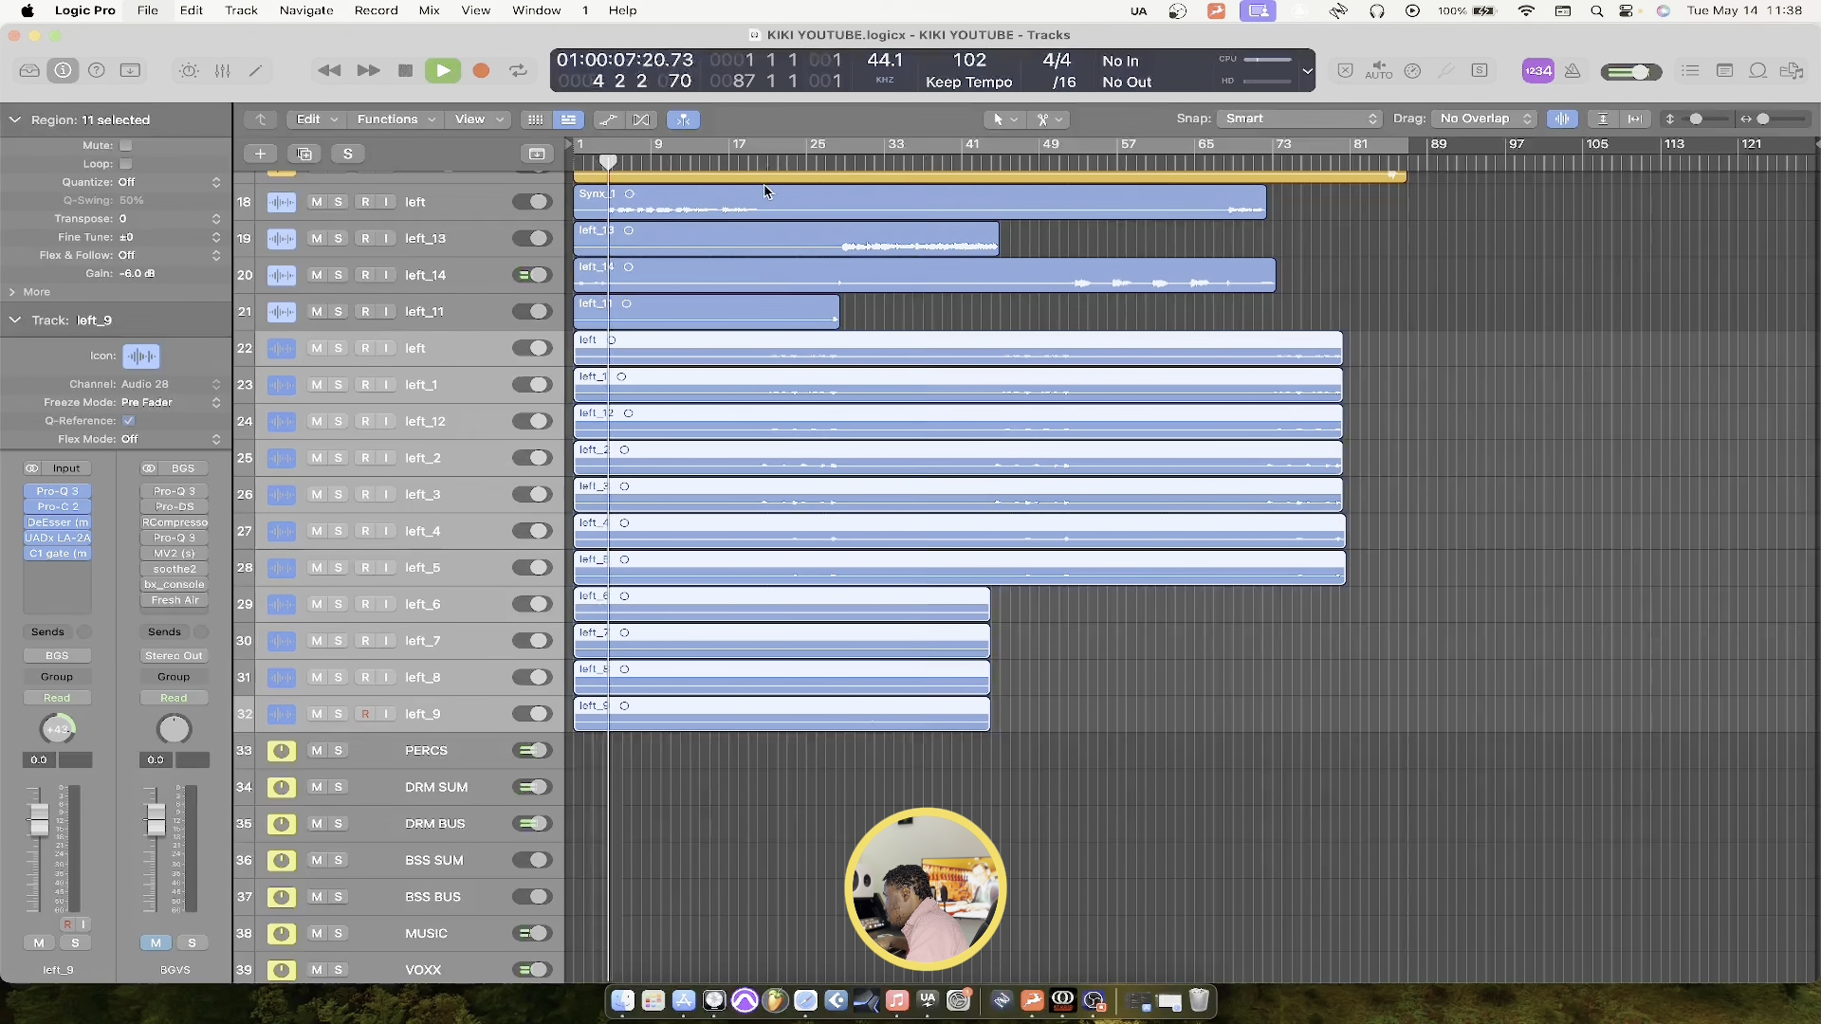
key(x)
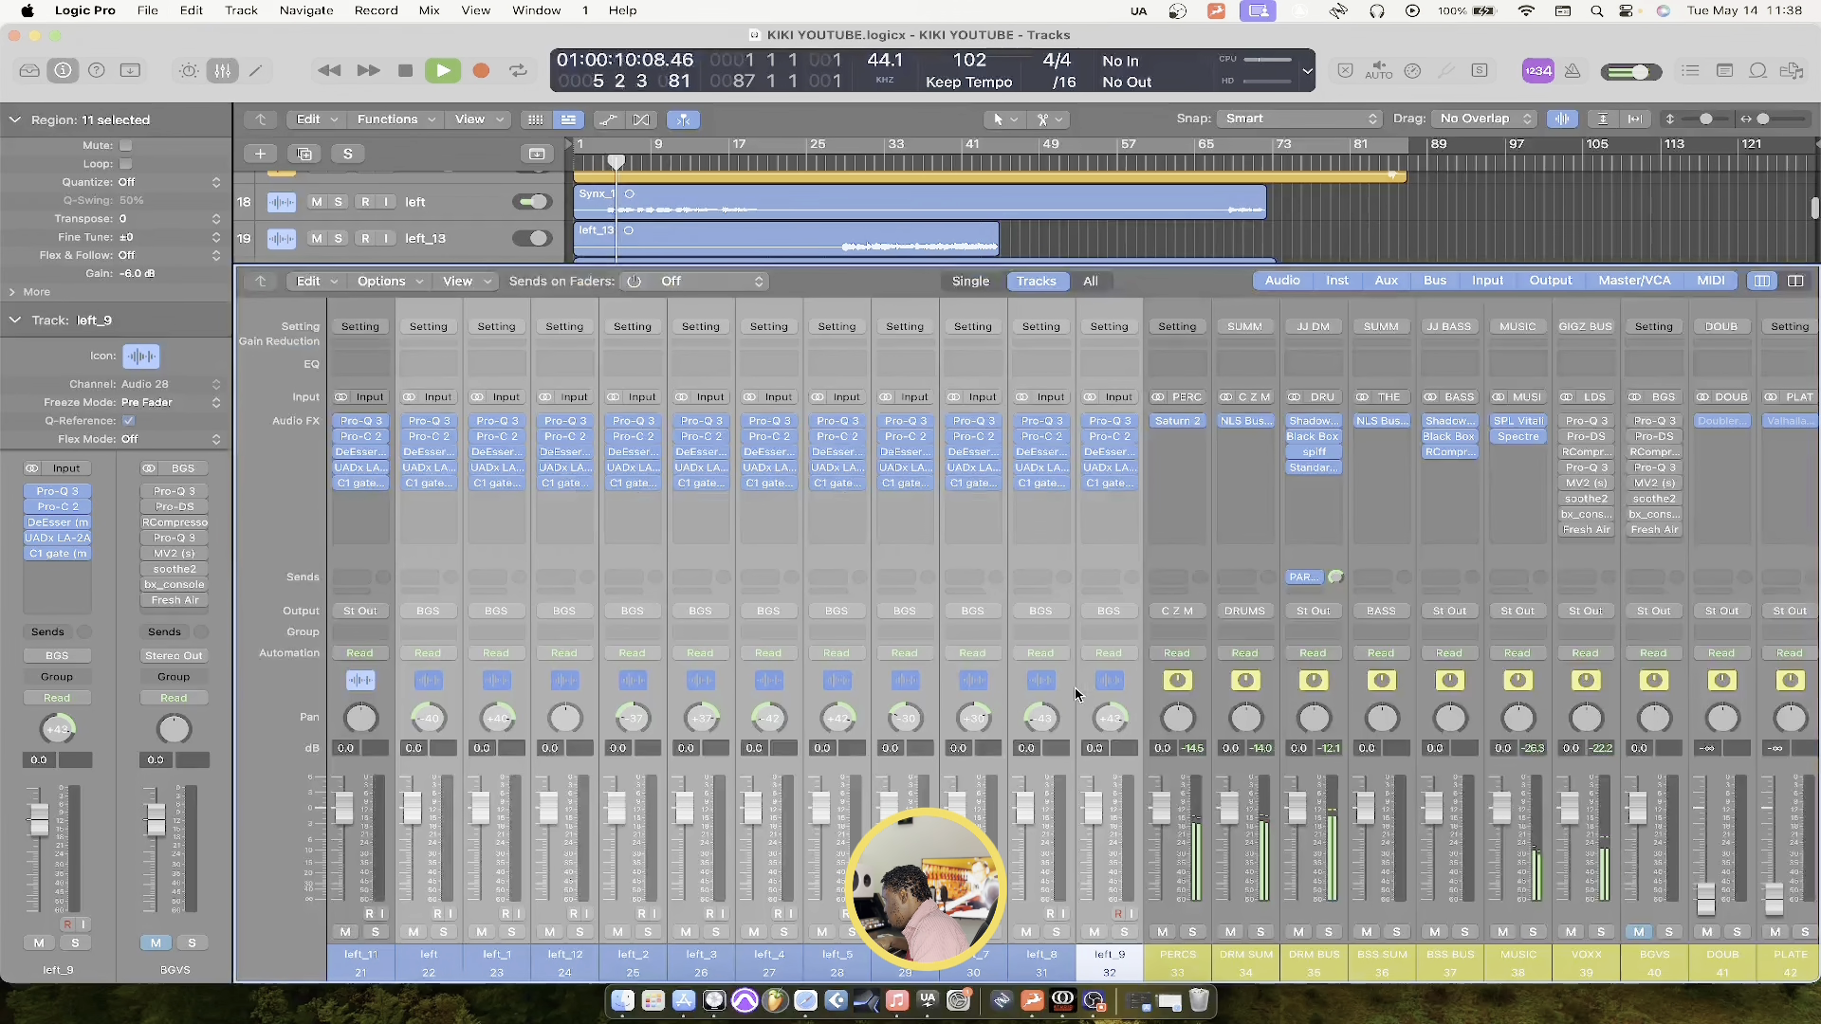
scroll(1090, 707, right, 5)
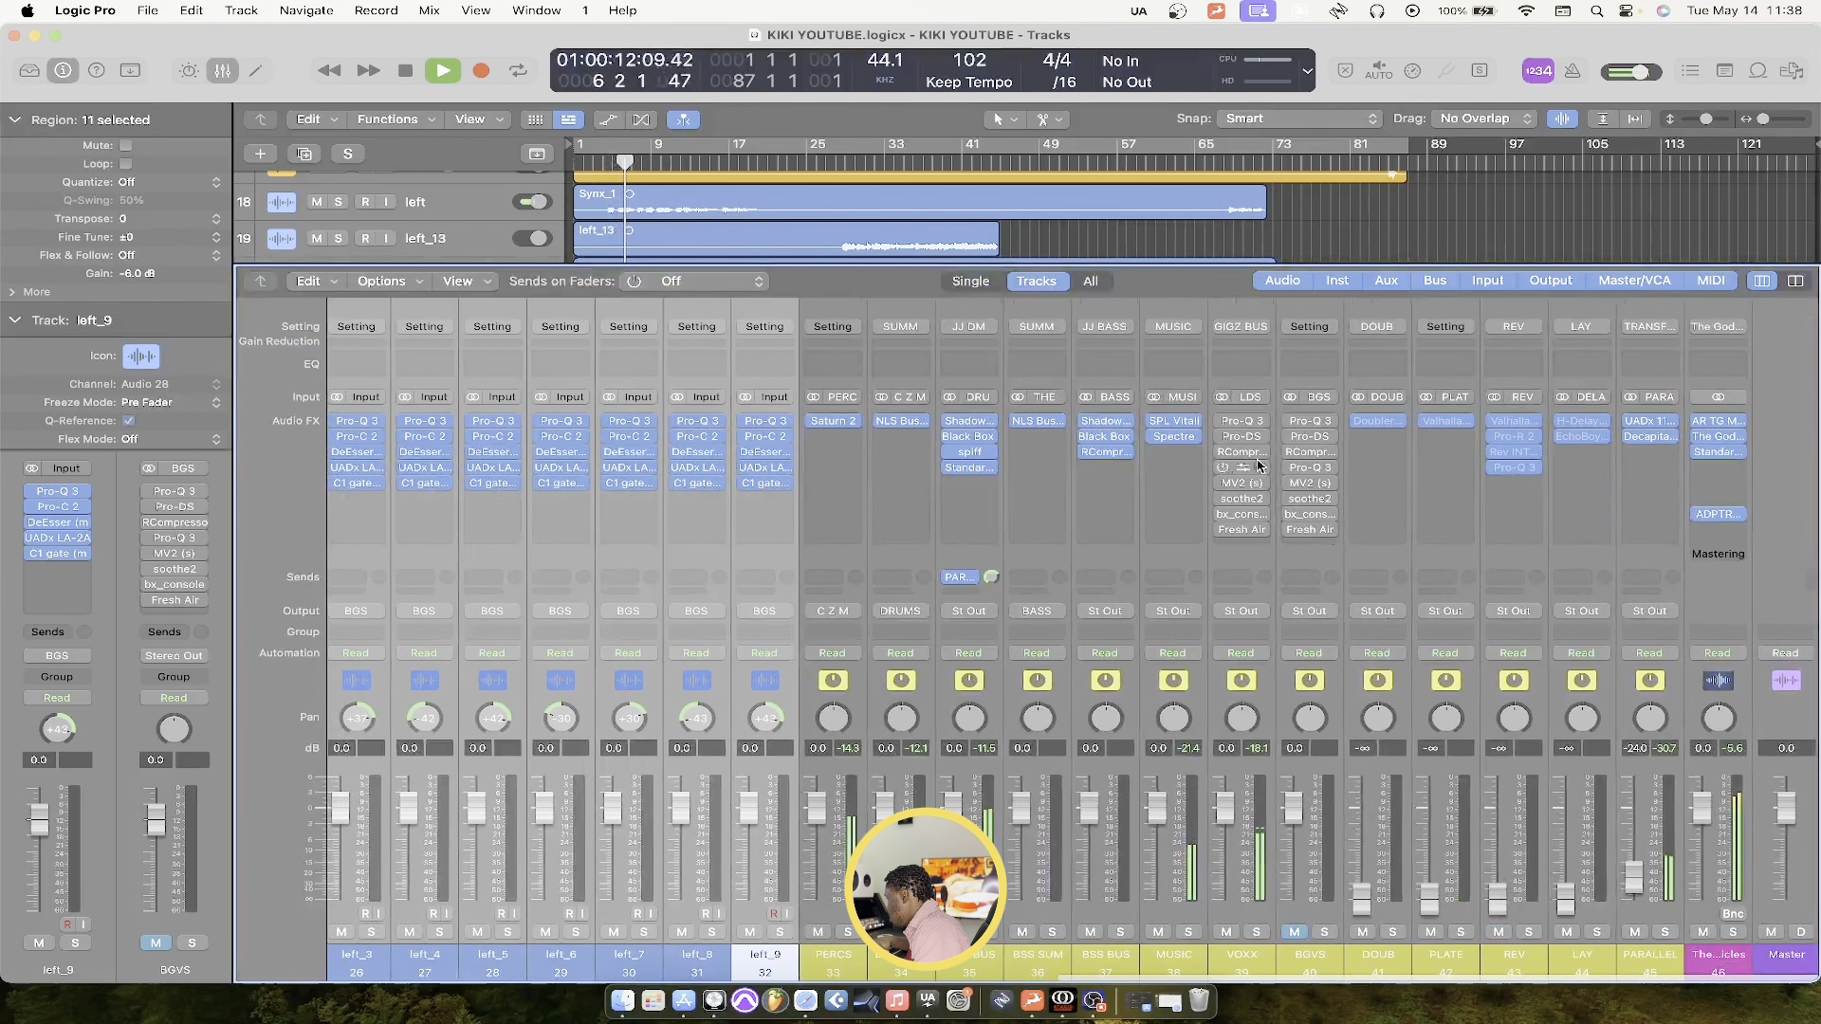
click(948, 459)
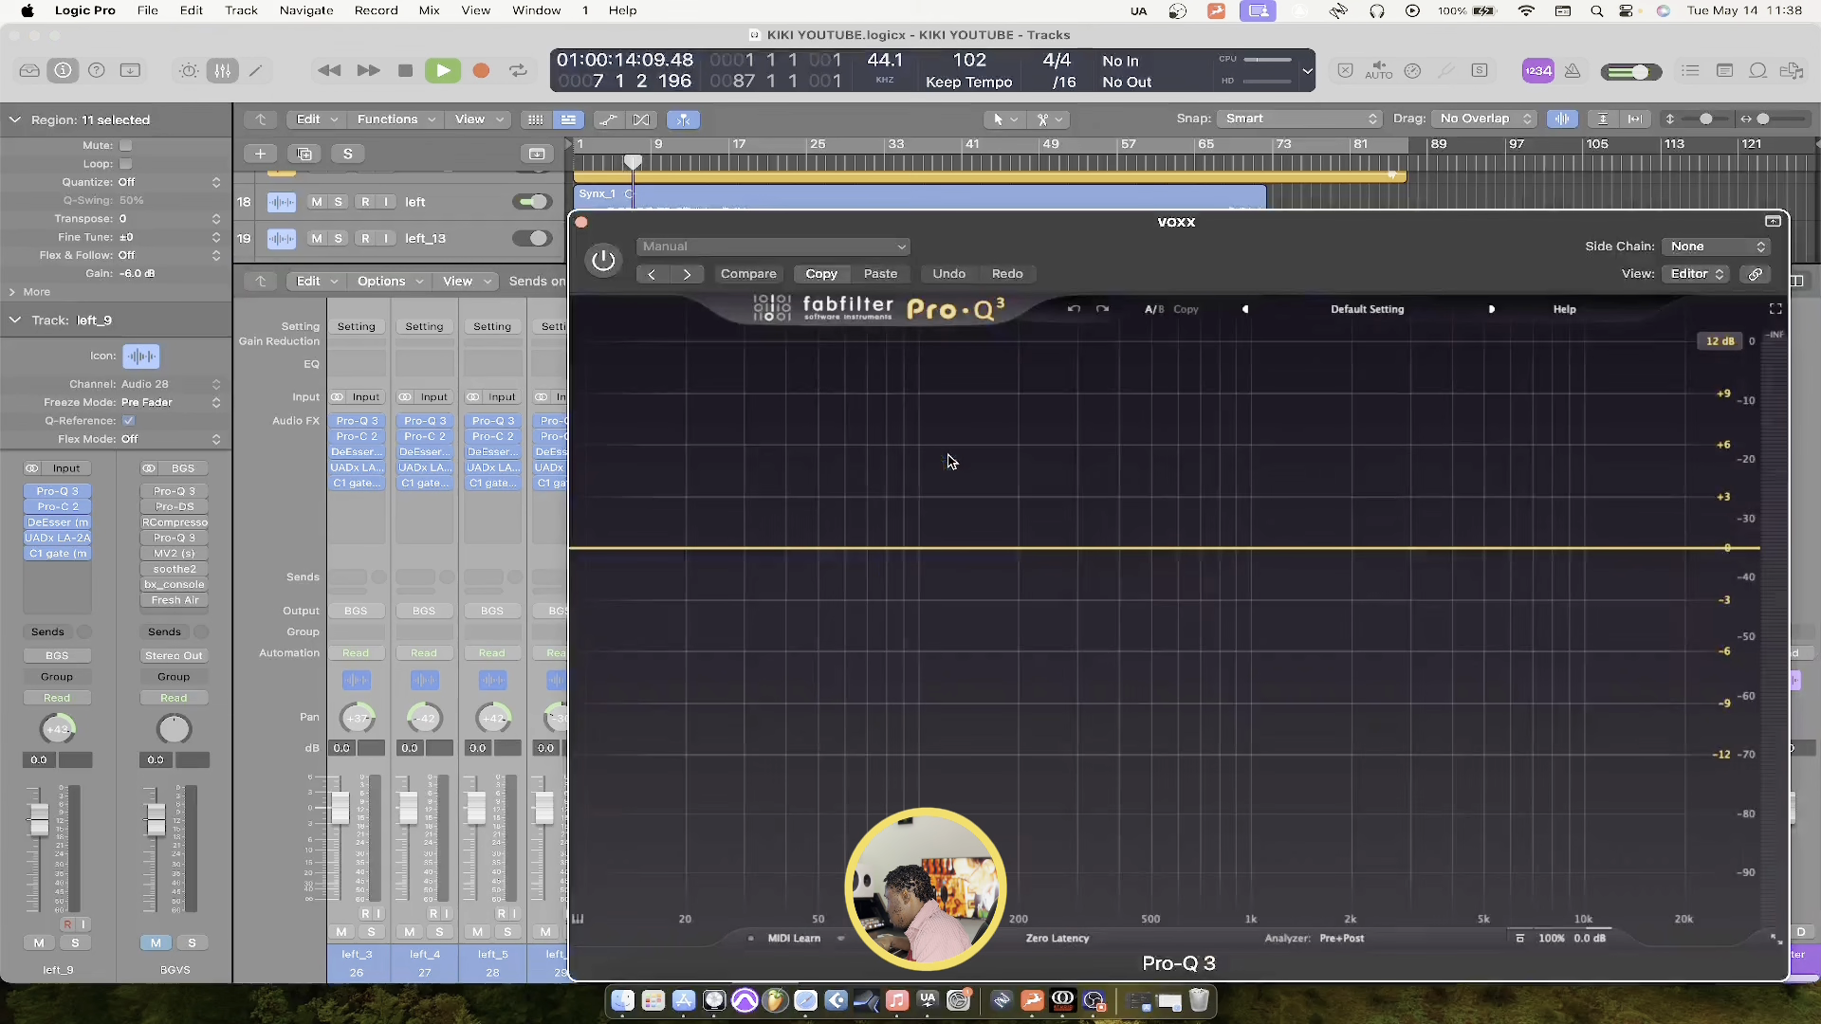
drag(1038, 243, 770, 187)
click(341, 286)
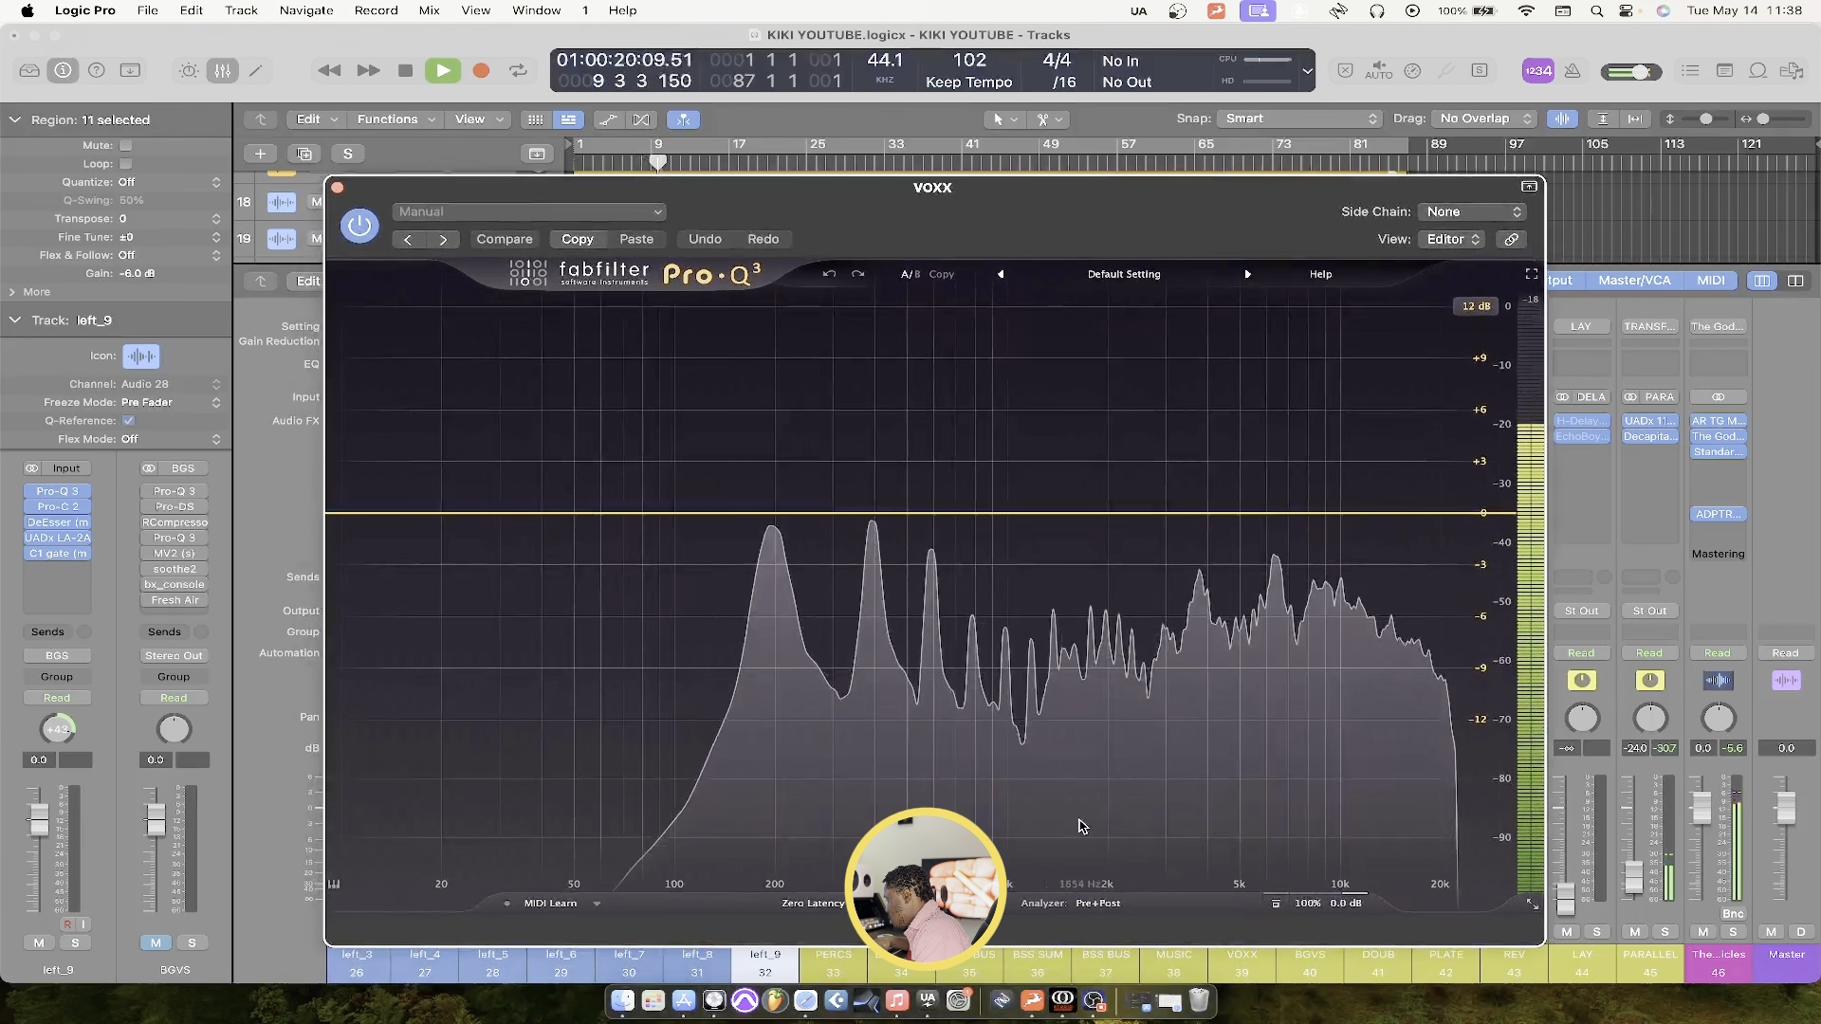
Select the VOXX bus, then stop playback and close the mixer, keeping its Pro-Q 3 window open
drag(935, 218, 743, 186)
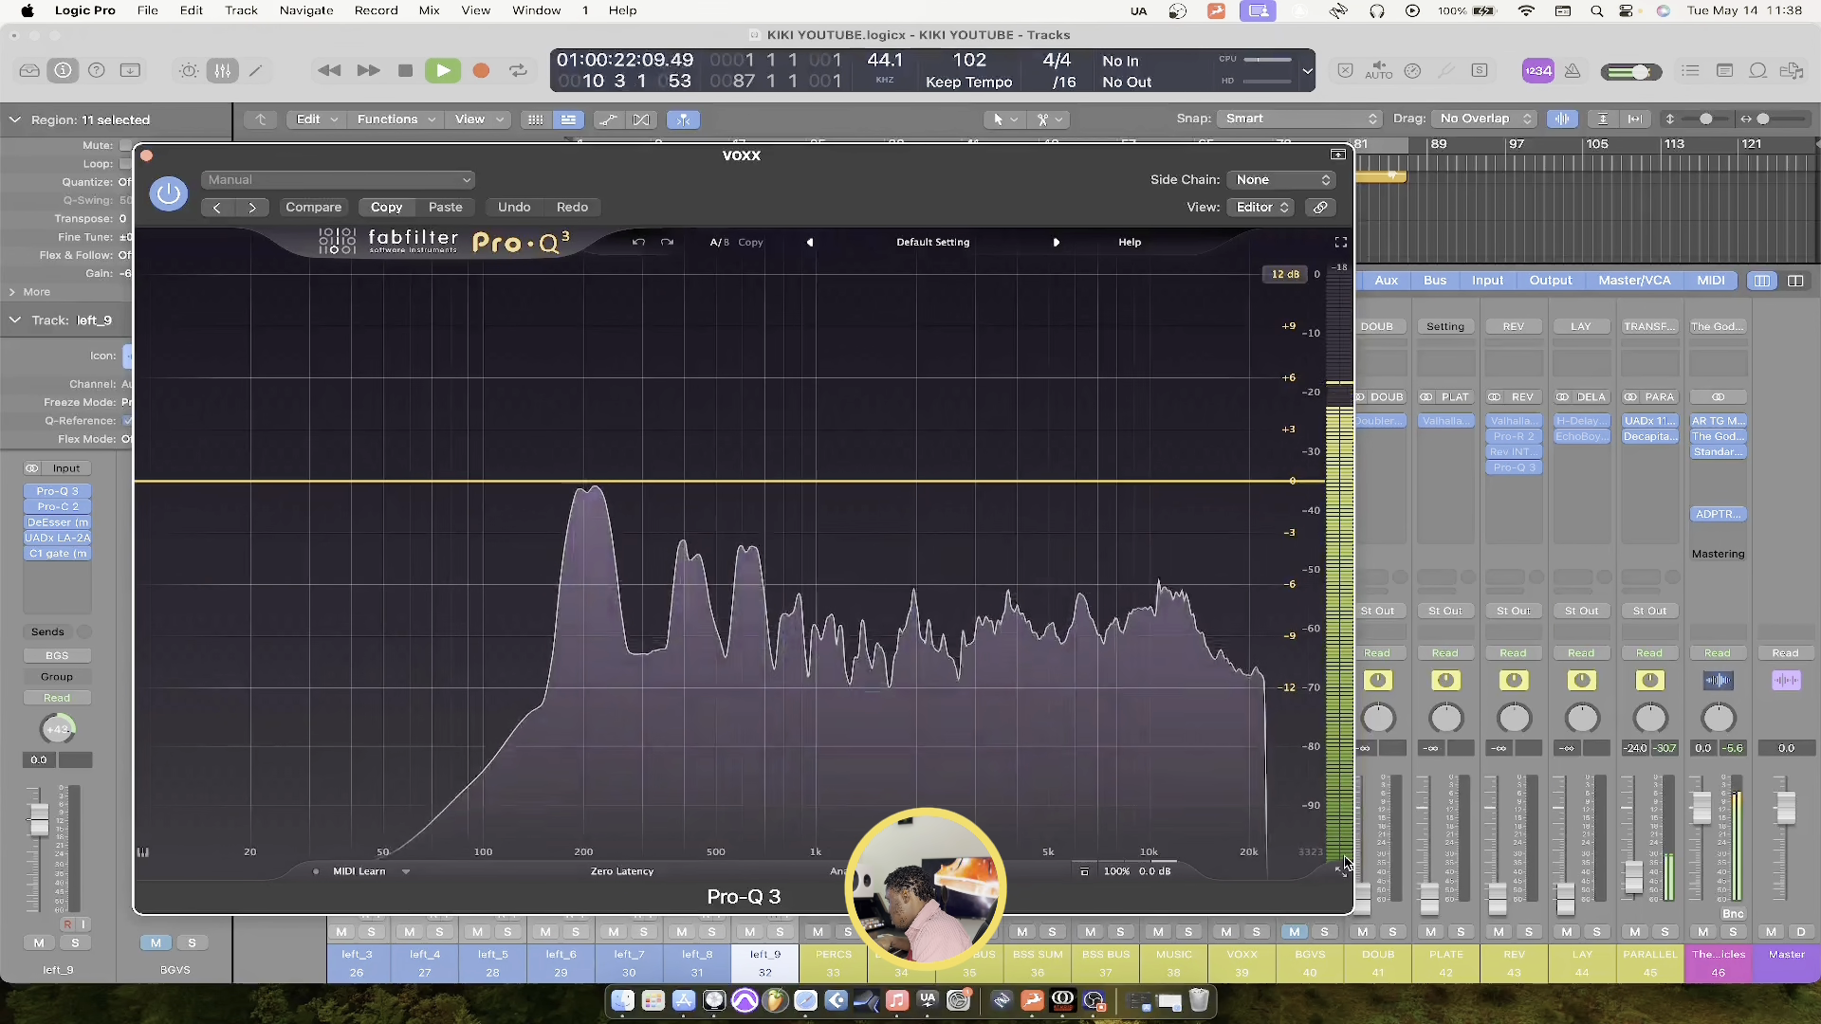
click(1269, 963)
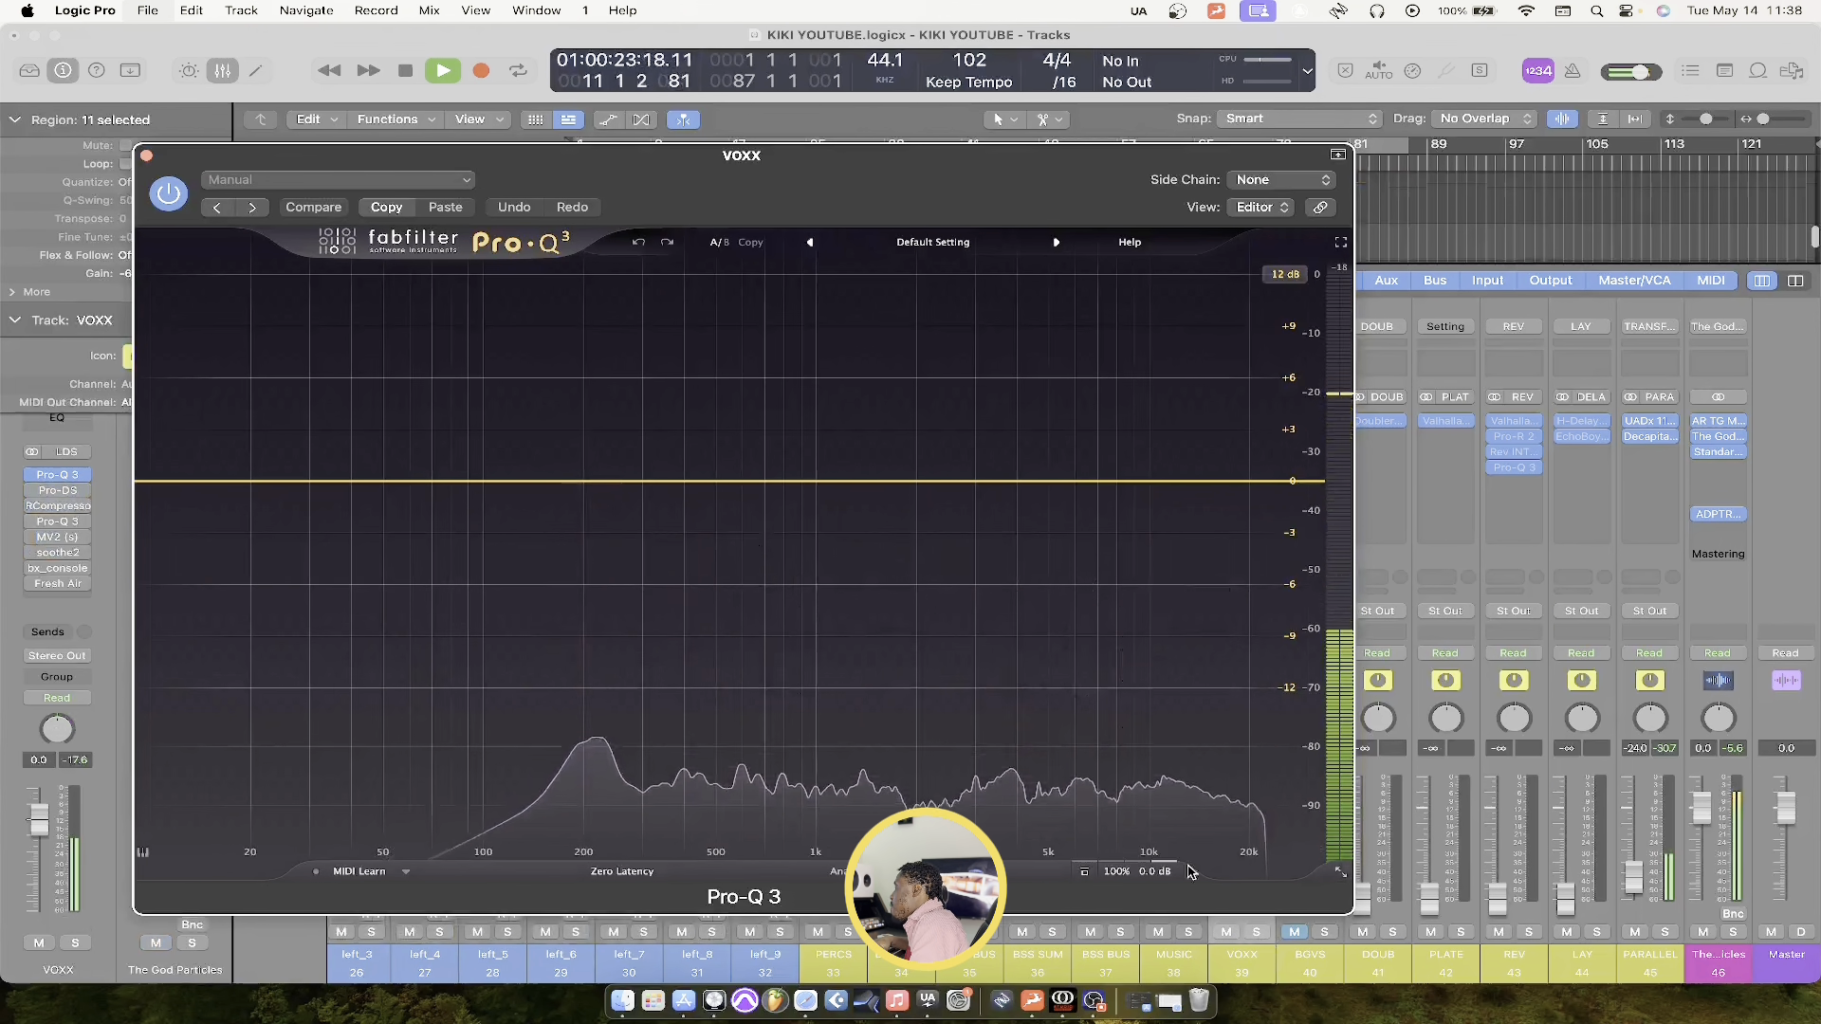
drag(572, 170, 1119, 172)
key(space)
key(x)
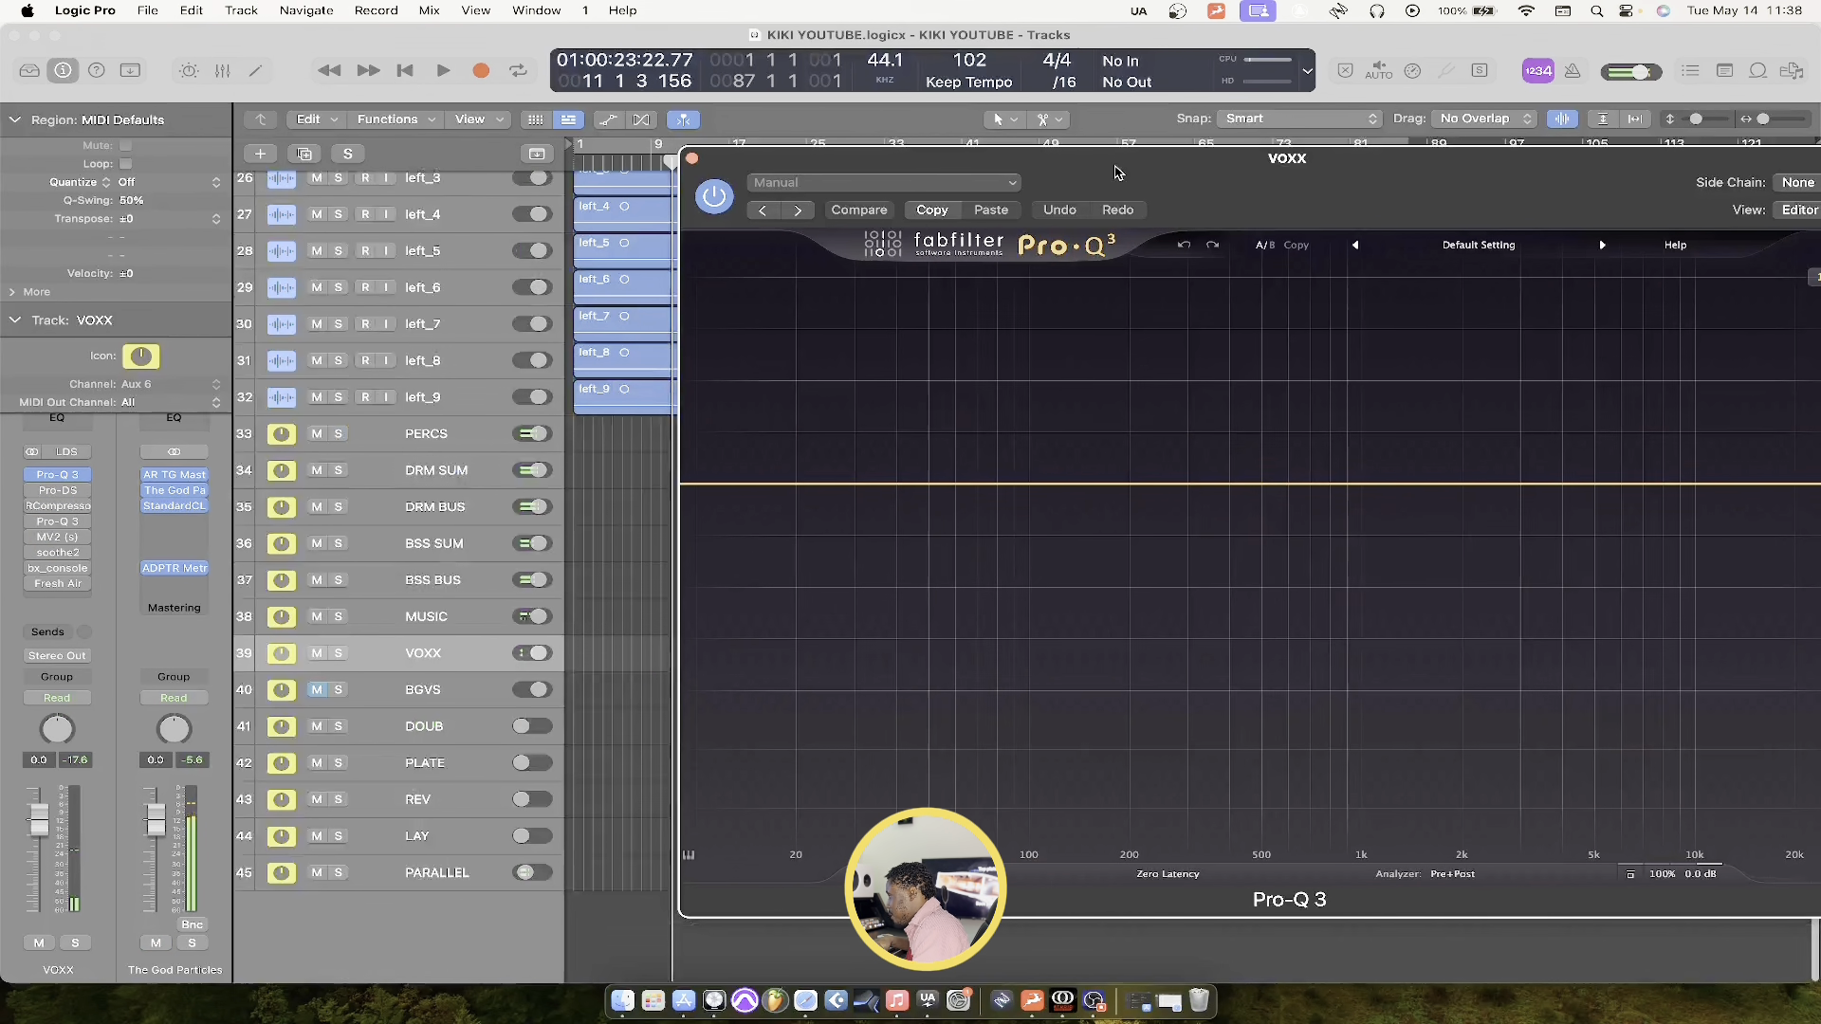
Place the playhead at bar 4 beat 3, just before the first lead vocal phrase on track 18
scroll(628, 249, up, 10)
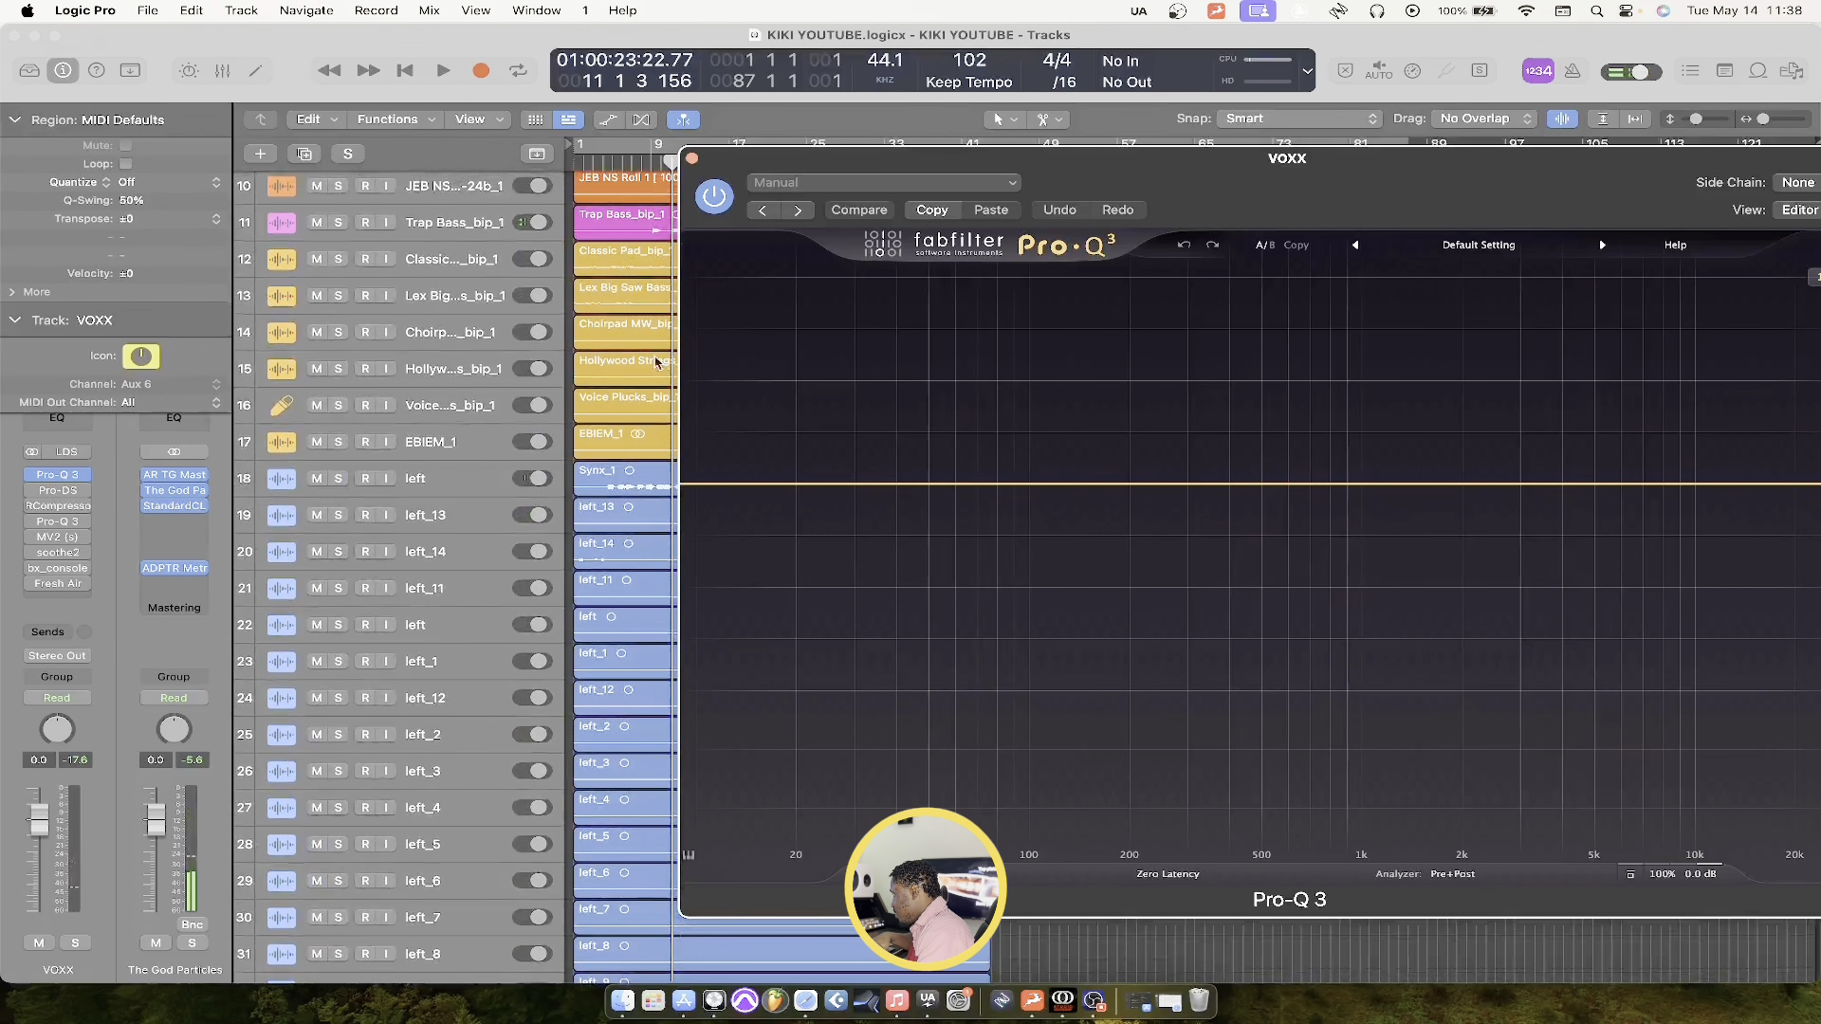
click(604, 162)
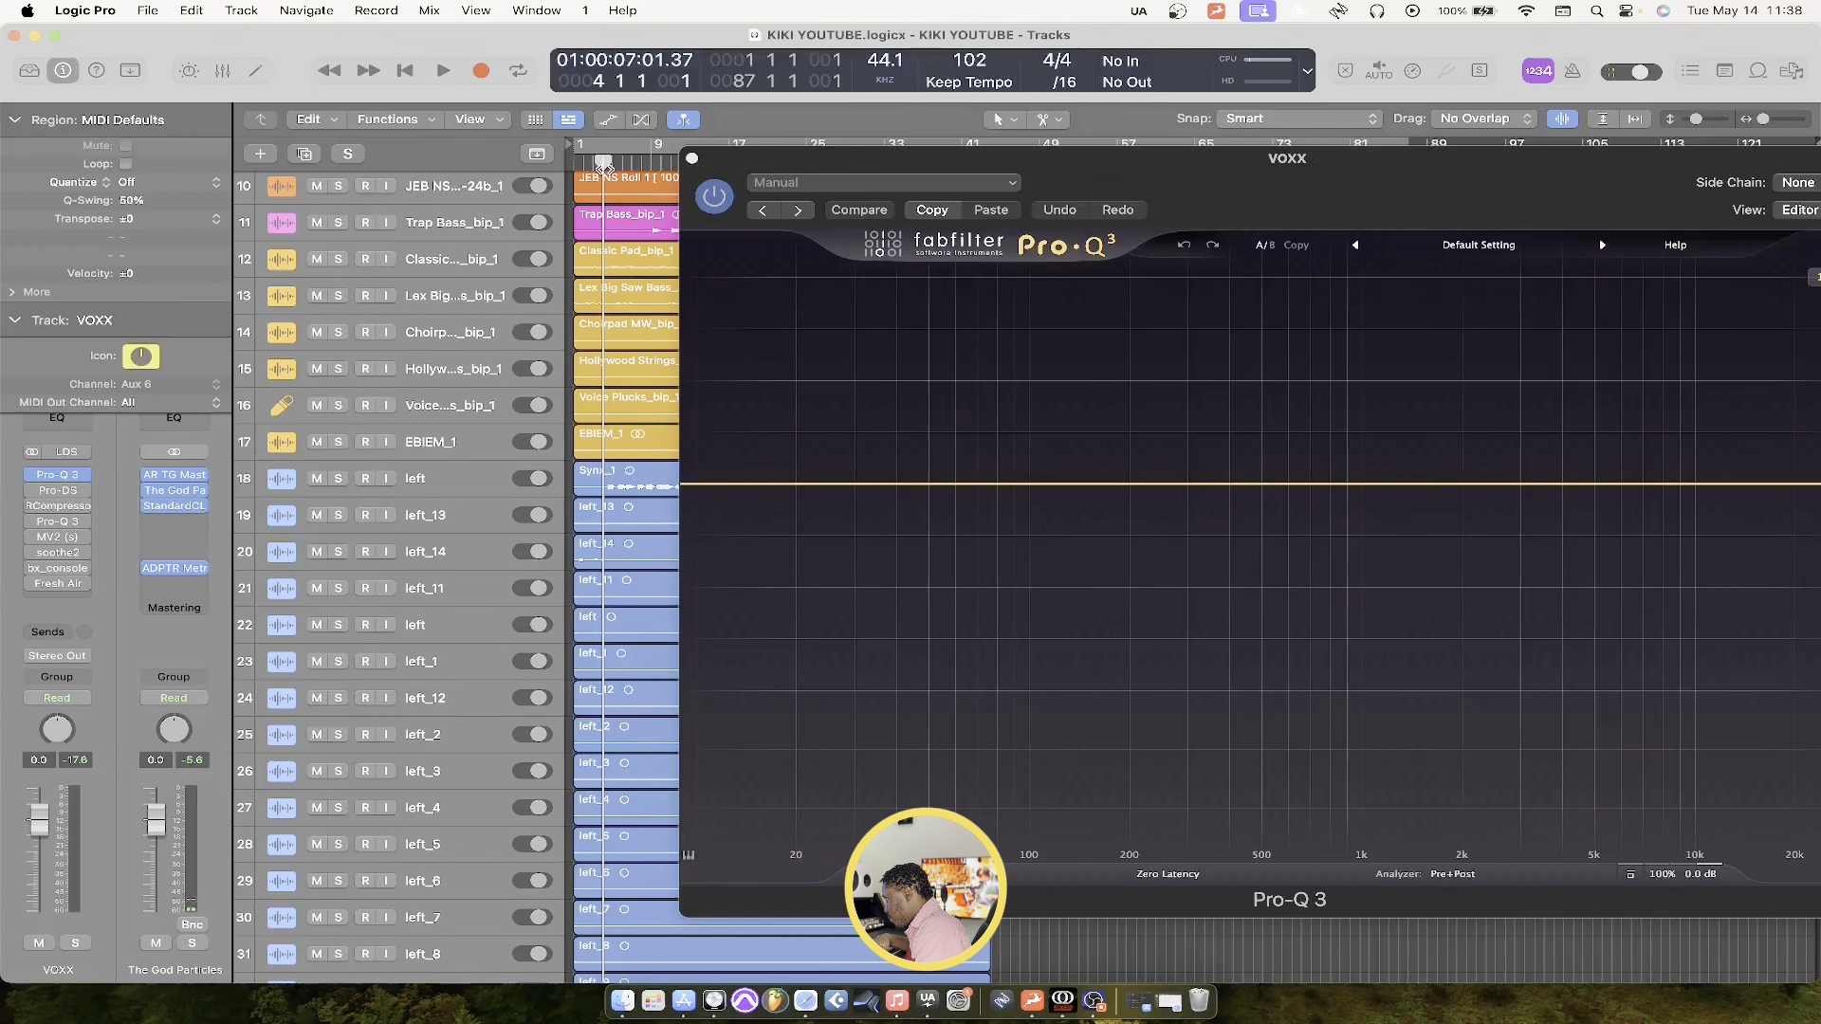
key(super+Right)
key(super+Right)
key(super+Right)
key(super+Right)
key(super+Right)
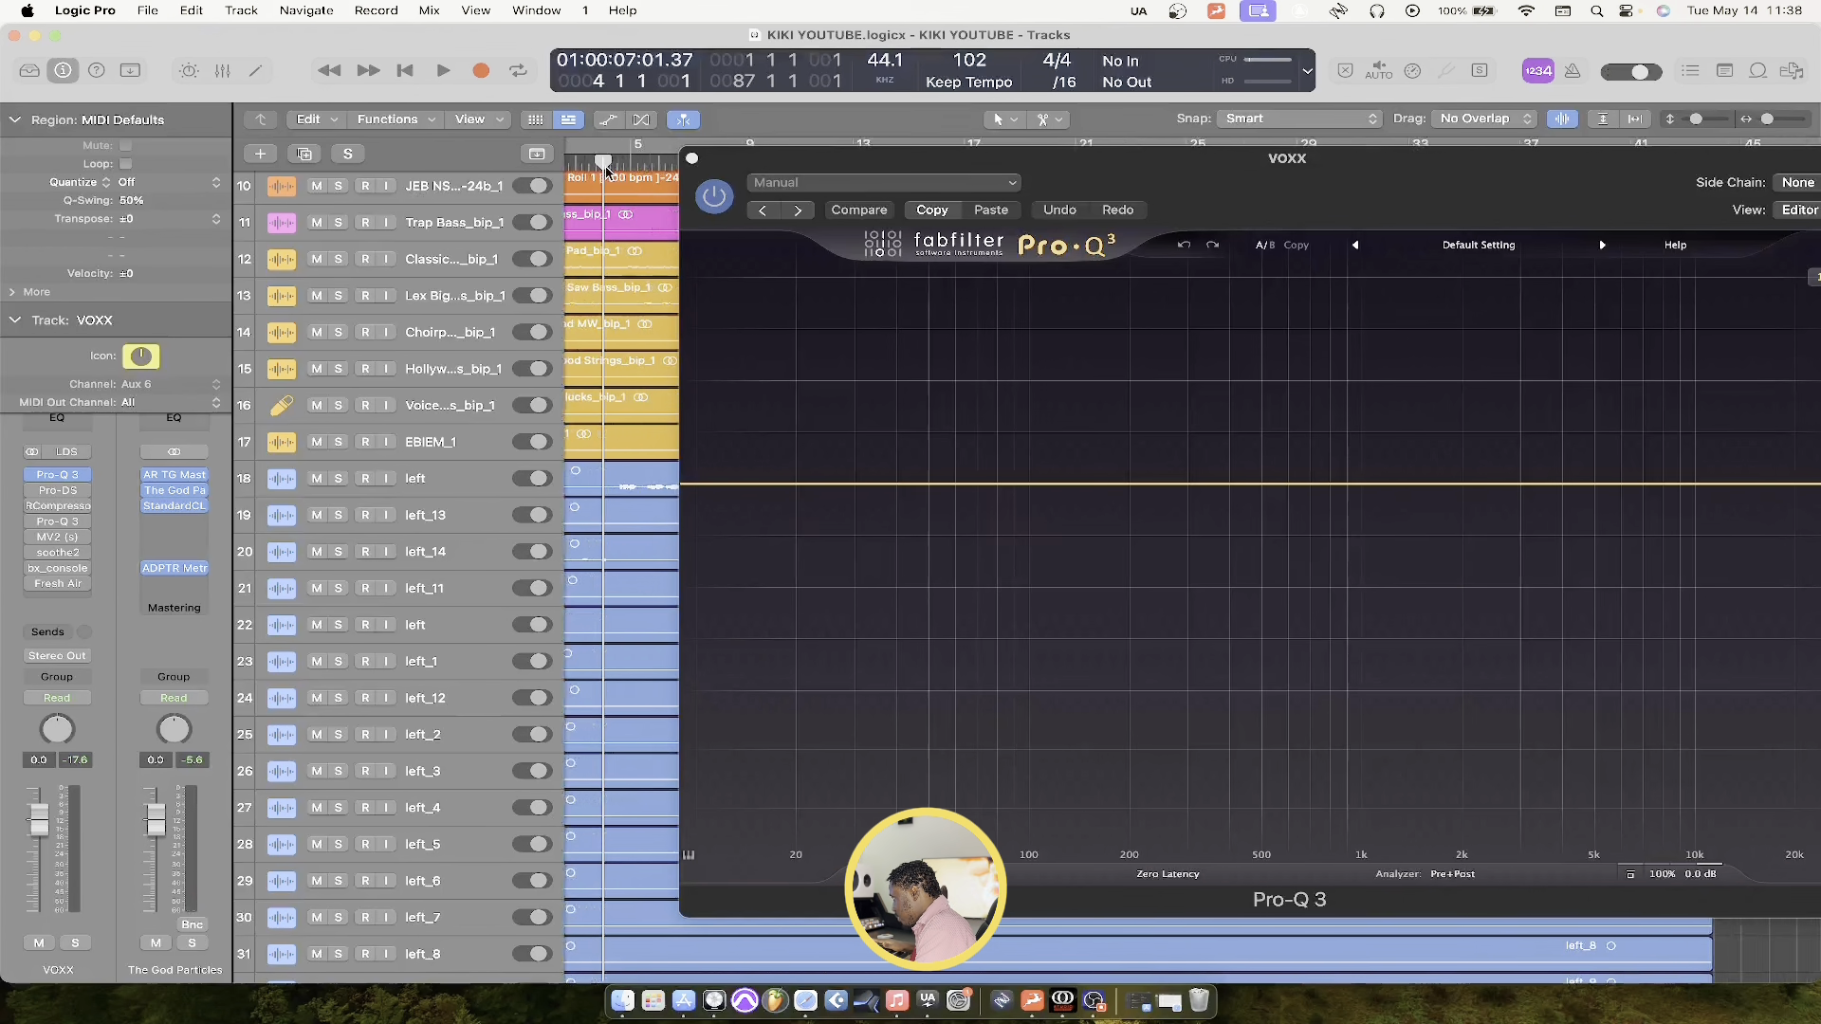
click(629, 169)
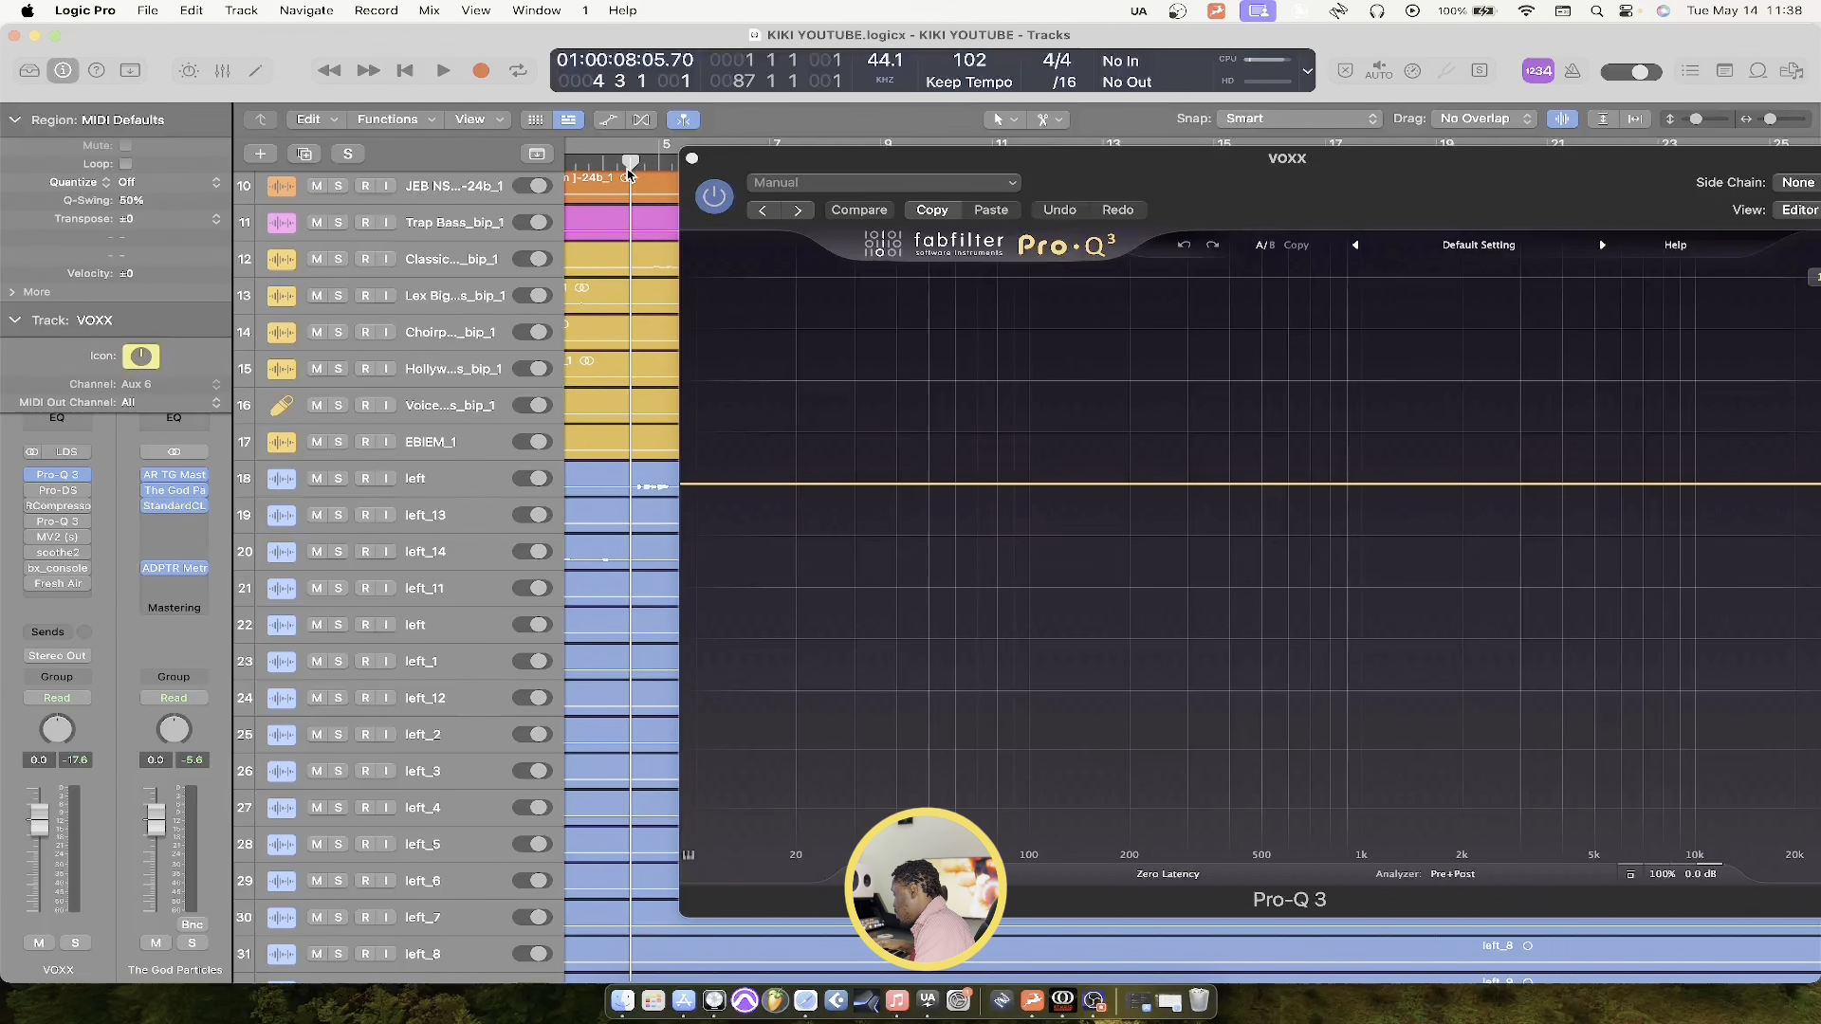
key(super+Left)
key(super+Left)
key(super+Left)
key(super+Left)
key(super+Left)
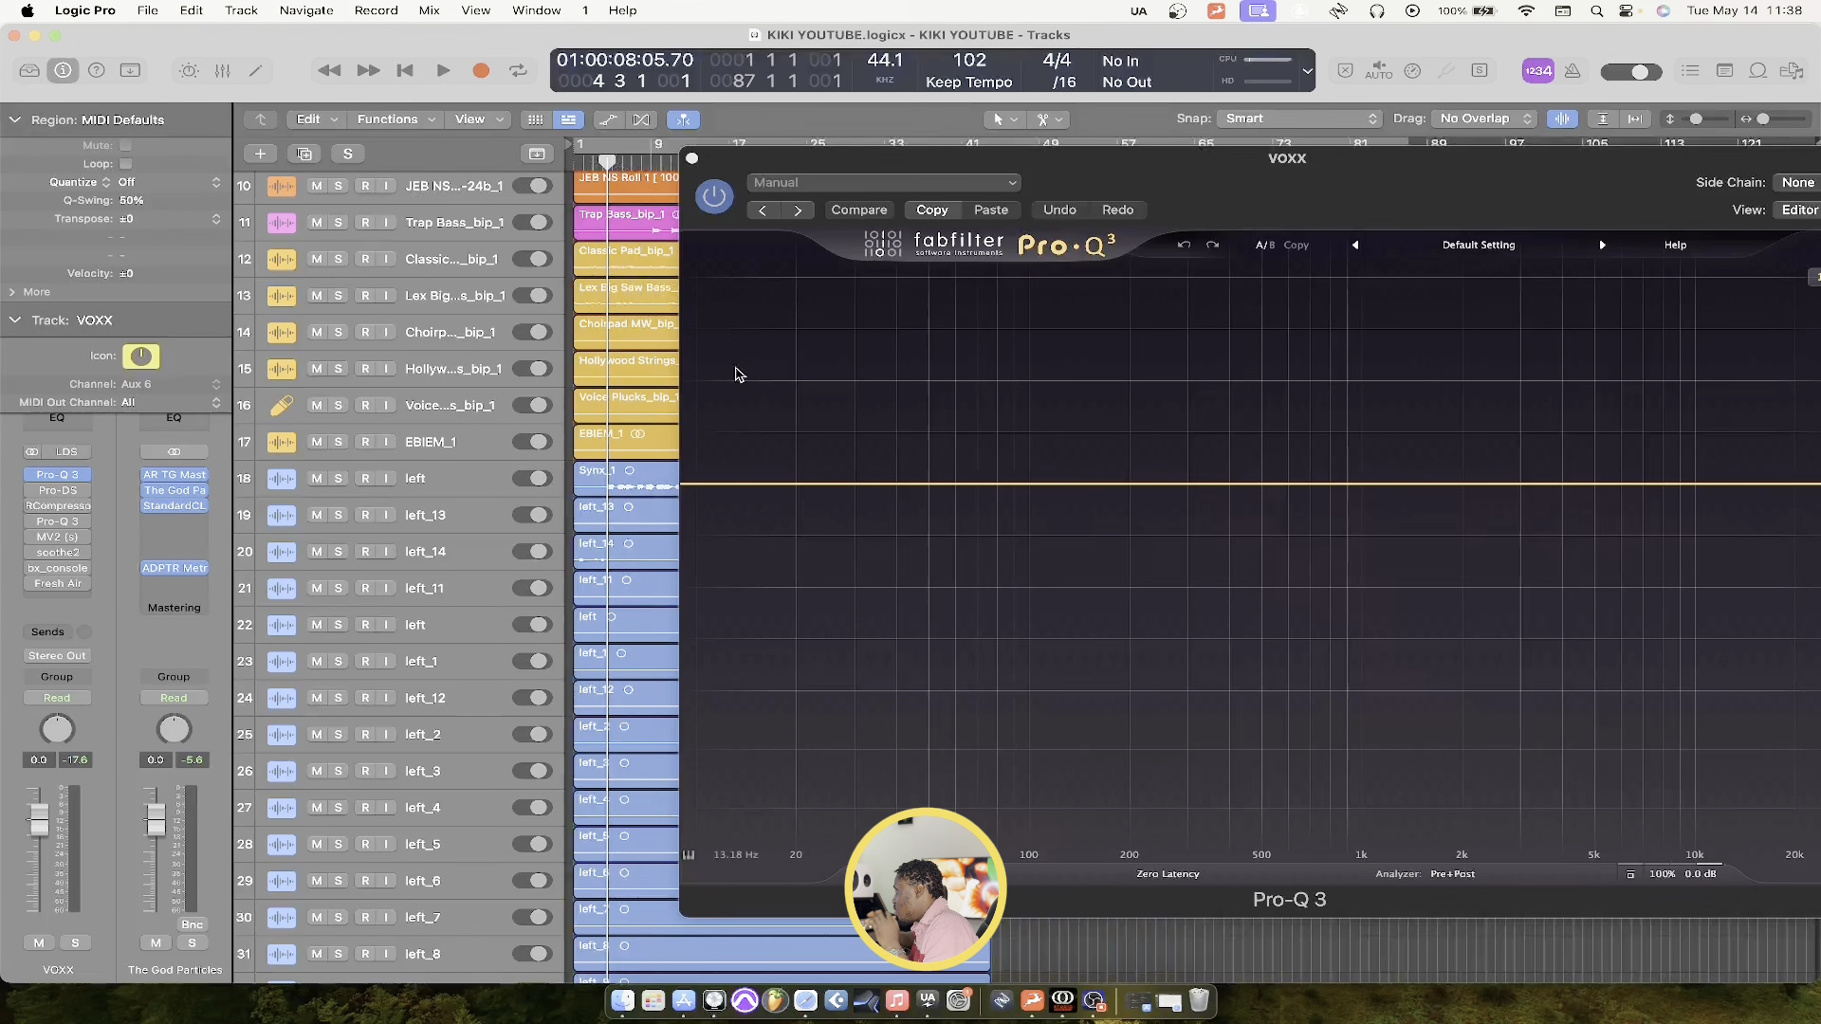
Play the song from bar 4 and add EQ bands in the VOXX Pro-Q 3 at about 398 Hz and 595 Hz
drag(1174, 185, 908, 186)
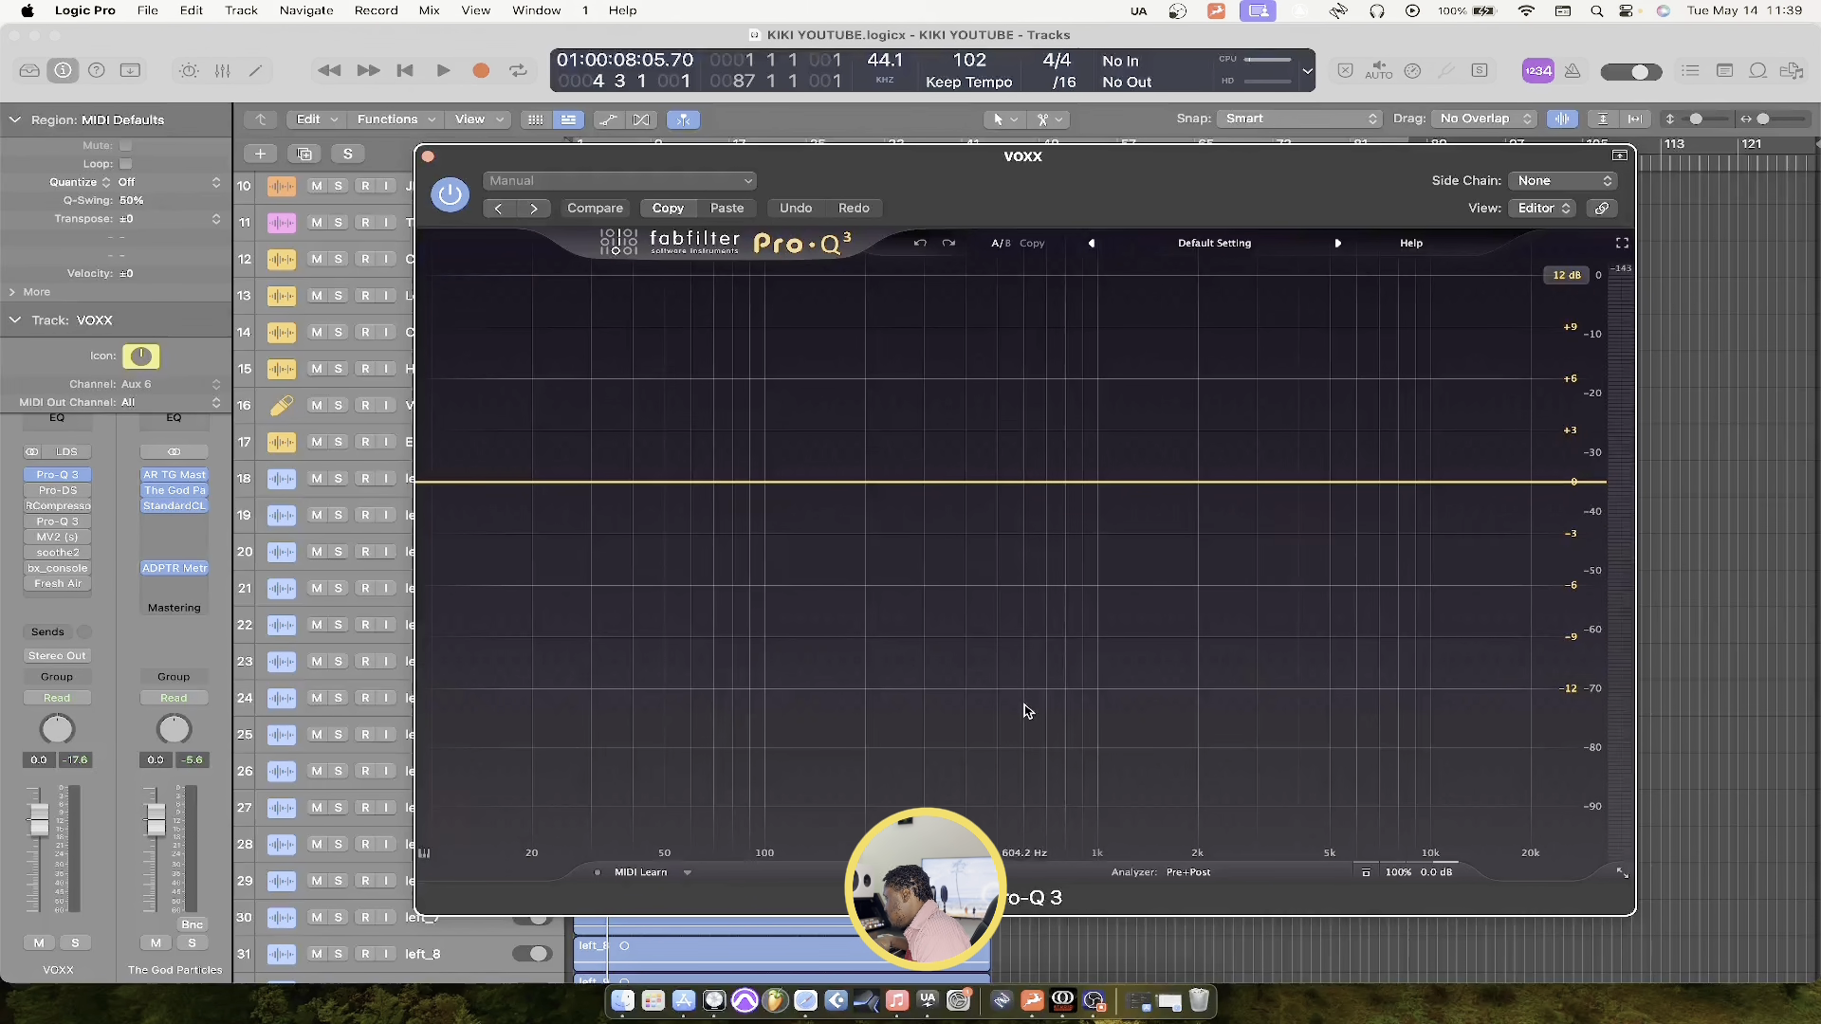
key(space)
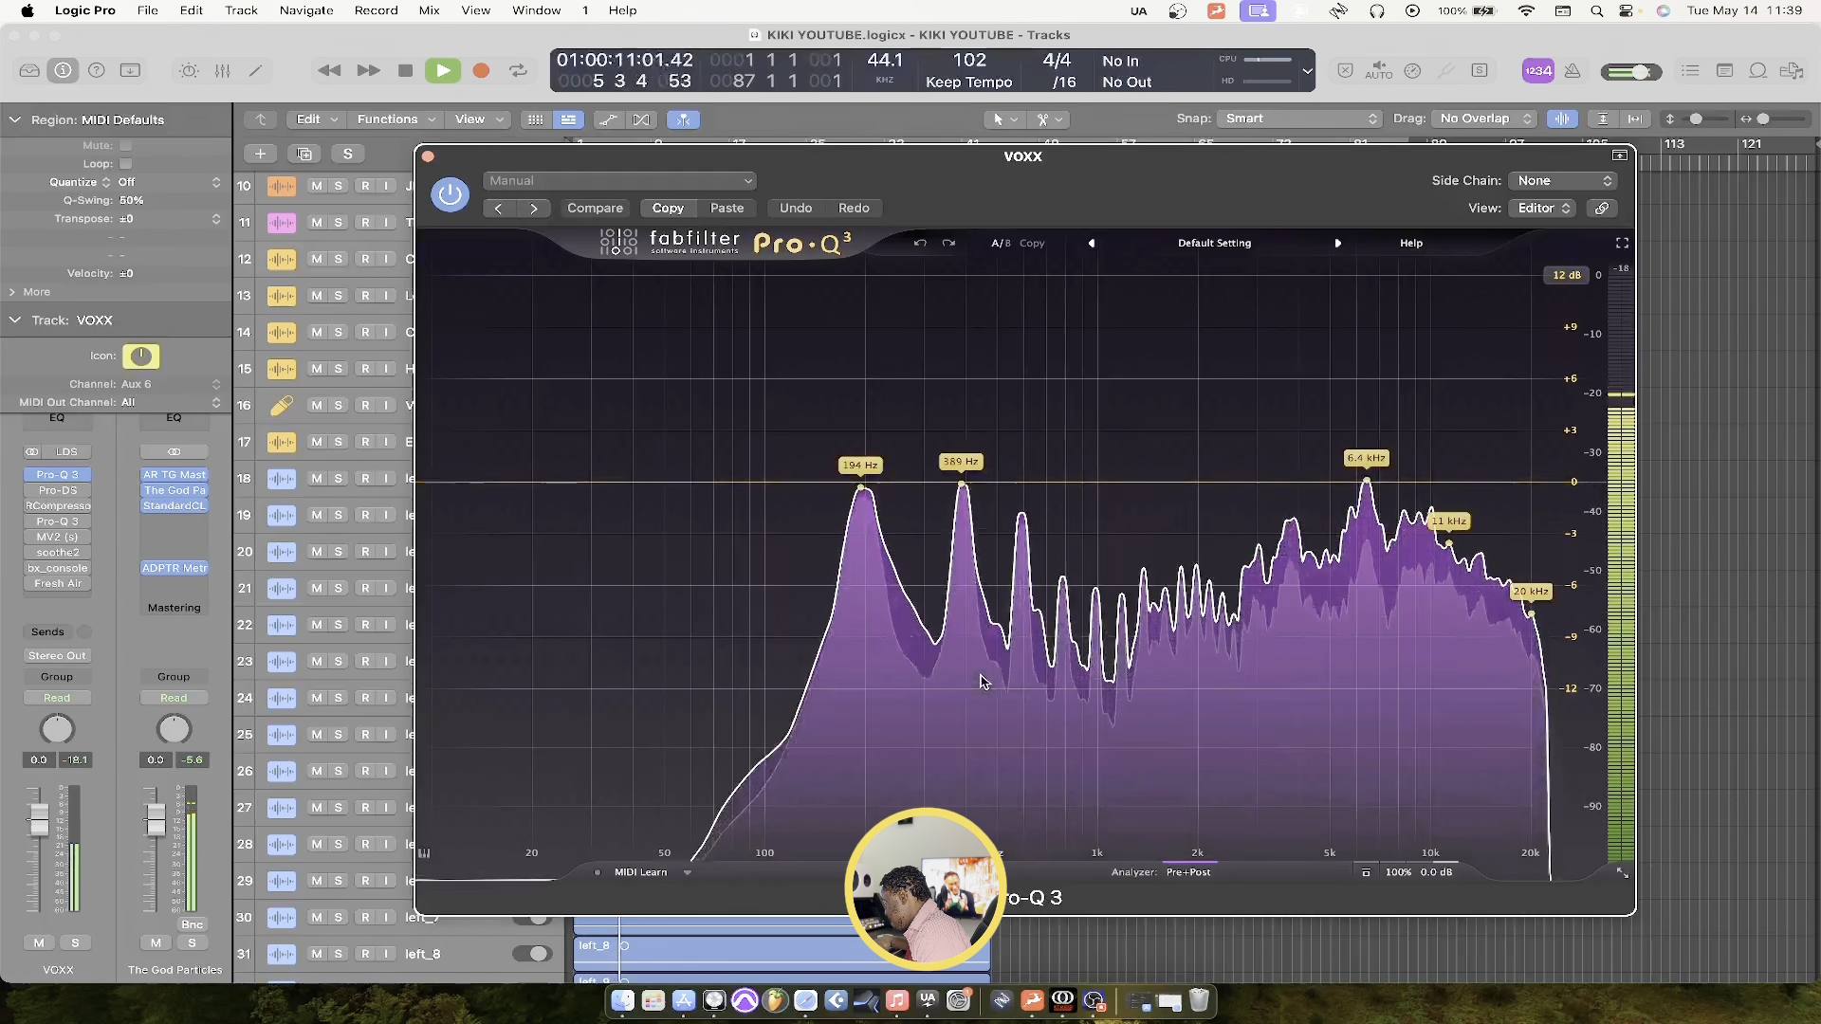
click(963, 482)
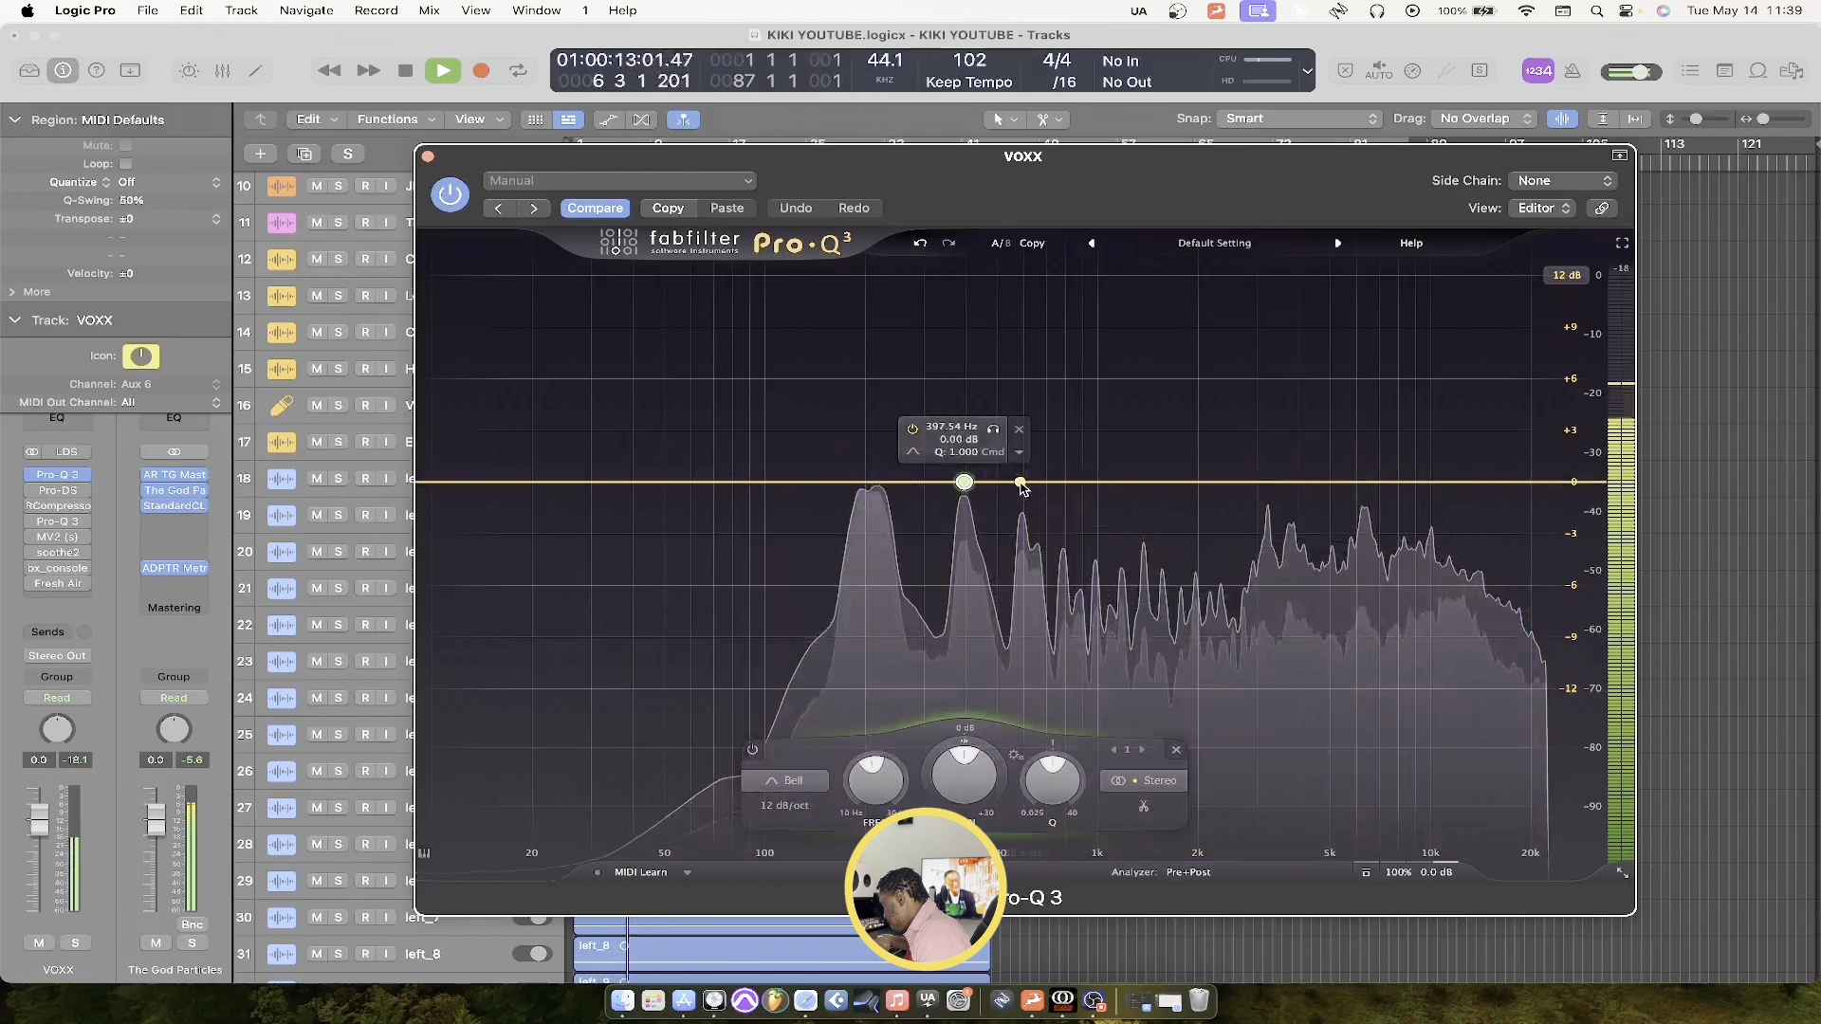
click(1023, 483)
key(space)
key(space)
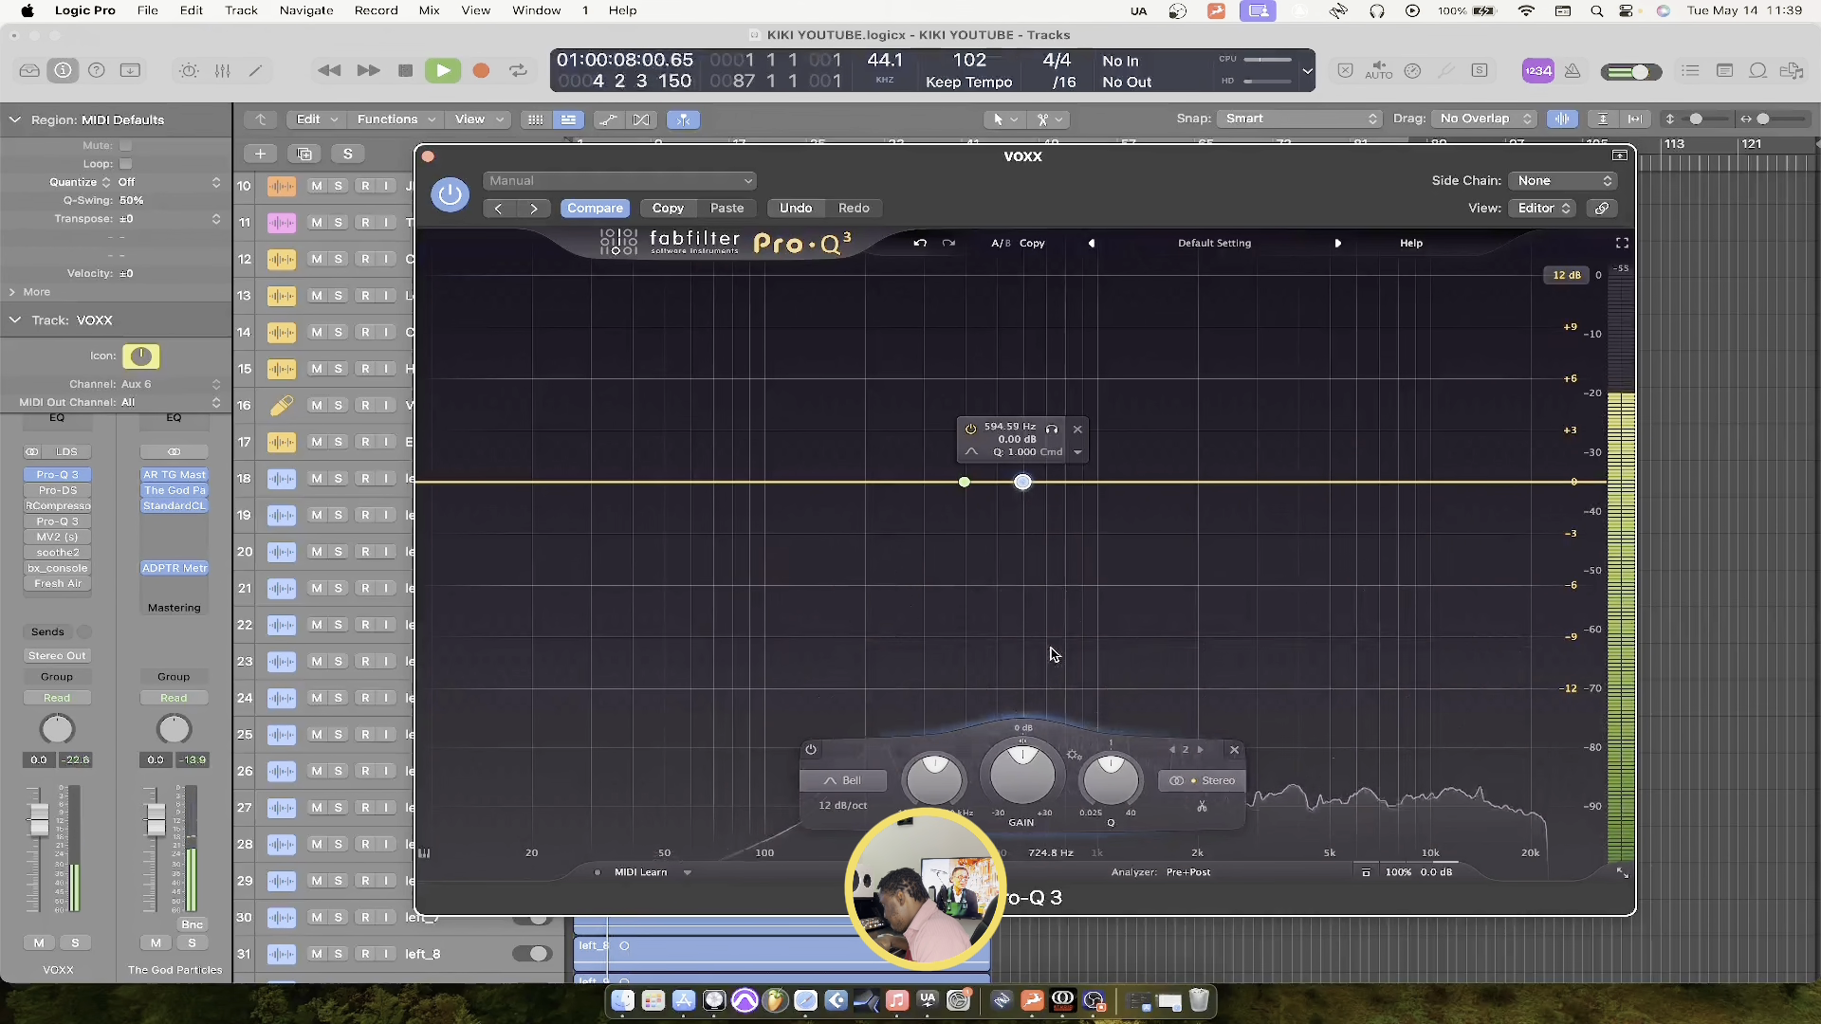
Add EQ bands on the vocal's spectrum peaks at about 1.4 kHz and 3.2 kHz during playback
mouse_move(1005, 664)
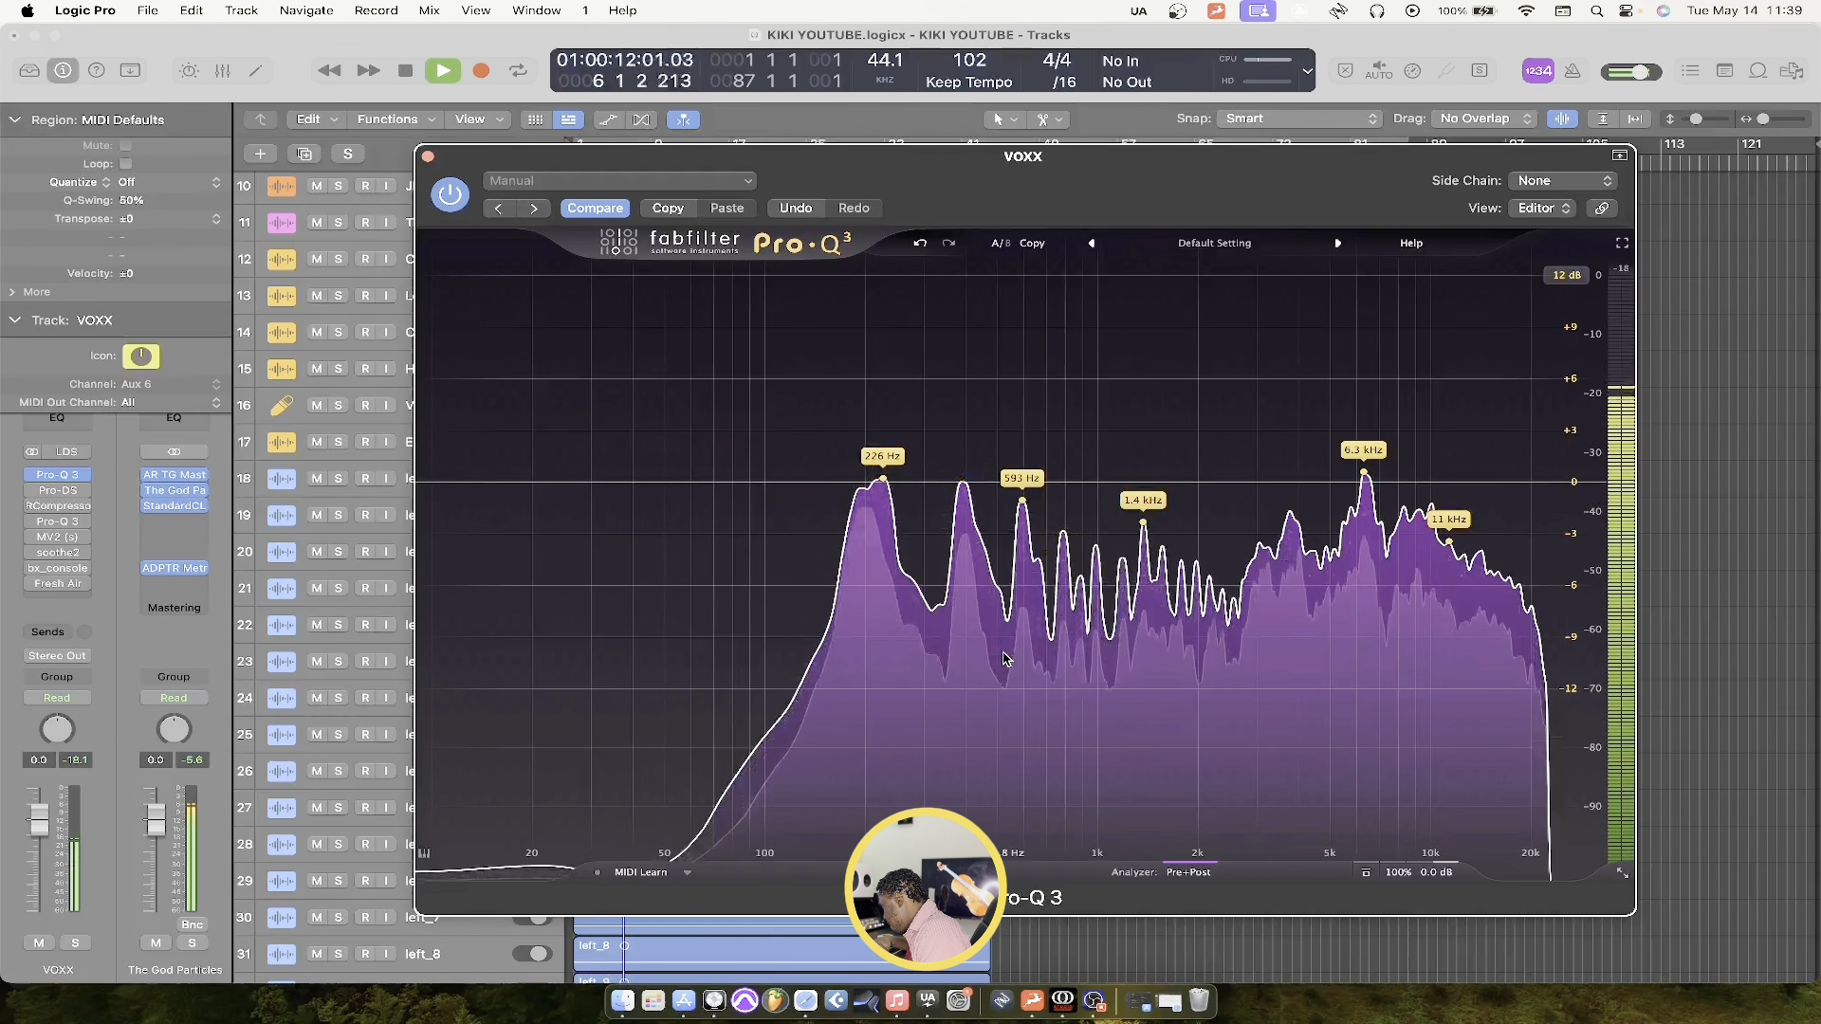
click(1147, 482)
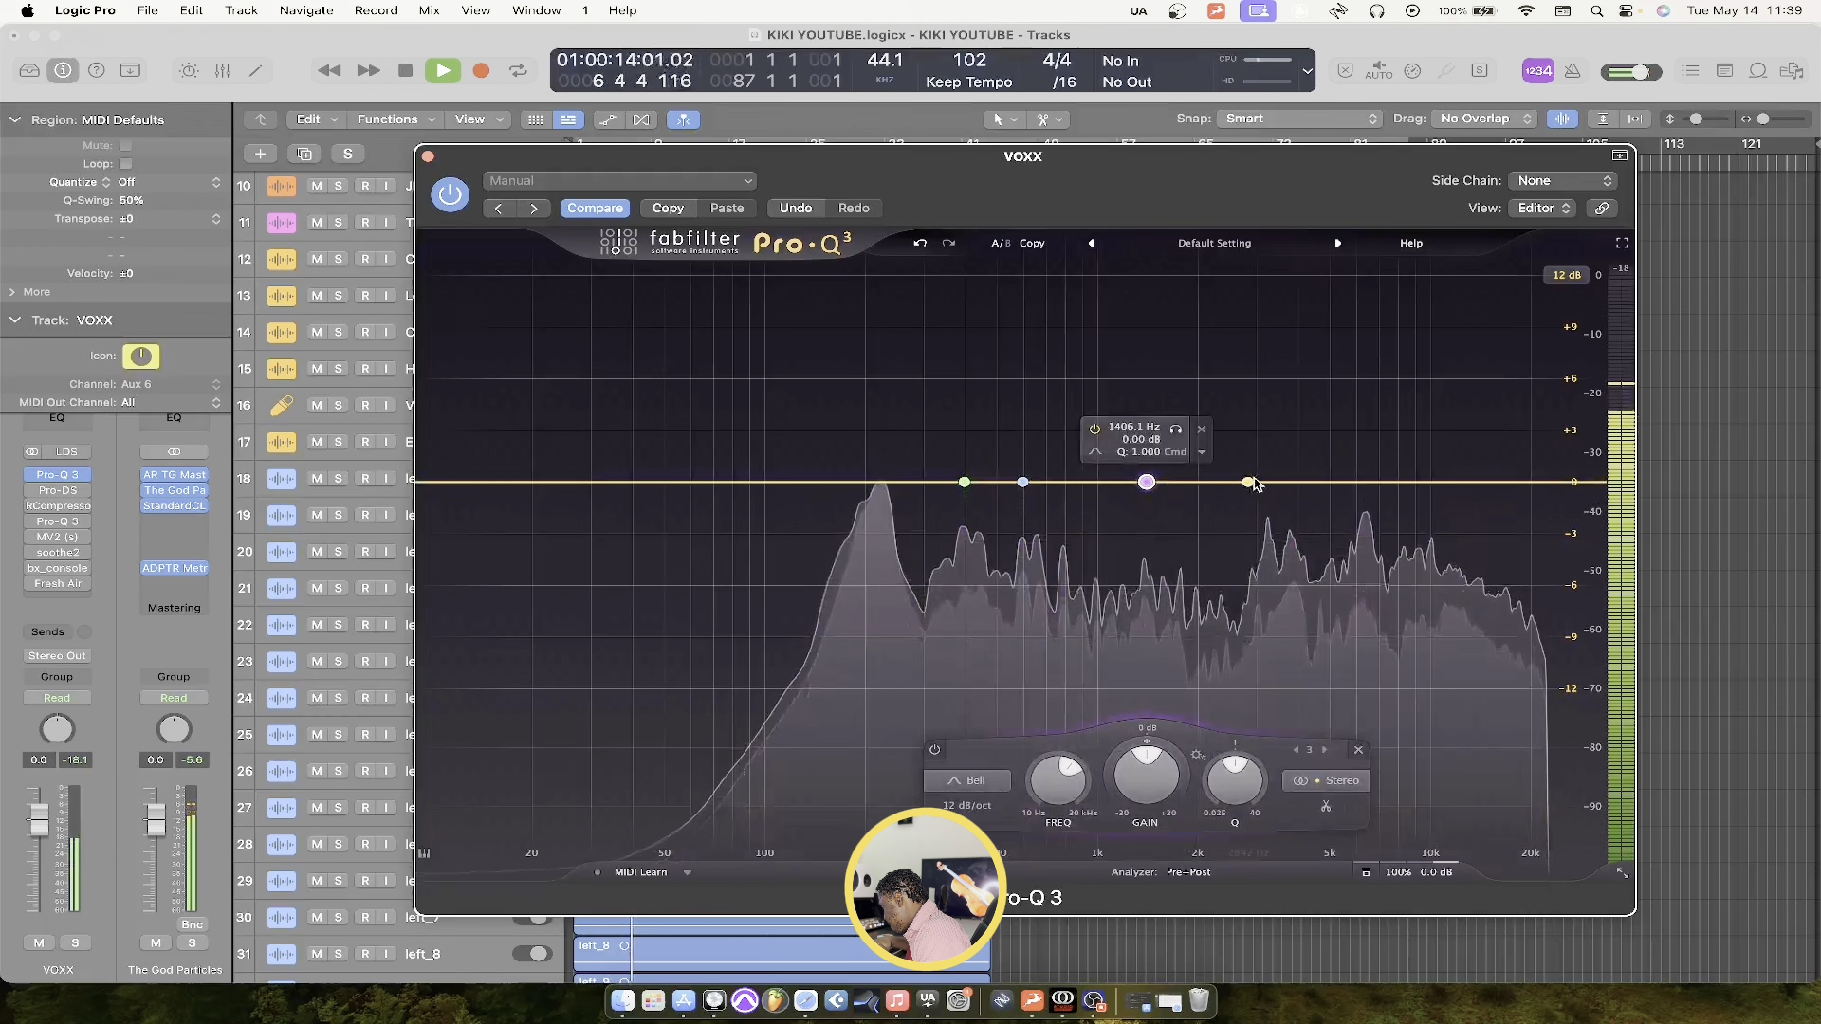
click(1267, 482)
key(space)
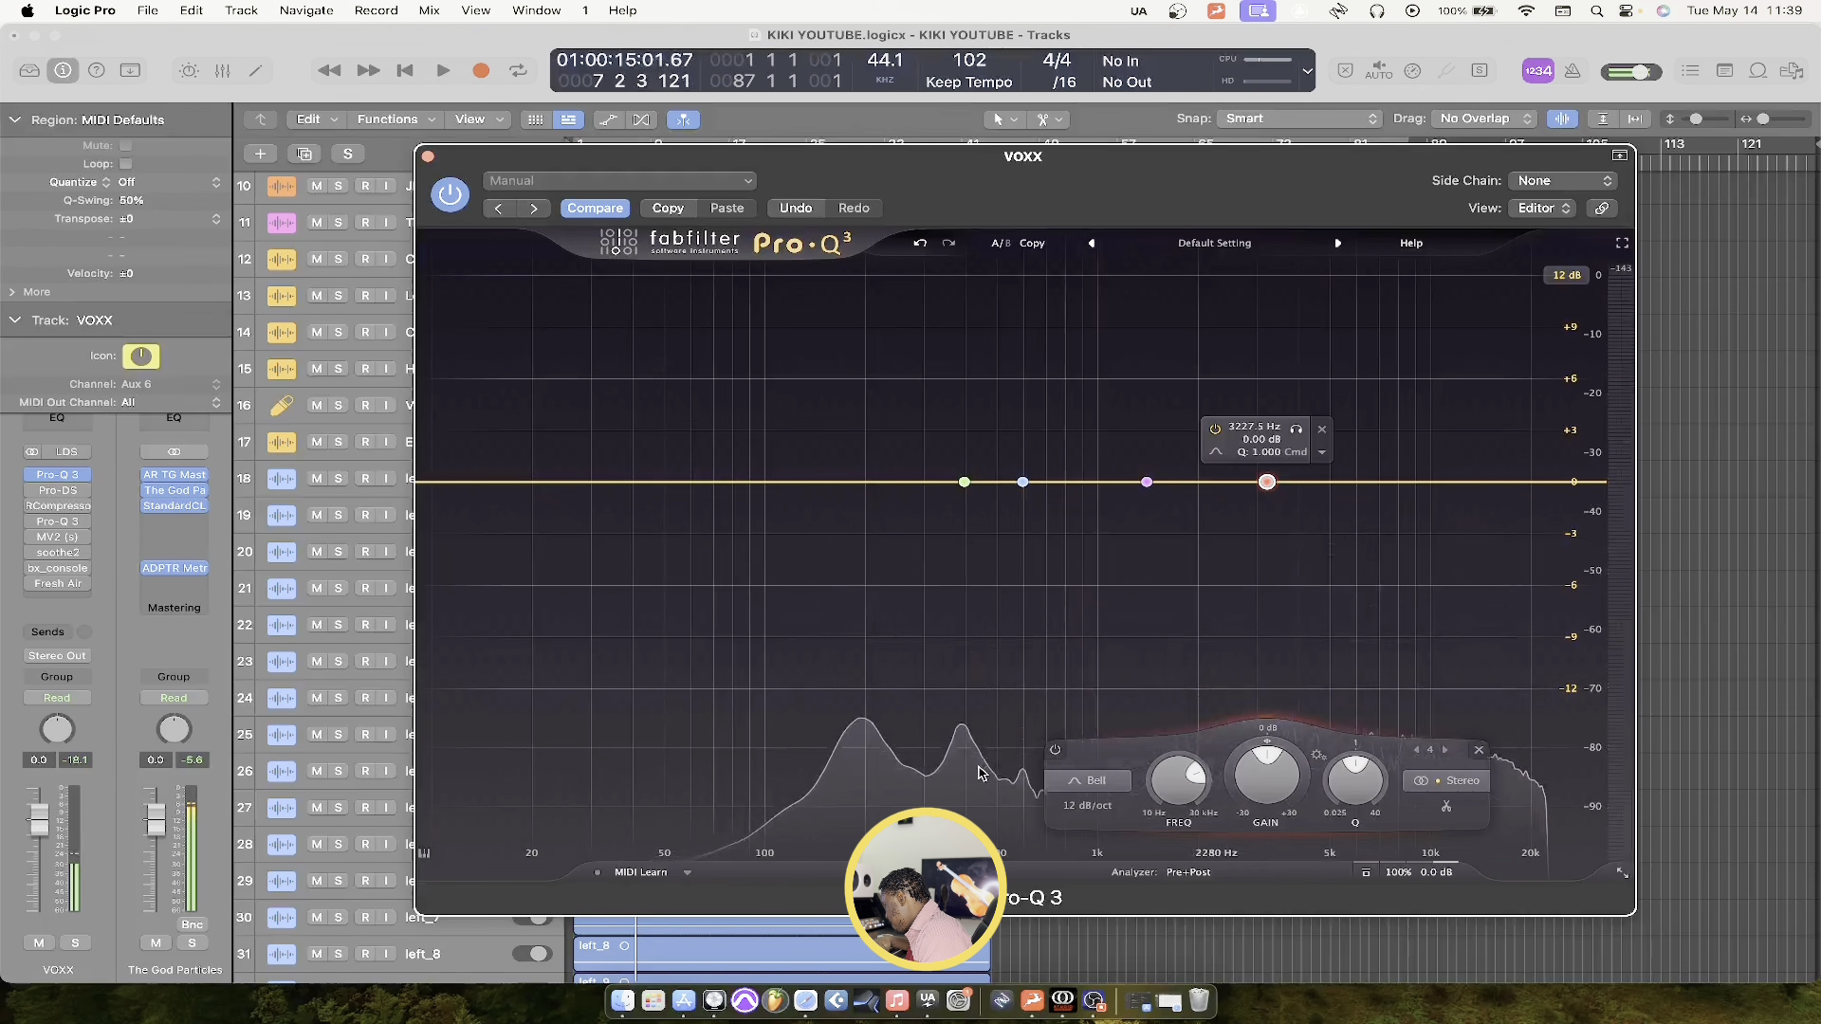
key(space)
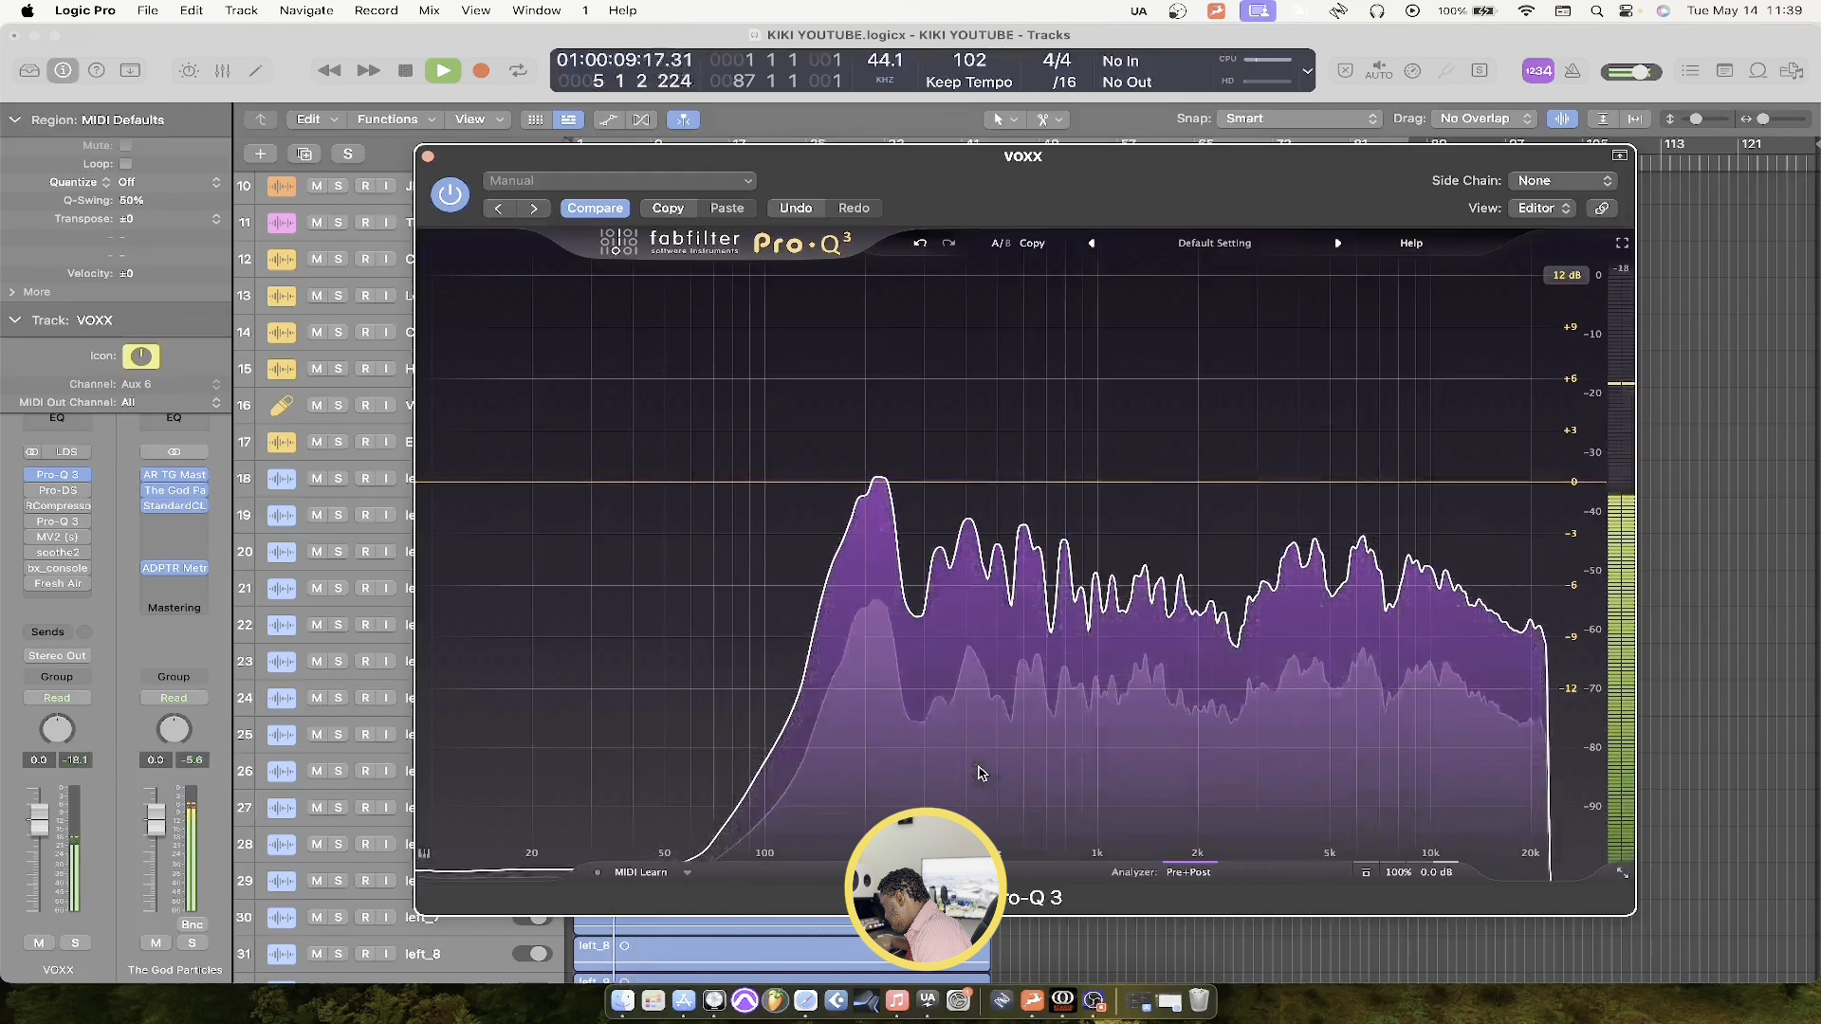
Add another EQ band on the 6.3 kHz spectrum peak and resume playback
mouse_move(980, 773)
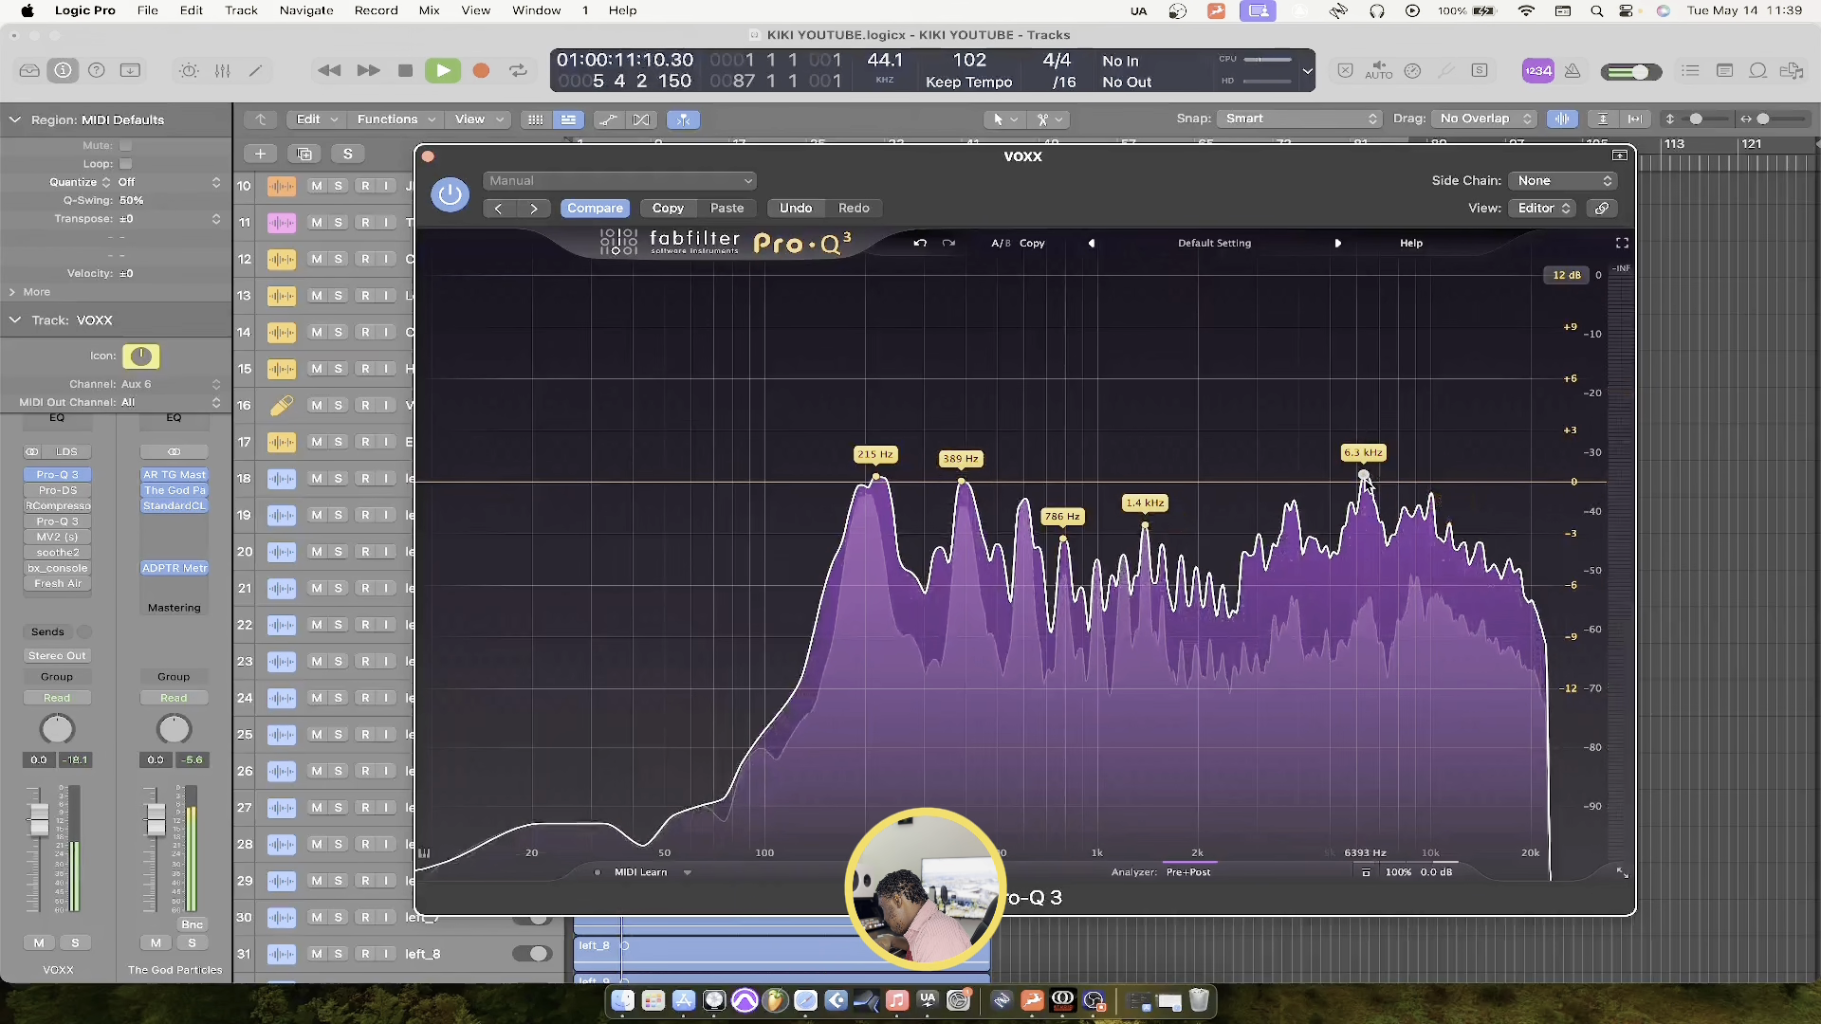
click(966, 444)
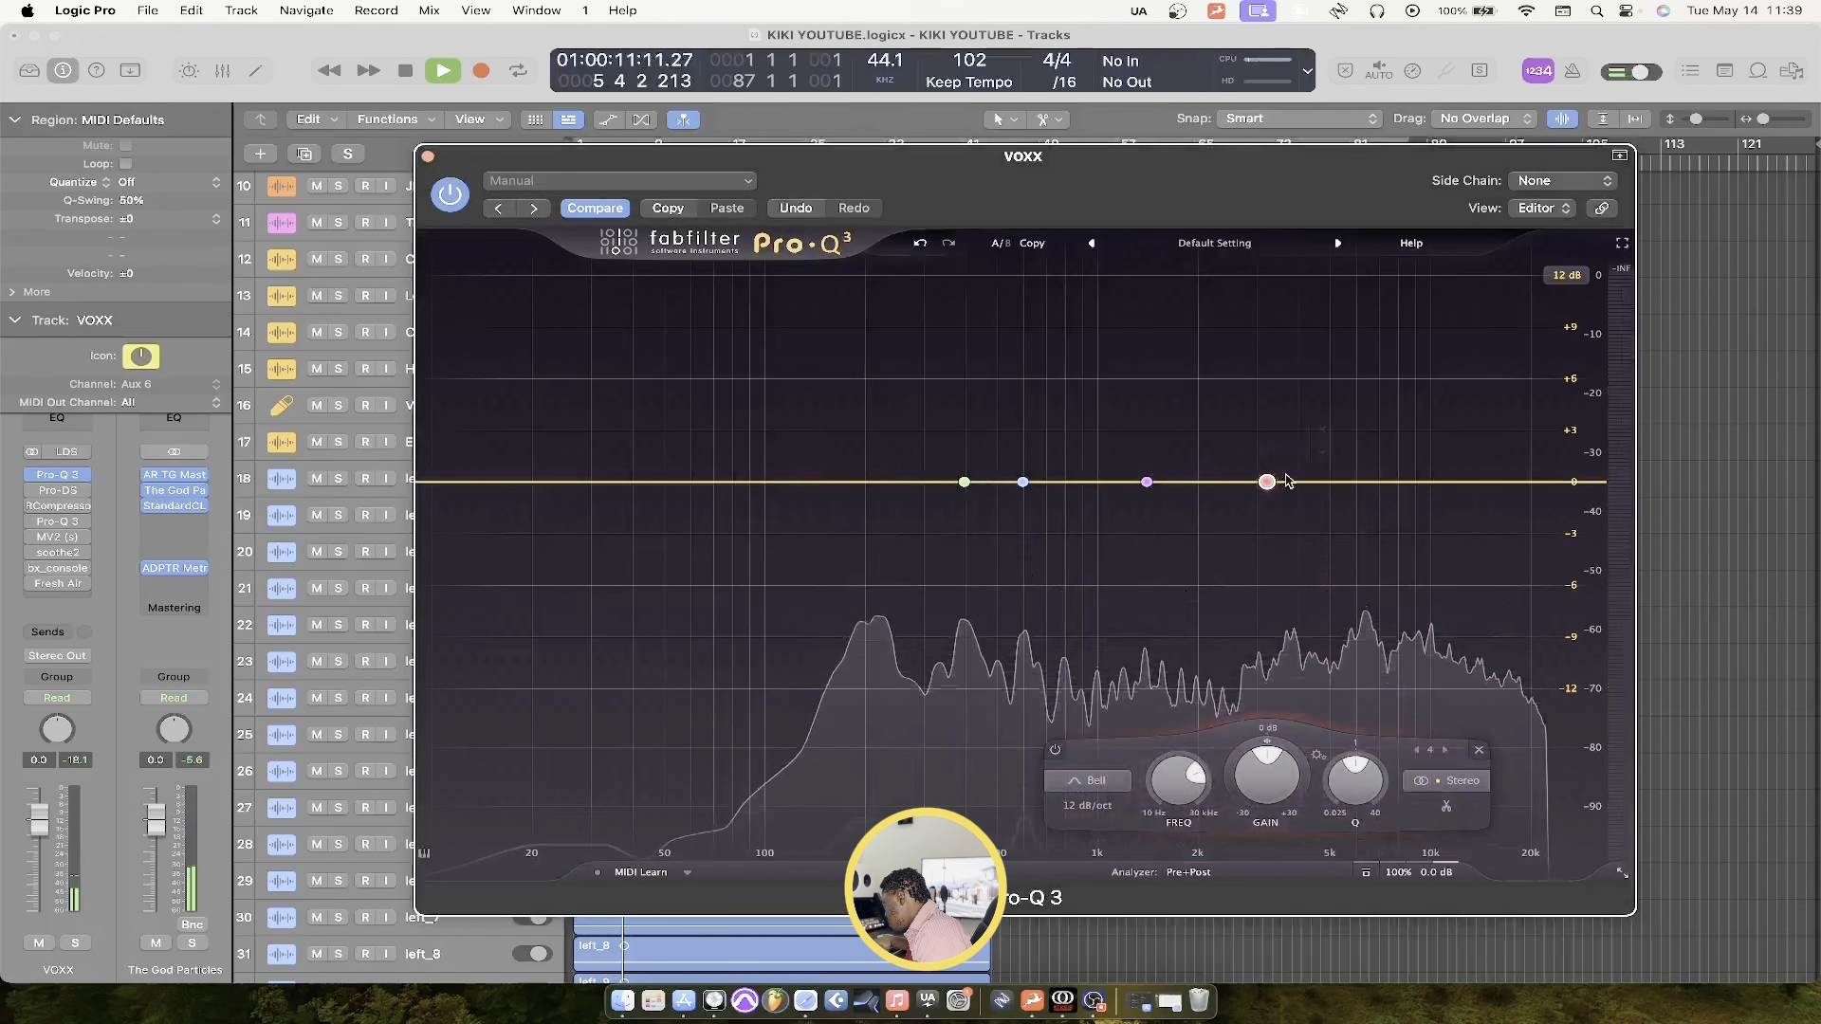
click(1375, 482)
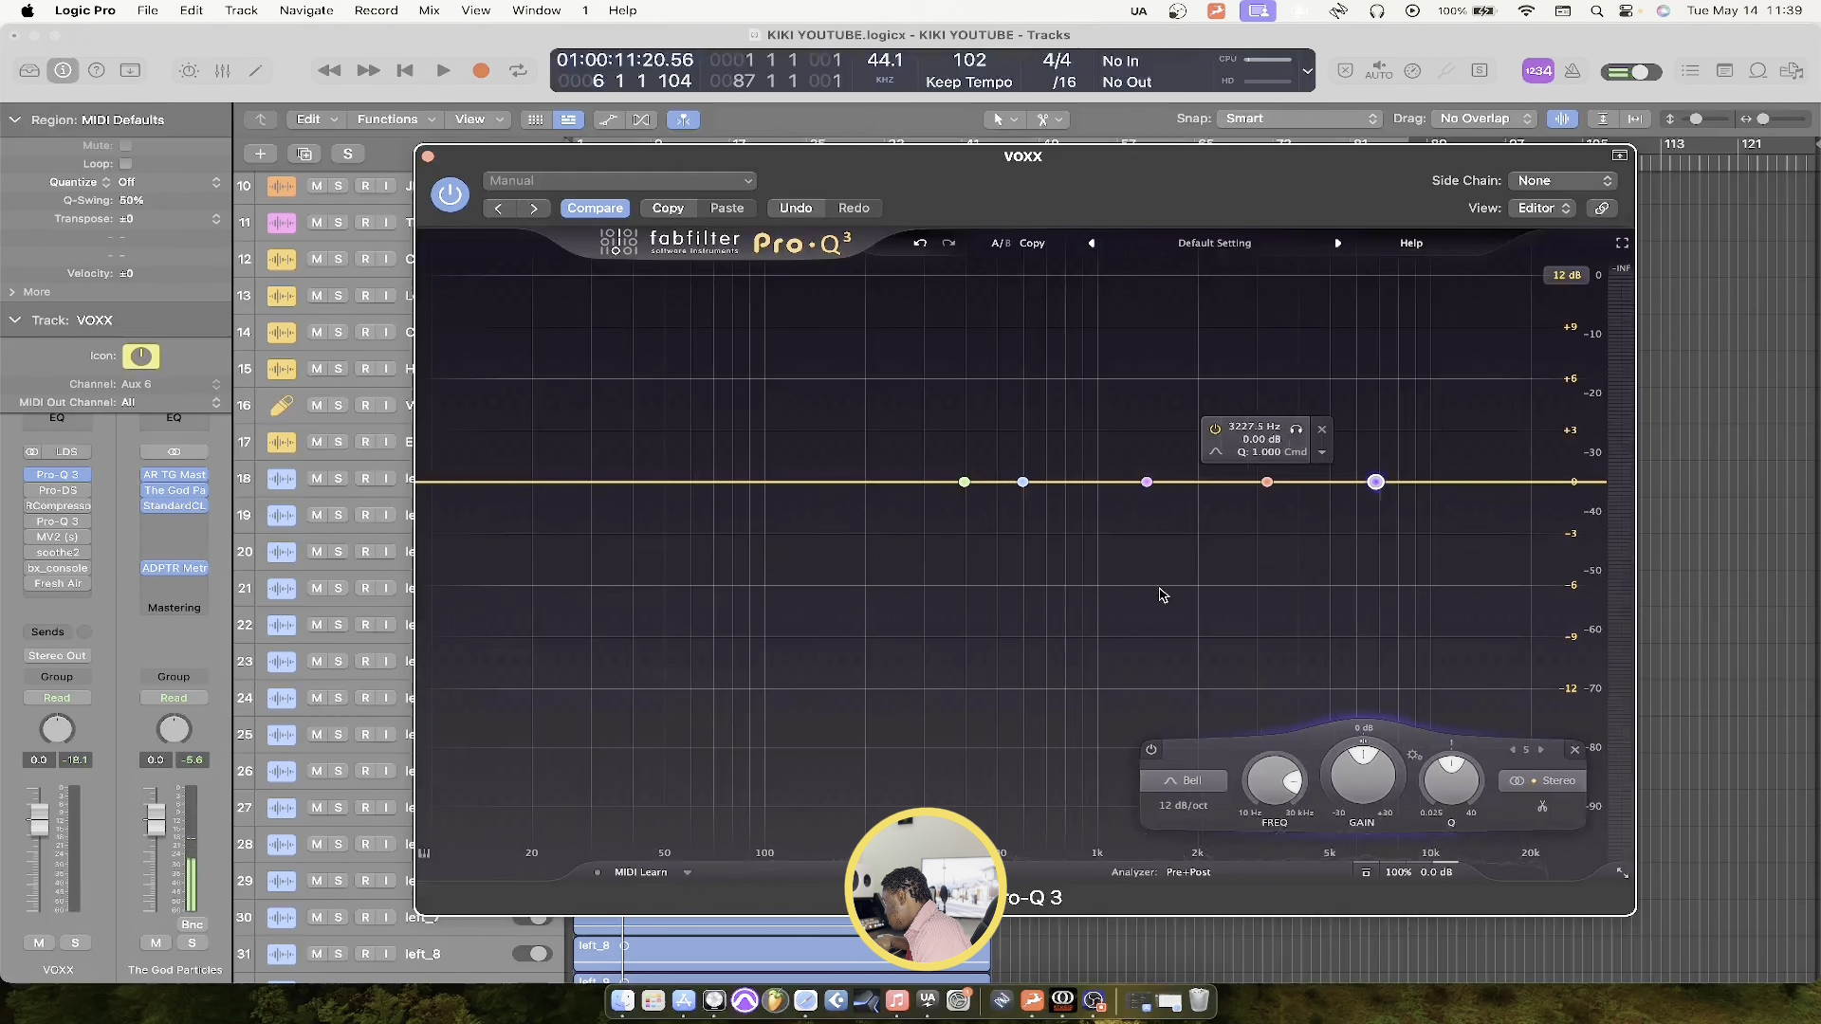
key(space)
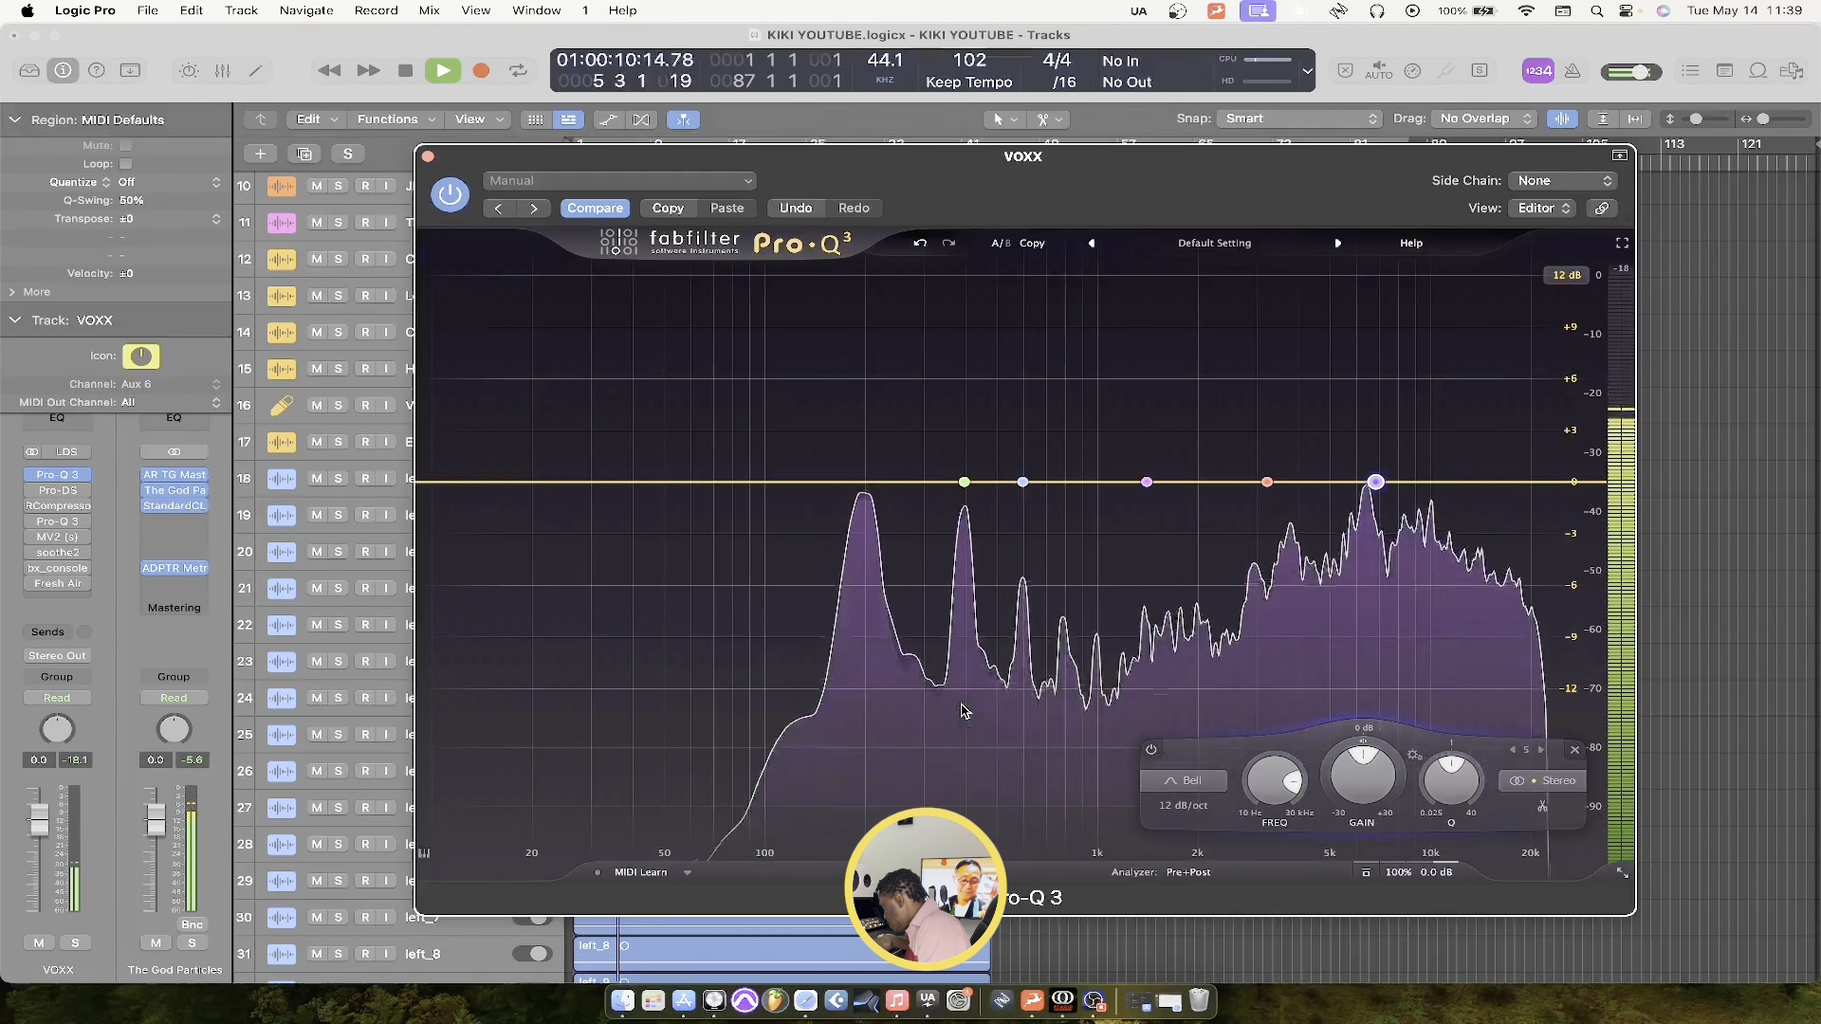
Add a band on the 226 Hz peak, and make all six bands dynamic with a Q of about 24.9
mouse_move(884, 481)
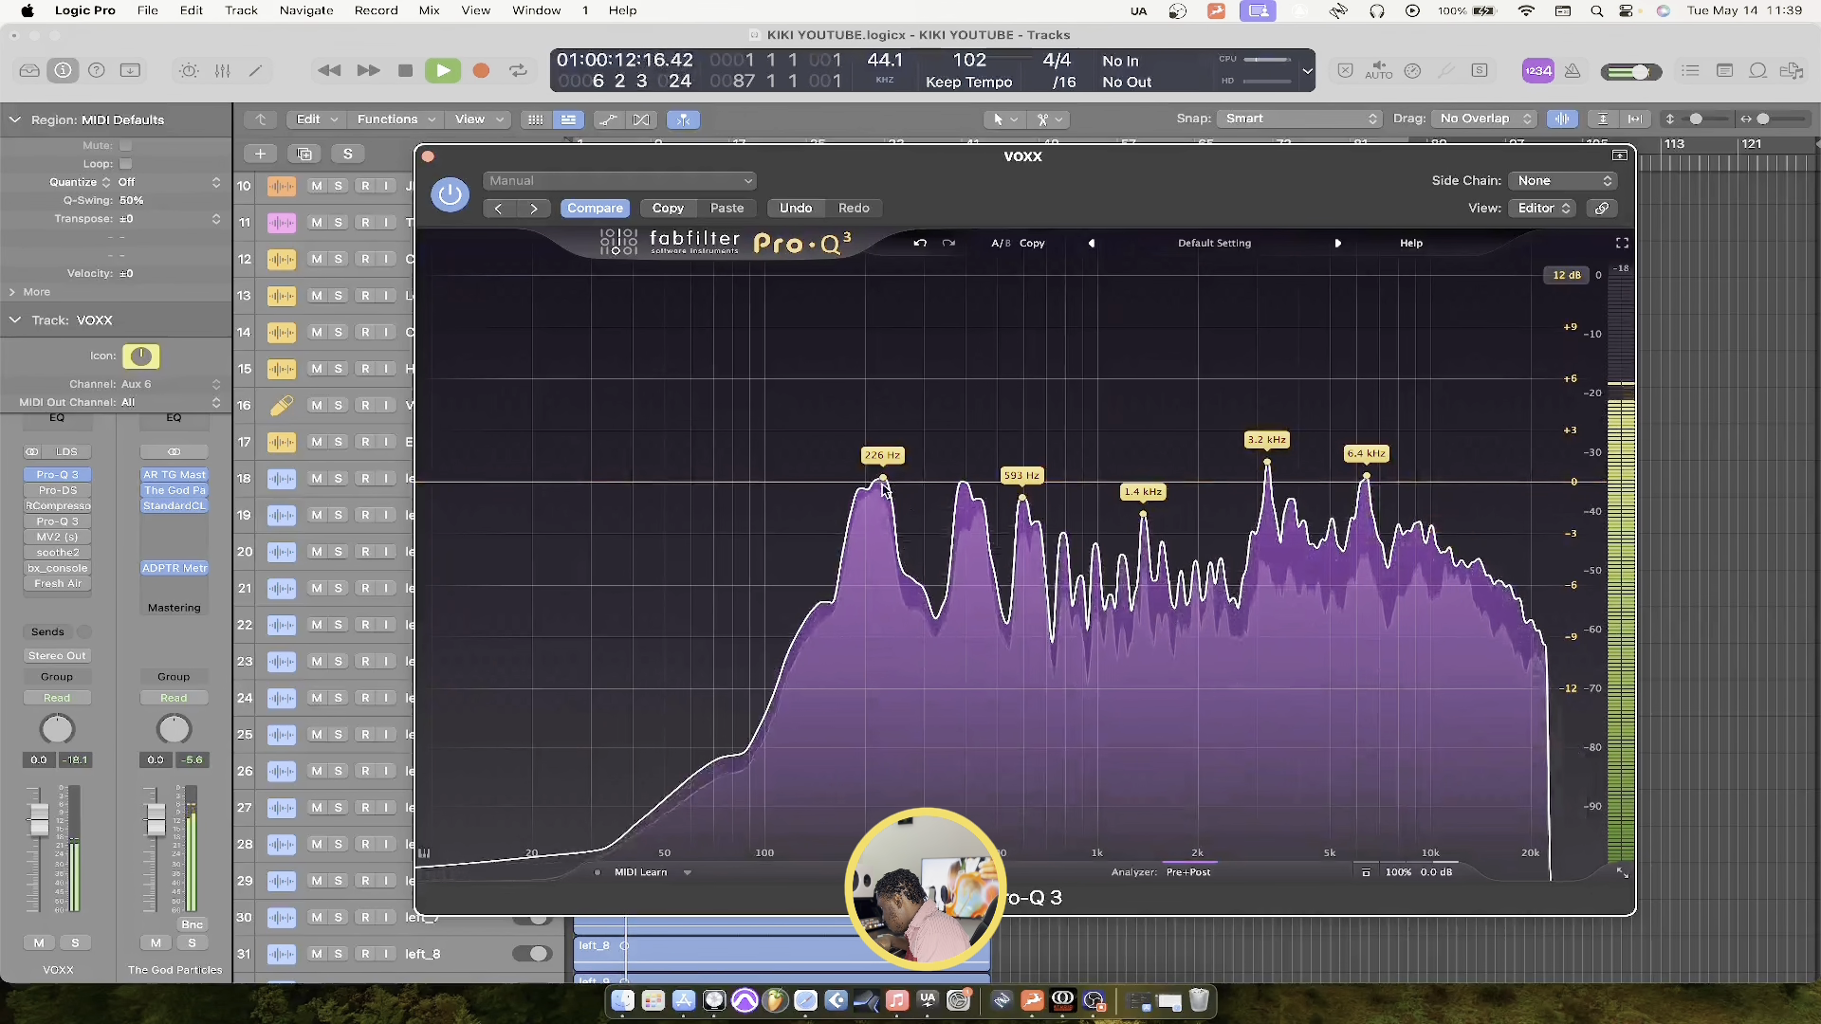
click(891, 438)
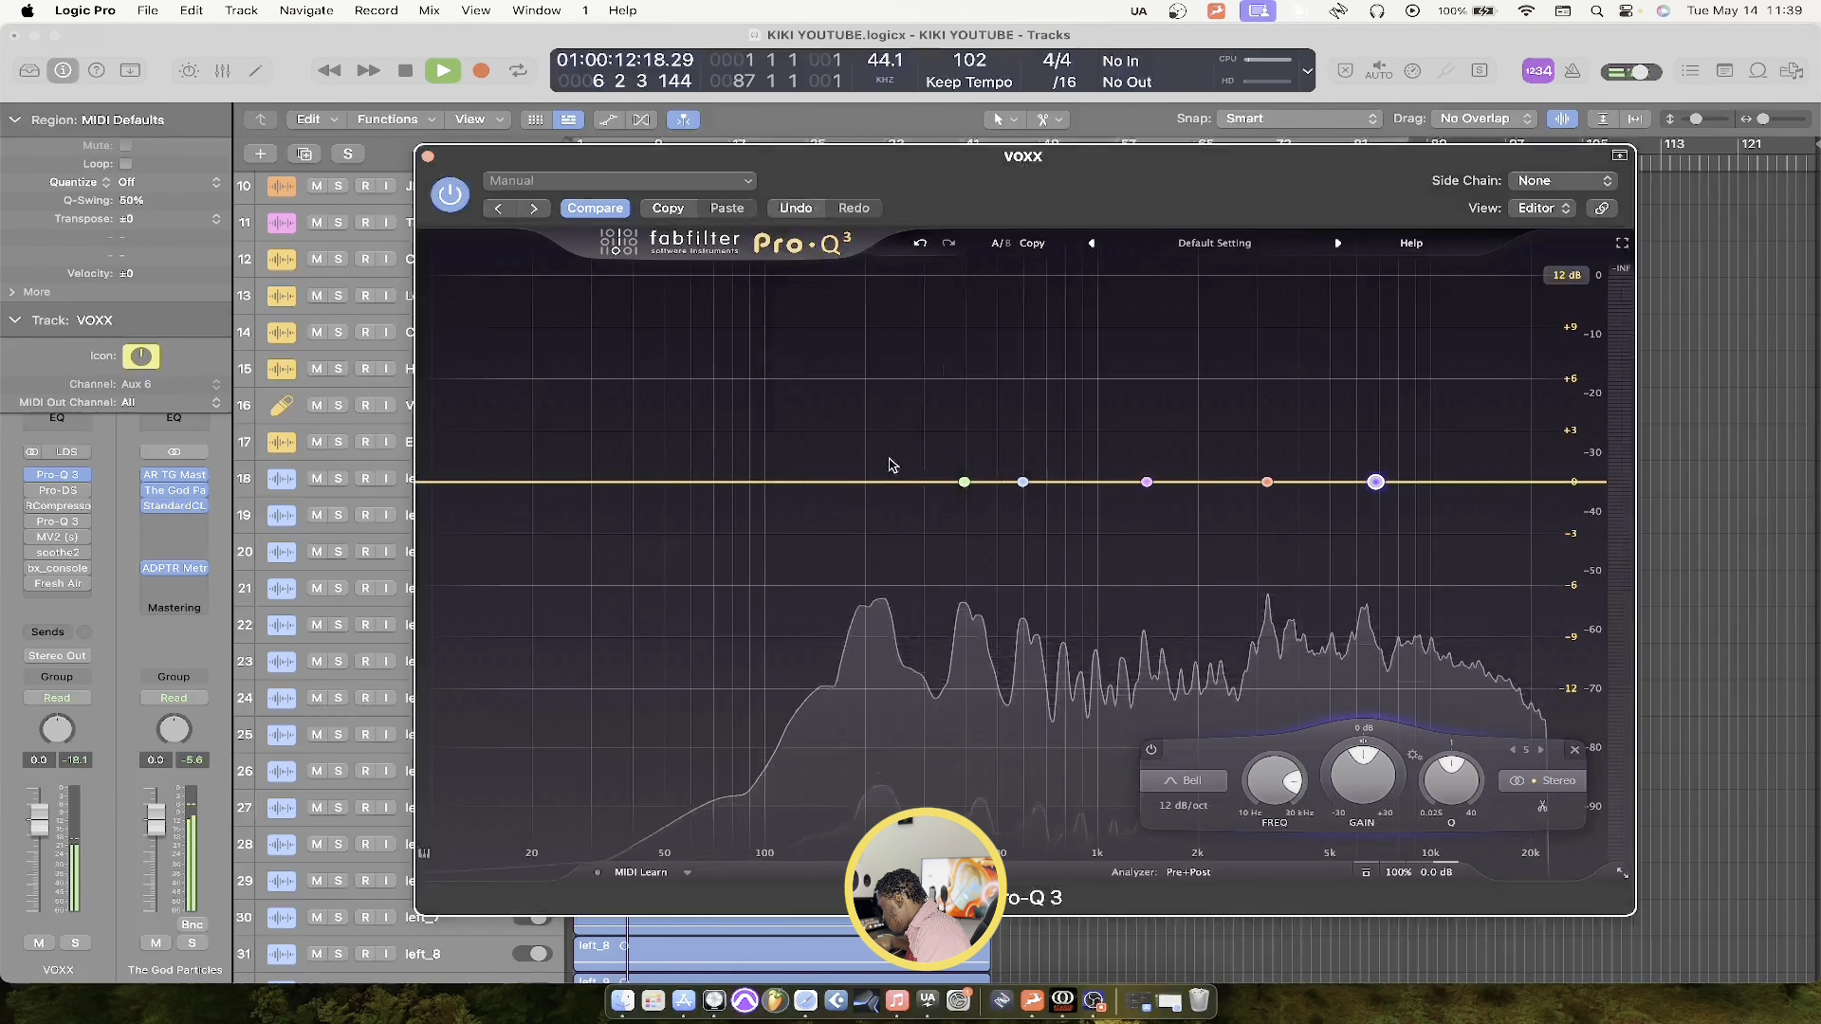
drag(1441, 387, 776, 634)
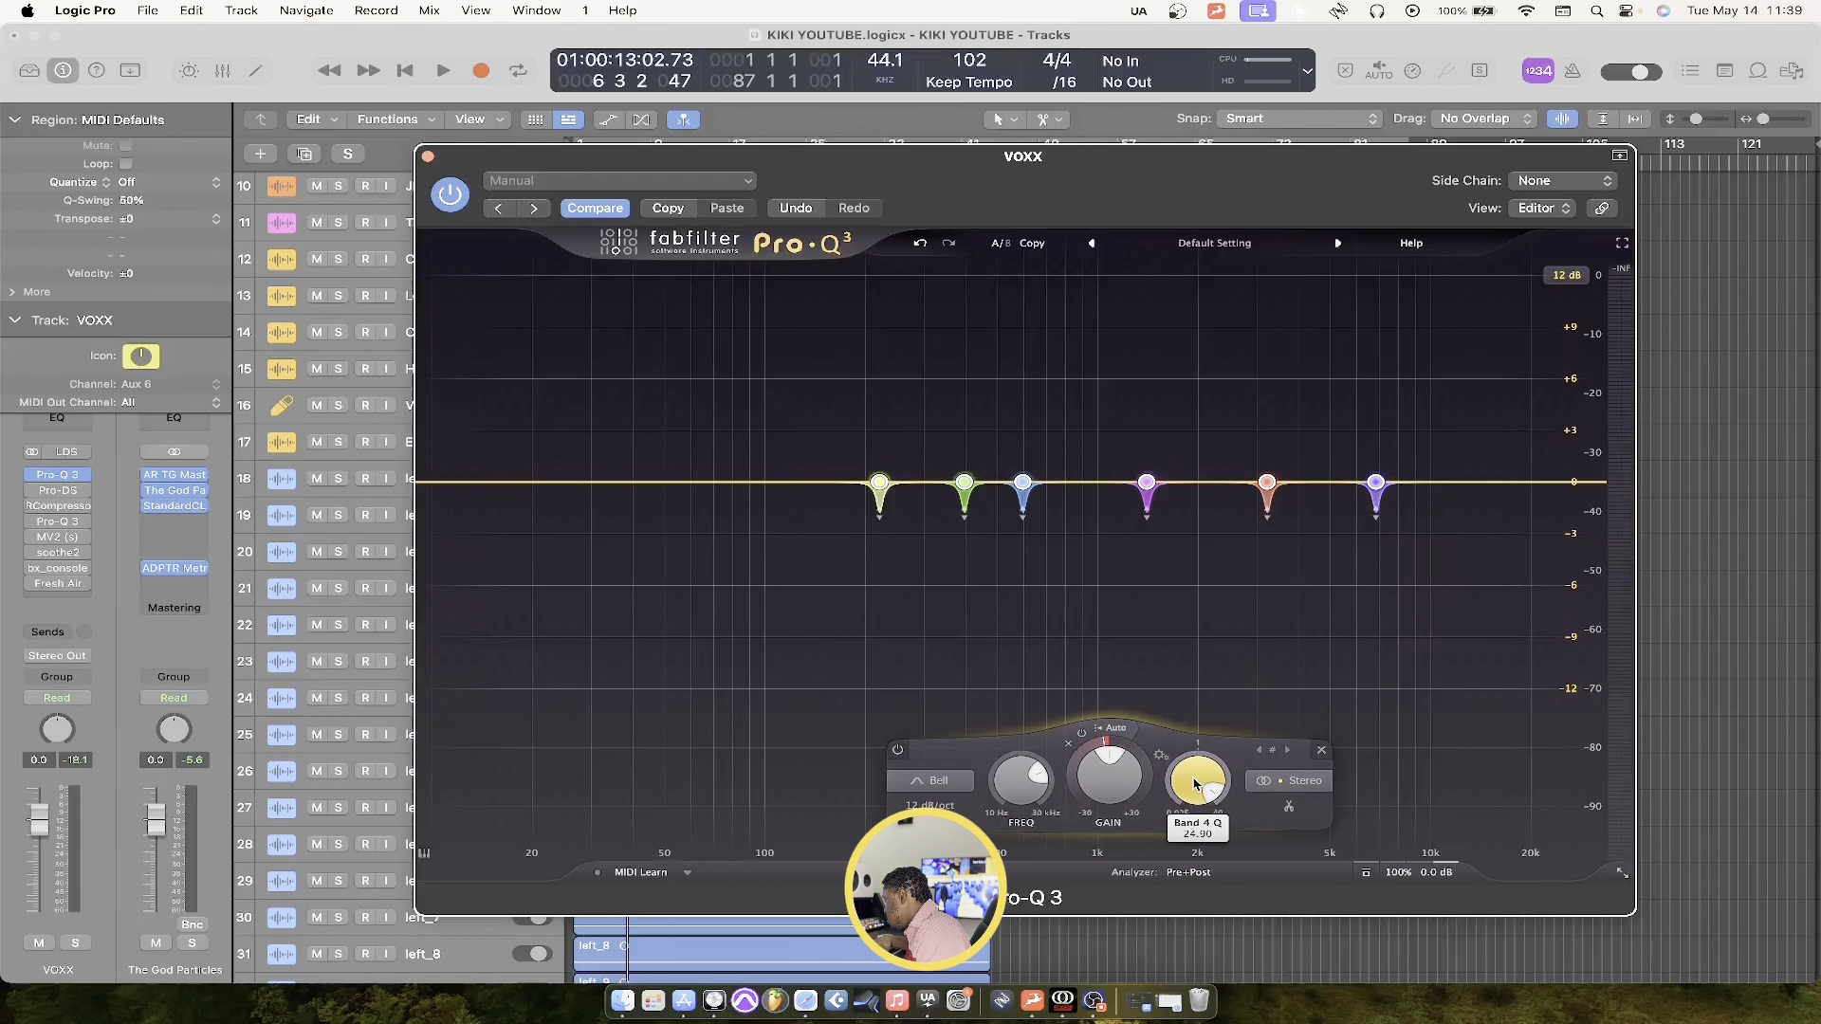
Set the dynamic range of all six bands to -2 dB while checking playback, and close the Pro-Q 3 window
key(space)
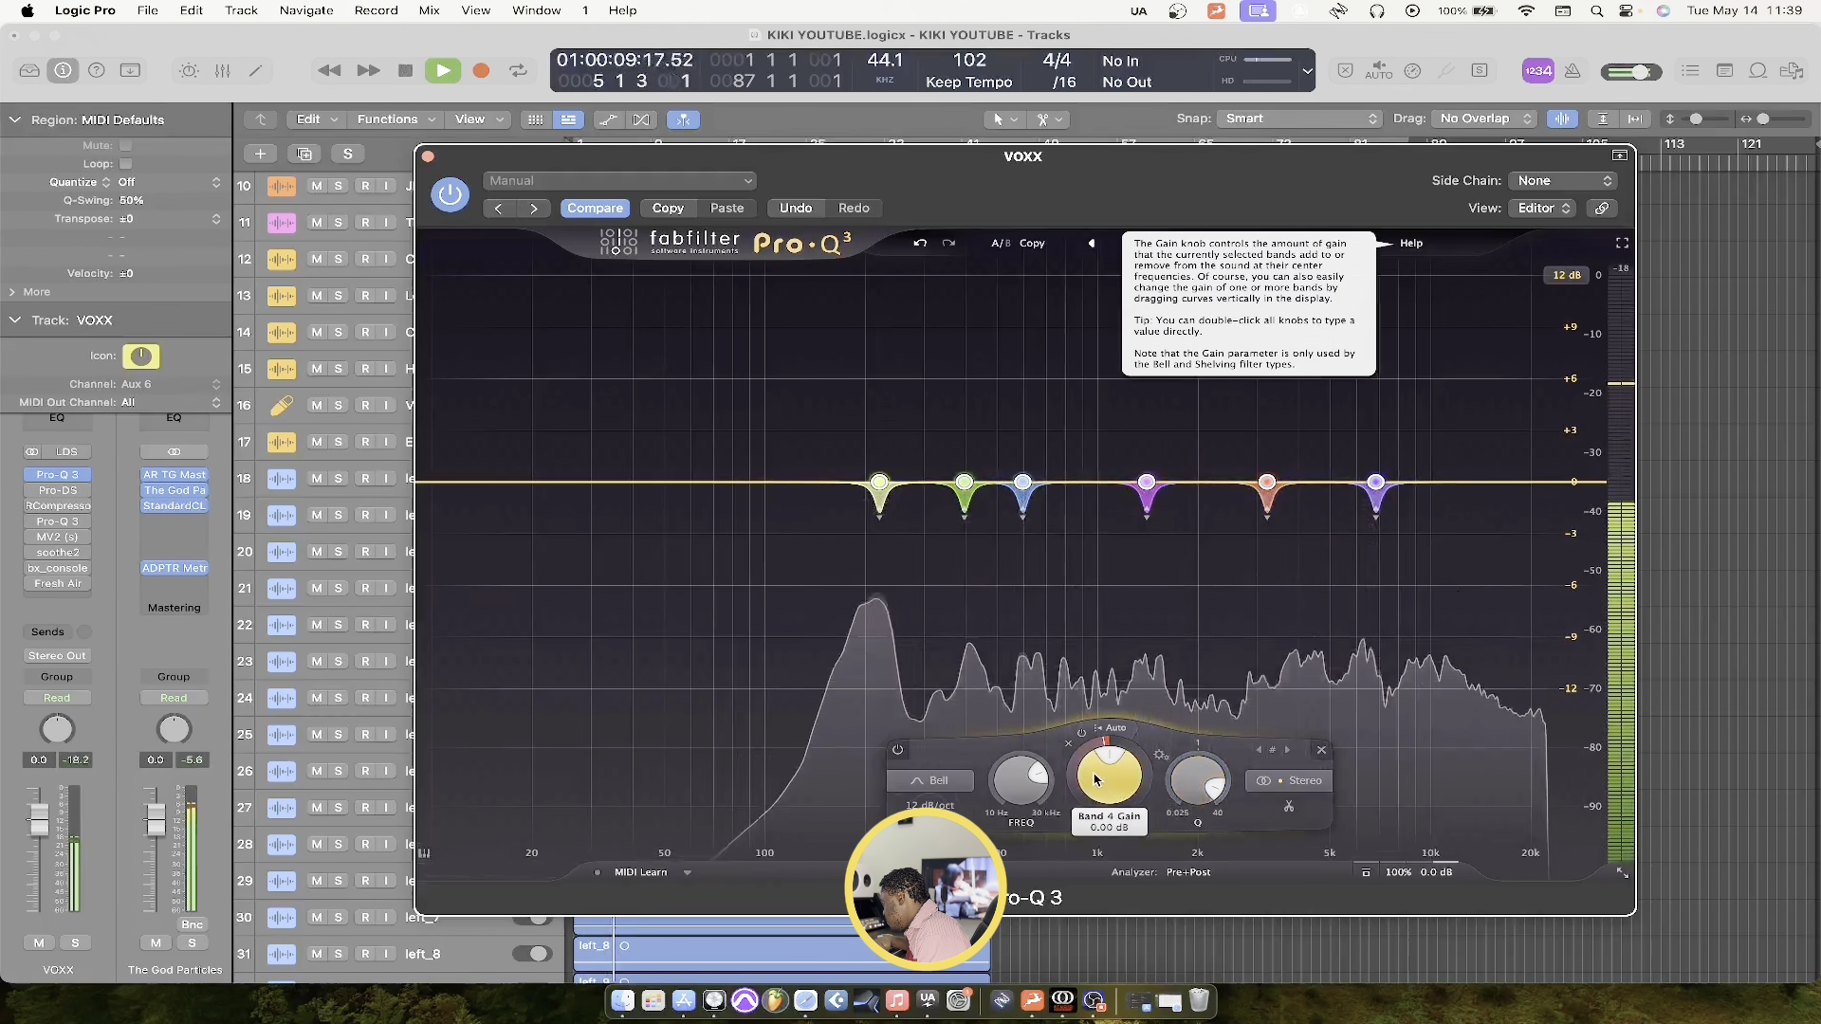
key(space)
drag(1080, 760, 1075, 767)
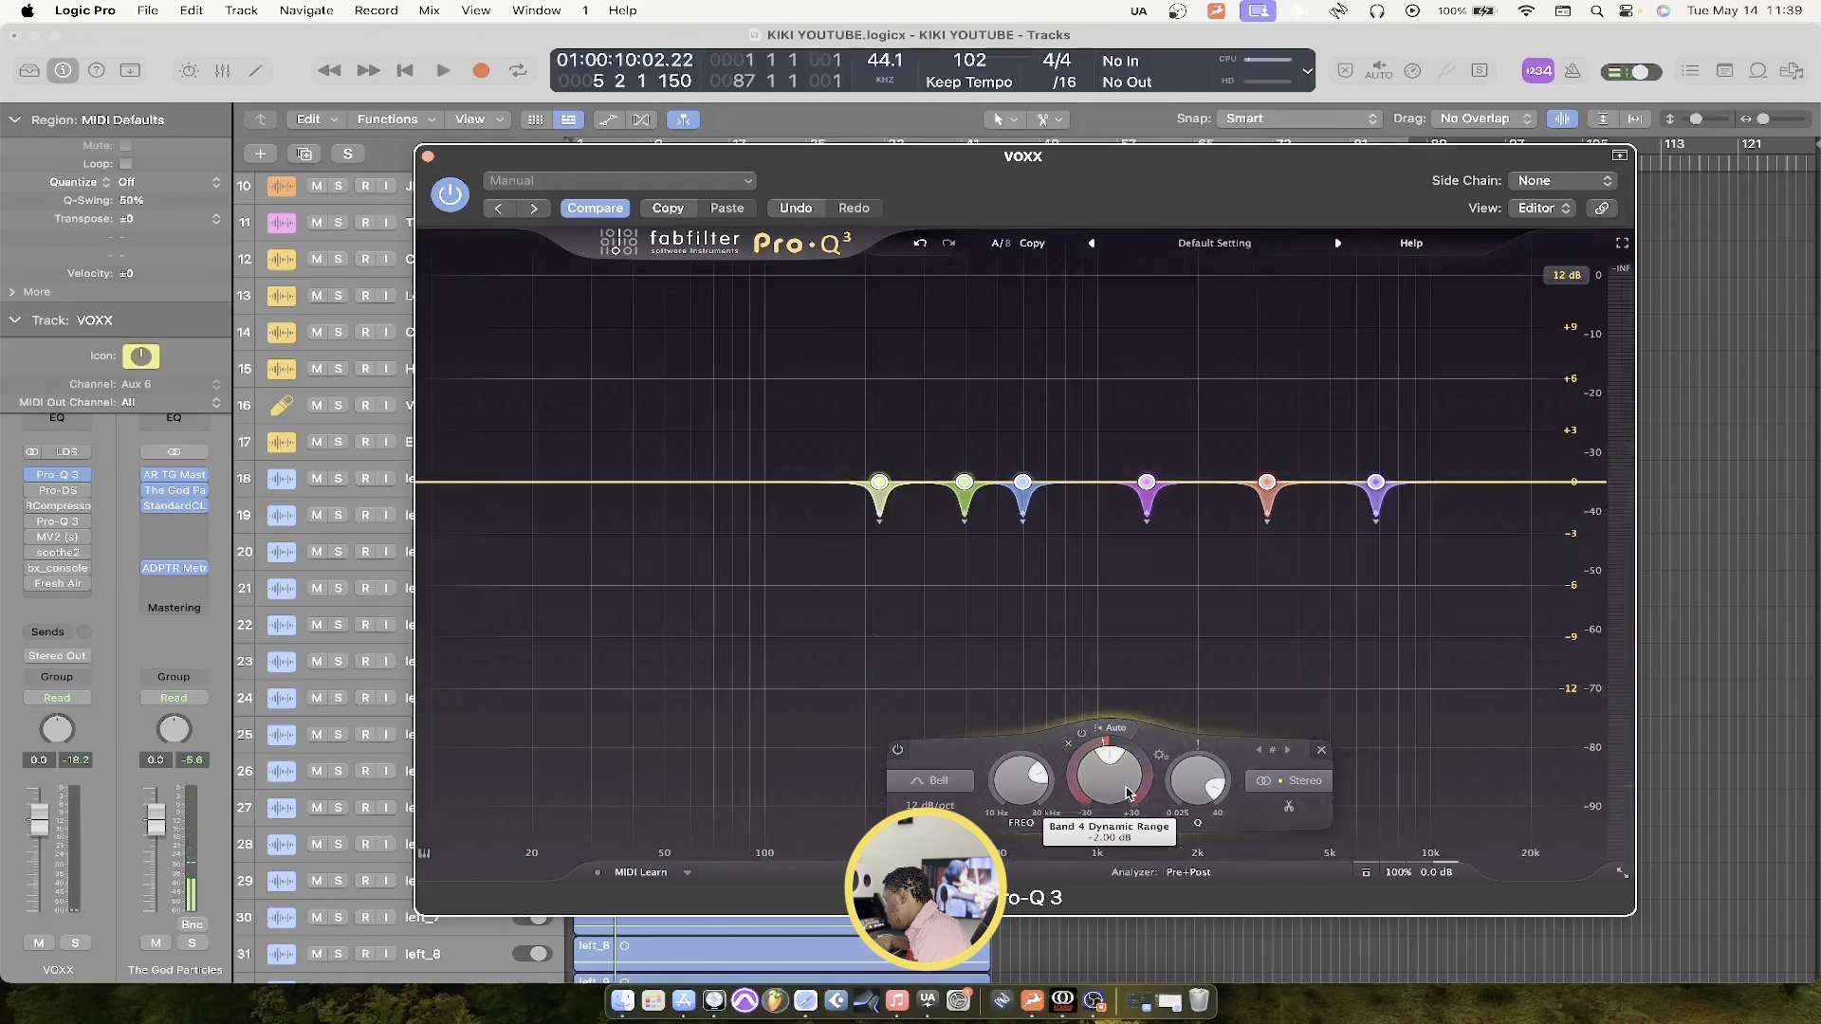
key(space)
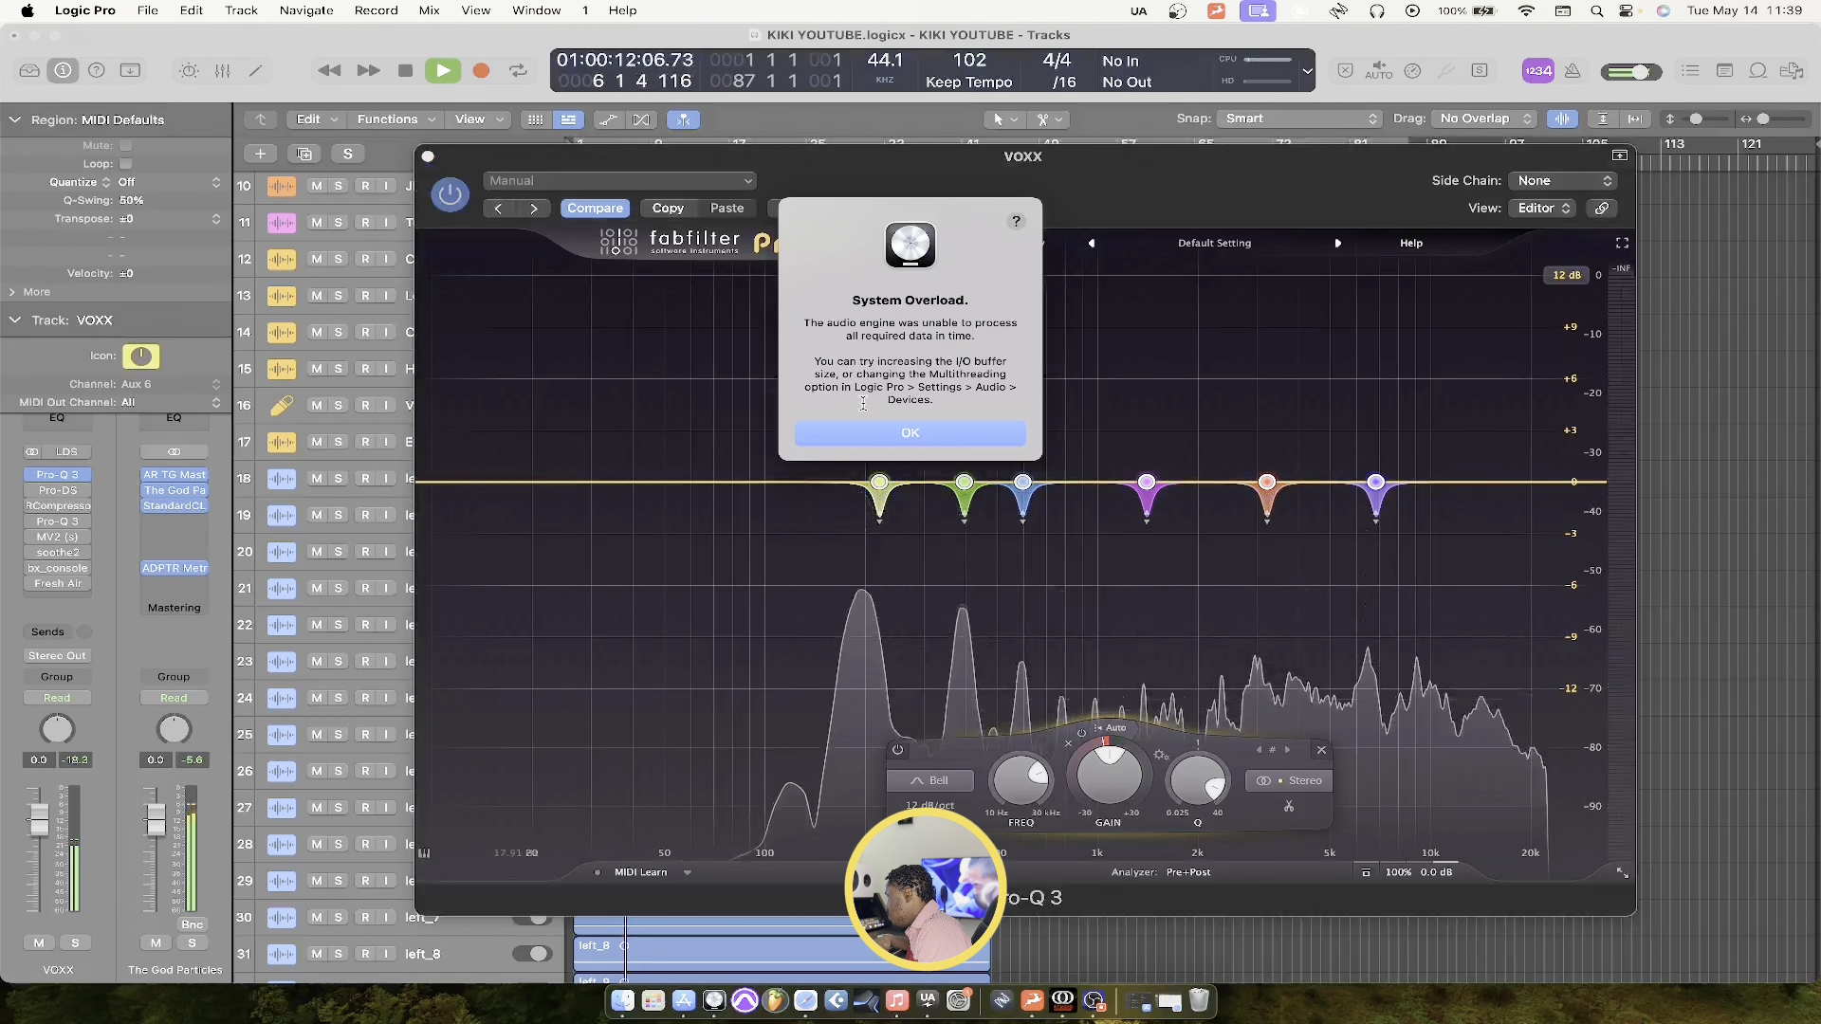
click(873, 435)
click(428, 157)
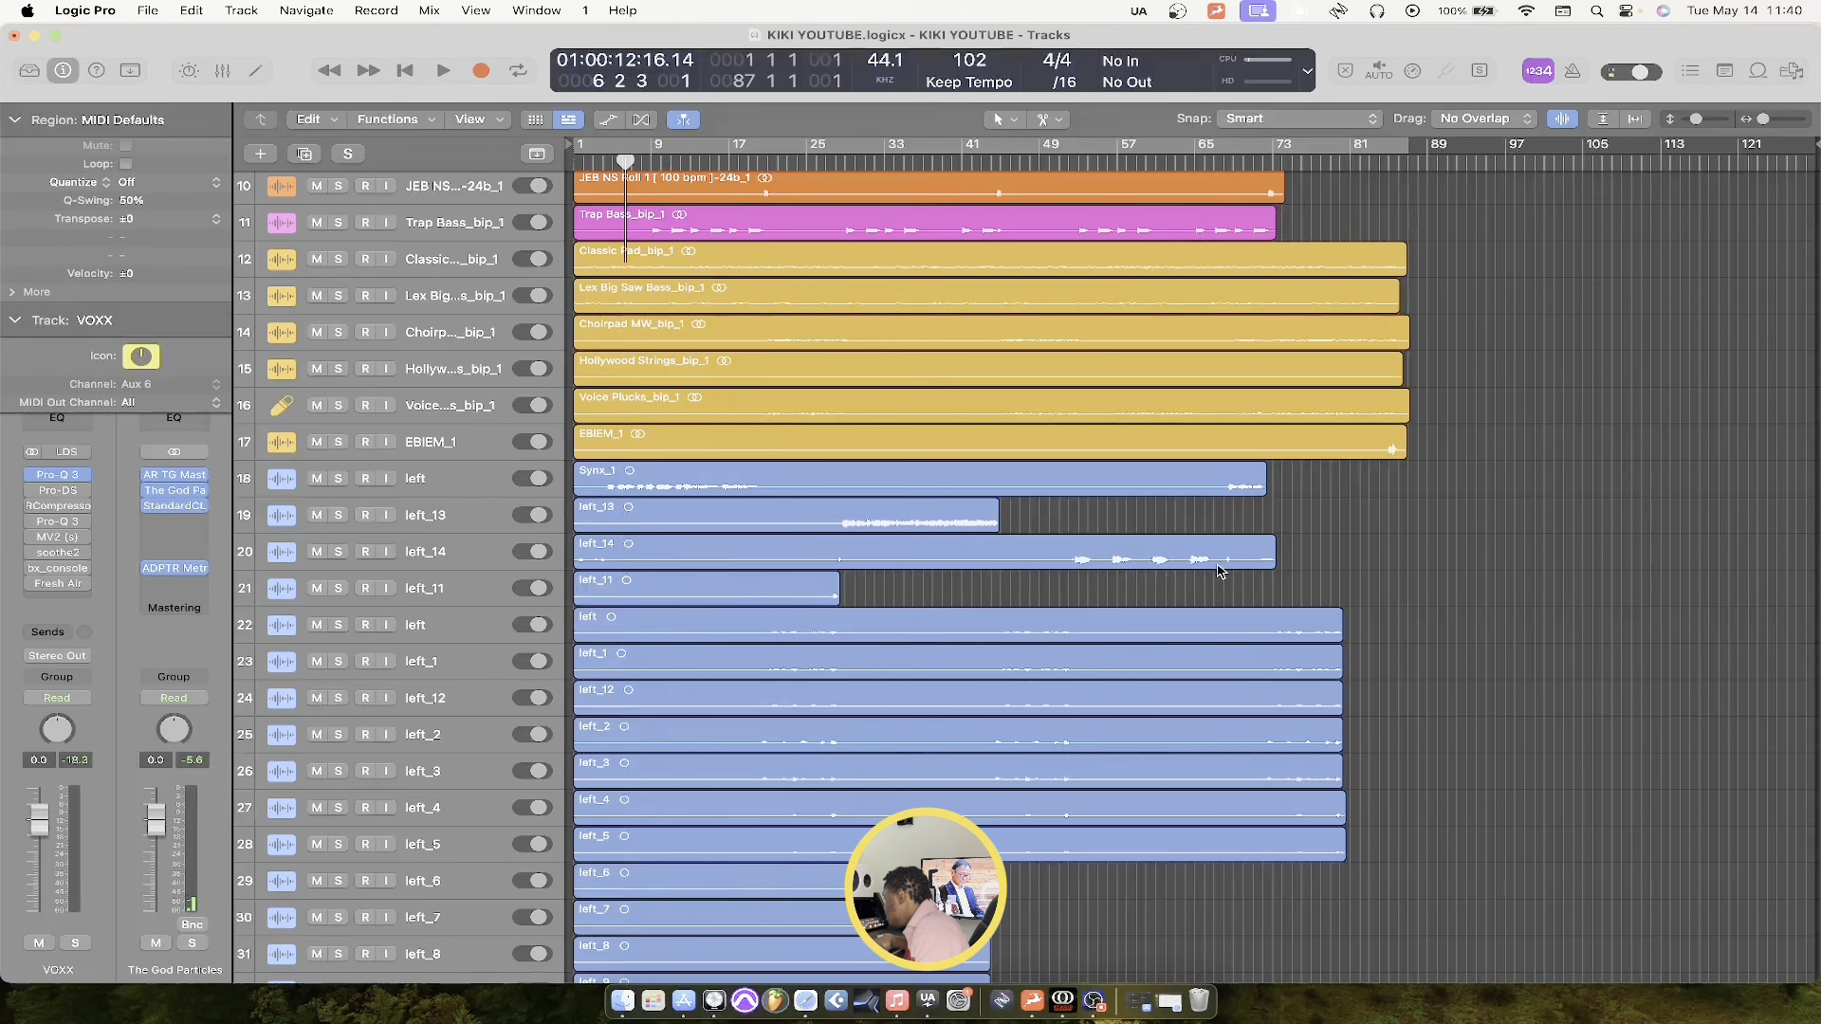
Bypass the UADx LA-2A compressor on the vocal tracks from left_14 on track 20 through left_9 on track 32
key(x)
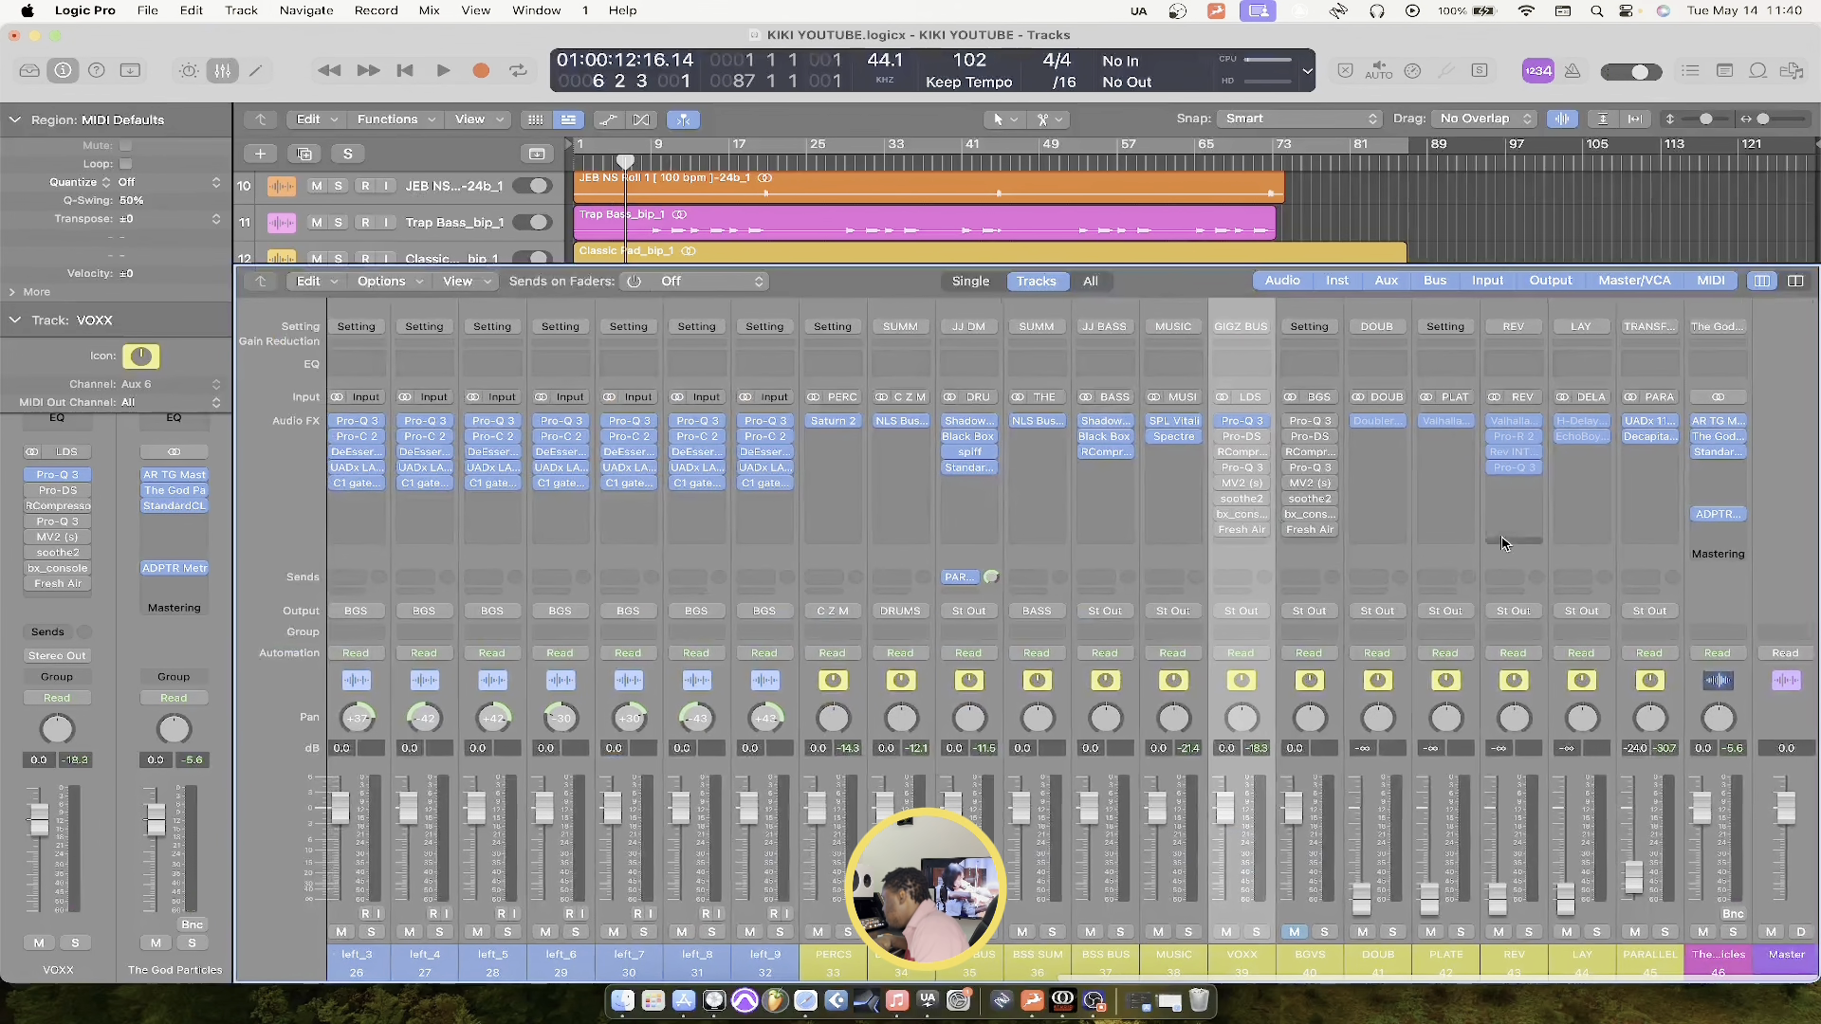
scroll(1293, 523, left, 10)
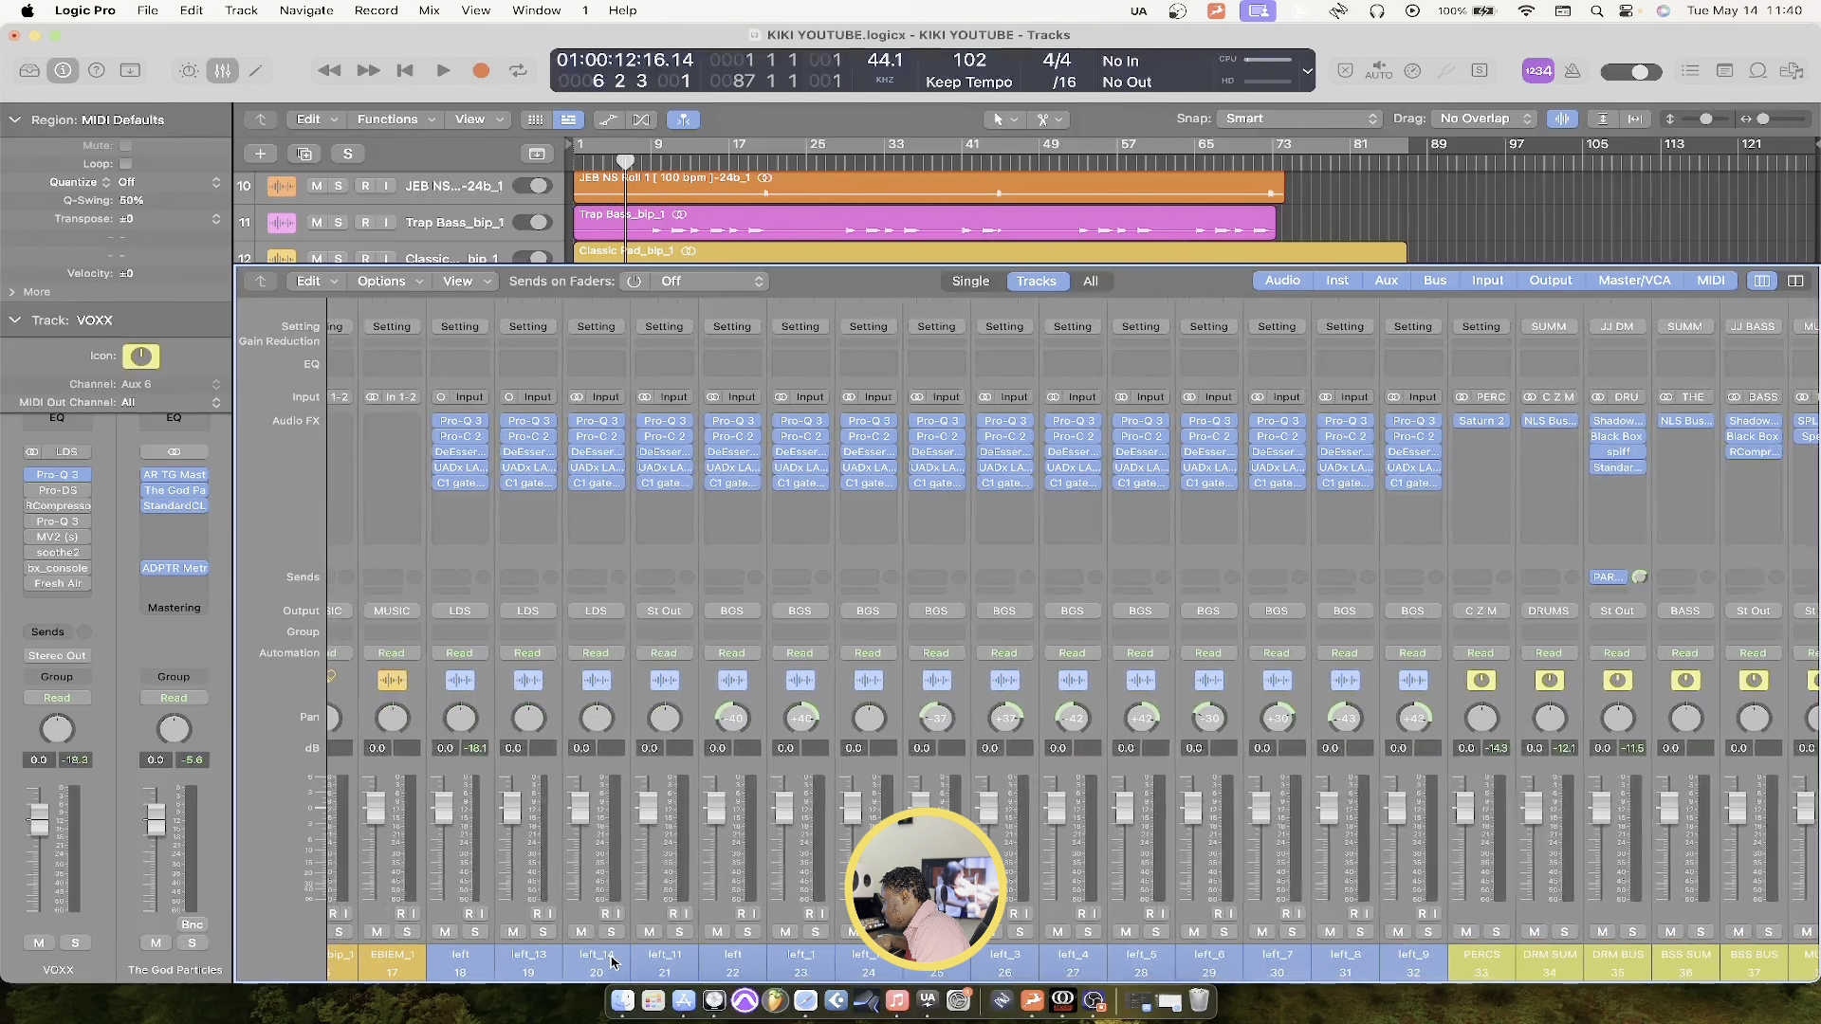
click(612, 963)
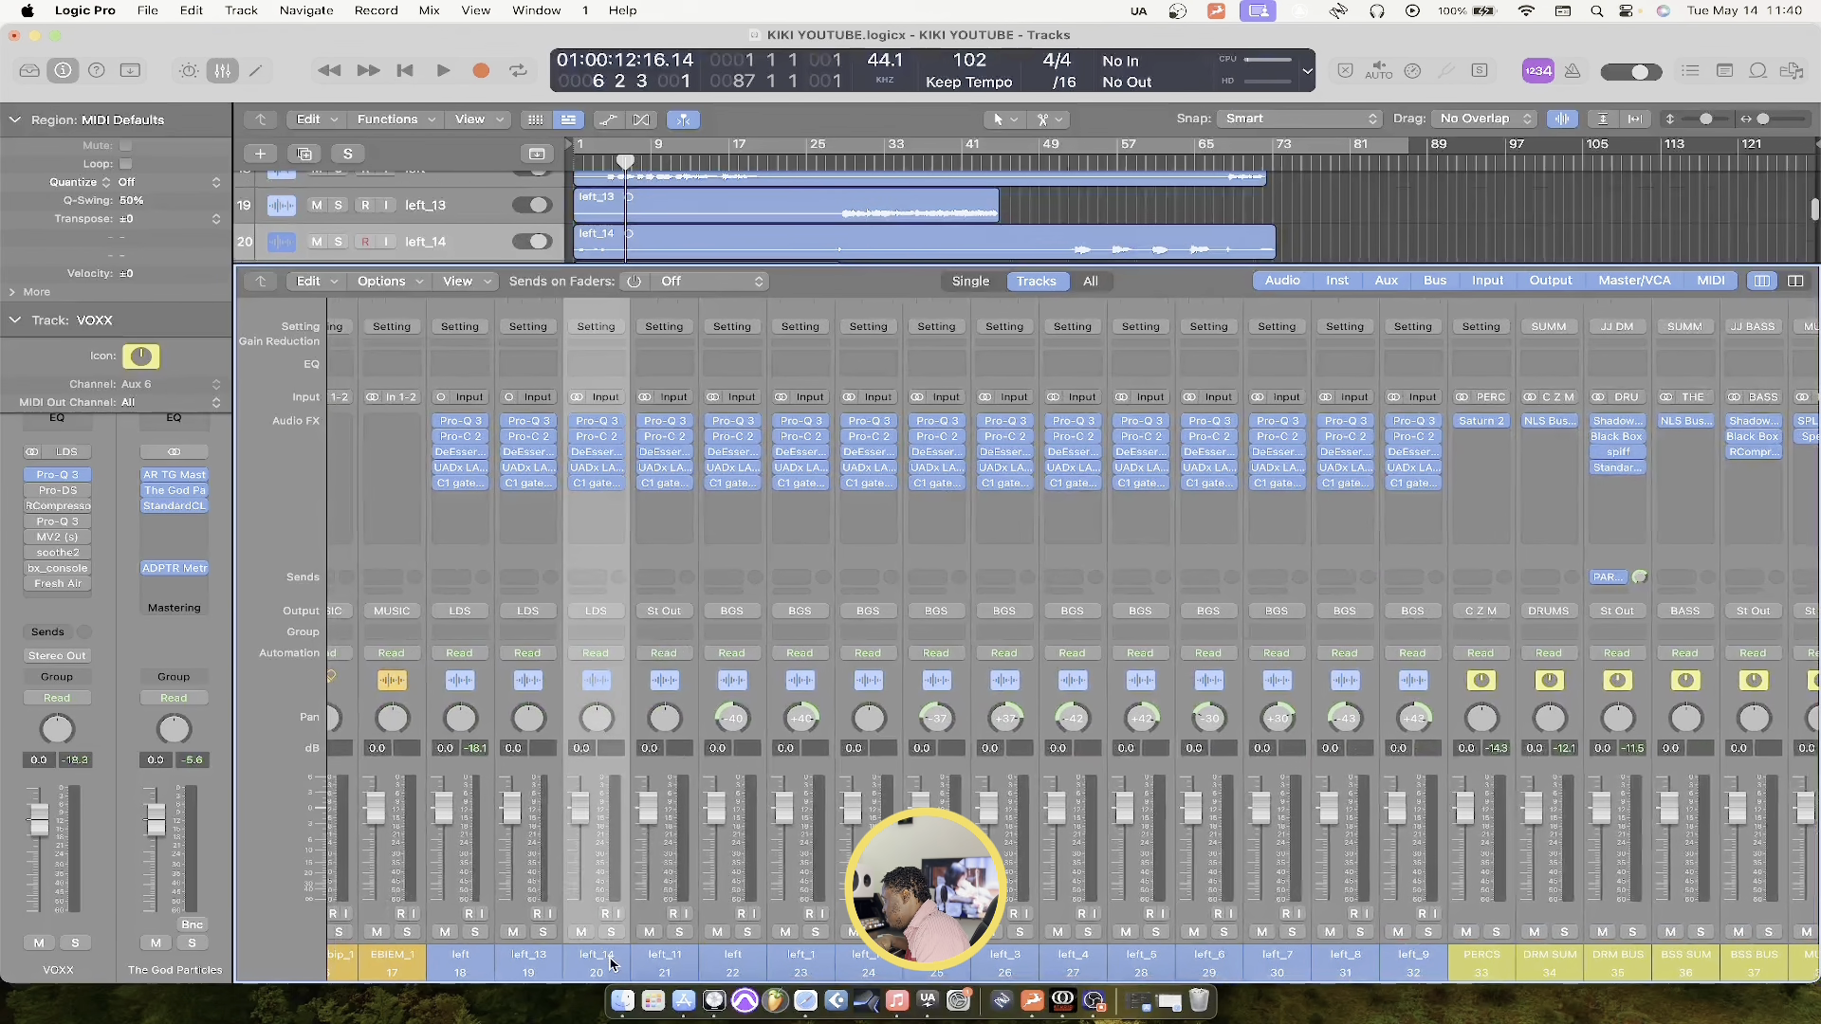
shift+click(1409, 963)
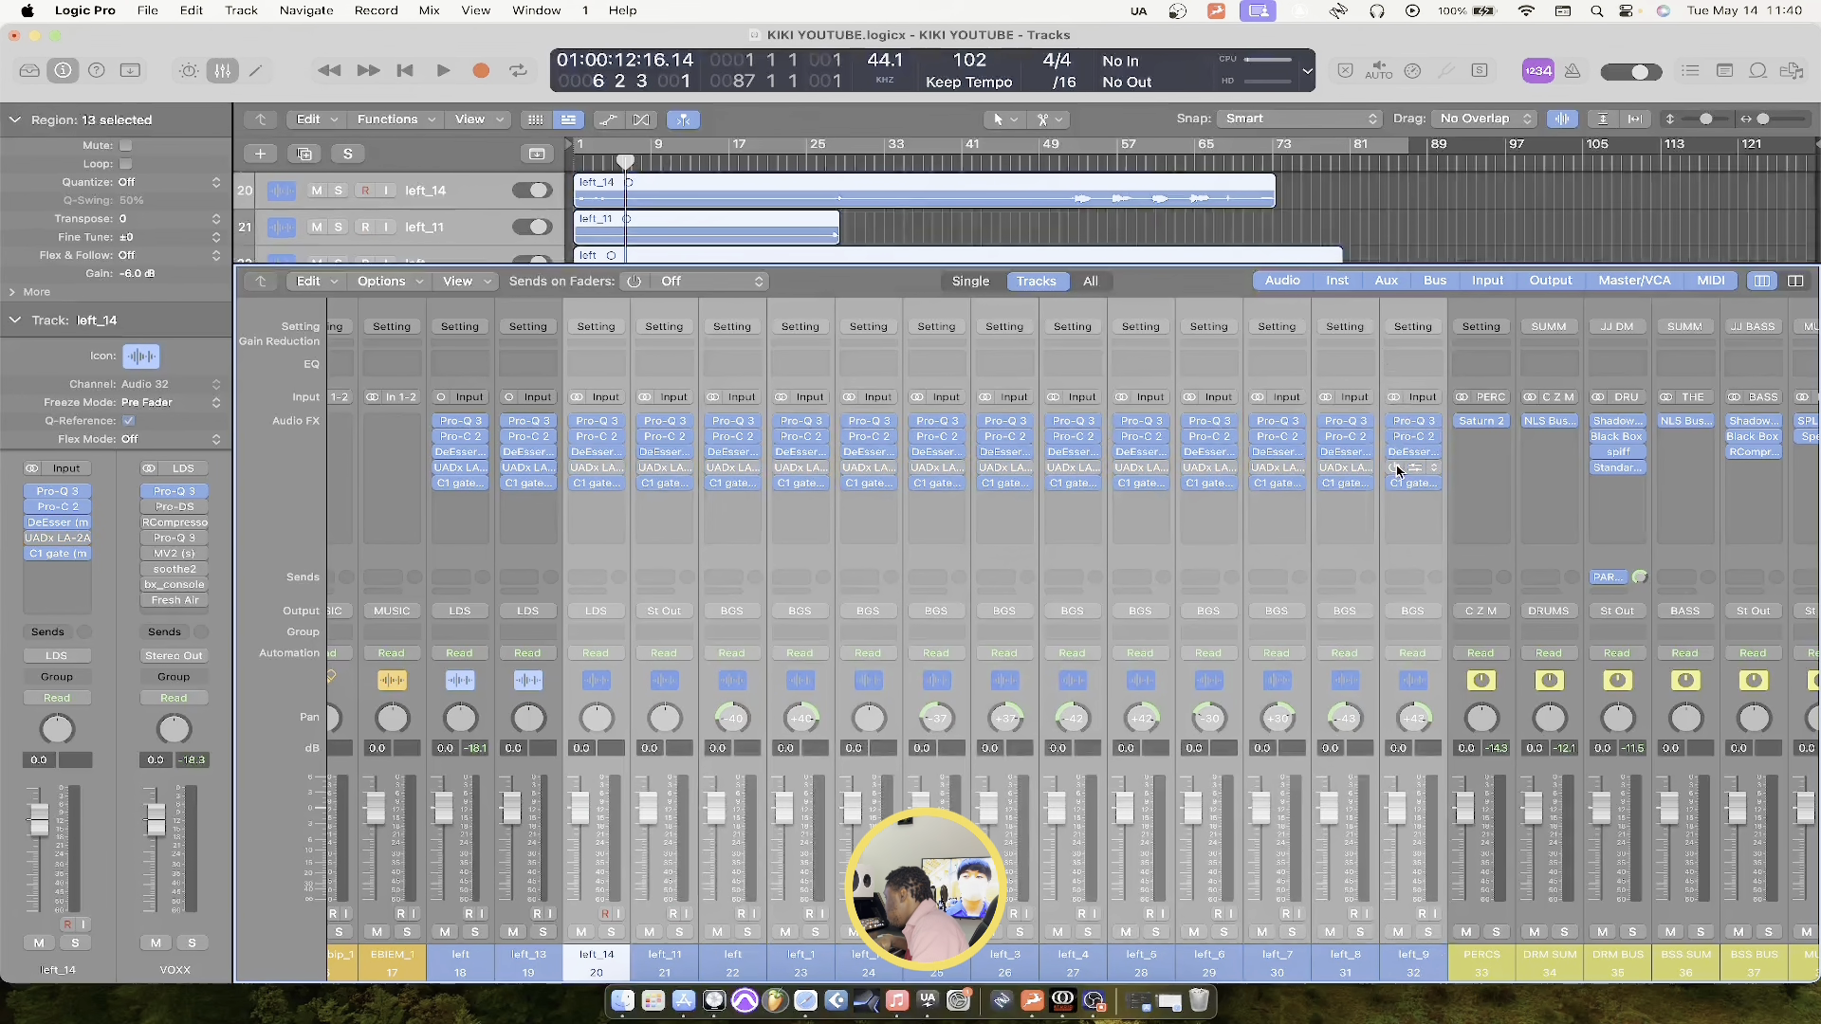
key(x)
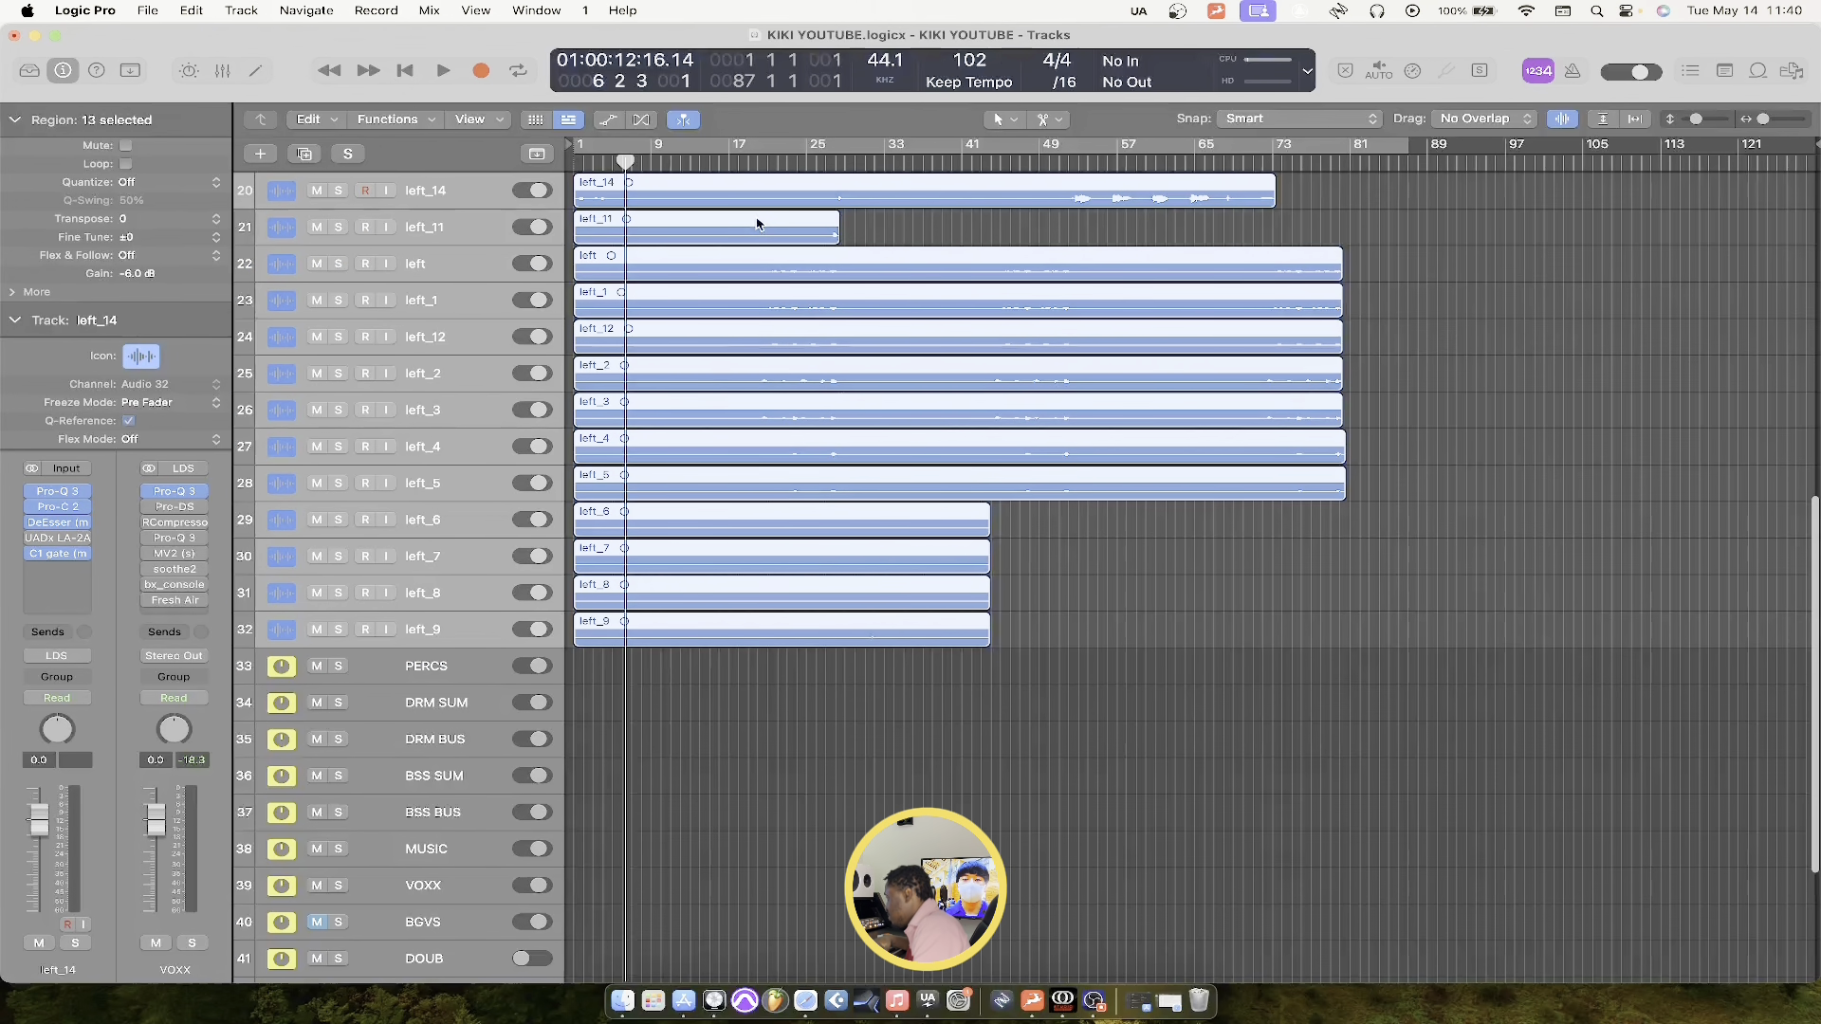
Play the song from bar 4 and switch on the Pro-DS of the VOXX bus
key(space)
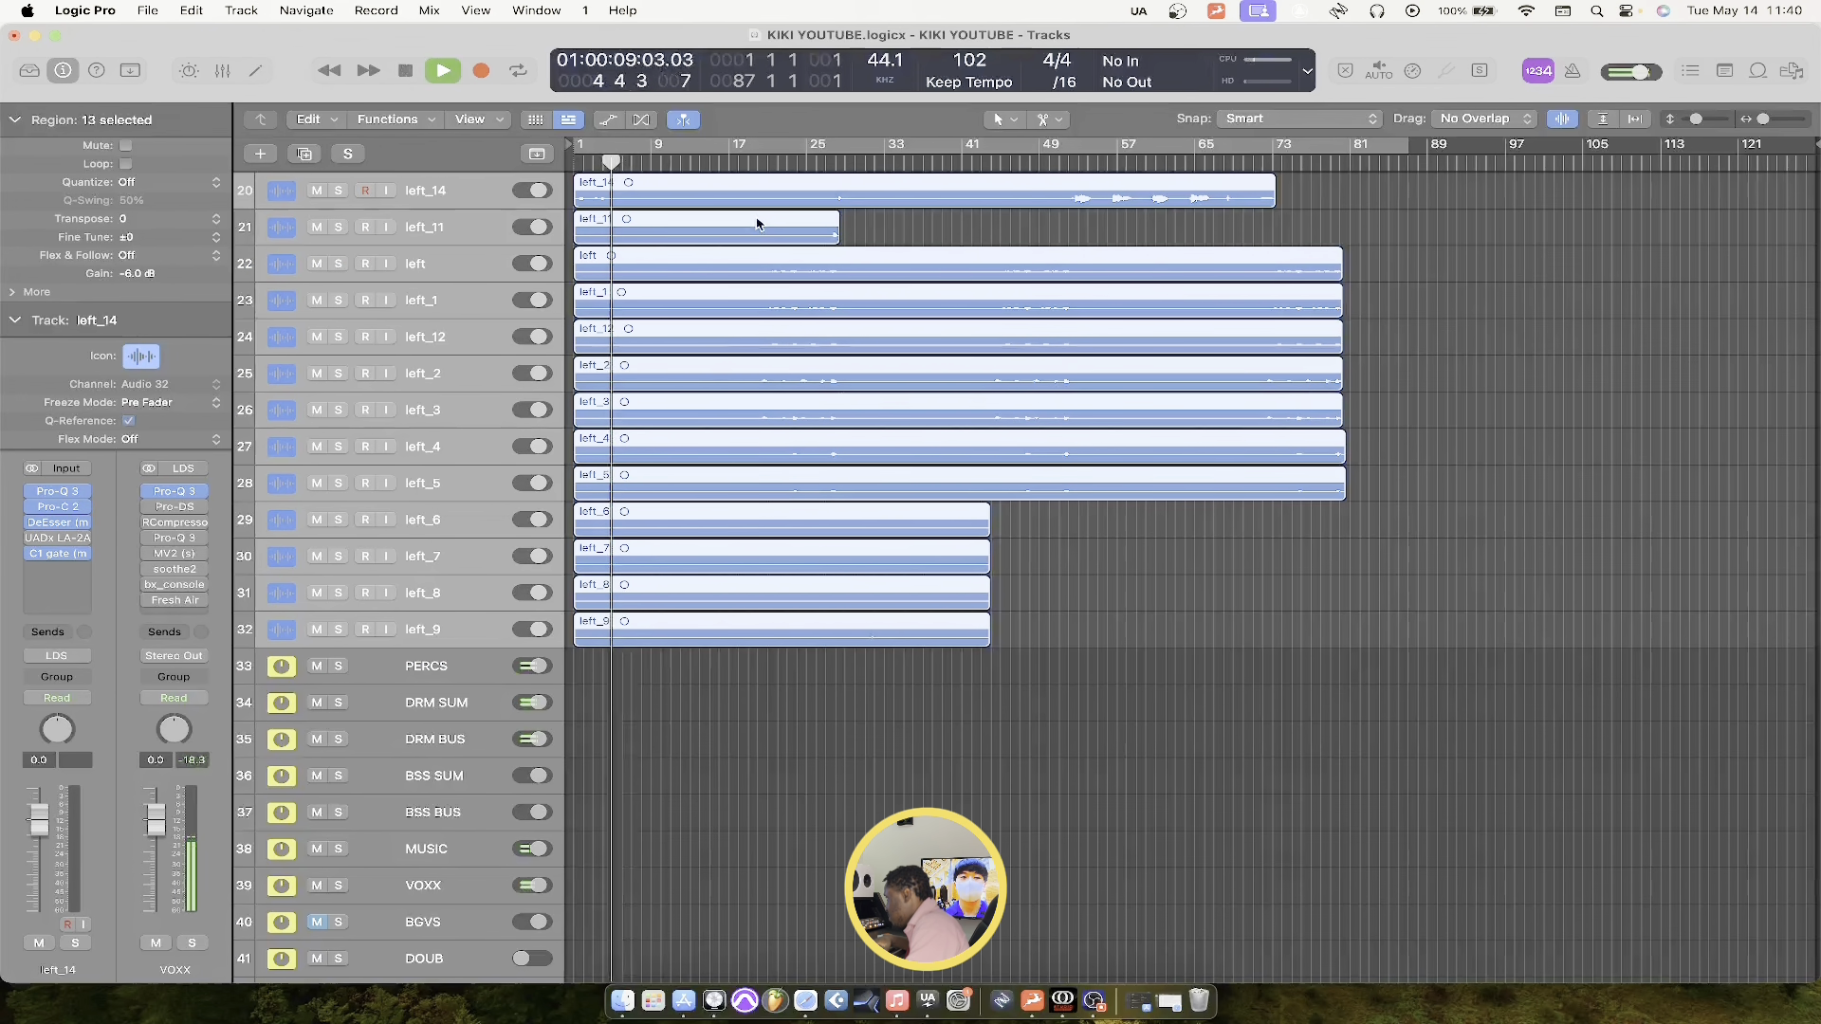
key(x)
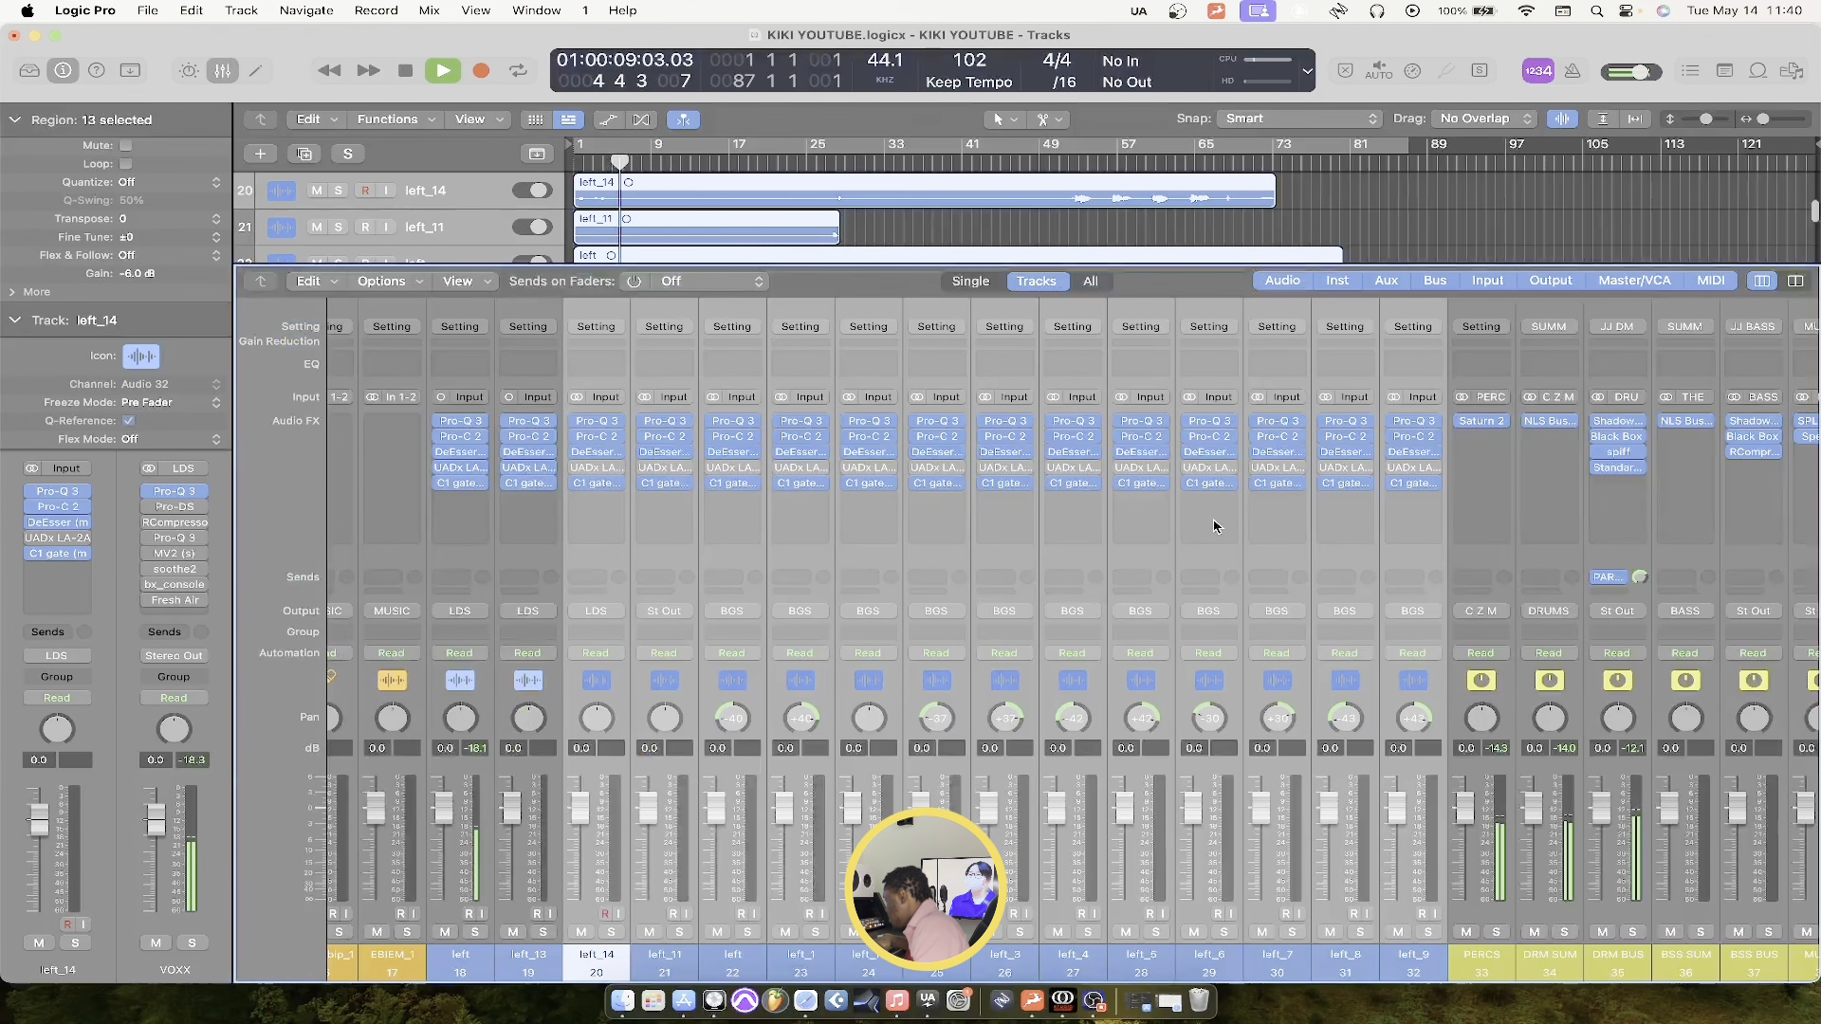
scroll(1300, 512, right, 10)
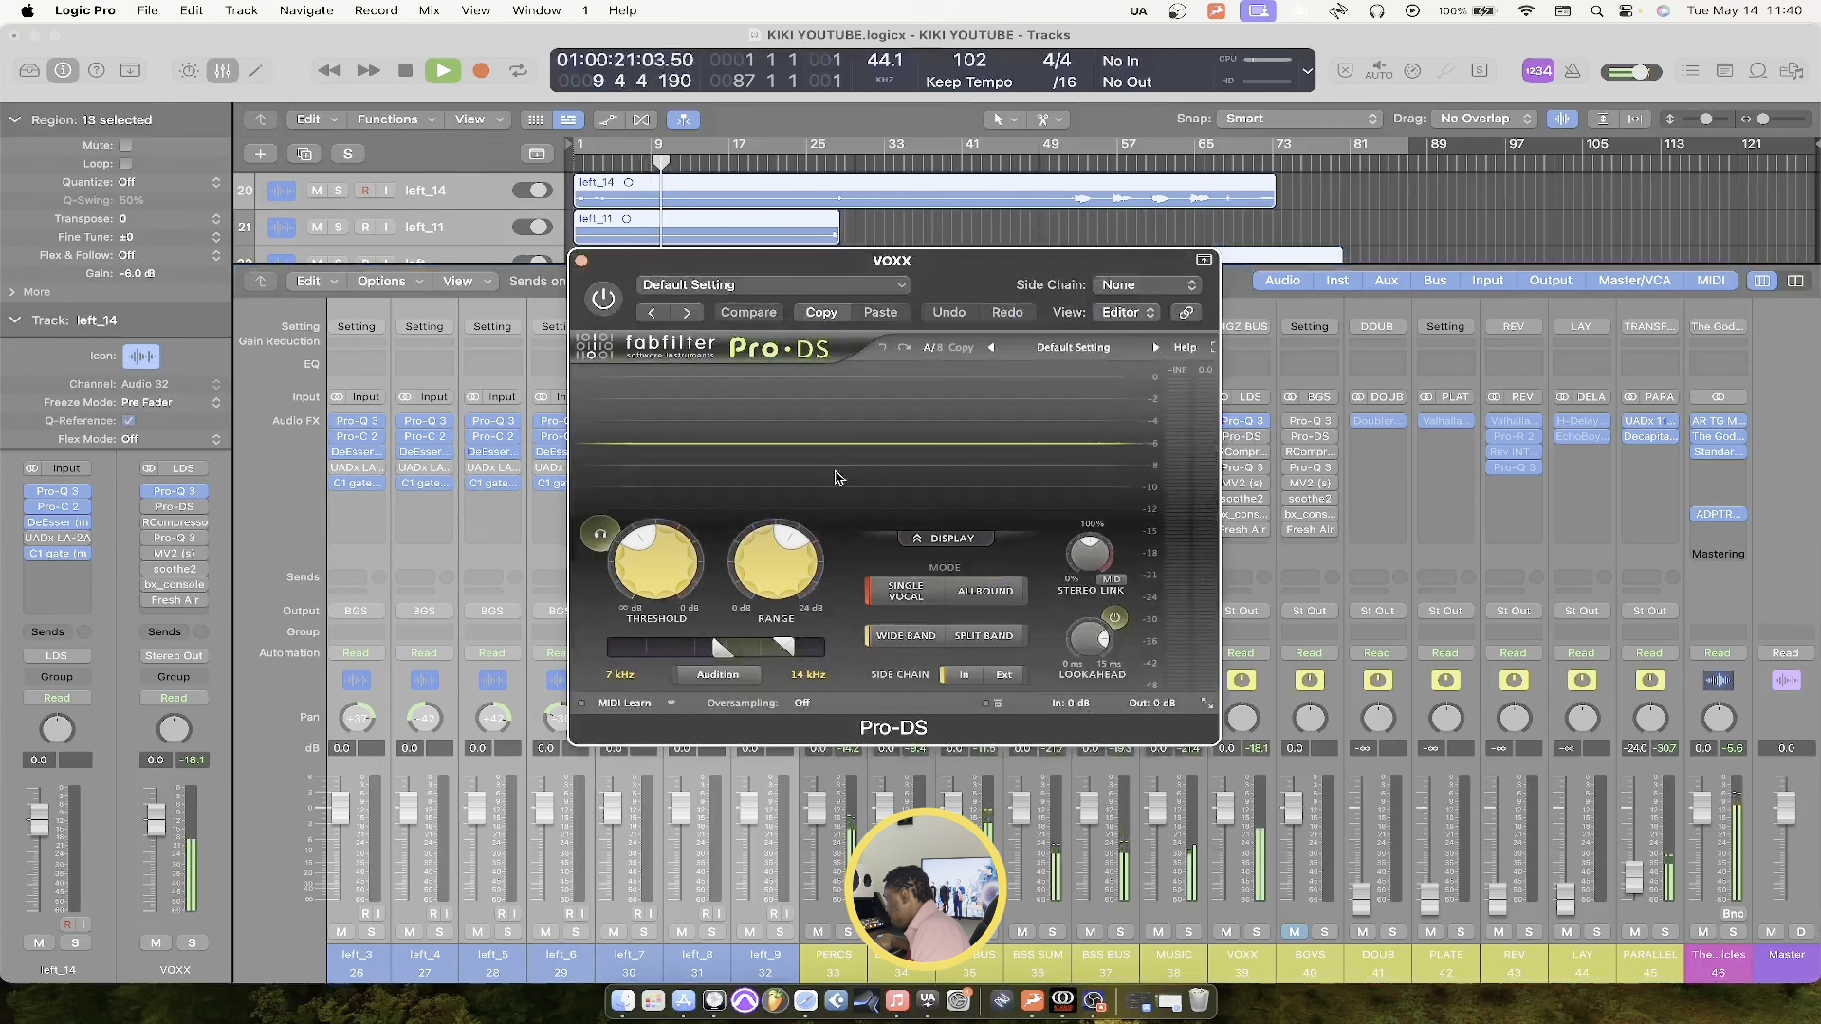
click(602, 296)
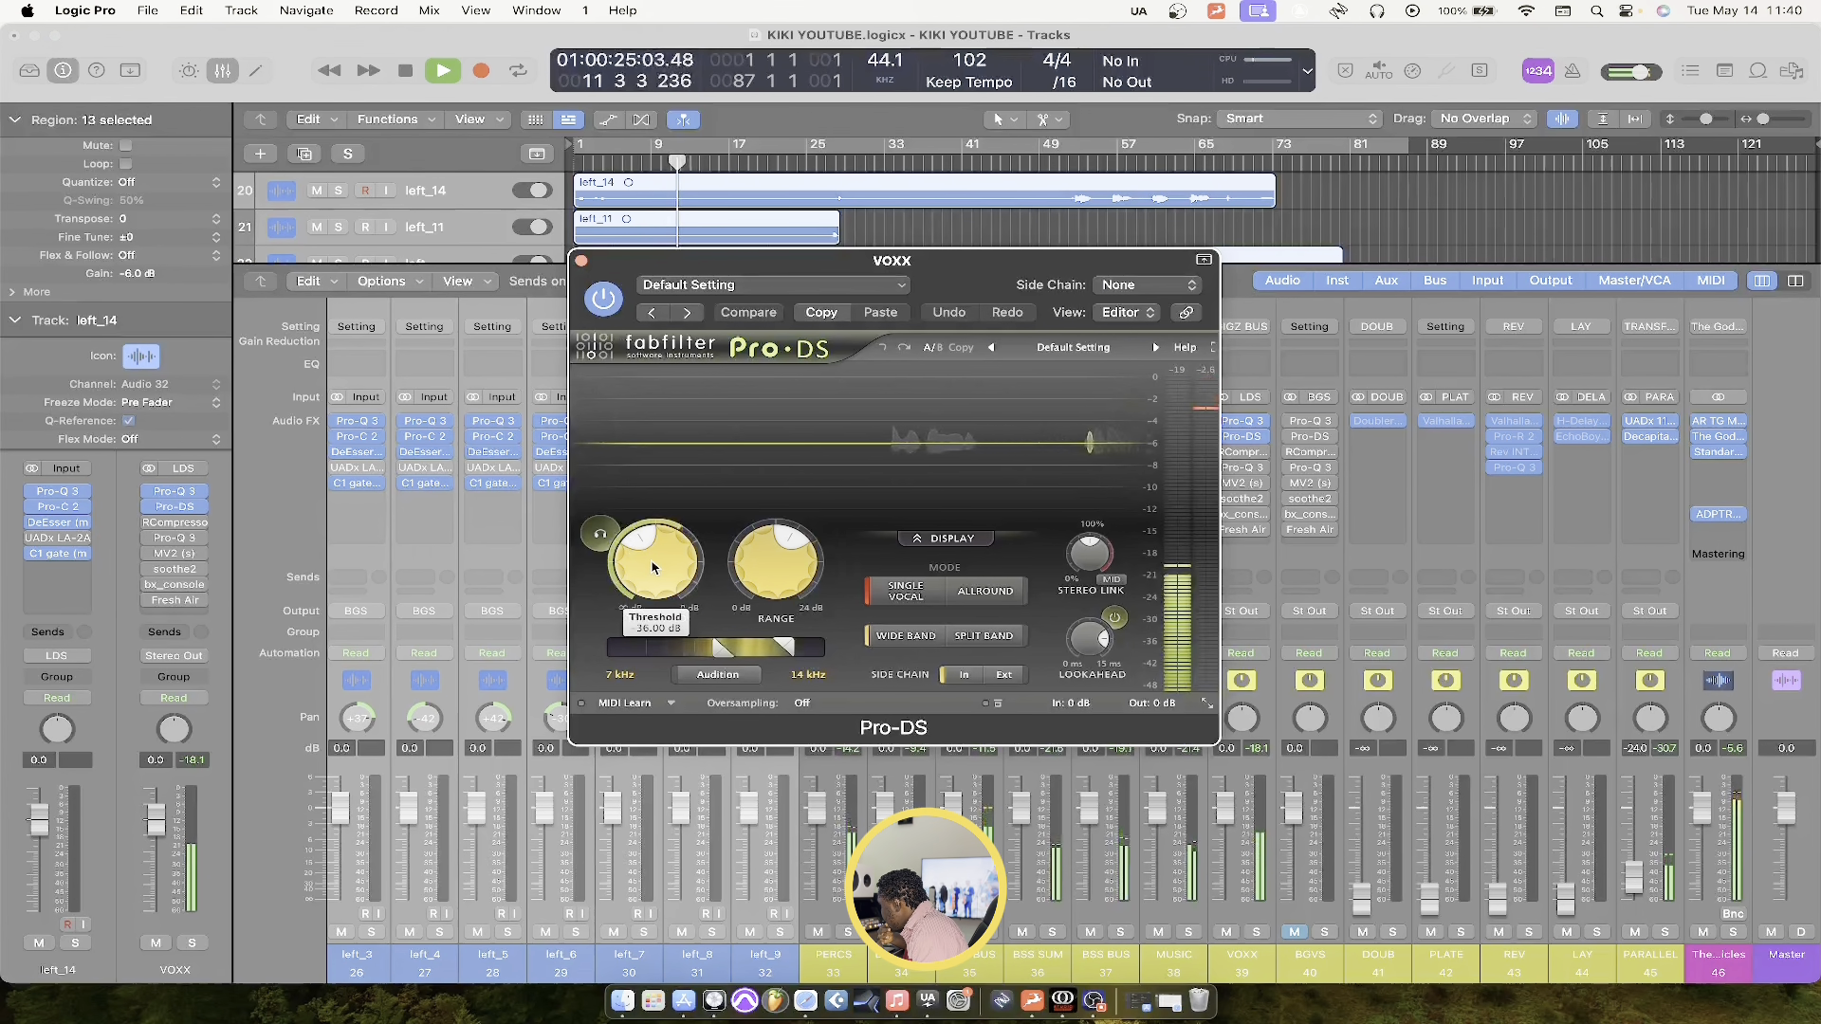
Solo the VOXX bus and set the Pro-DS threshold to -34 dB
mouse_move(653, 569)
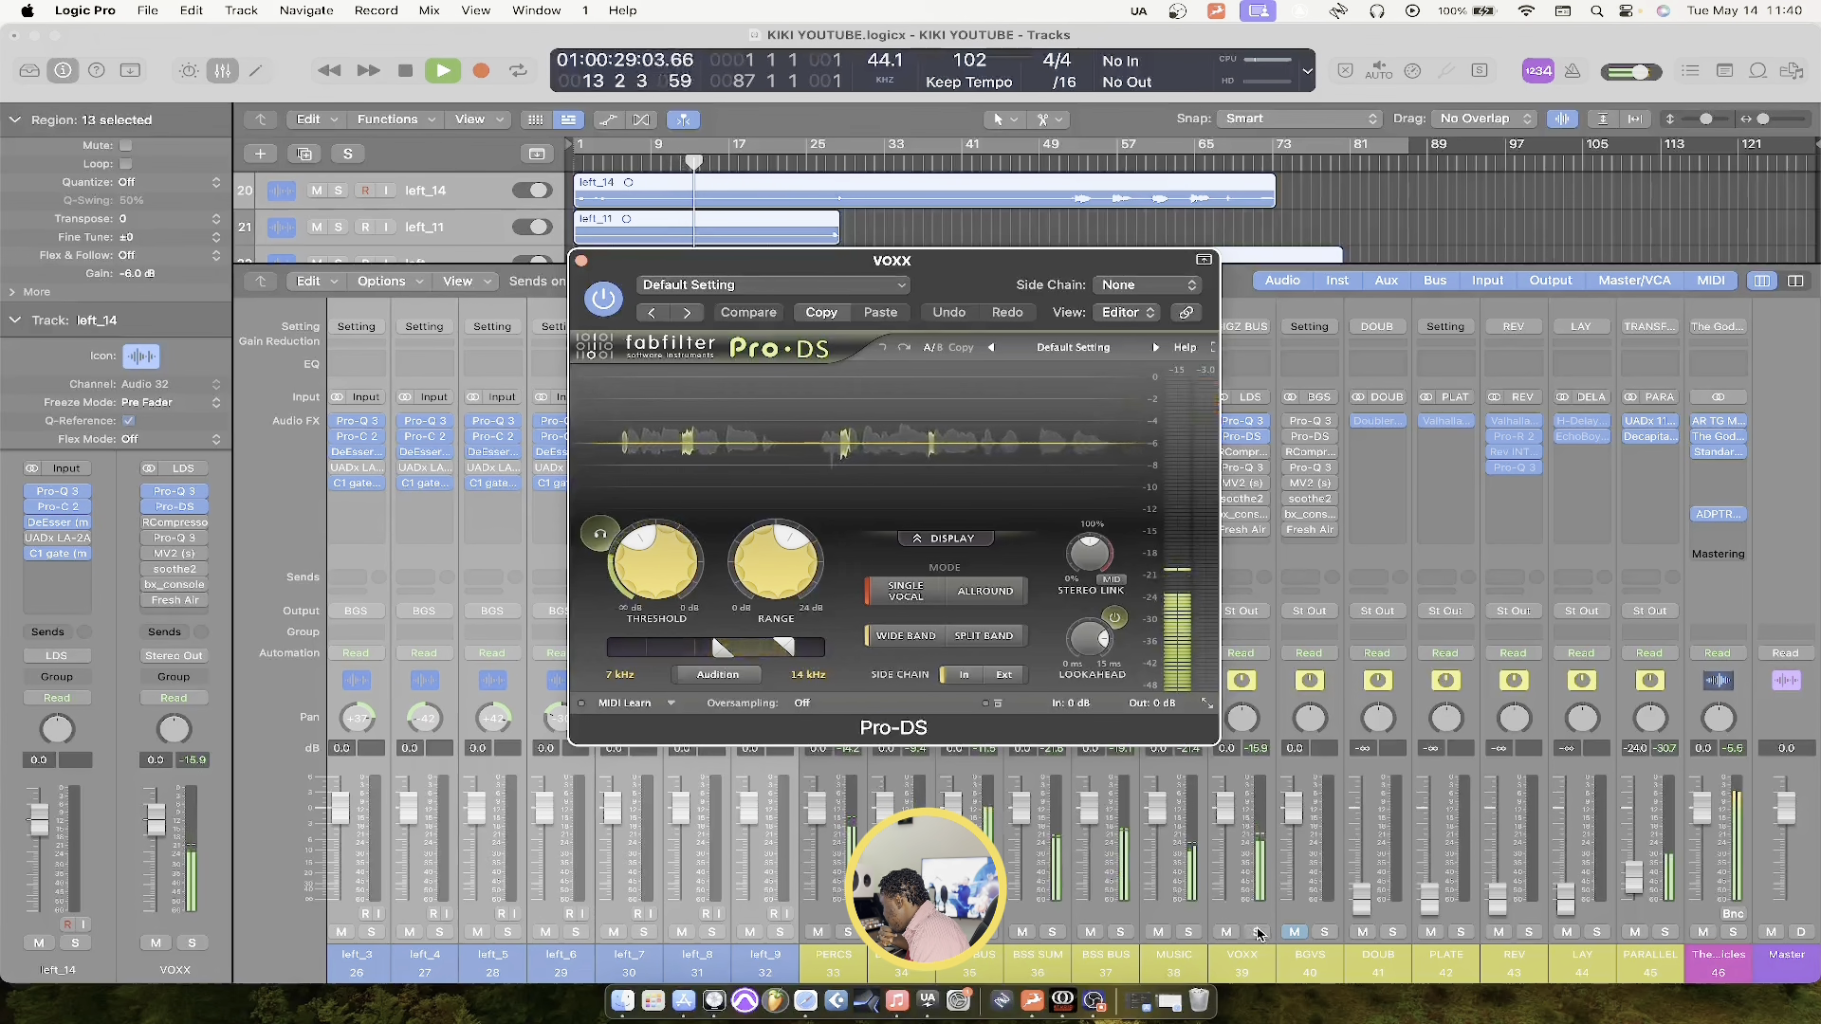
click(1256, 932)
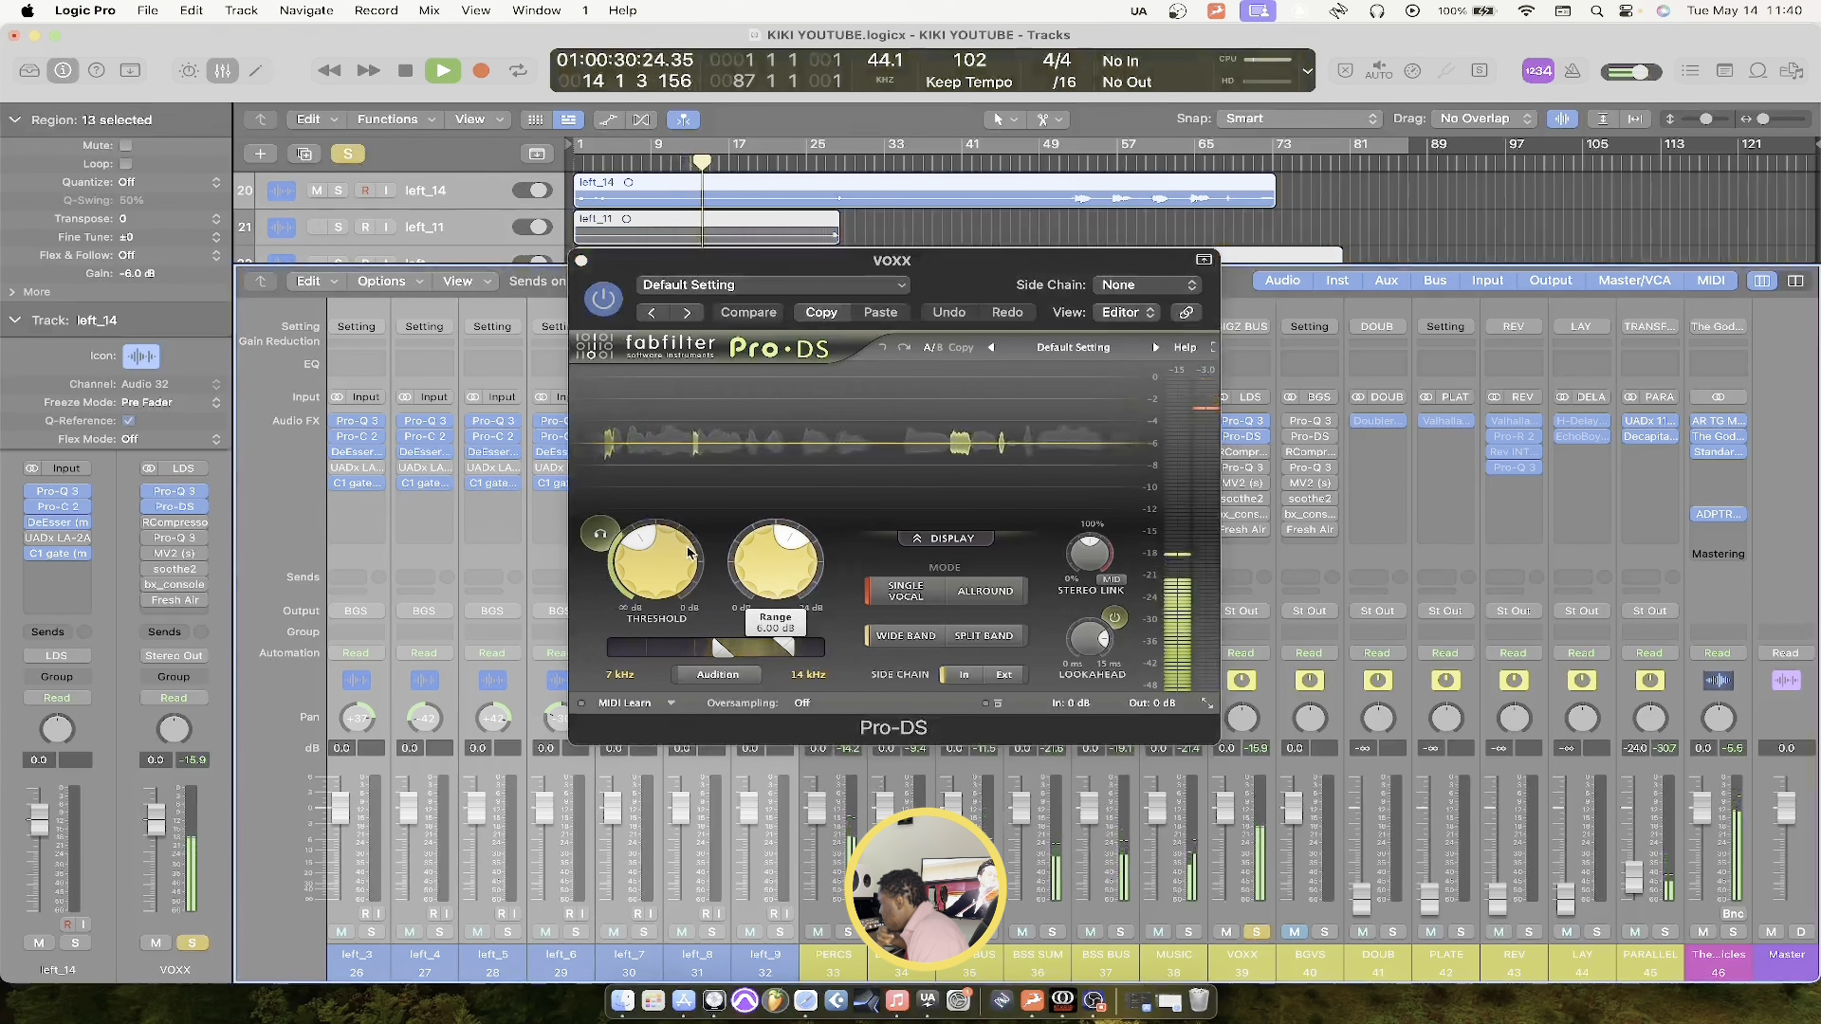
click(666, 561)
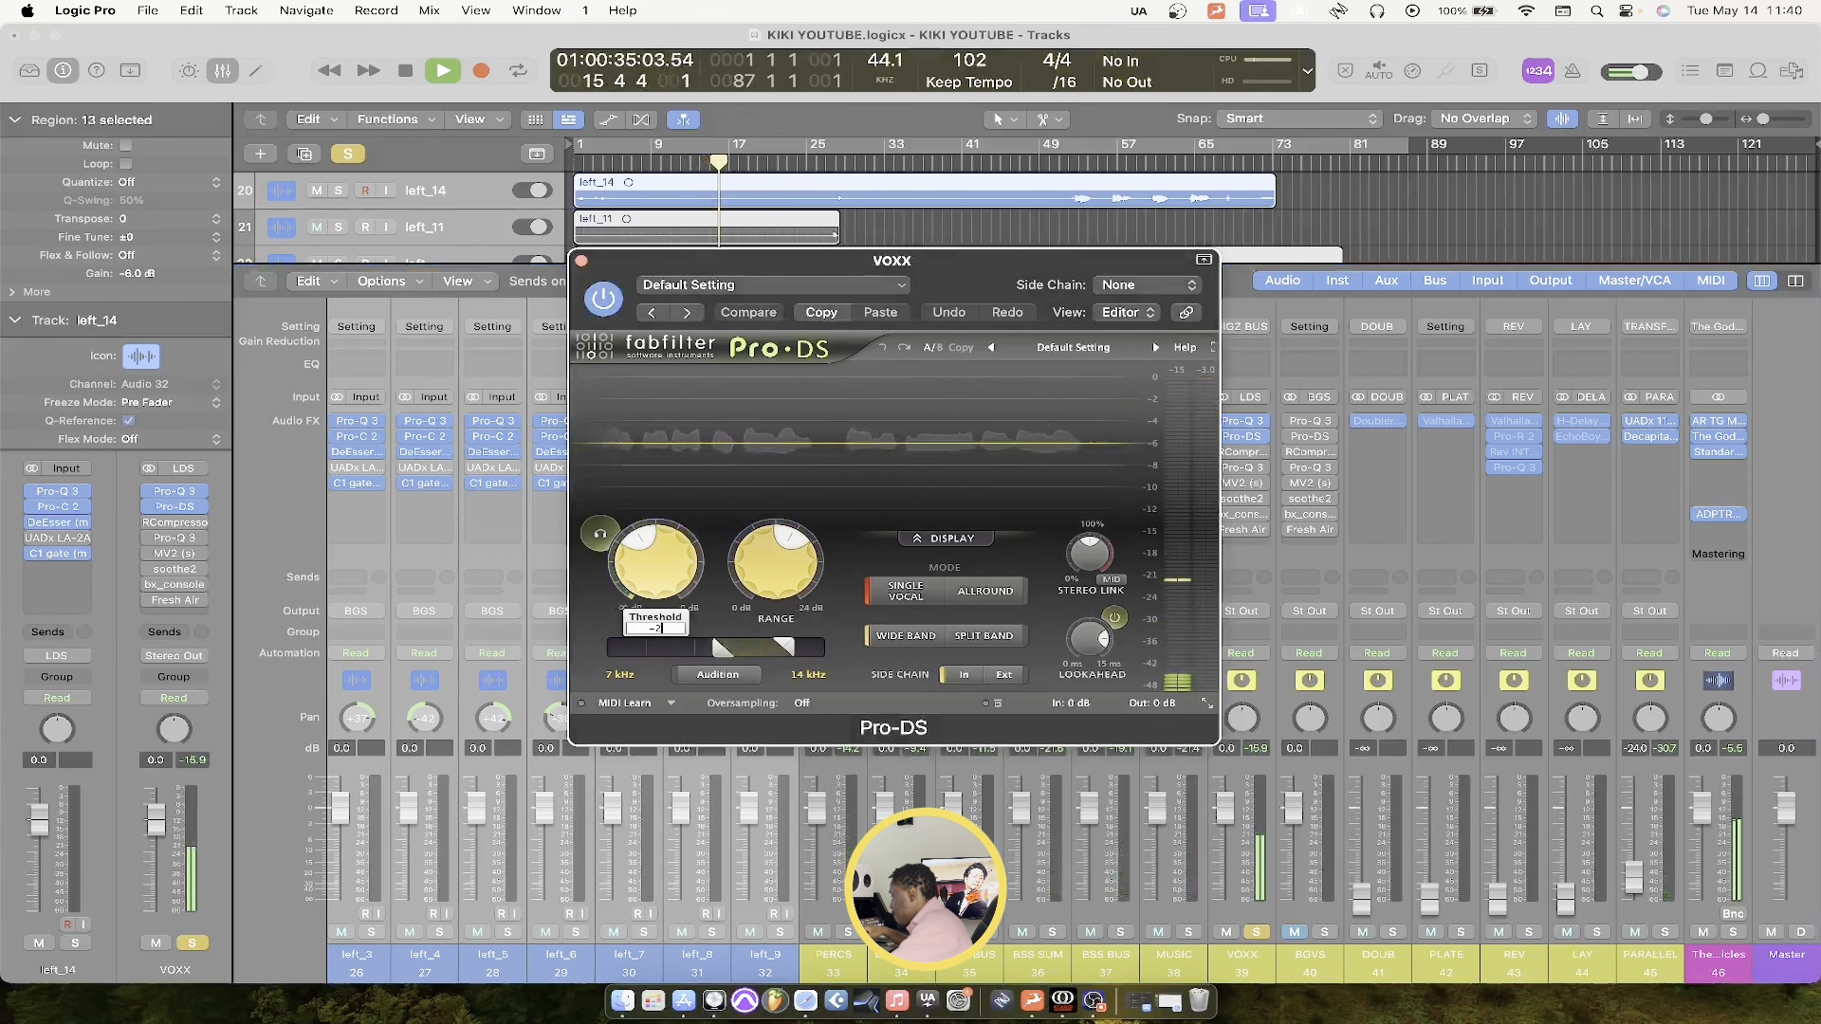
text(-34)
key(Return)
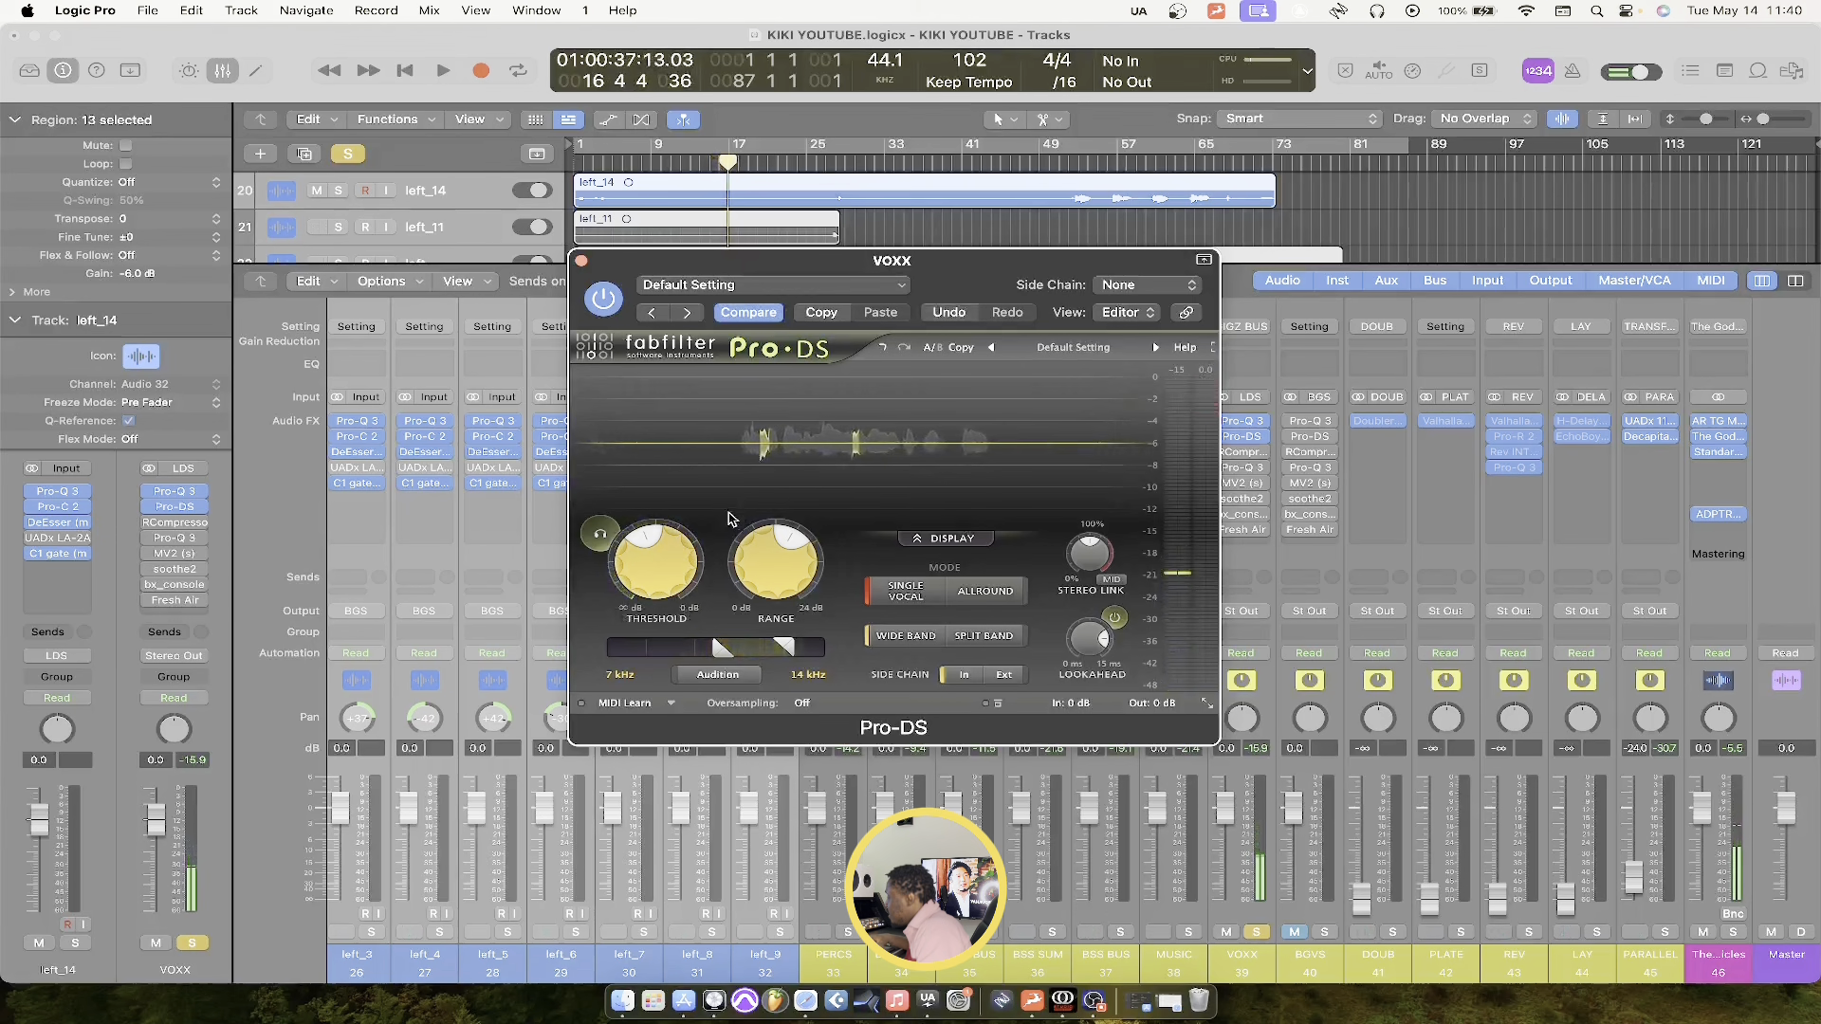
Set the Pro-DS threshold to -32 dB and play the soloed lead vocal from bar 4
mouse_move(669, 543)
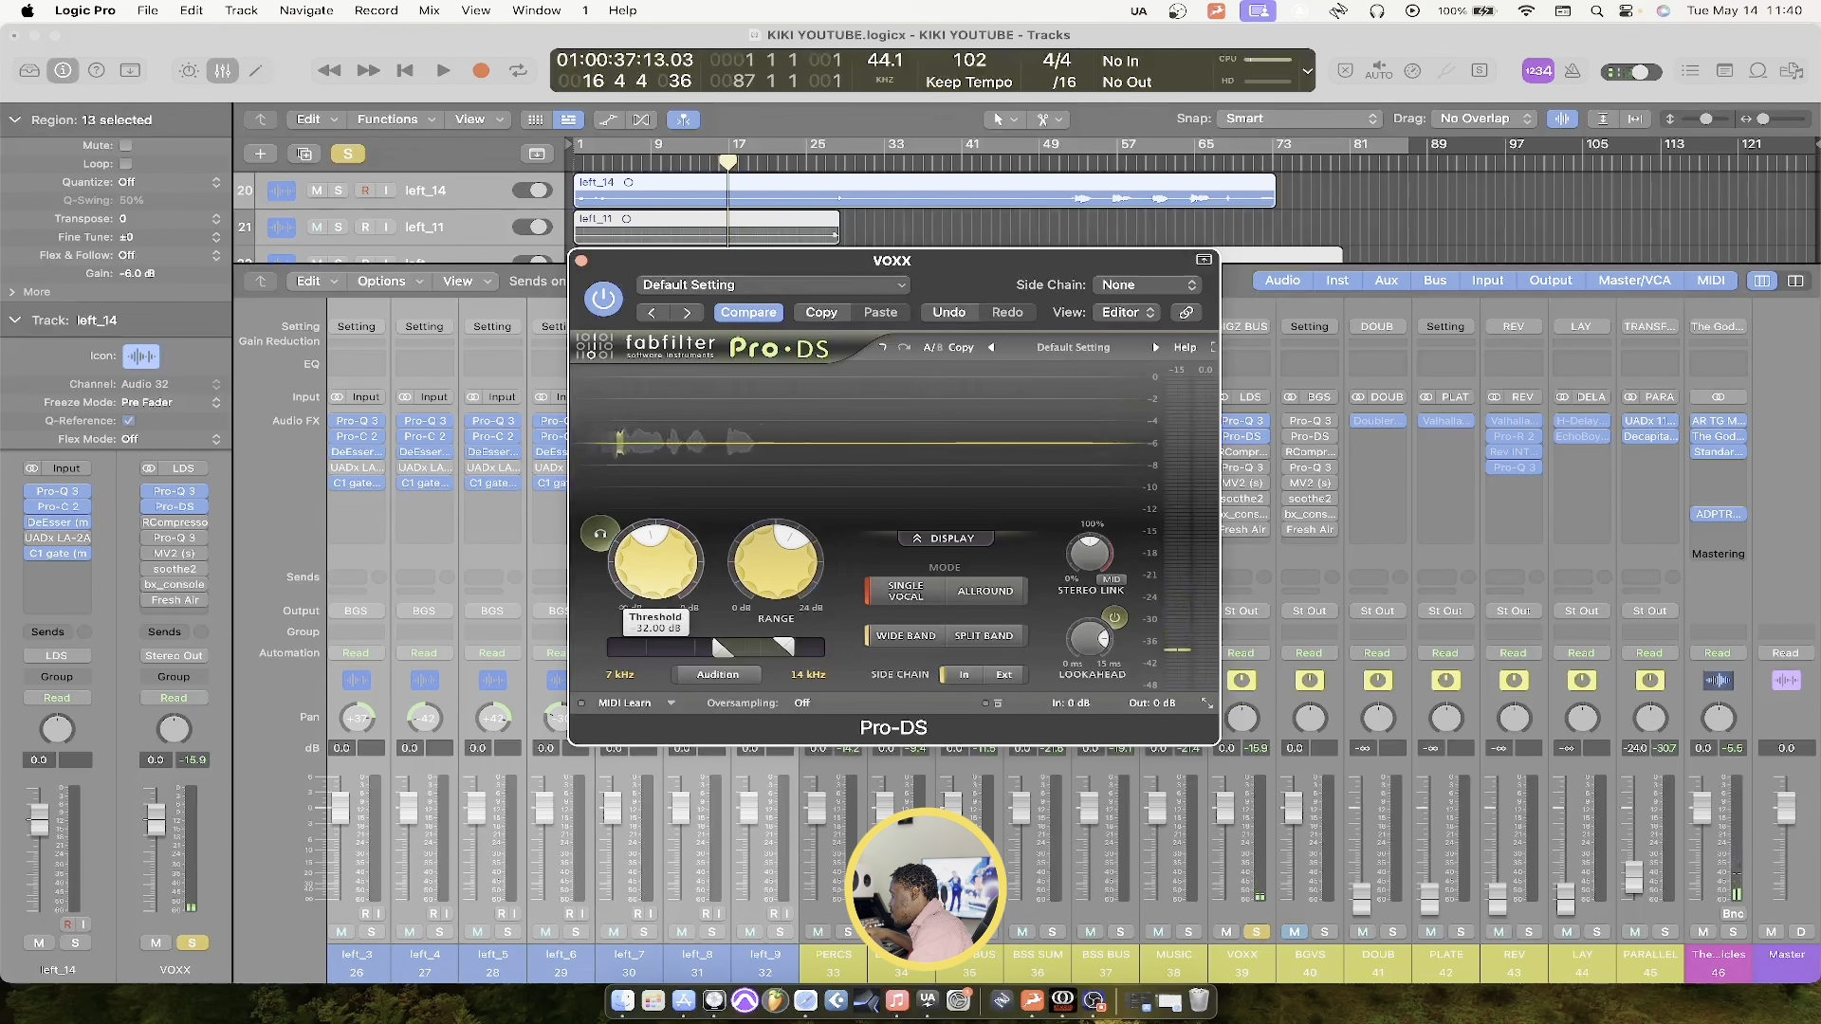
key(space)
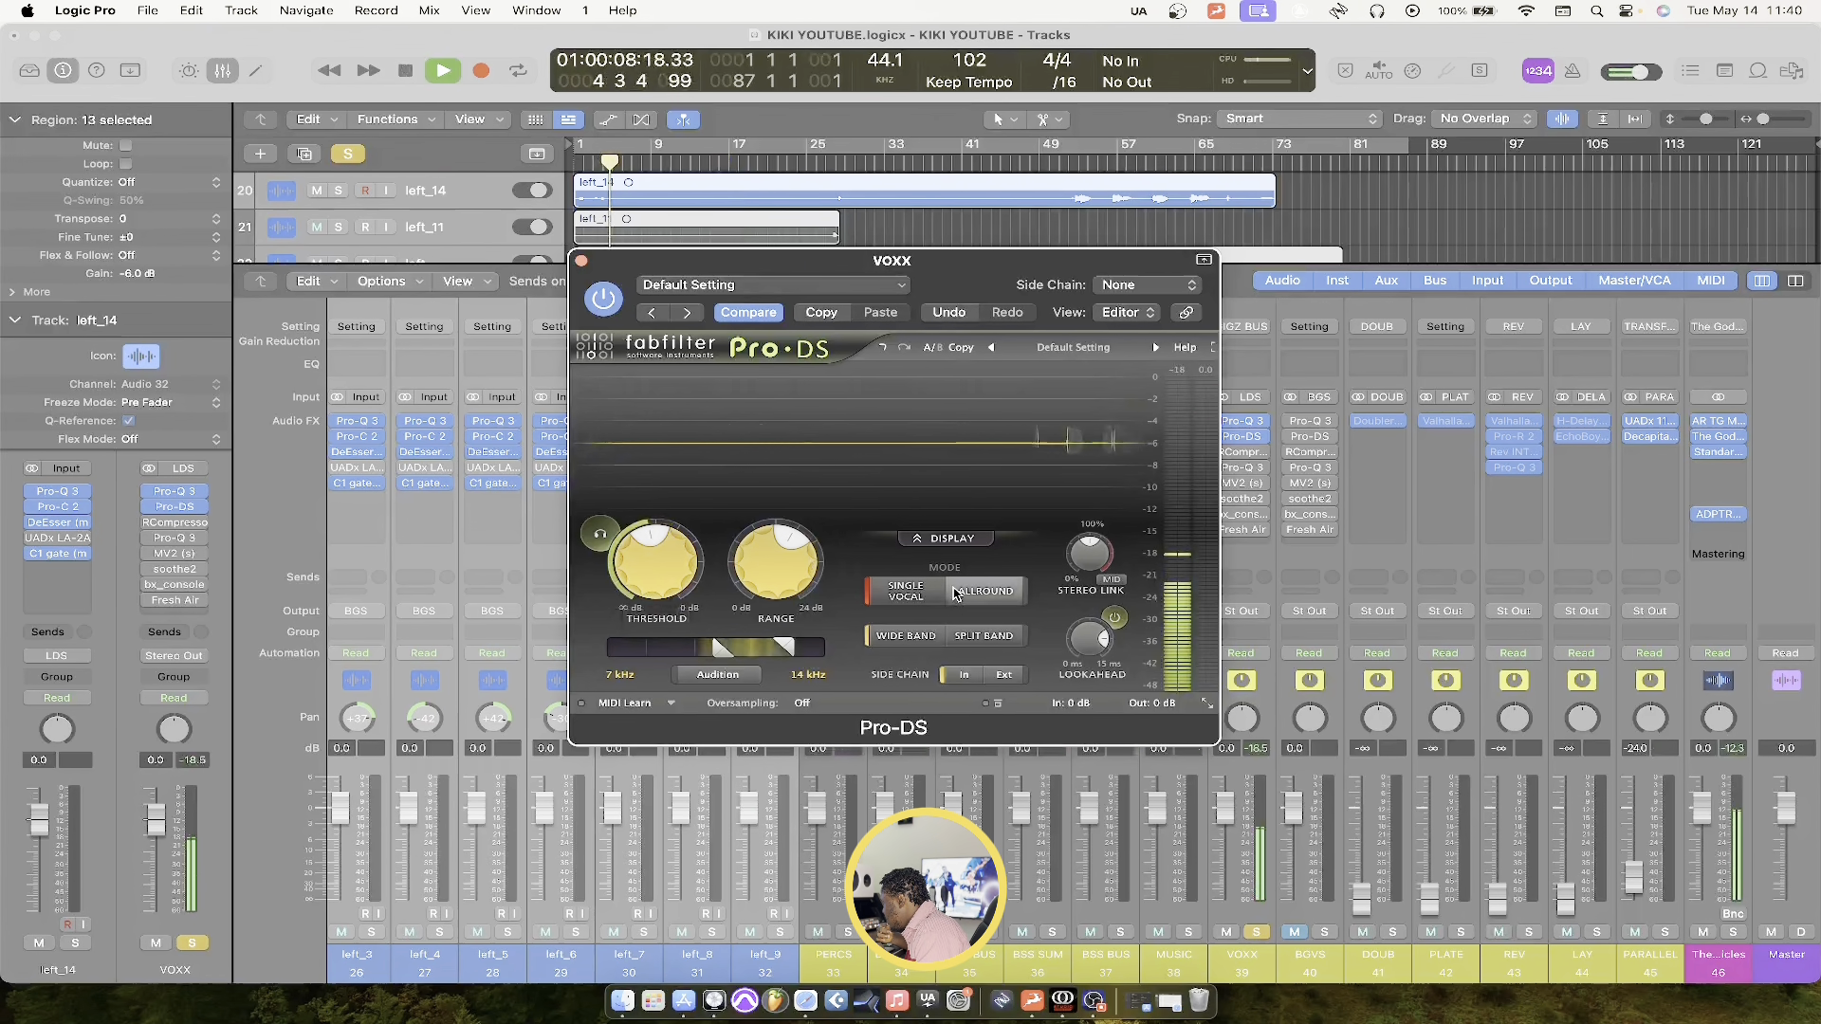
mouse_move(956, 593)
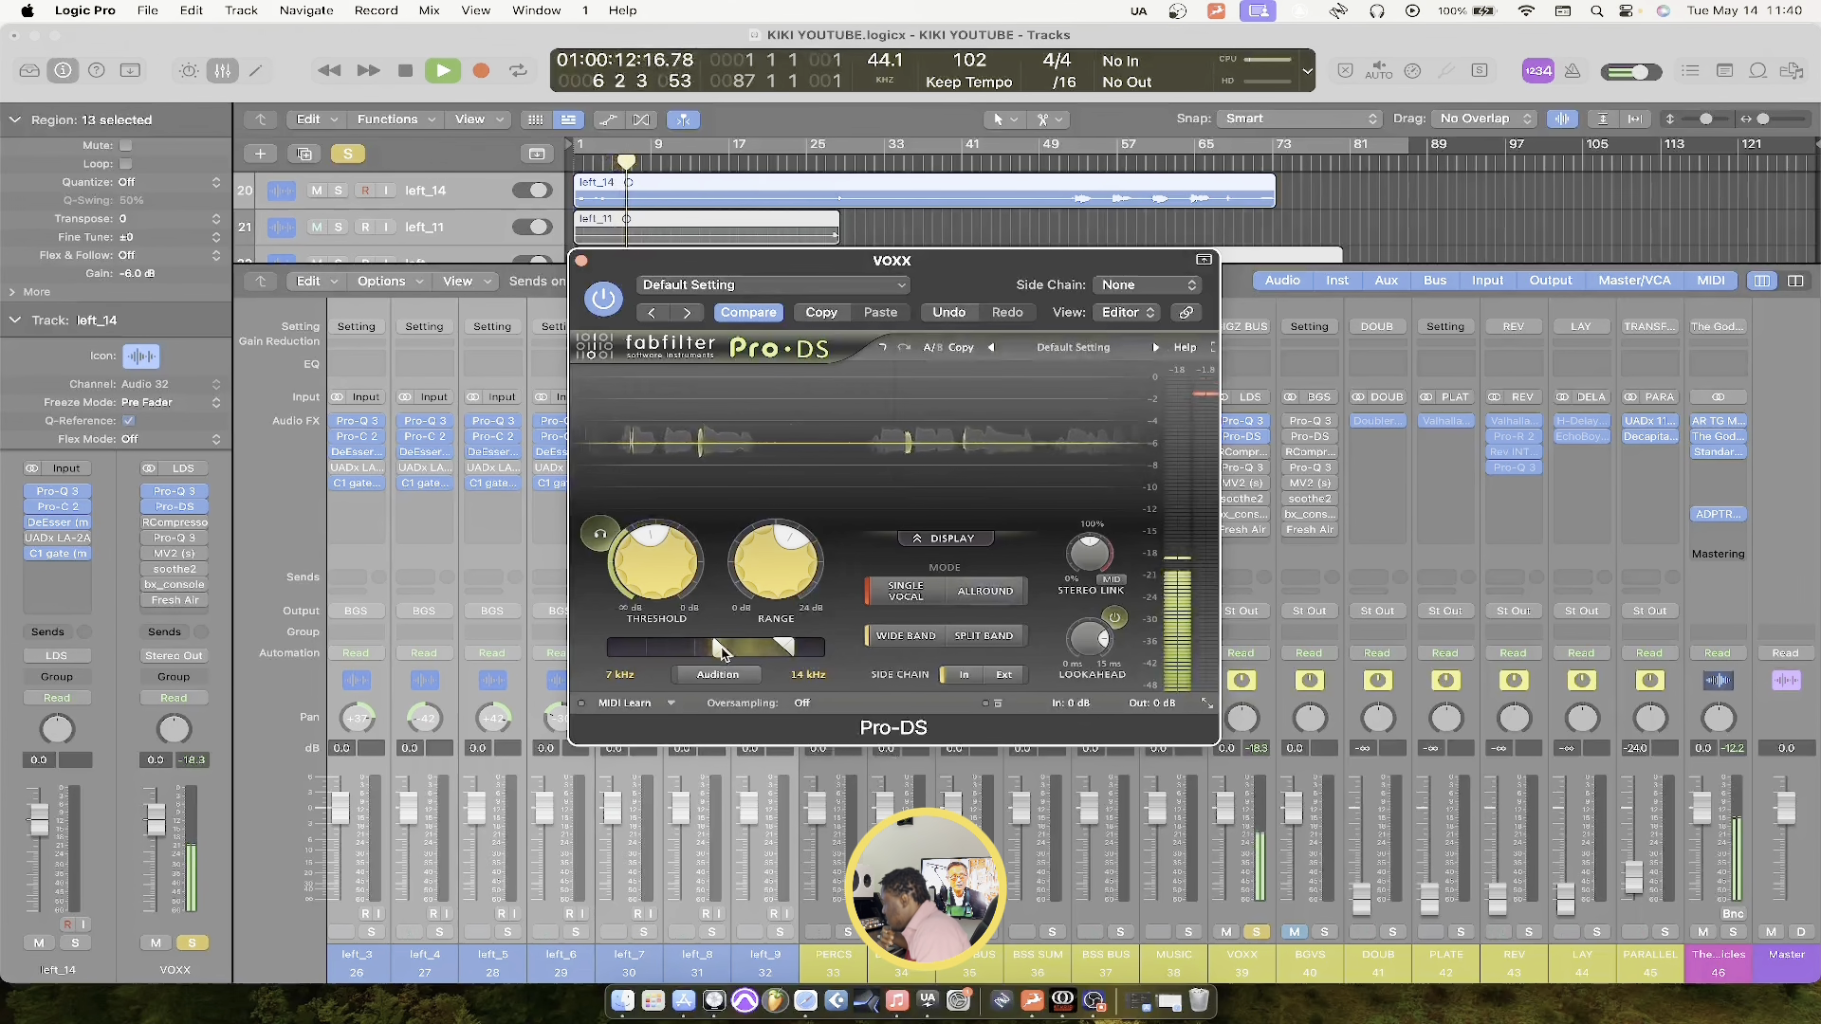
Lower the Pro-DS detection band's low limit to 5.757 kHz and stop playback
drag(725, 651, 711, 654)
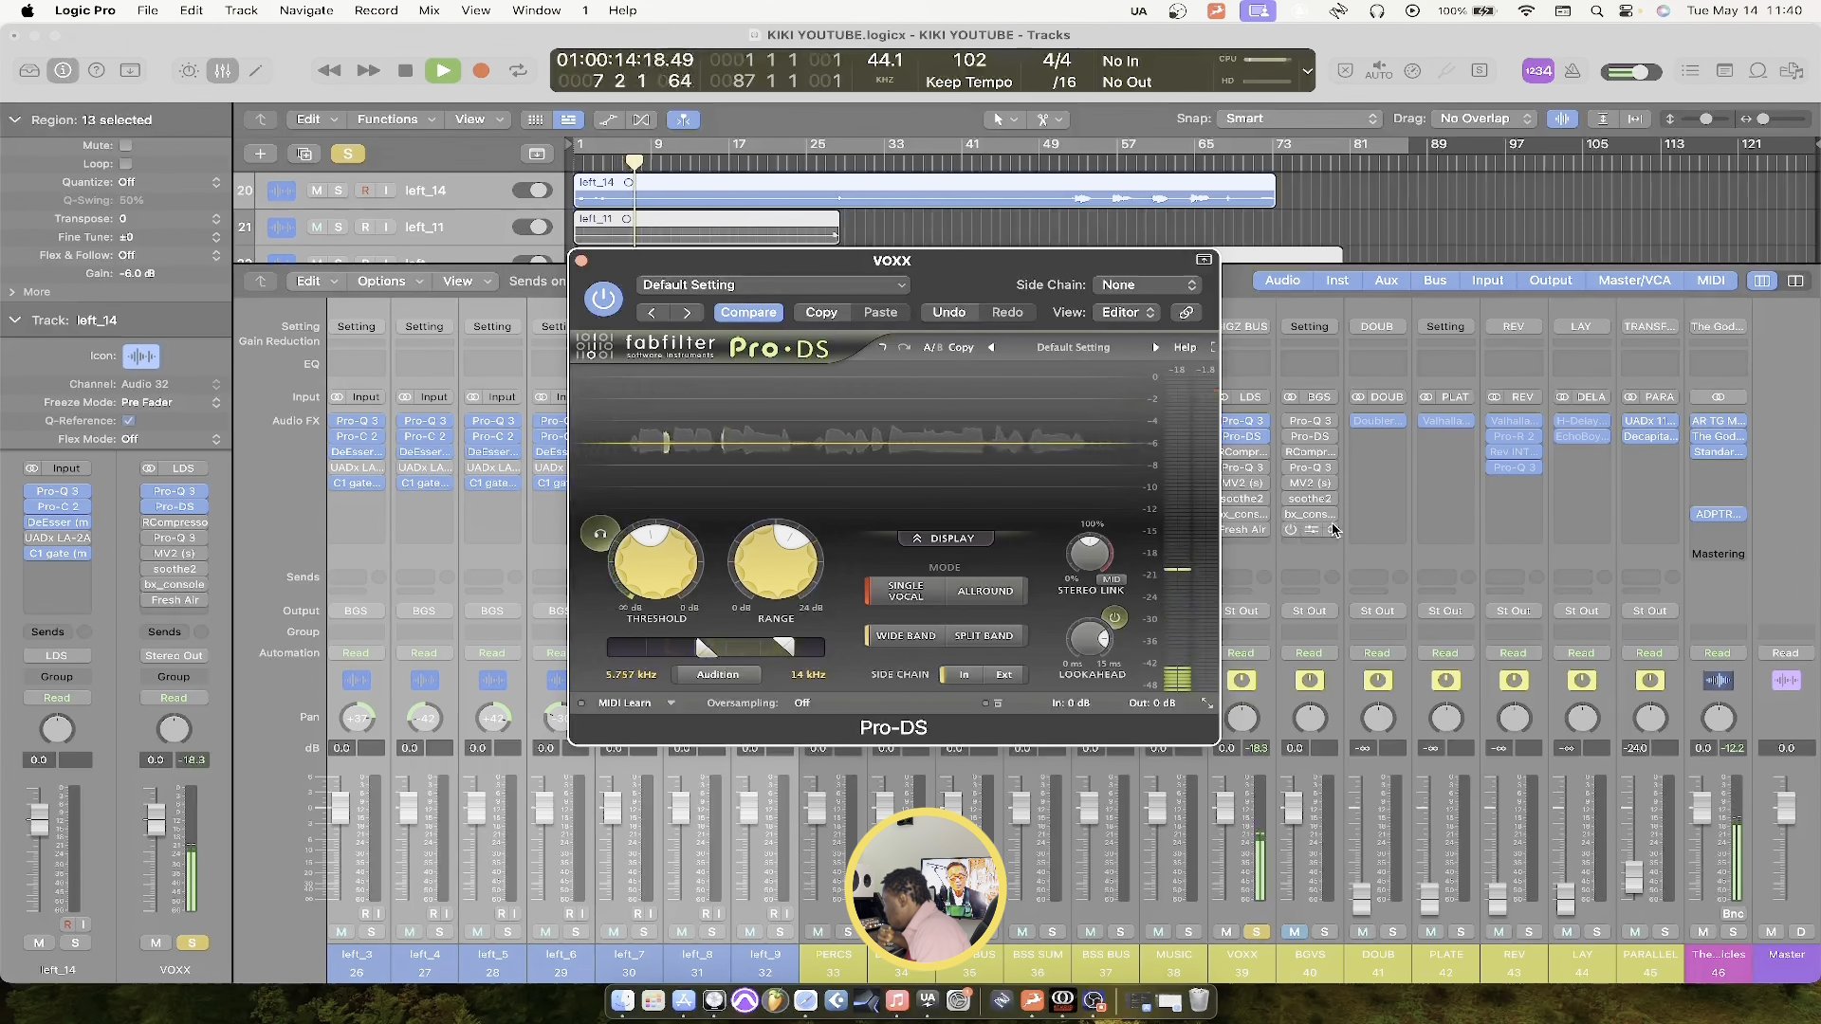
drag(917, 269, 751, 269)
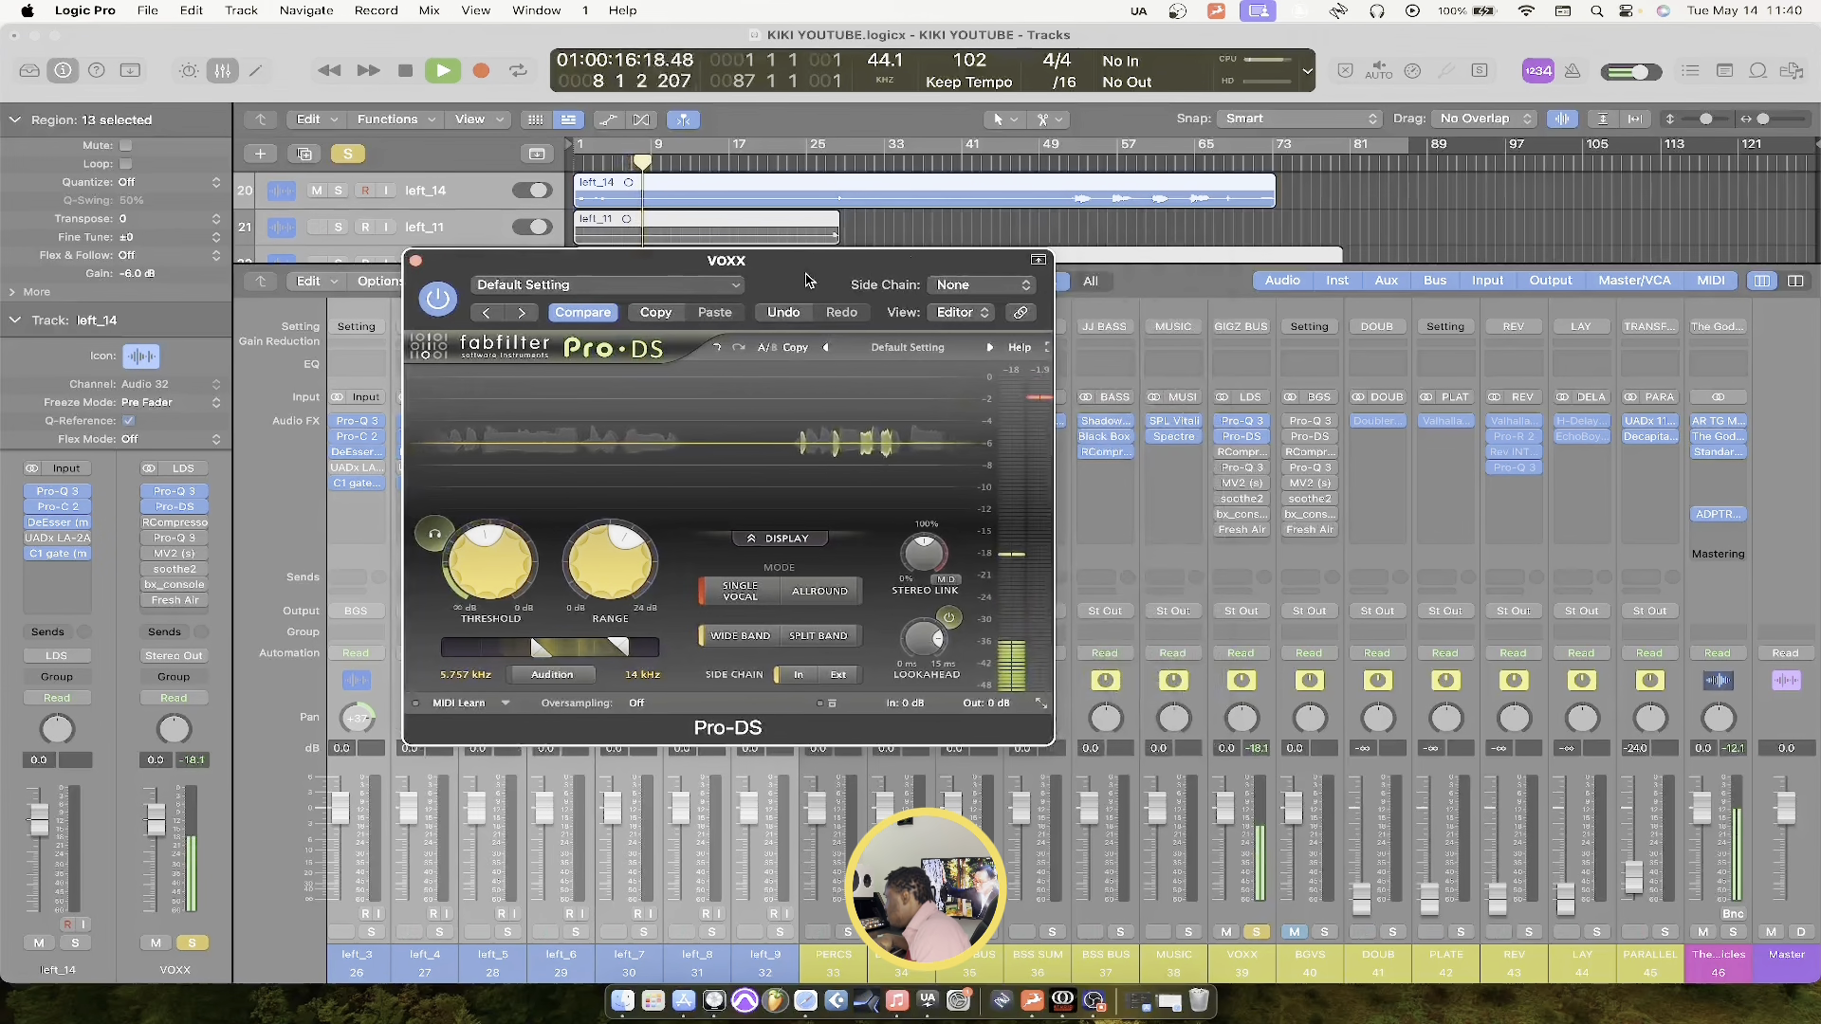
key(space)
Switch on the VOXX bus's RCompressor and set its threshold to -20.6 during playback
click(1244, 454)
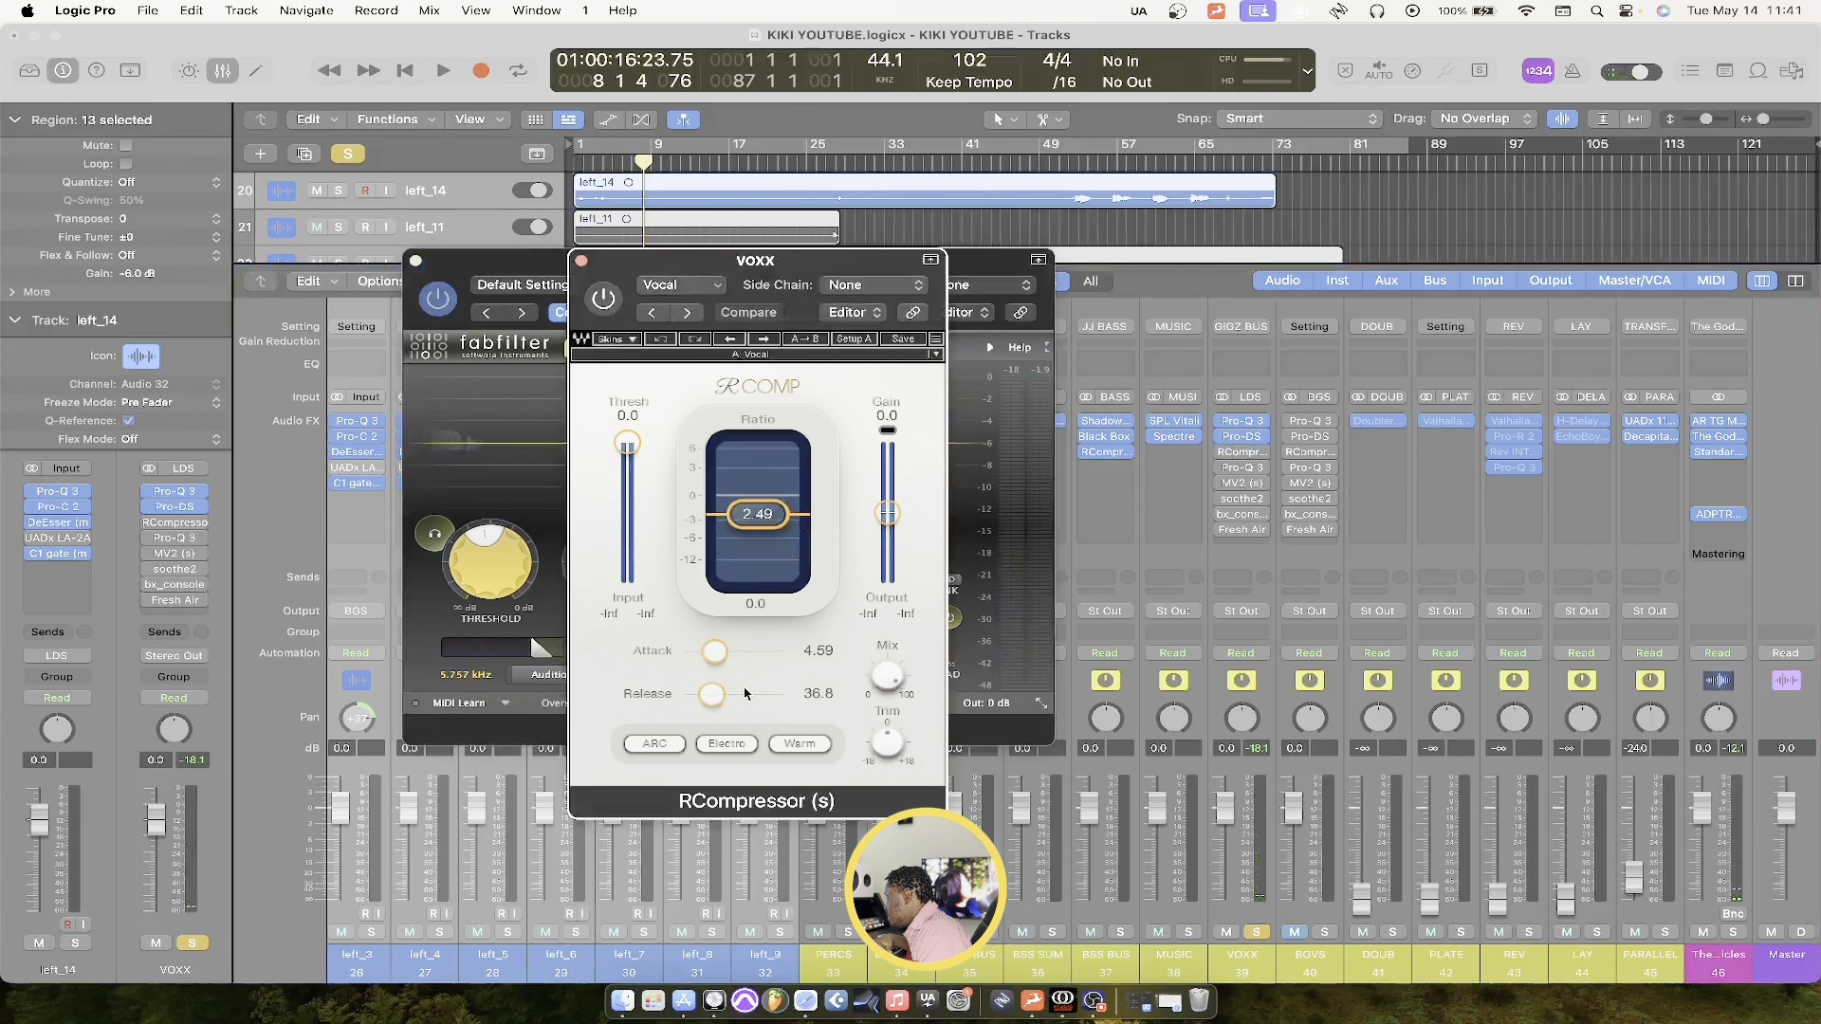
key(space)
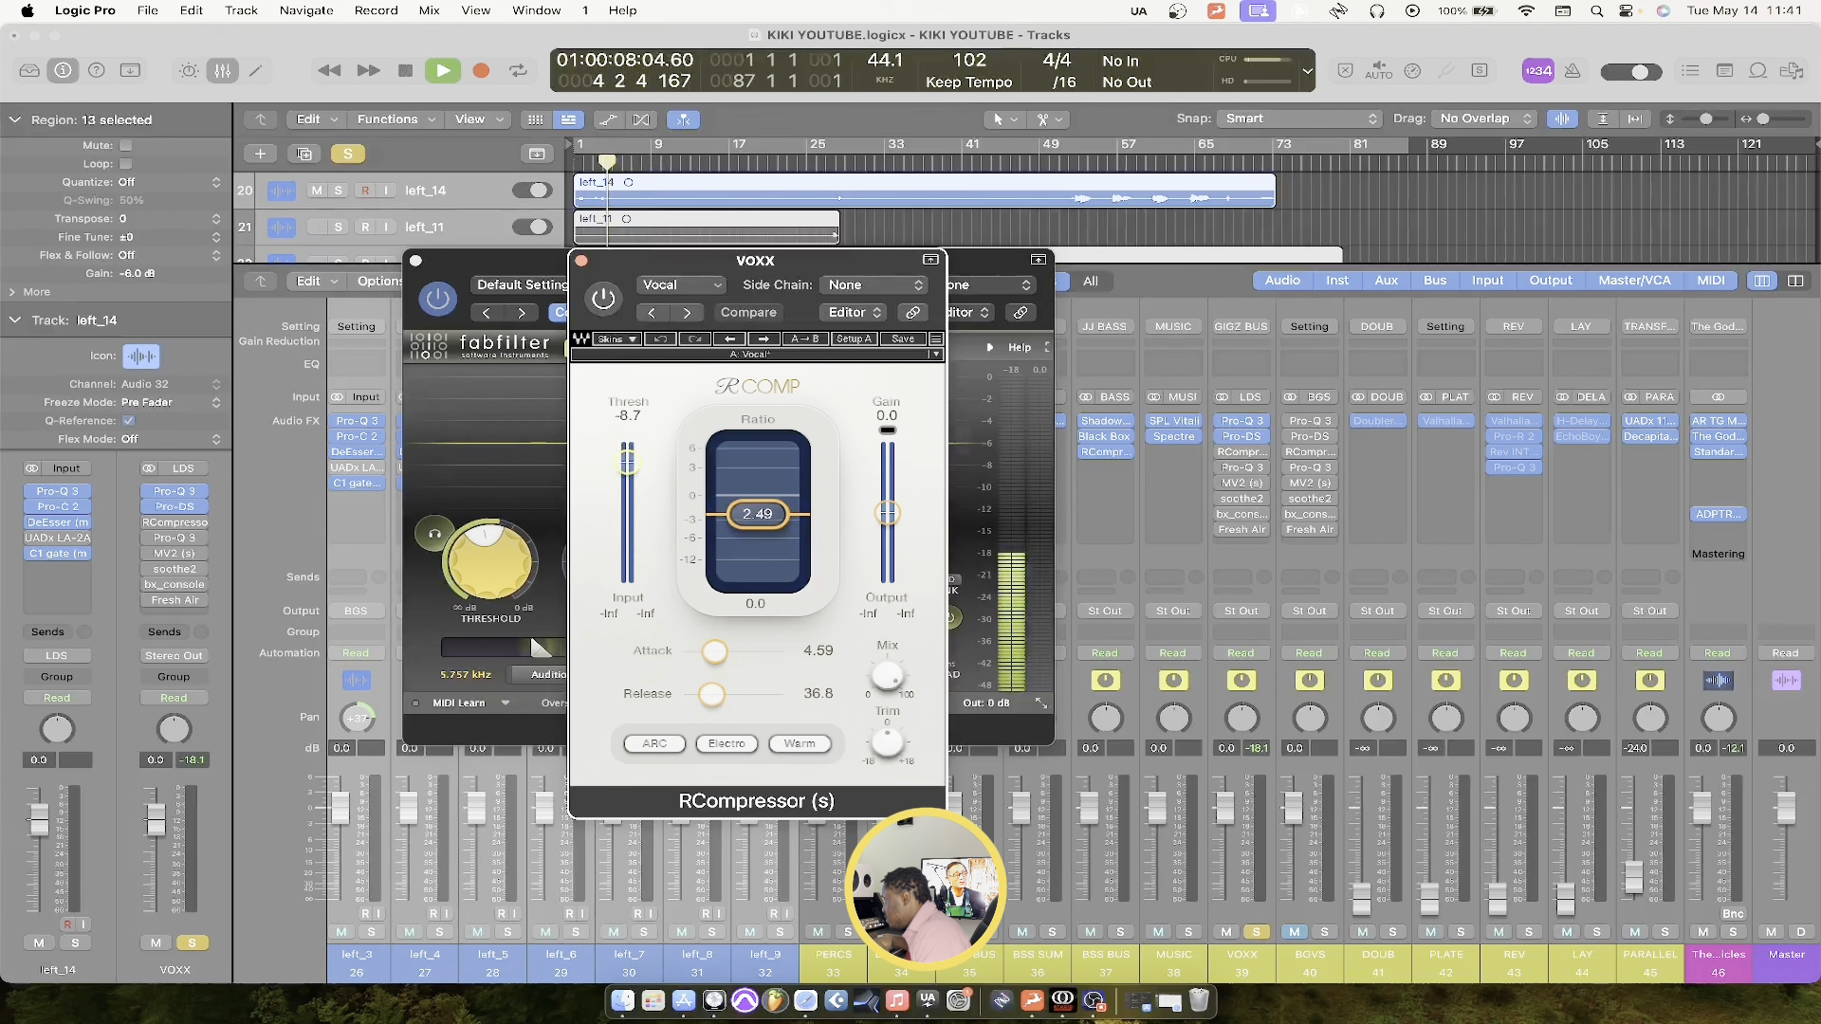
drag(629, 452, 630, 495)
click(605, 297)
key(space)
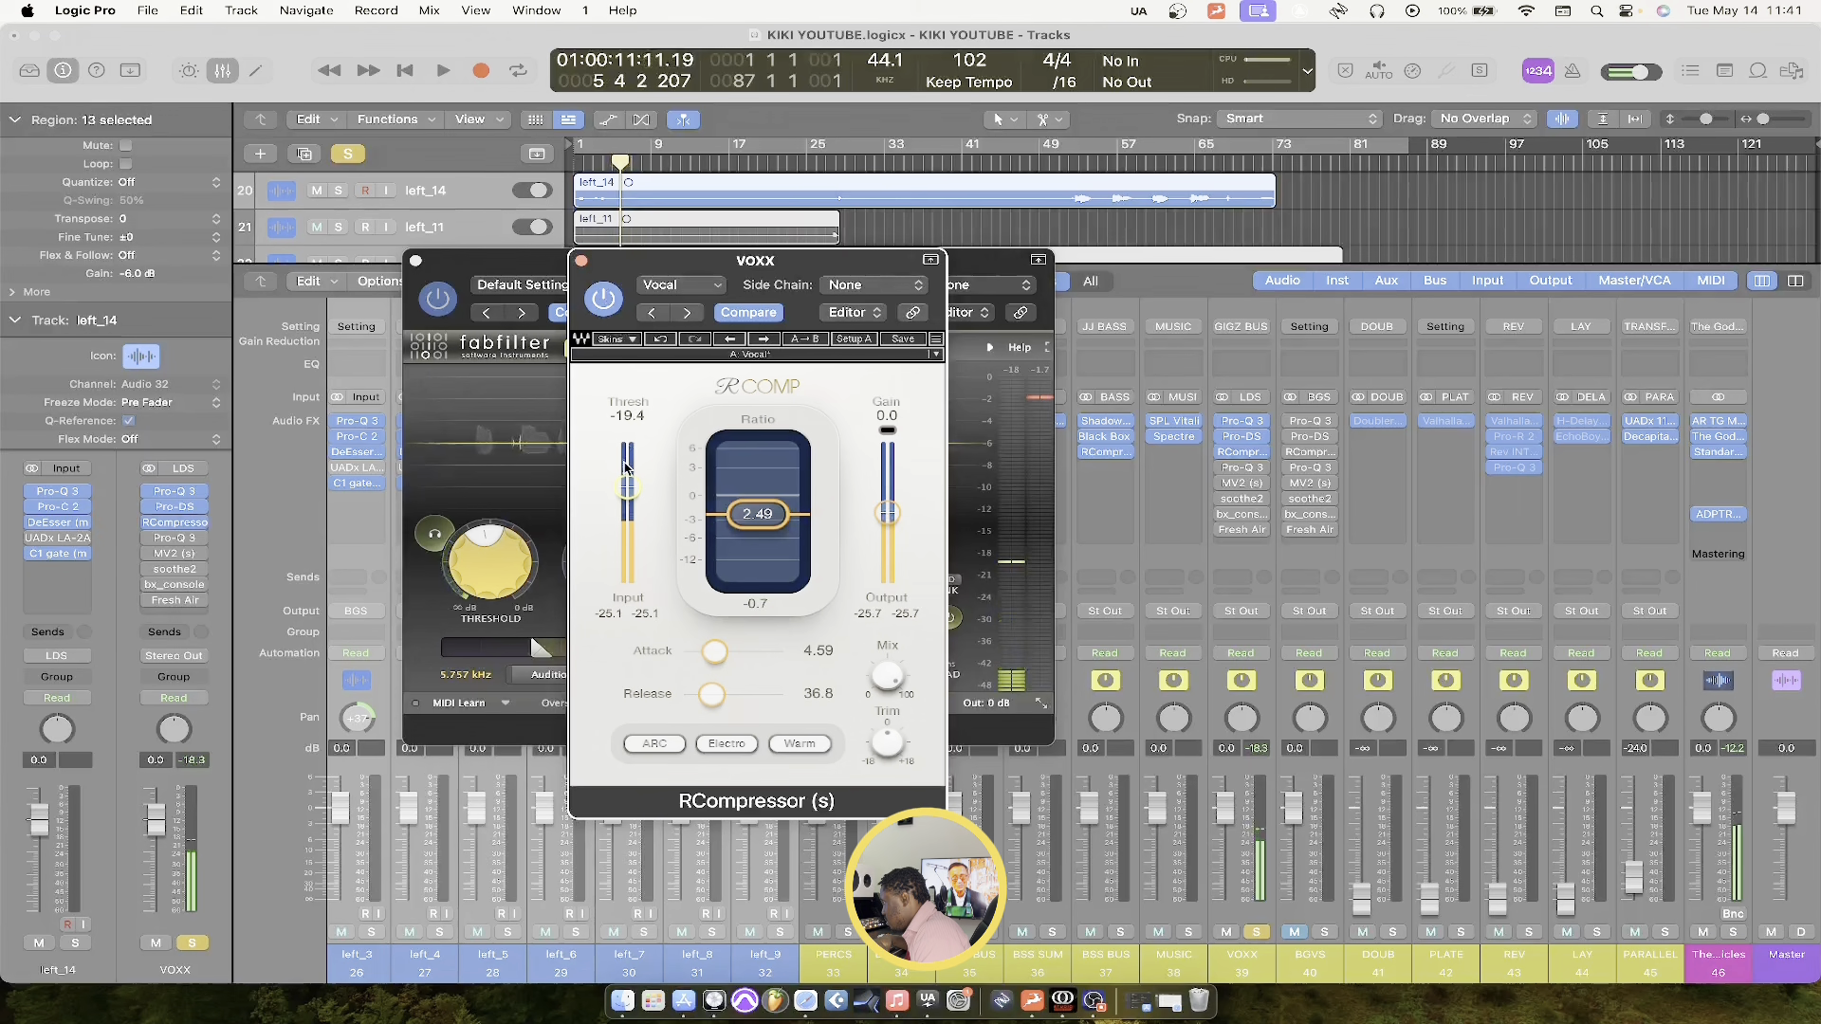
key(space)
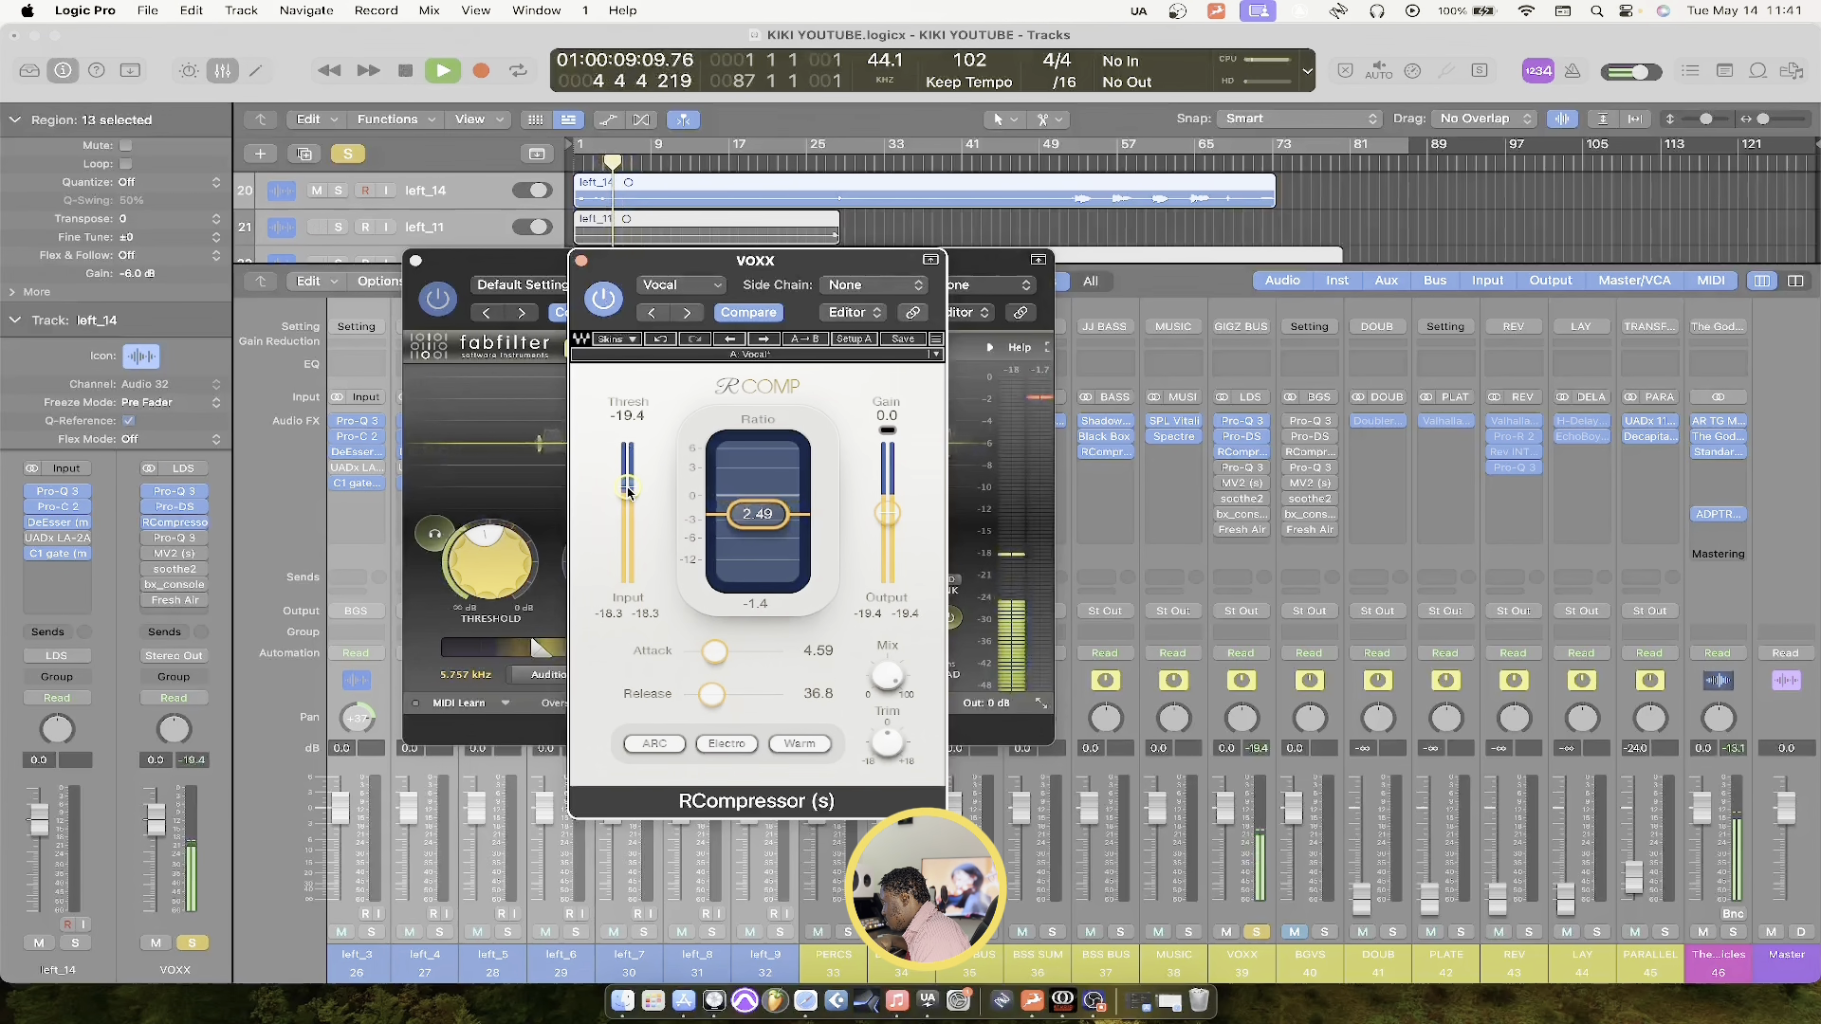
drag(627, 487, 627, 490)
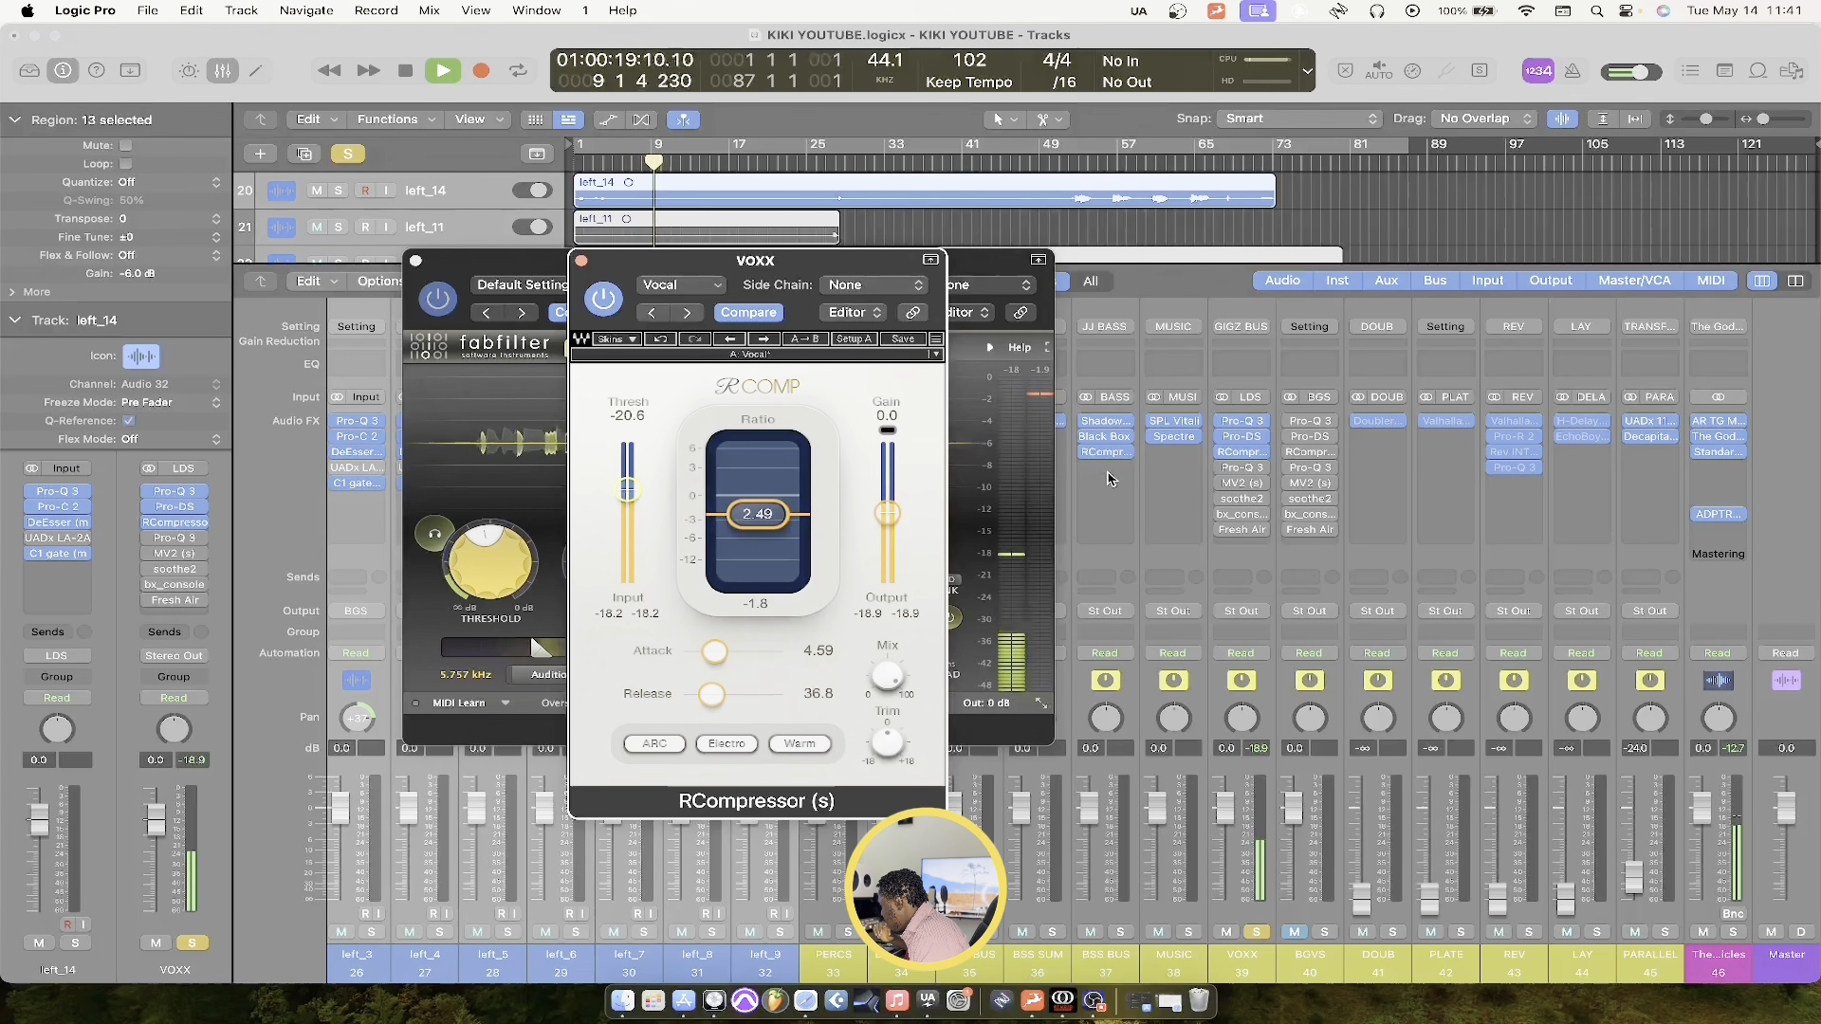
Check the Pro-Q 3 that follows RCompressor on the VOXX bus and remove it from the chain
click(1246, 473)
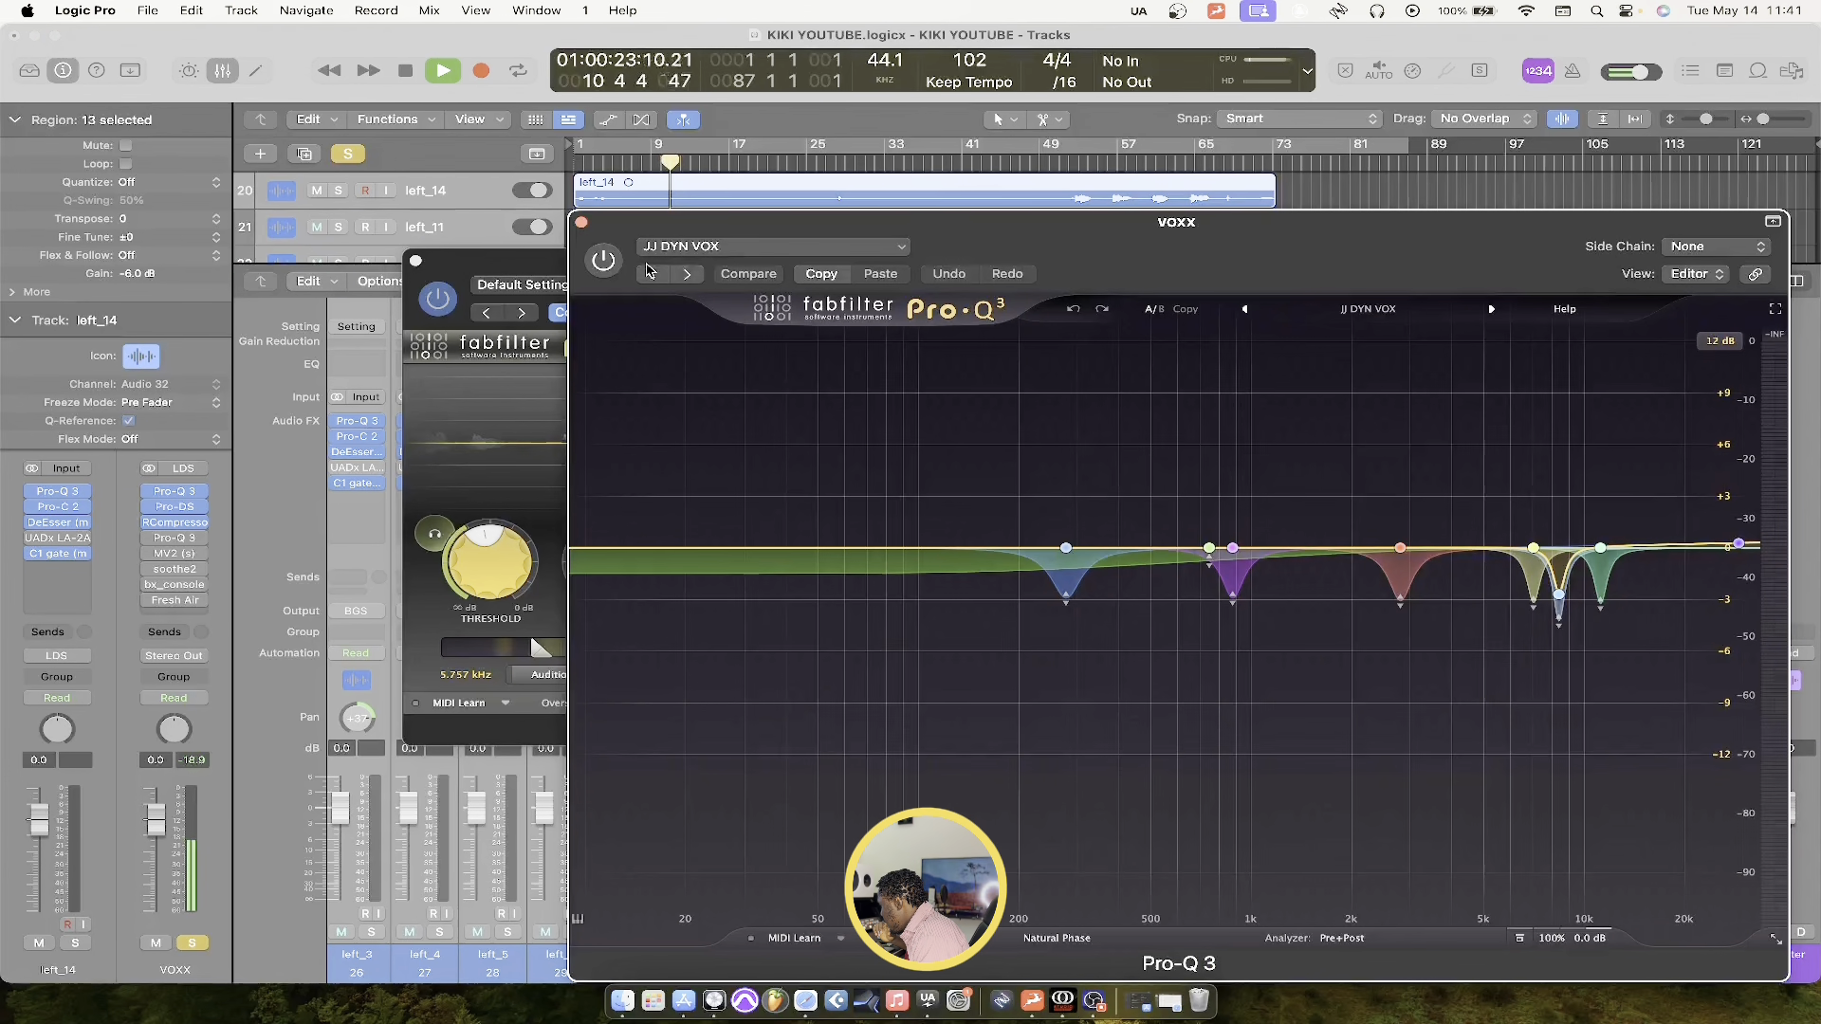
click(580, 222)
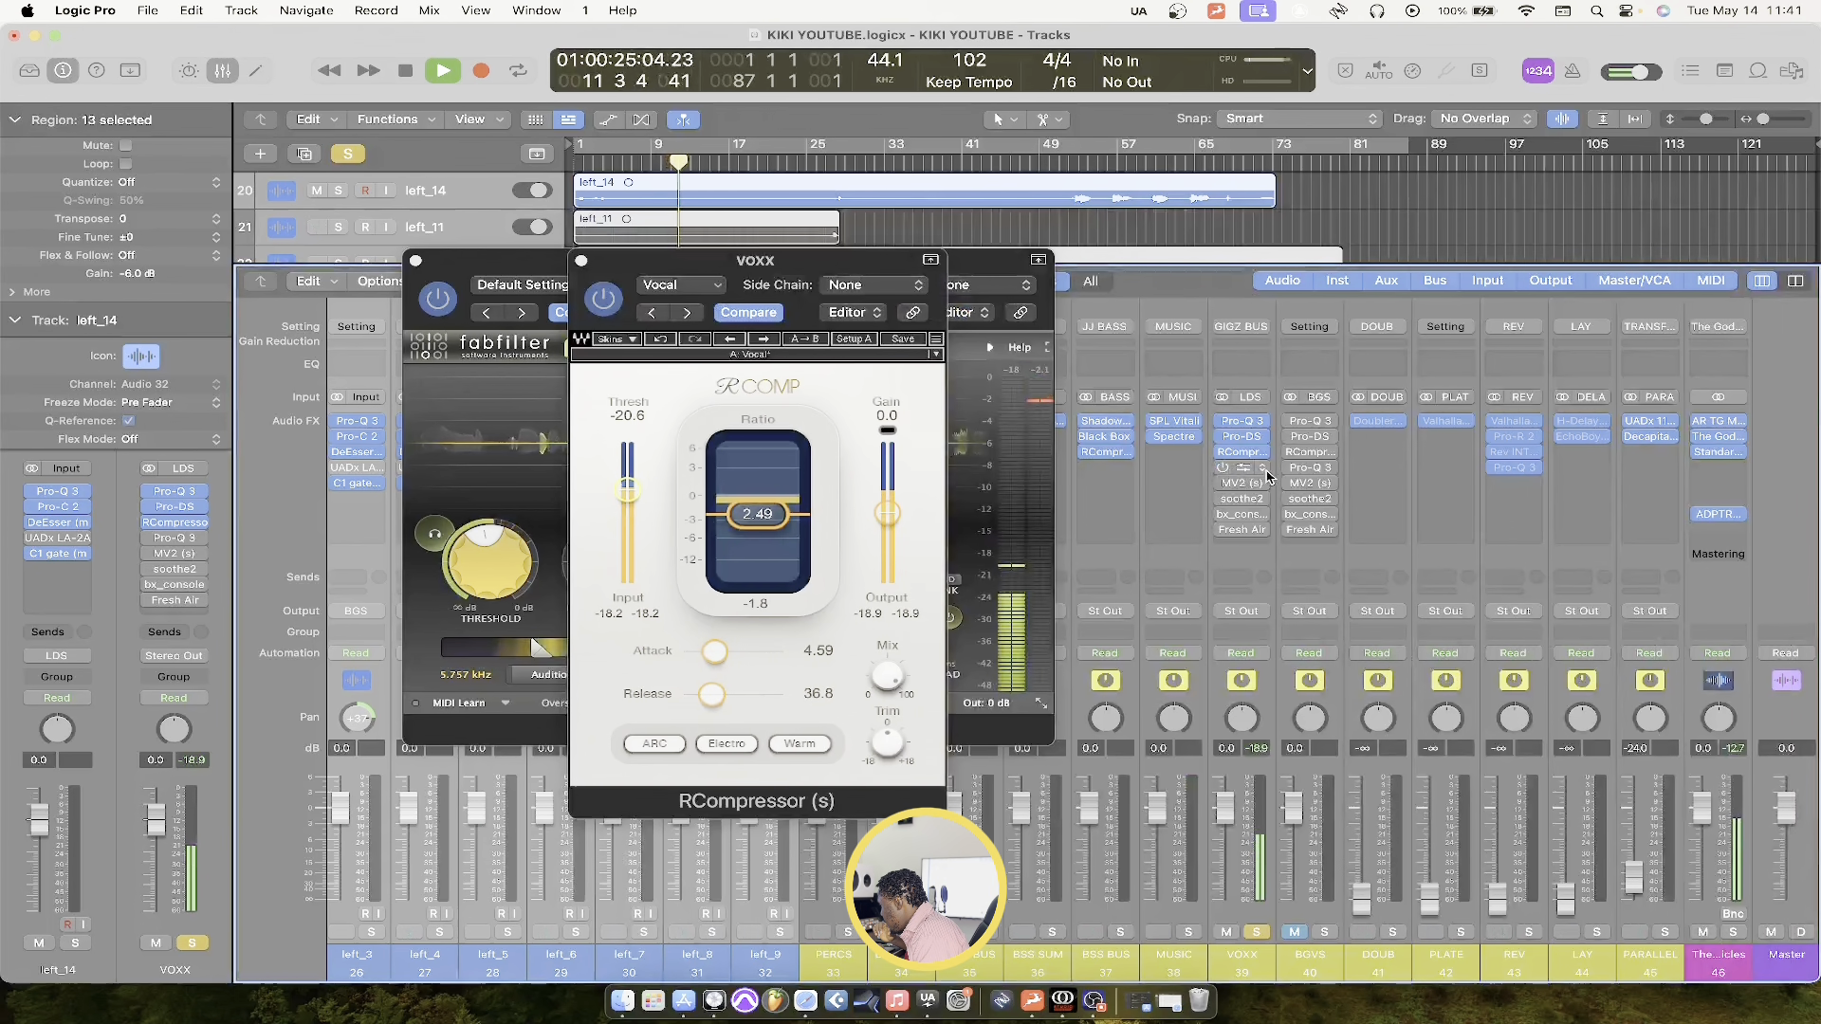
click(1262, 469)
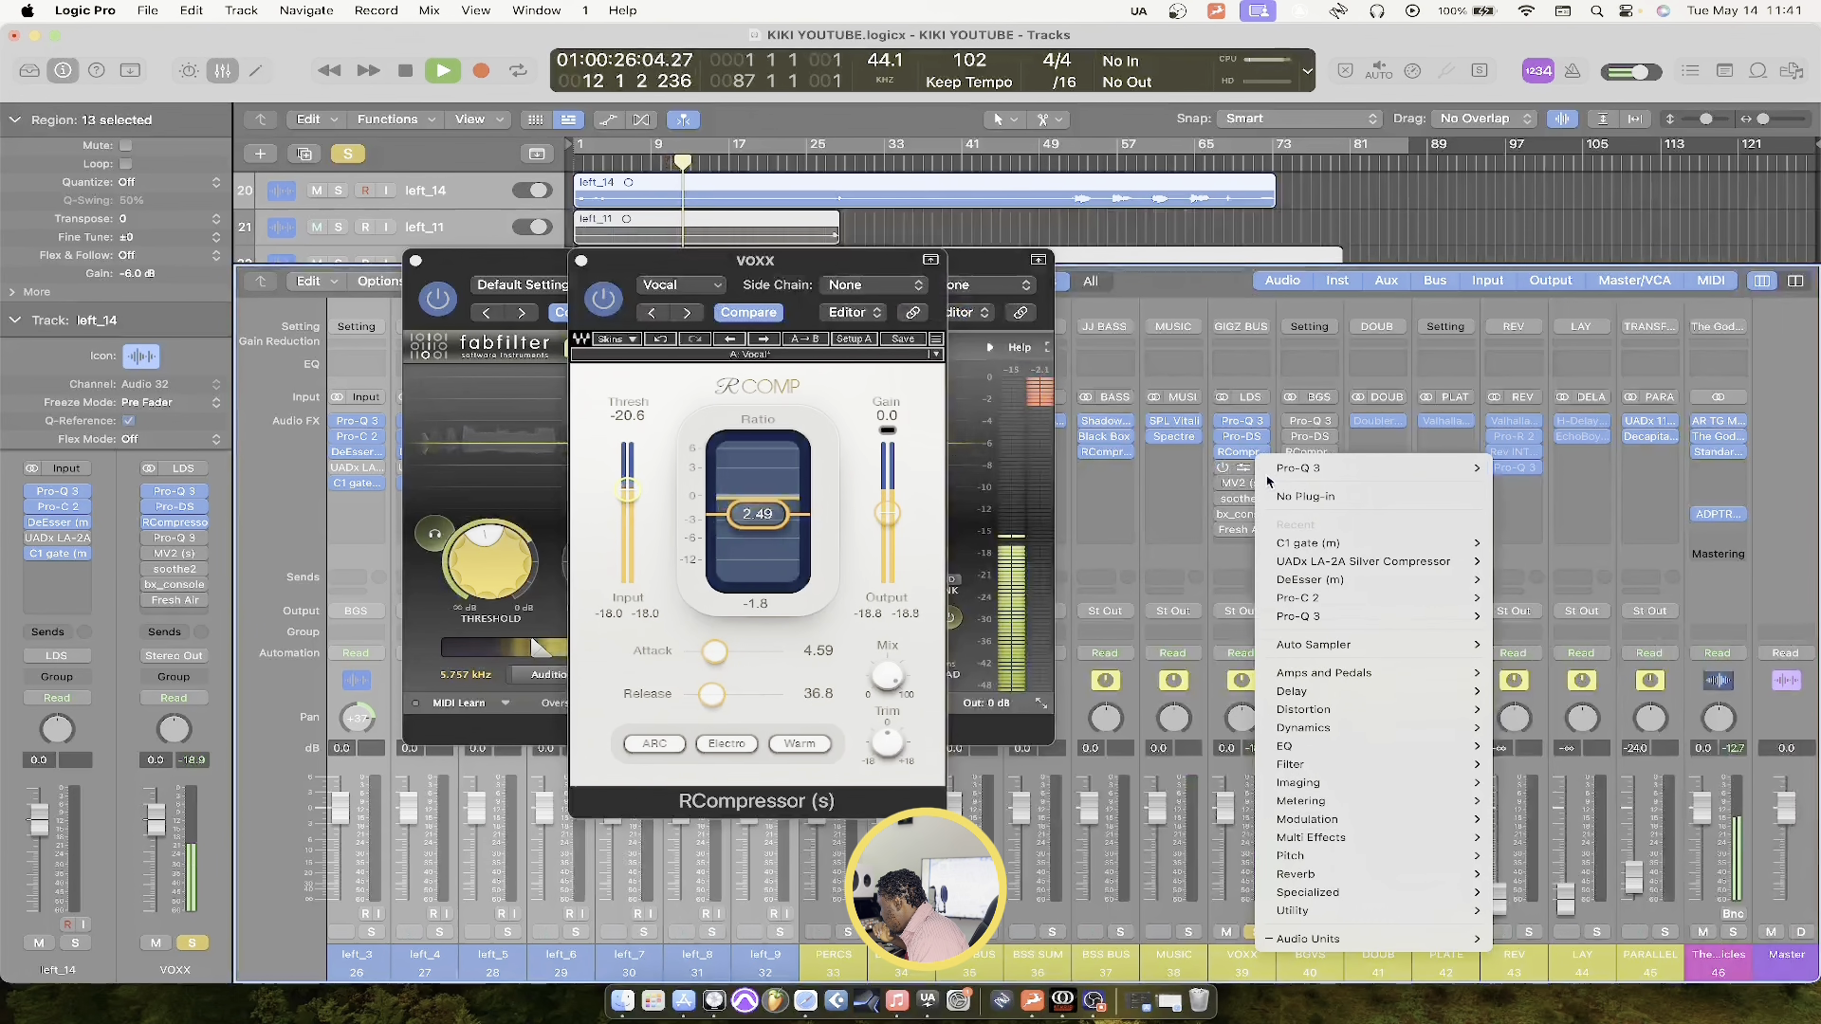
Switch on MV2 and soothe2 on the VOXX bus and close the open plug-in windows
click(1217, 483)
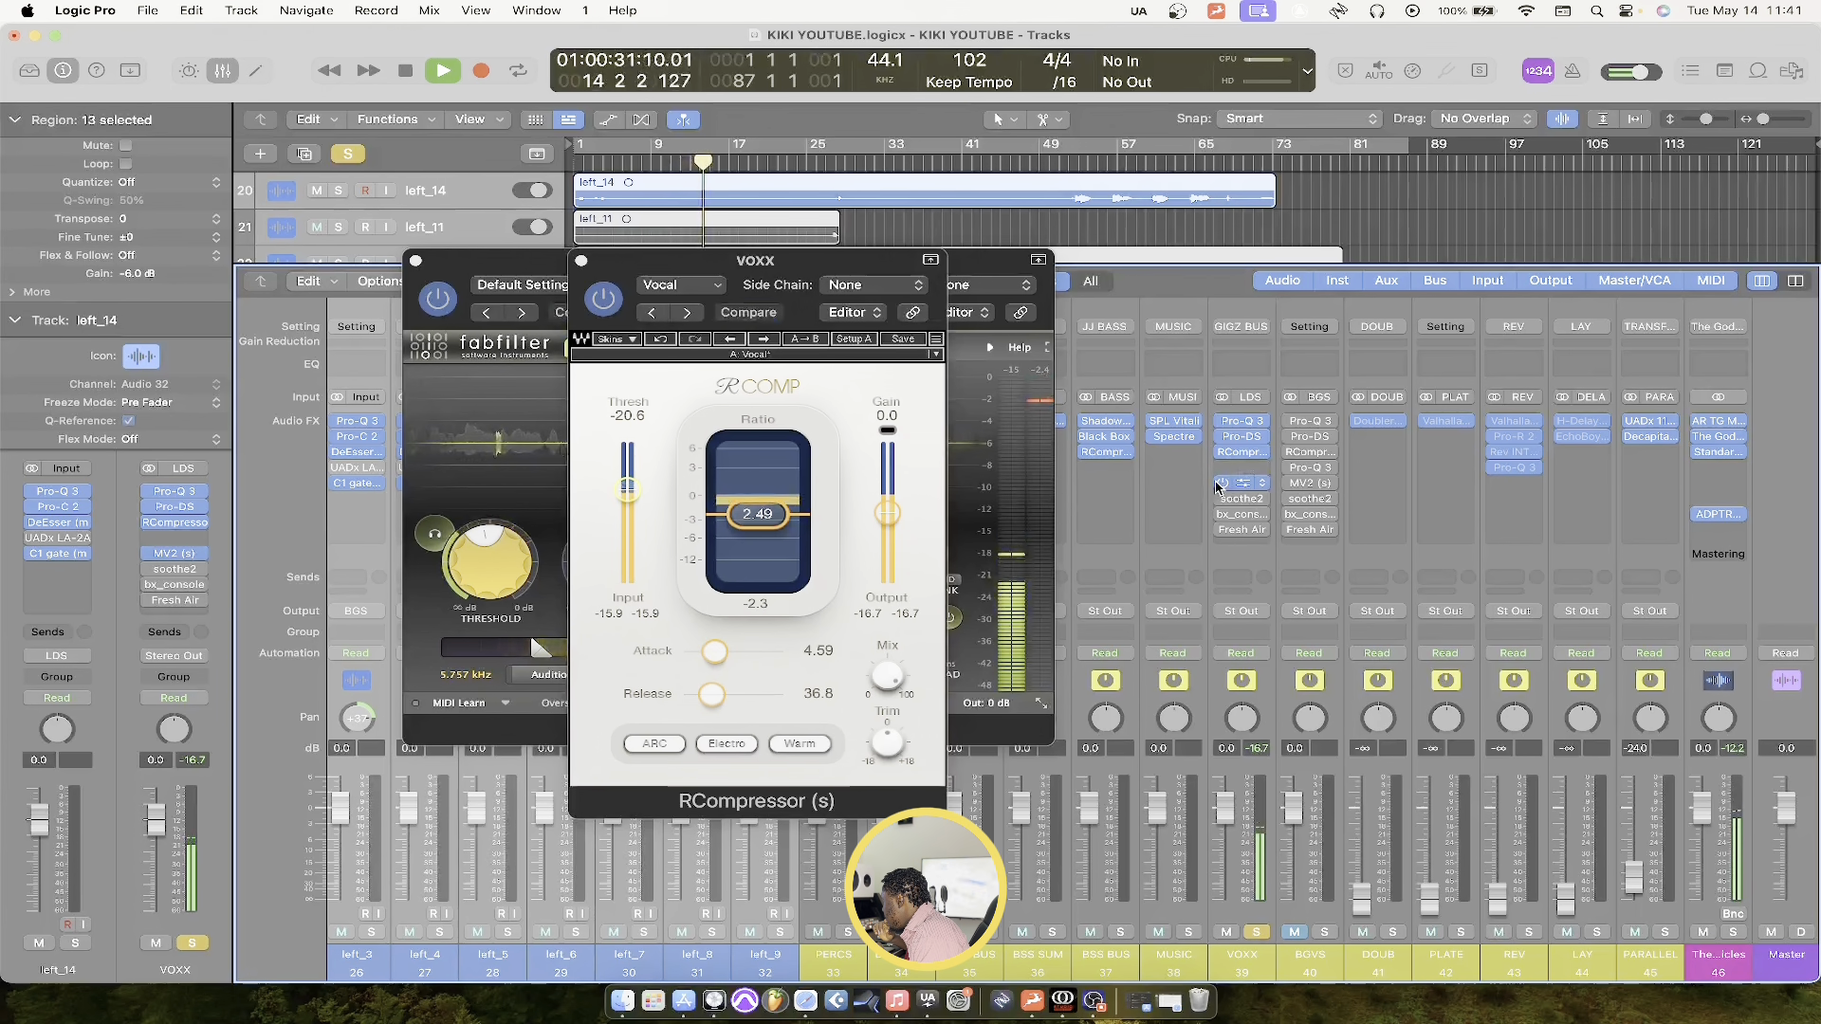
click(1239, 501)
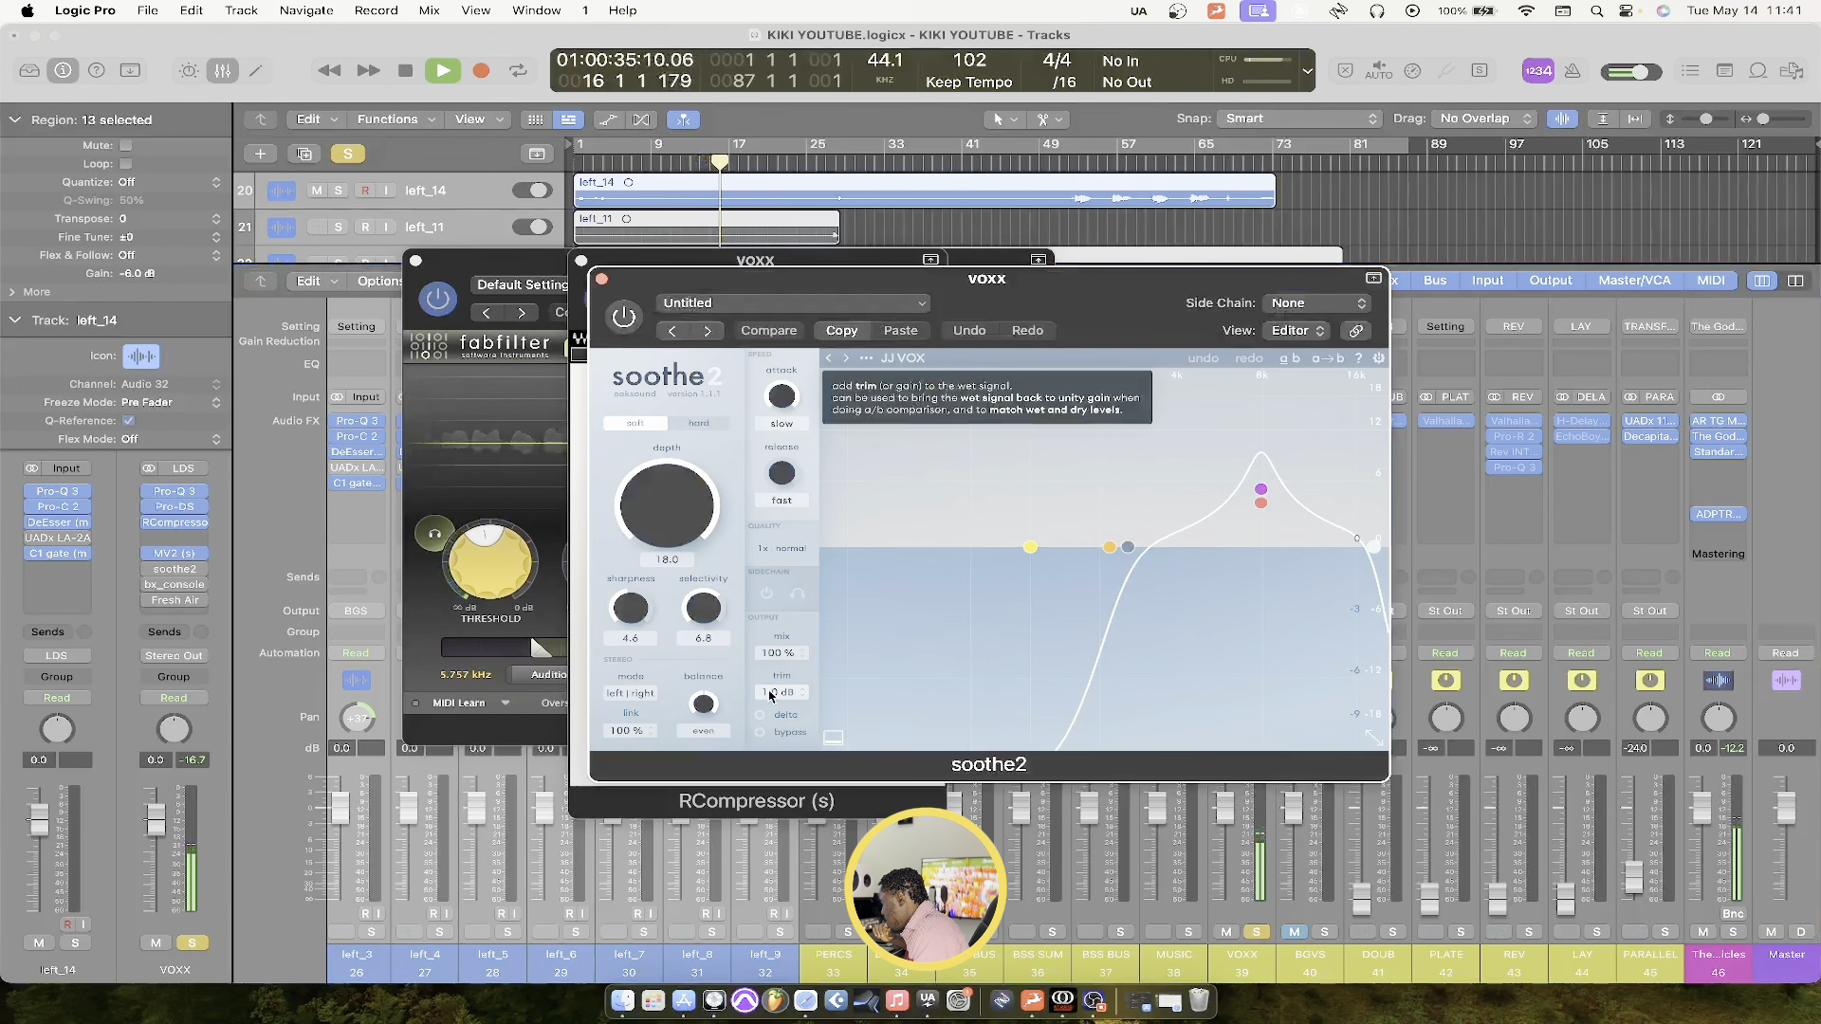
click(602, 279)
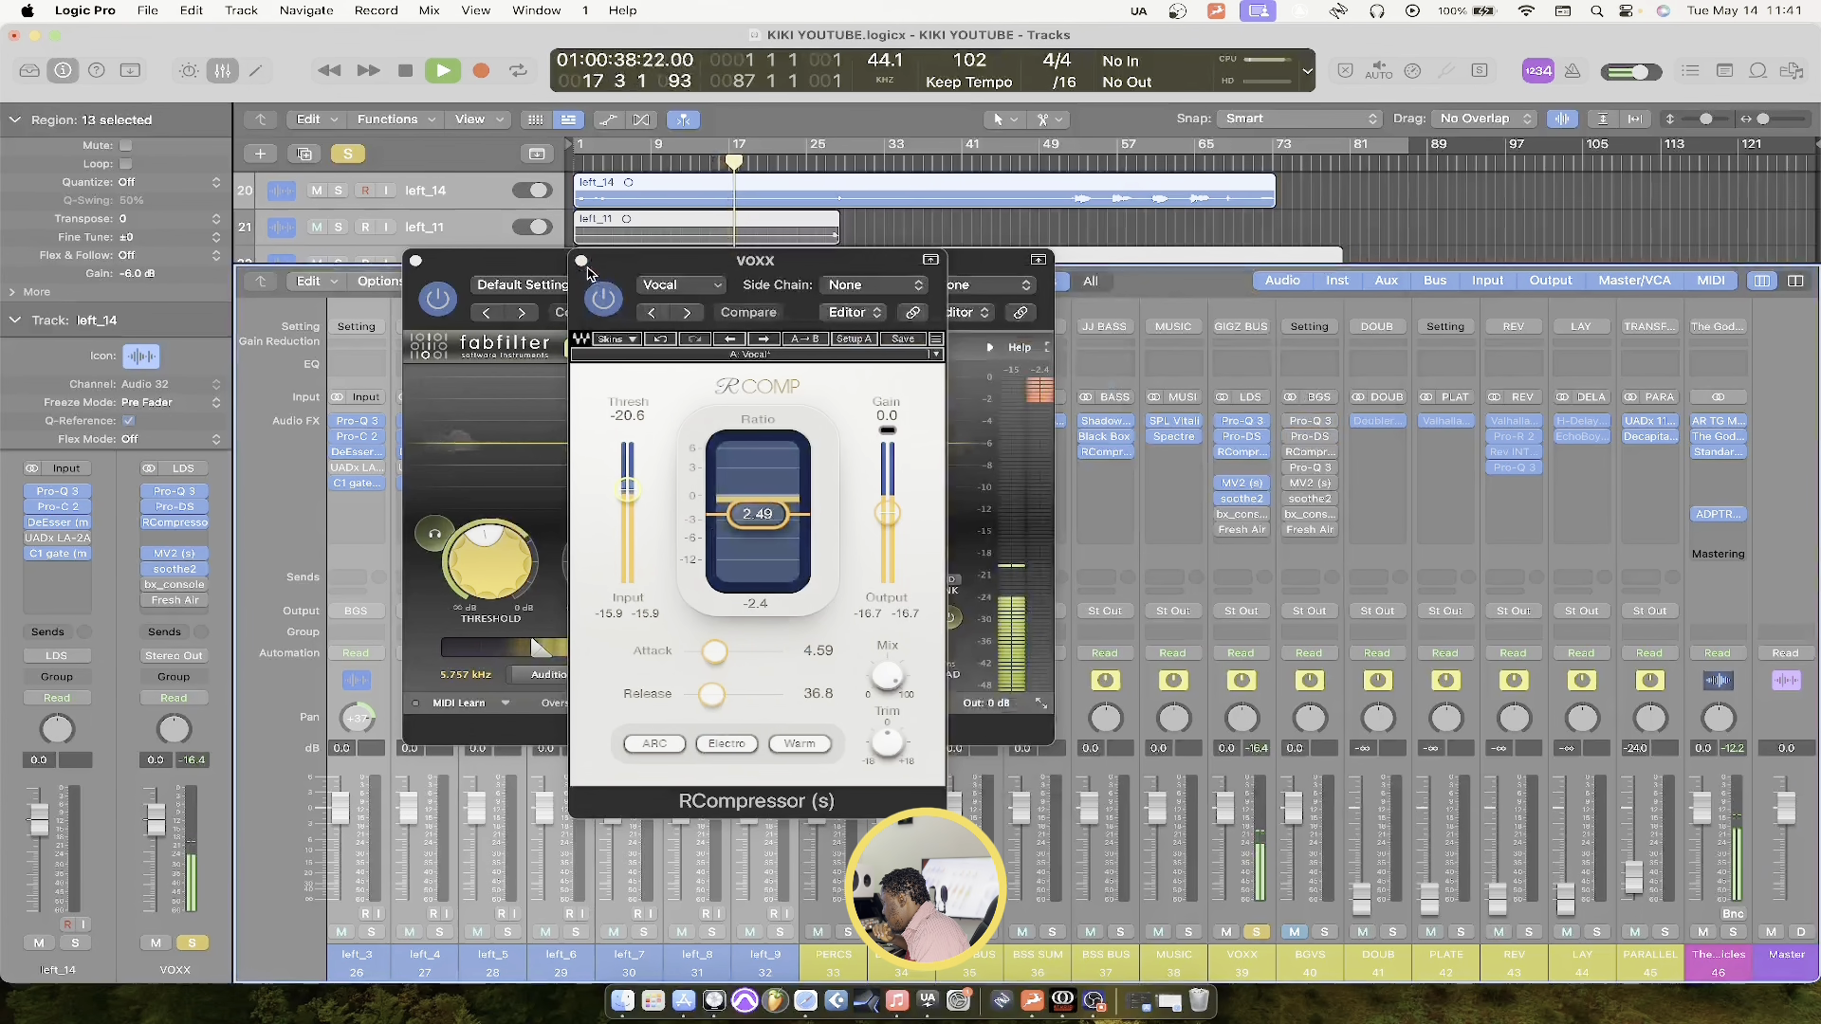
click(582, 265)
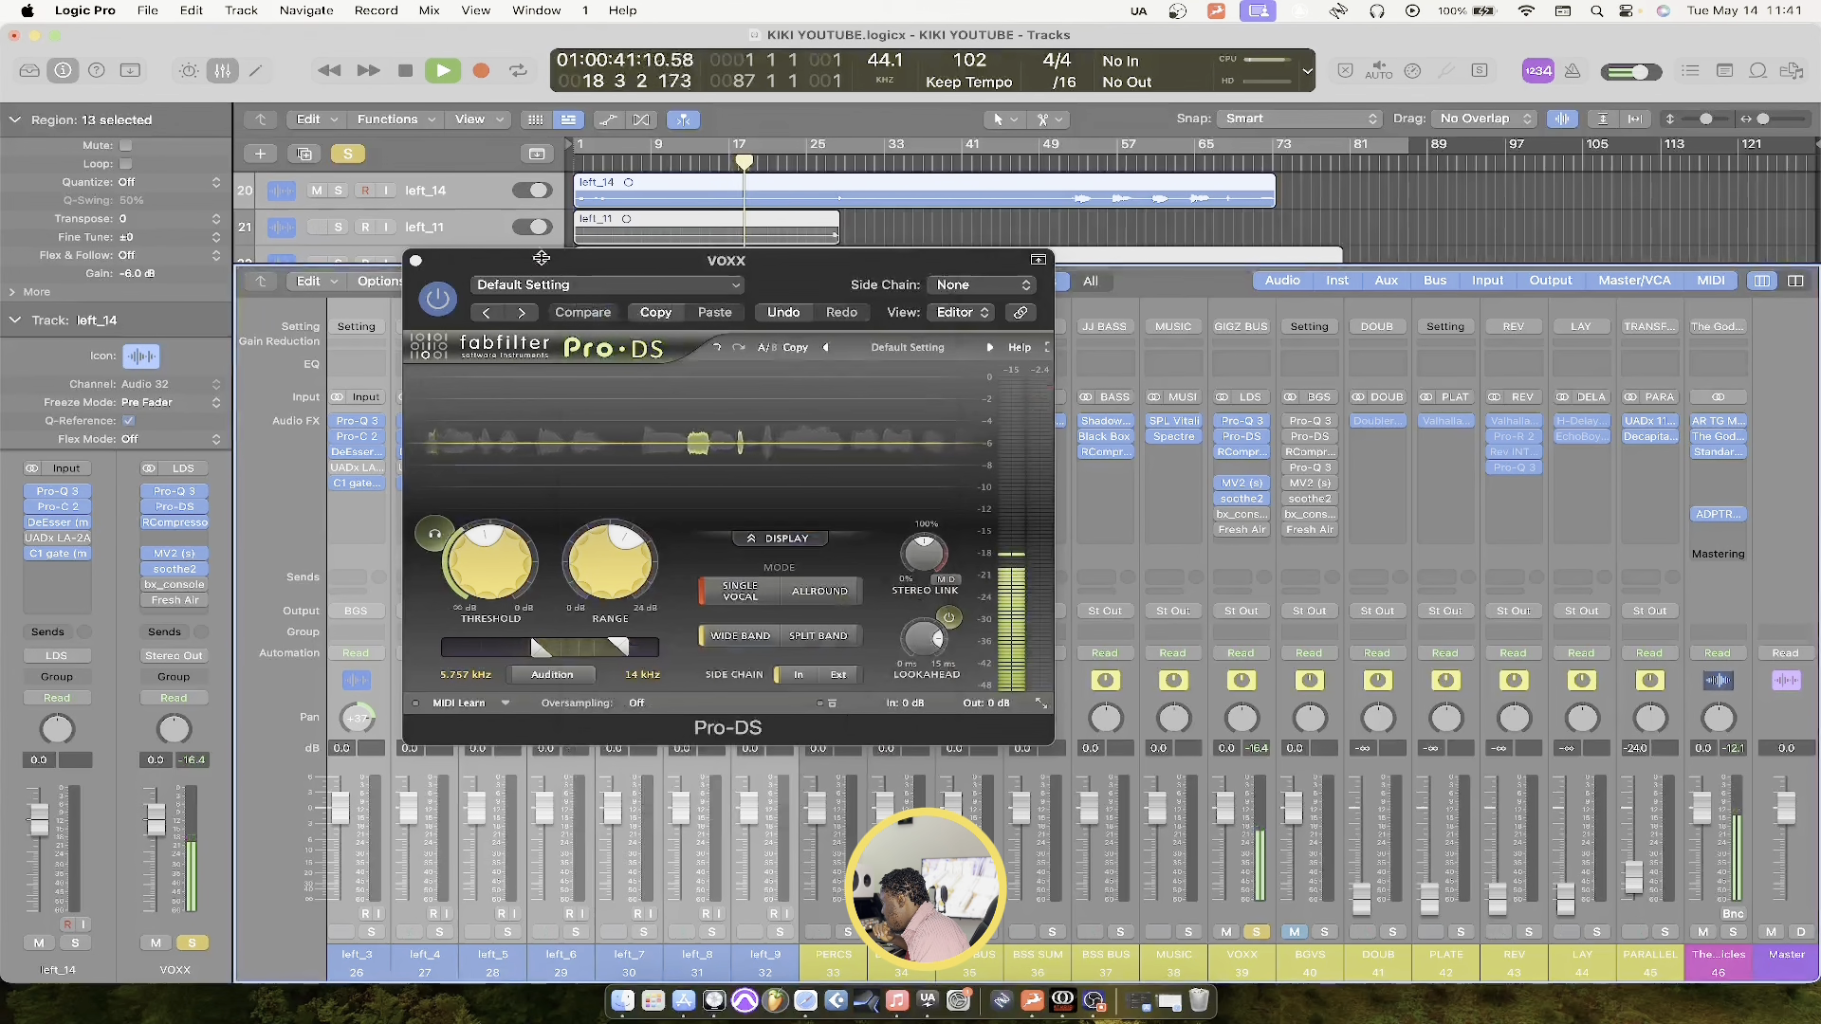
click(416, 260)
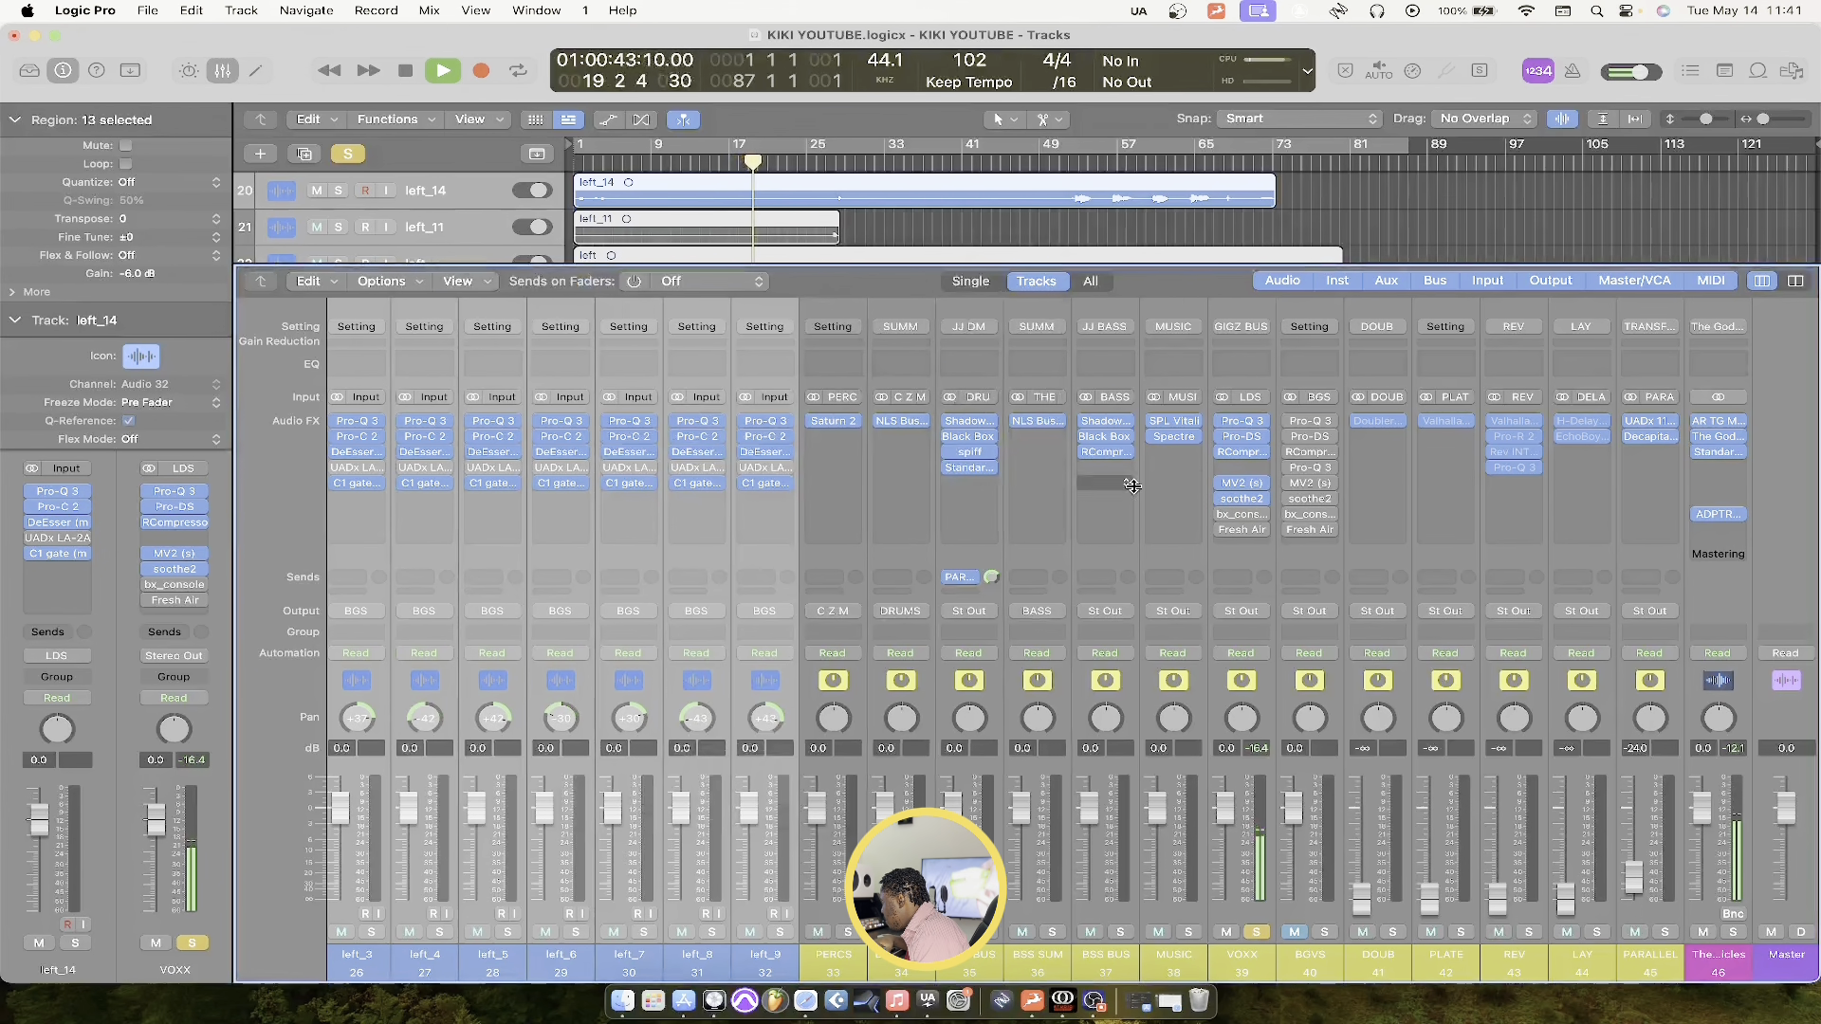
Switch on the VOXX bus's bx_console SSL 4000 E and set its HF gain to +1.5 dB while playing the lead vocal
key(space)
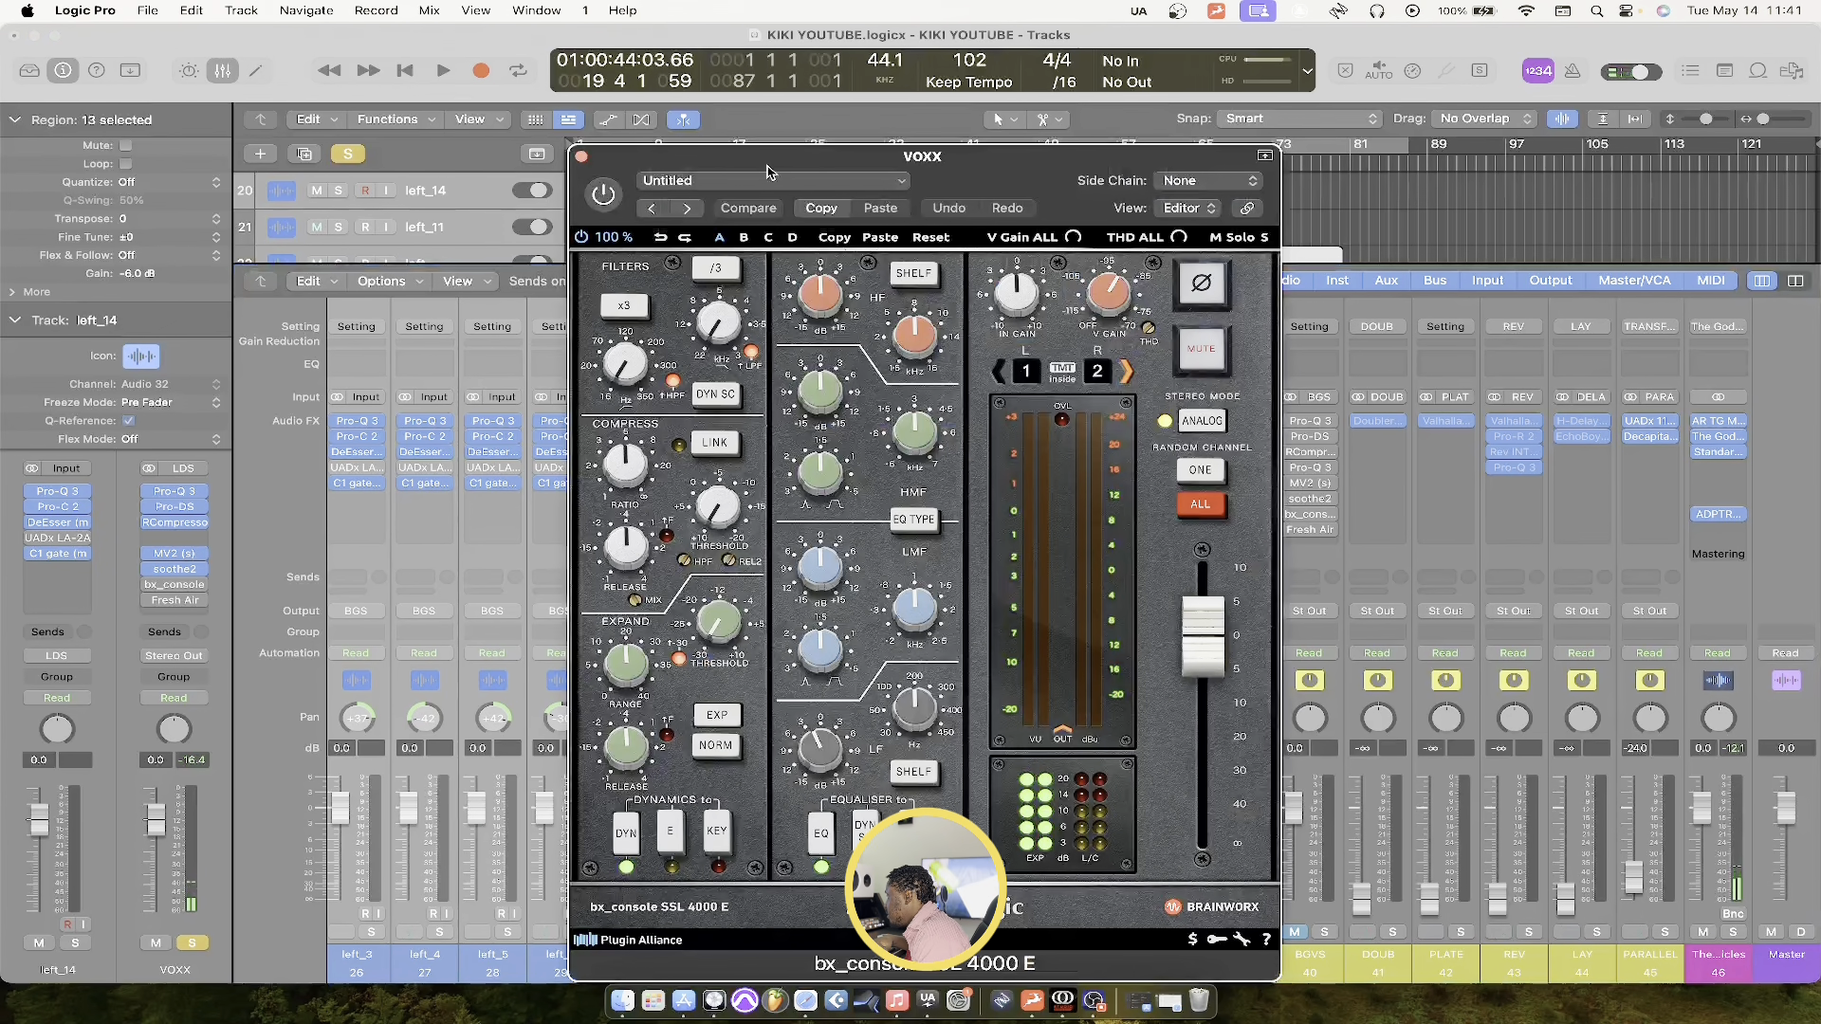
drag(771, 157, 651, 152)
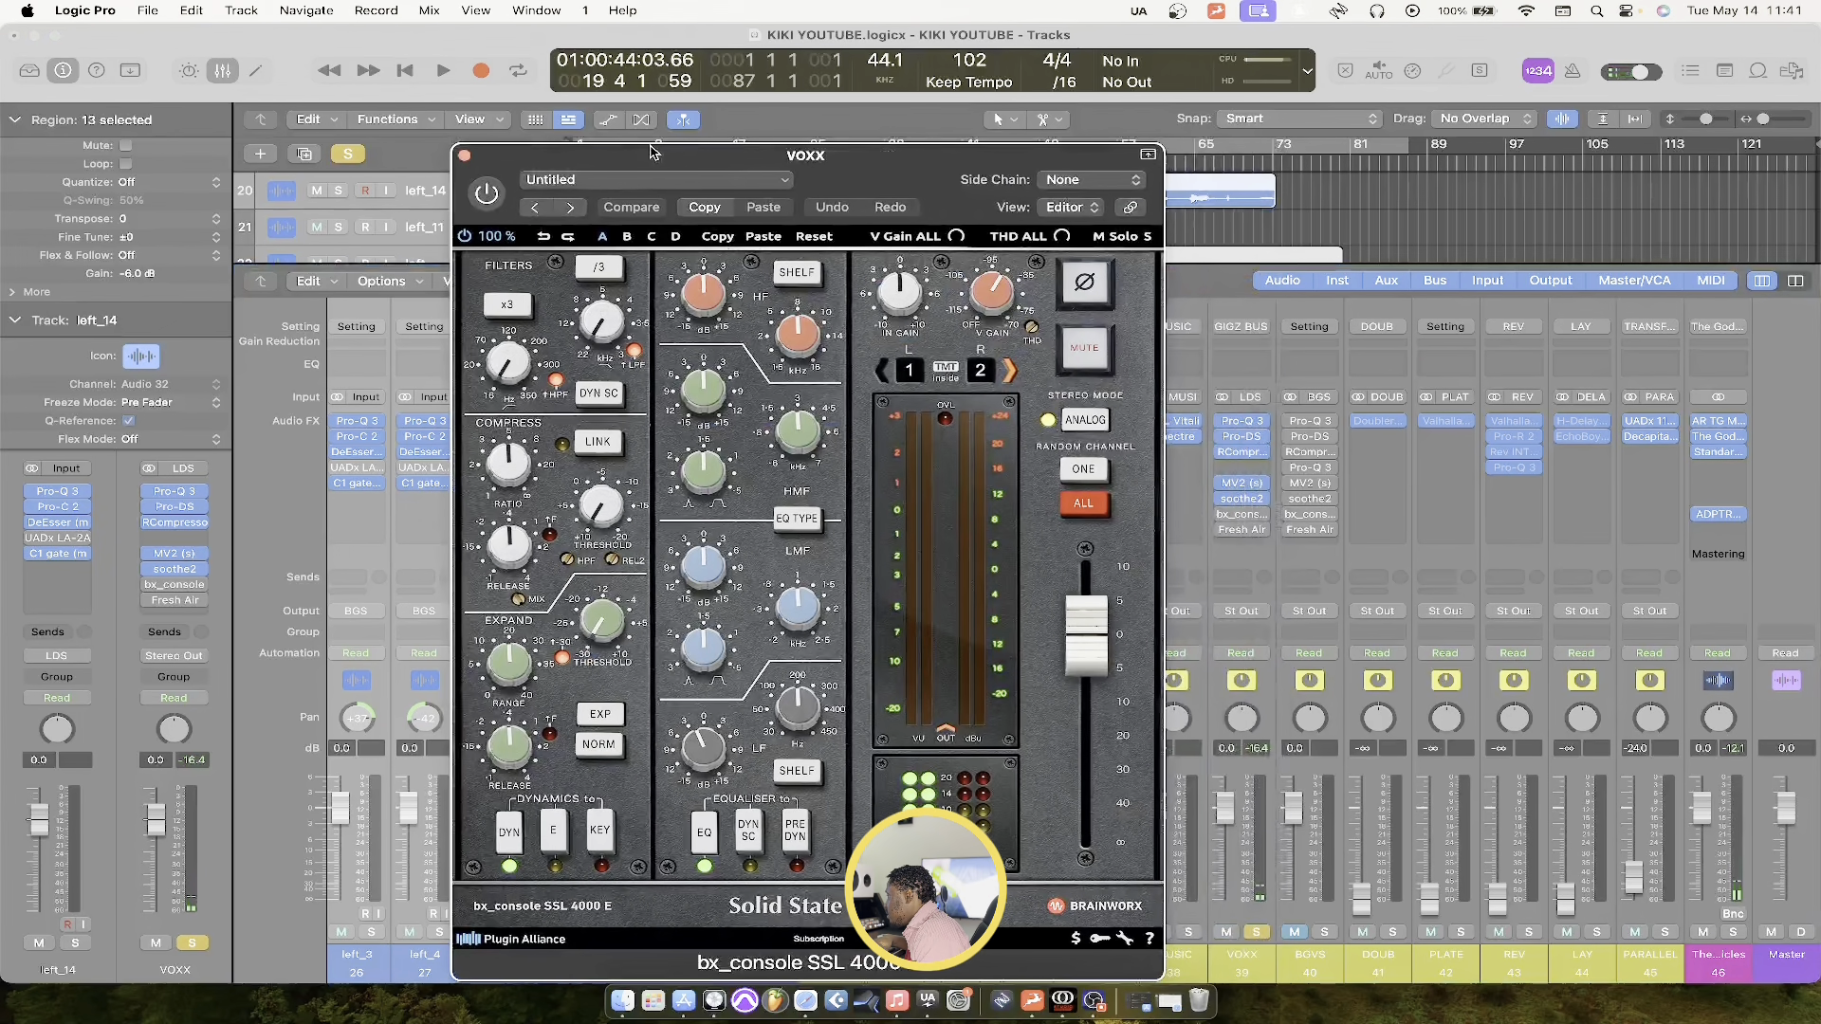
click(475, 193)
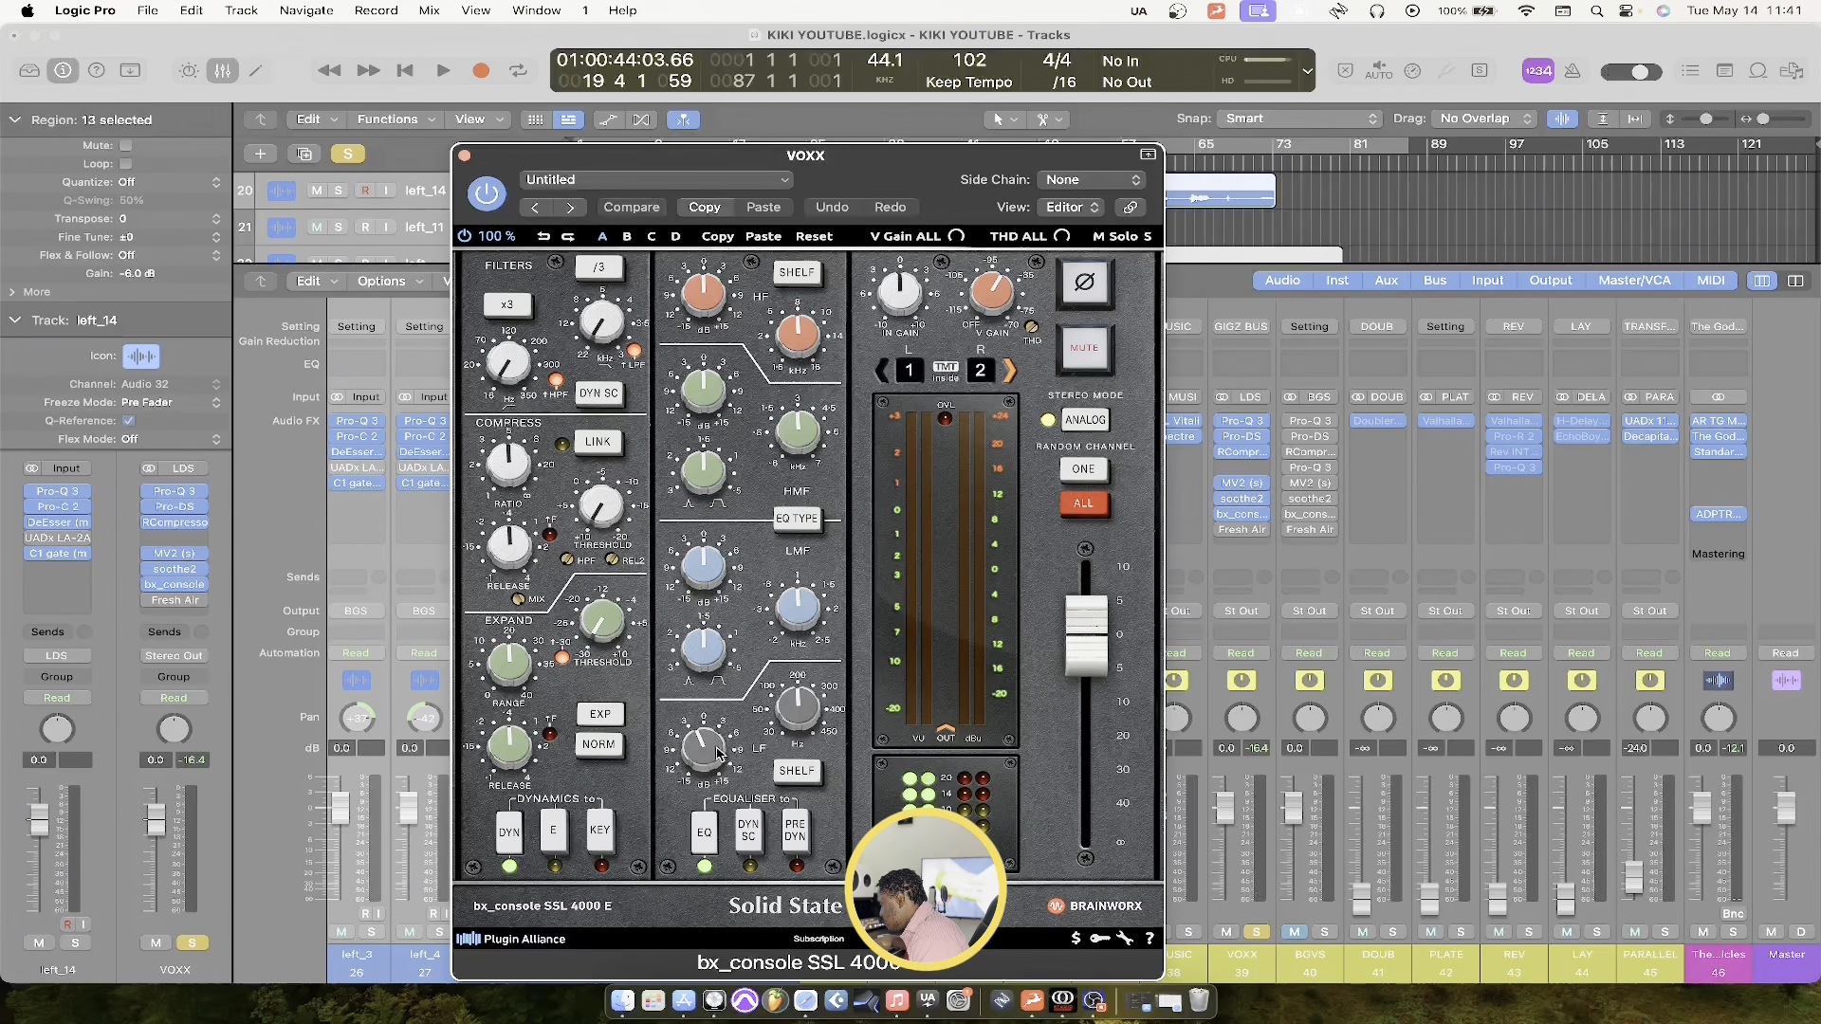
key(space)
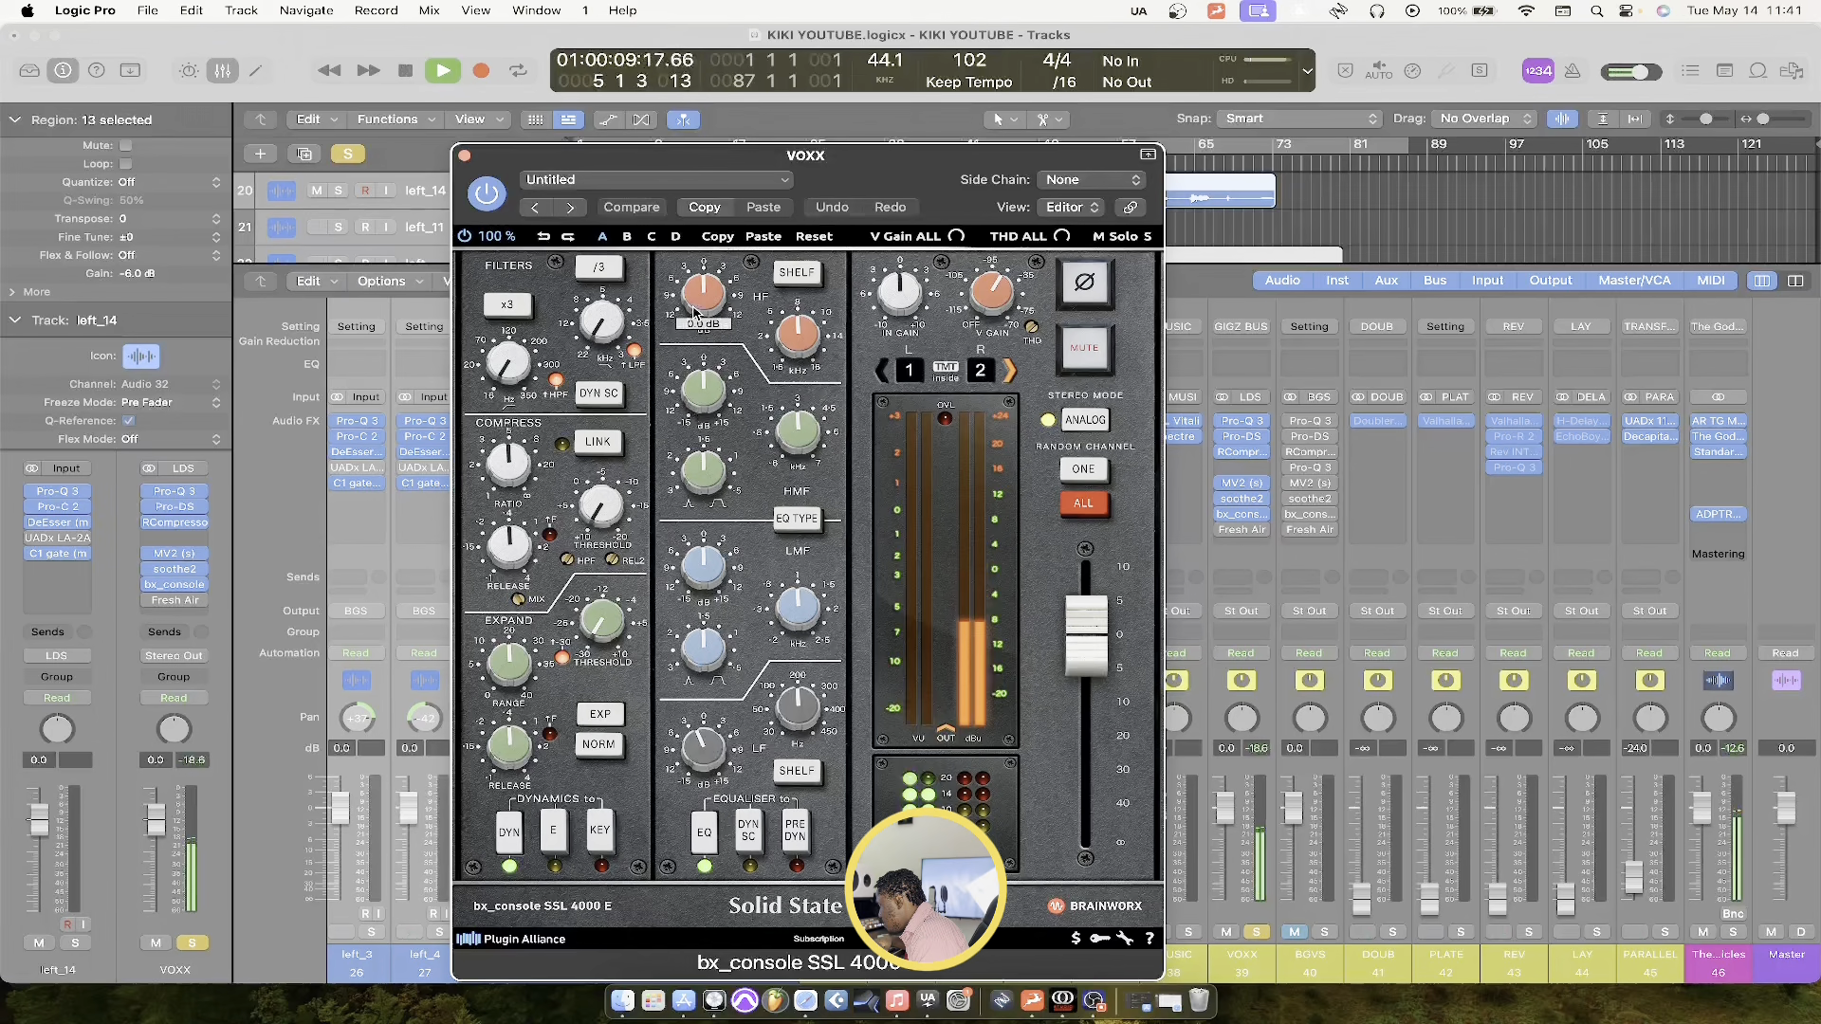
scroll(695, 310, up, 2)
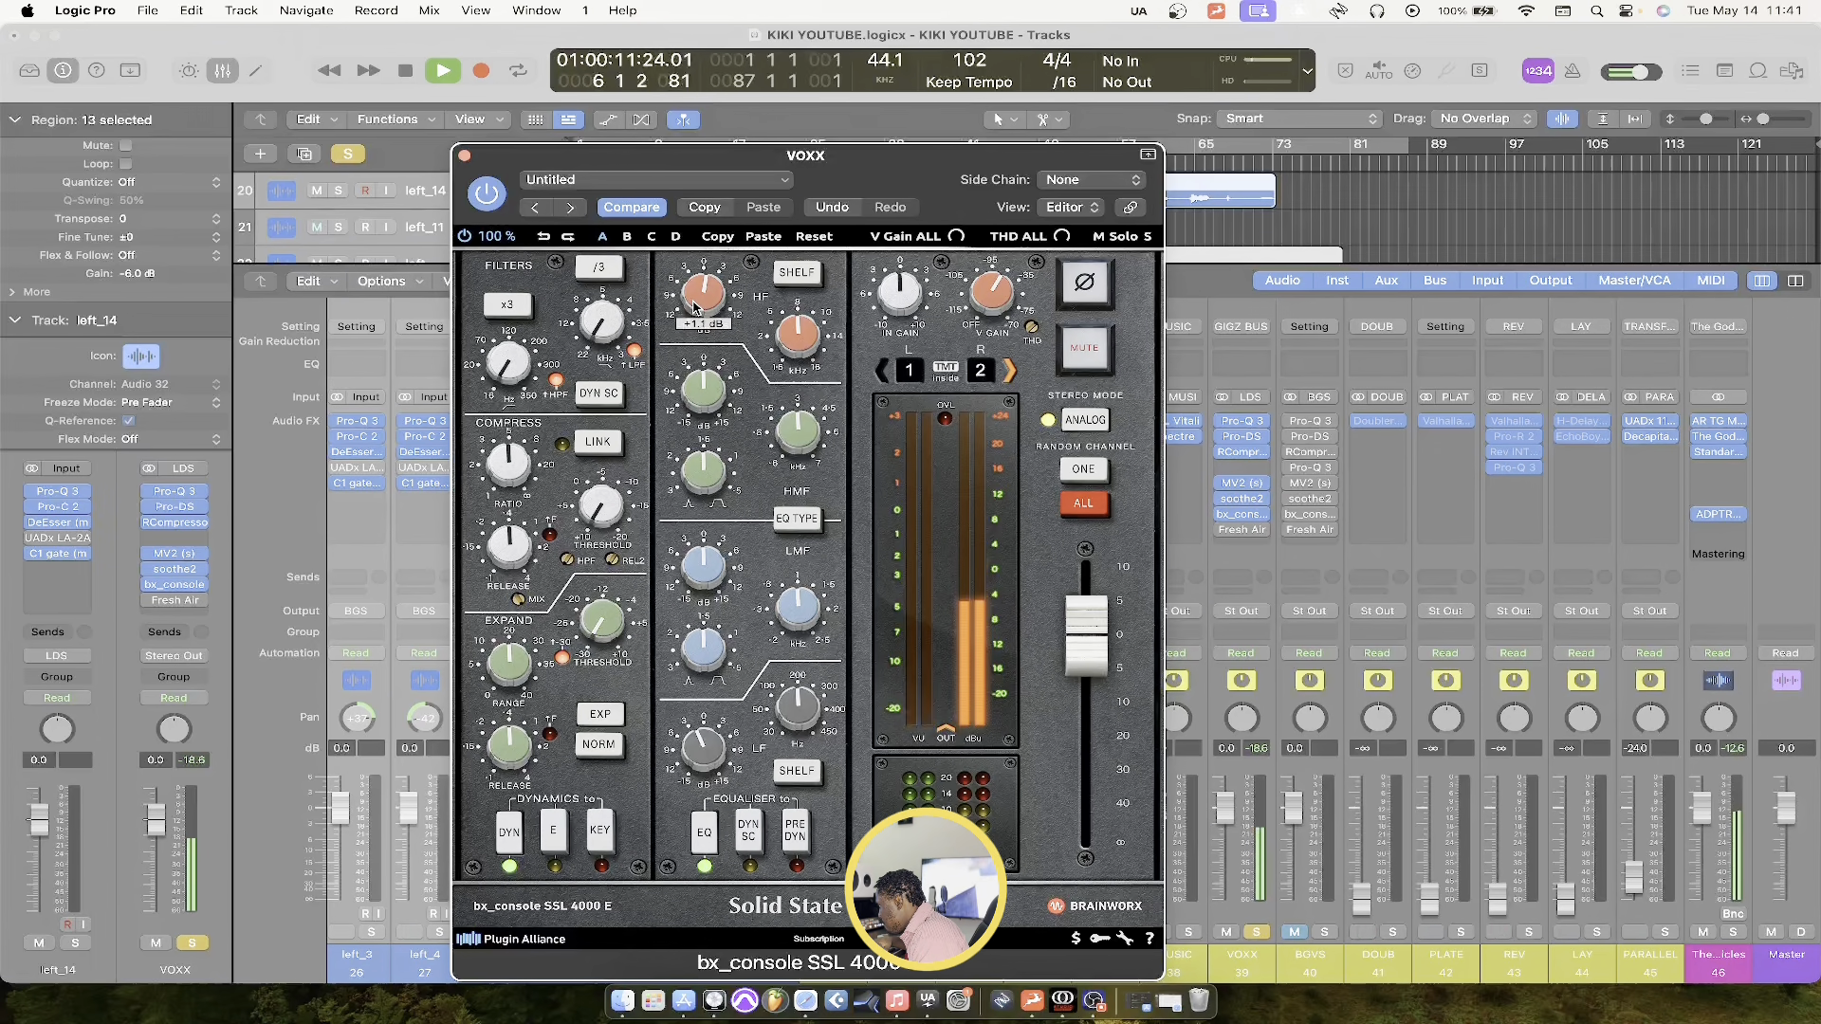
scroll(696, 307, up, 2)
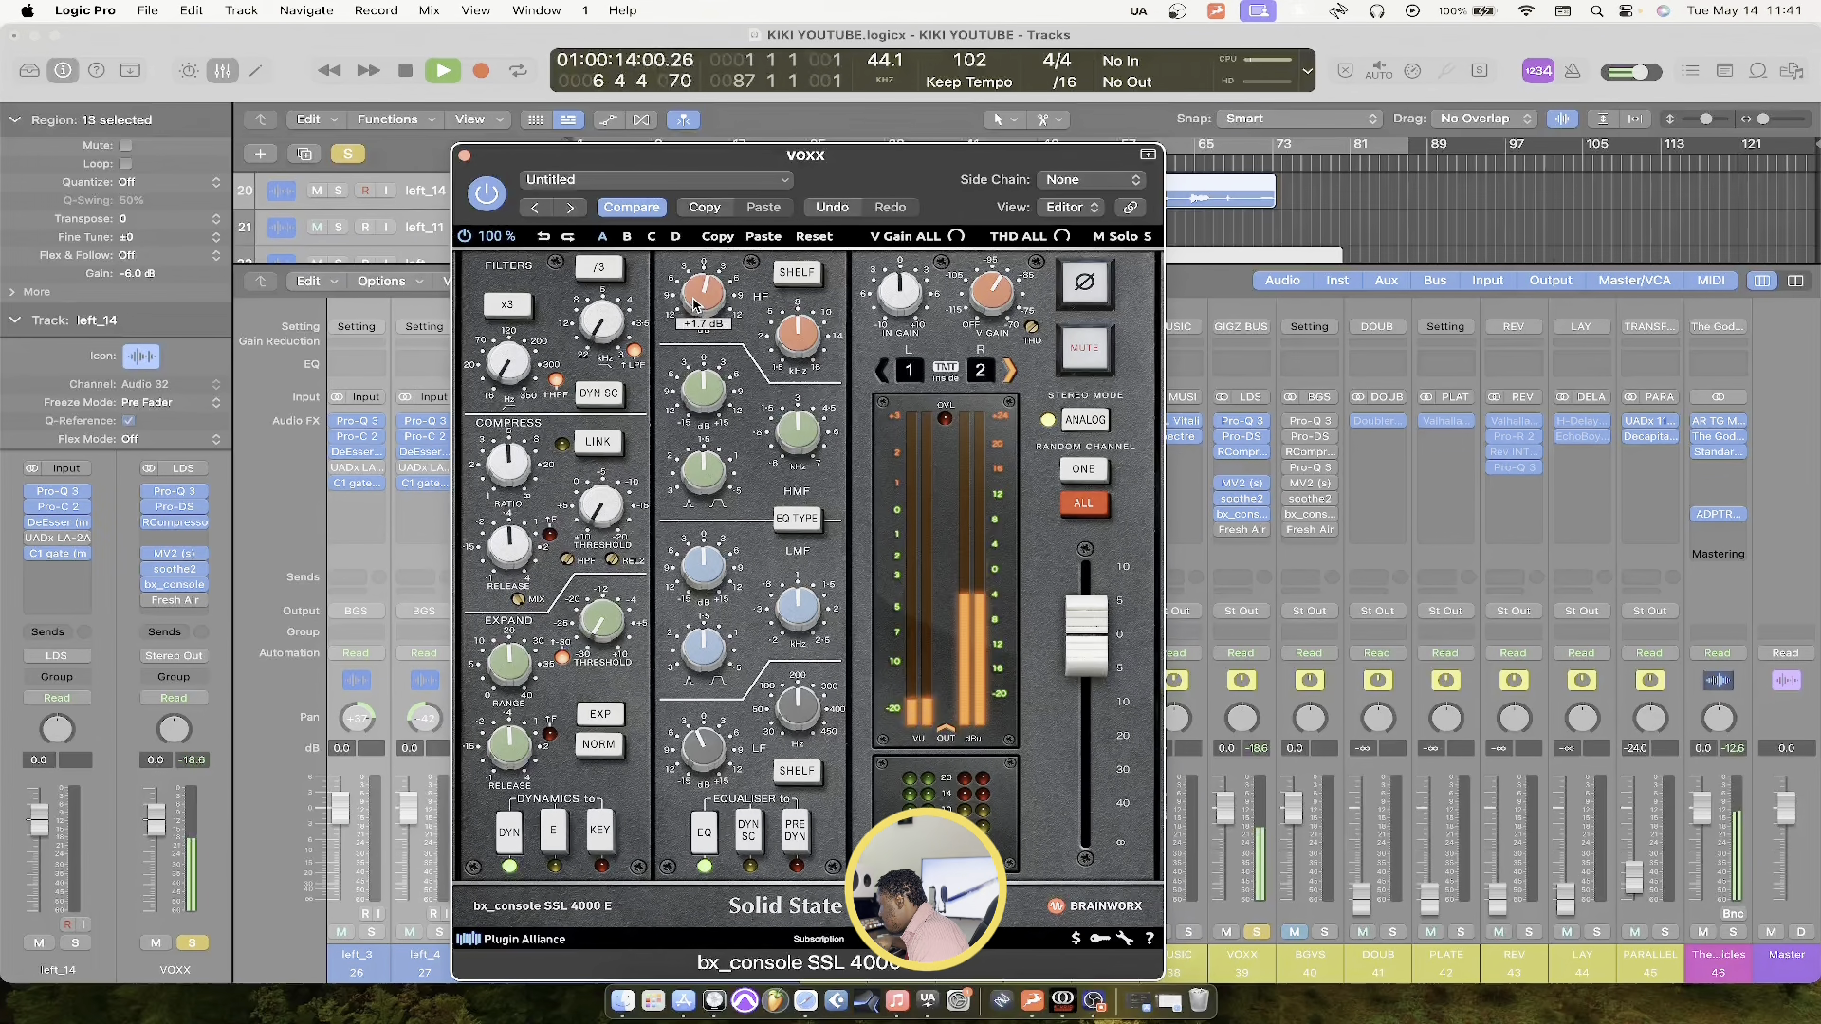
scroll(695, 305, down, 1)
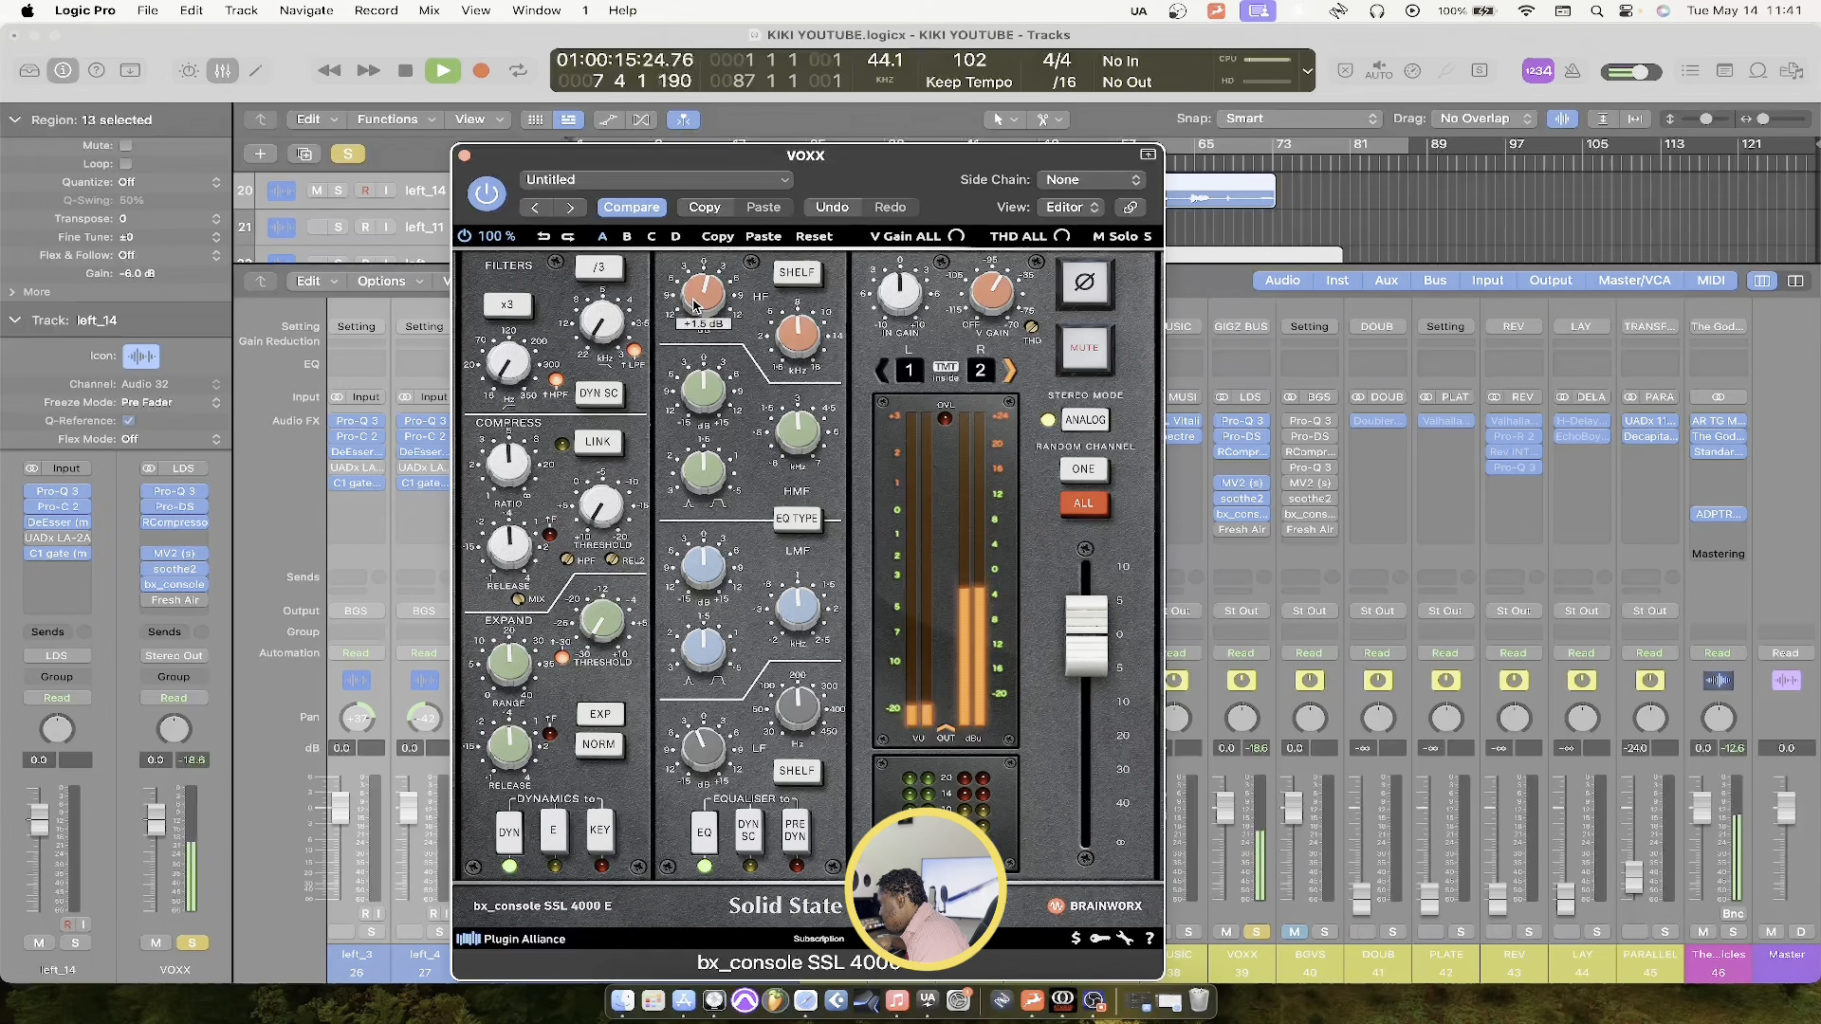
key(space)
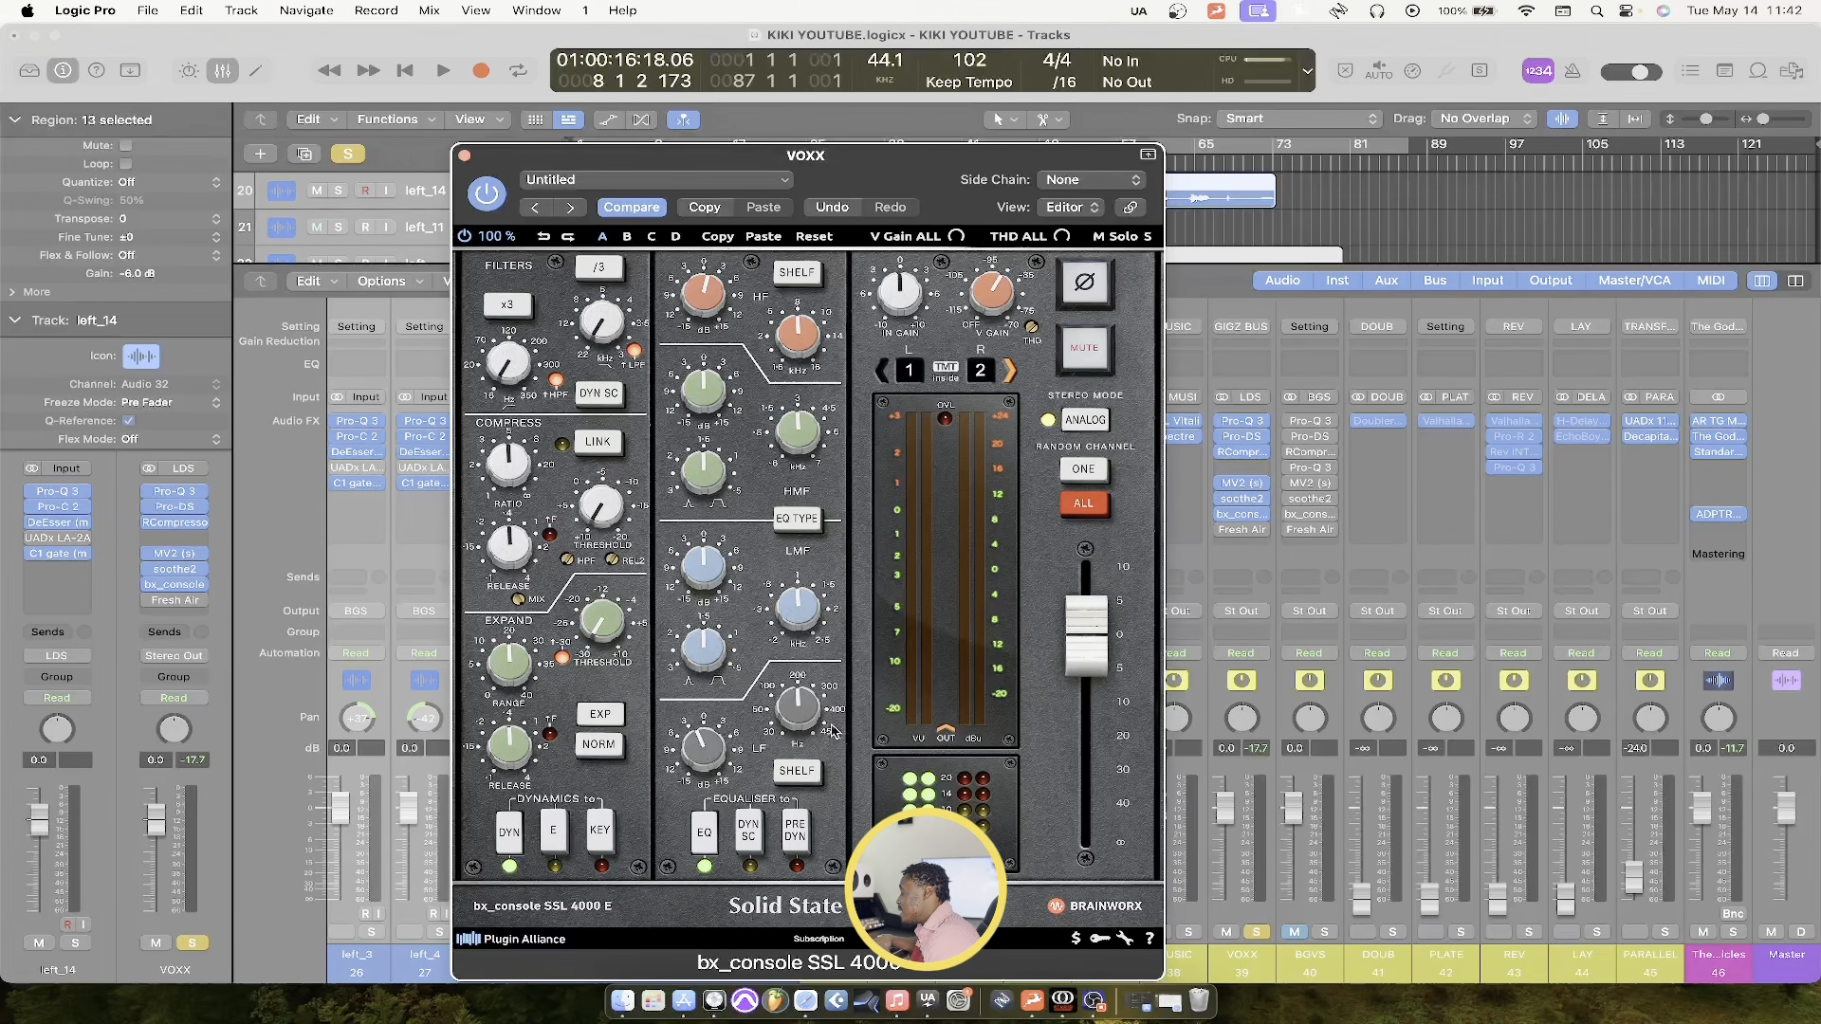
mouse_move(796, 719)
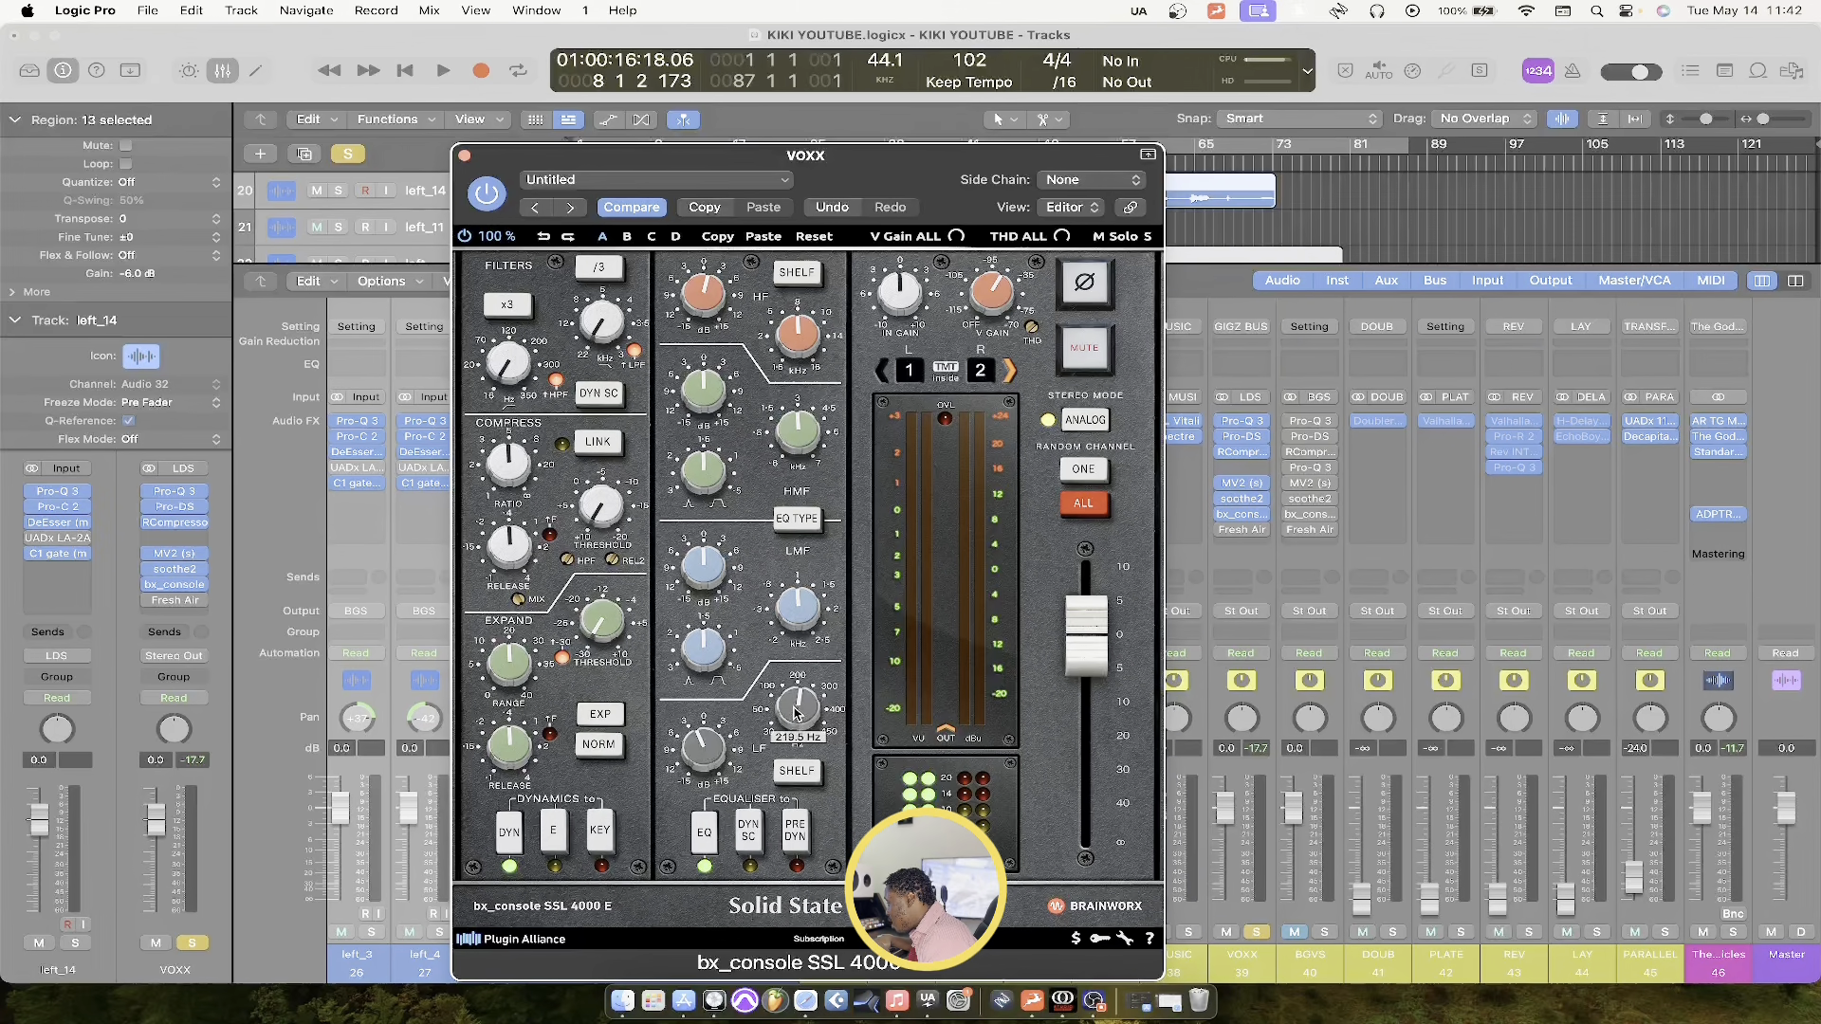
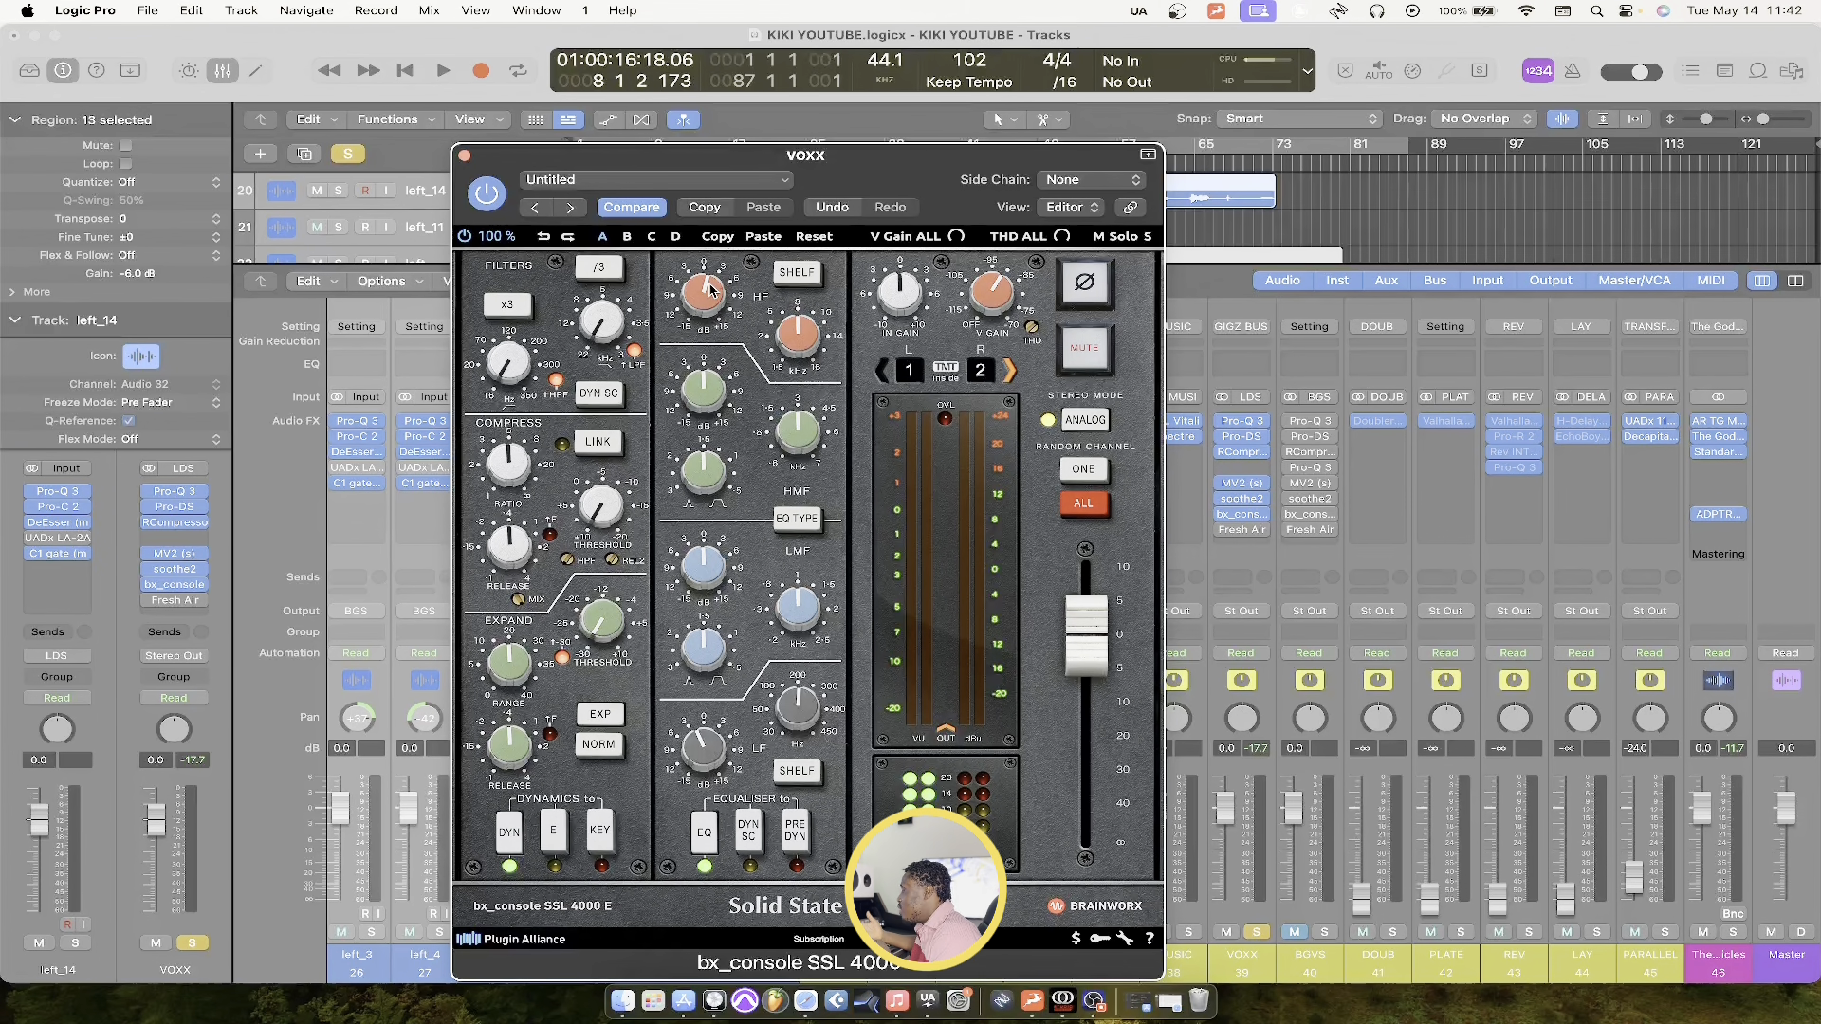
Switch on Fresh Air on the VOXX bus and set Mid Air to 17 during playback
click(1244, 534)
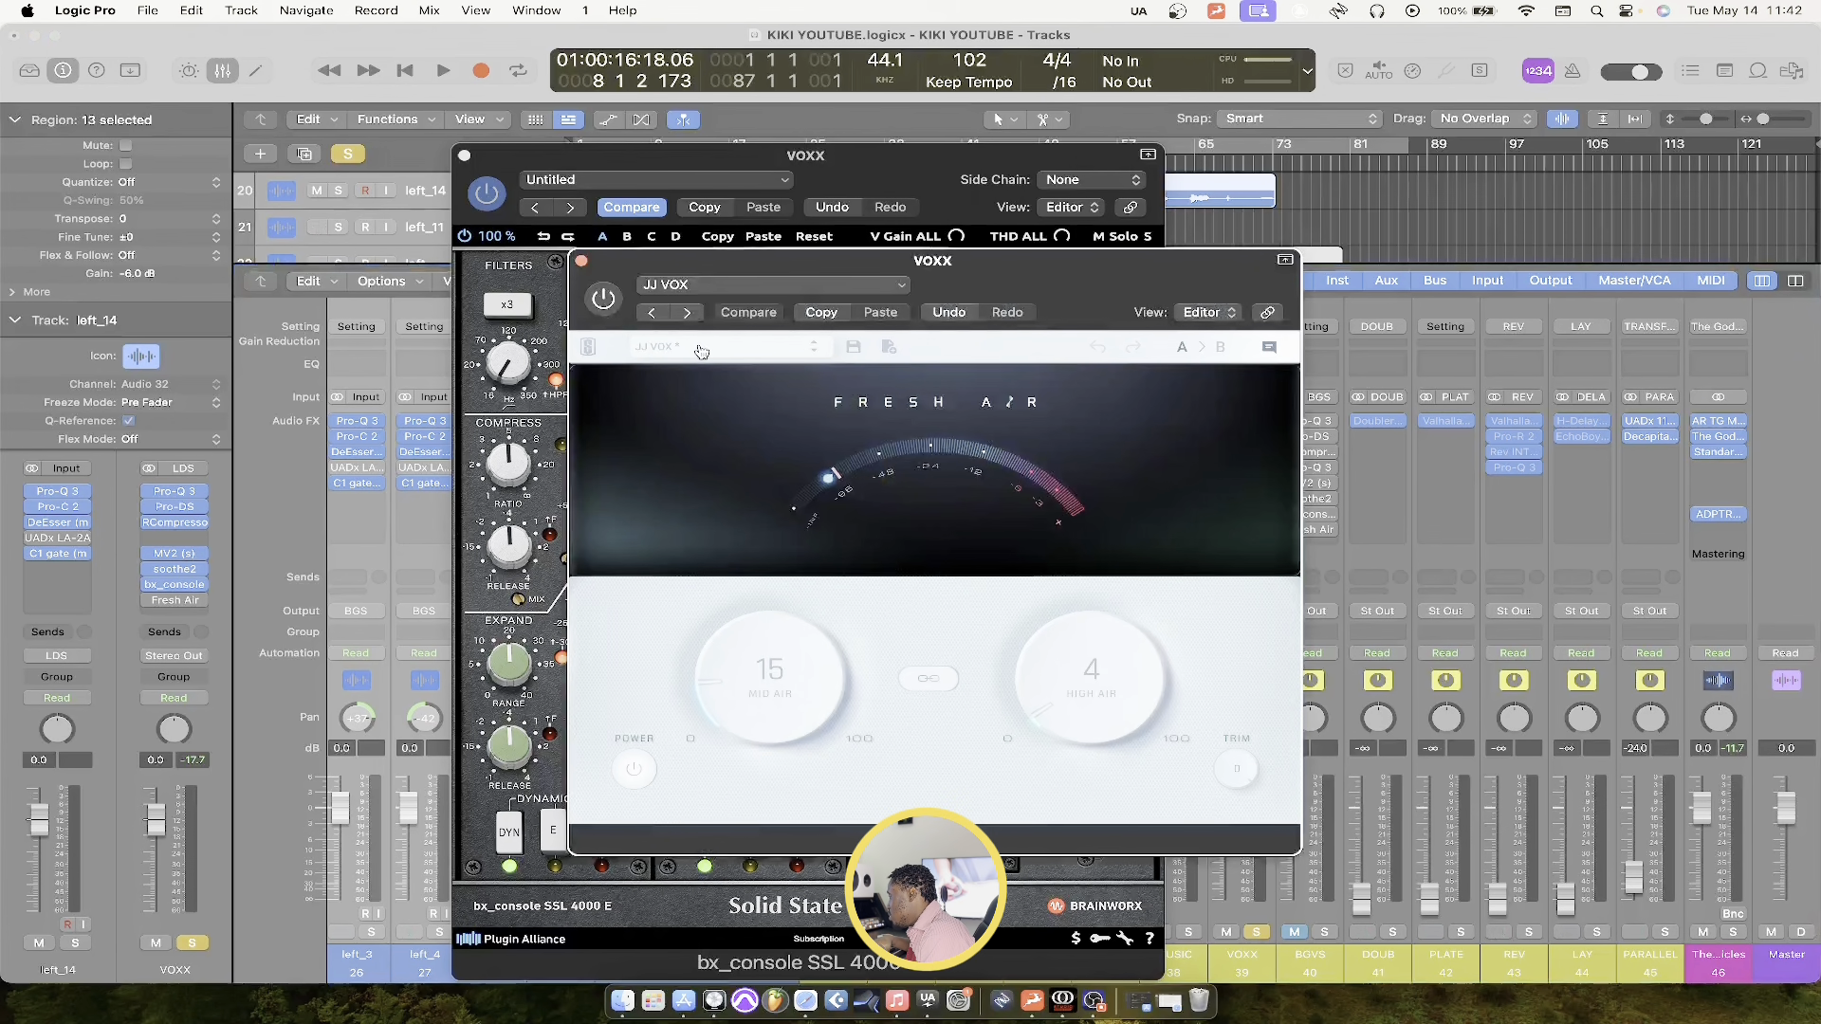
click(700, 351)
click(581, 387)
click(603, 300)
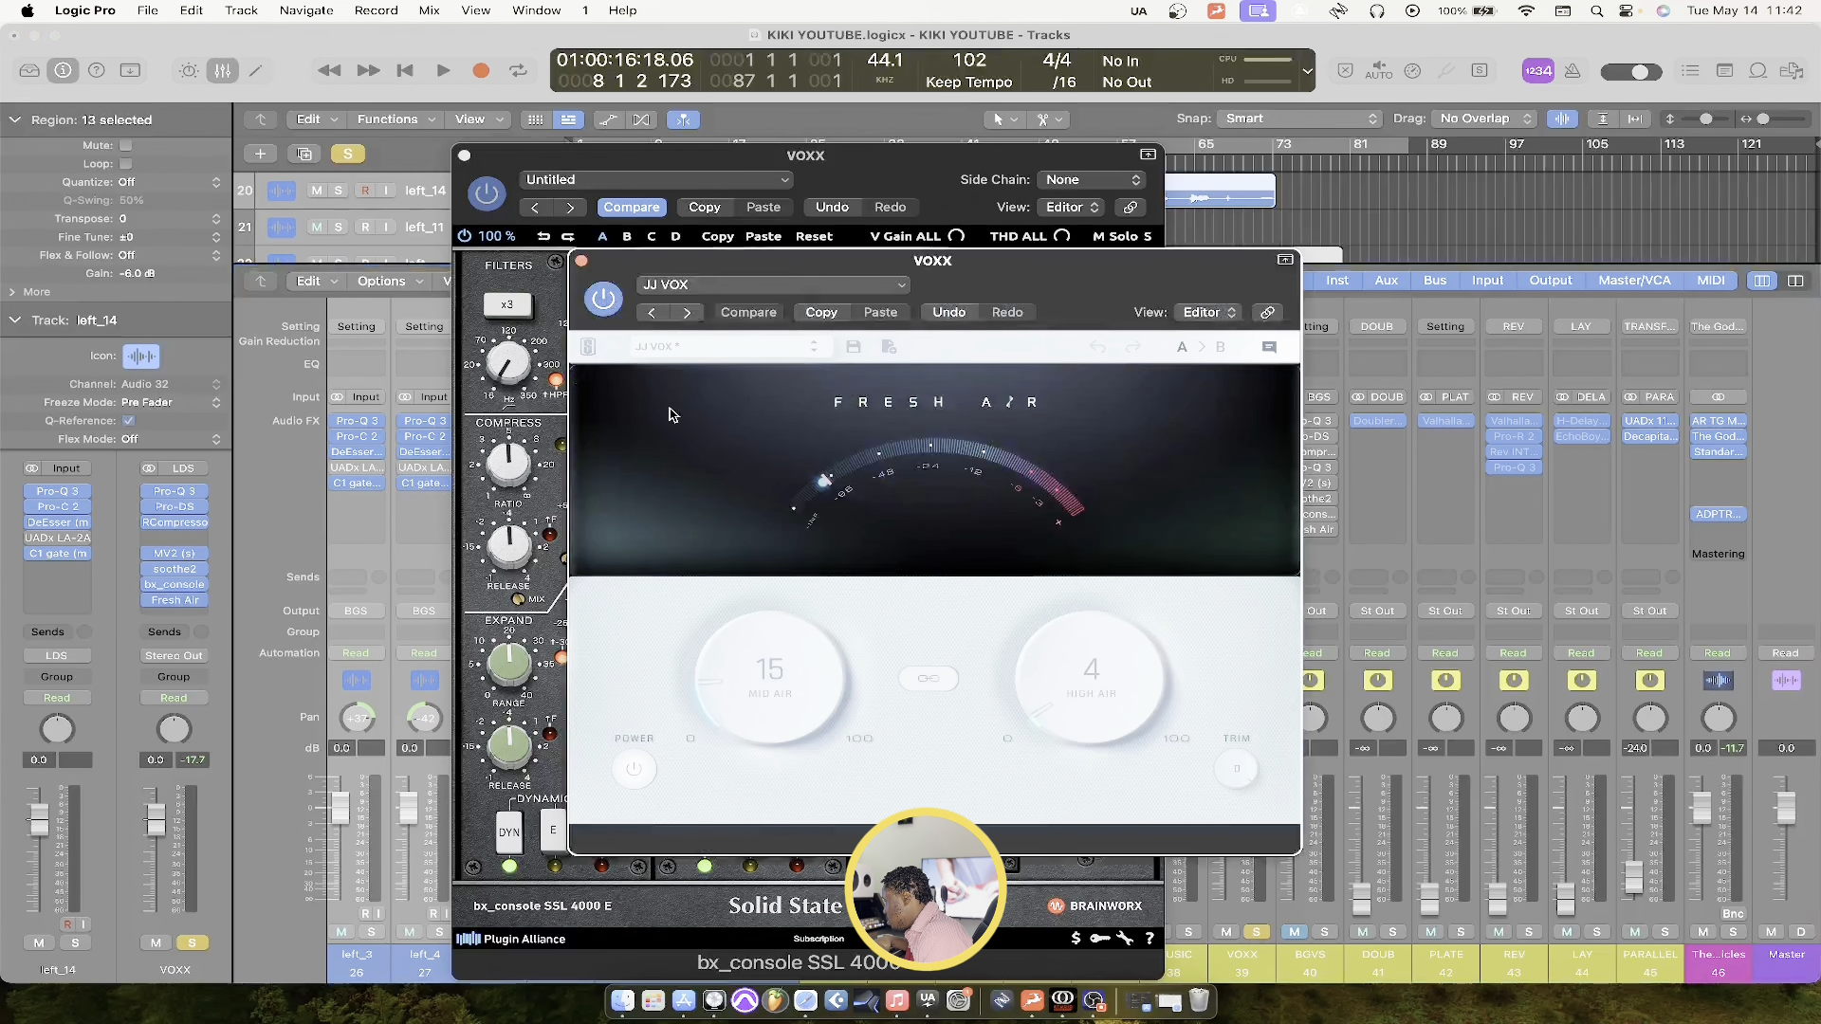
key(space)
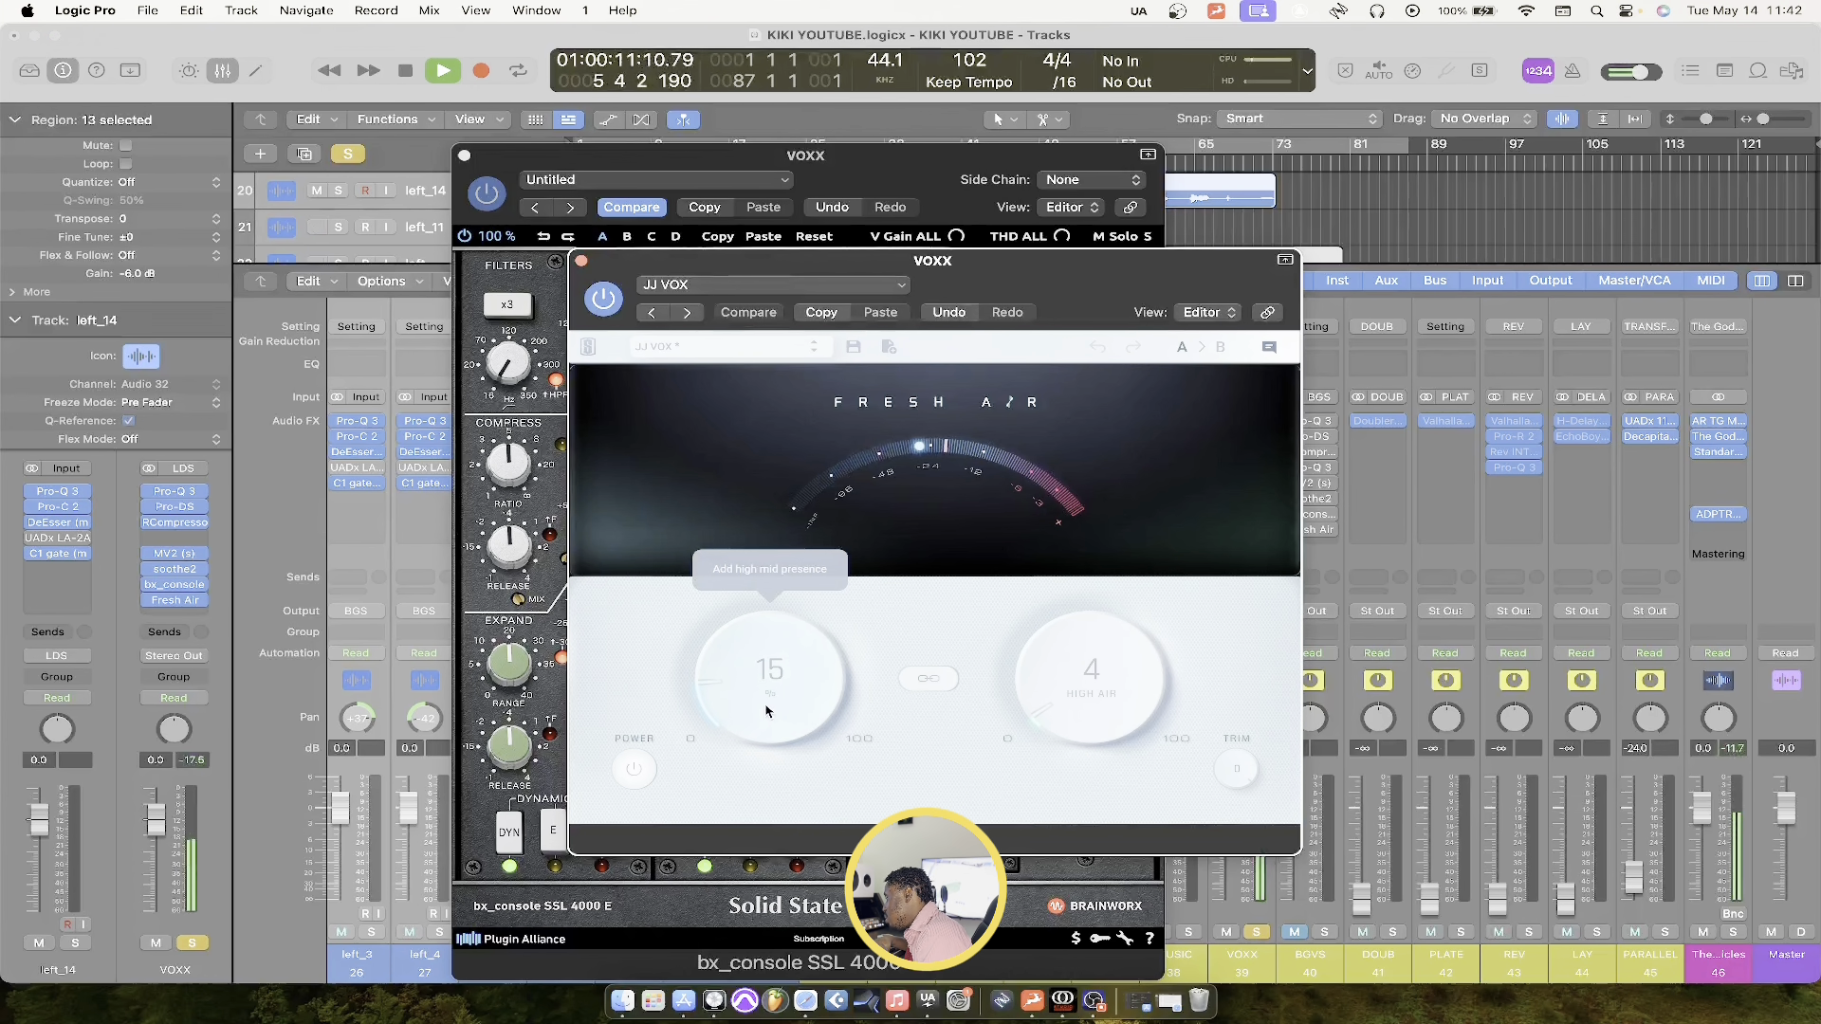
drag(768, 699, 765, 721)
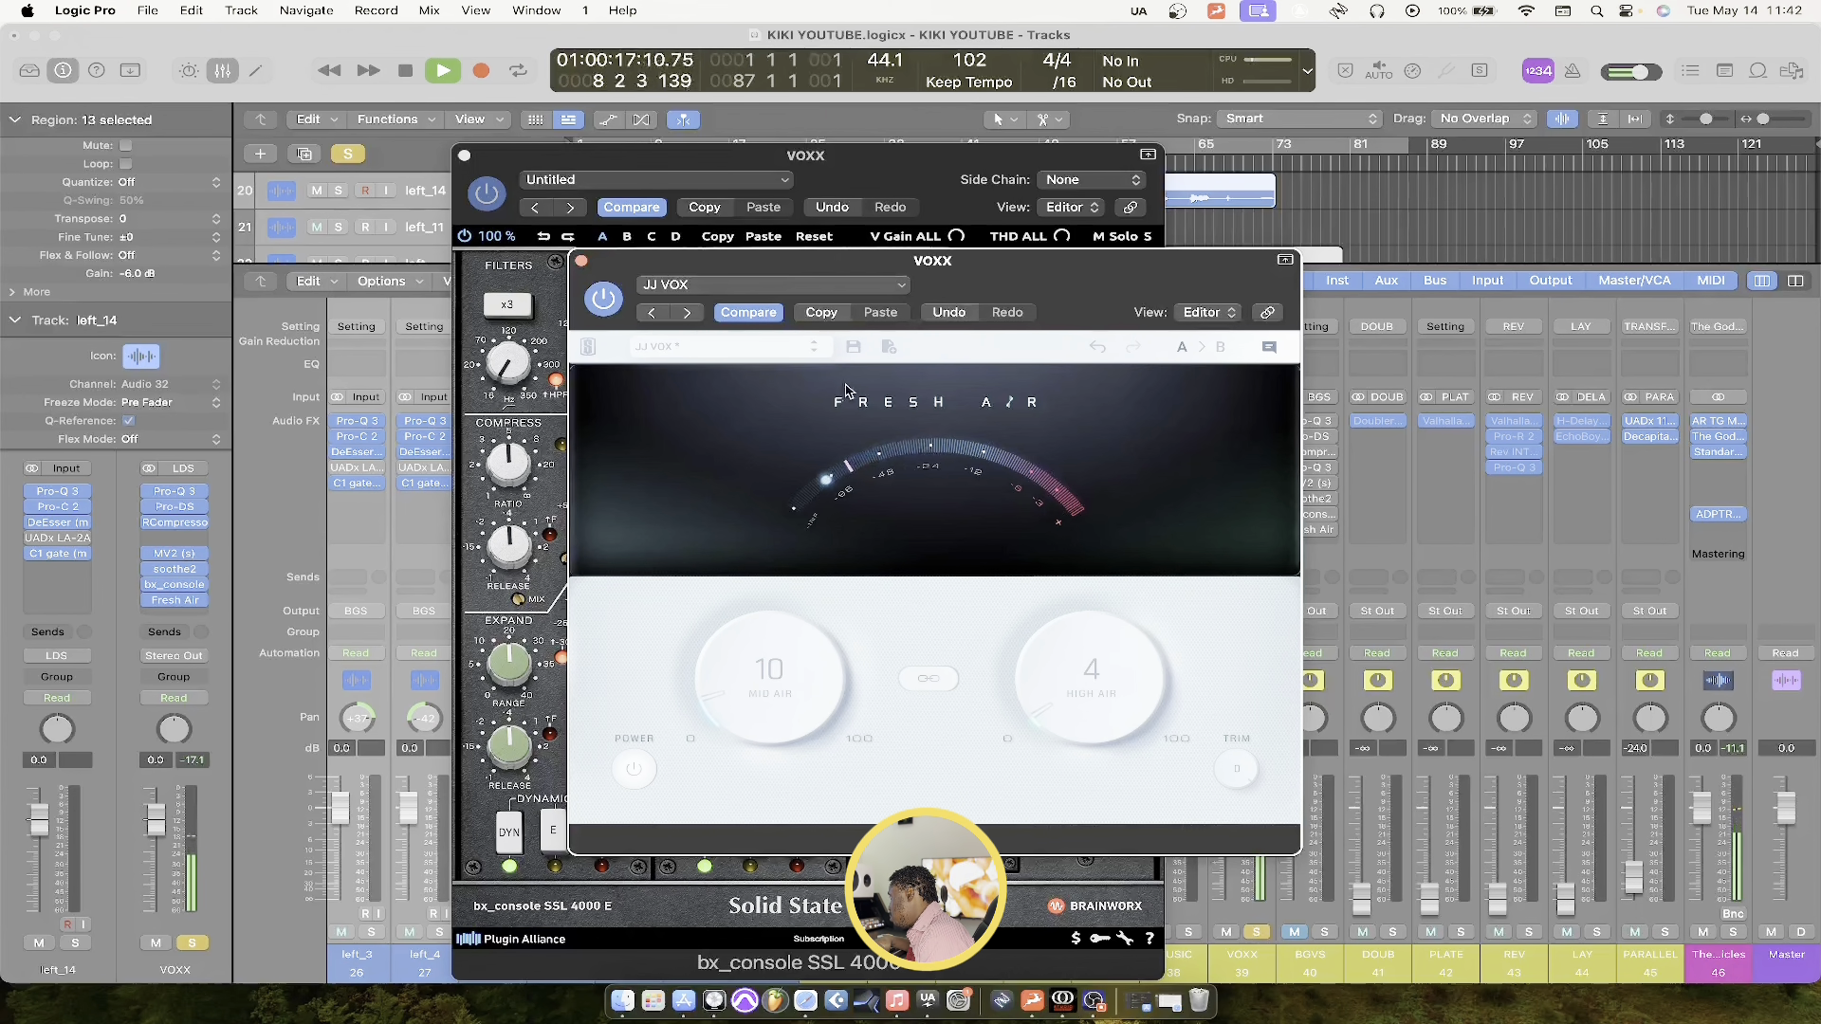
drag(775, 667, 775, 642)
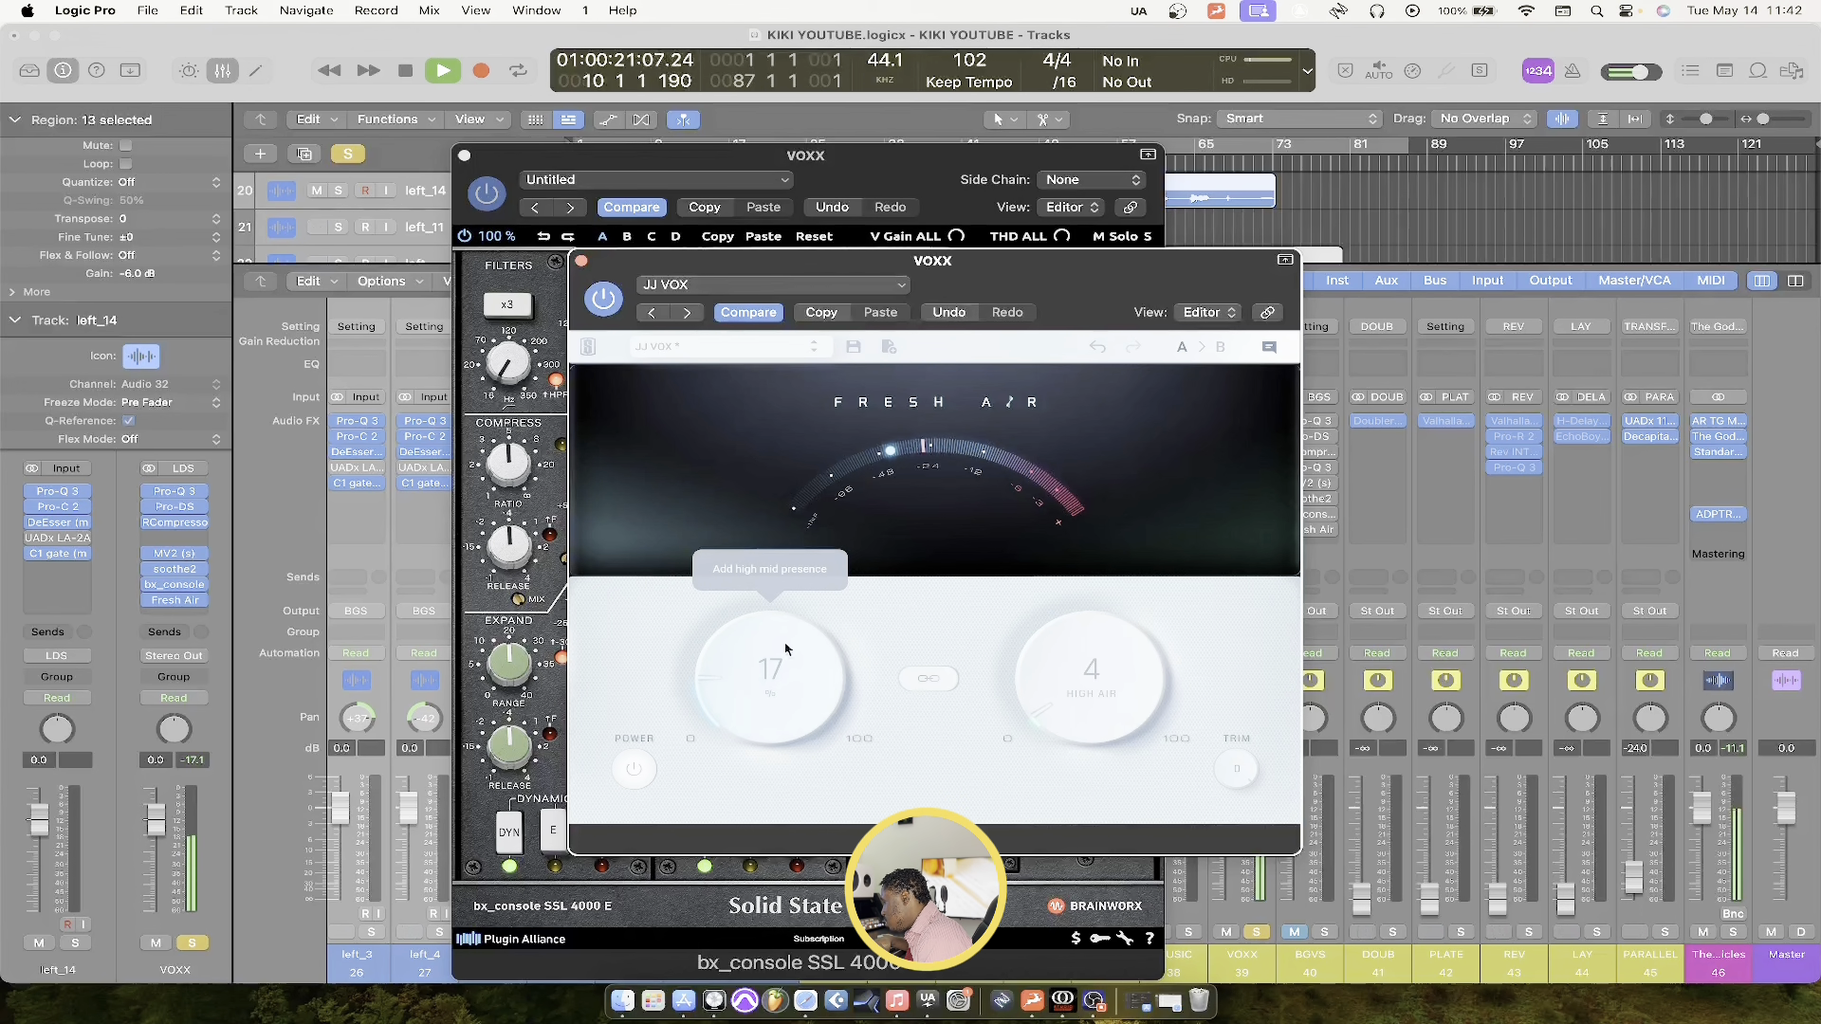
Unsolo the VOXX bus to hear it in the full mix and close Fresh Air
click(1252, 934)
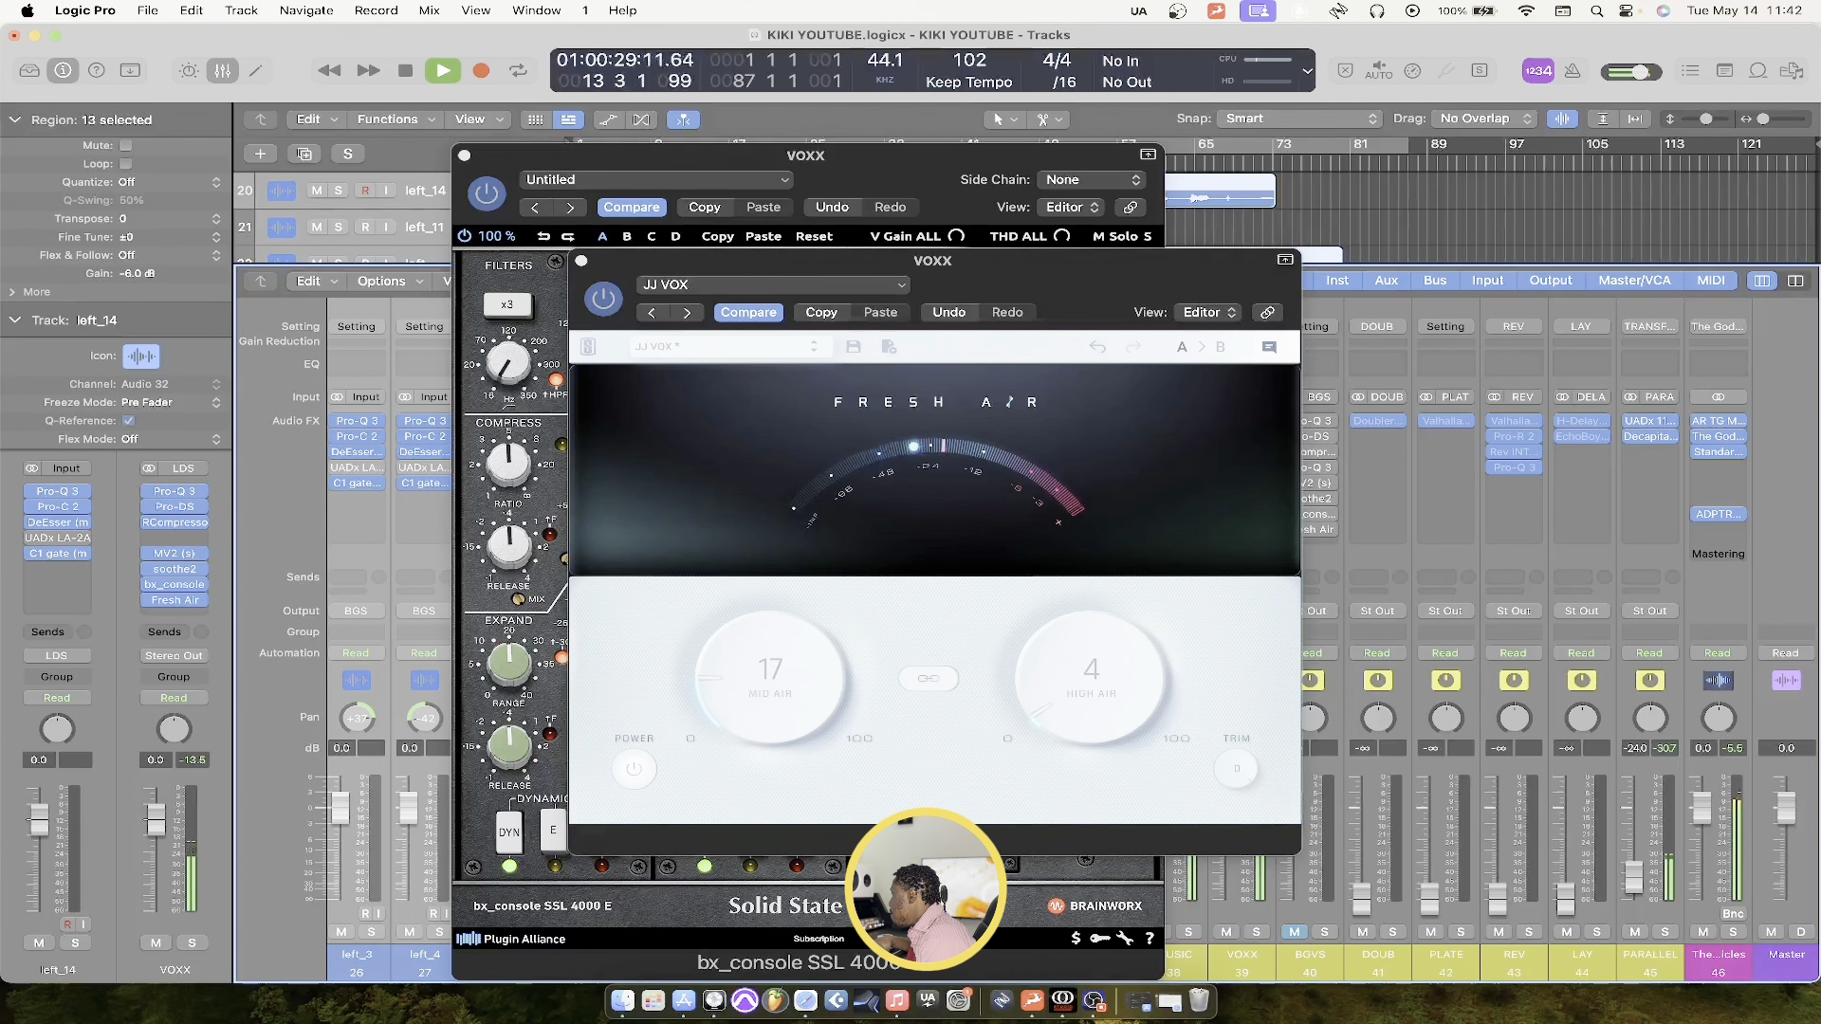
click(1072, 283)
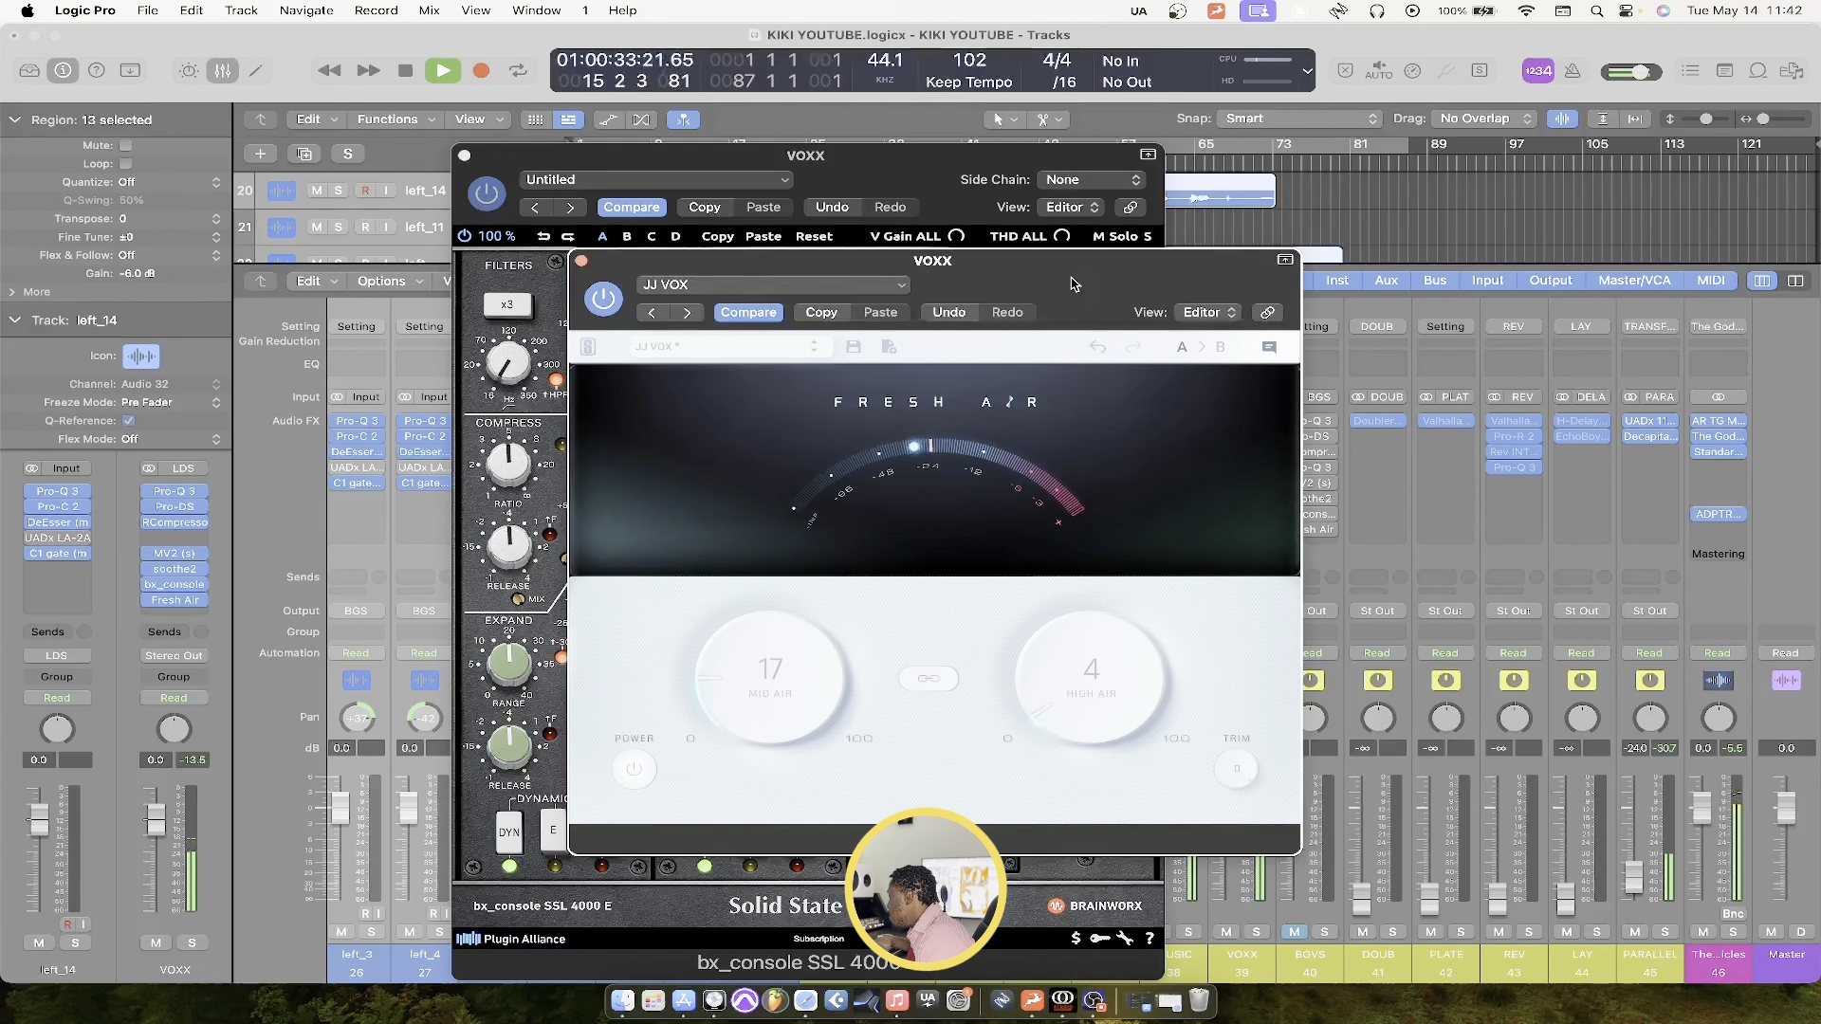
click(578, 261)
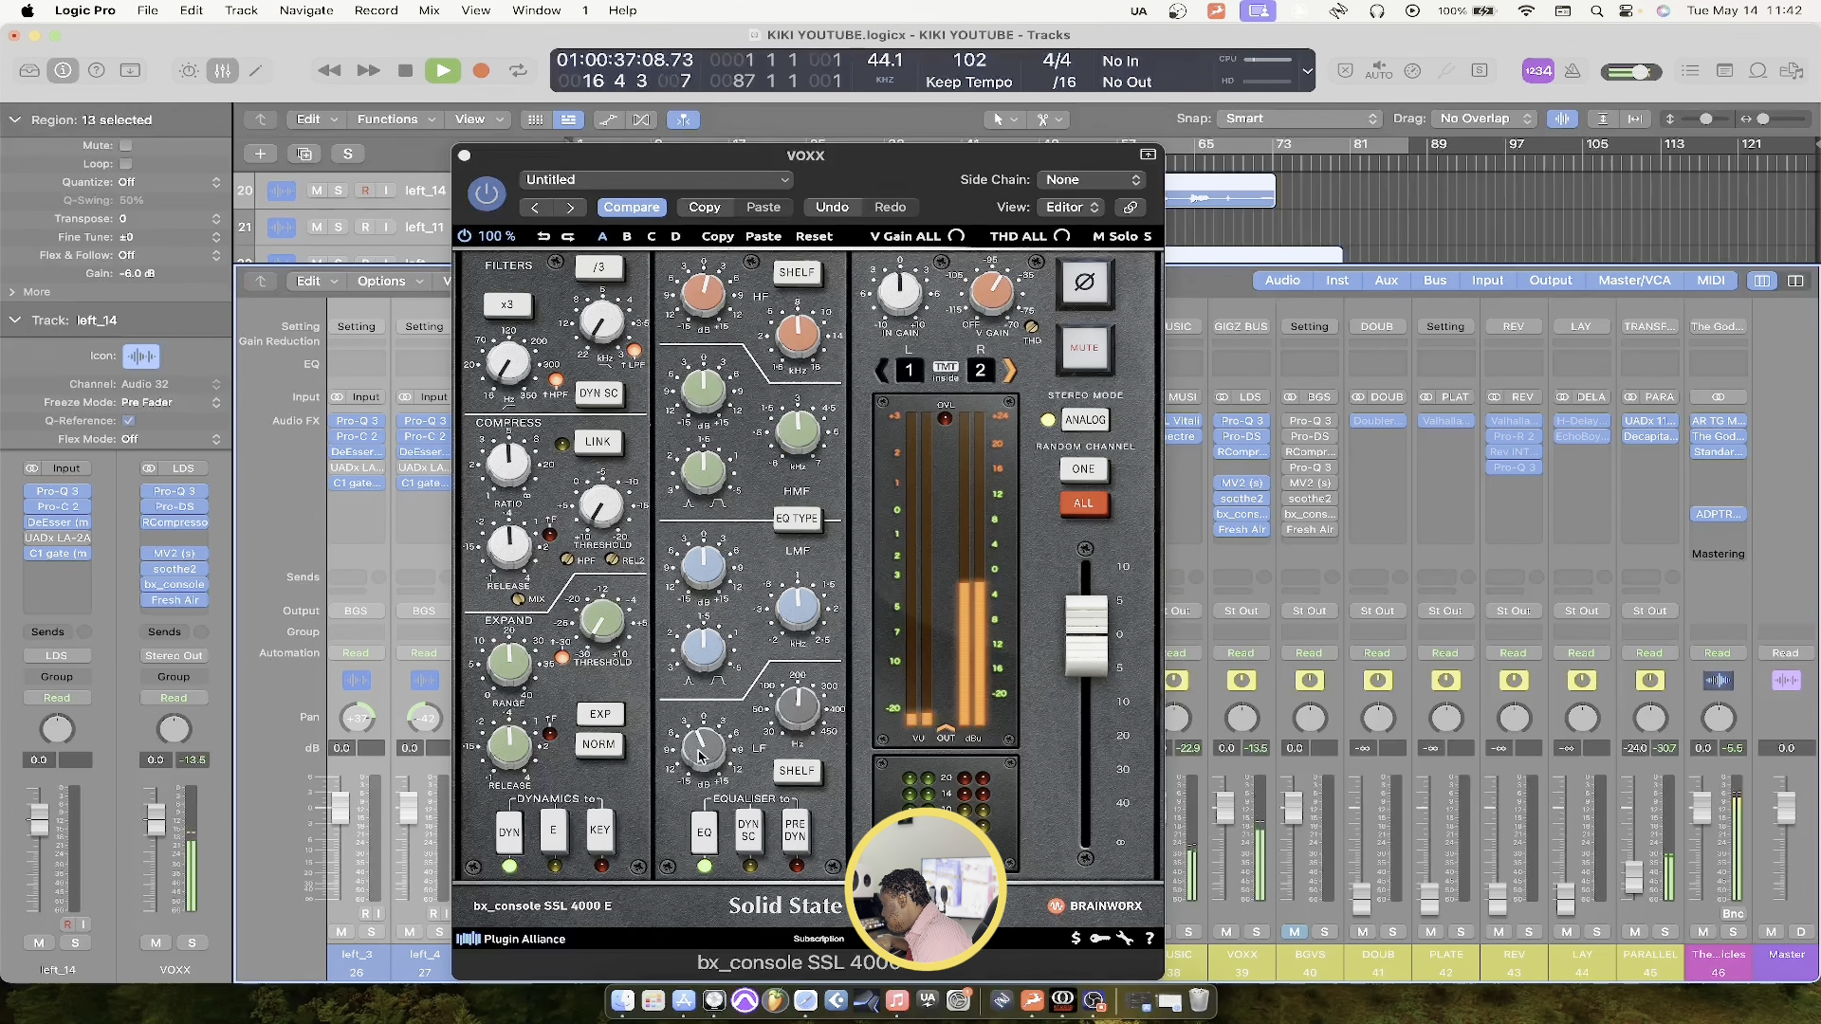
Set the bx_console SSL 4000 E's LF gain to -3.0 dB and solo the VOXX bus
drag(698, 754, 700, 762)
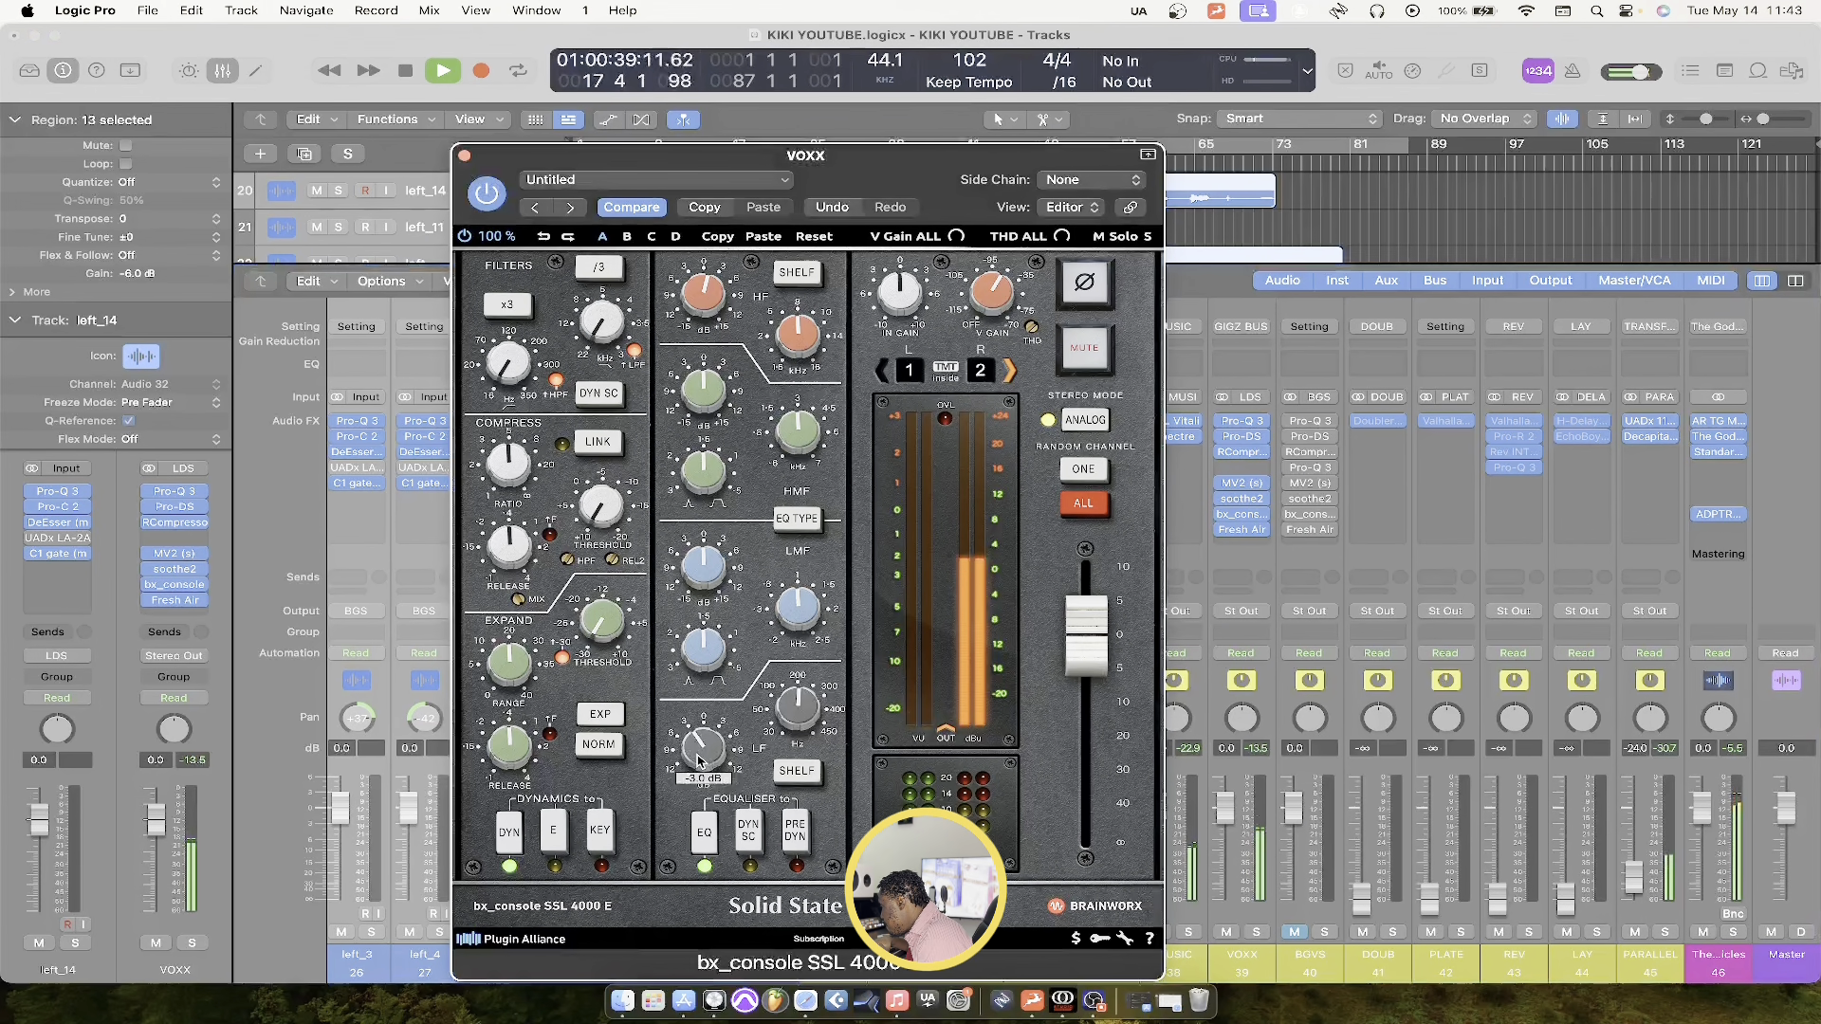
click(1250, 932)
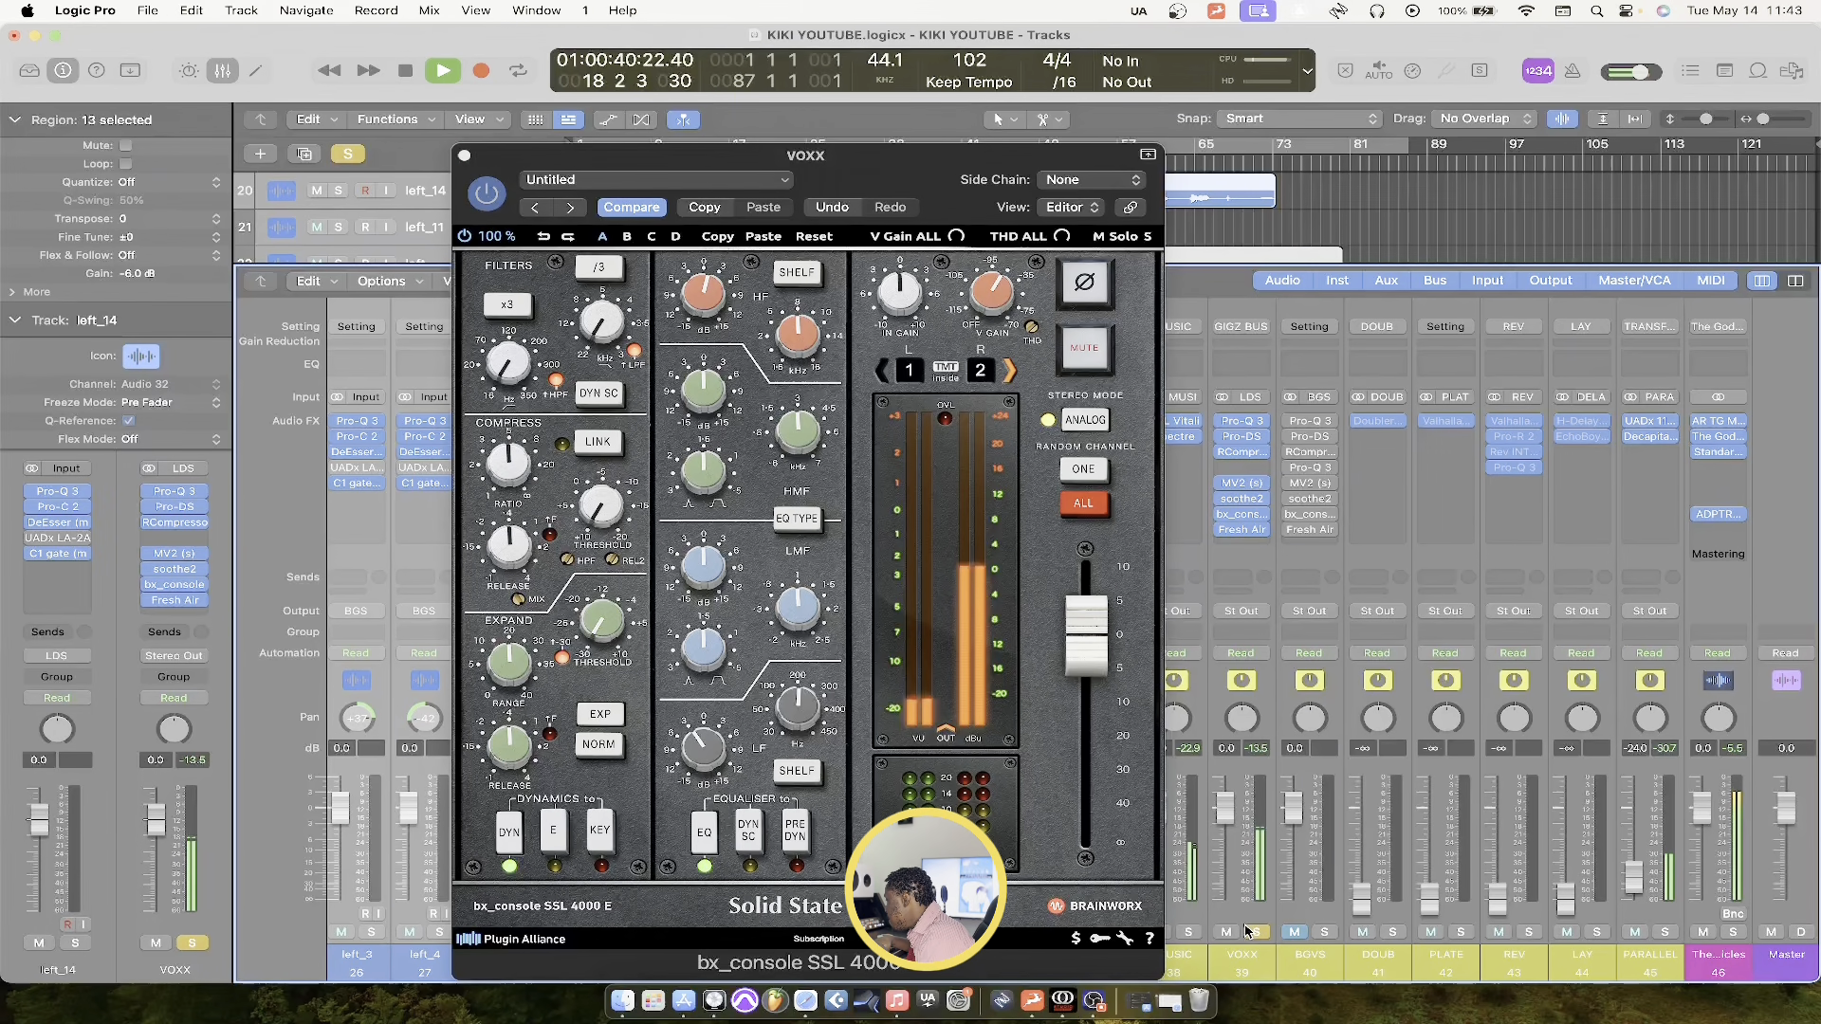
Close the VOXX console EQ, copy the VOXX channel strip setting and paste only its plug-ins onto the BGVS bus
click(463, 155)
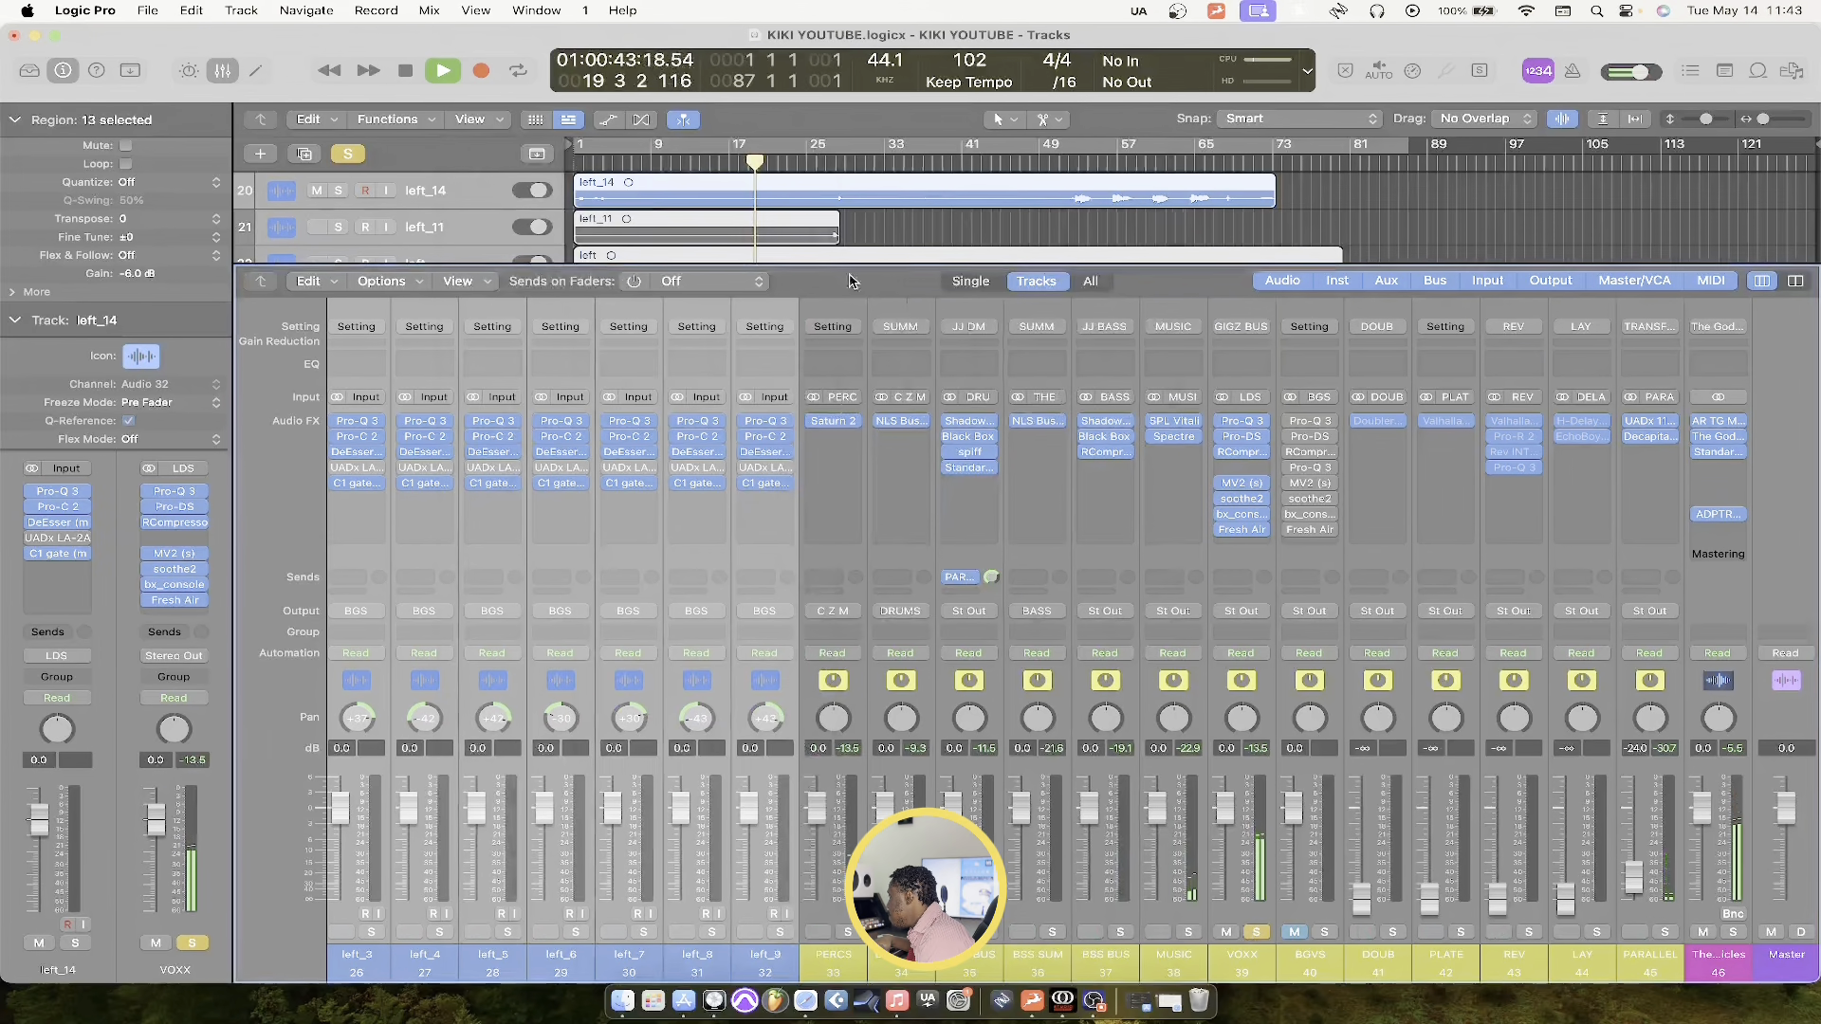
click(1246, 332)
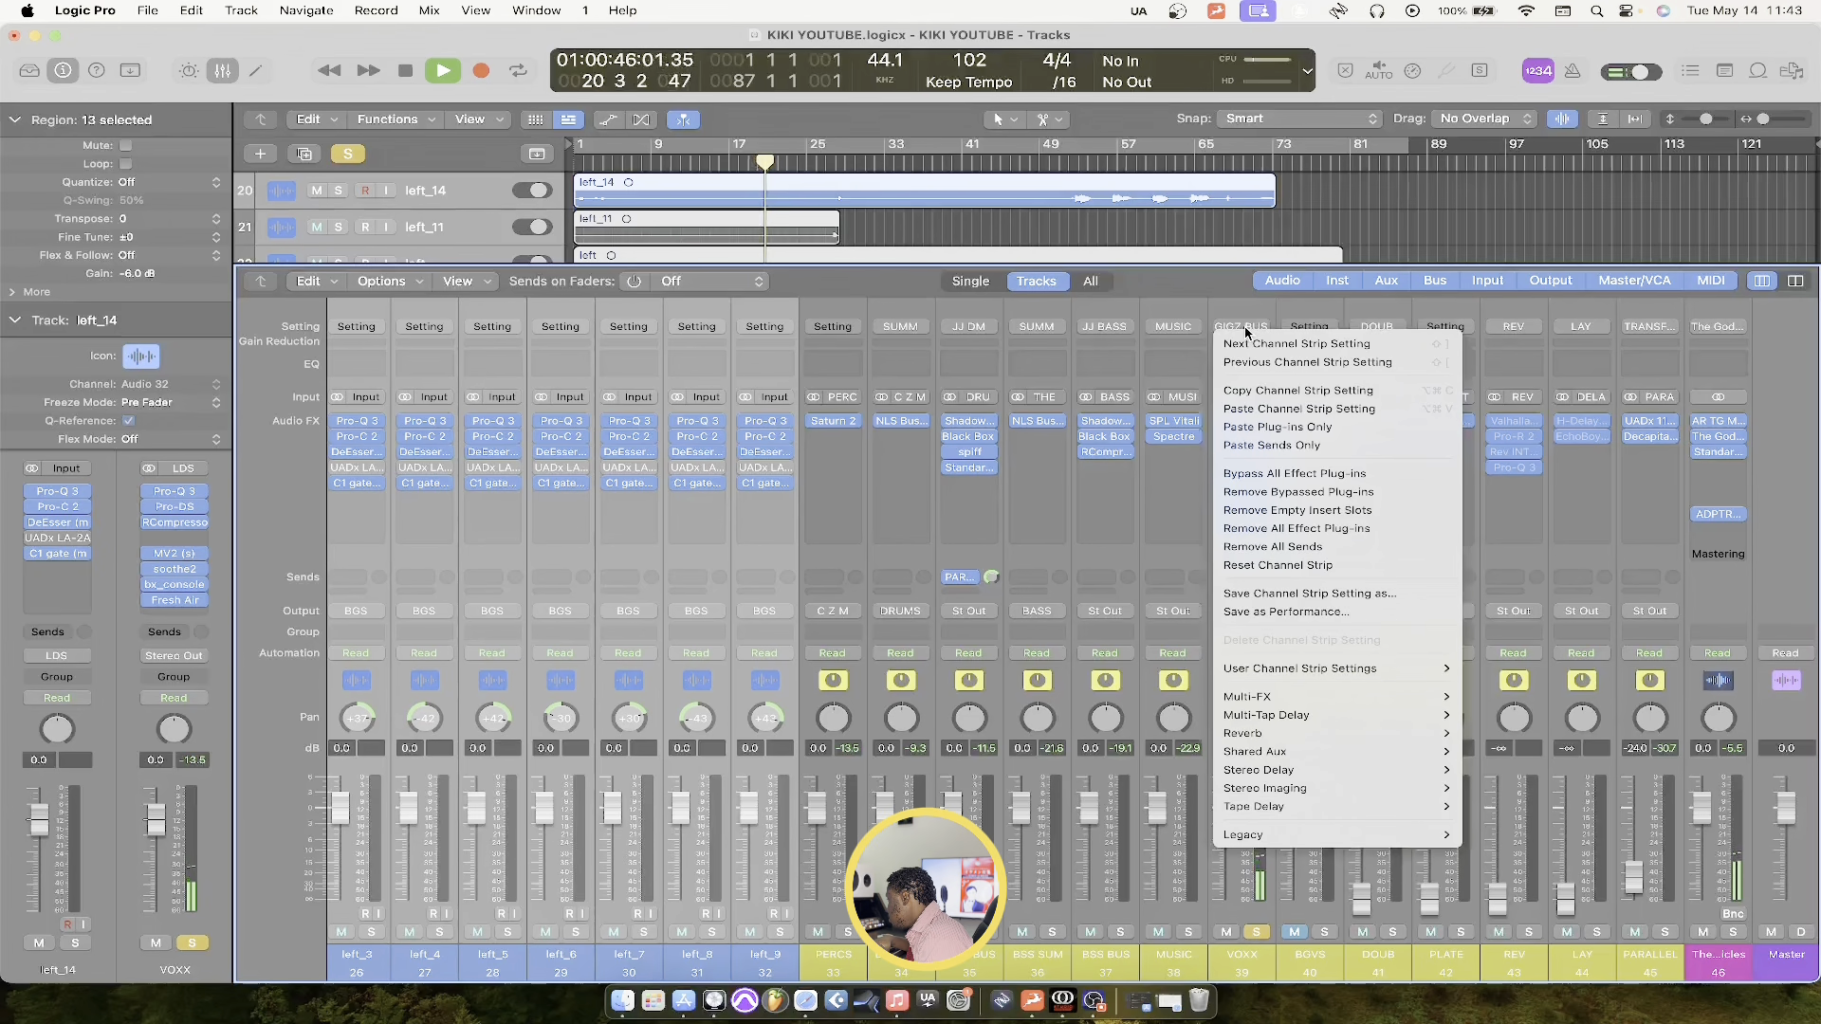
click(1250, 390)
click(1309, 327)
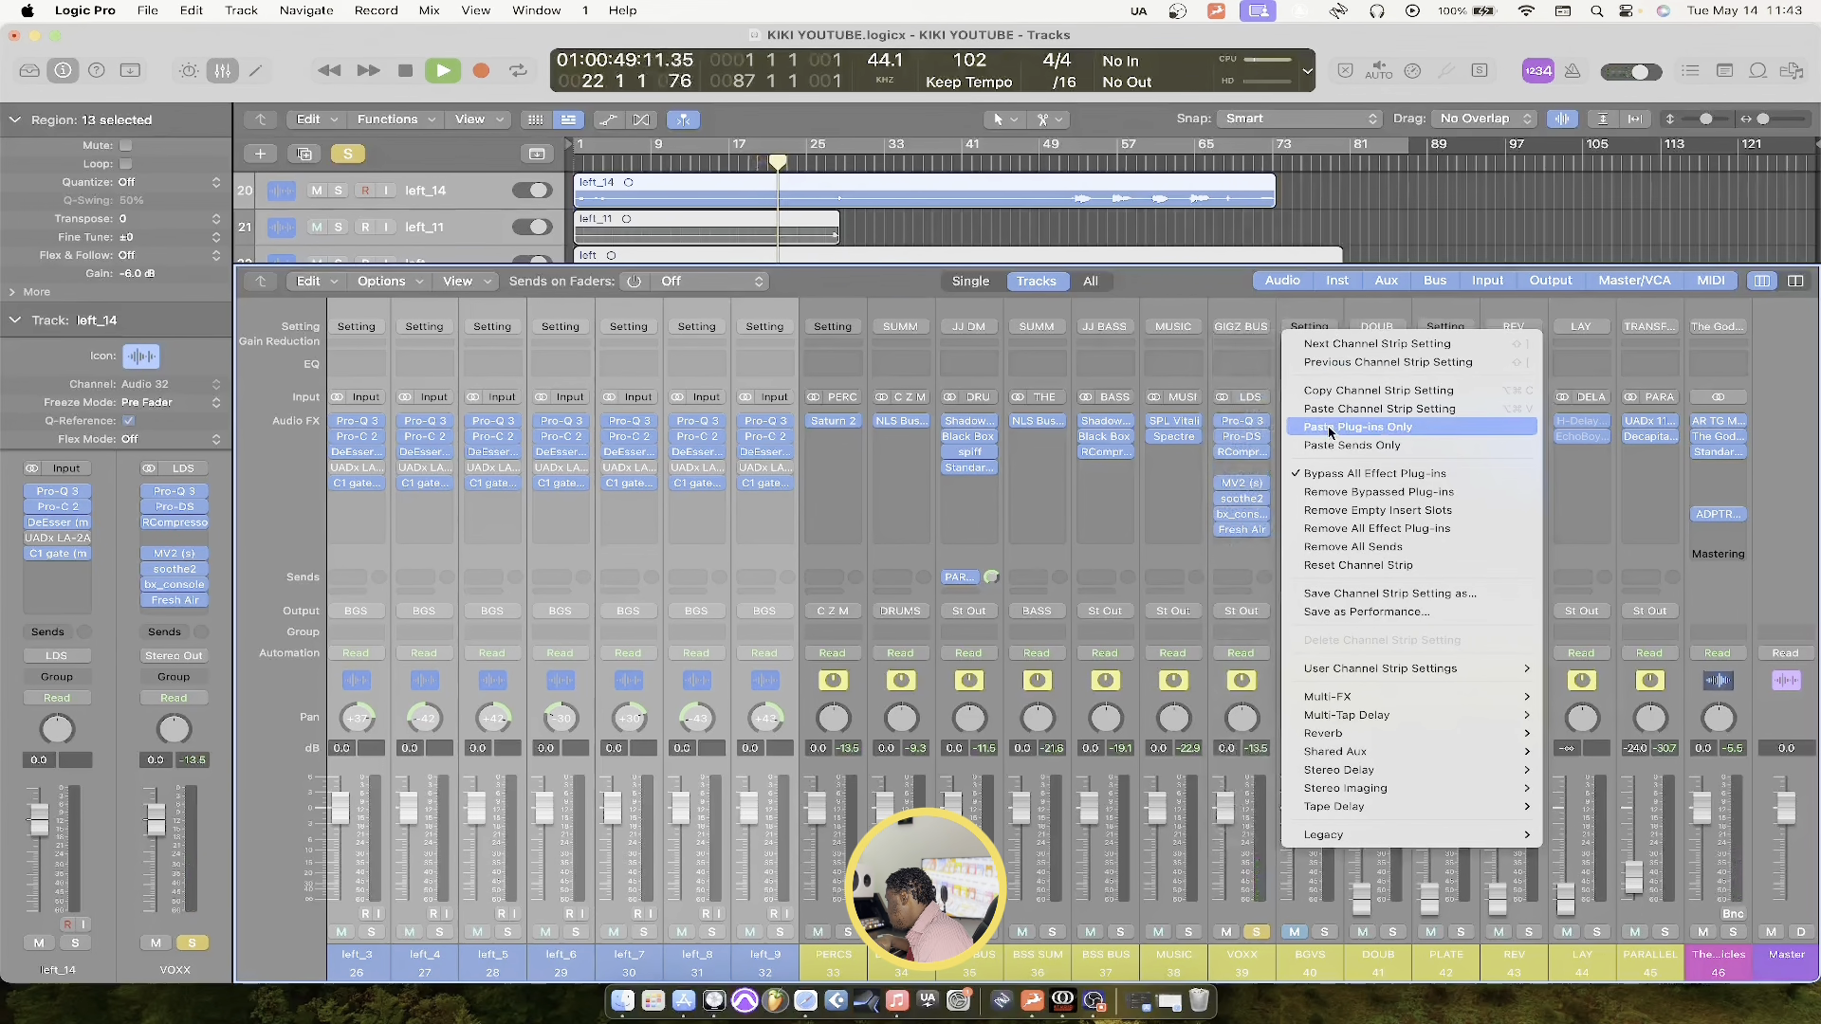
click(1324, 429)
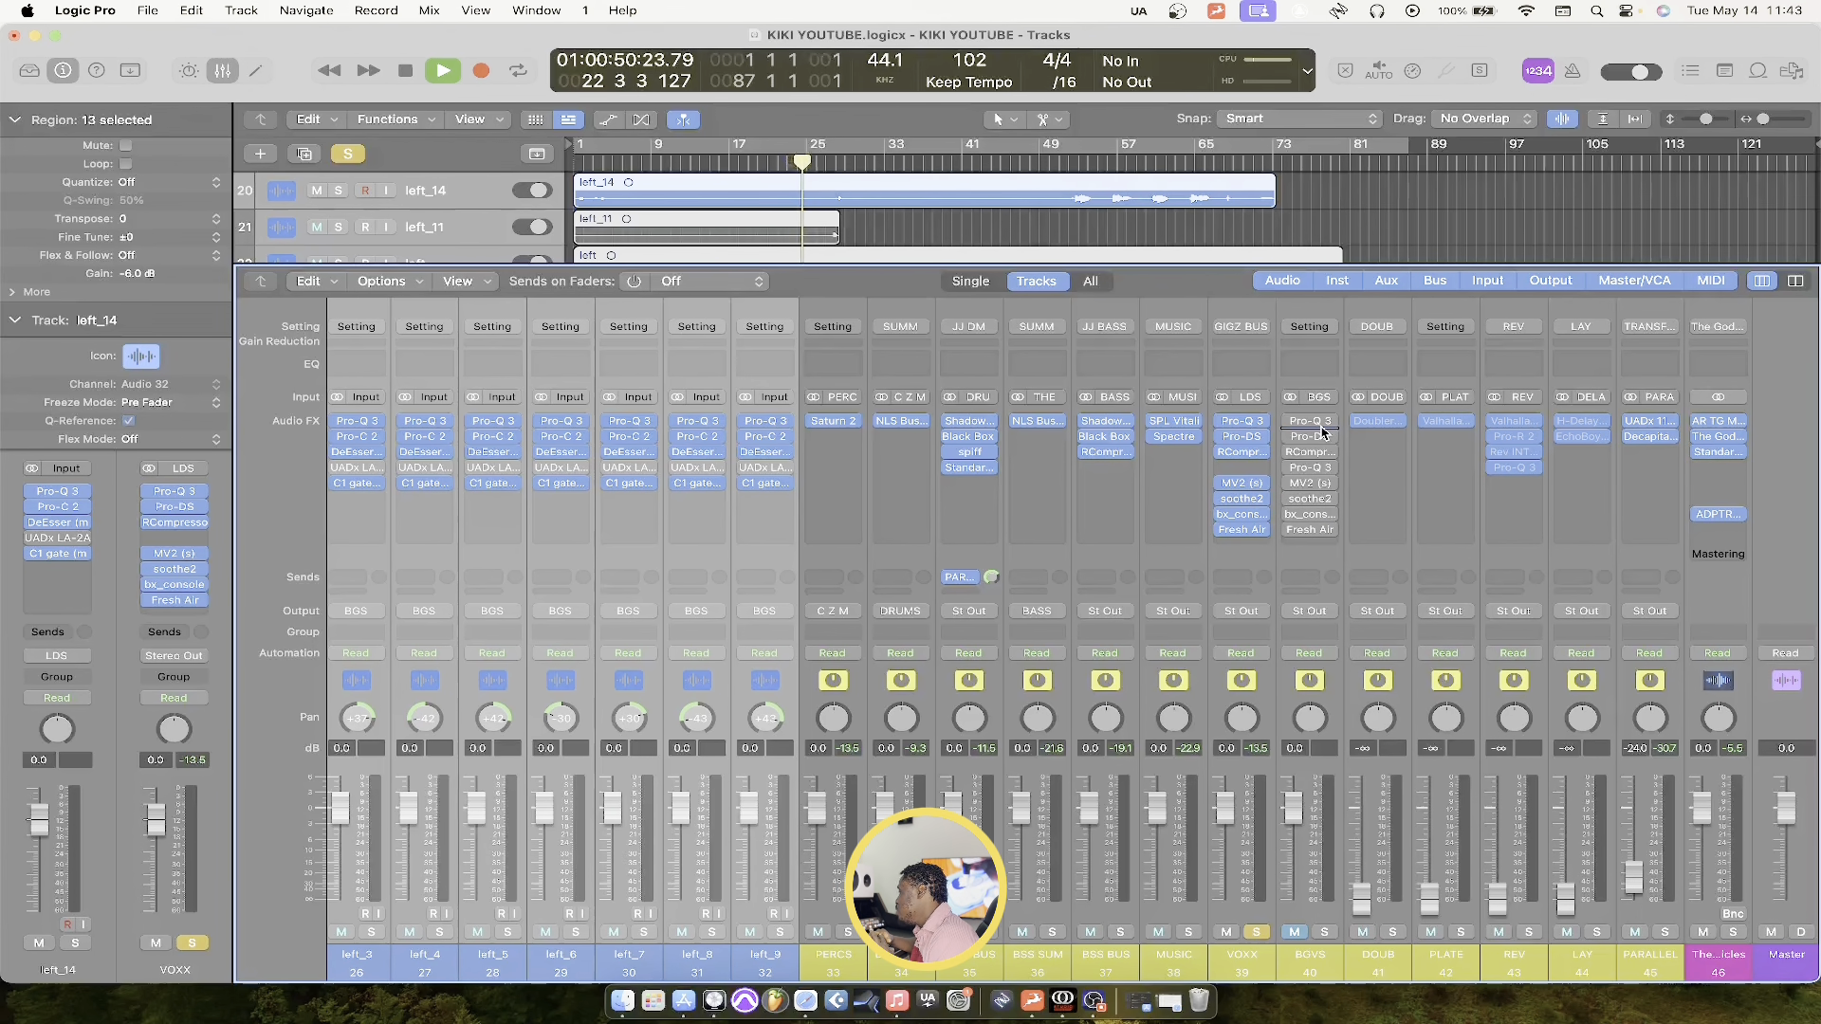
Stop playback, unmute the BGVS bus and clear the active solo
key(space)
click(1294, 932)
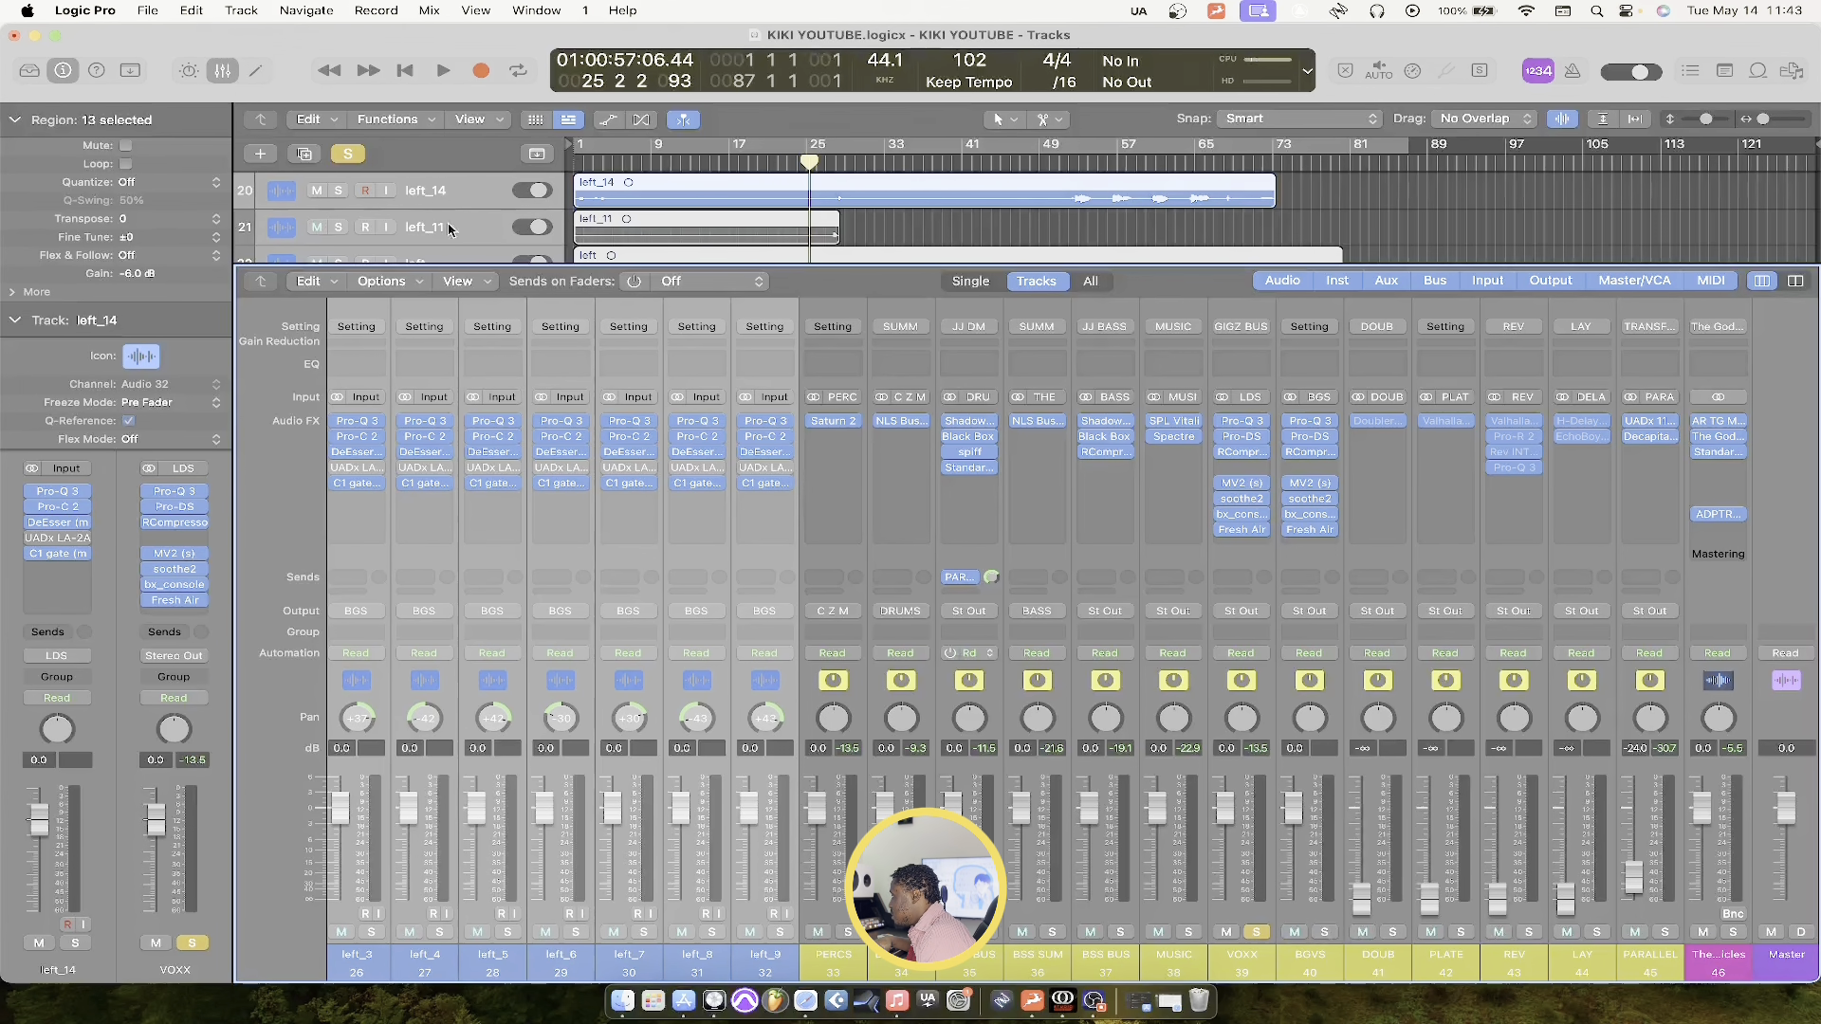
click(350, 156)
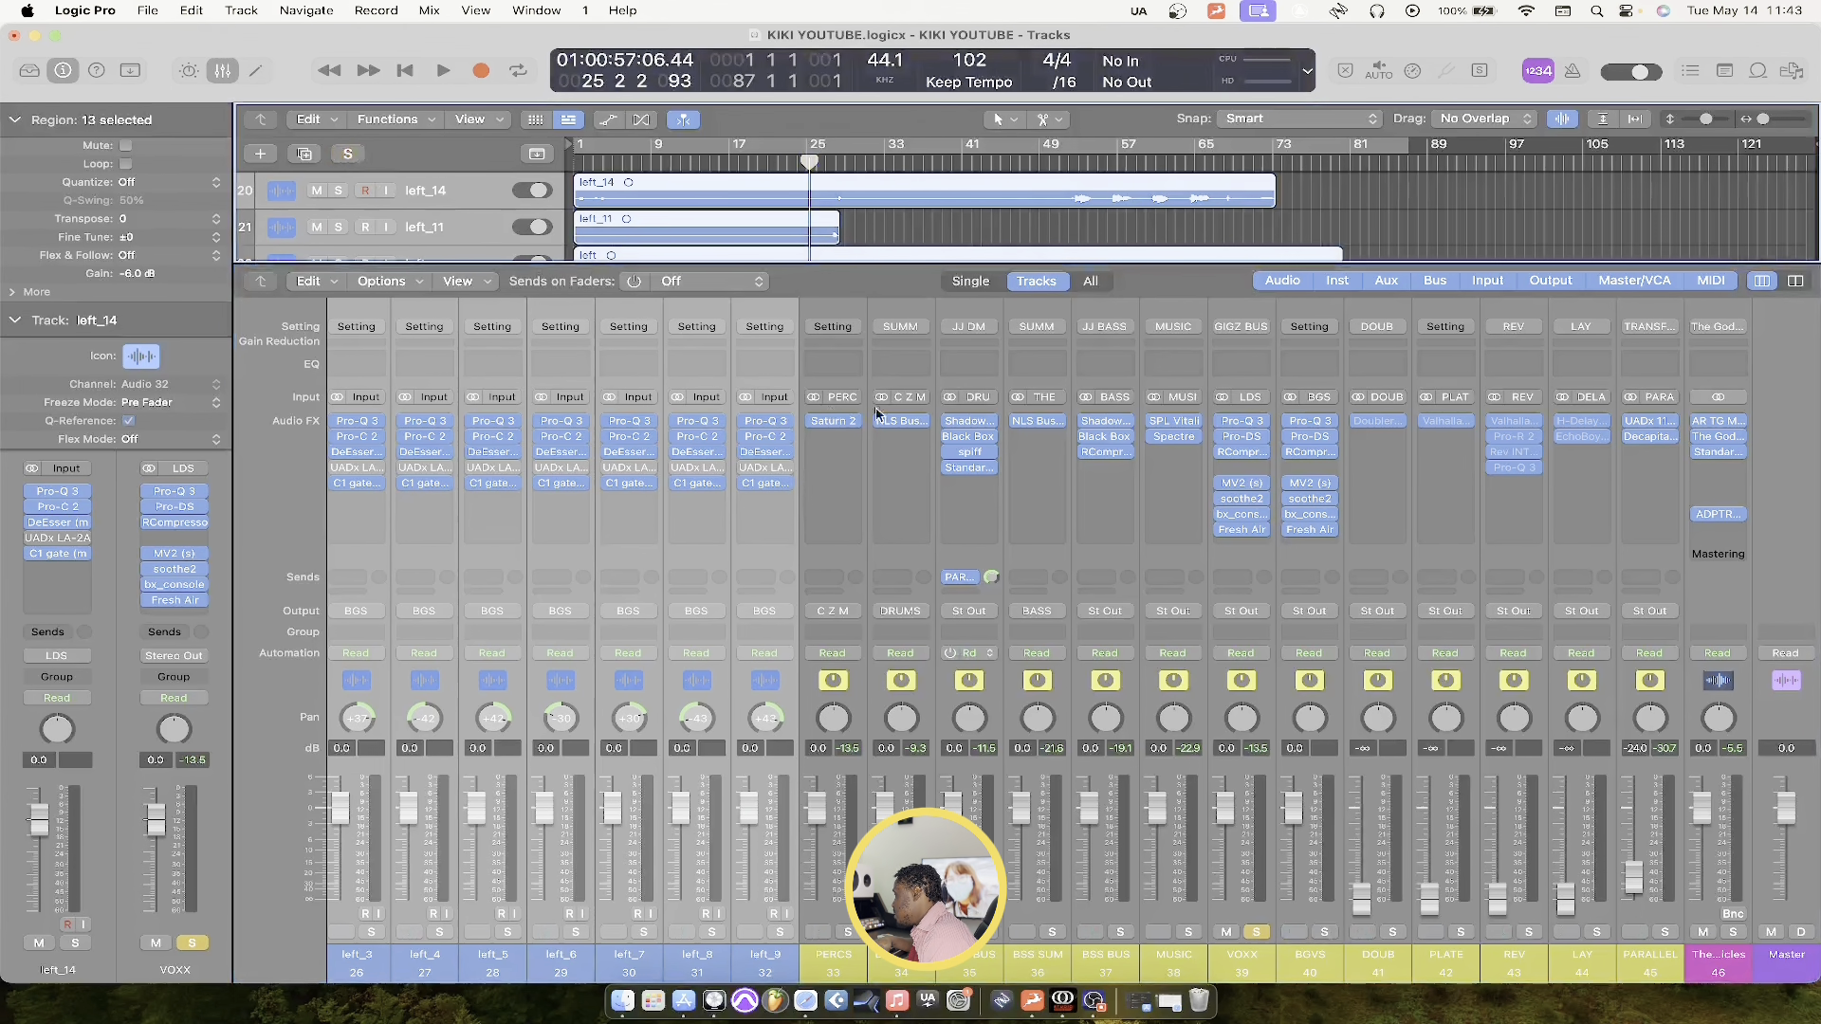
Randomise the channel numbers of all bx_console SSL 4000 E instances from the VOXX bus and close the console windows
click(1243, 514)
click(1081, 504)
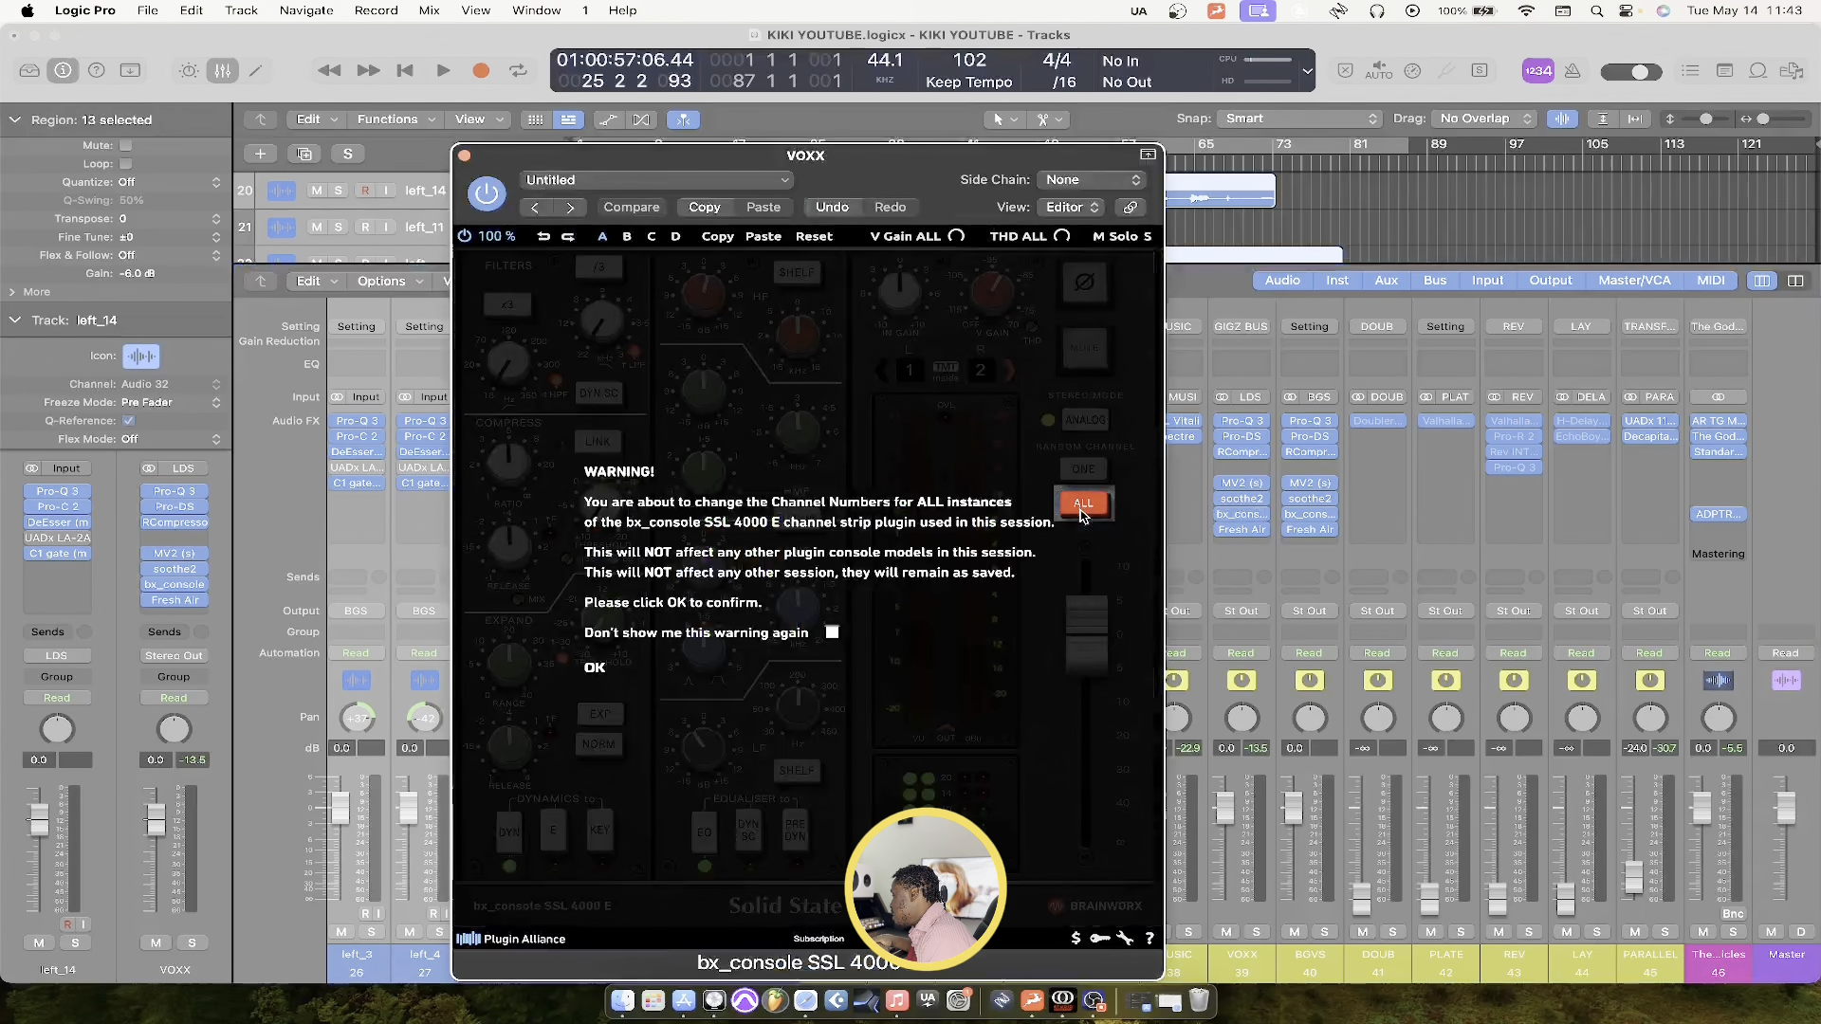
click(585, 667)
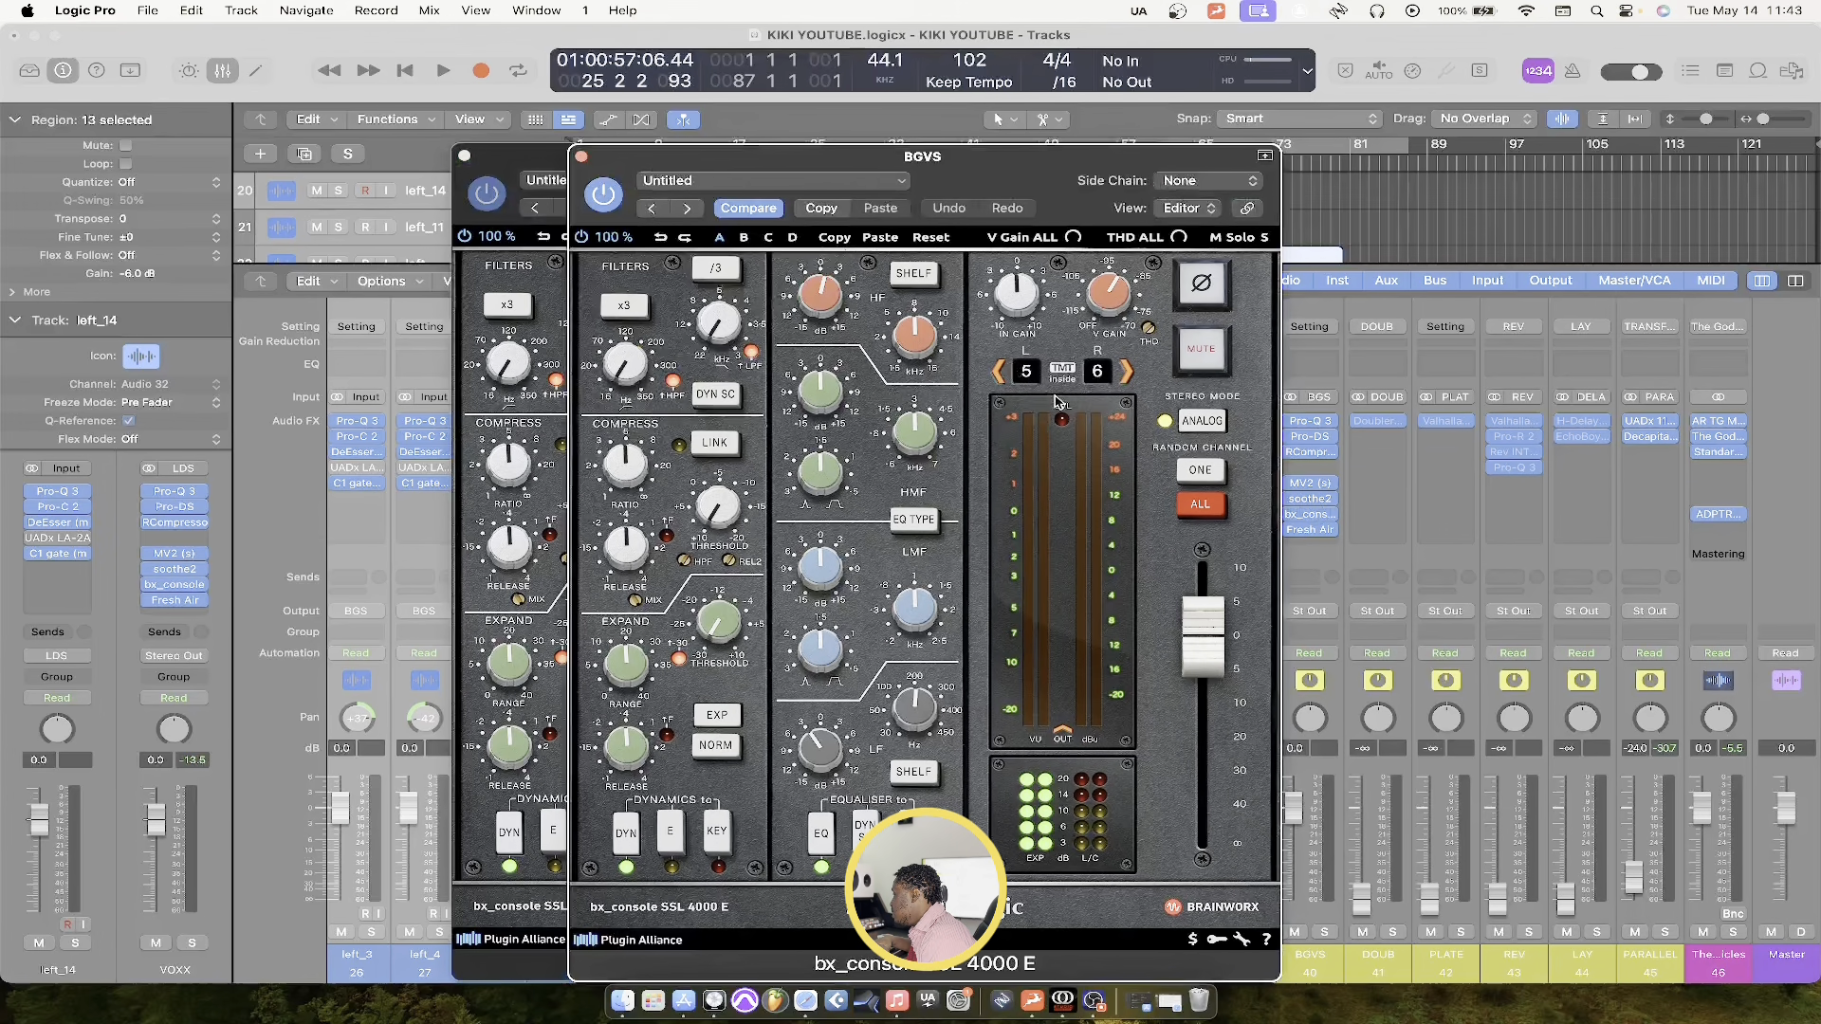
click(581, 156)
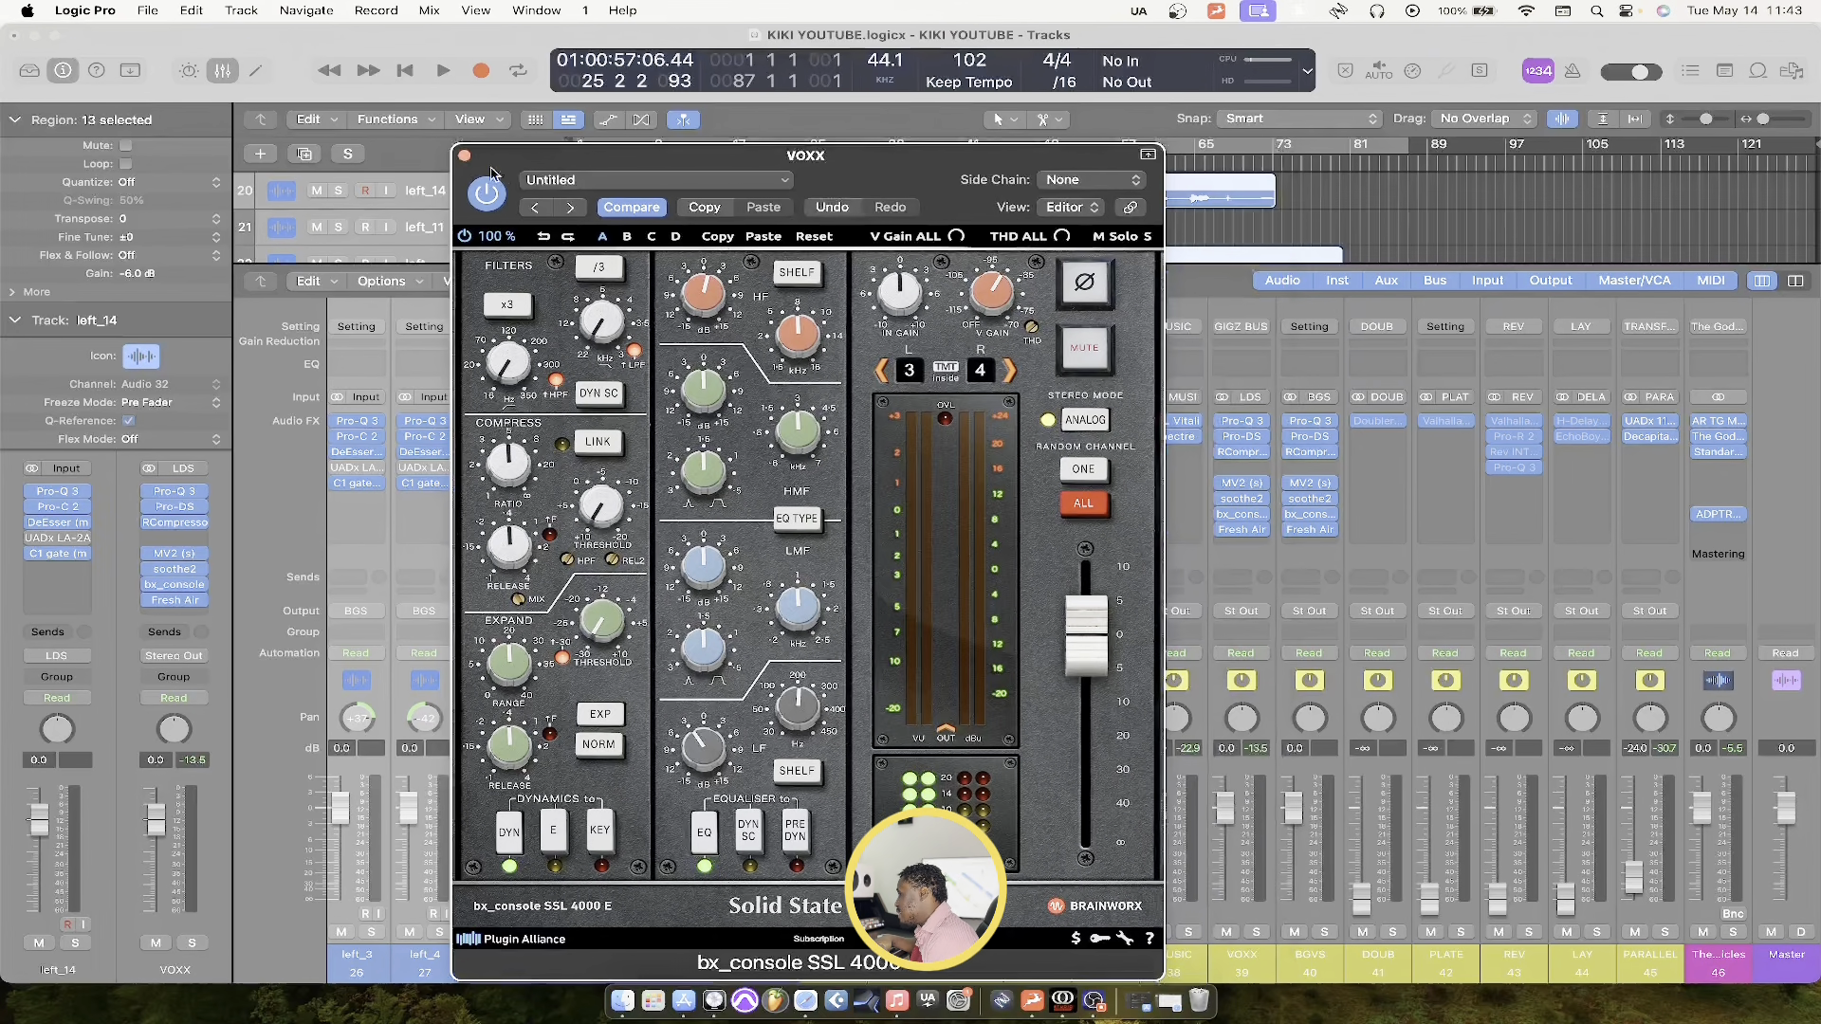
click(464, 155)
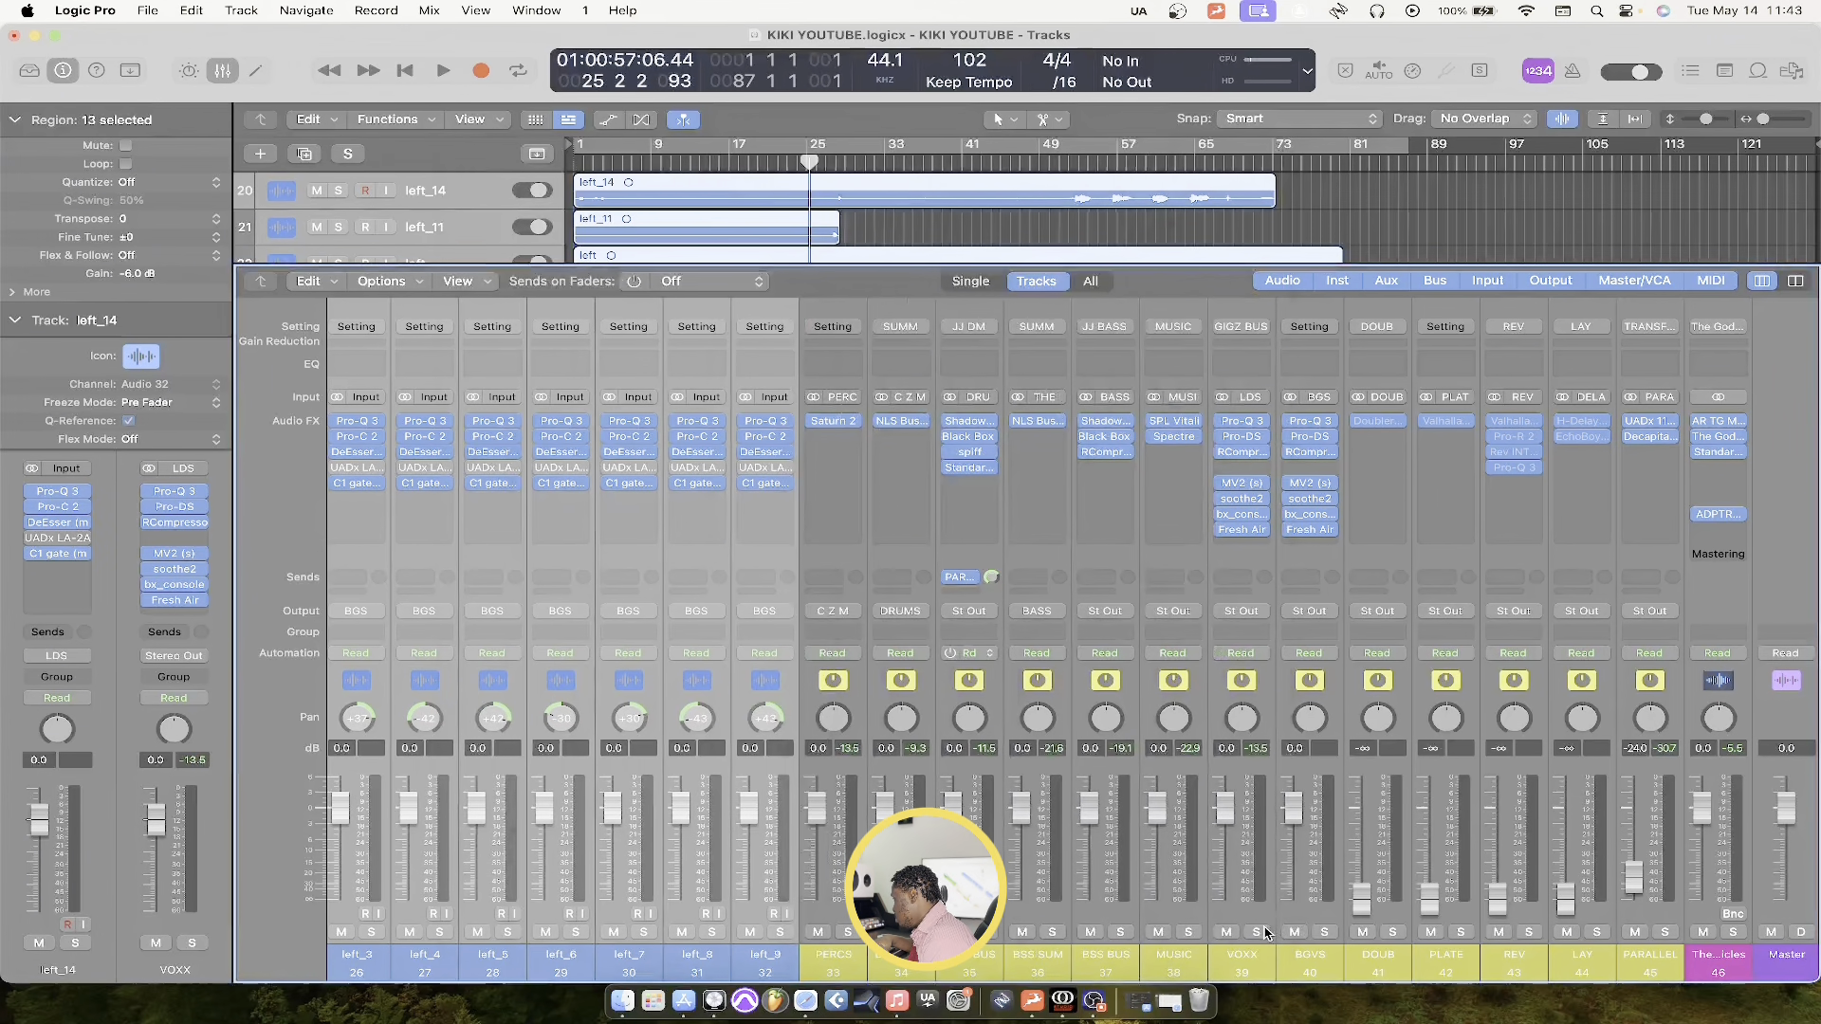
Play the full mix and check the levels across the background vocal tracks and buses in the mixer
key(space)
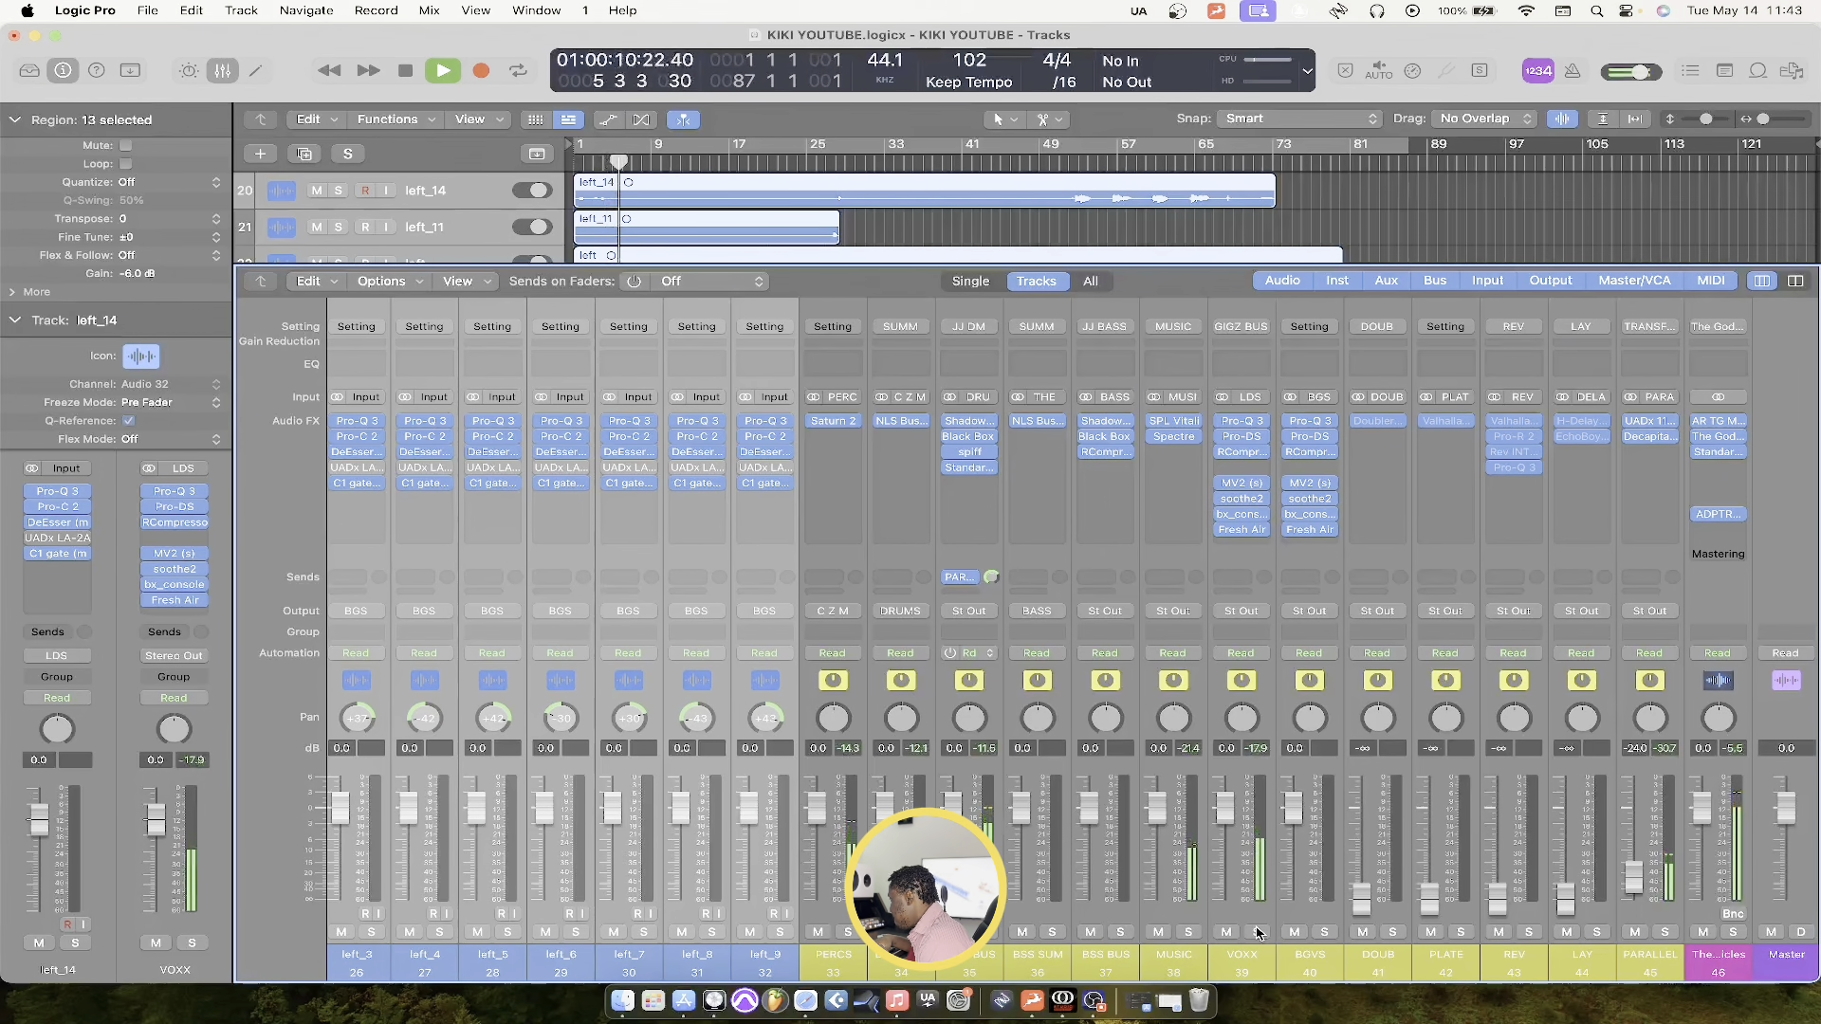
scroll(1219, 912, left, 1)
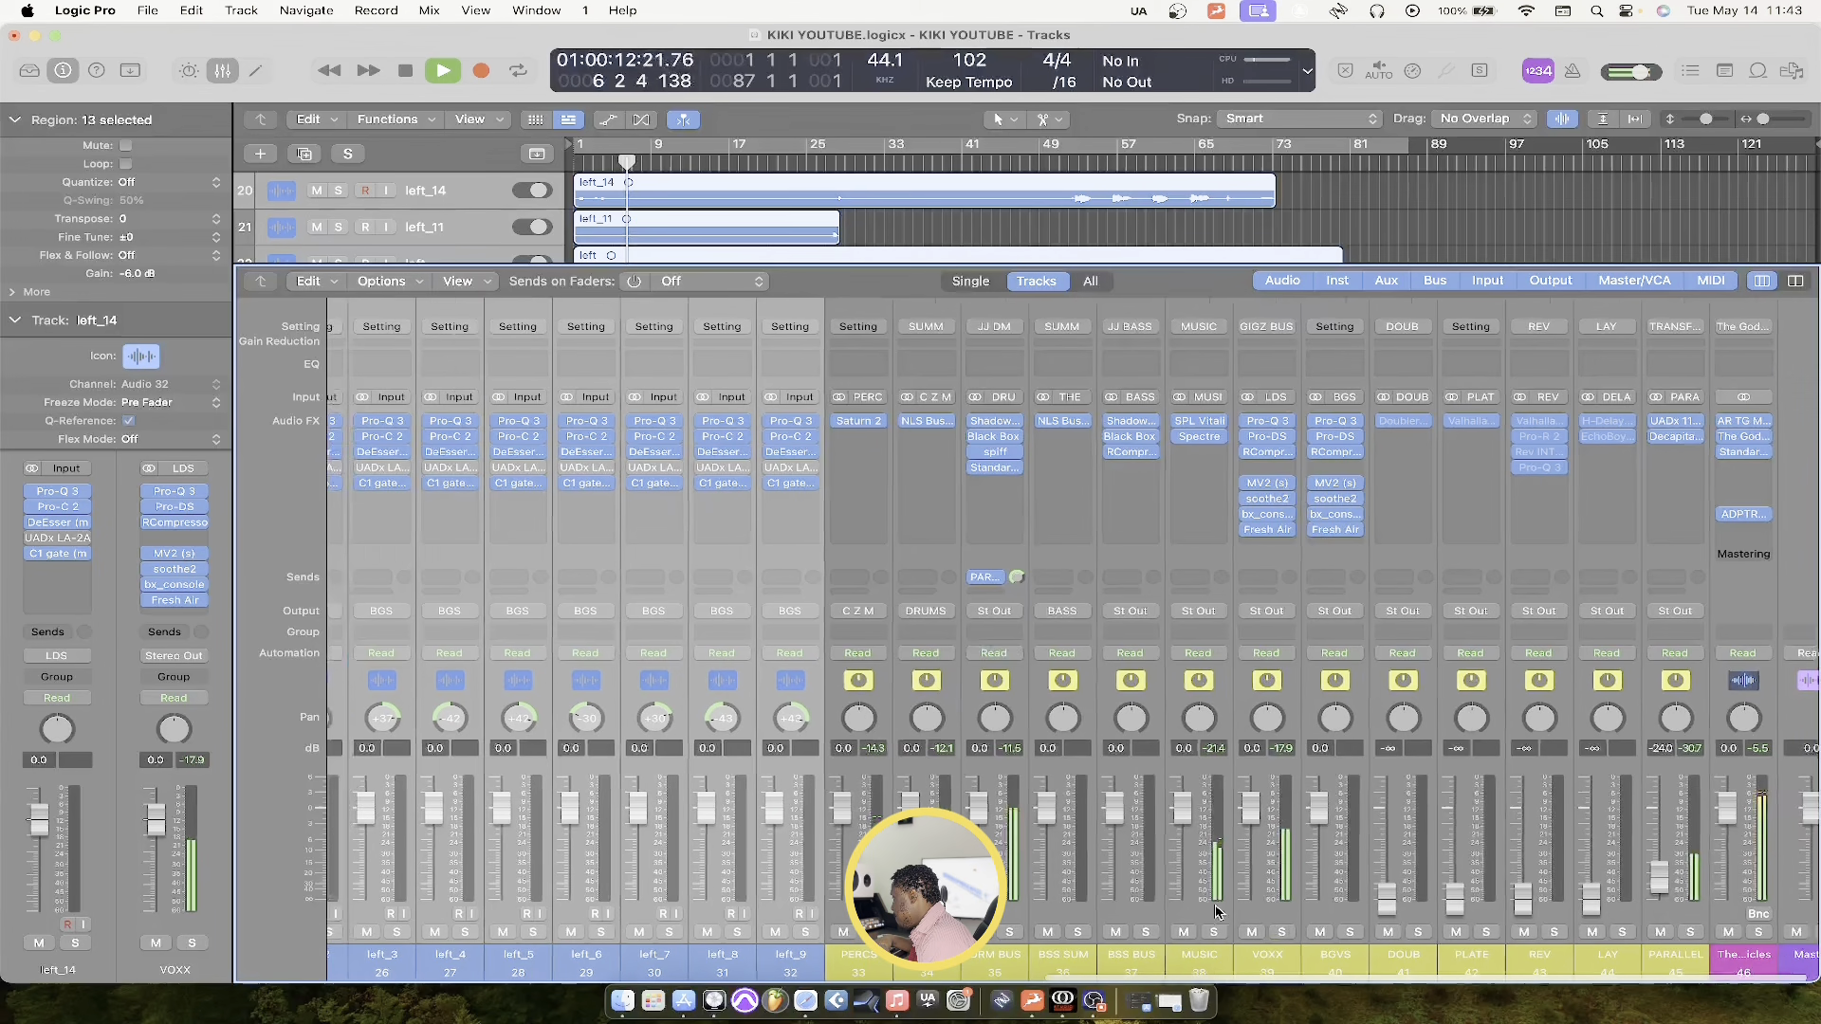
scroll(1219, 912, left, 5)
scroll(1219, 912, left, 4)
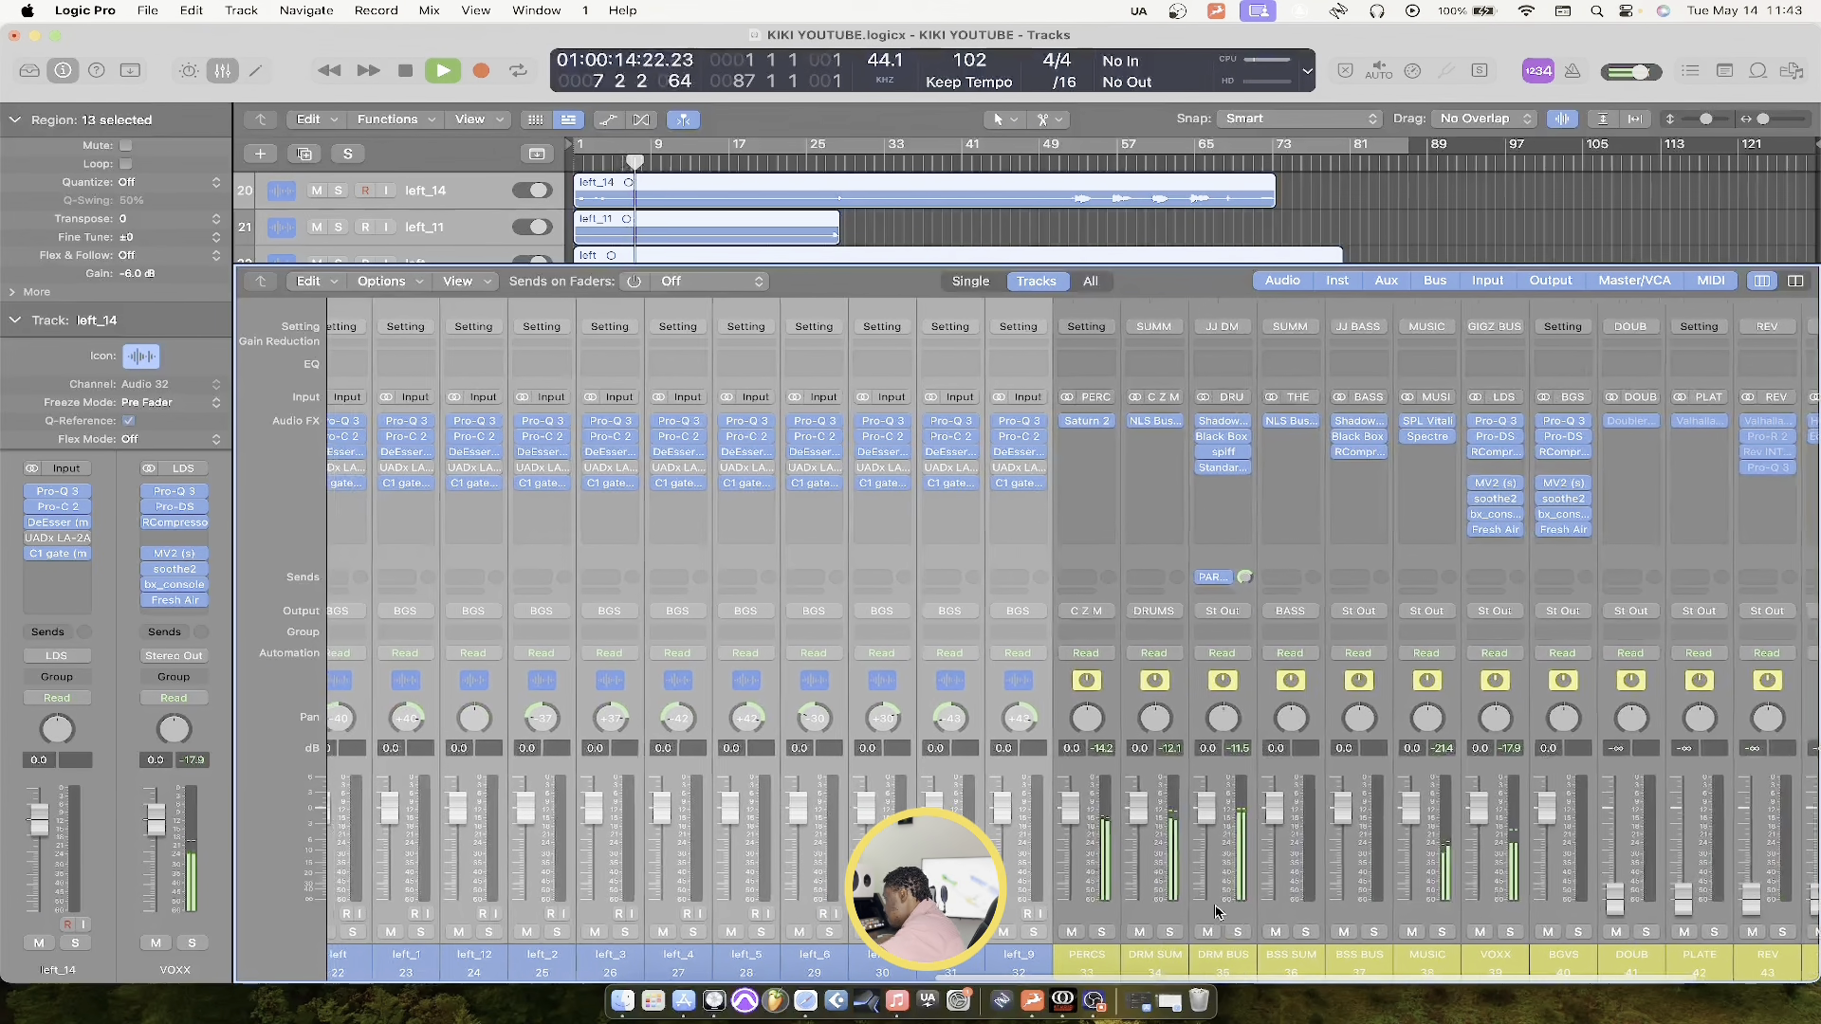
scroll(1219, 912, left, 2)
scroll(1219, 912, right, 2)
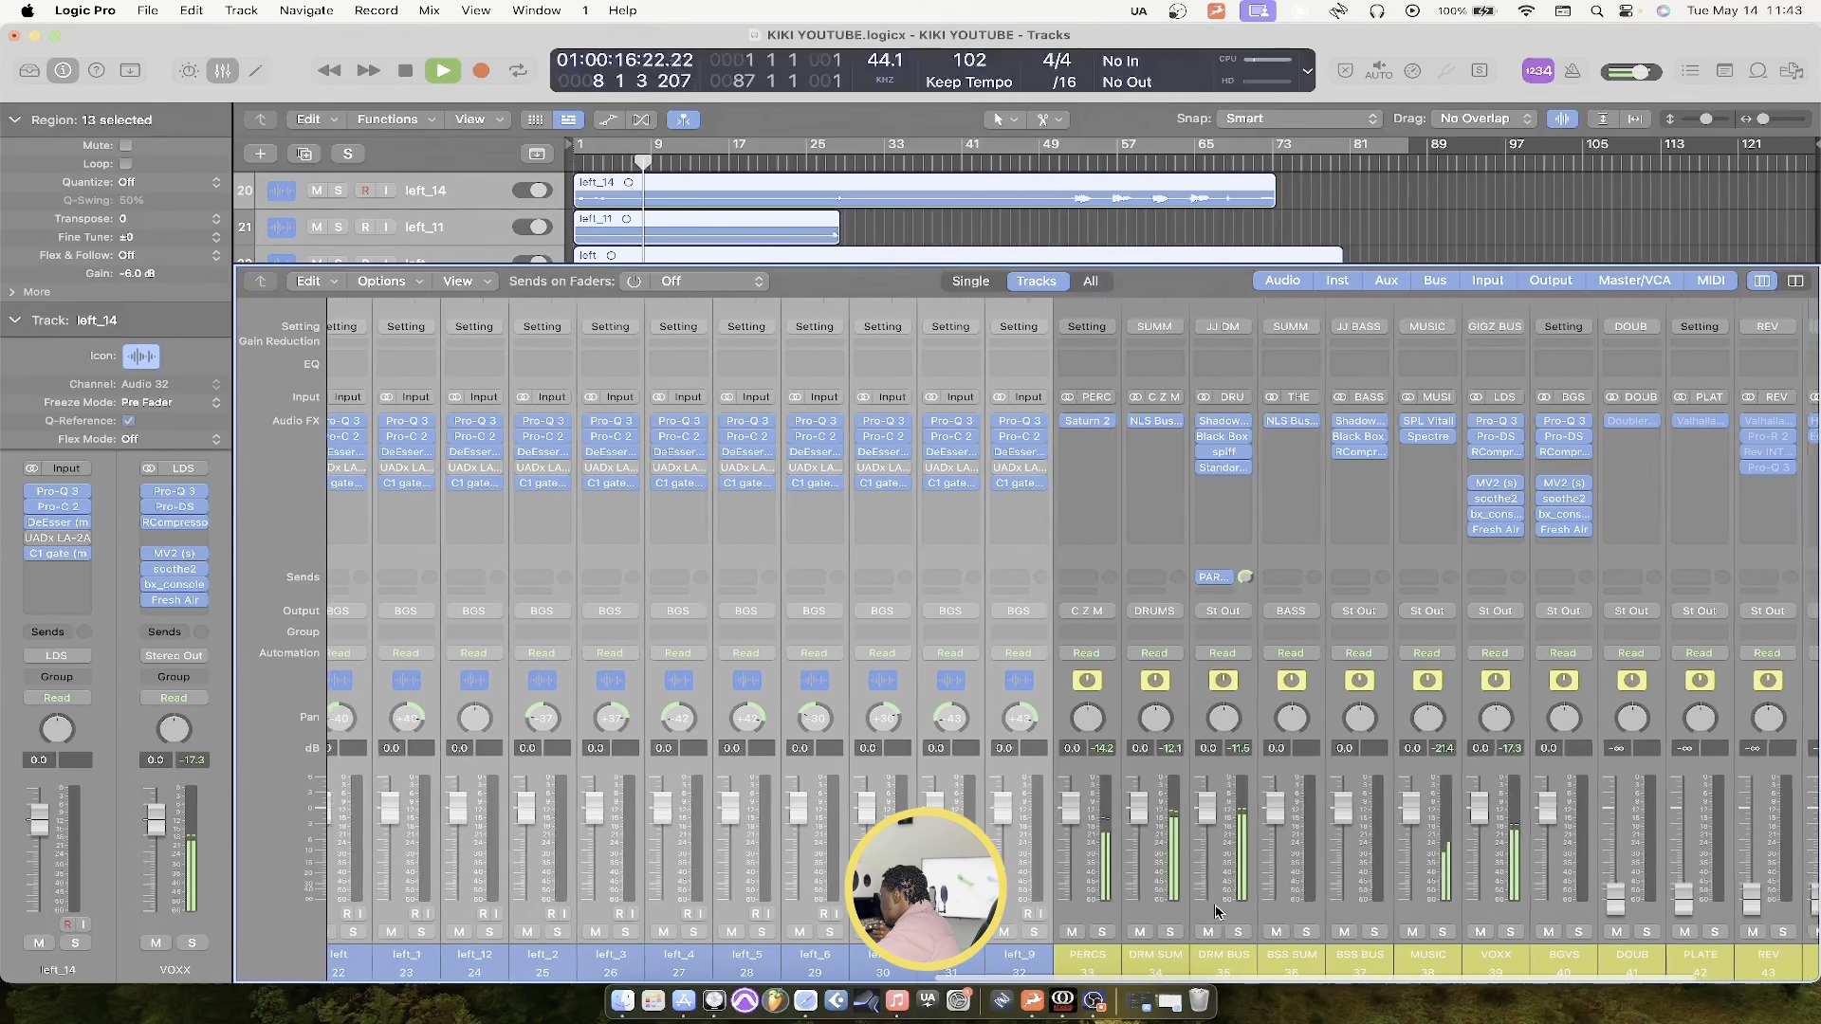
scroll(1218, 912, right, 8)
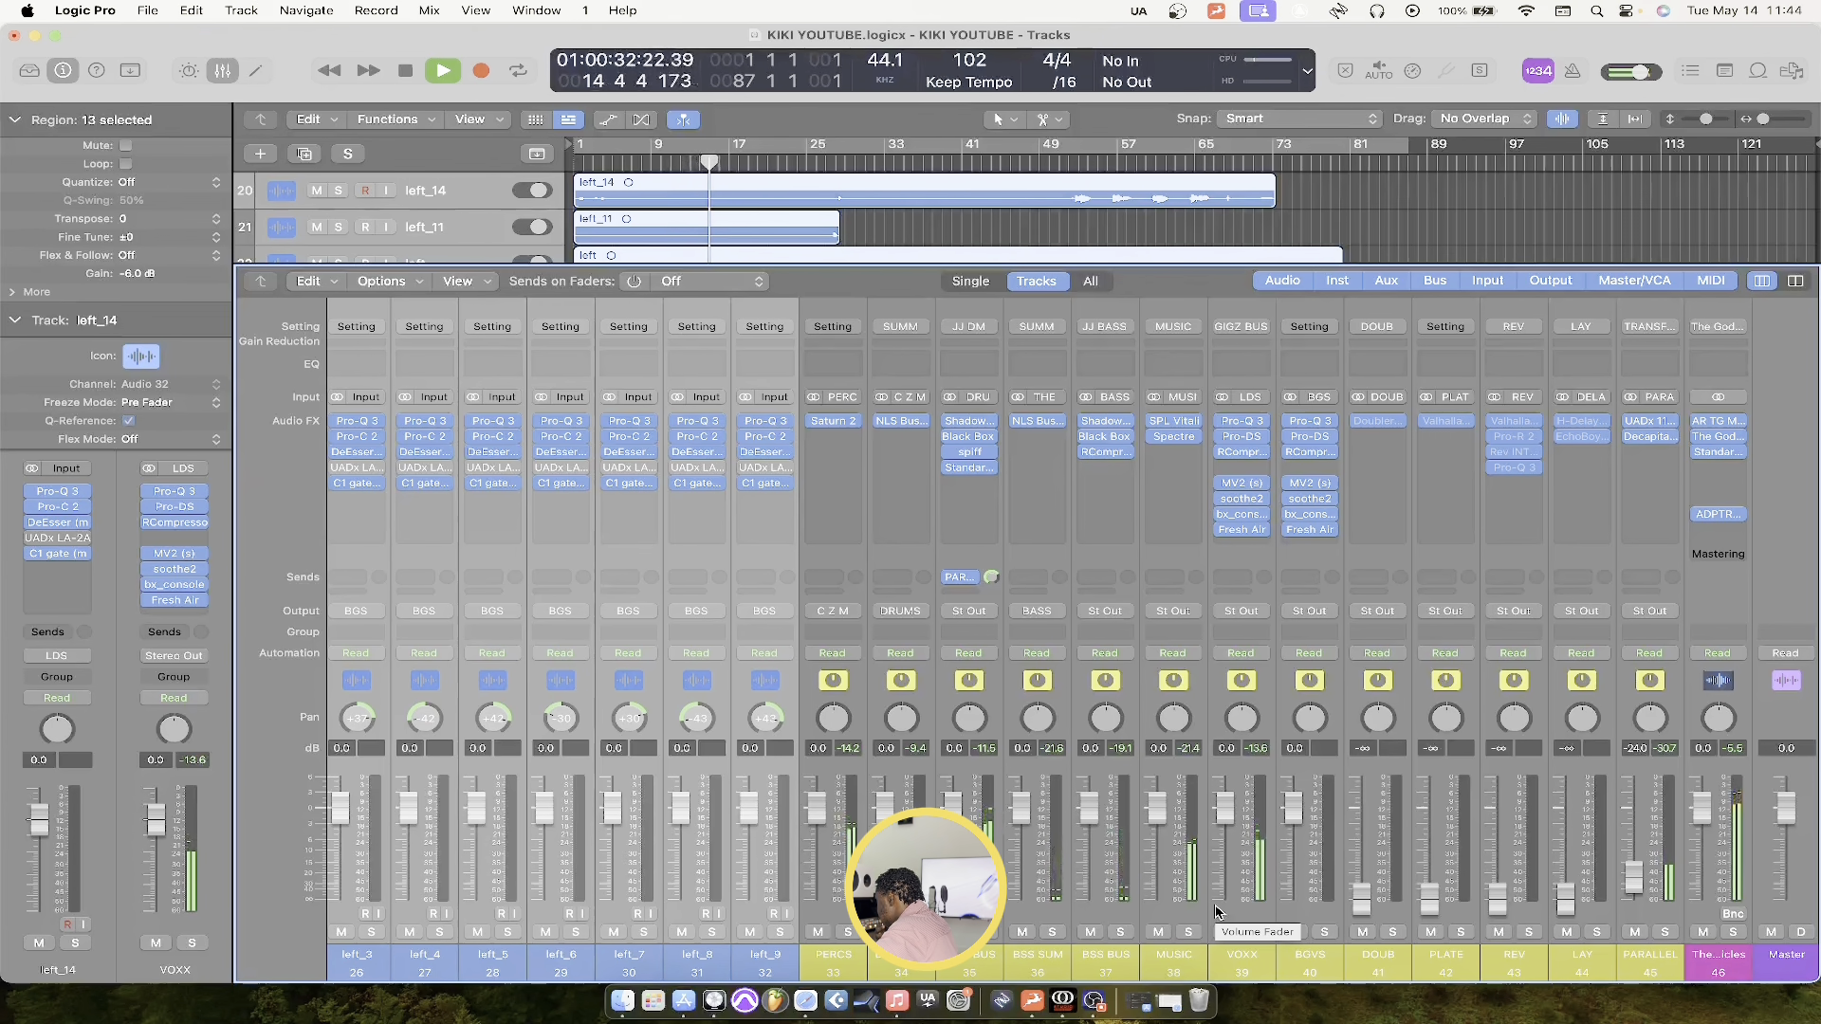
key(space)
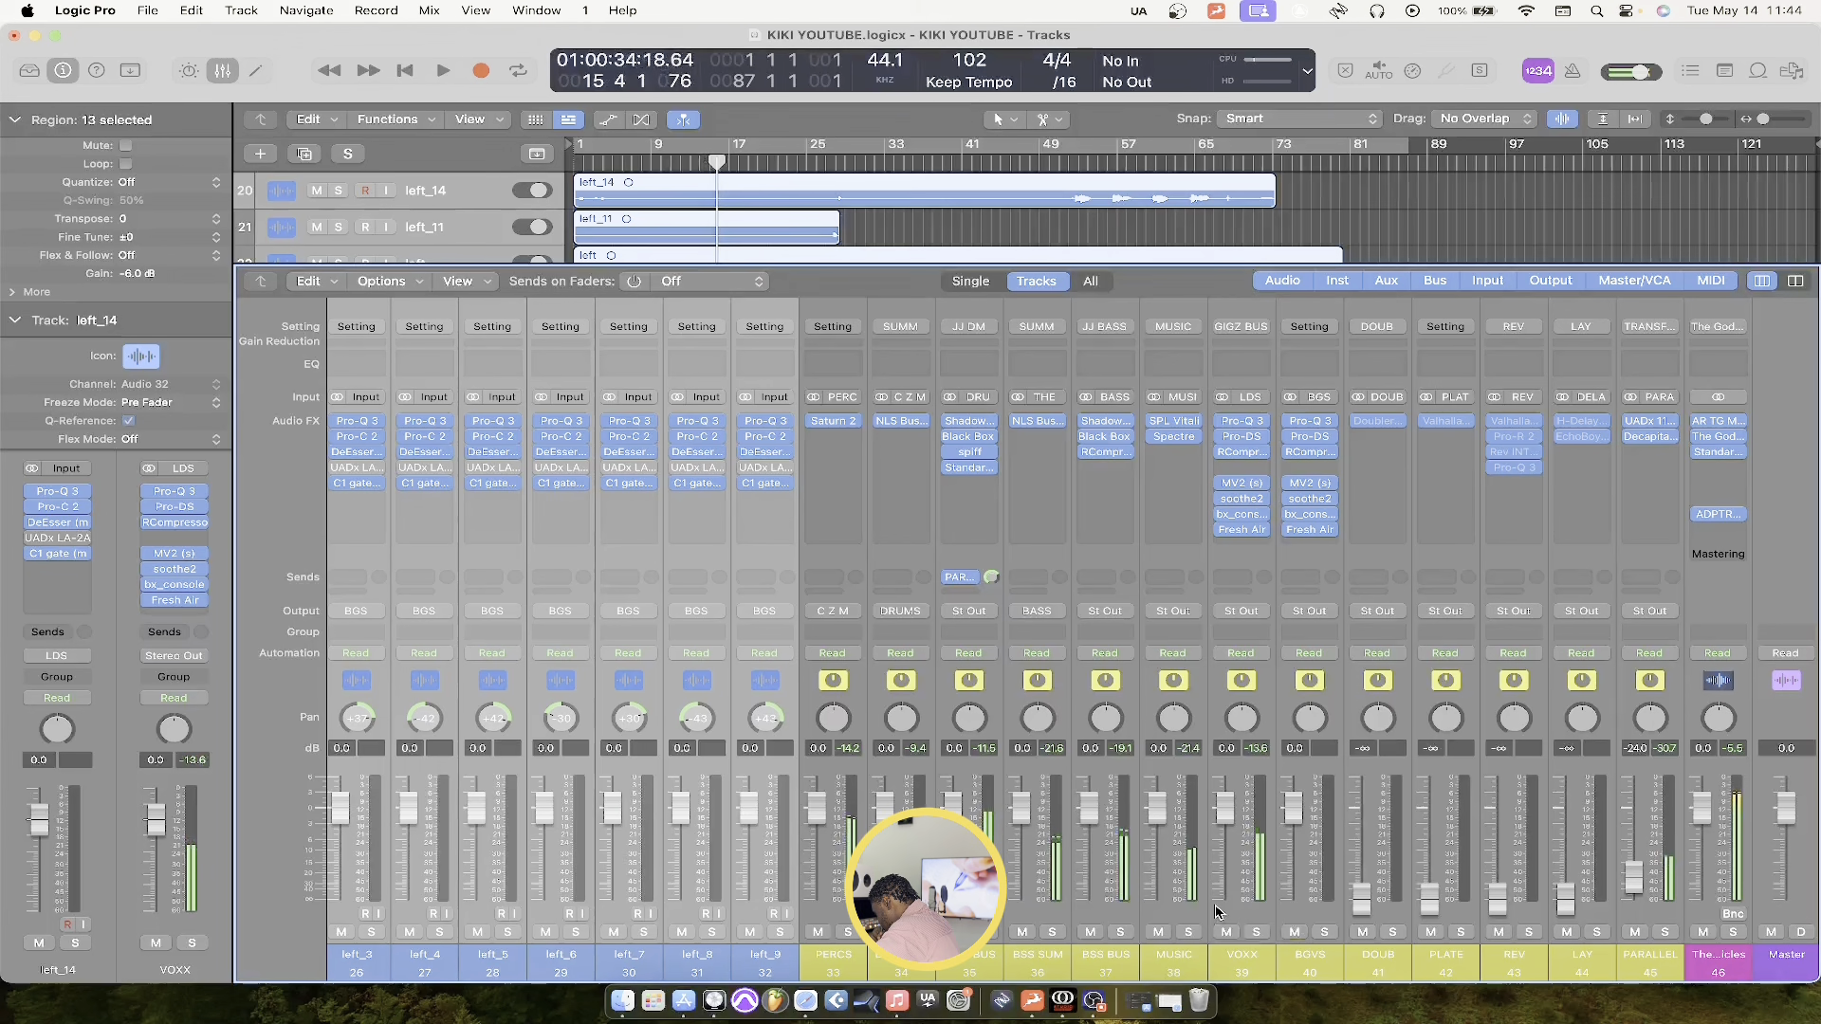
Solo the VOXX bus and add a send from it to Bus 10 (DOUB)
click(1257, 933)
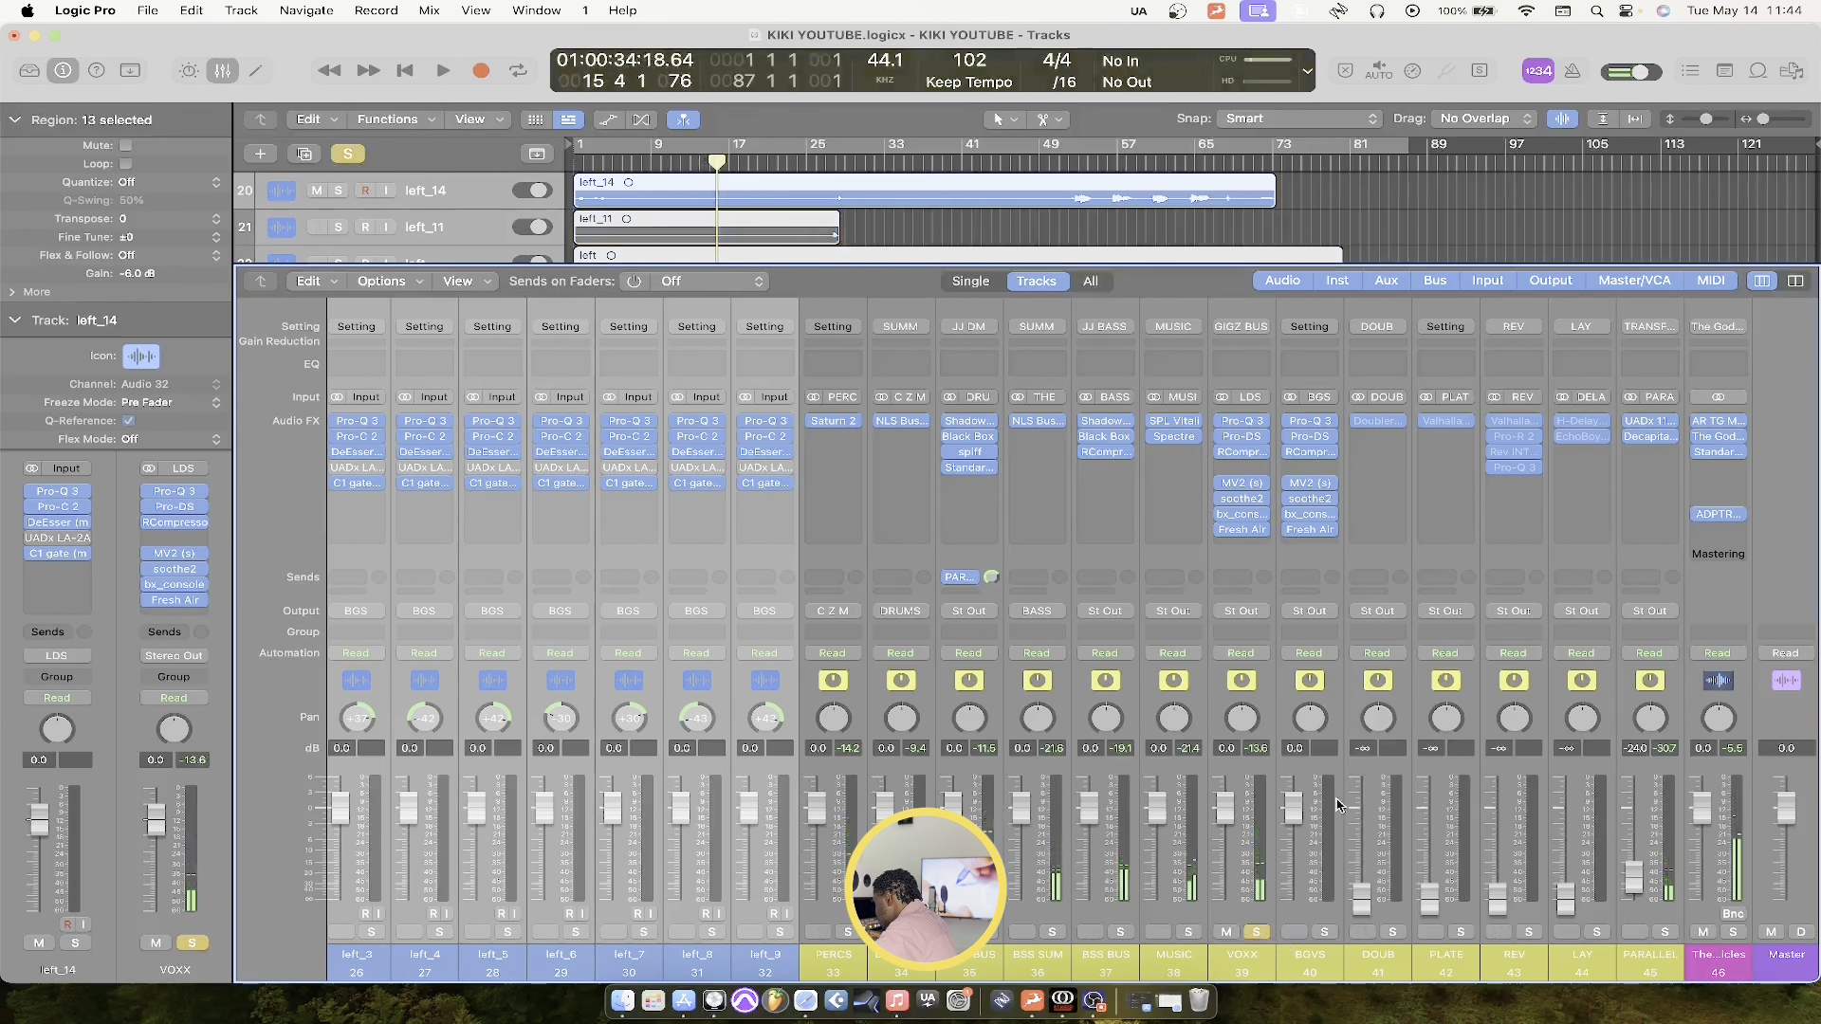
click(1233, 578)
mouse_move(1242, 605)
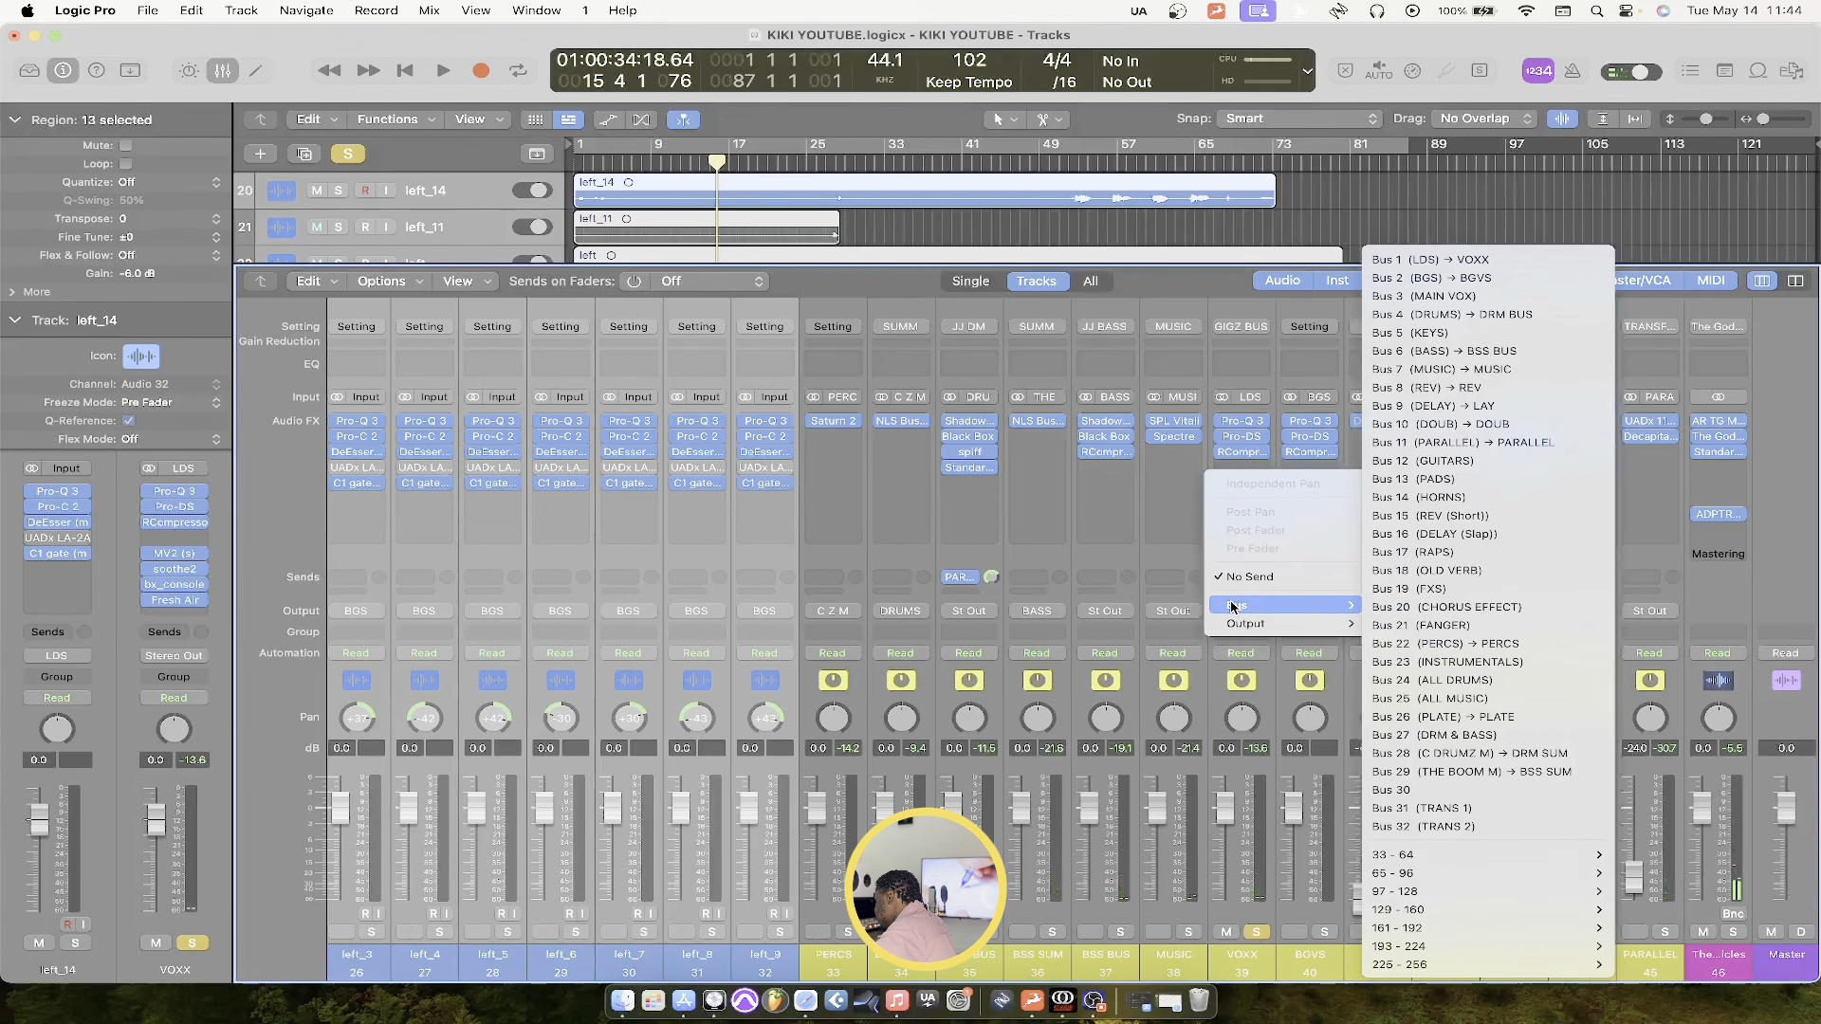
click(1477, 421)
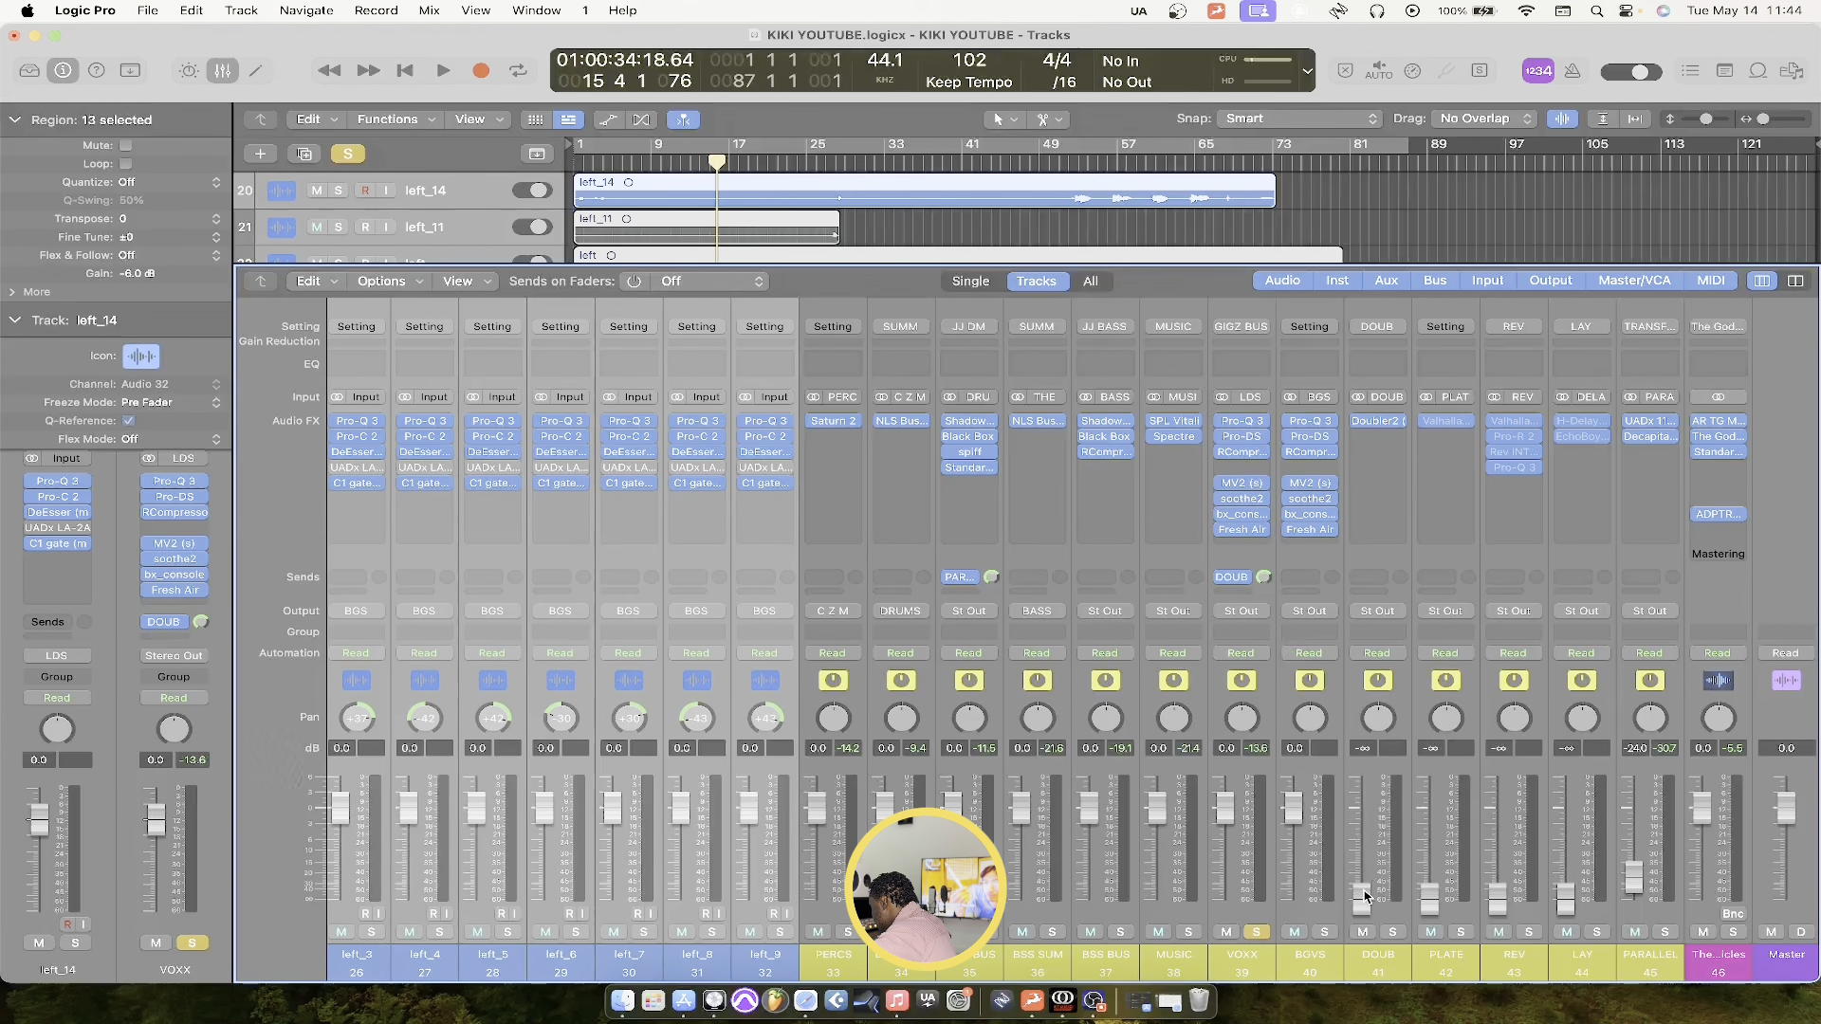
Play the soloed lead vocal and raise the DOUB fader to about -15.6 dB
key(space)
key(space)
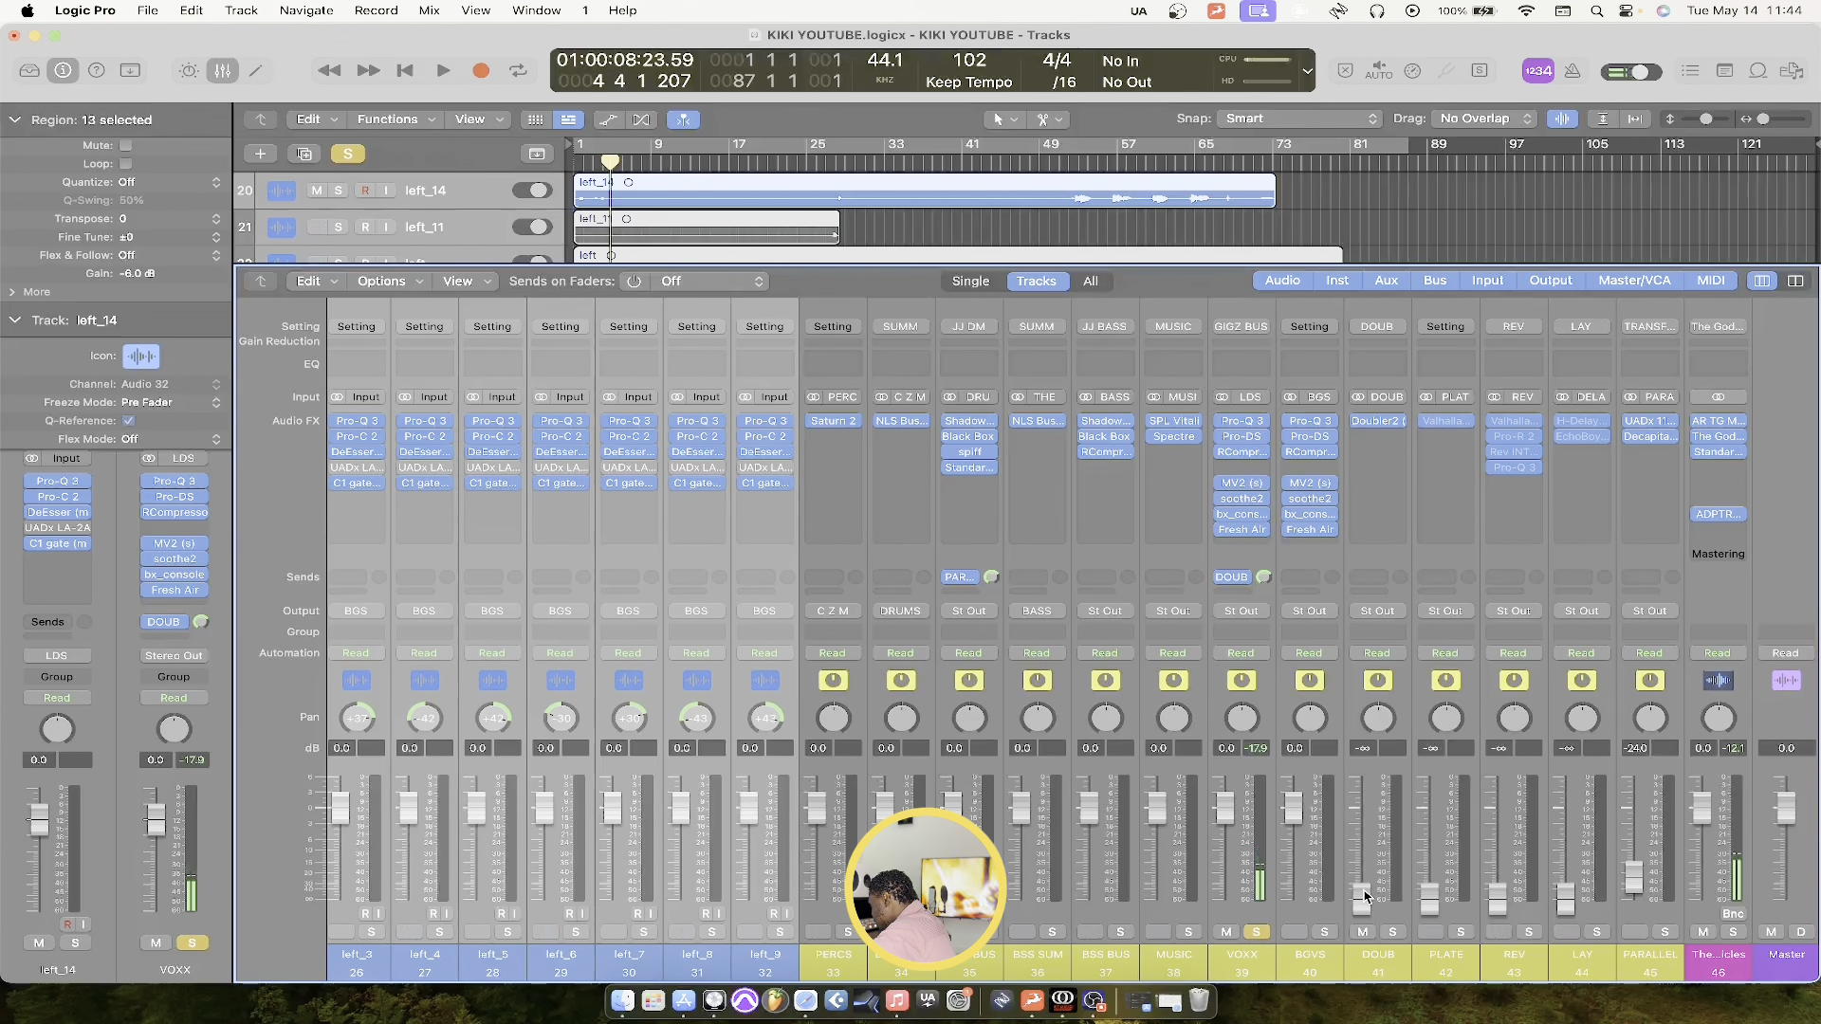
key(space)
drag(1366, 896, 1362, 865)
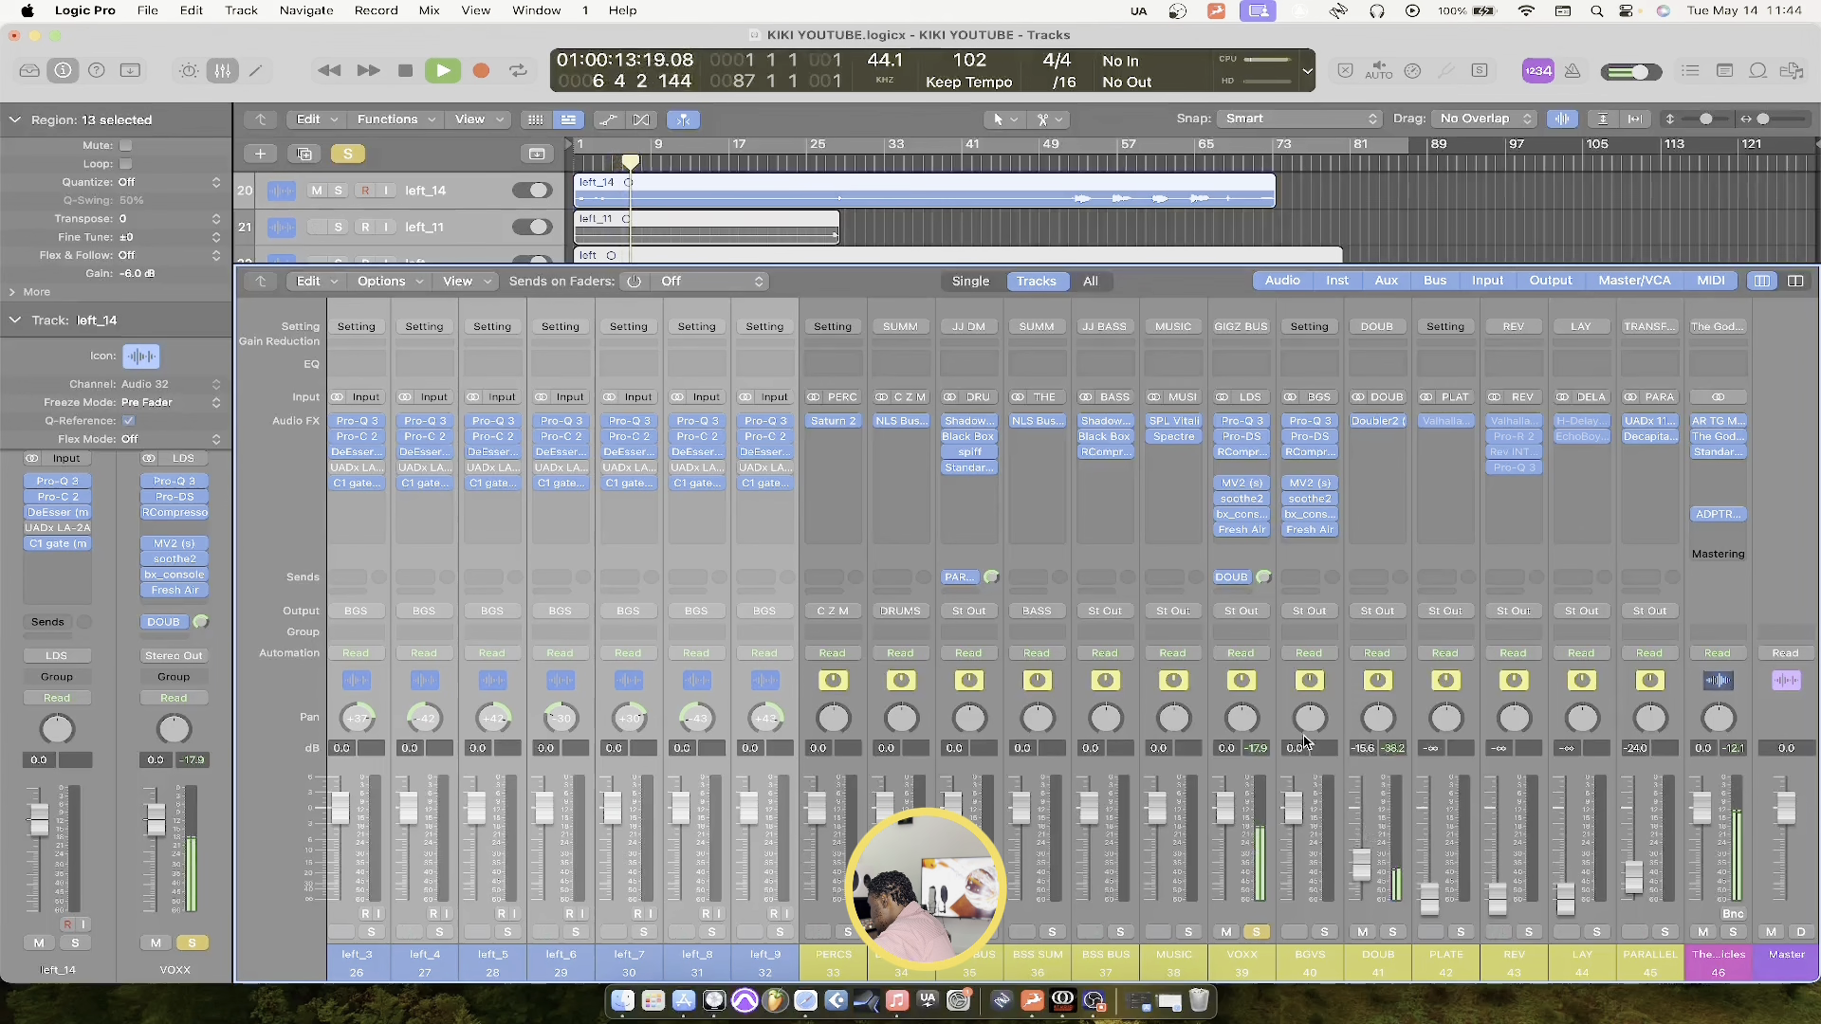
Add a second send on the VOXX bus, route it to Bus 26 (PLATE) and stop playback
click(1242, 593)
mouse_move(1238, 620)
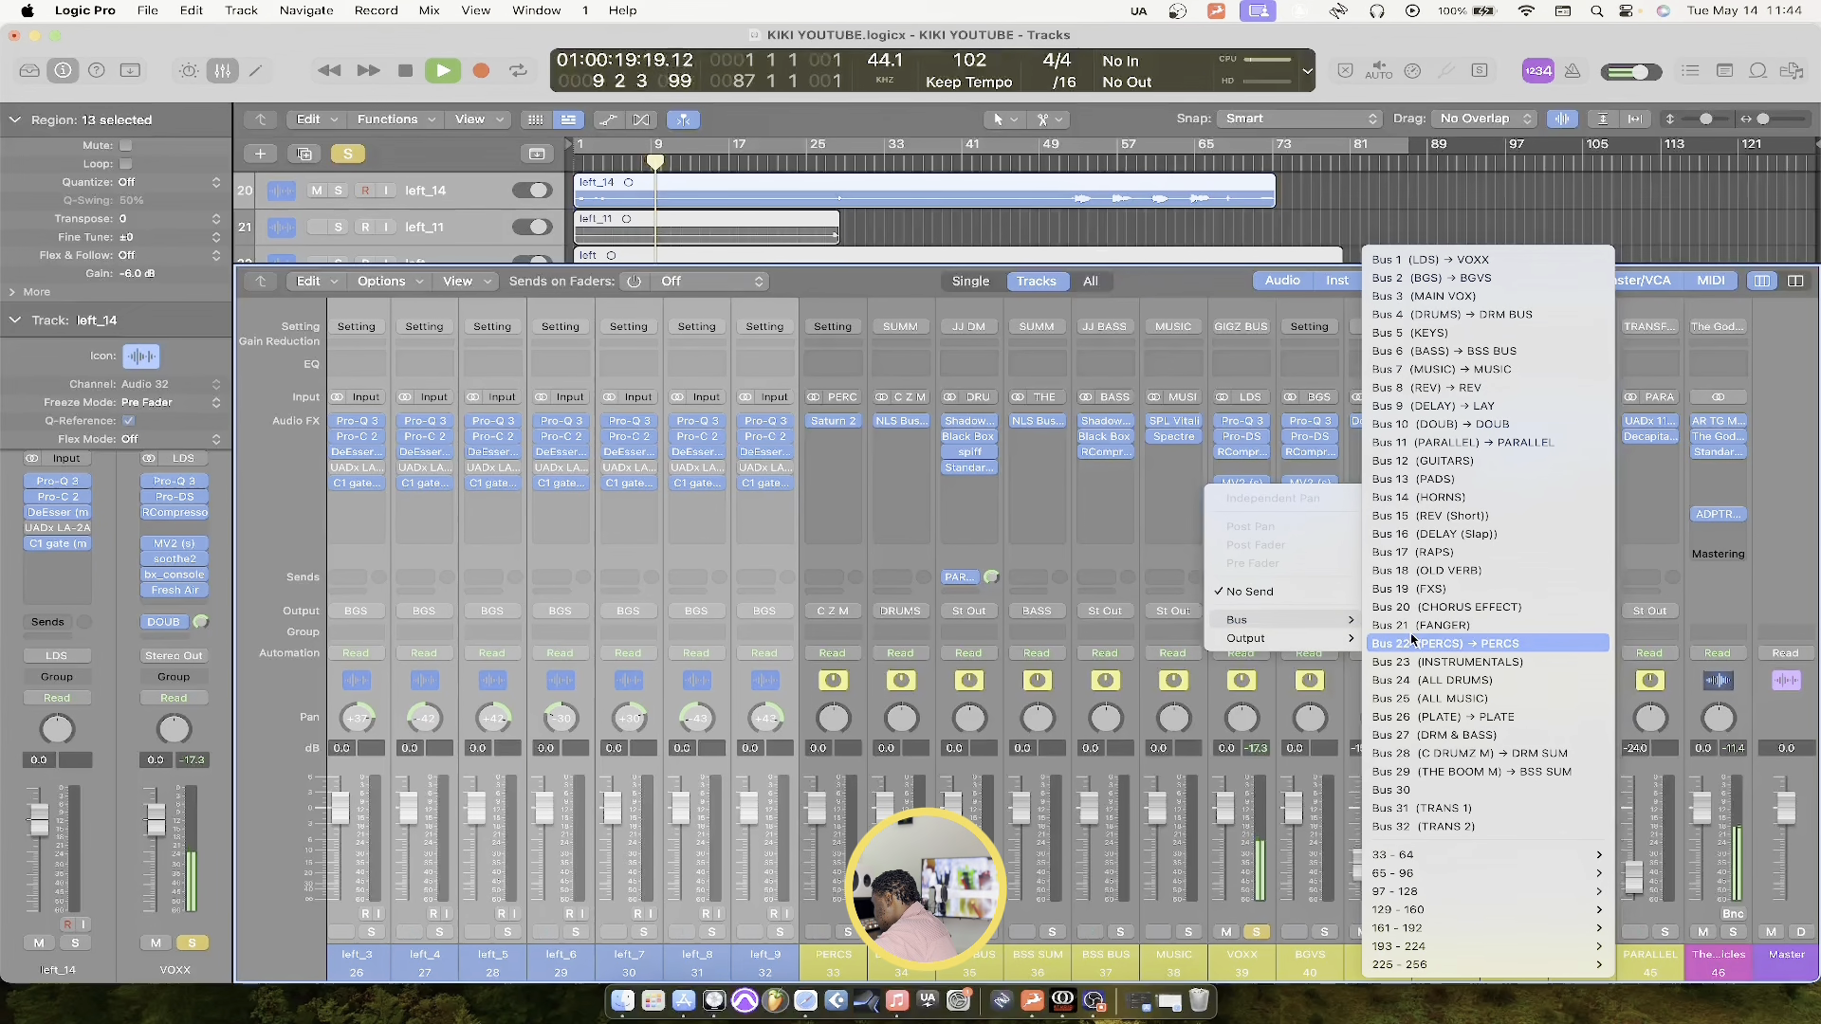
click(1446, 390)
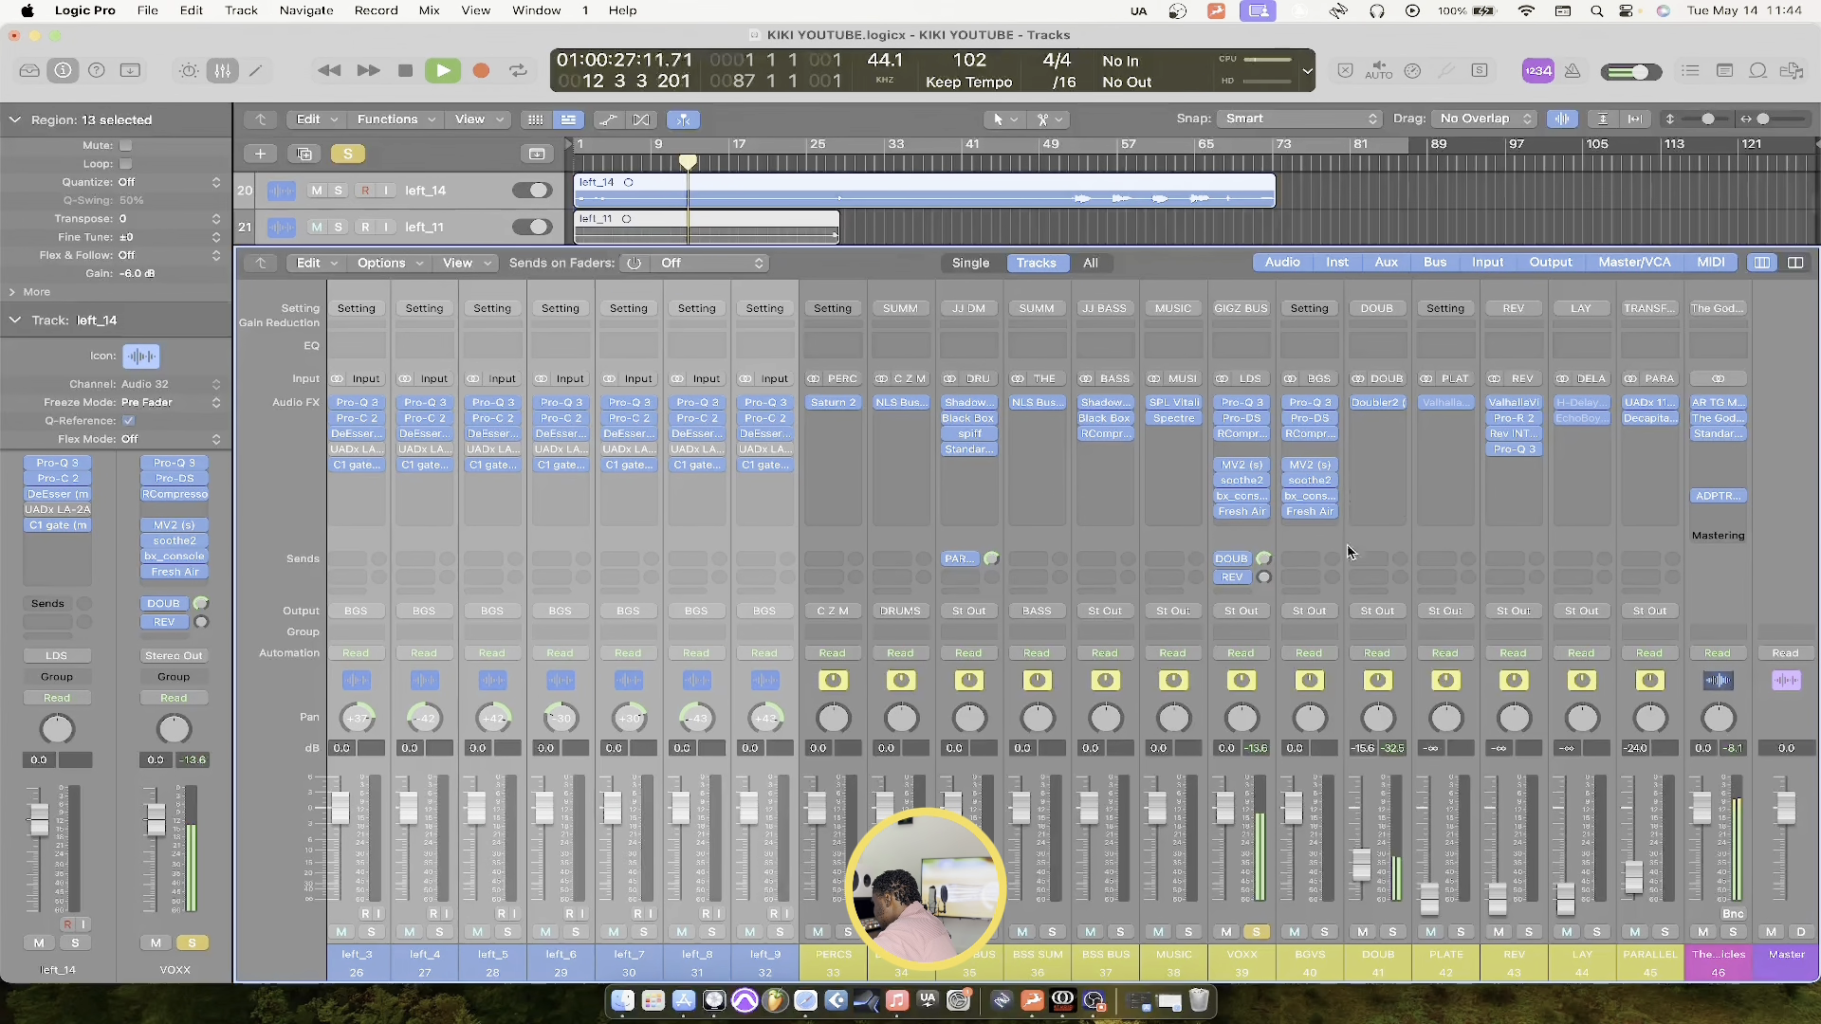
key(space)
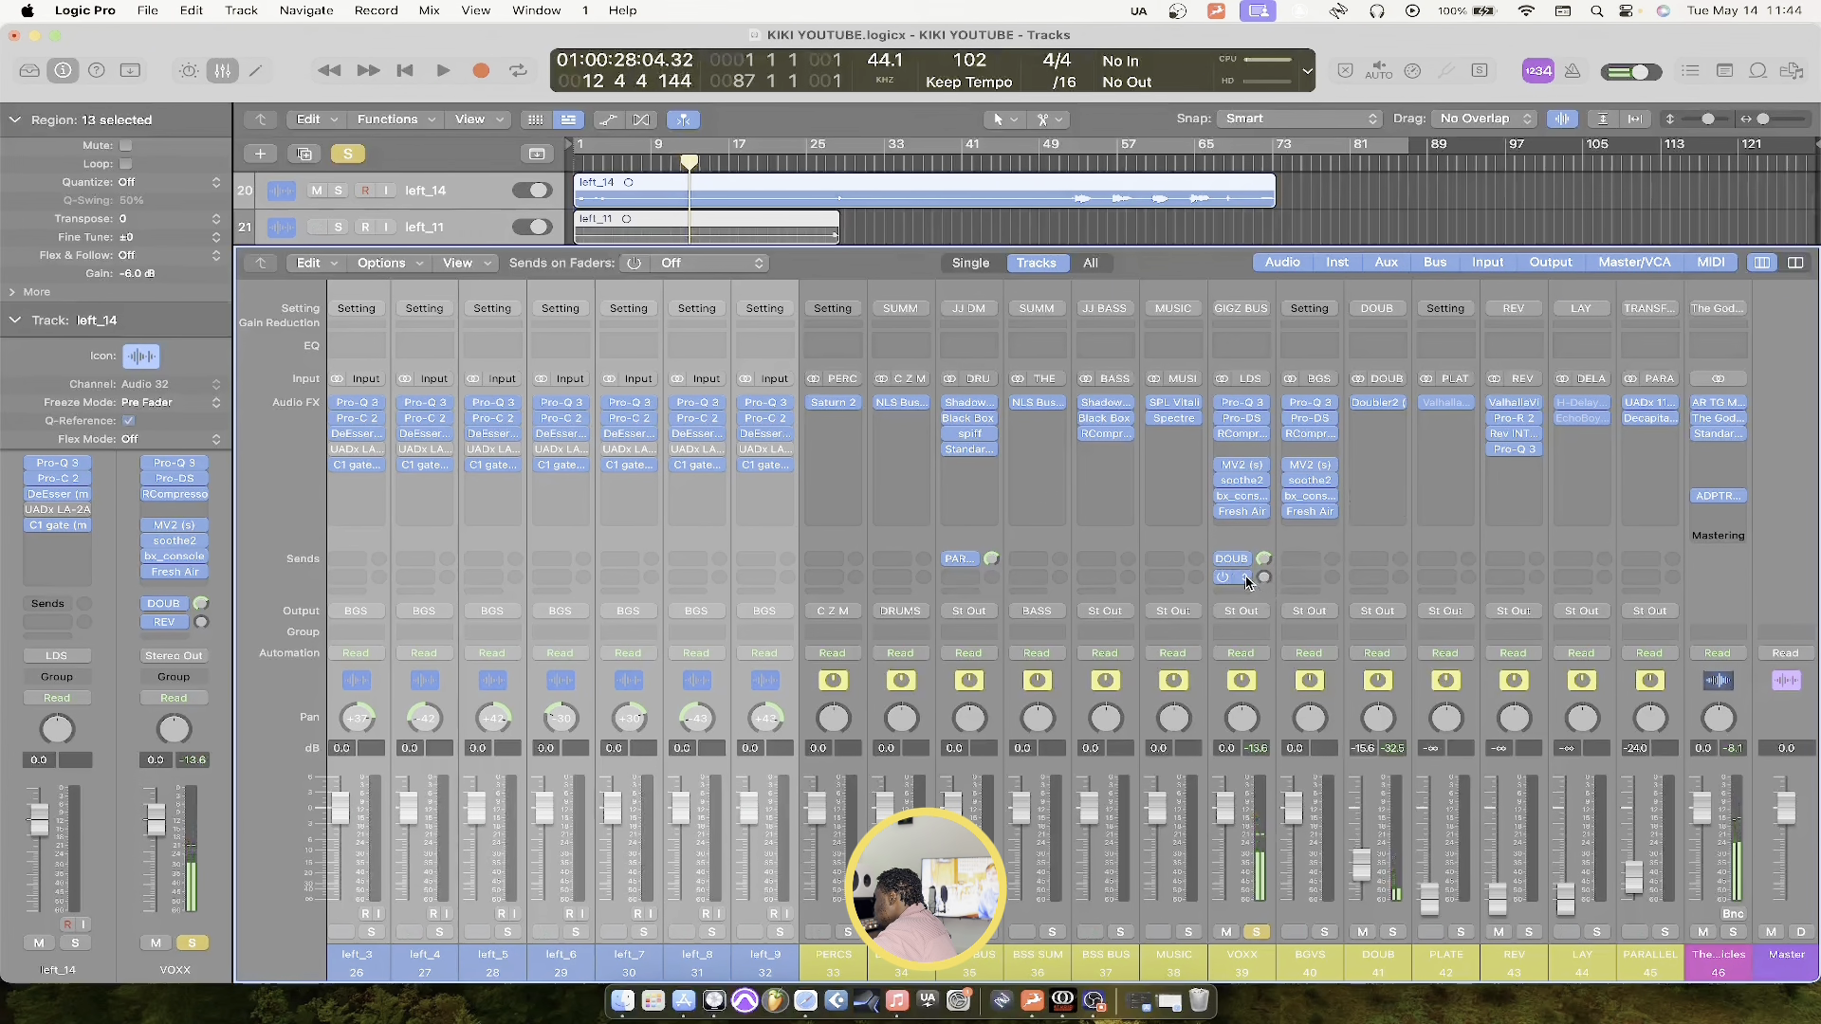
click(1233, 577)
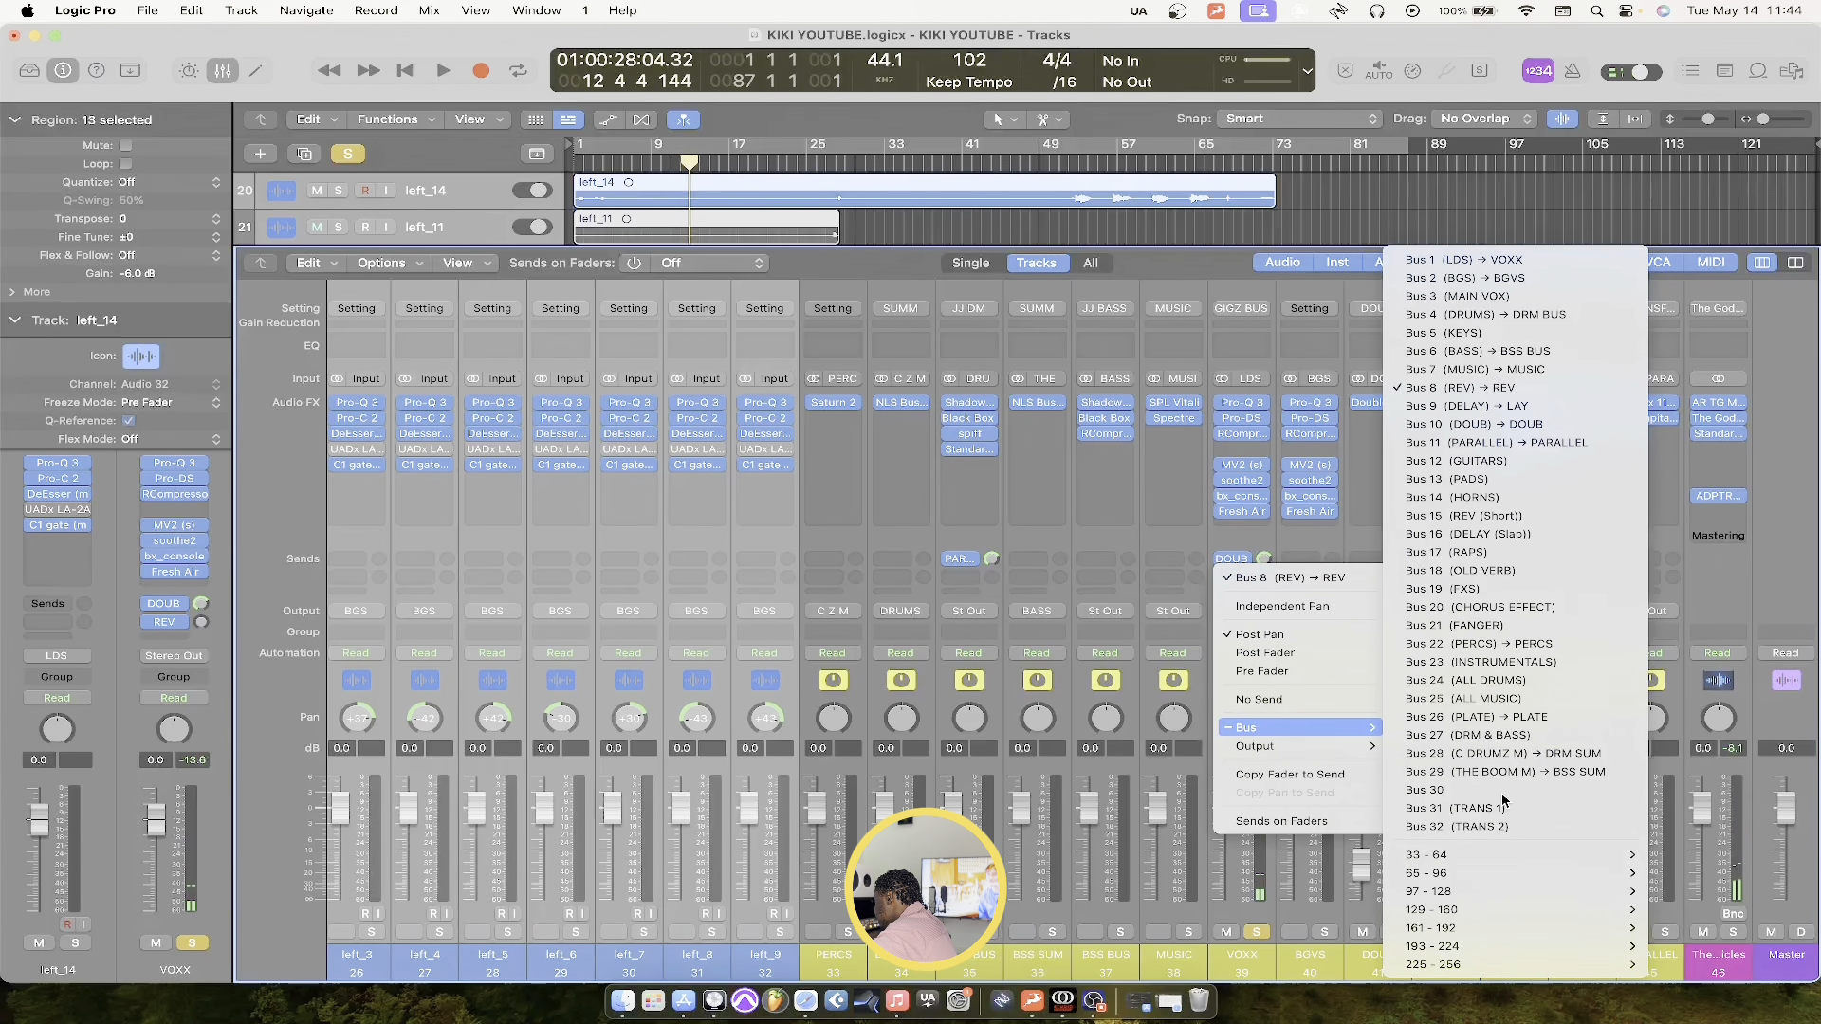
click(1479, 717)
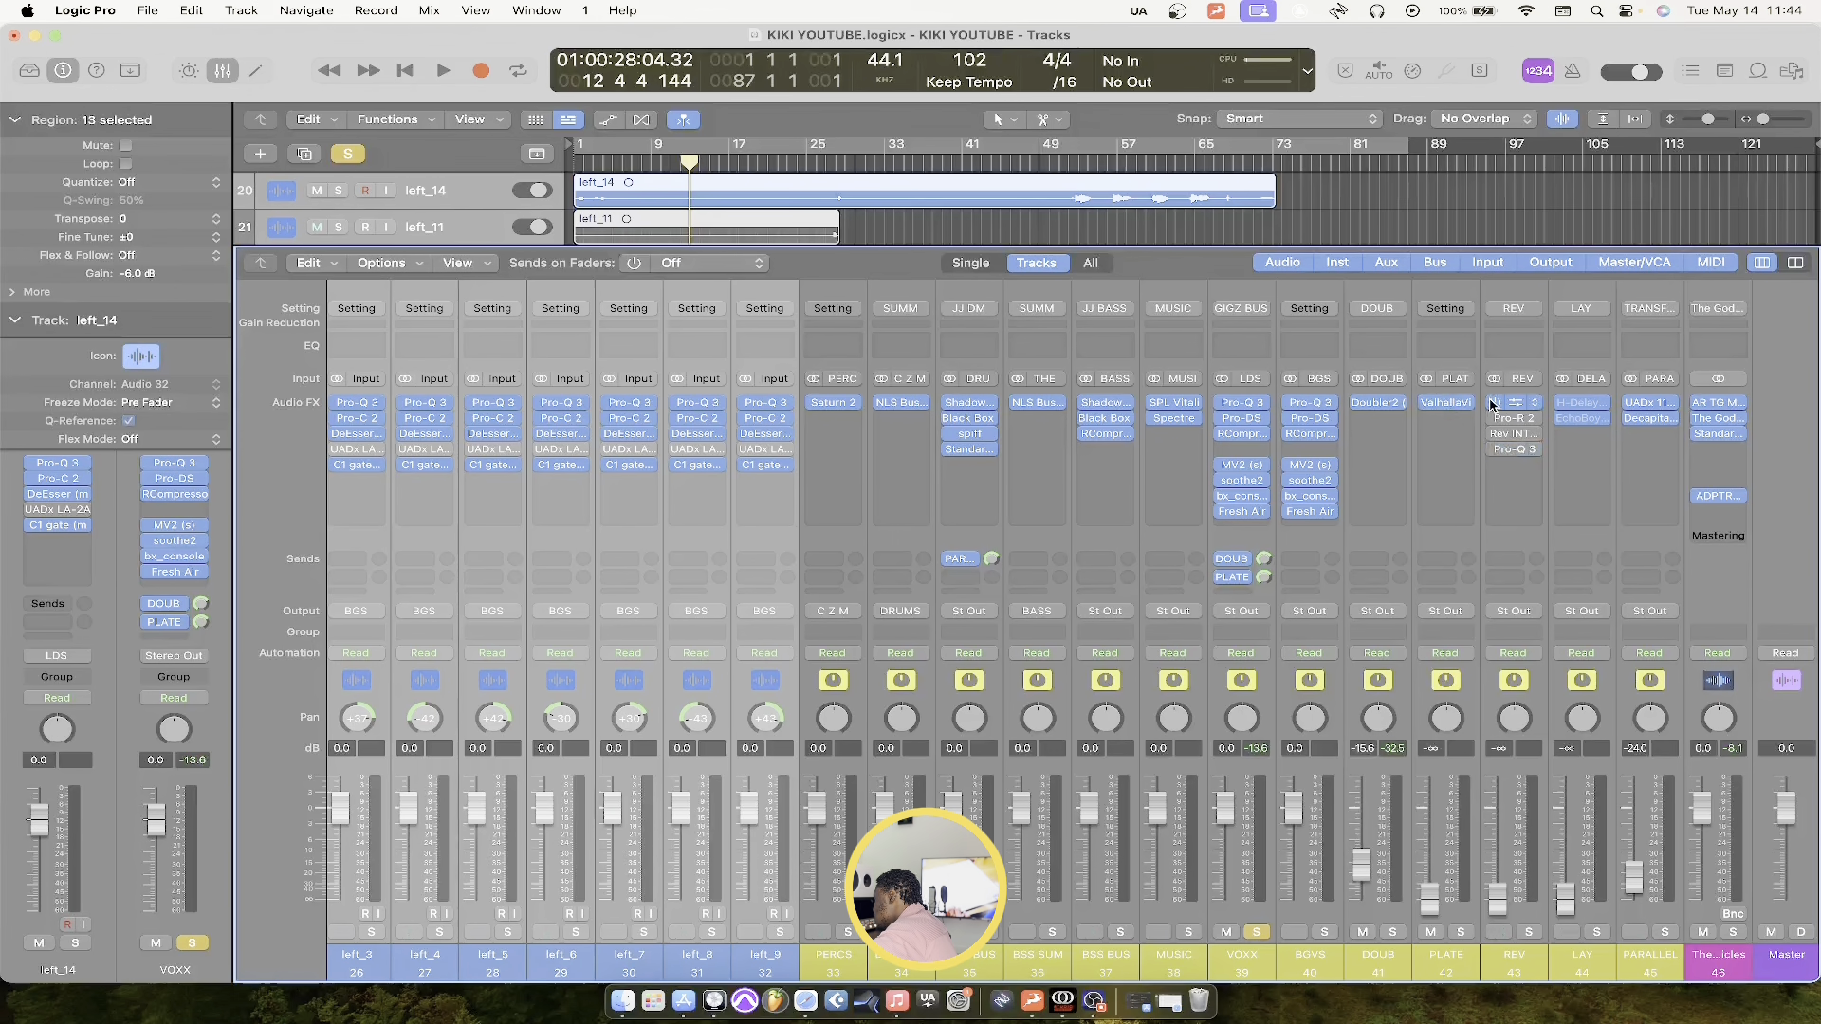
Open ValhallaVintageVerb on the PLATE bus
click(1440, 397)
click(1440, 398)
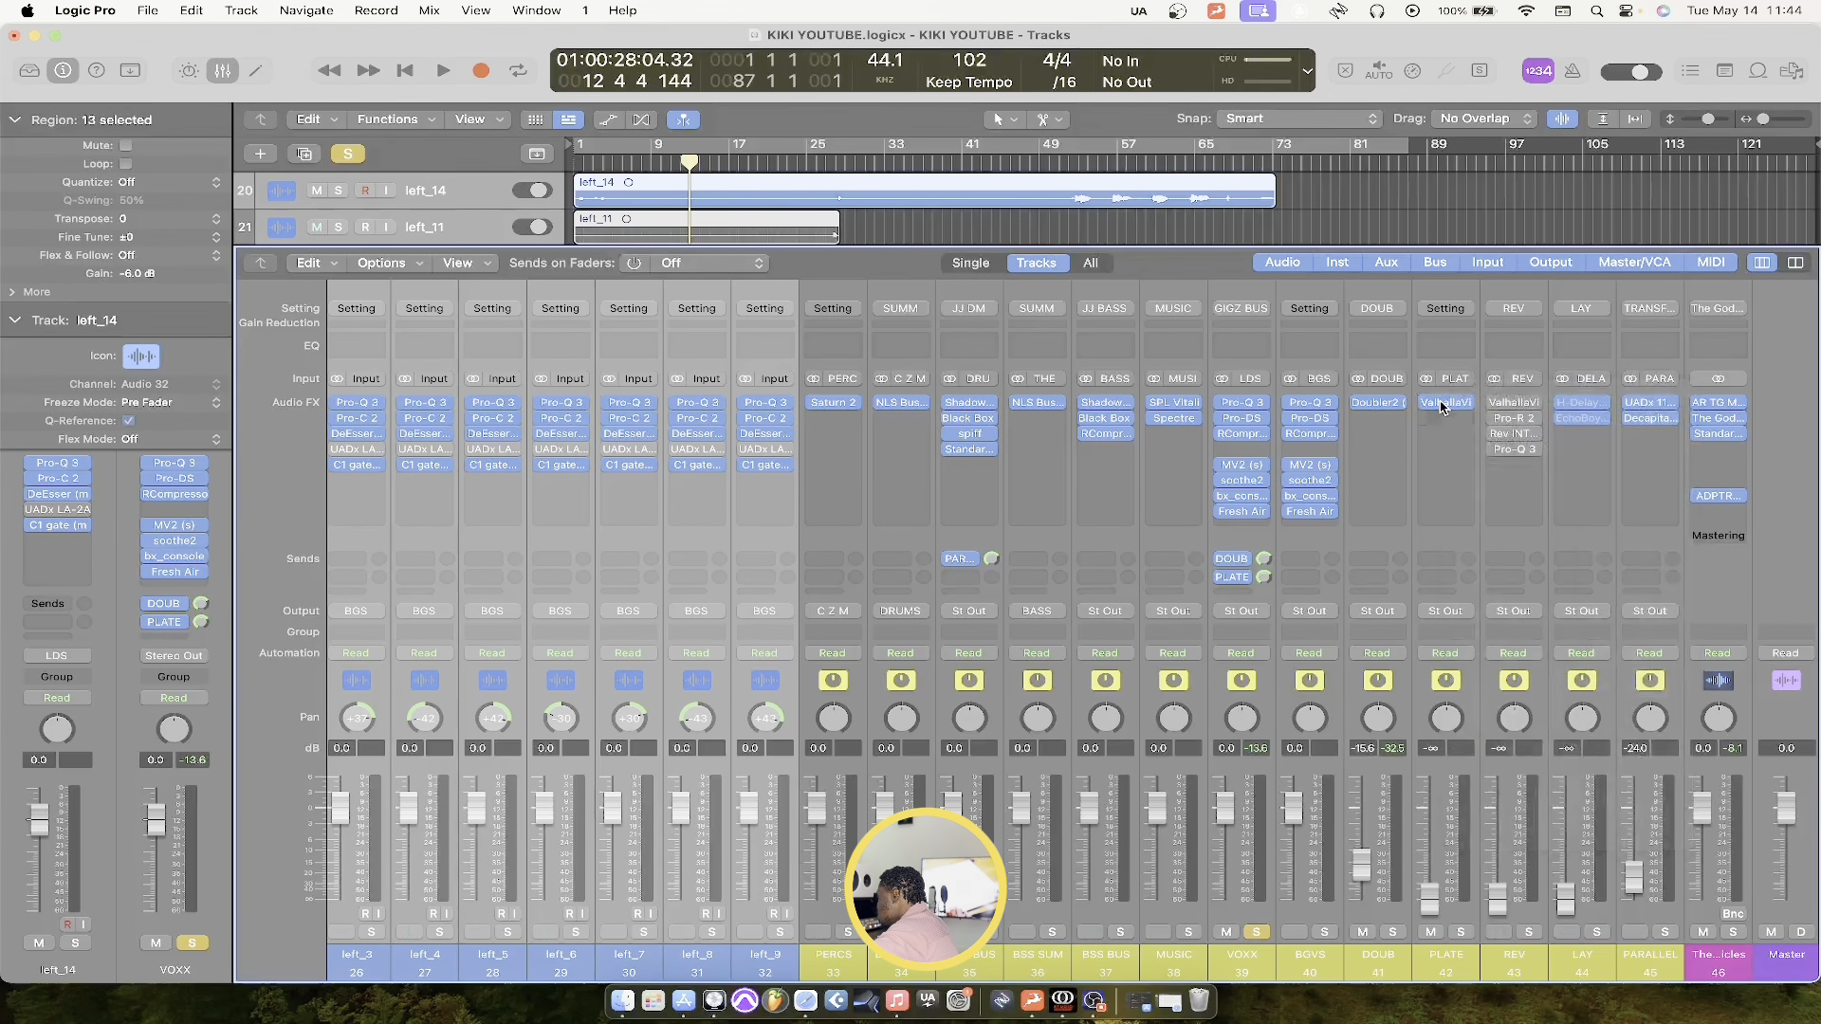
click(1439, 403)
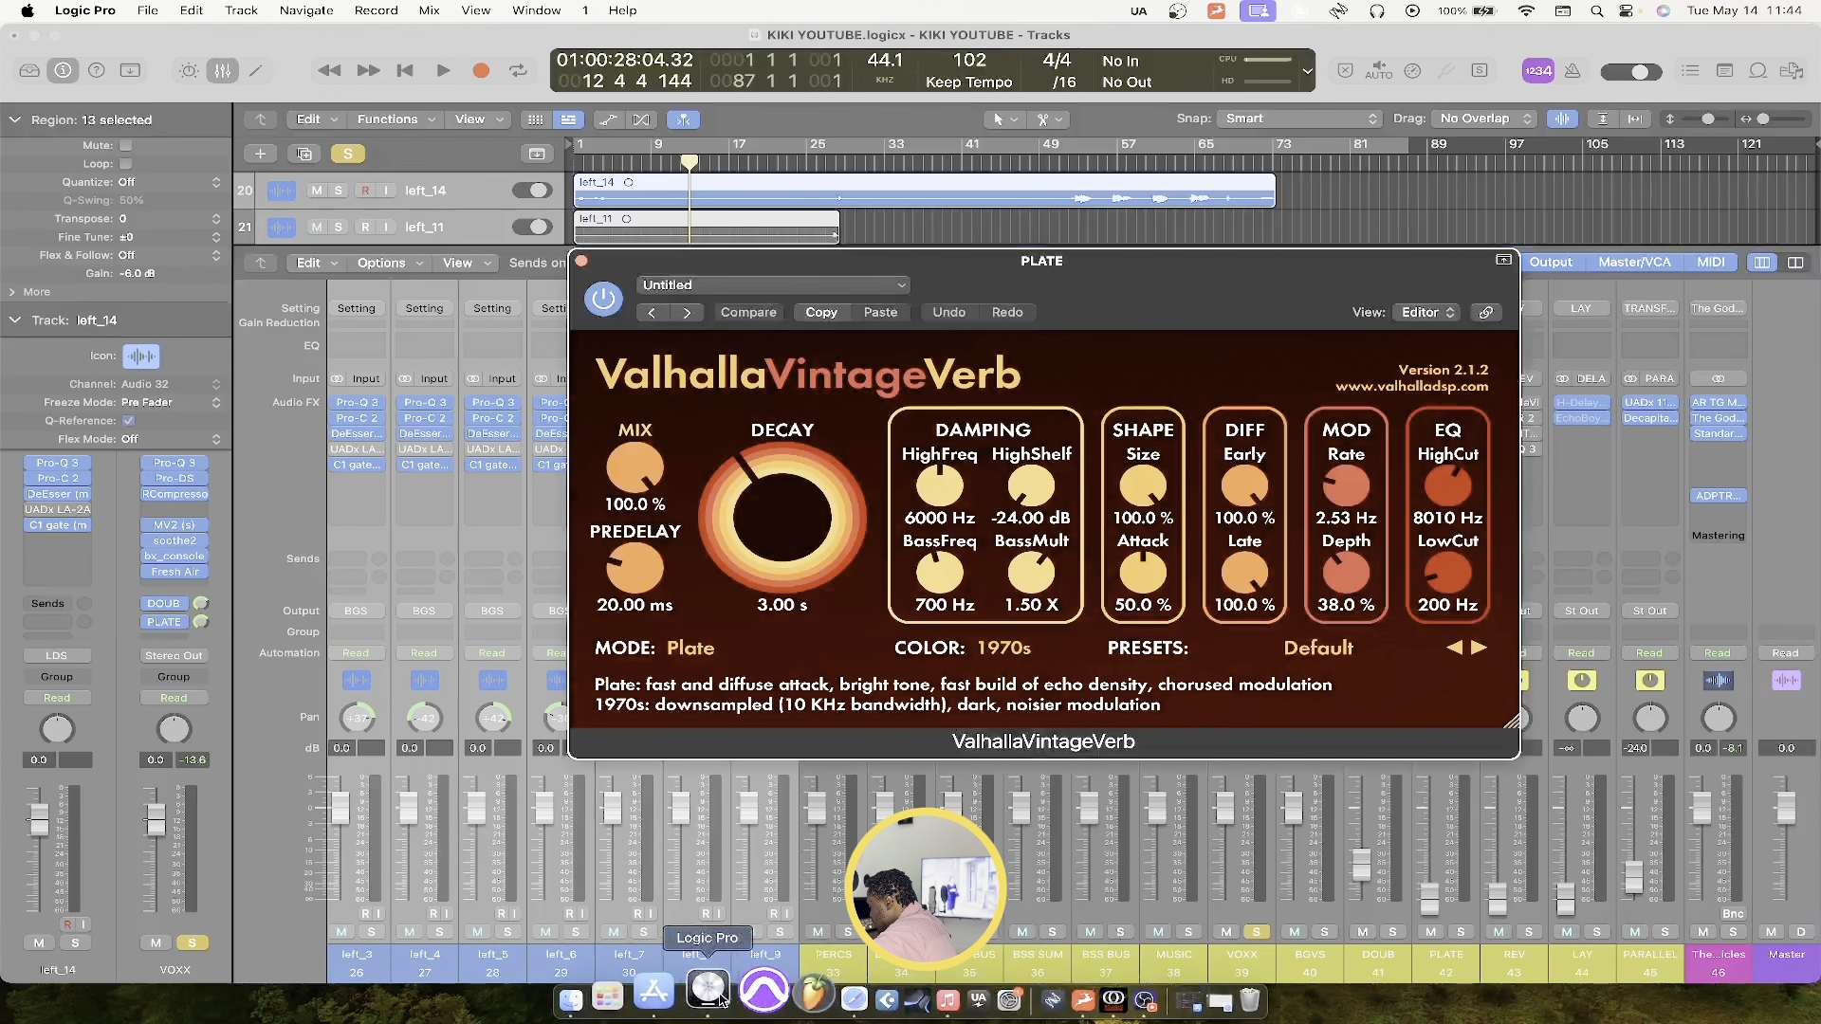
Launch Calculator and divide 60000 by the 102 BPM tempo to get the beat length in milliseconds
click(654, 998)
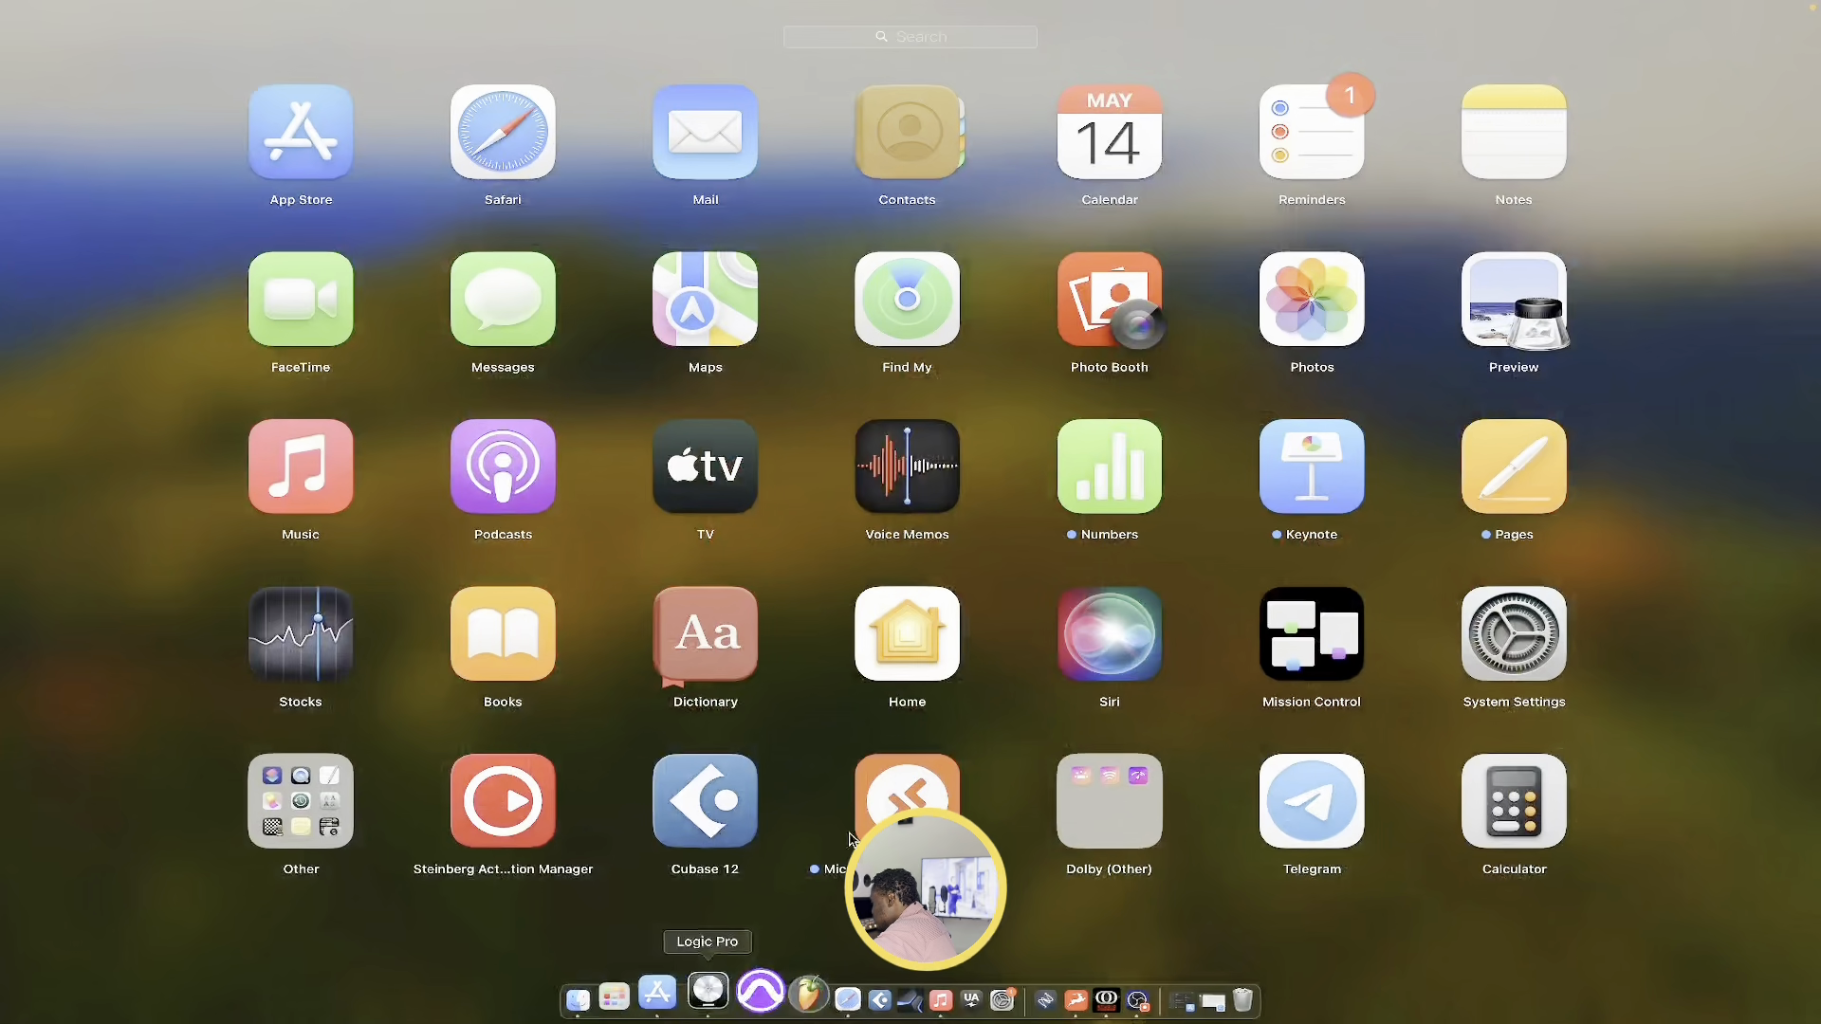
click(1488, 805)
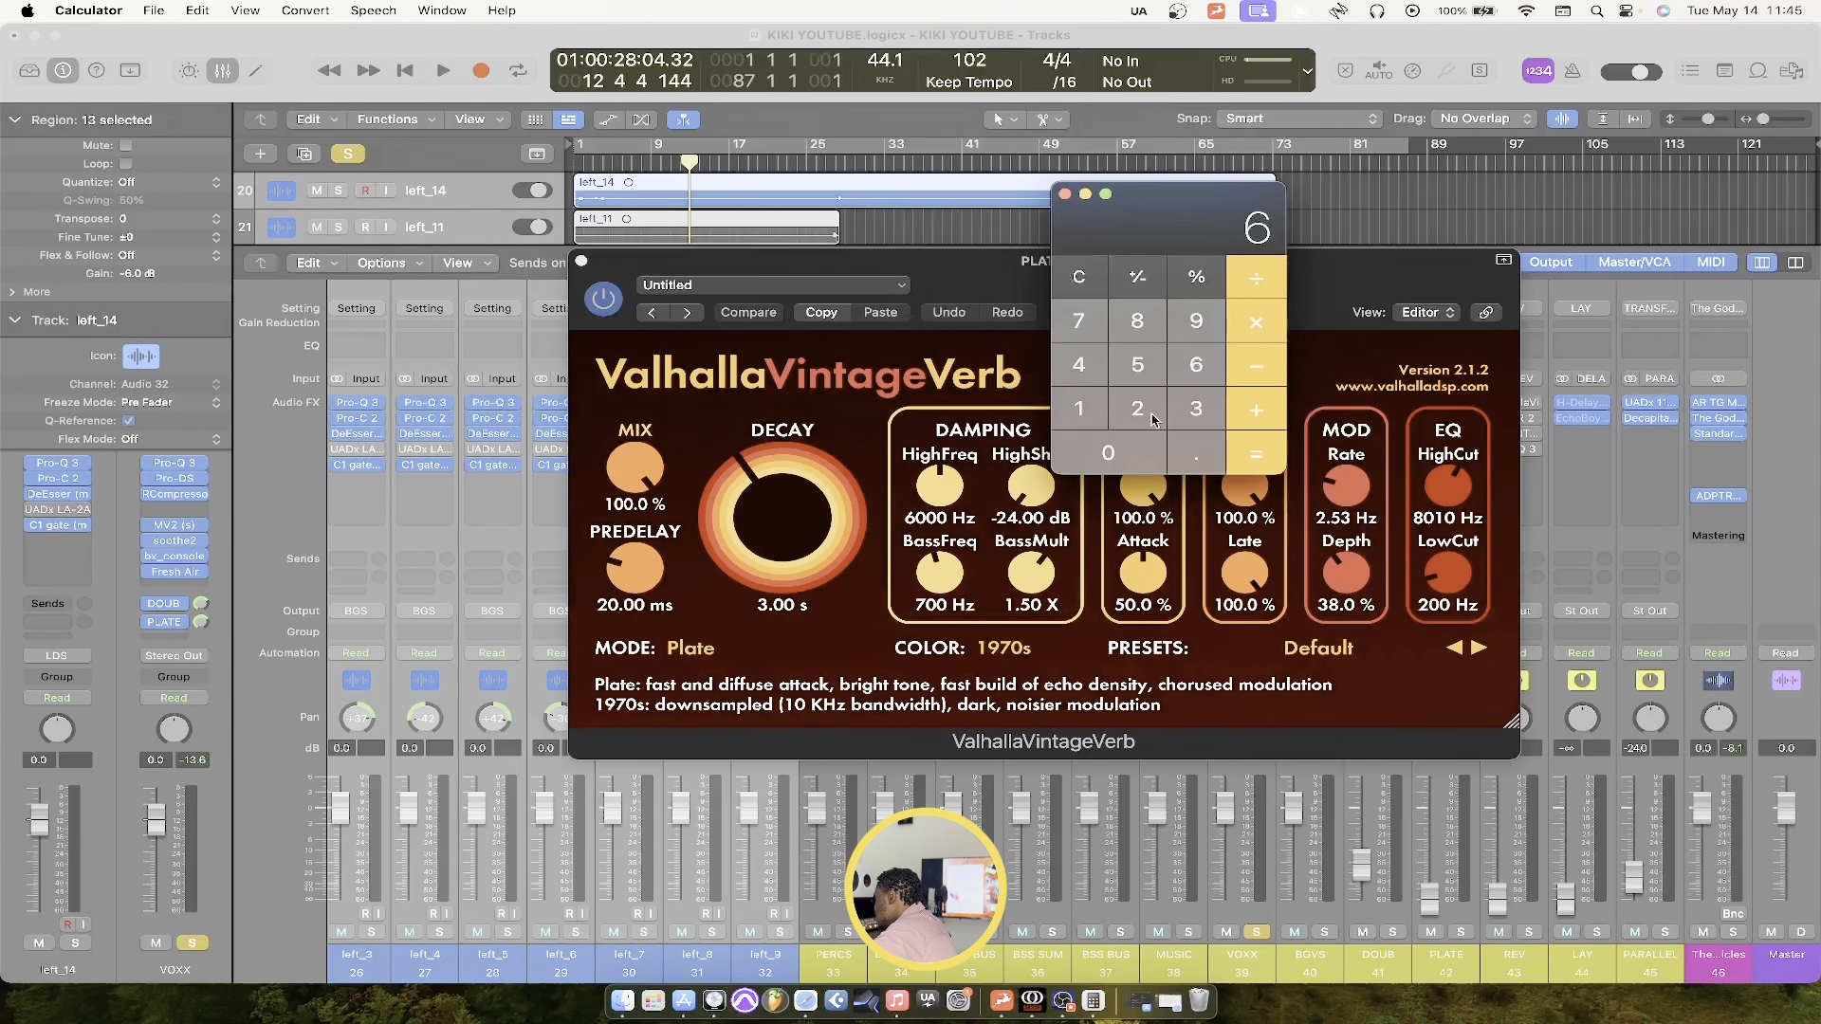
click(1136, 447)
double_click(1137, 448)
click(1137, 448)
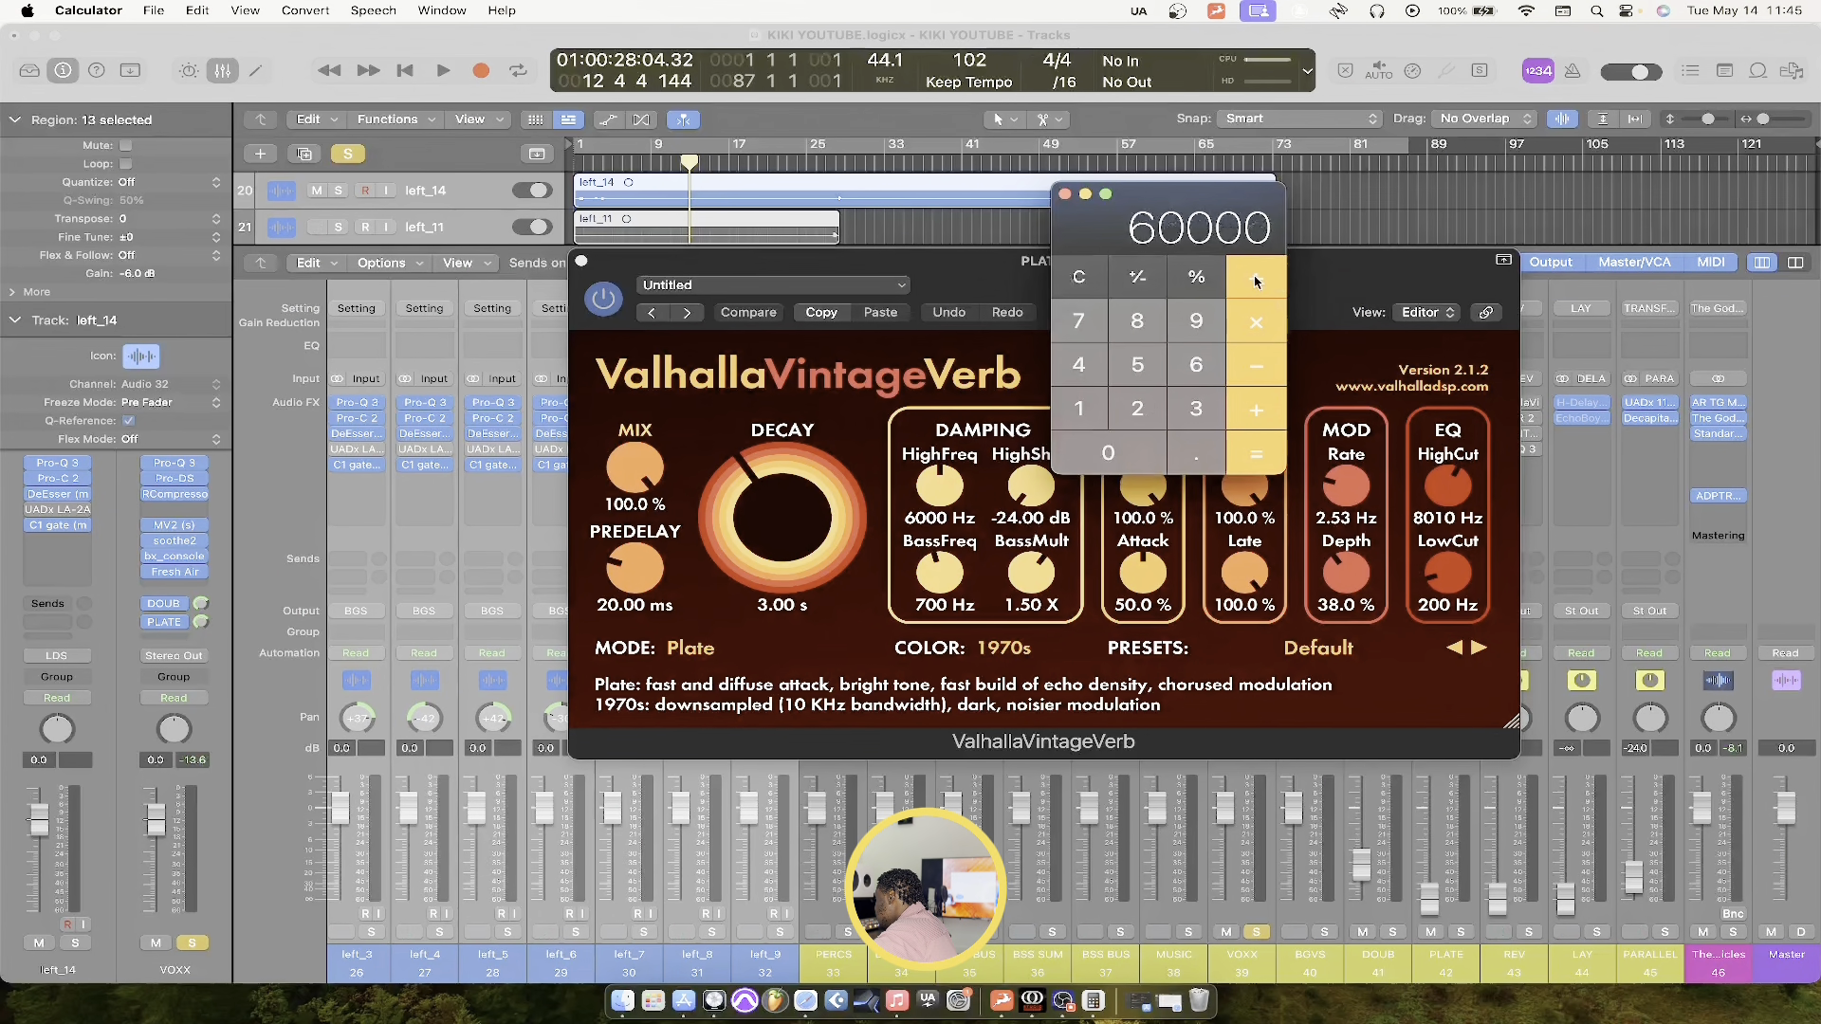
click(1078, 407)
click(1105, 451)
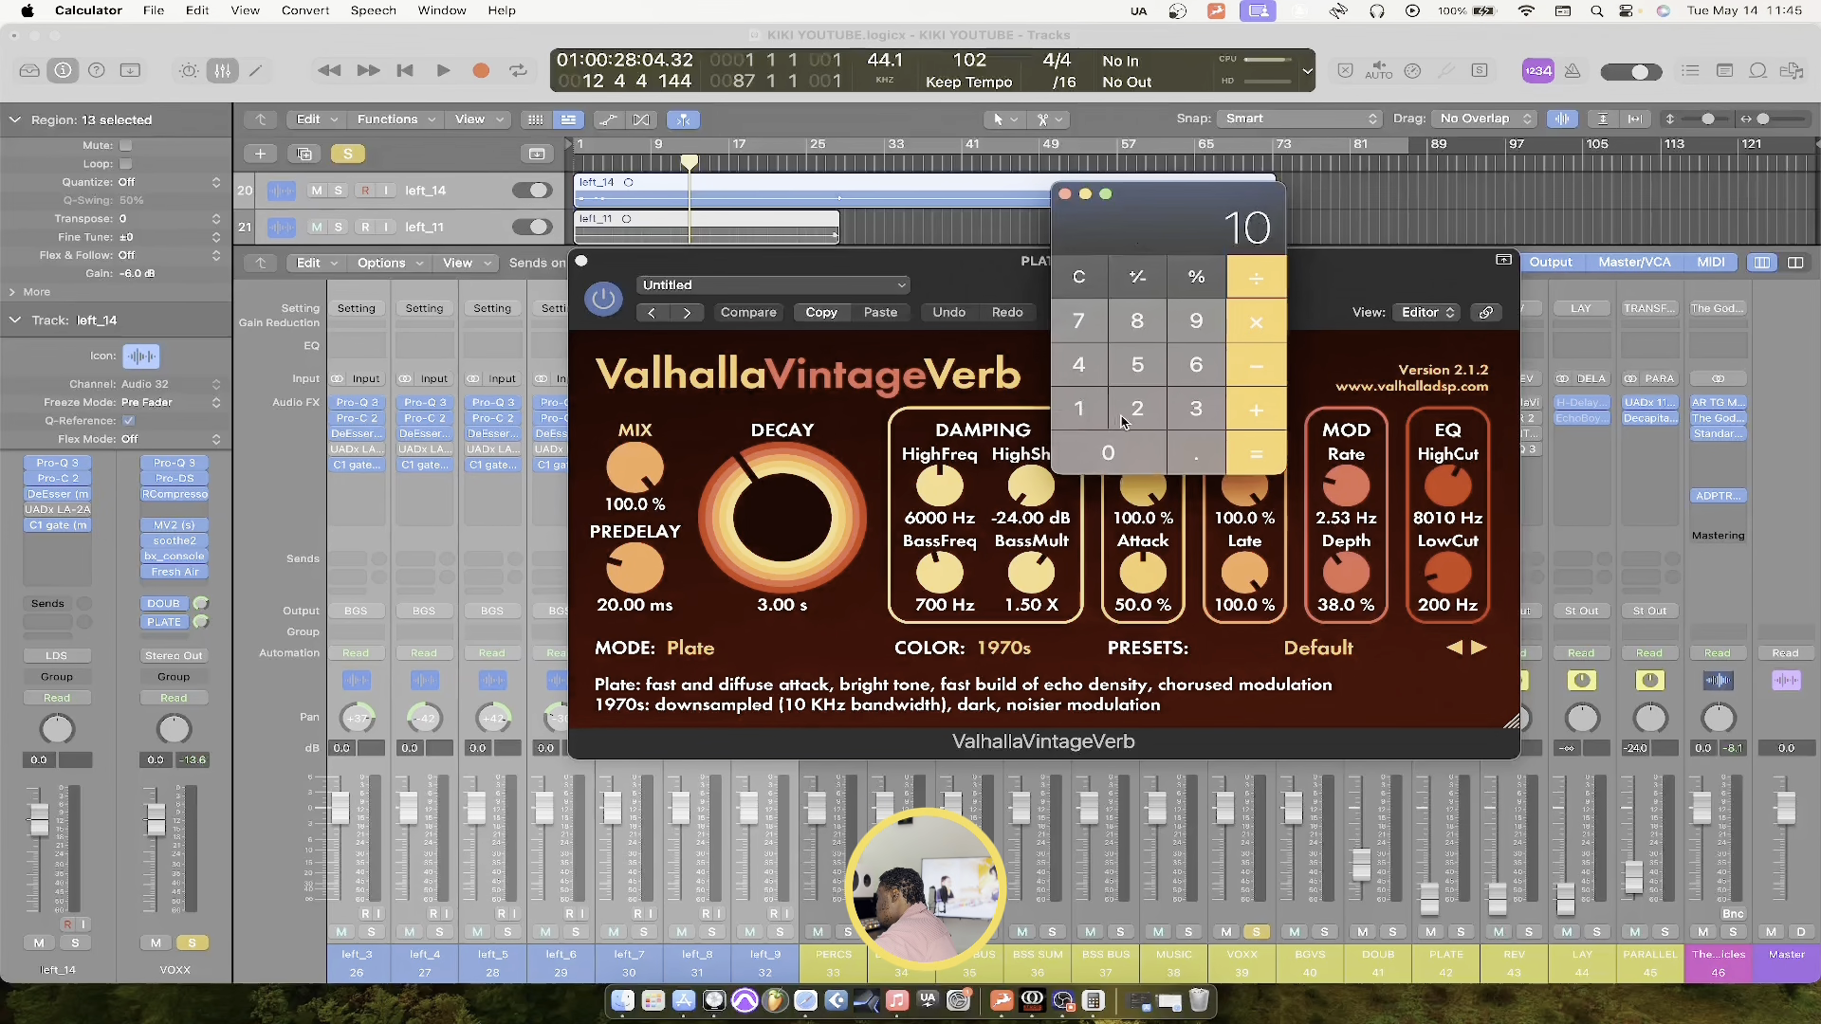
click(1144, 417)
click(1250, 454)
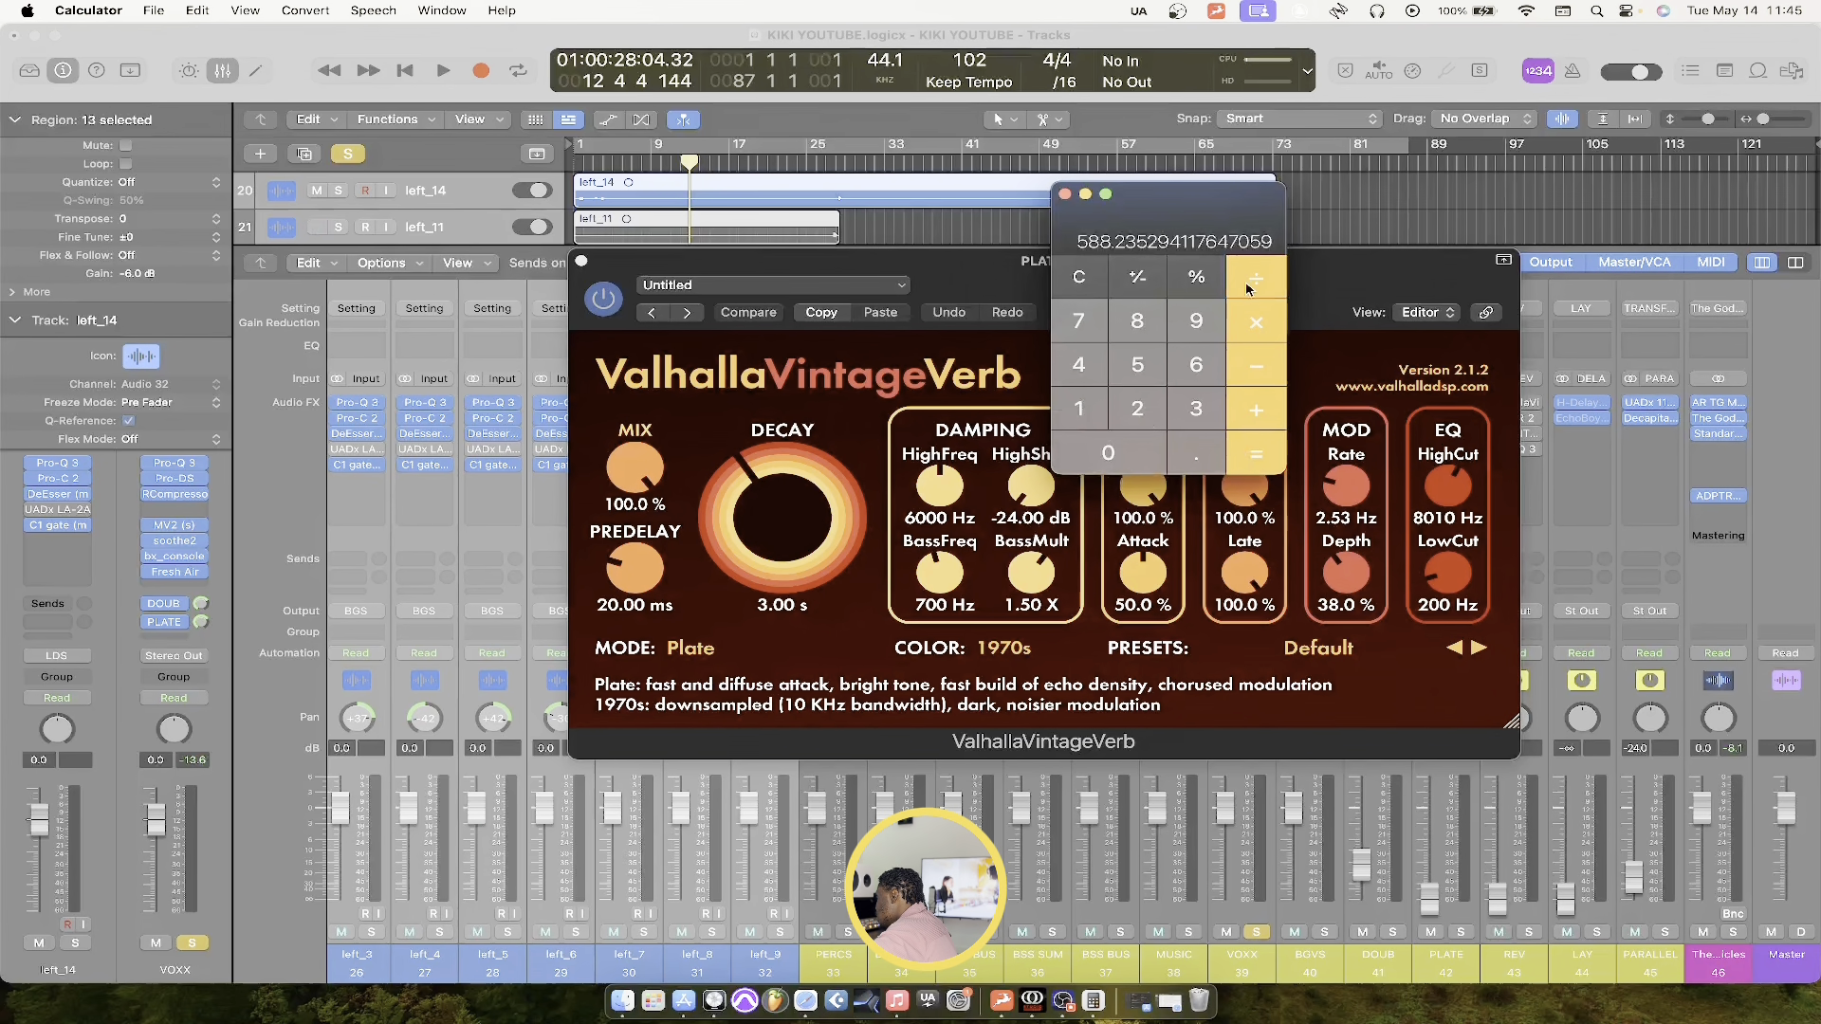
Halve the beat length four times in the calculator to get a tempo-based pre-delay in milliseconds
click(1151, 399)
click(1250, 459)
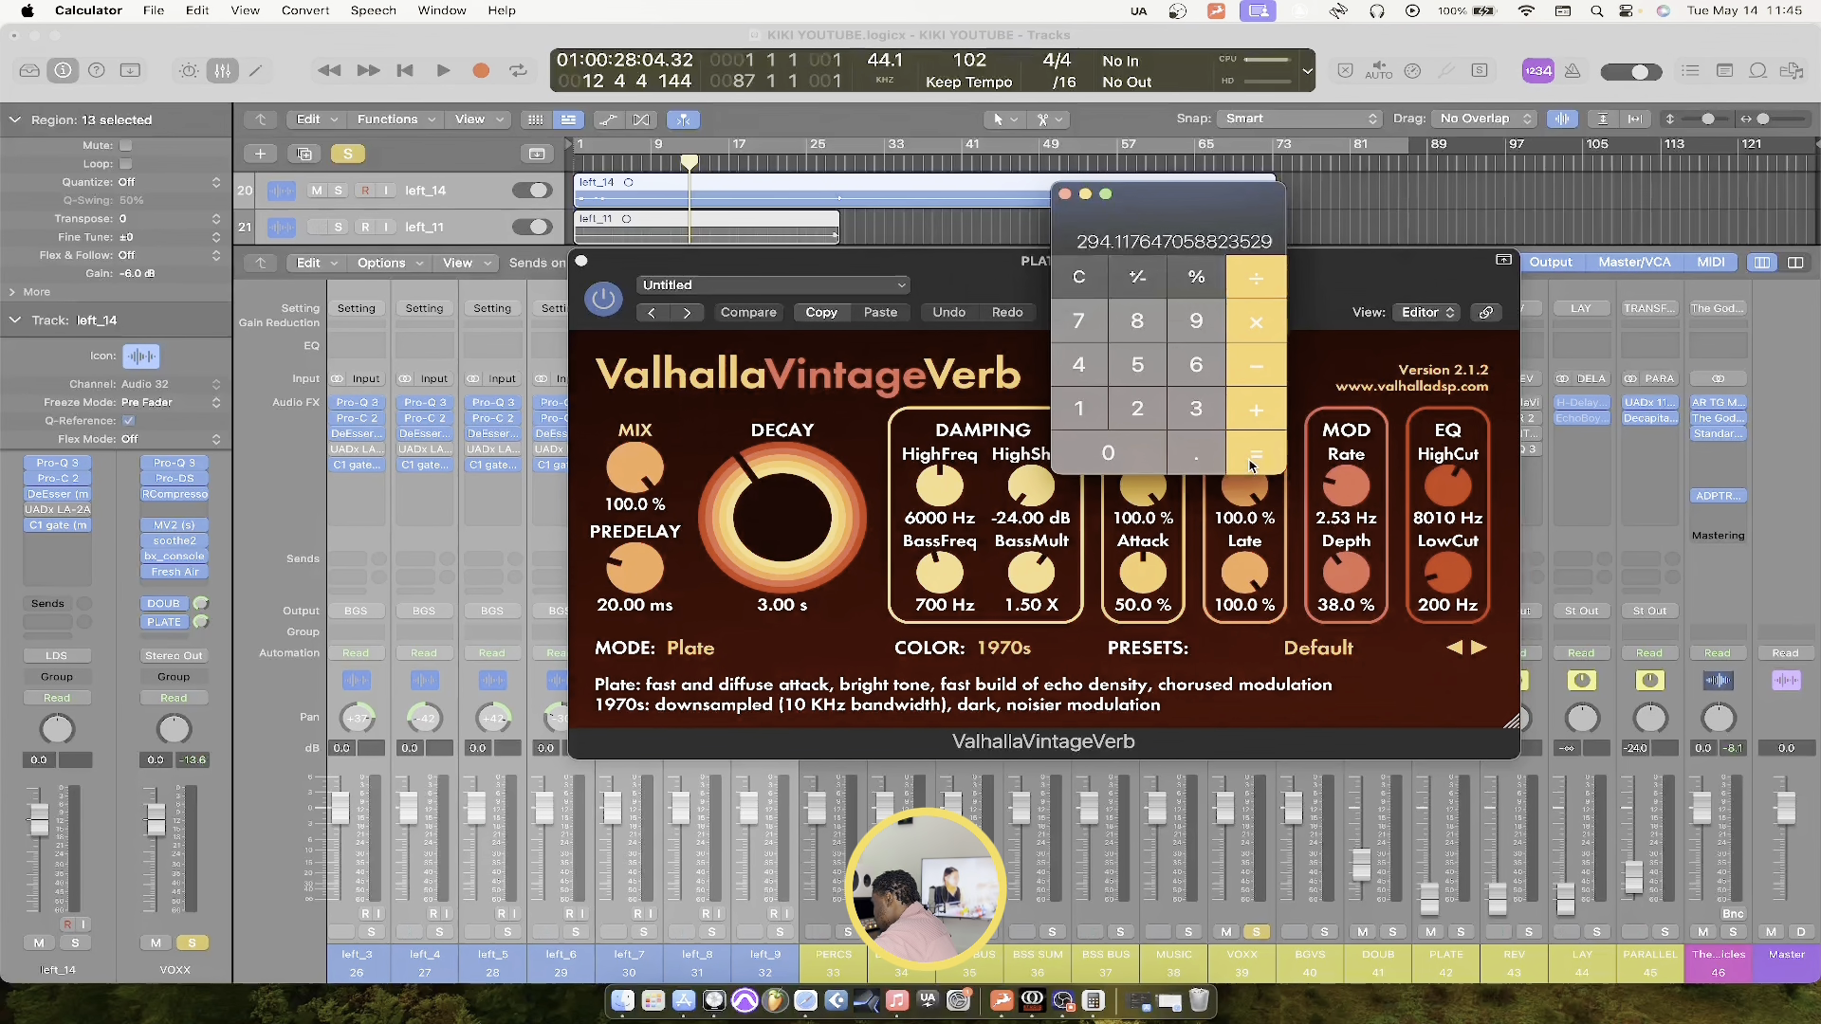
click(1256, 298)
click(1137, 408)
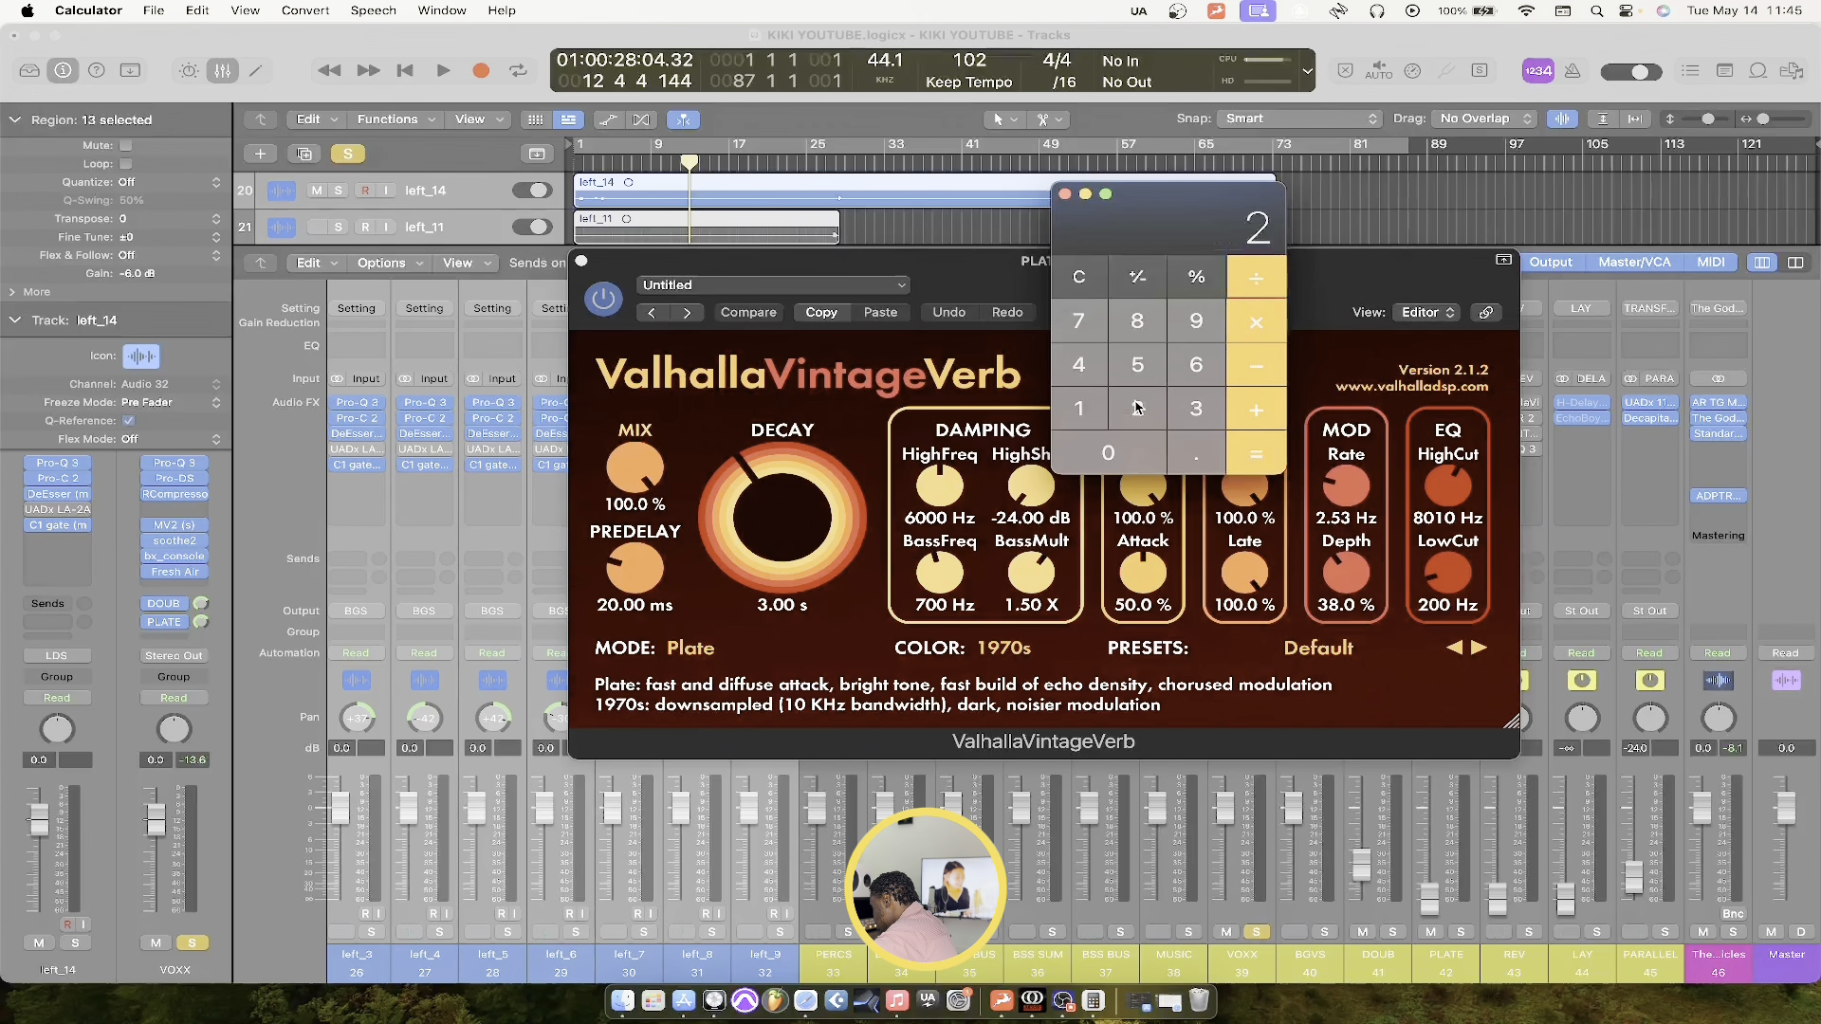
click(1241, 451)
click(1252, 288)
click(1143, 403)
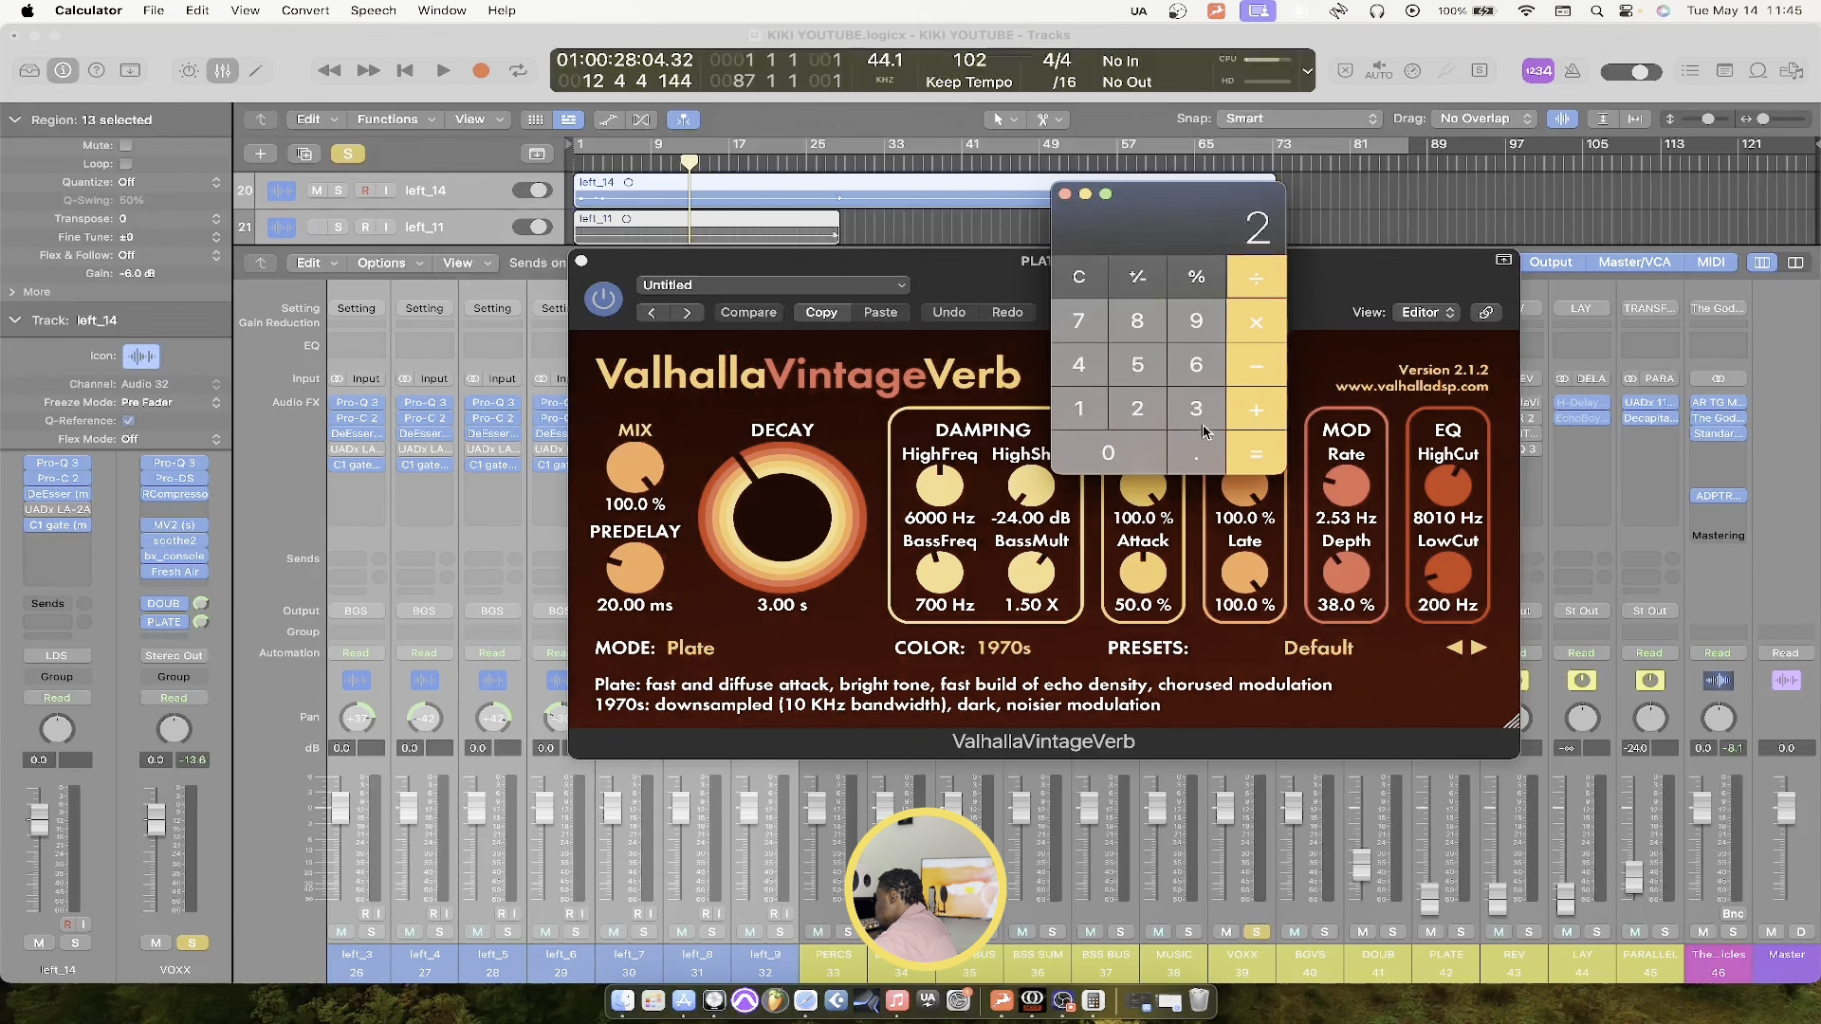
click(1238, 296)
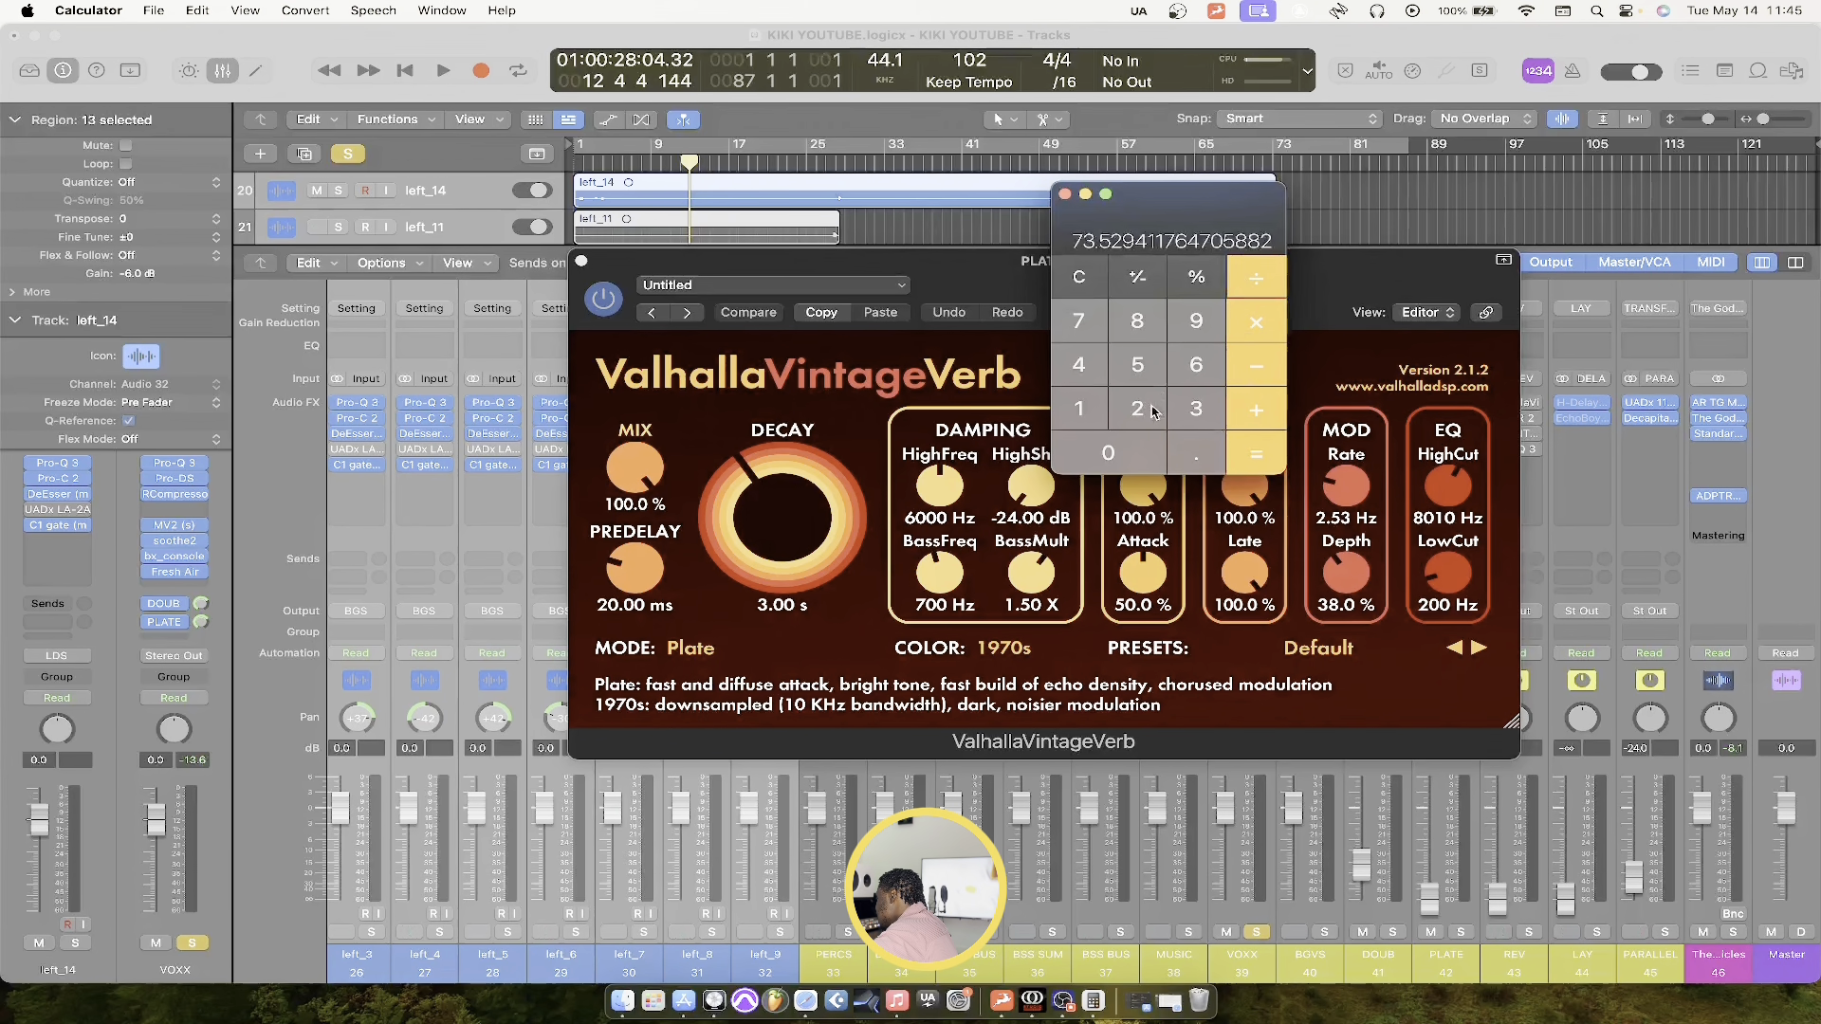
click(1152, 410)
click(1240, 455)
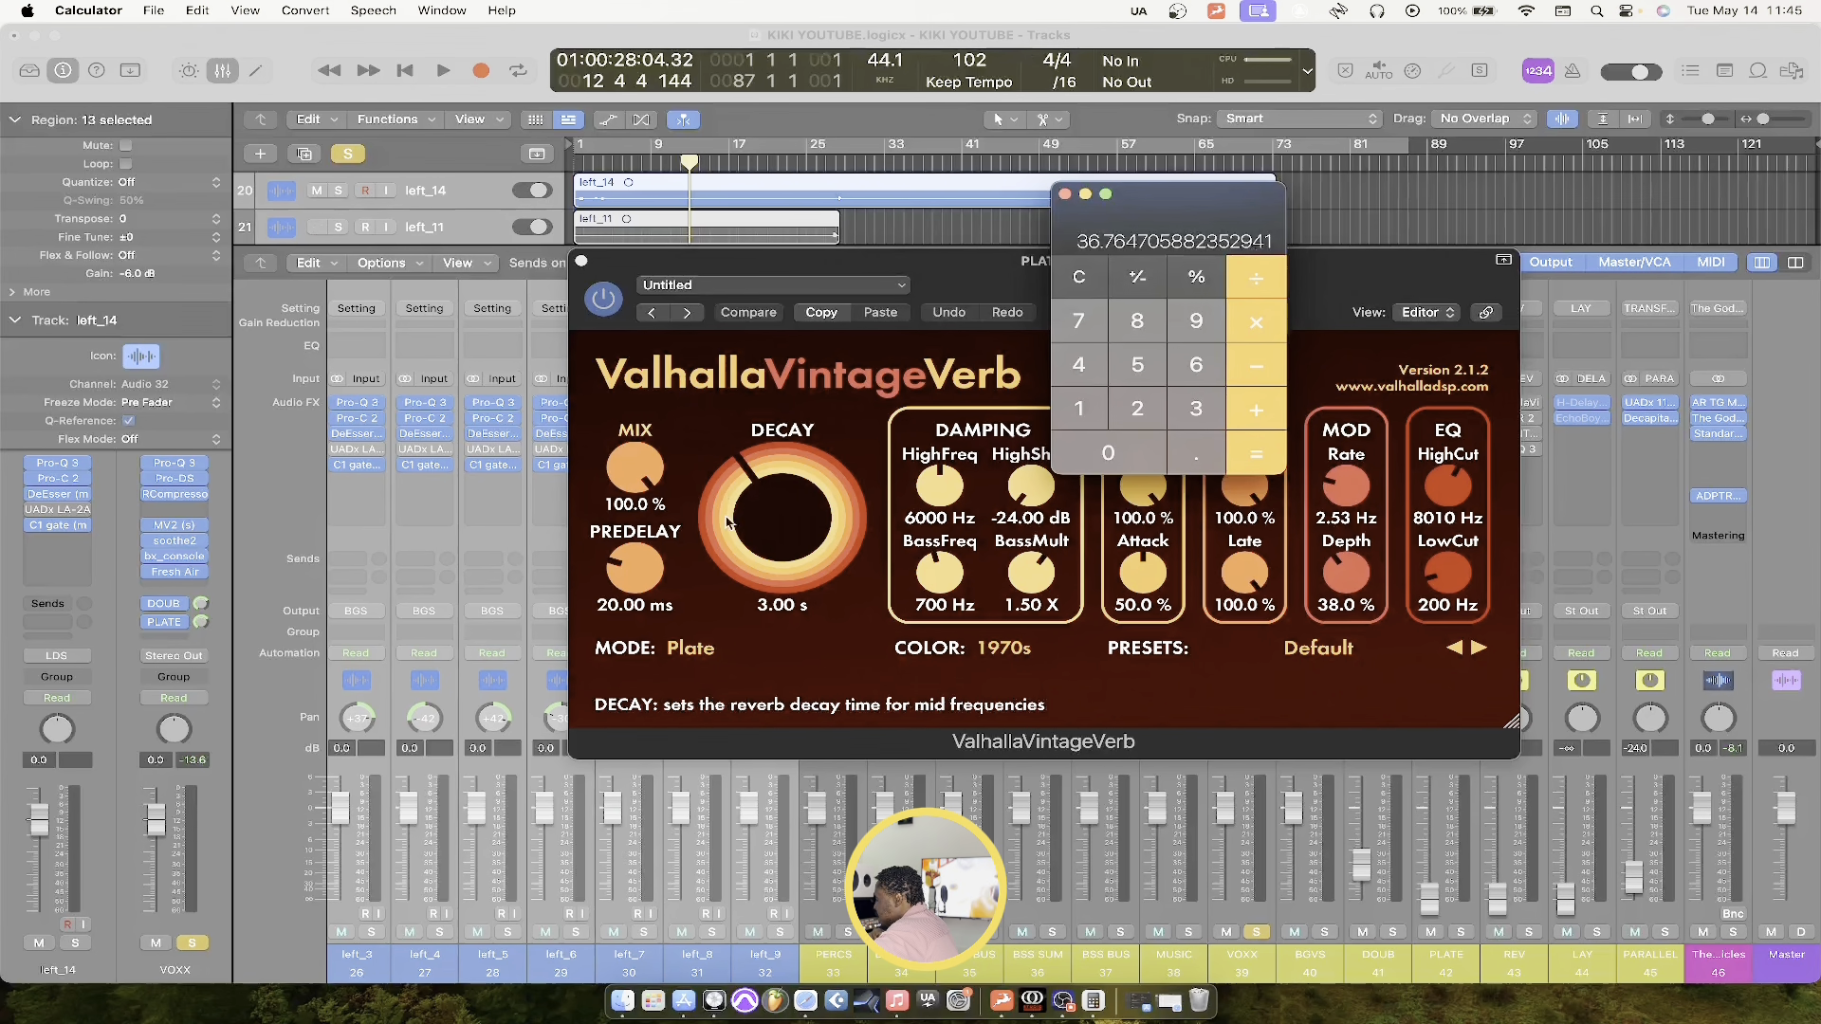
Set the pre-delay of the PLATE bus's ValhallaVintageVerb to 36.76 ms
click(623, 608)
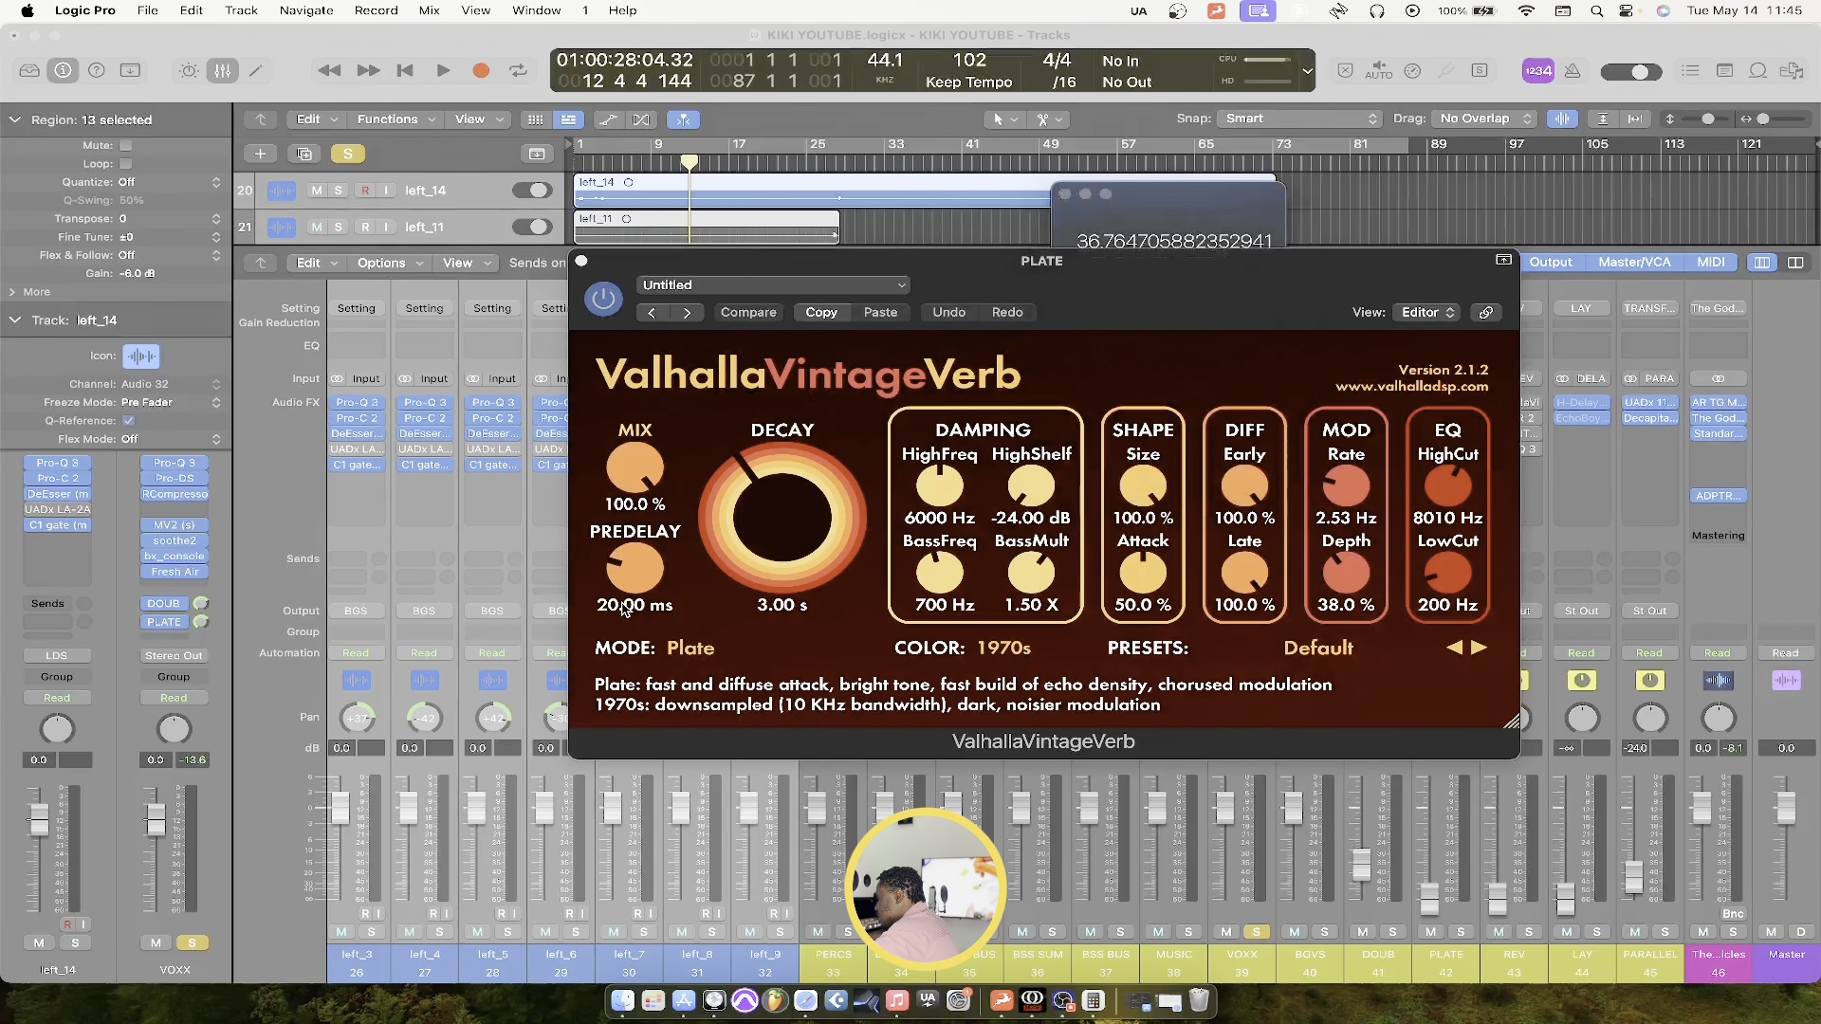
click(623, 605)
text(36.)
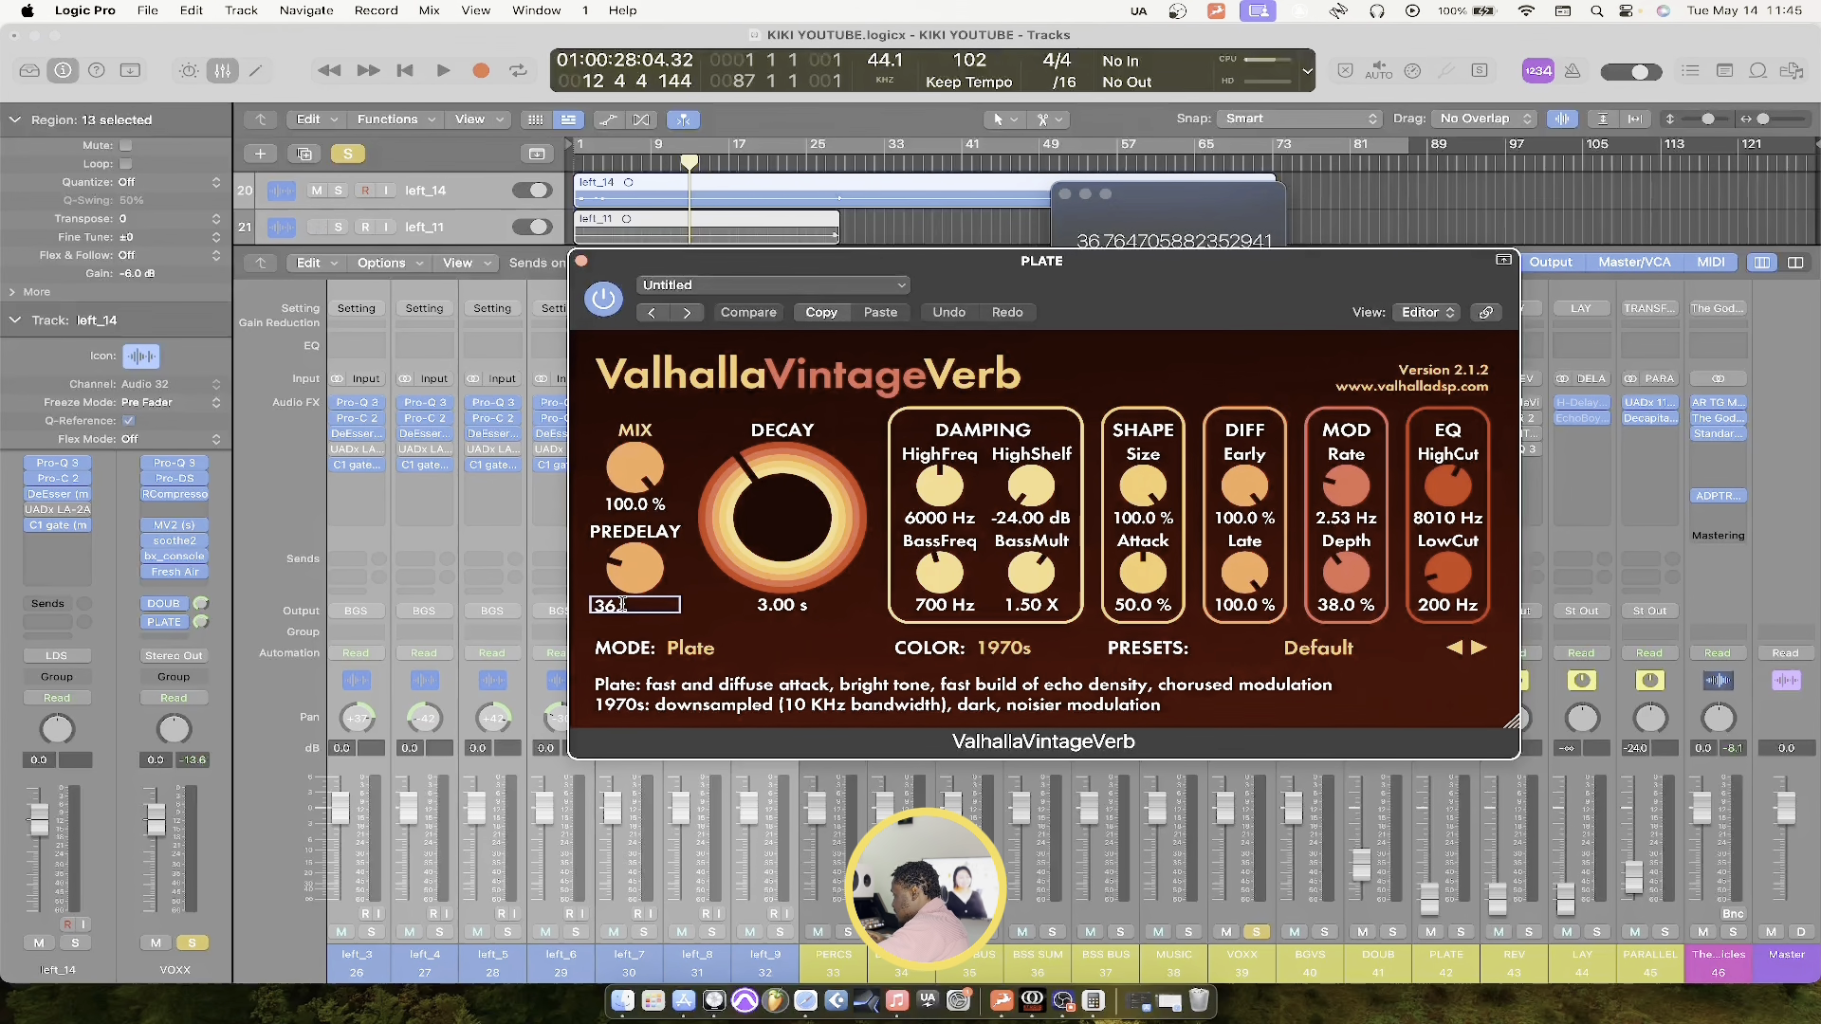
text(76)
key(Return)
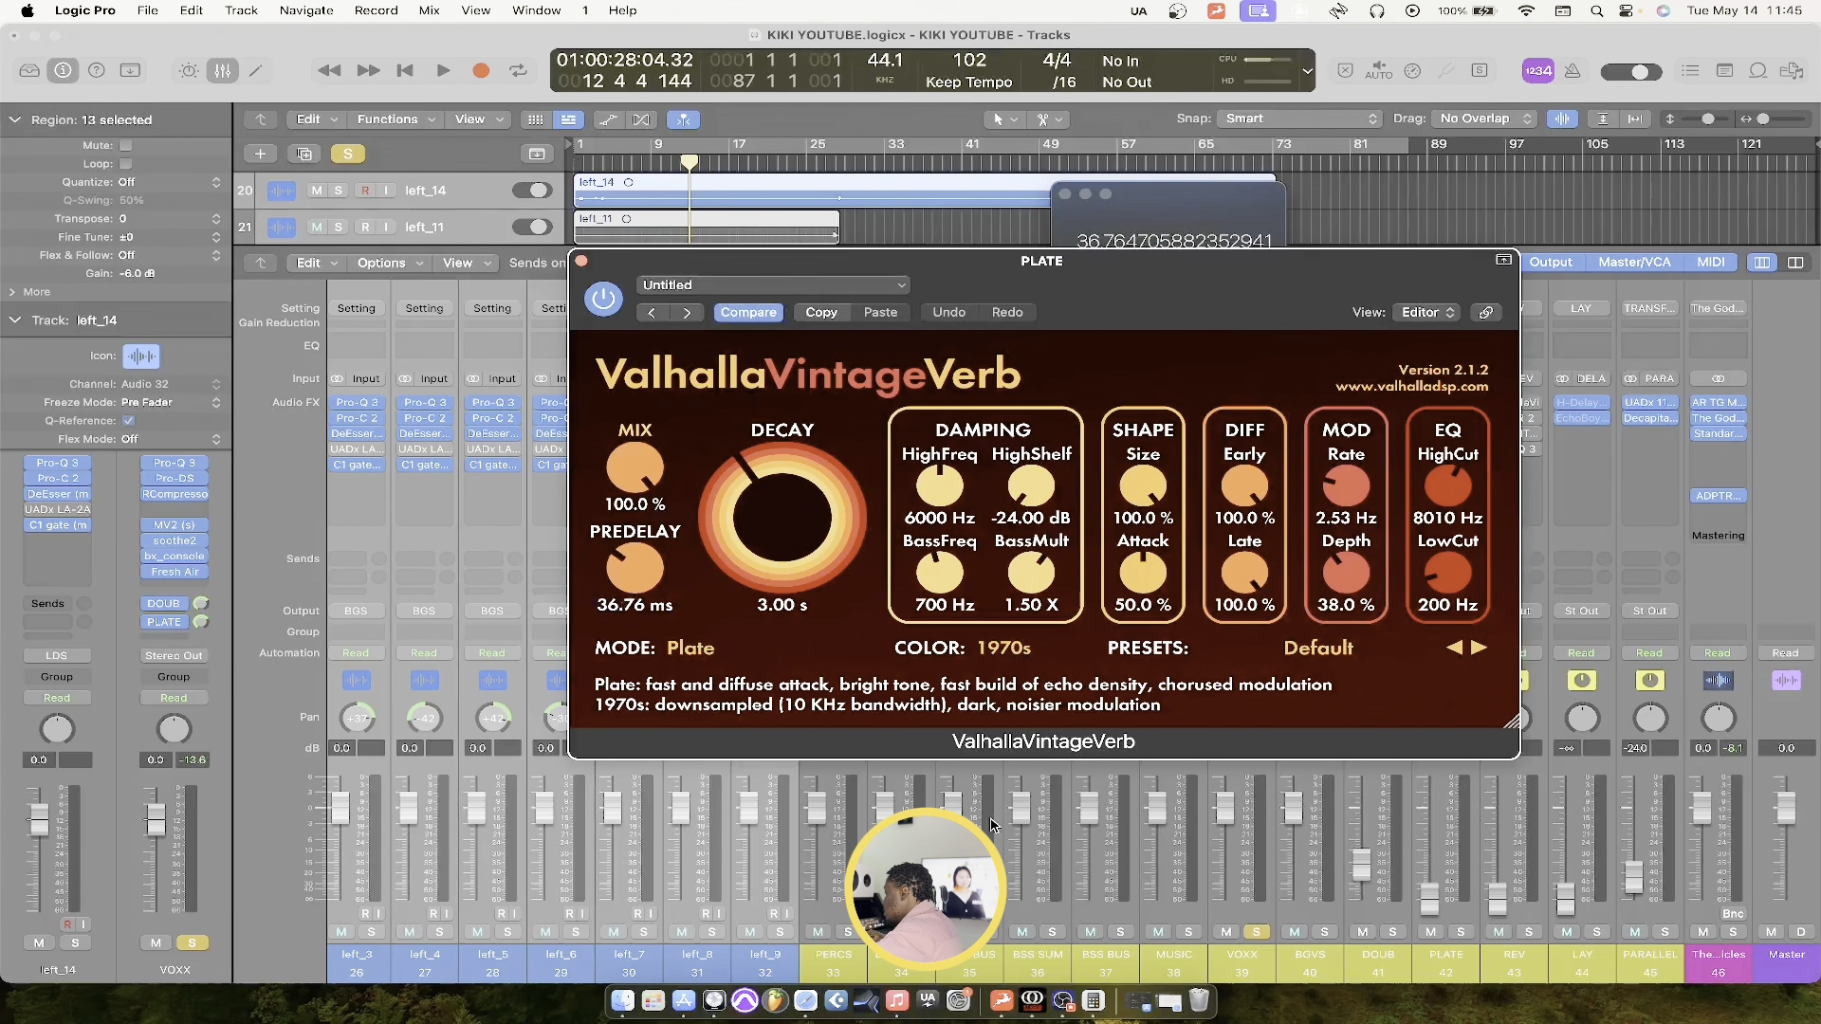
Return to Calculator and halve the pre-delay result four more times to derive the reverb decay figure
click(1093, 1001)
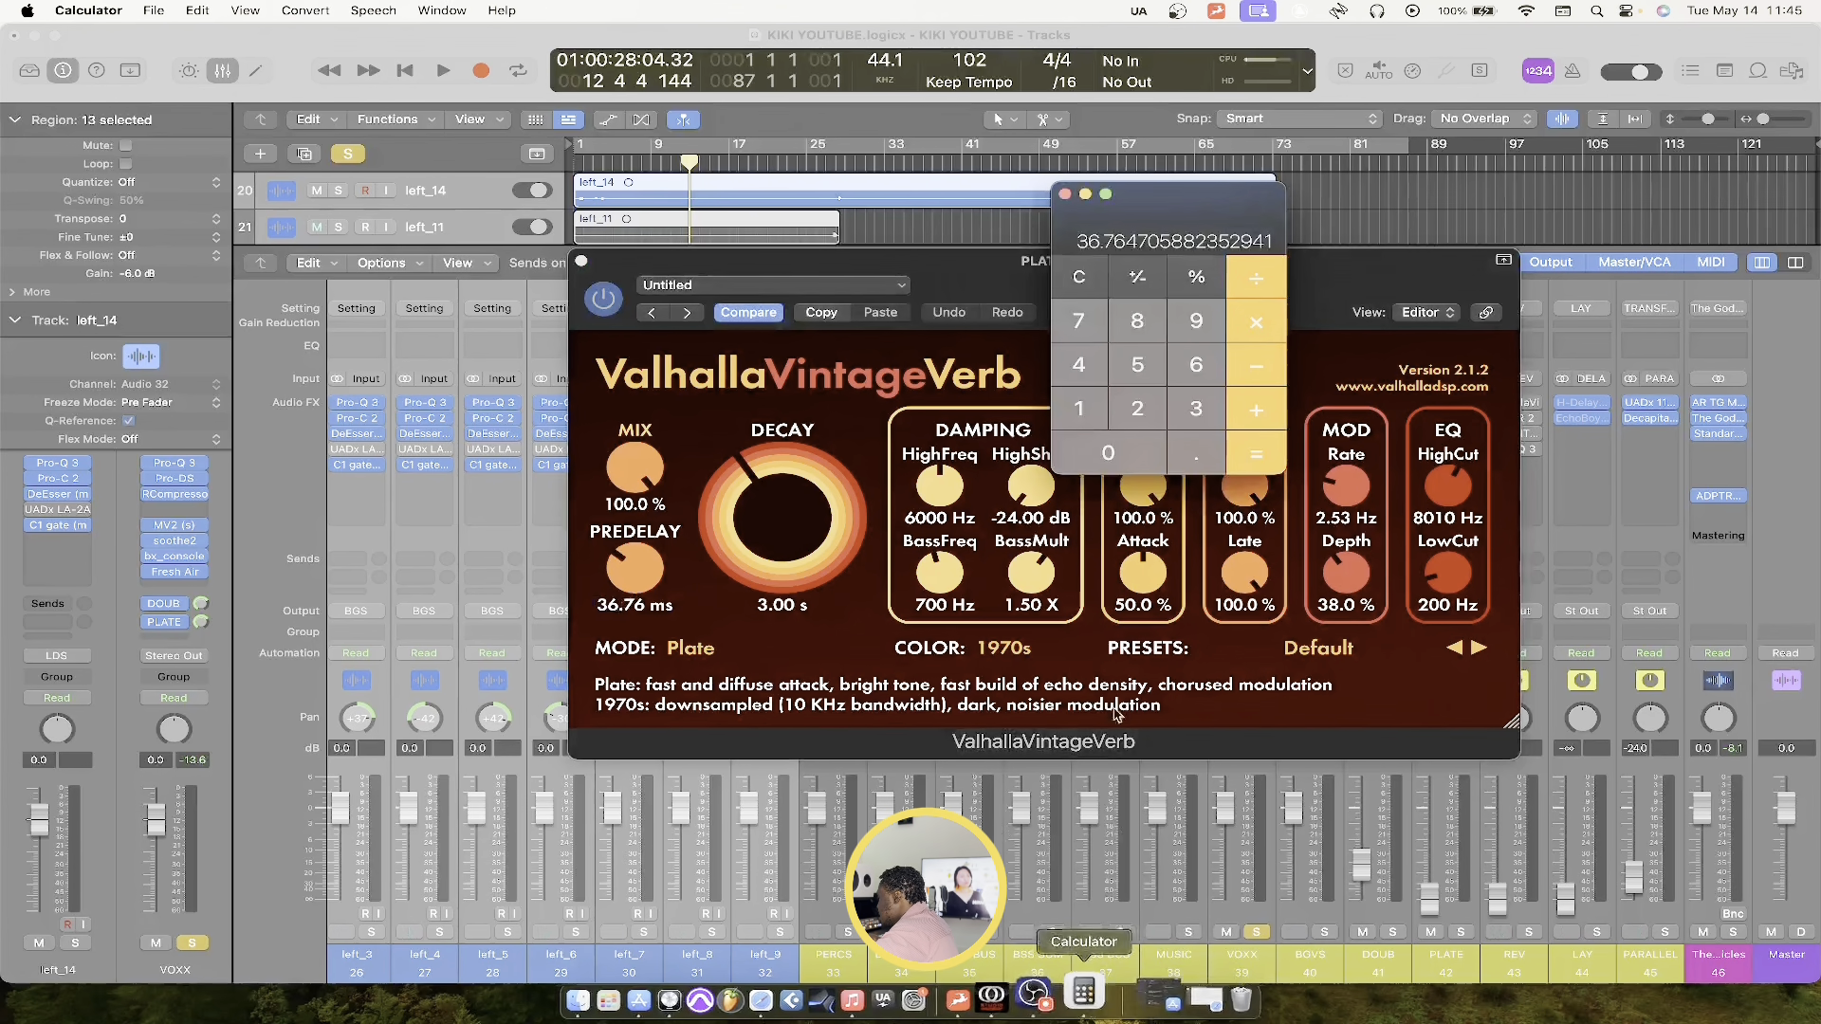
click(1253, 292)
click(1137, 409)
click(1238, 458)
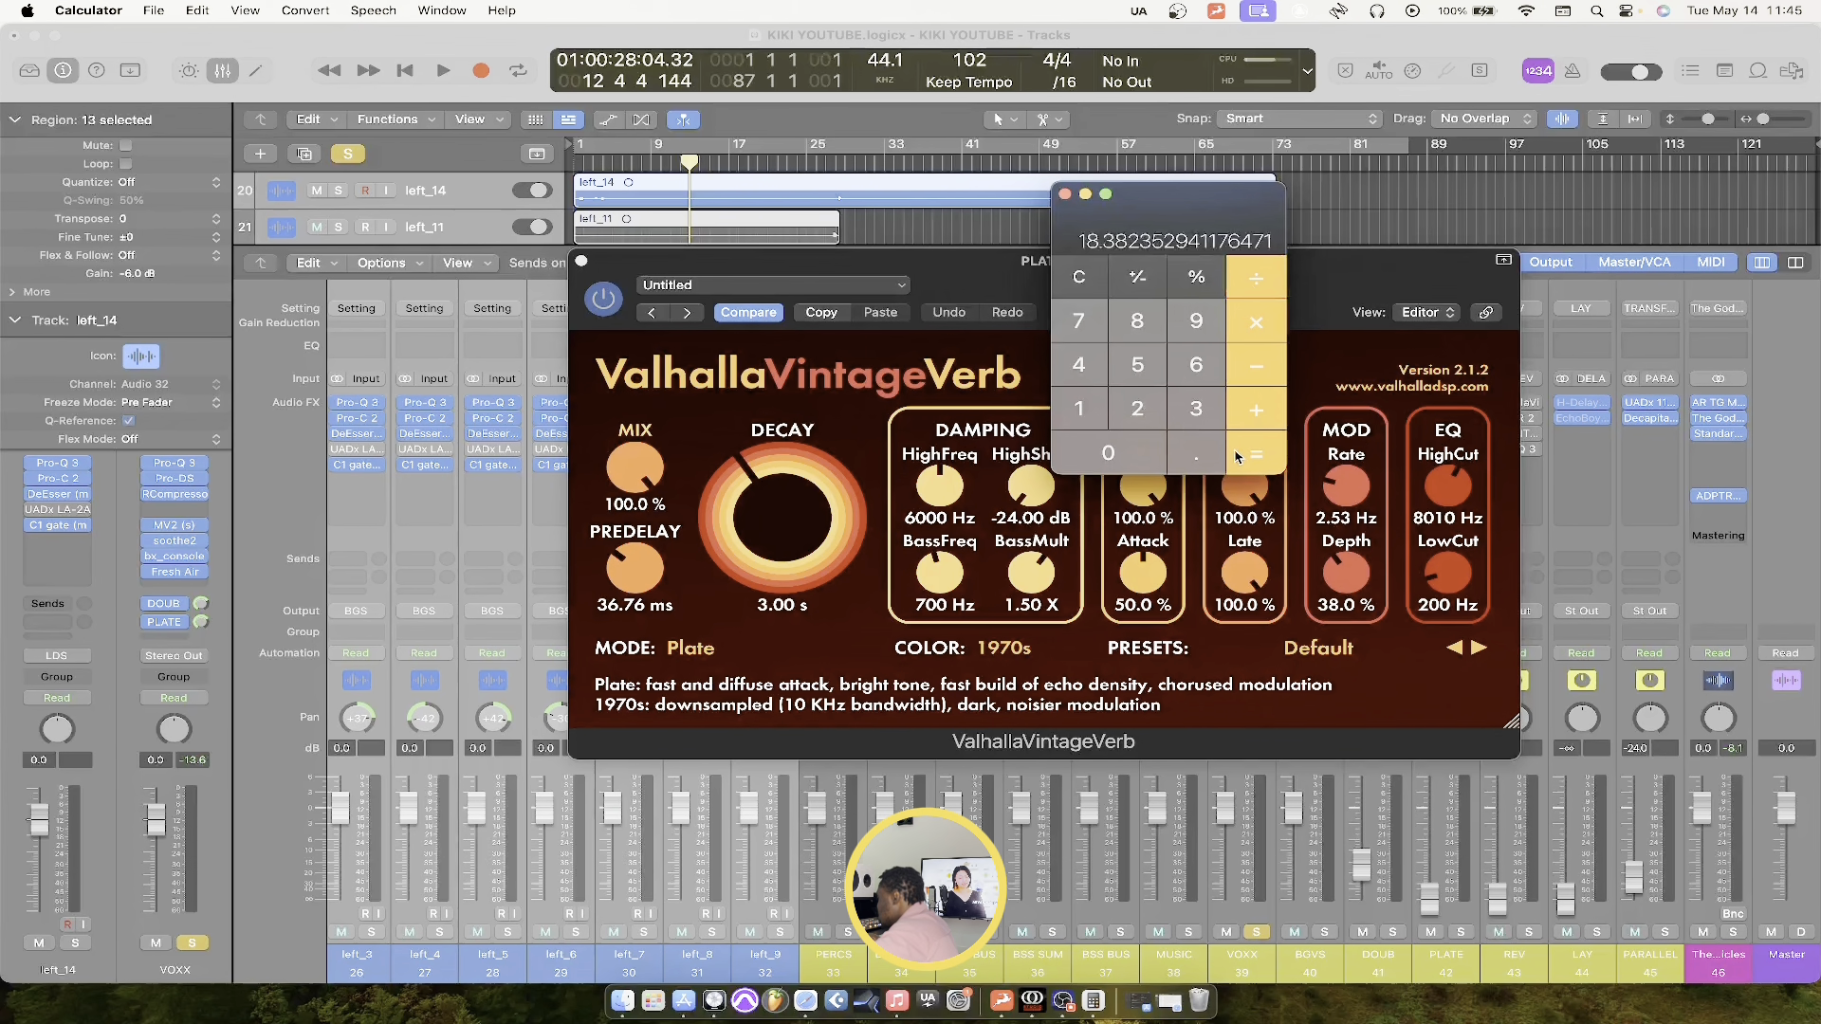
click(1243, 289)
click(1137, 409)
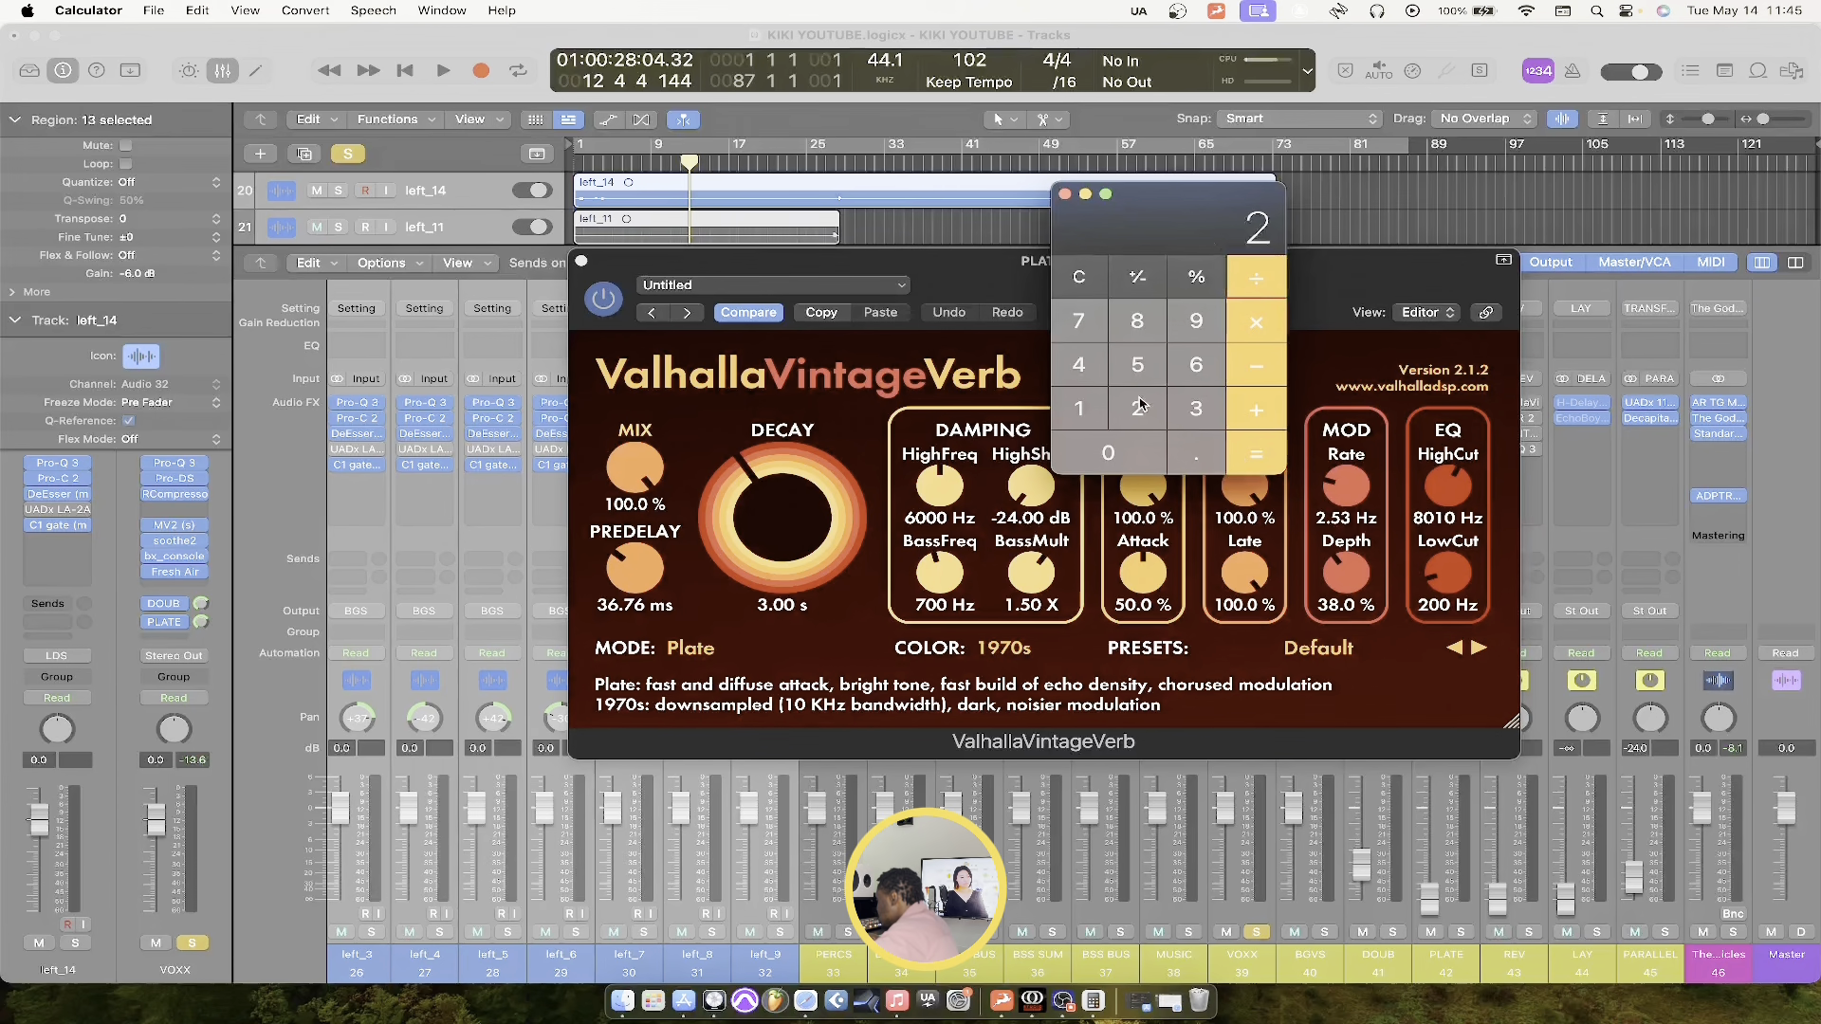
click(1250, 455)
click(1276, 277)
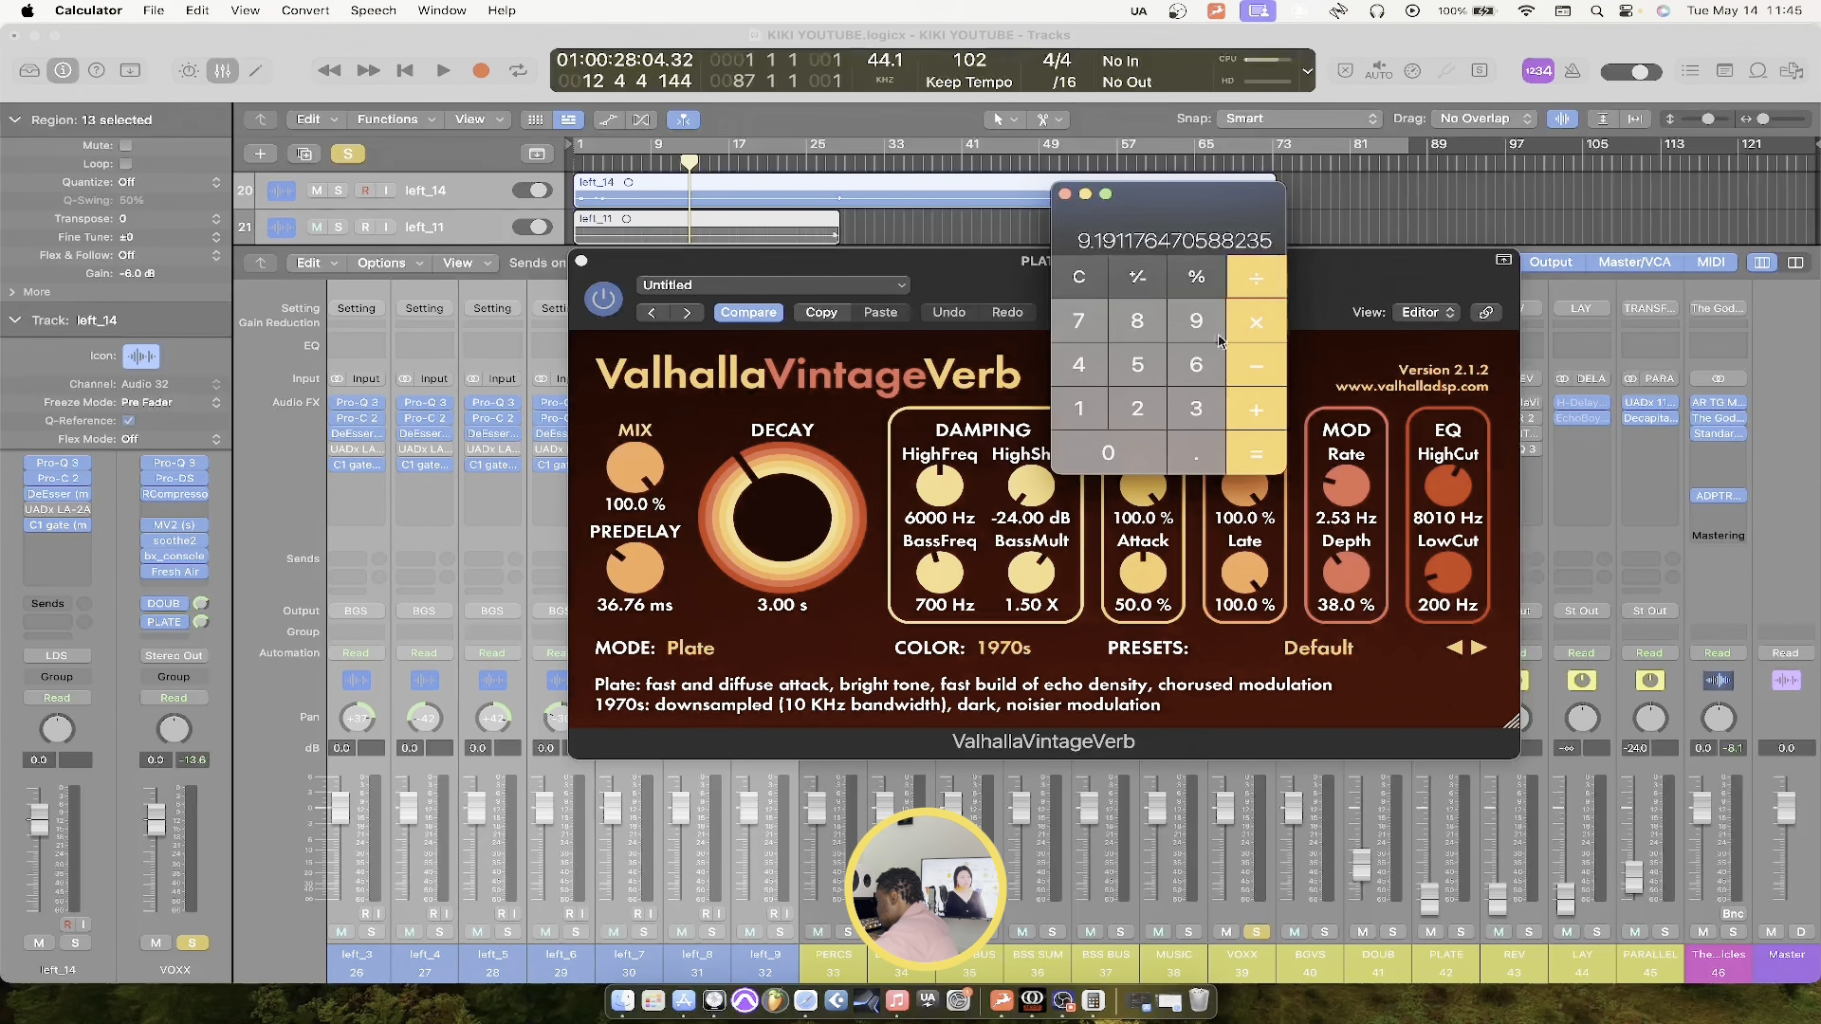
click(1138, 409)
click(1247, 451)
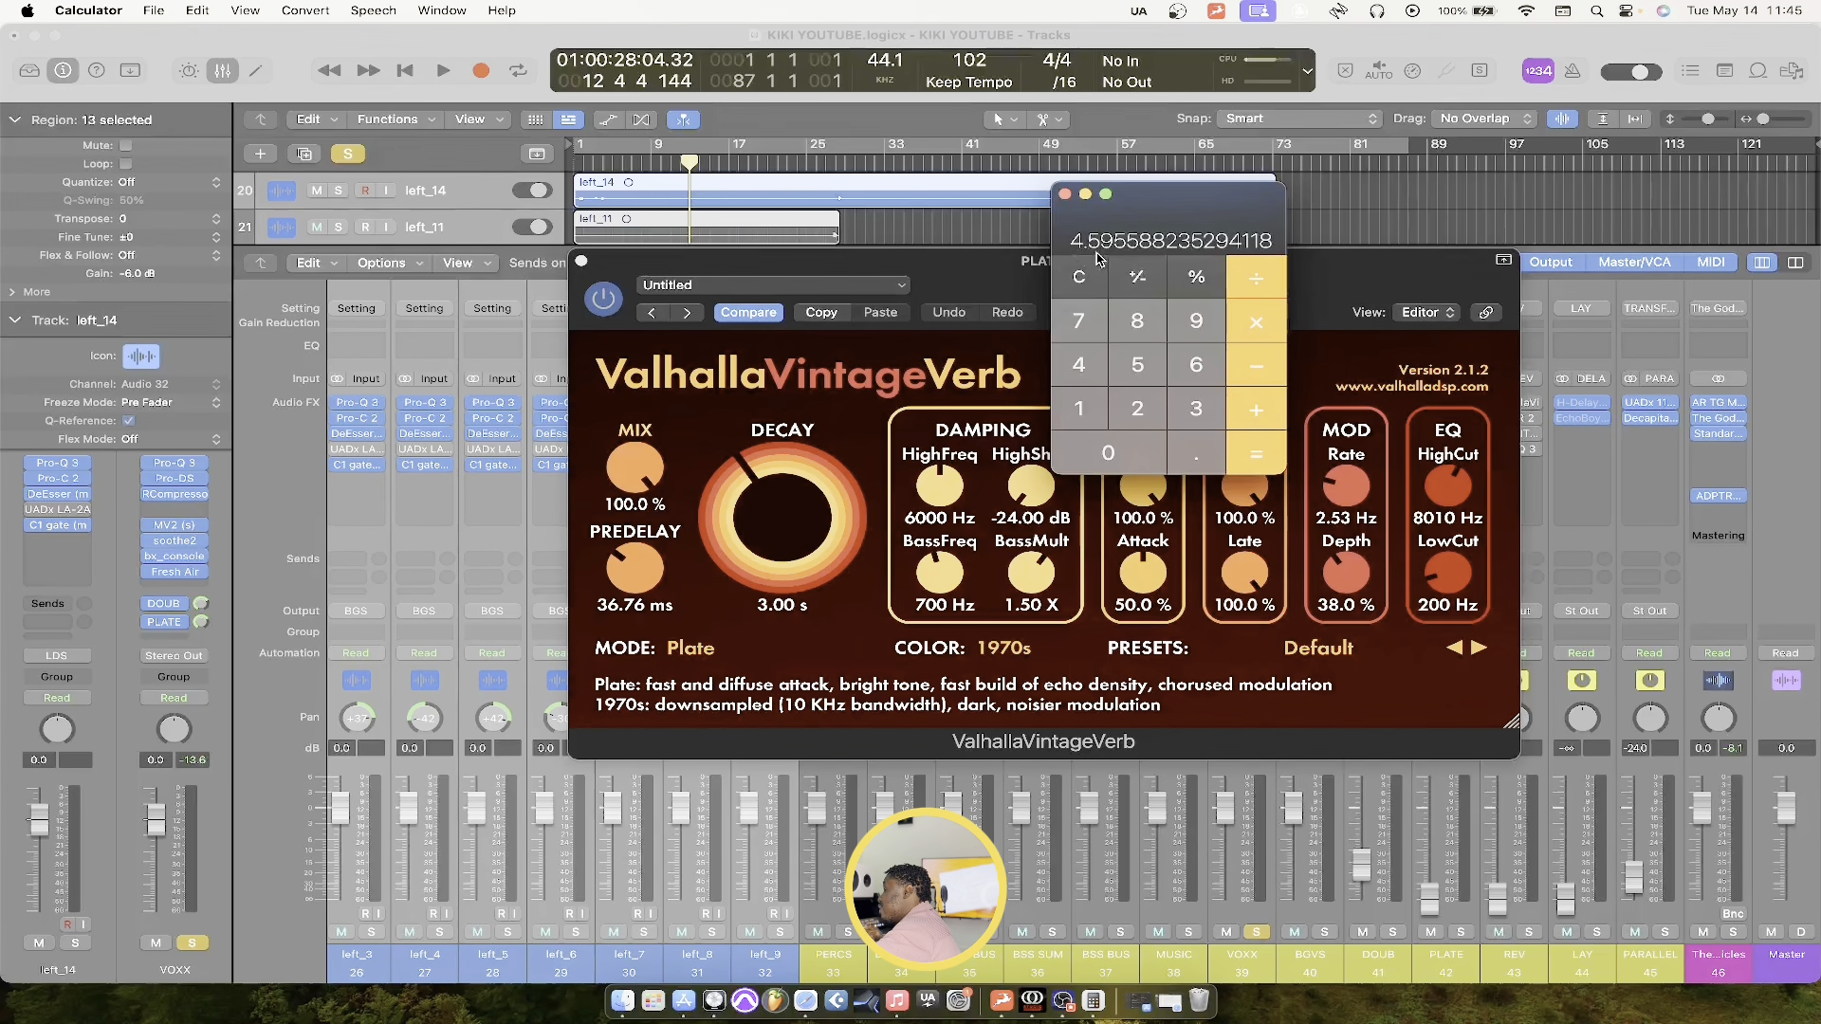
click(1256, 278)
click(1137, 409)
click(1256, 454)
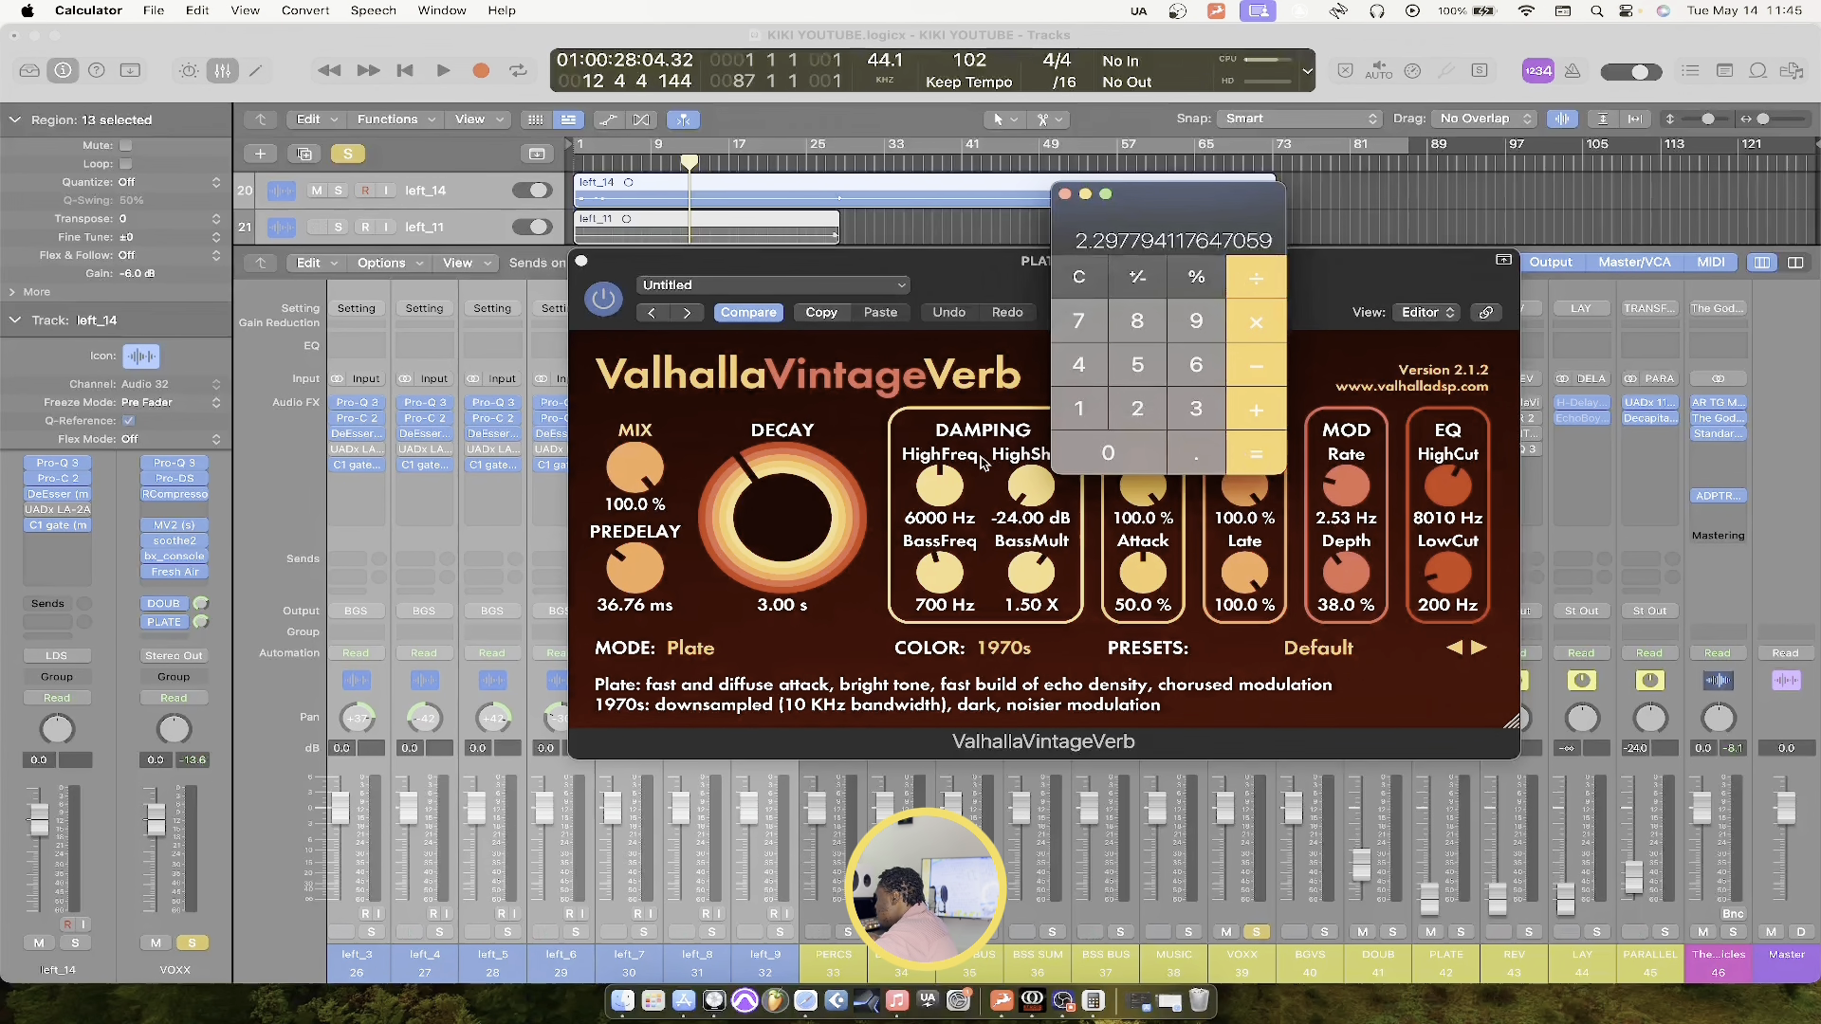
Set the plate reverb's decay to 2.29 s and its EQ low cut to 240 Hz, and close the plugin
double_click(770, 605)
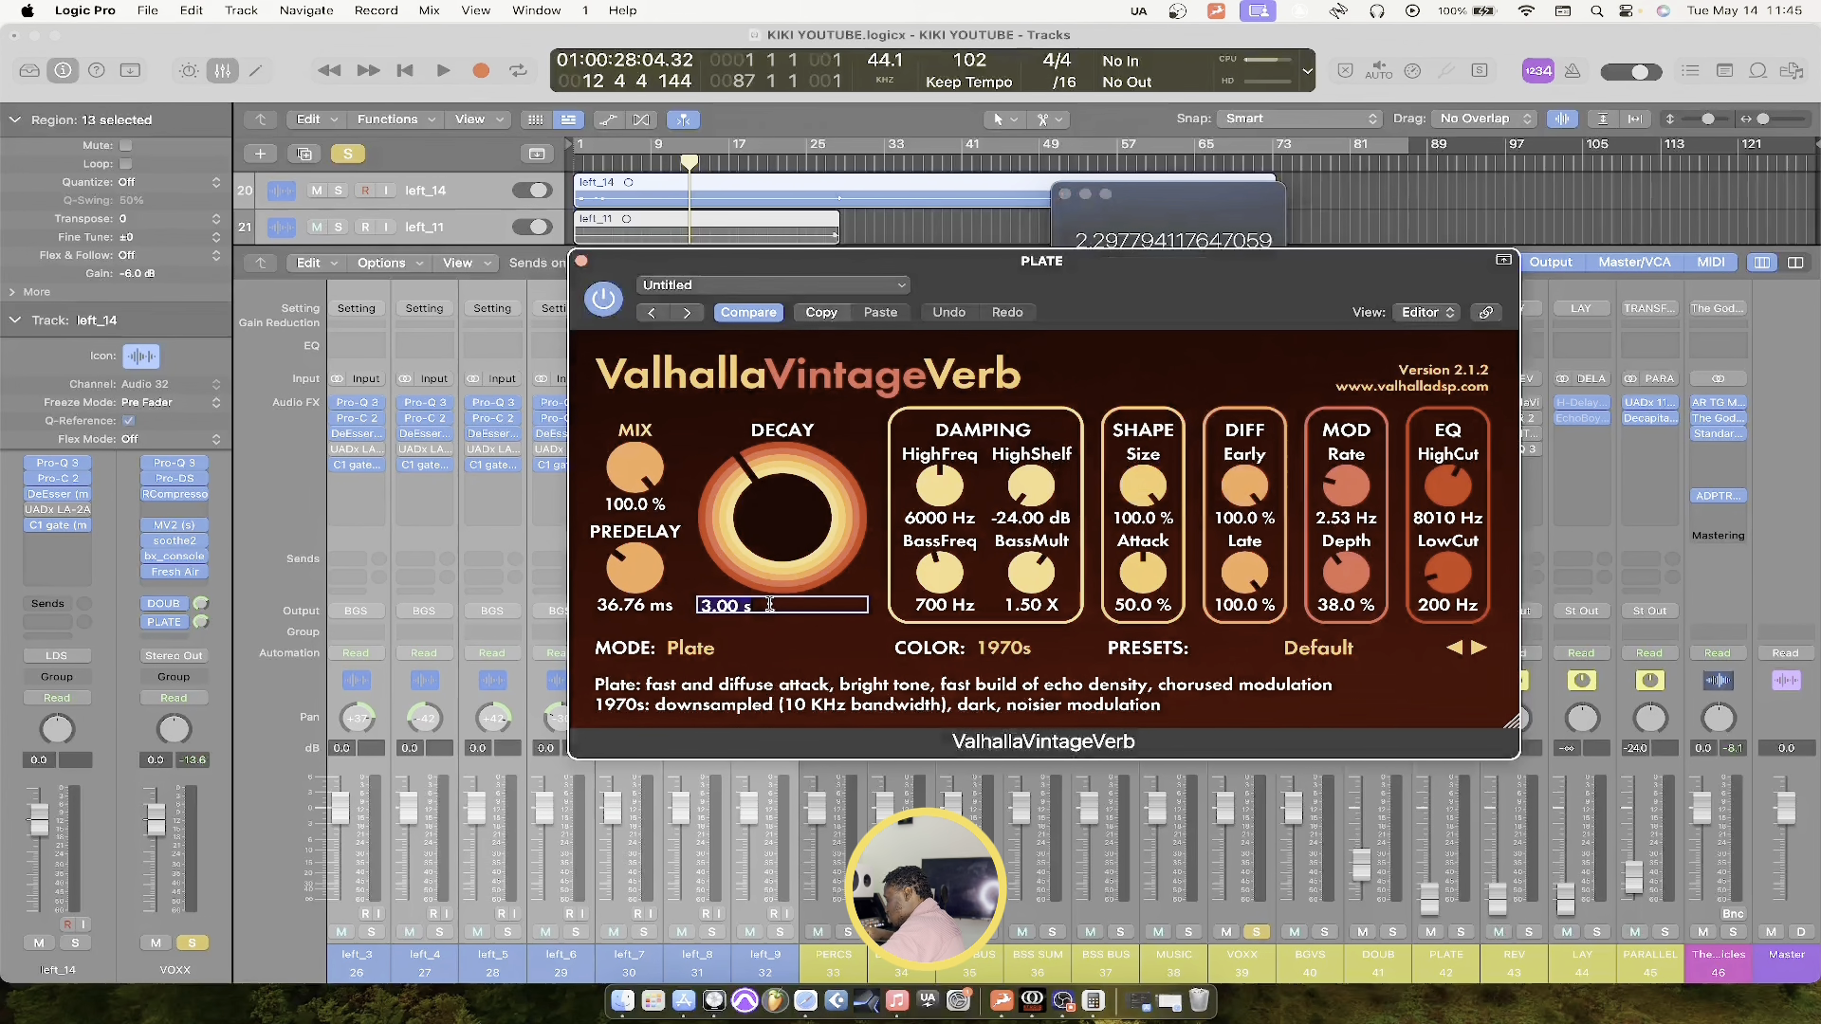
text(2.29)
key(Return)
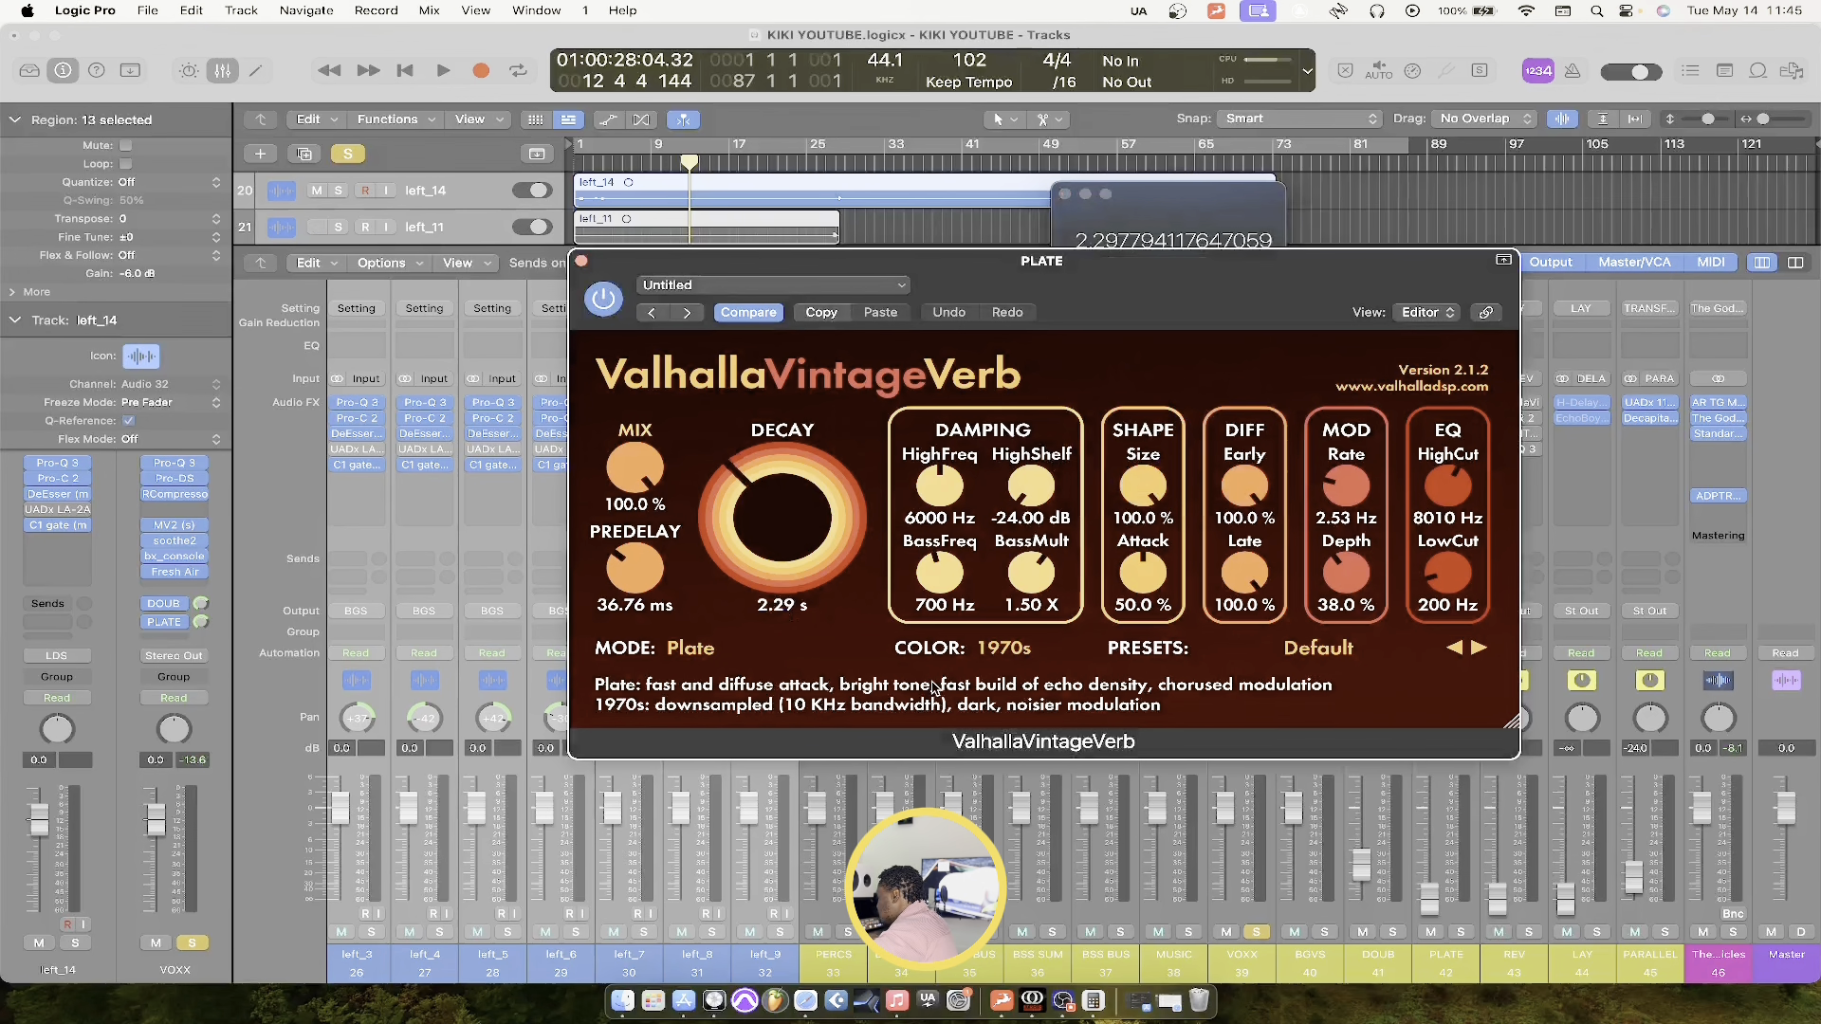
drag(1436, 589, 1438, 584)
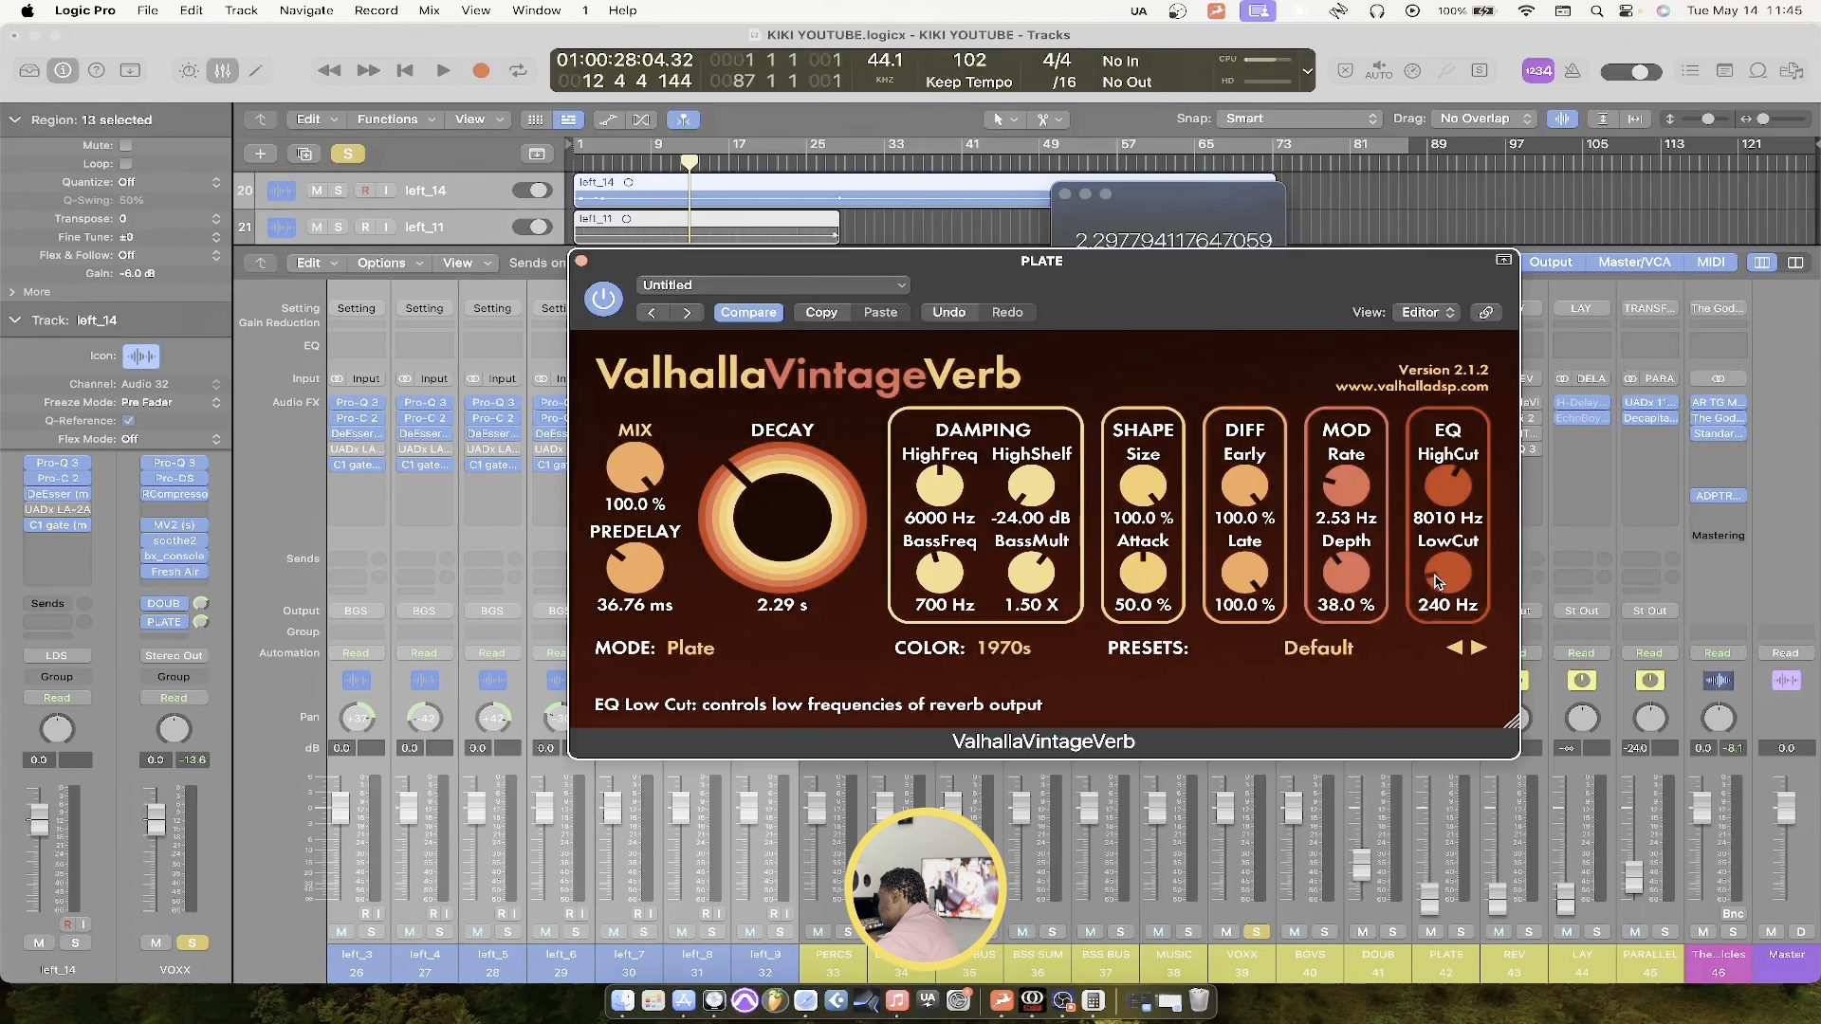
click(582, 260)
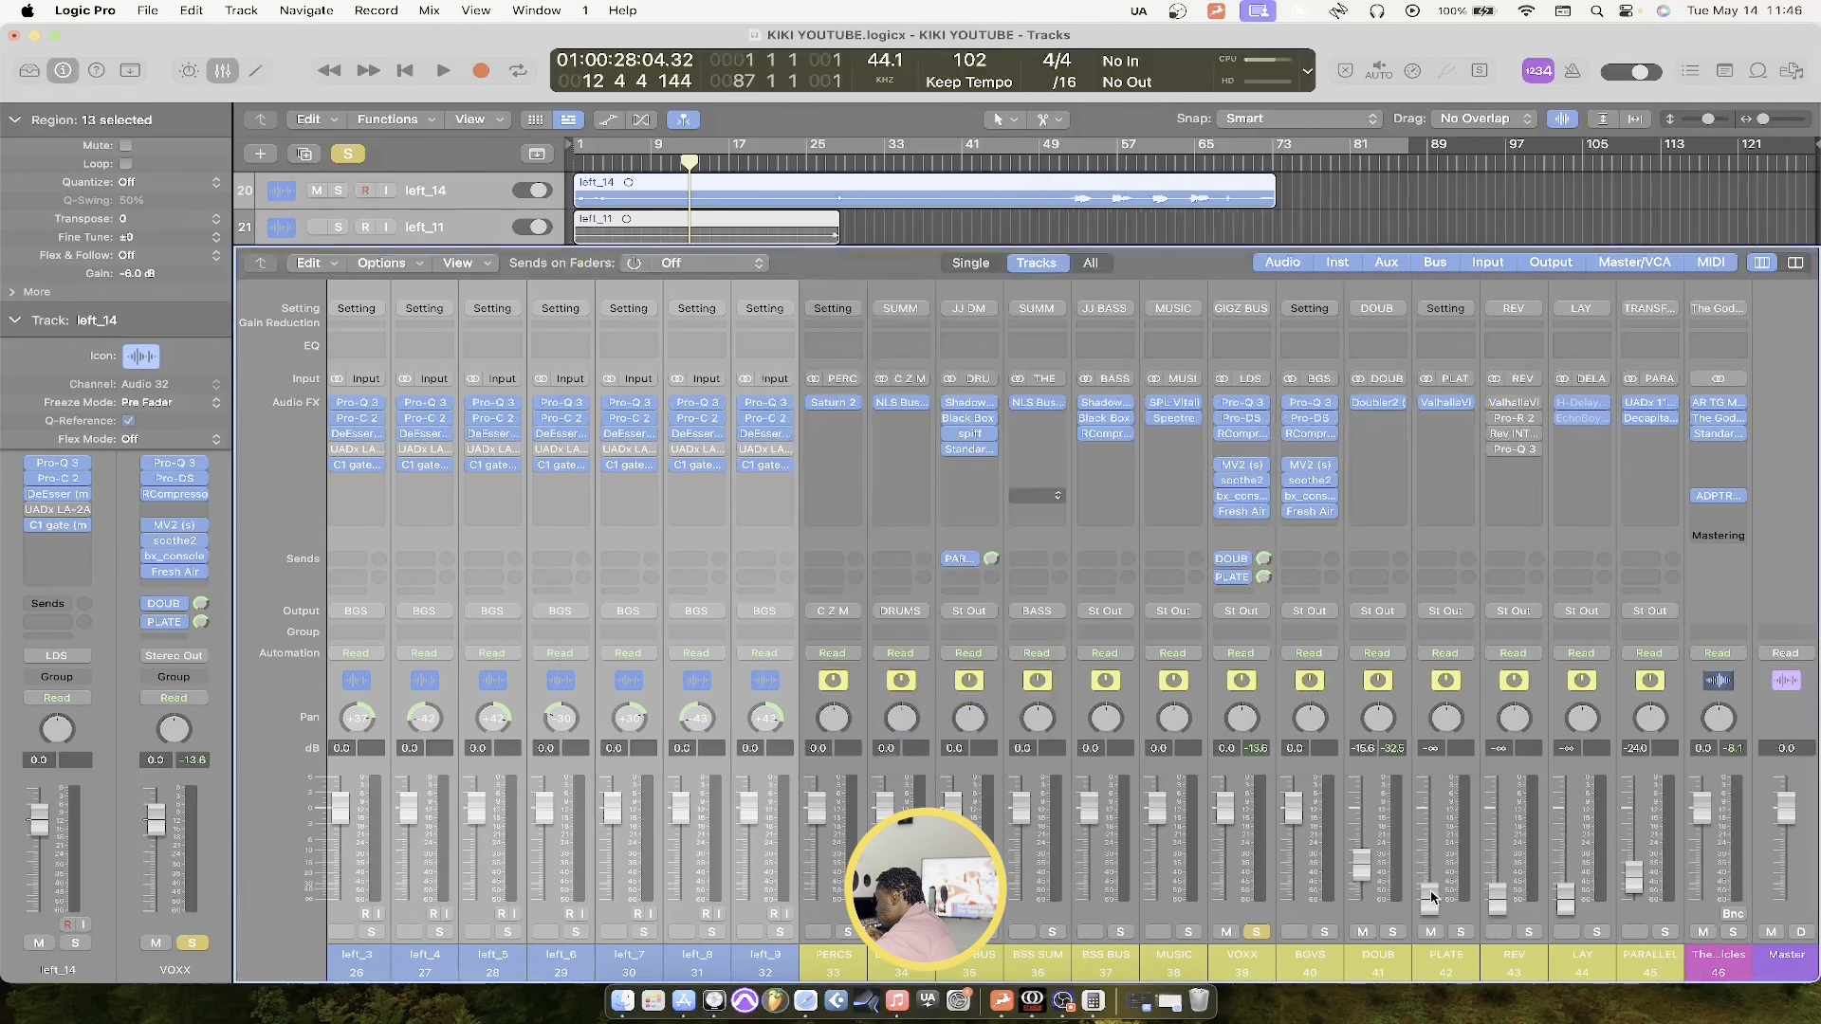
Raise the PLATE fader to about -17.8 dB and play the soloed lead vocal to check the reverb
drag(1432, 896, 1432, 865)
key(space)
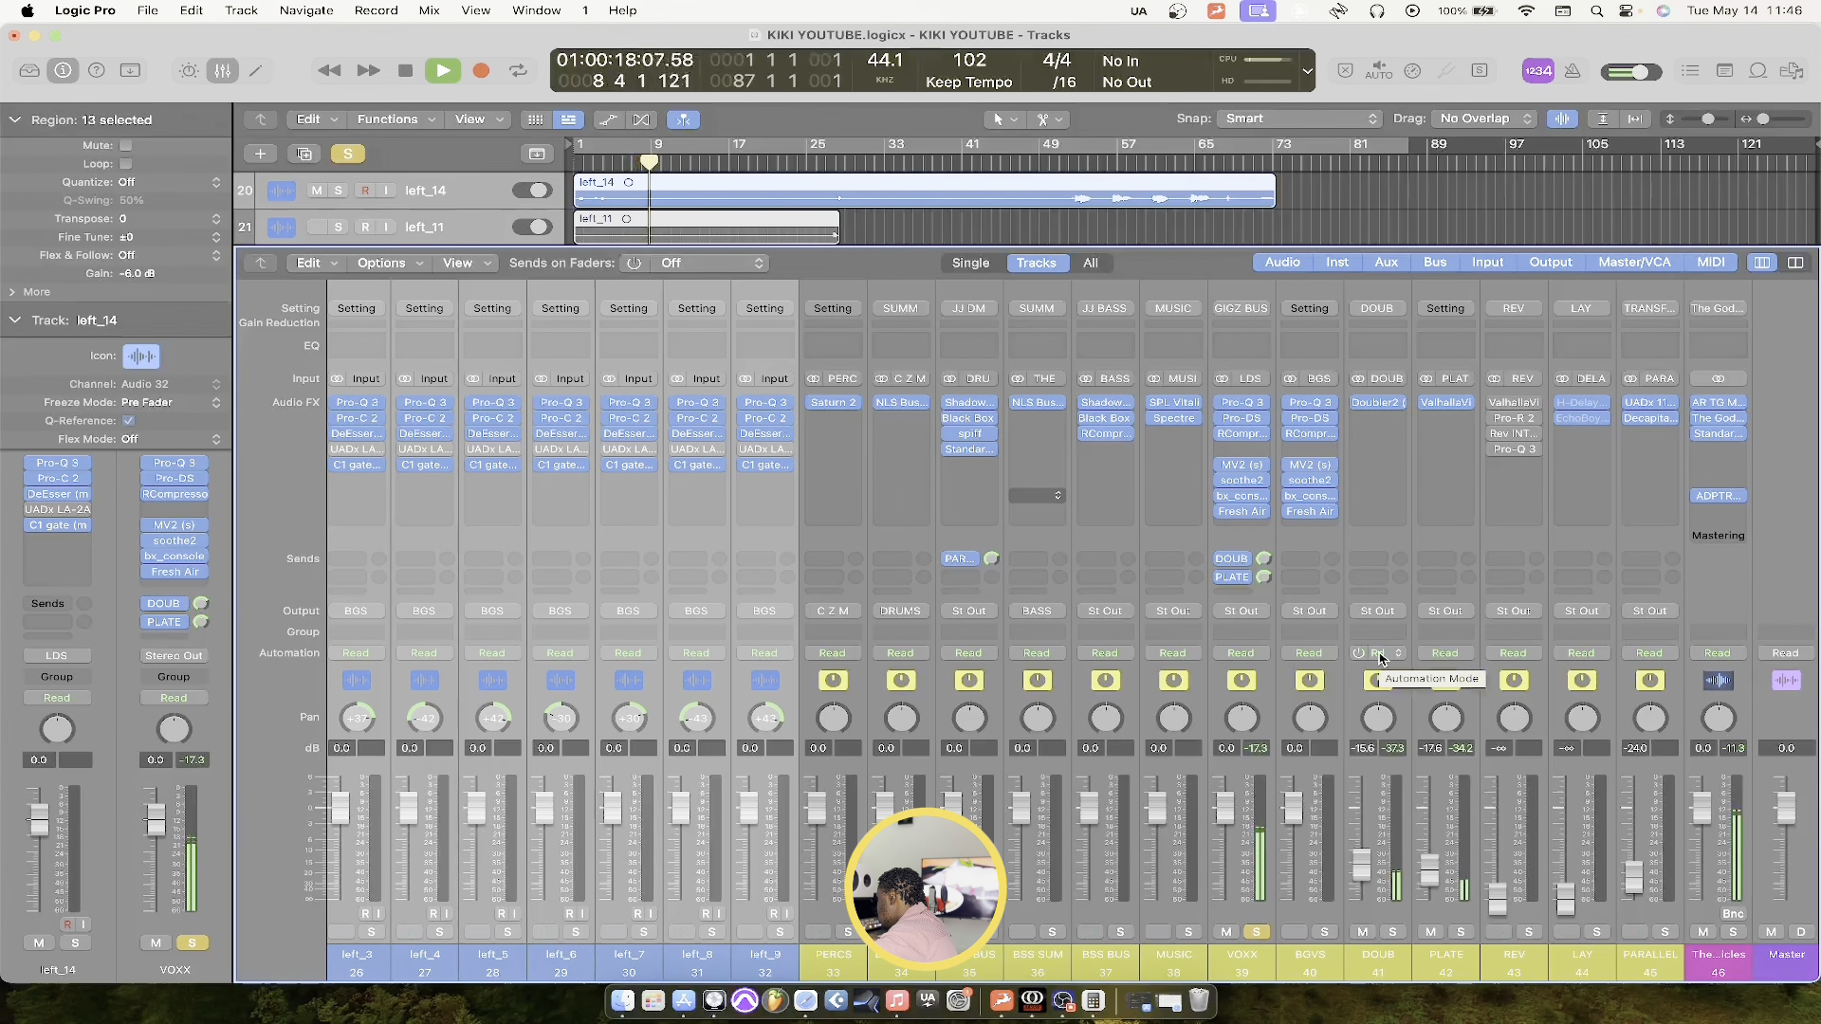
key(space)
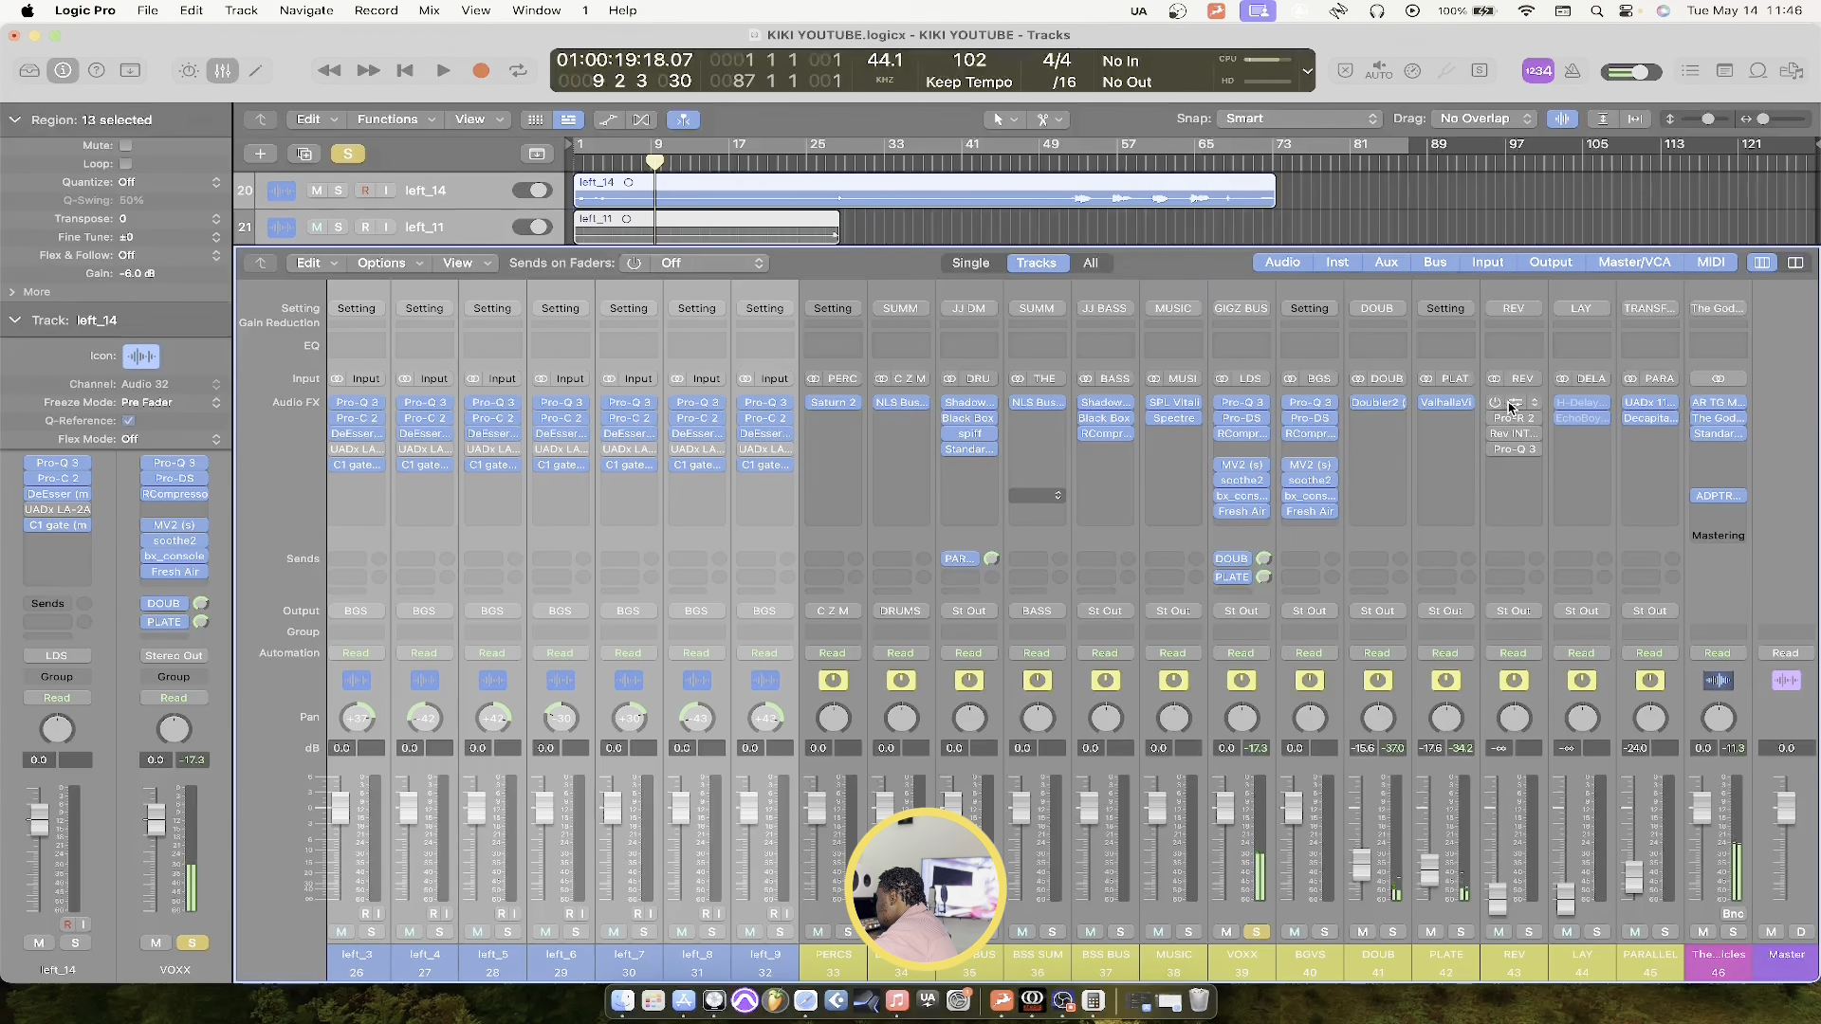
Open ValhallaVintageVerb on the REV bus and set its decay to 2.29 s
click(1514, 402)
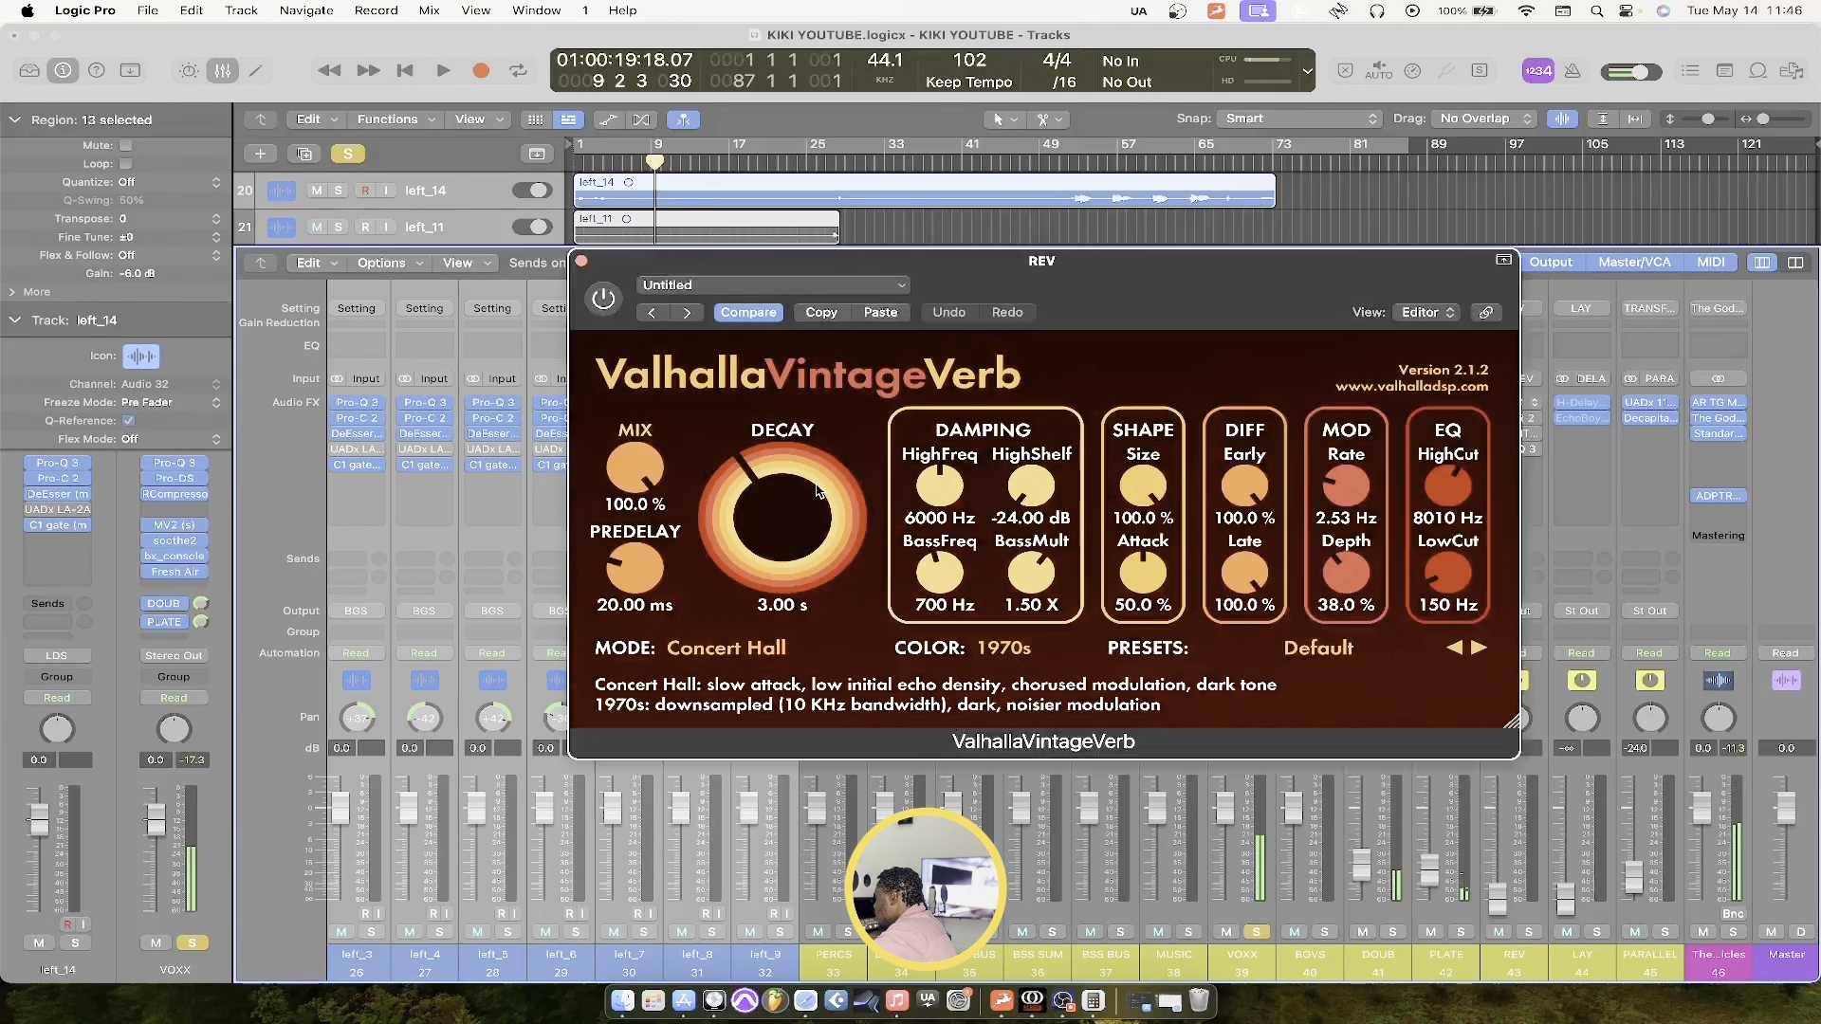
click(772, 607)
text(2.2)
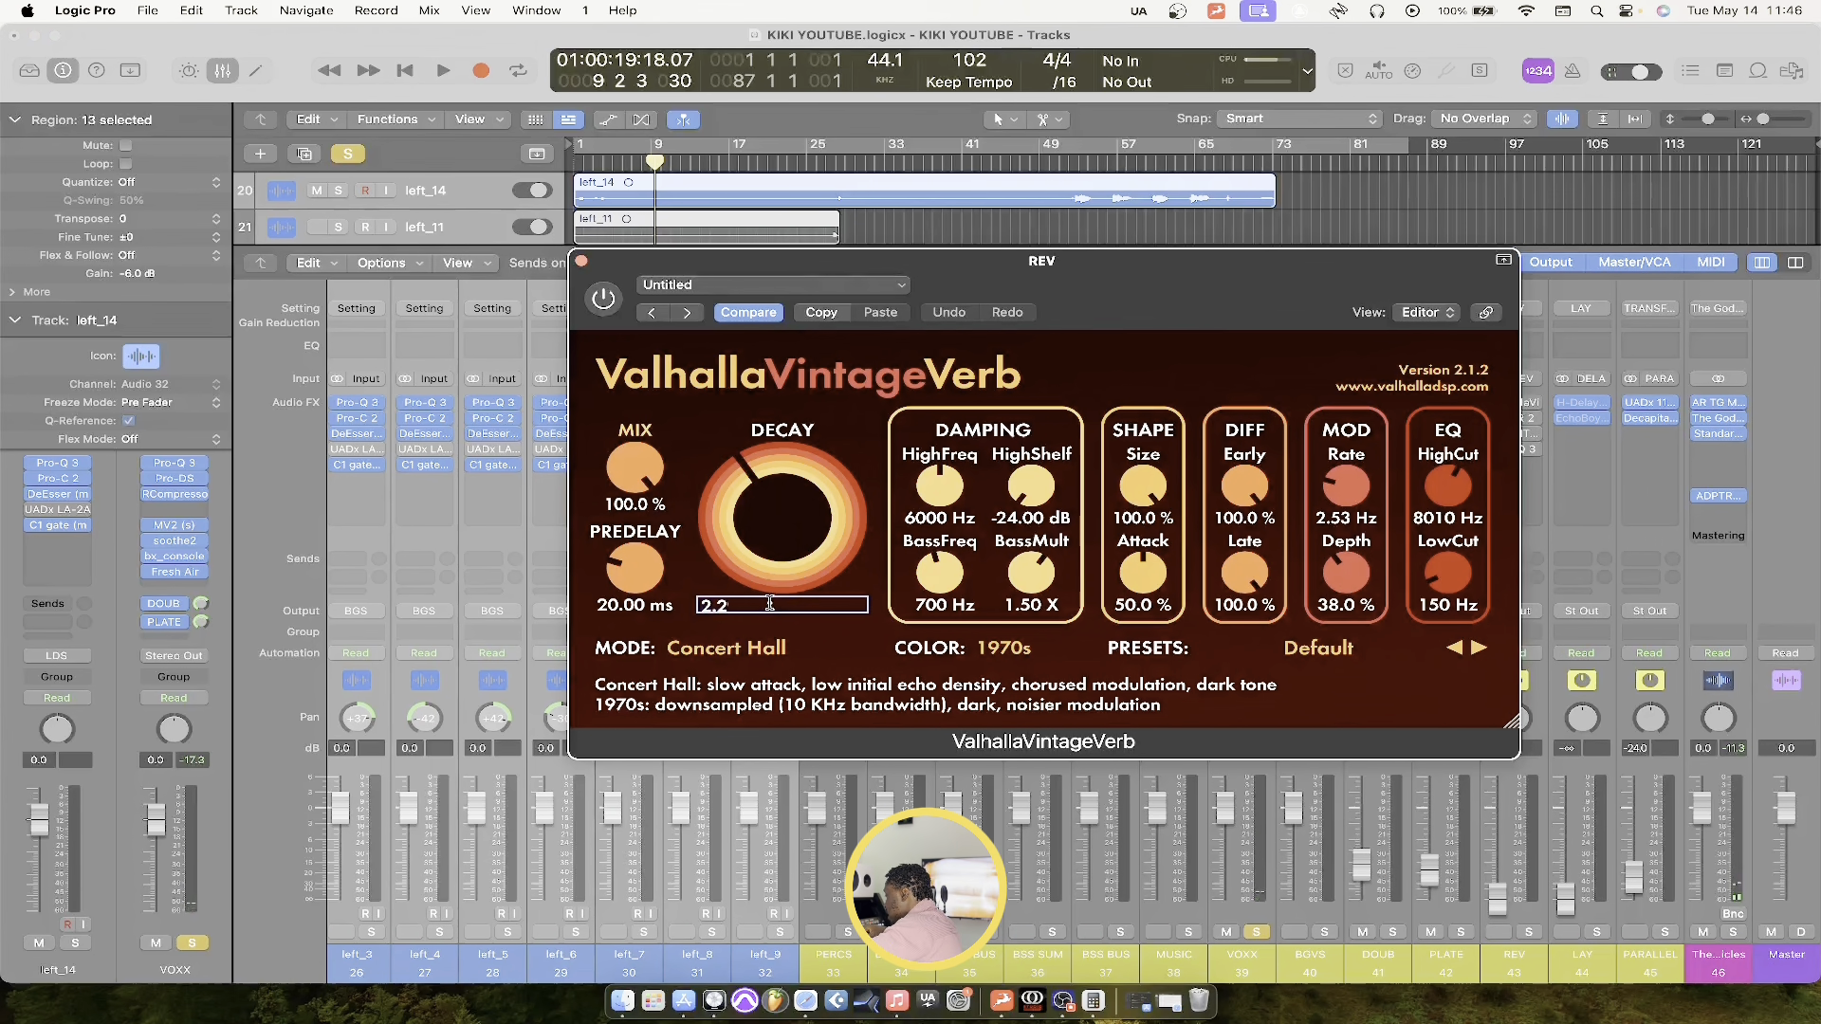
text(9)
key(Return)
Set the REV reverb's pre-delay to 36.76 ms and its EQ low cut to 200 Hz, and close the plugin
click(613, 607)
text(3)
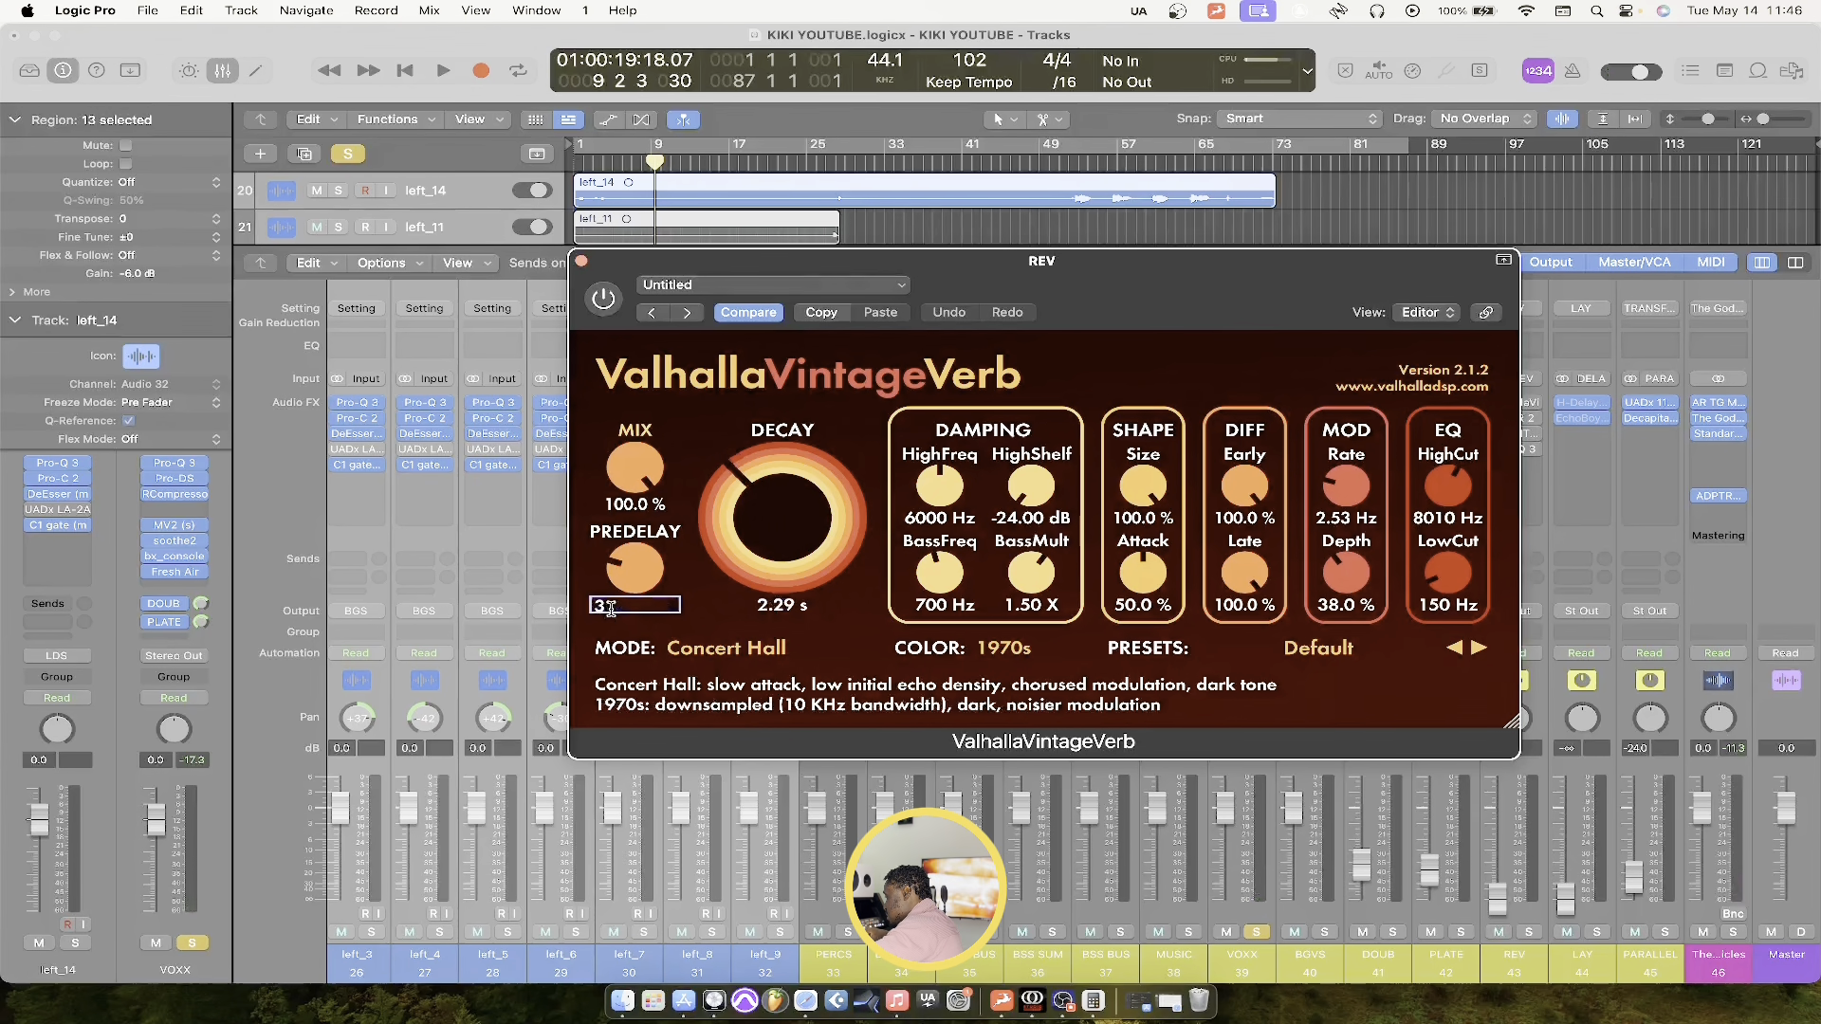
text(6.76)
key(Return)
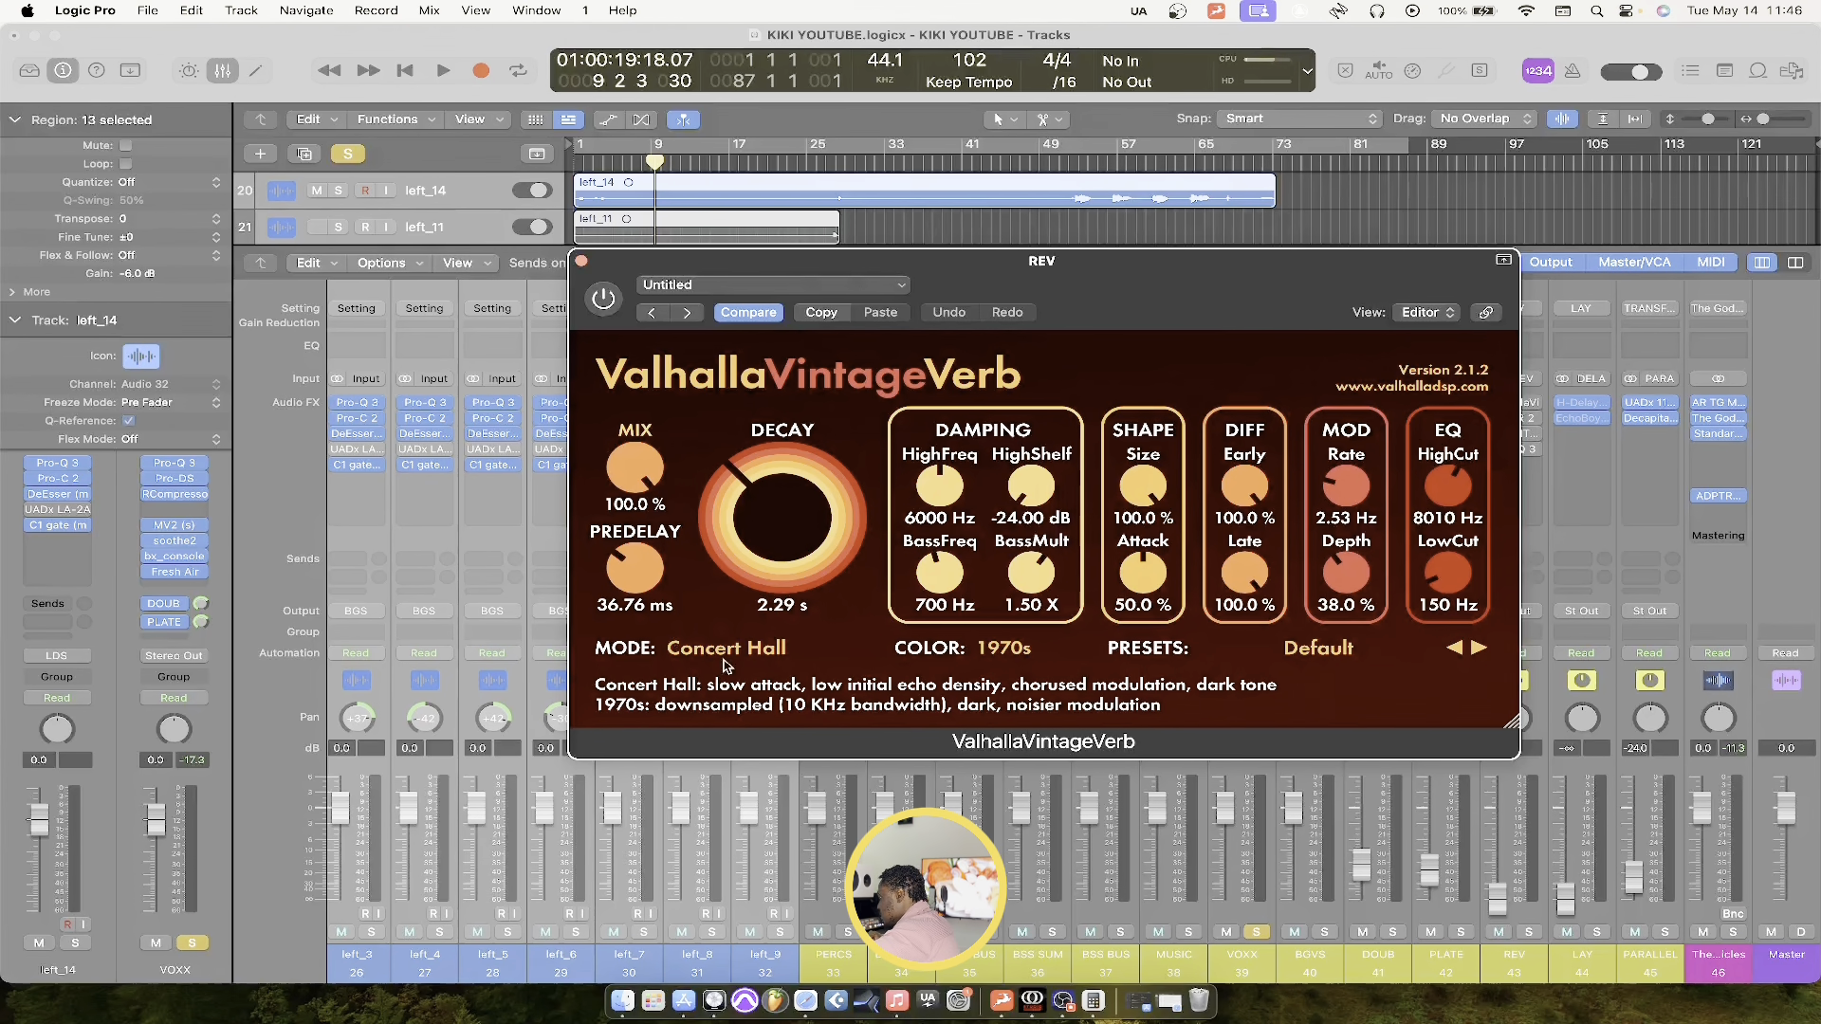
drag(1469, 571, 1473, 555)
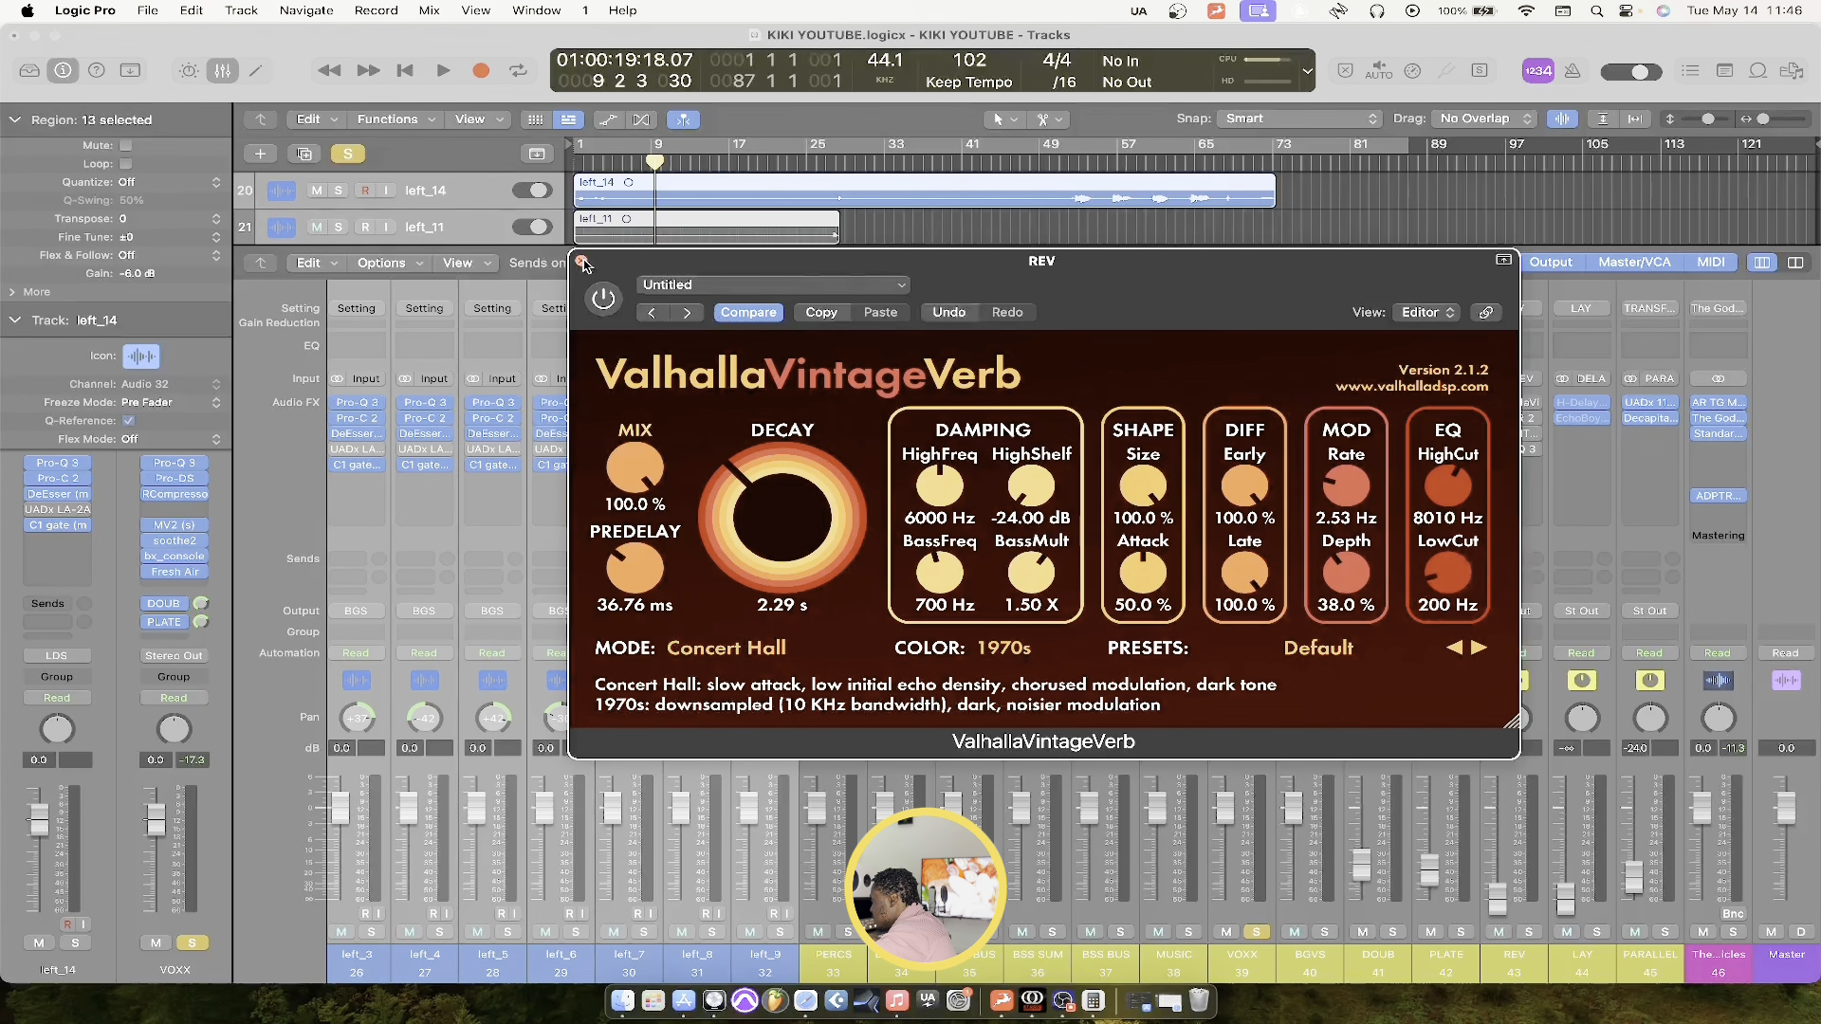
click(582, 262)
Raise the REV fader to about -16.8 dB during playback and add a third VOXX send routed to Bus 8 (REV)
key(space)
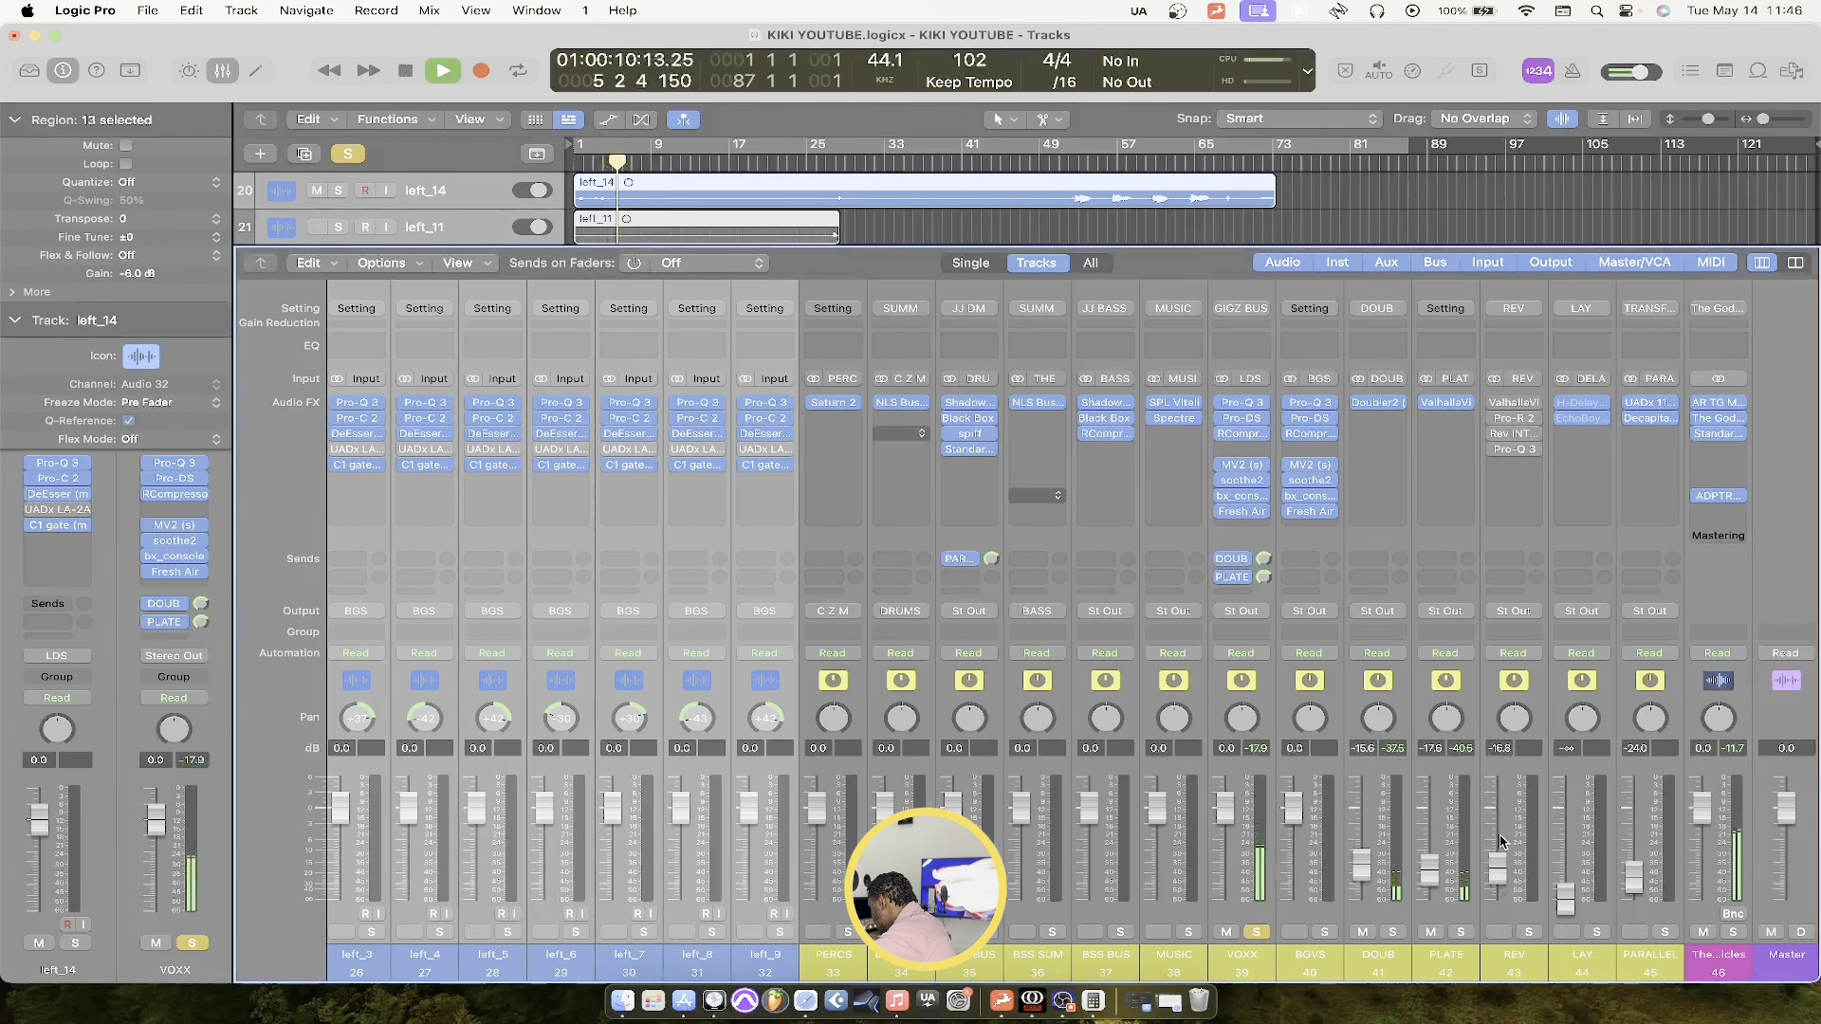
key(space)
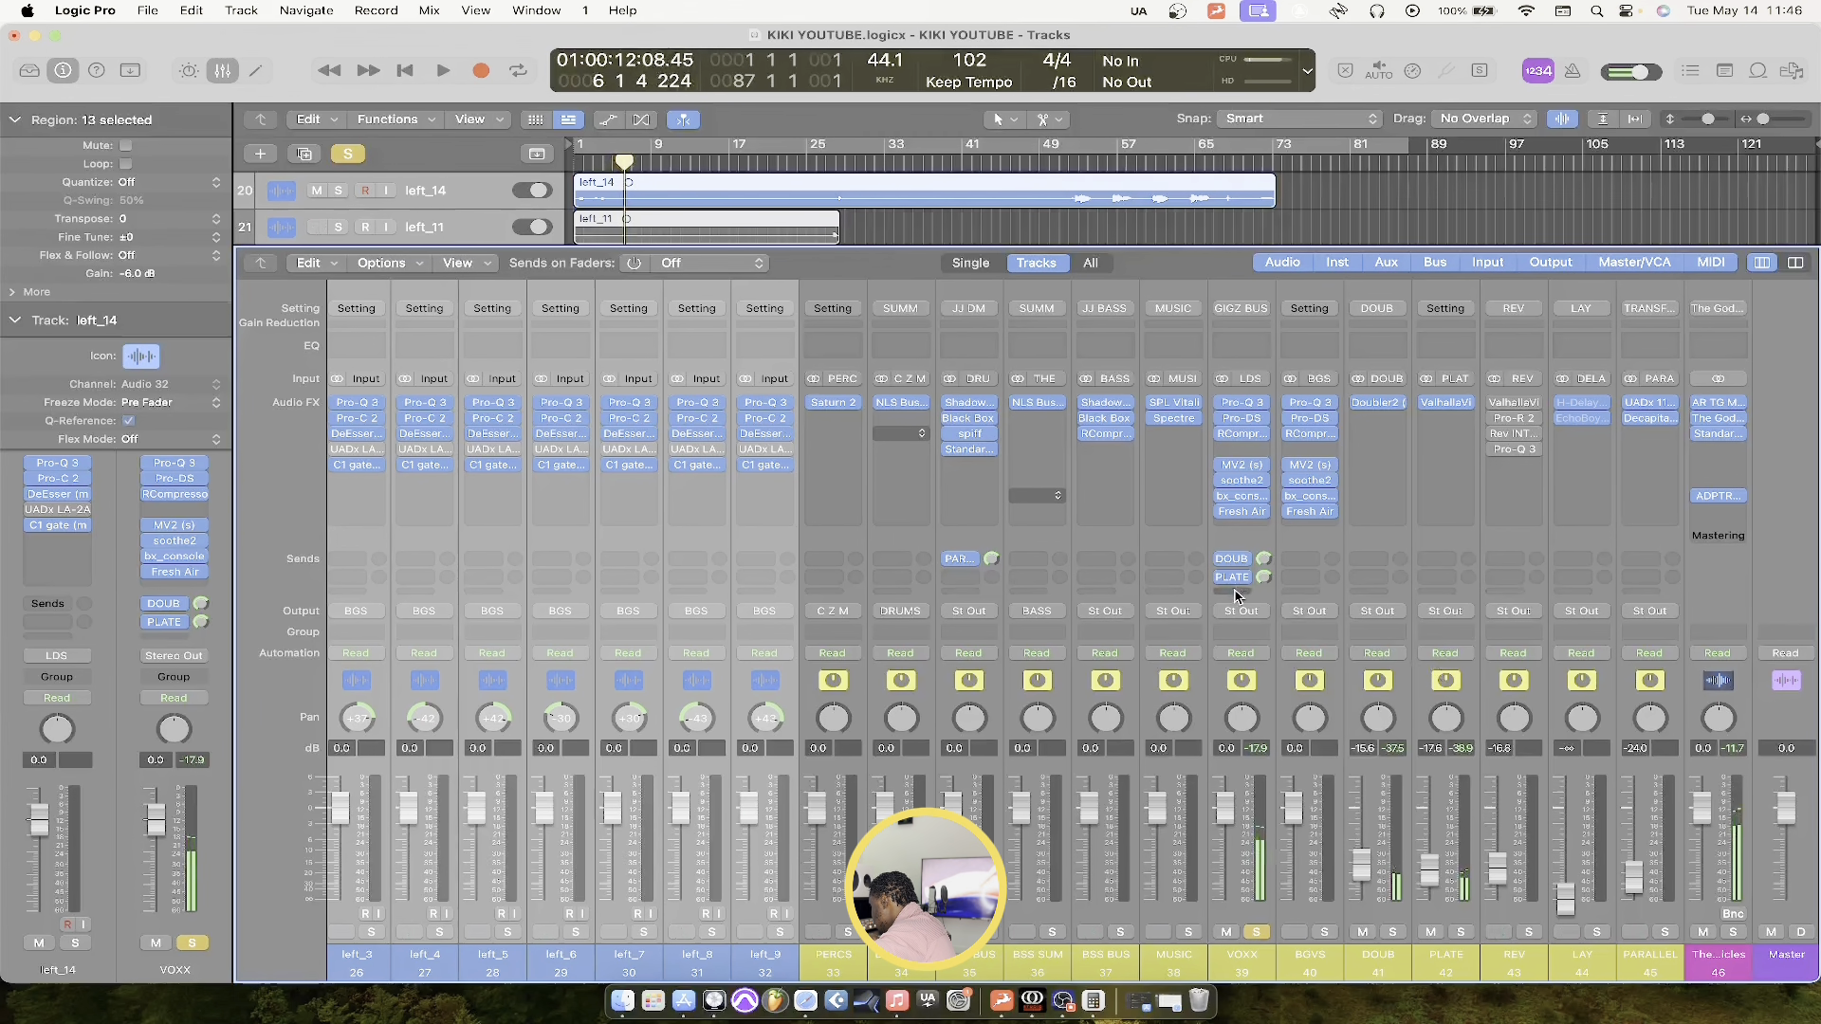
click(1236, 593)
mouse_move(1243, 619)
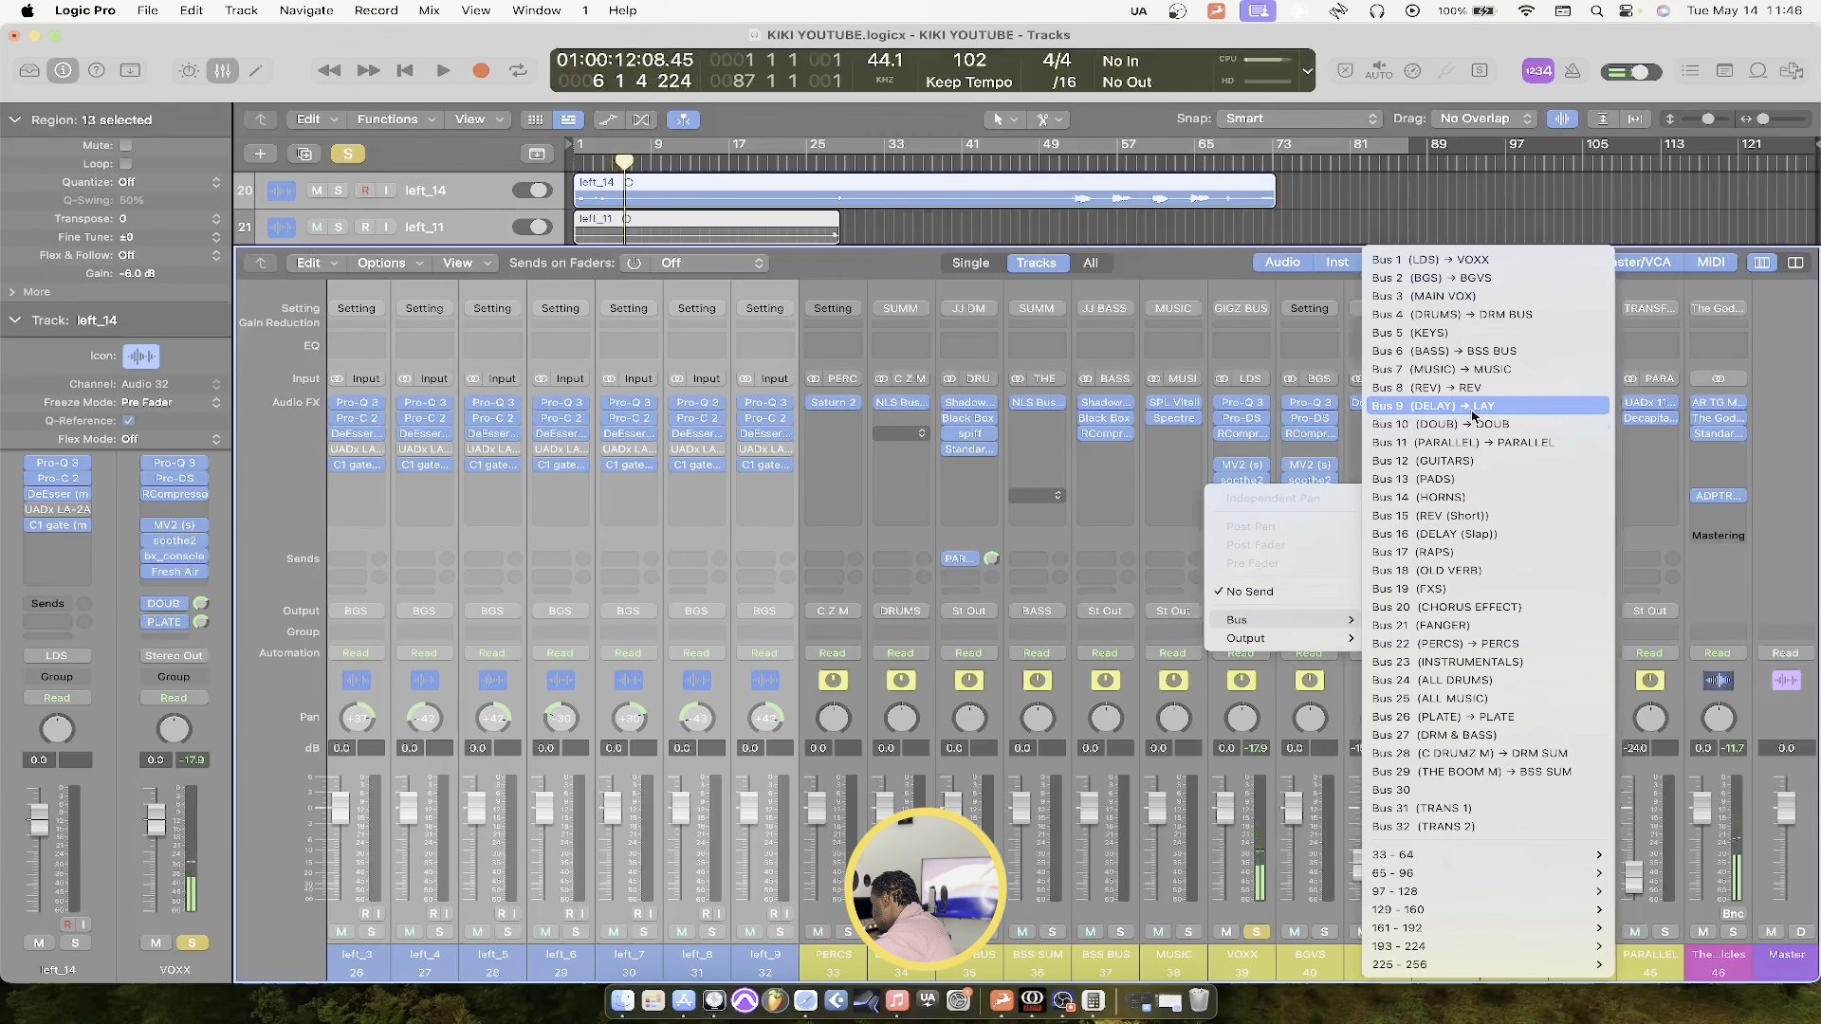
click(1441, 391)
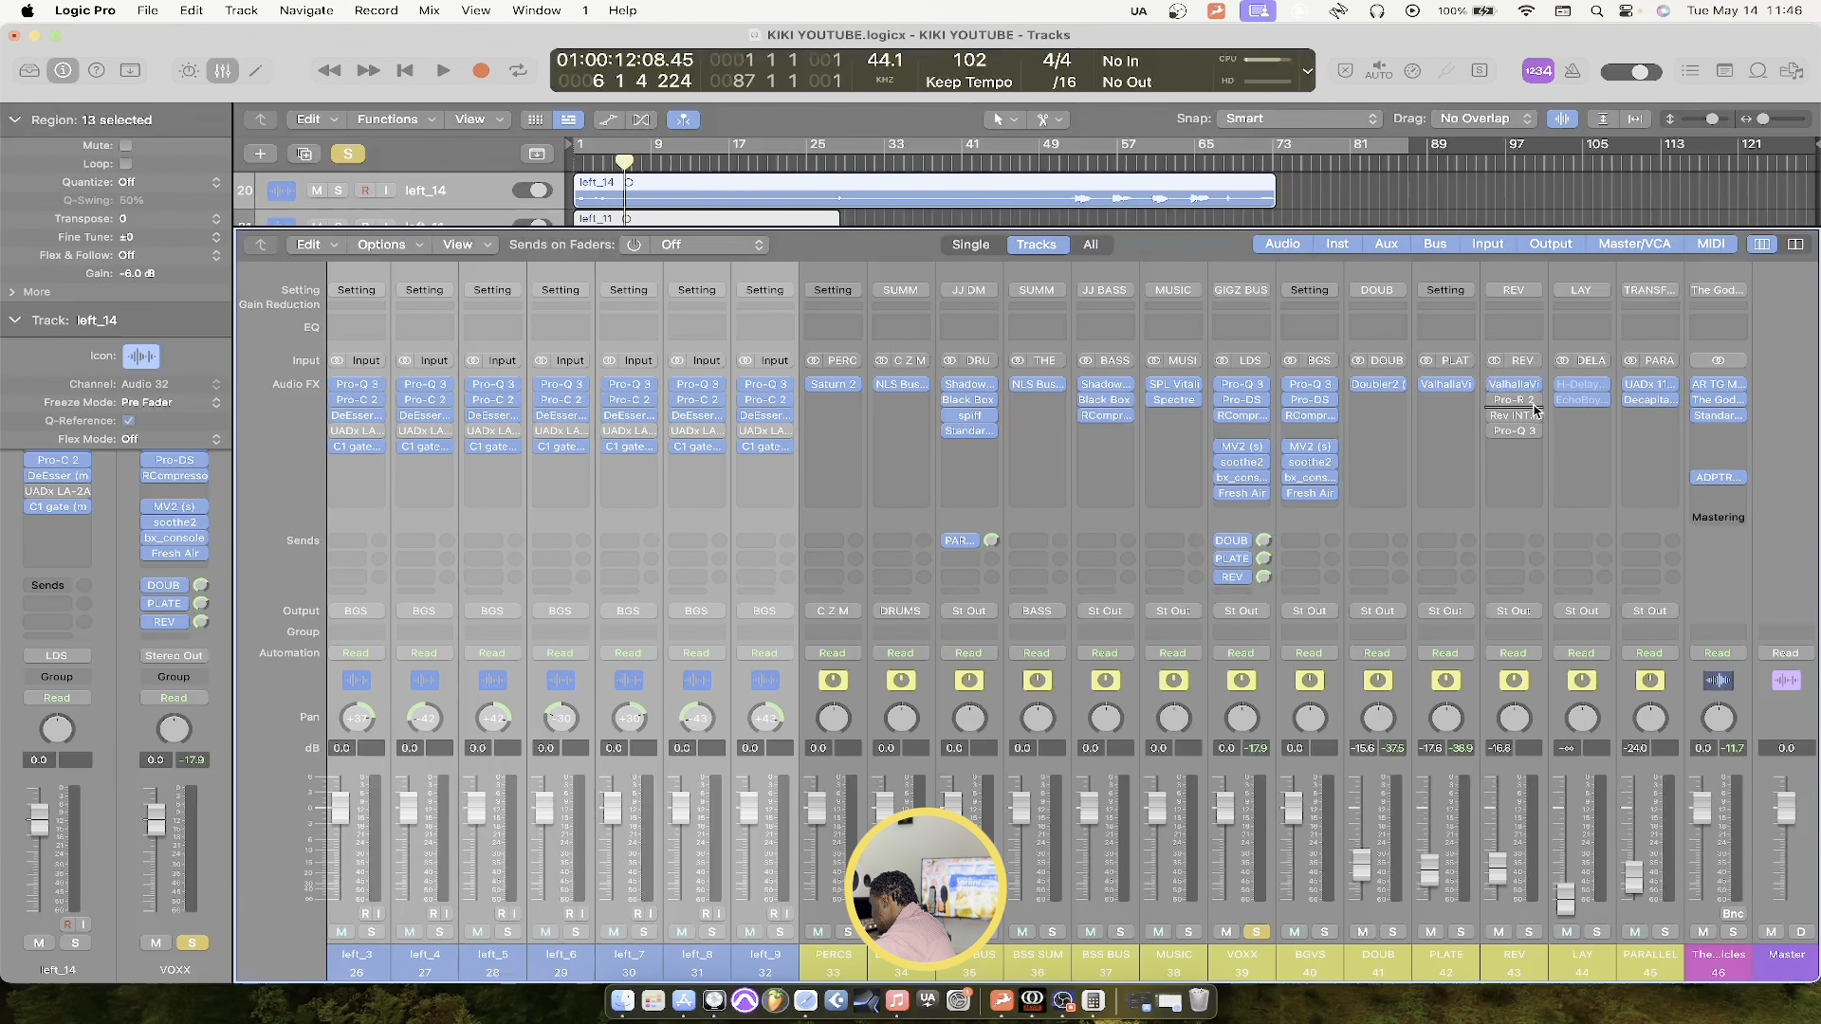
Turn on the REV bus's ValhallaVintageVerb and play the soloed lead vocal through it
click(1514, 384)
key(space)
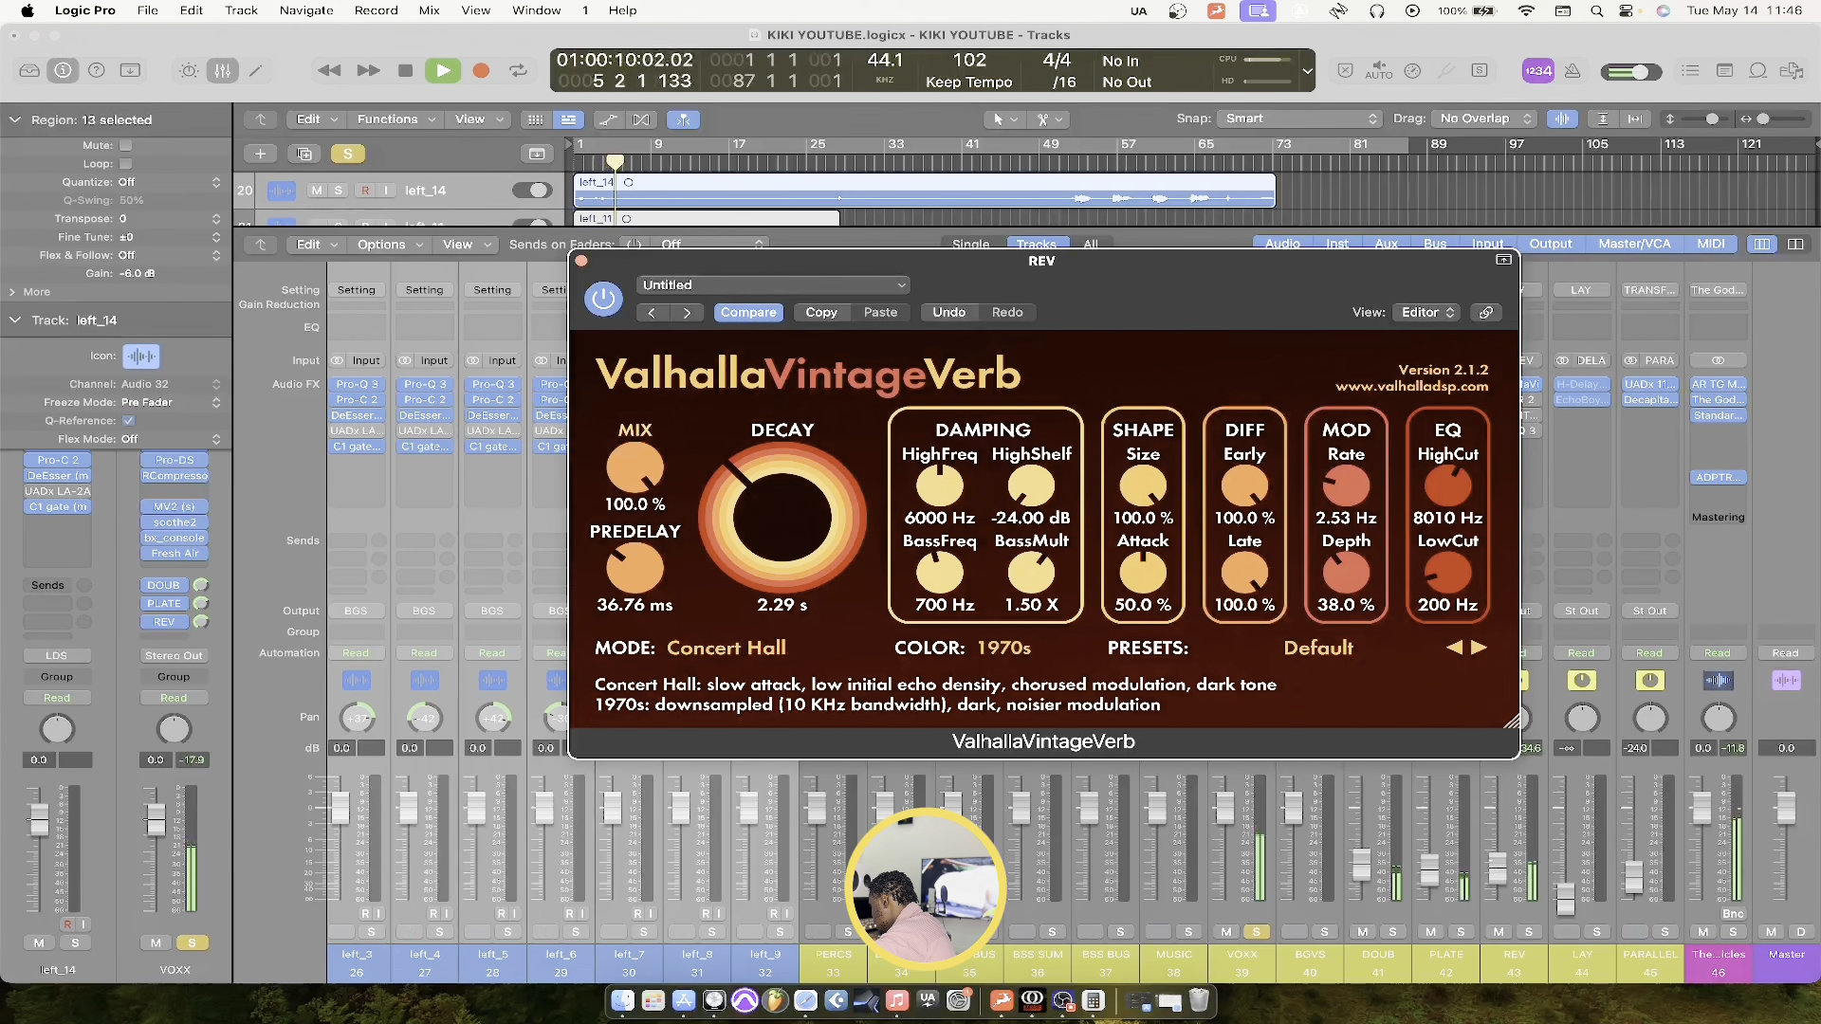
click(581, 260)
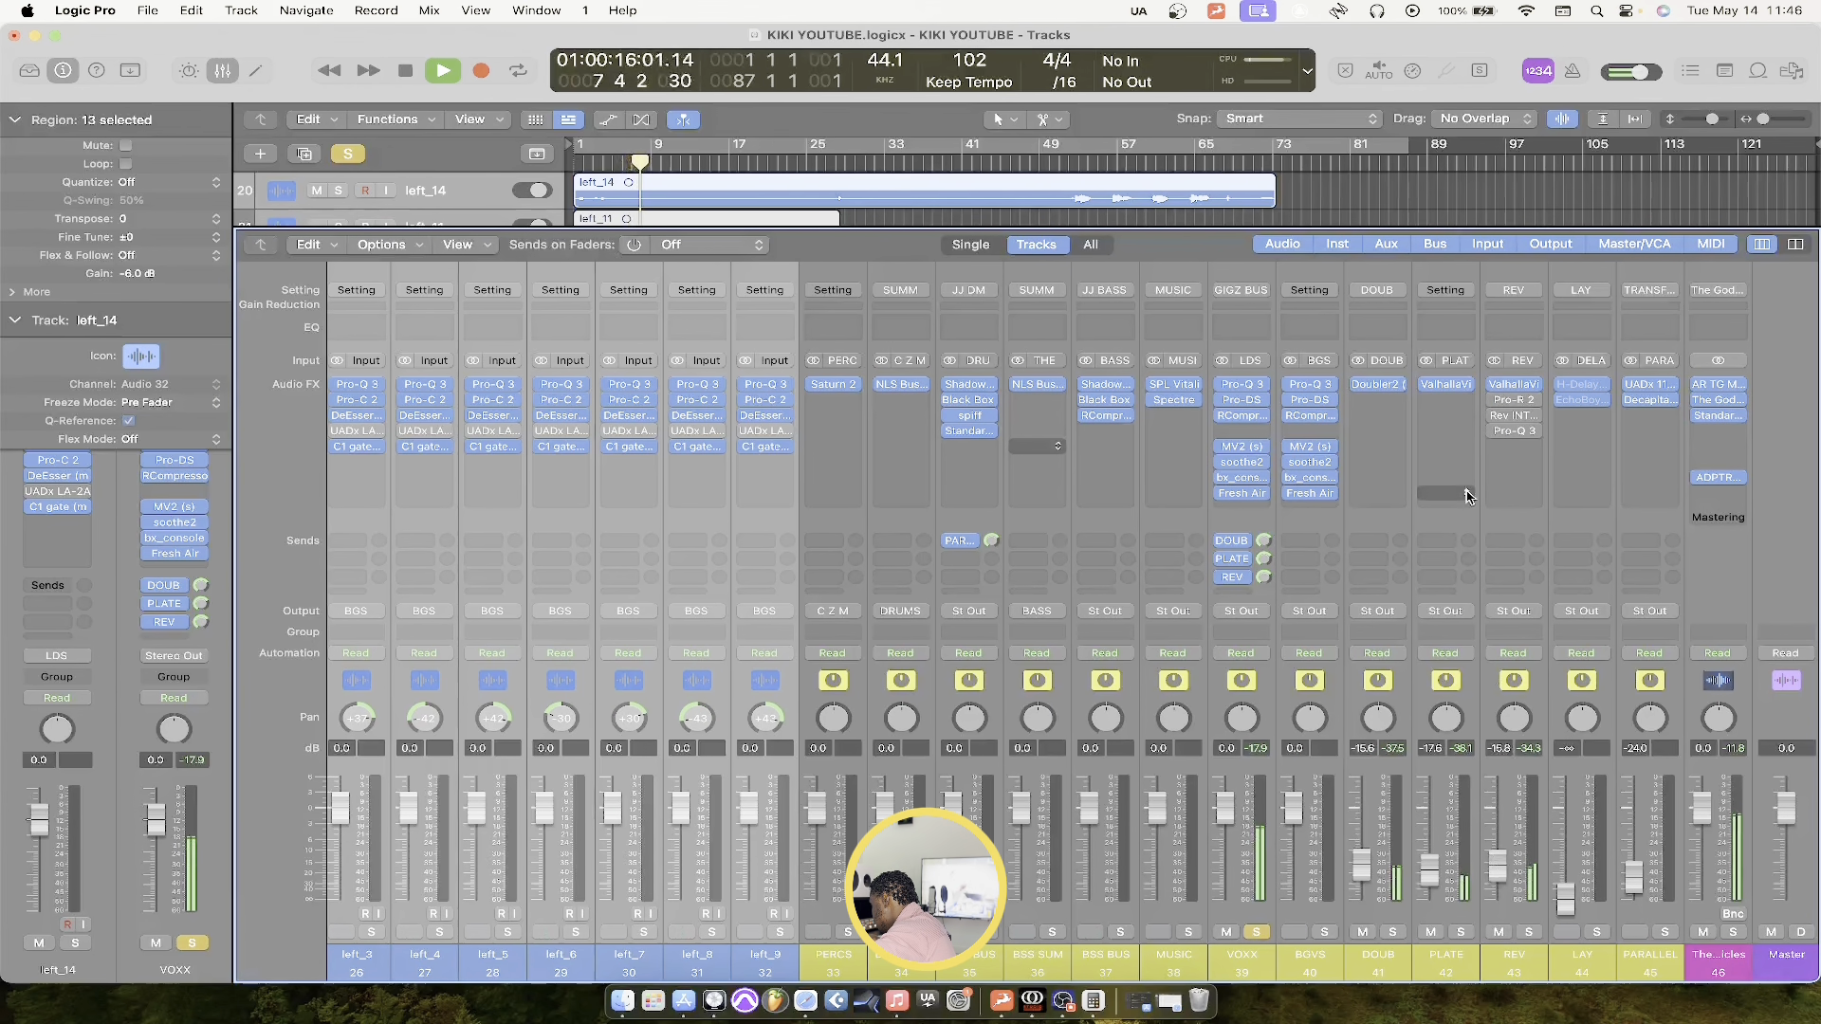
key(space)
Switch the REV reverb's color mode to 1980s and raise its damping HighShelf to about -10.10 dB
click(1514, 384)
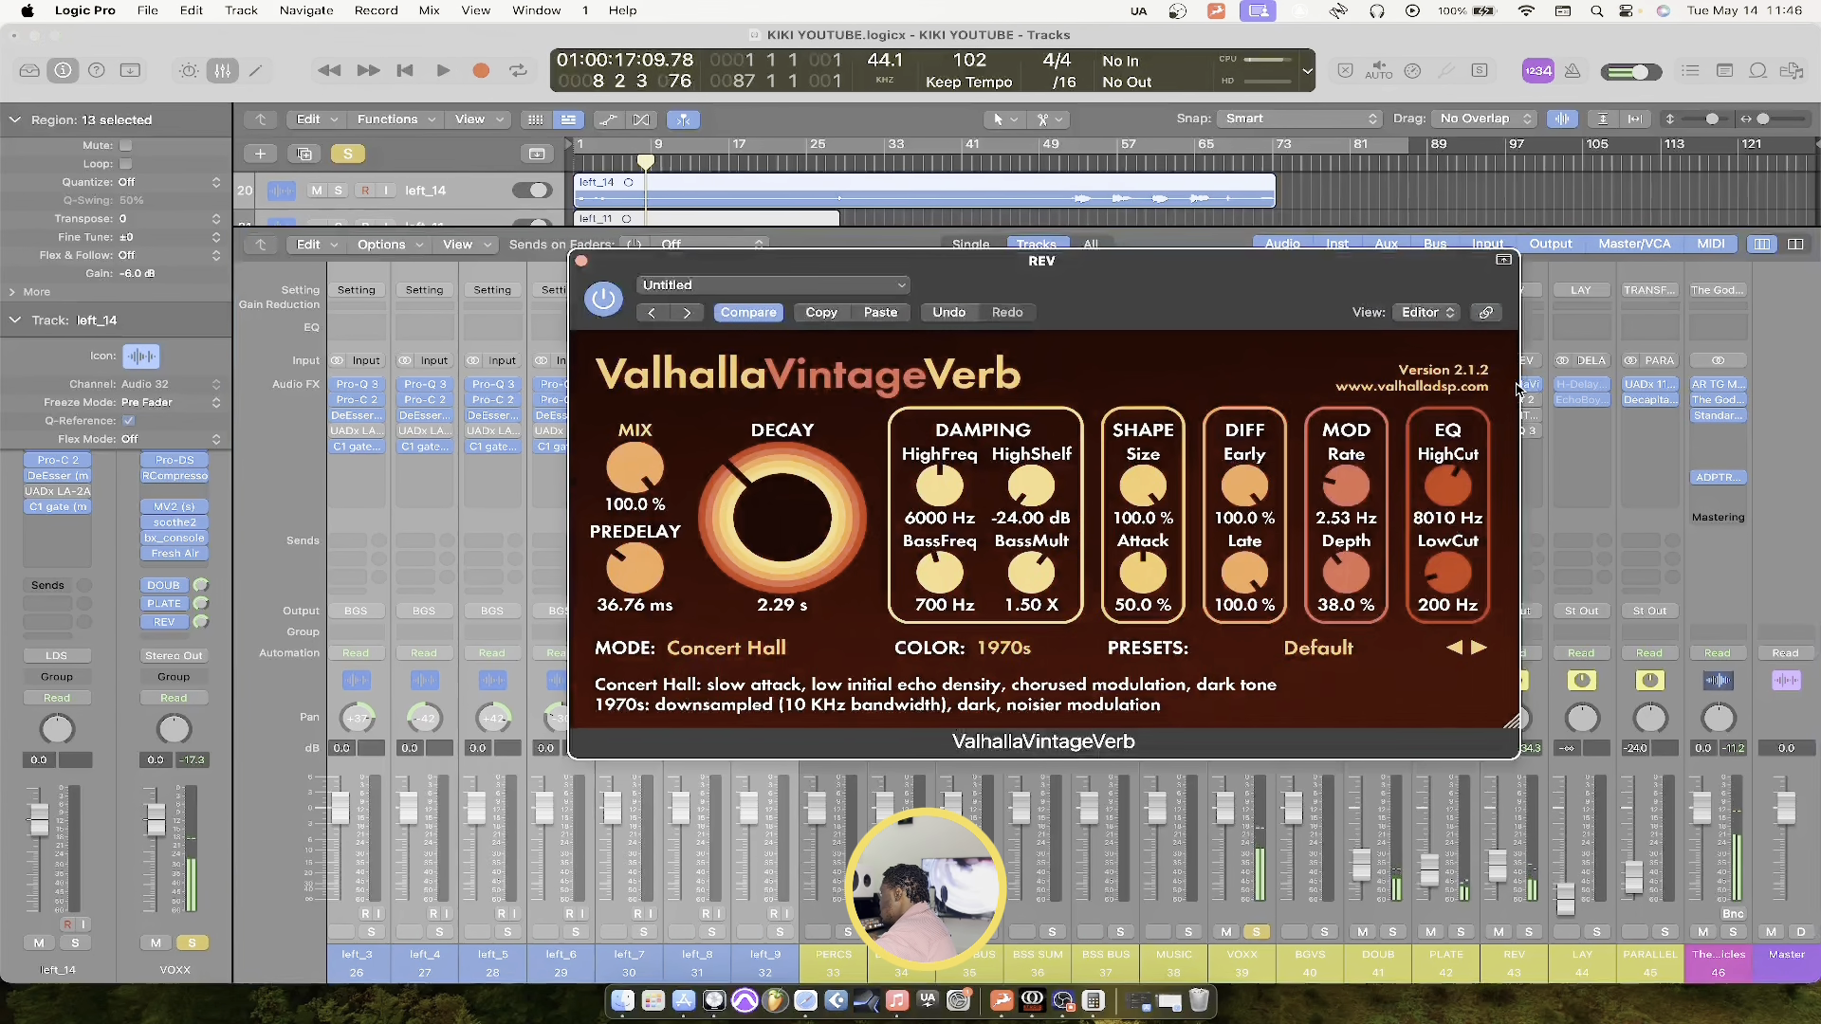
click(1010, 648)
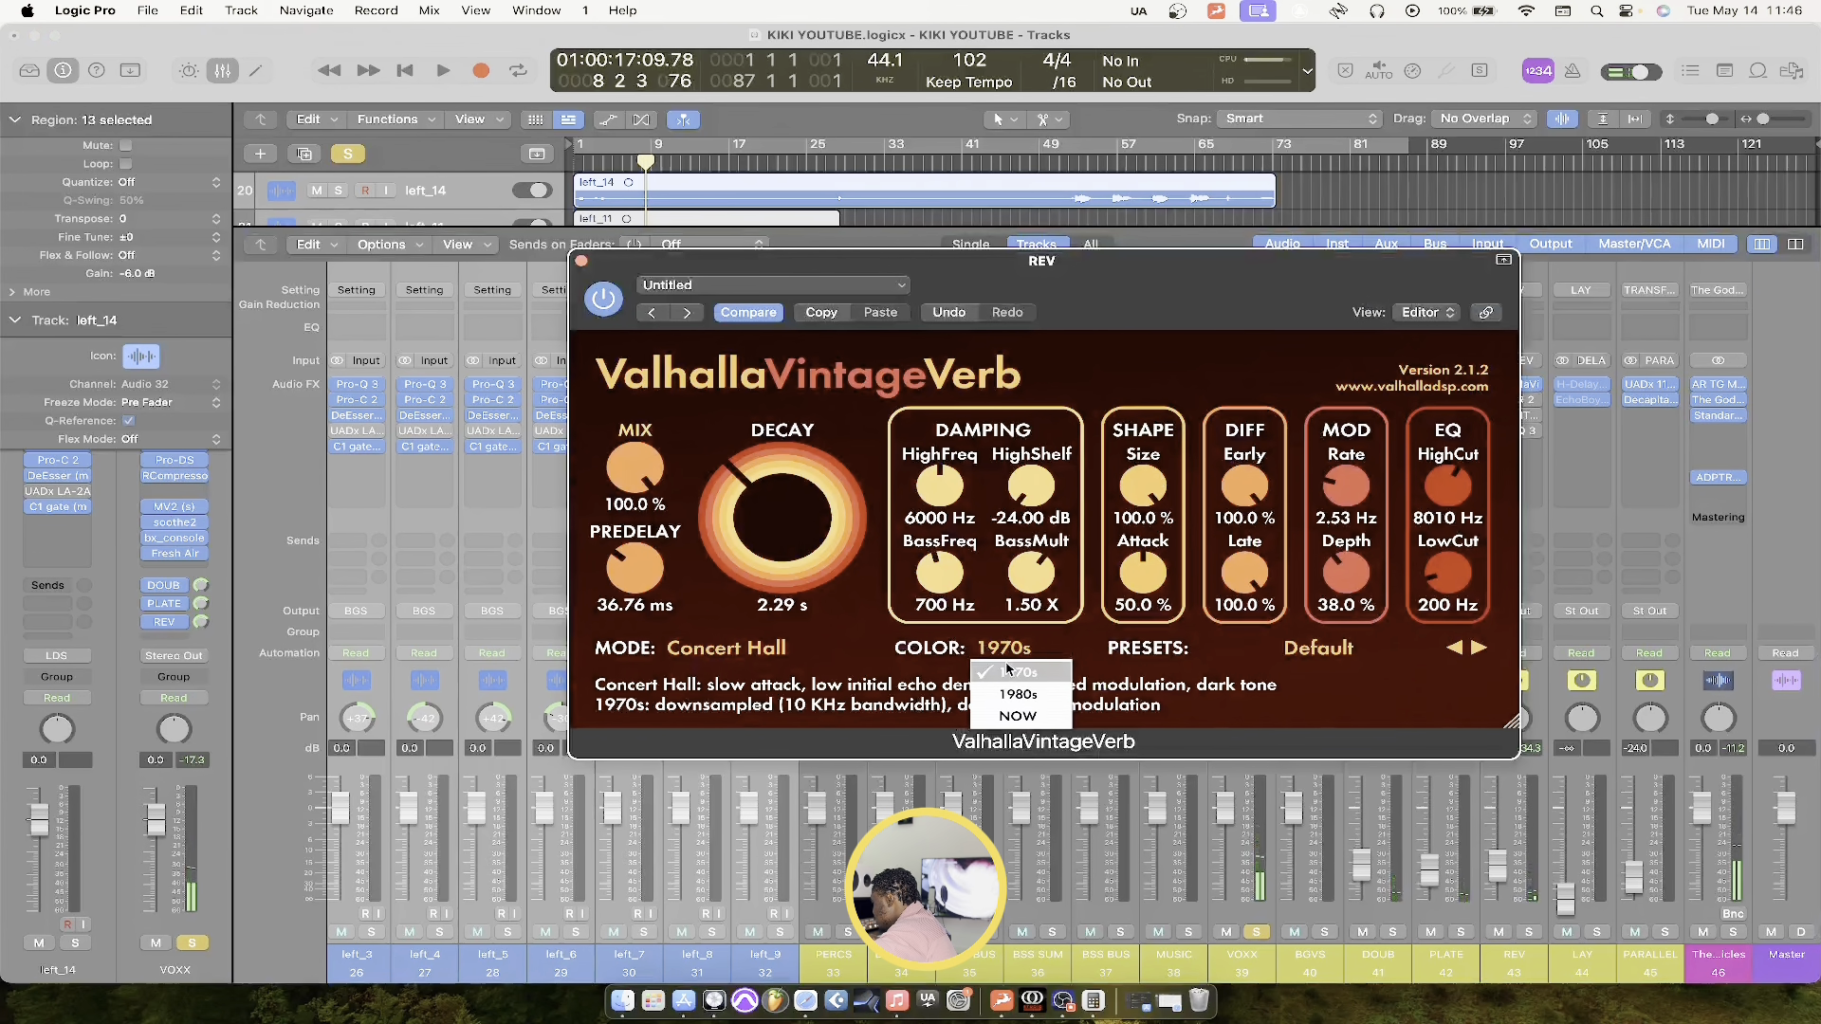
click(1008, 693)
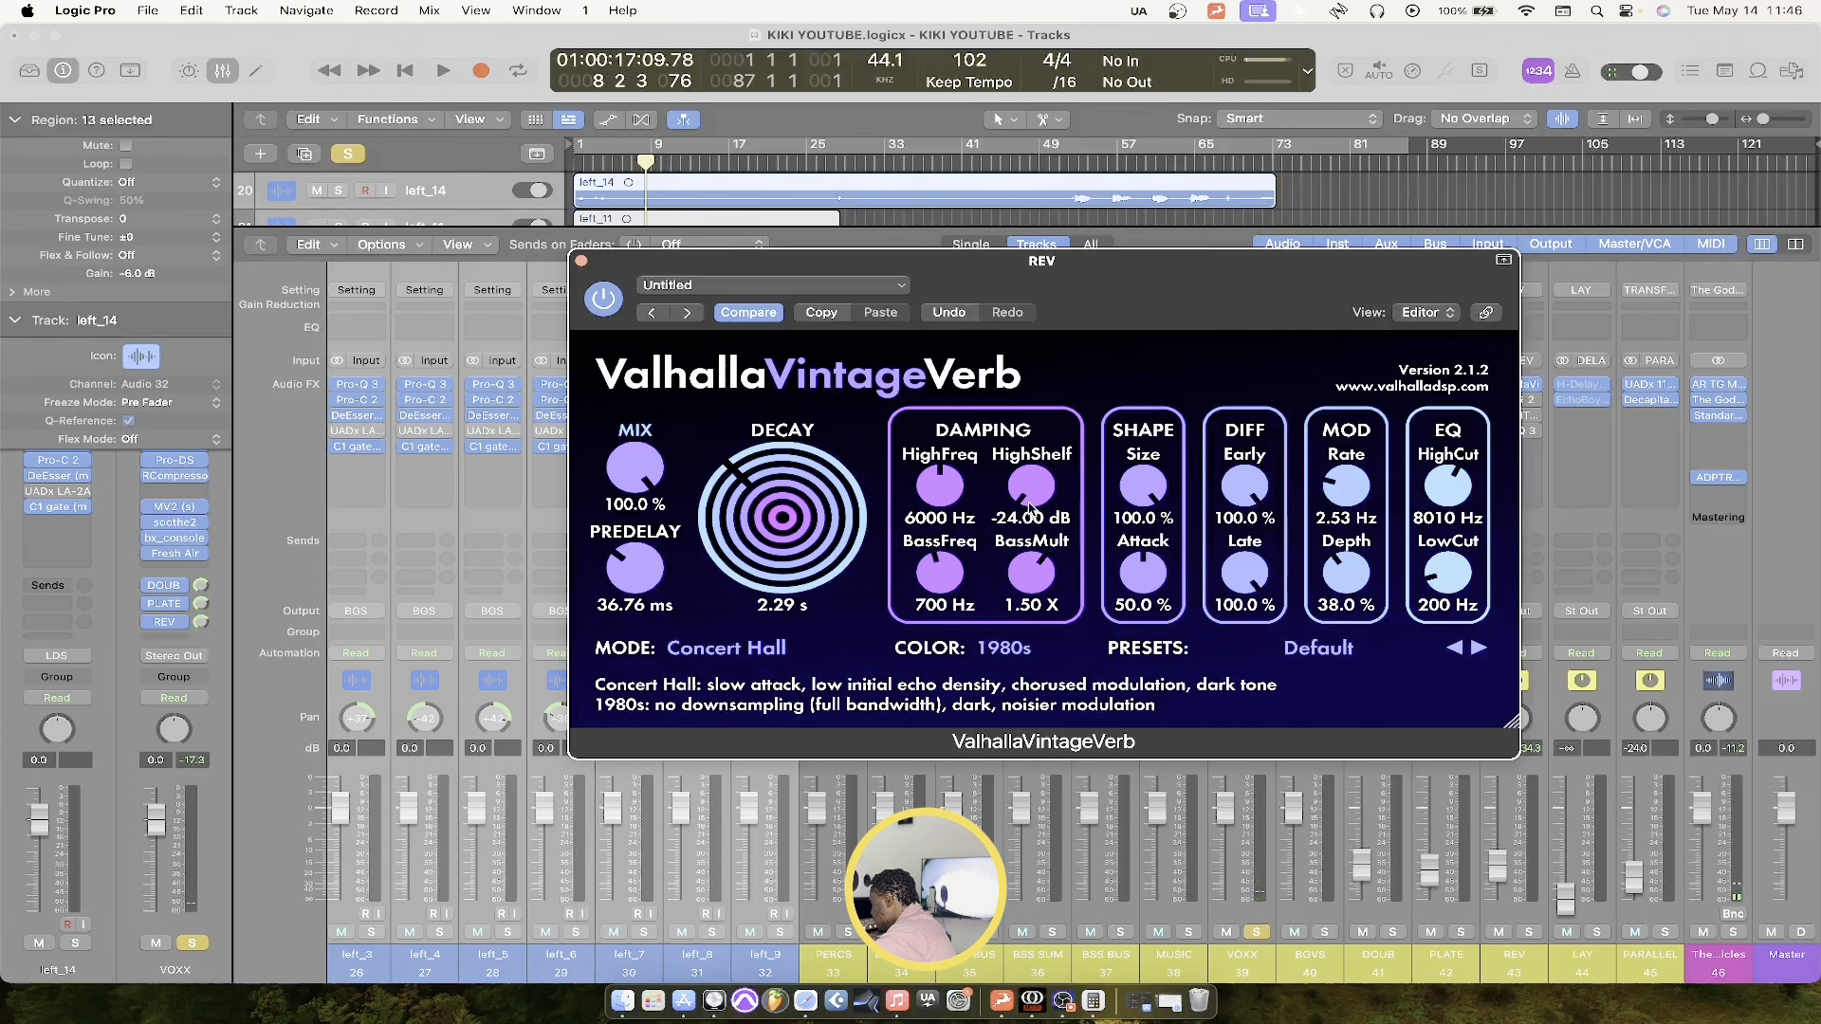
drag(1030, 508, 1070, 374)
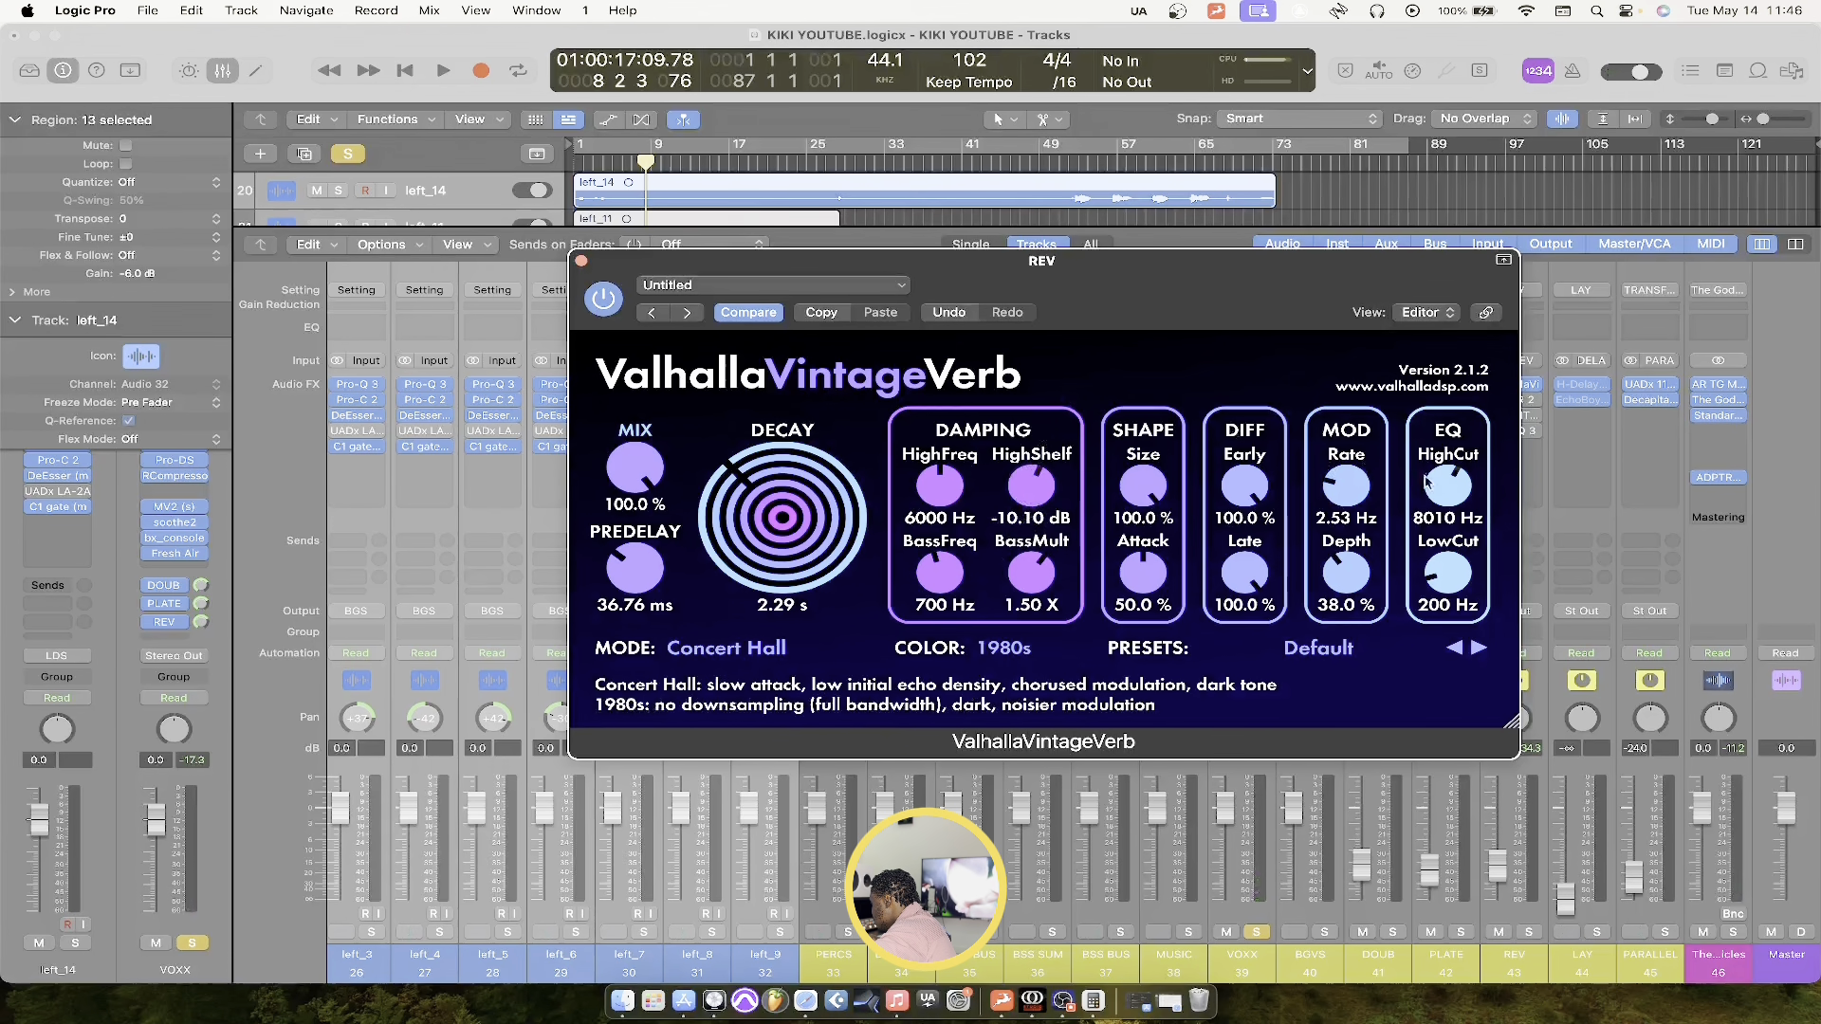
Raise the REV reverb's EQ high cut to 12570 Hz, audition it on the soloed lead vocal, and close the plugin
drag(1428, 481, 1449, 451)
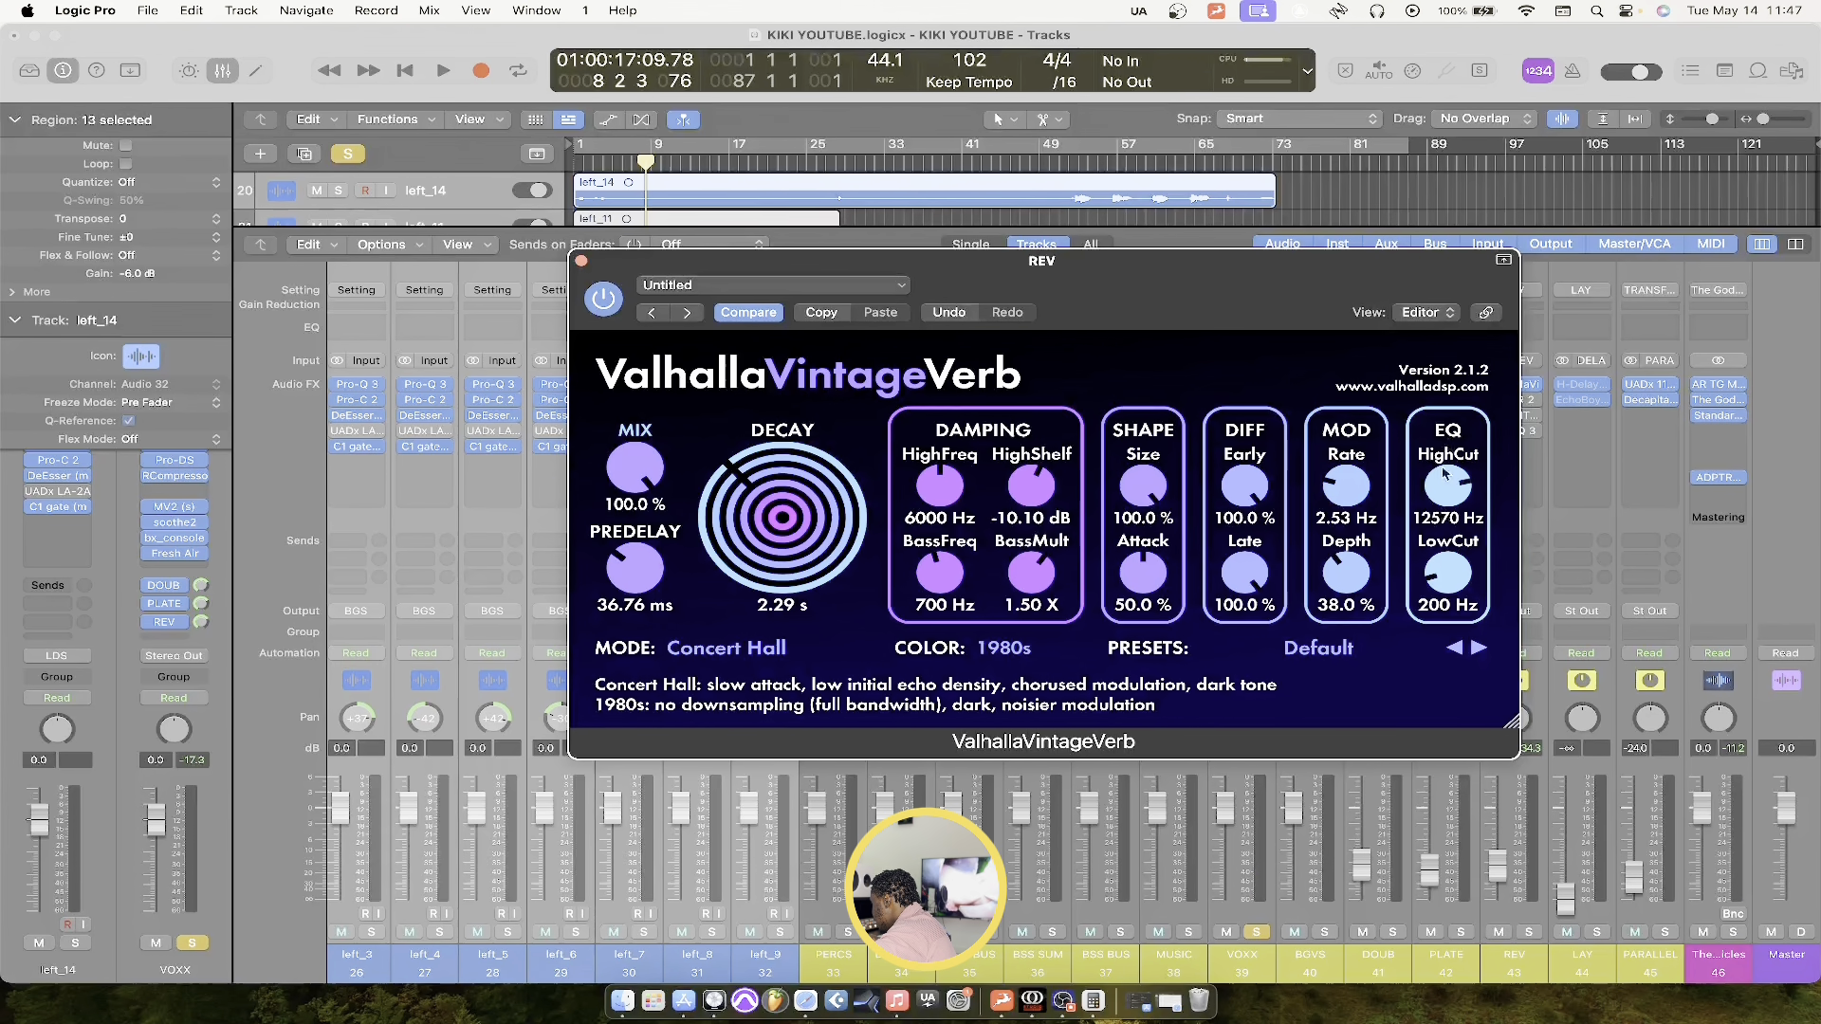
key(space)
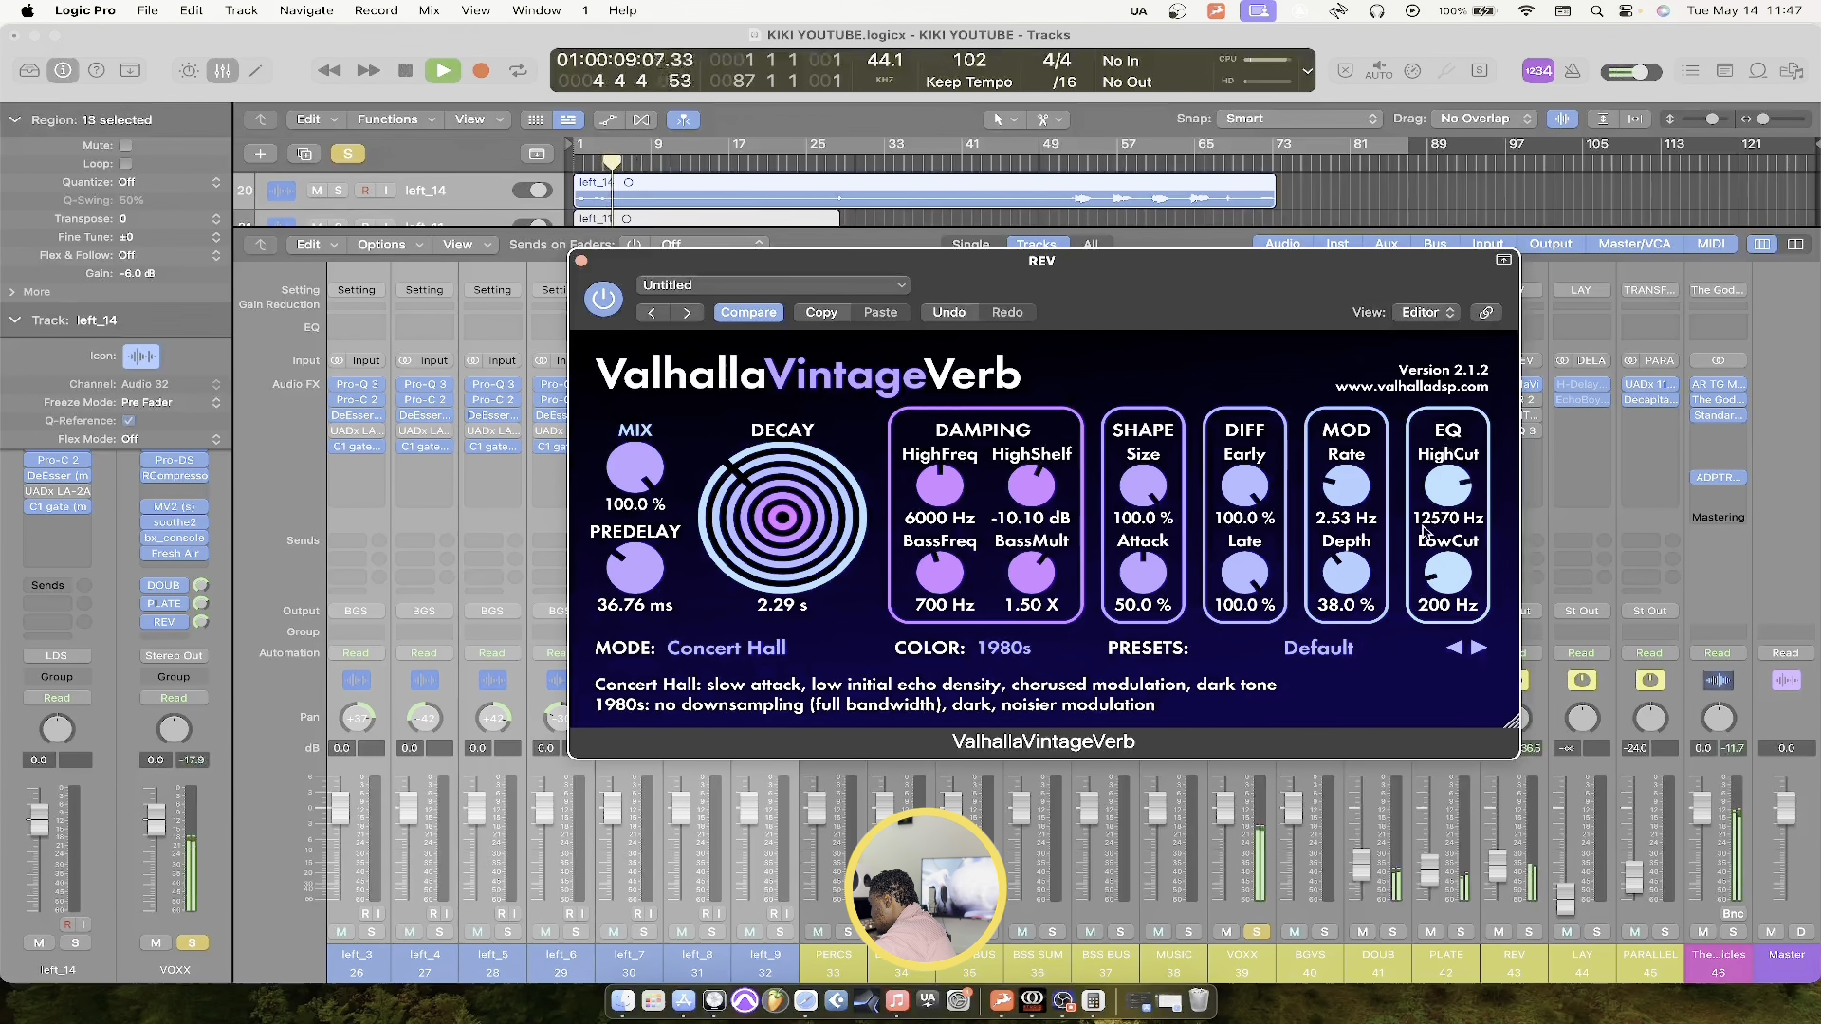
click(582, 262)
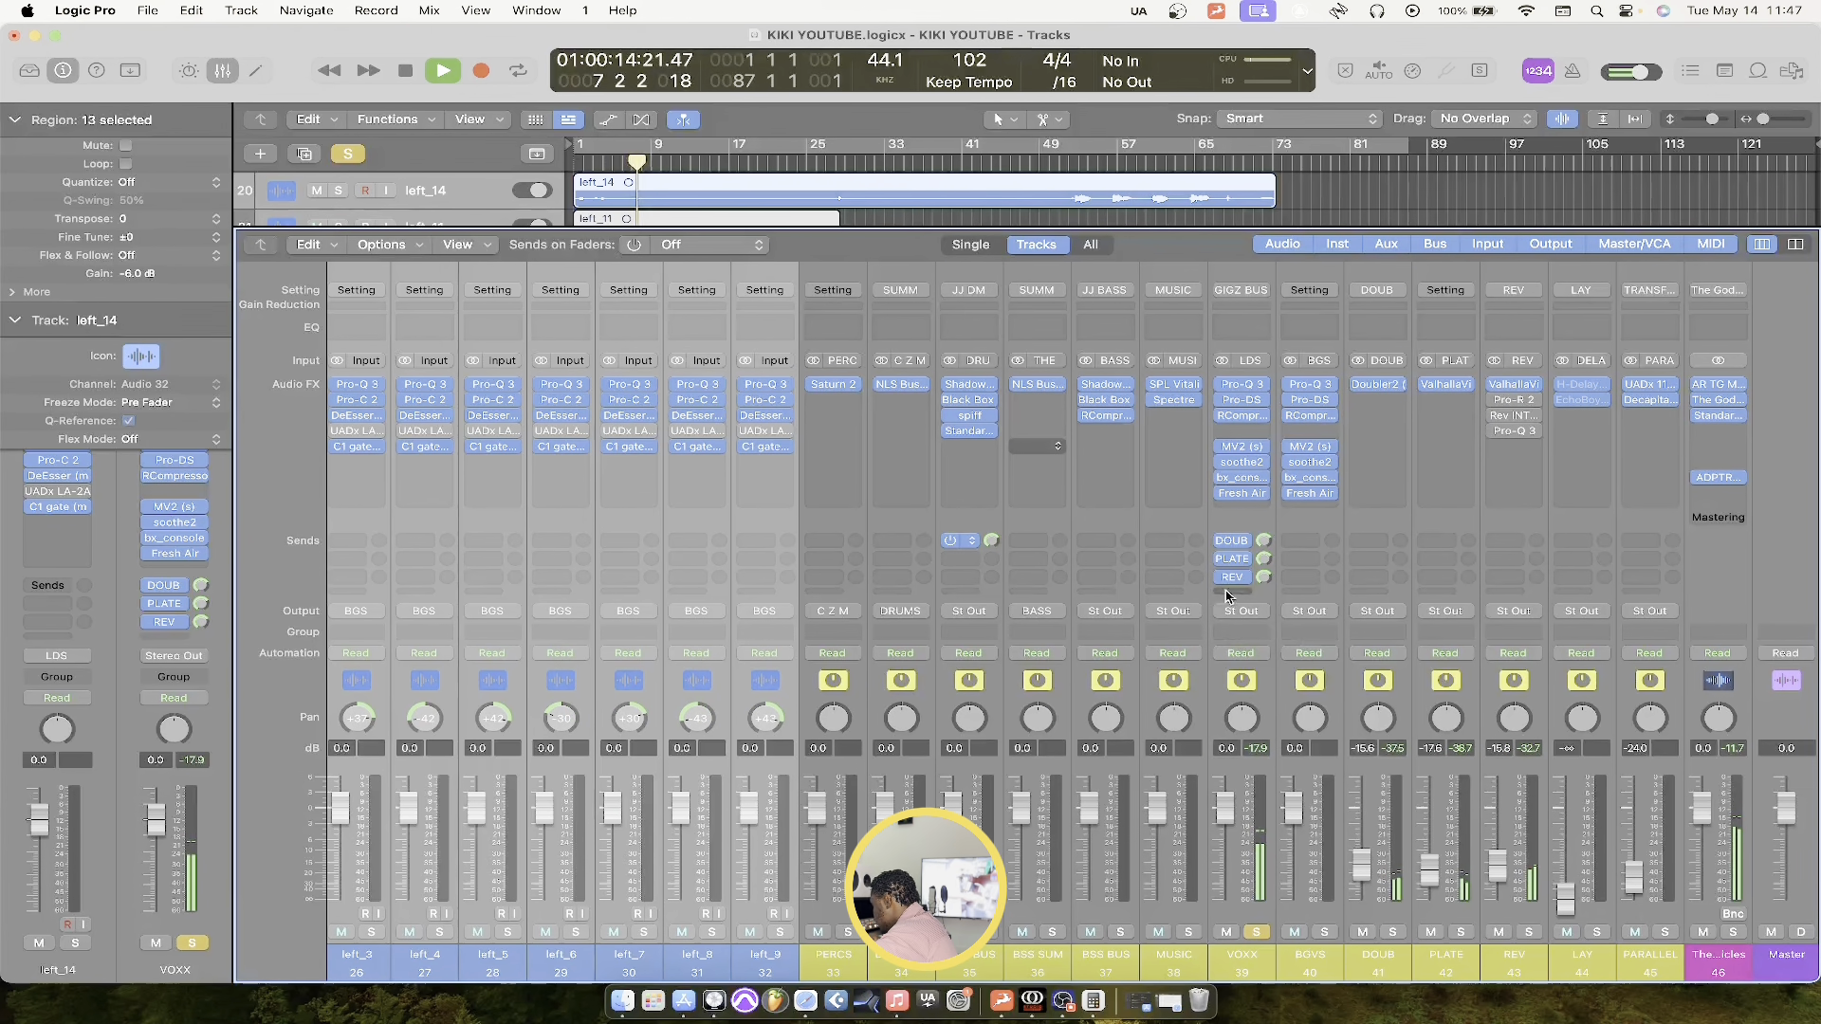
key(space)
Add a fourth VOXX send routed to Bus 9 (DELAY)
click(1228, 595)
mouse_move(1252, 619)
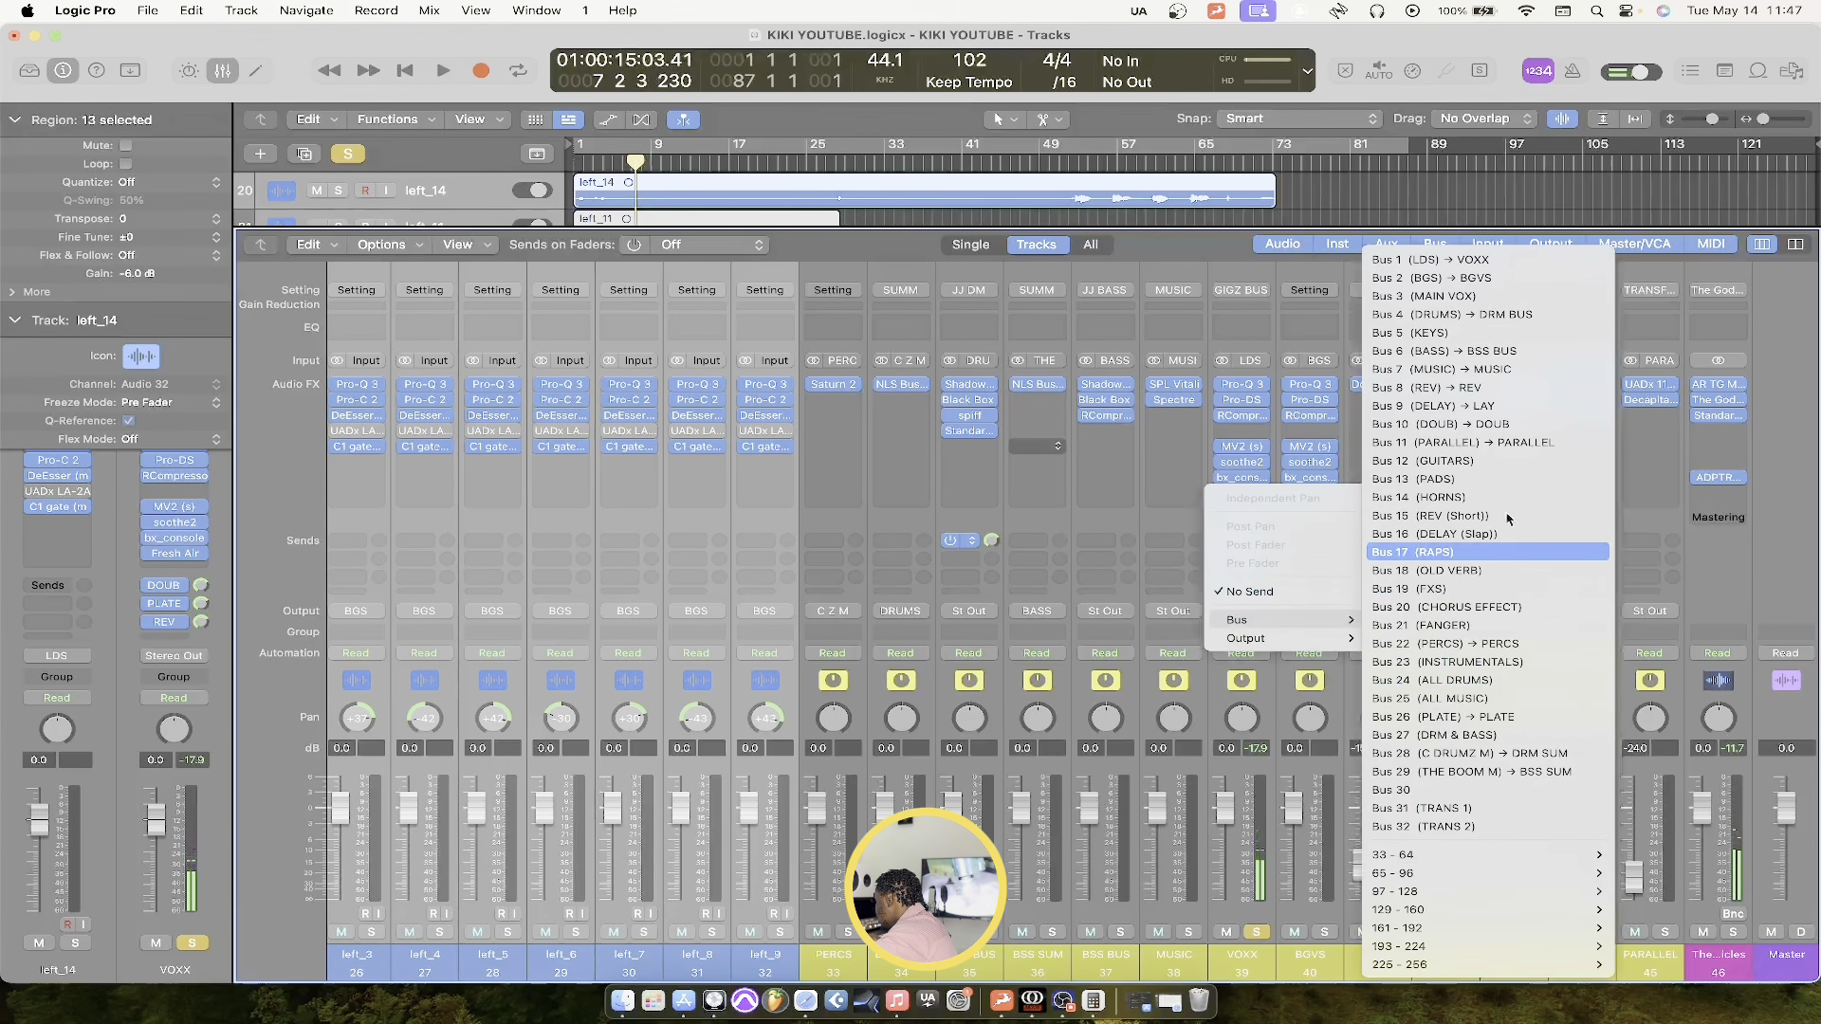
click(1487, 407)
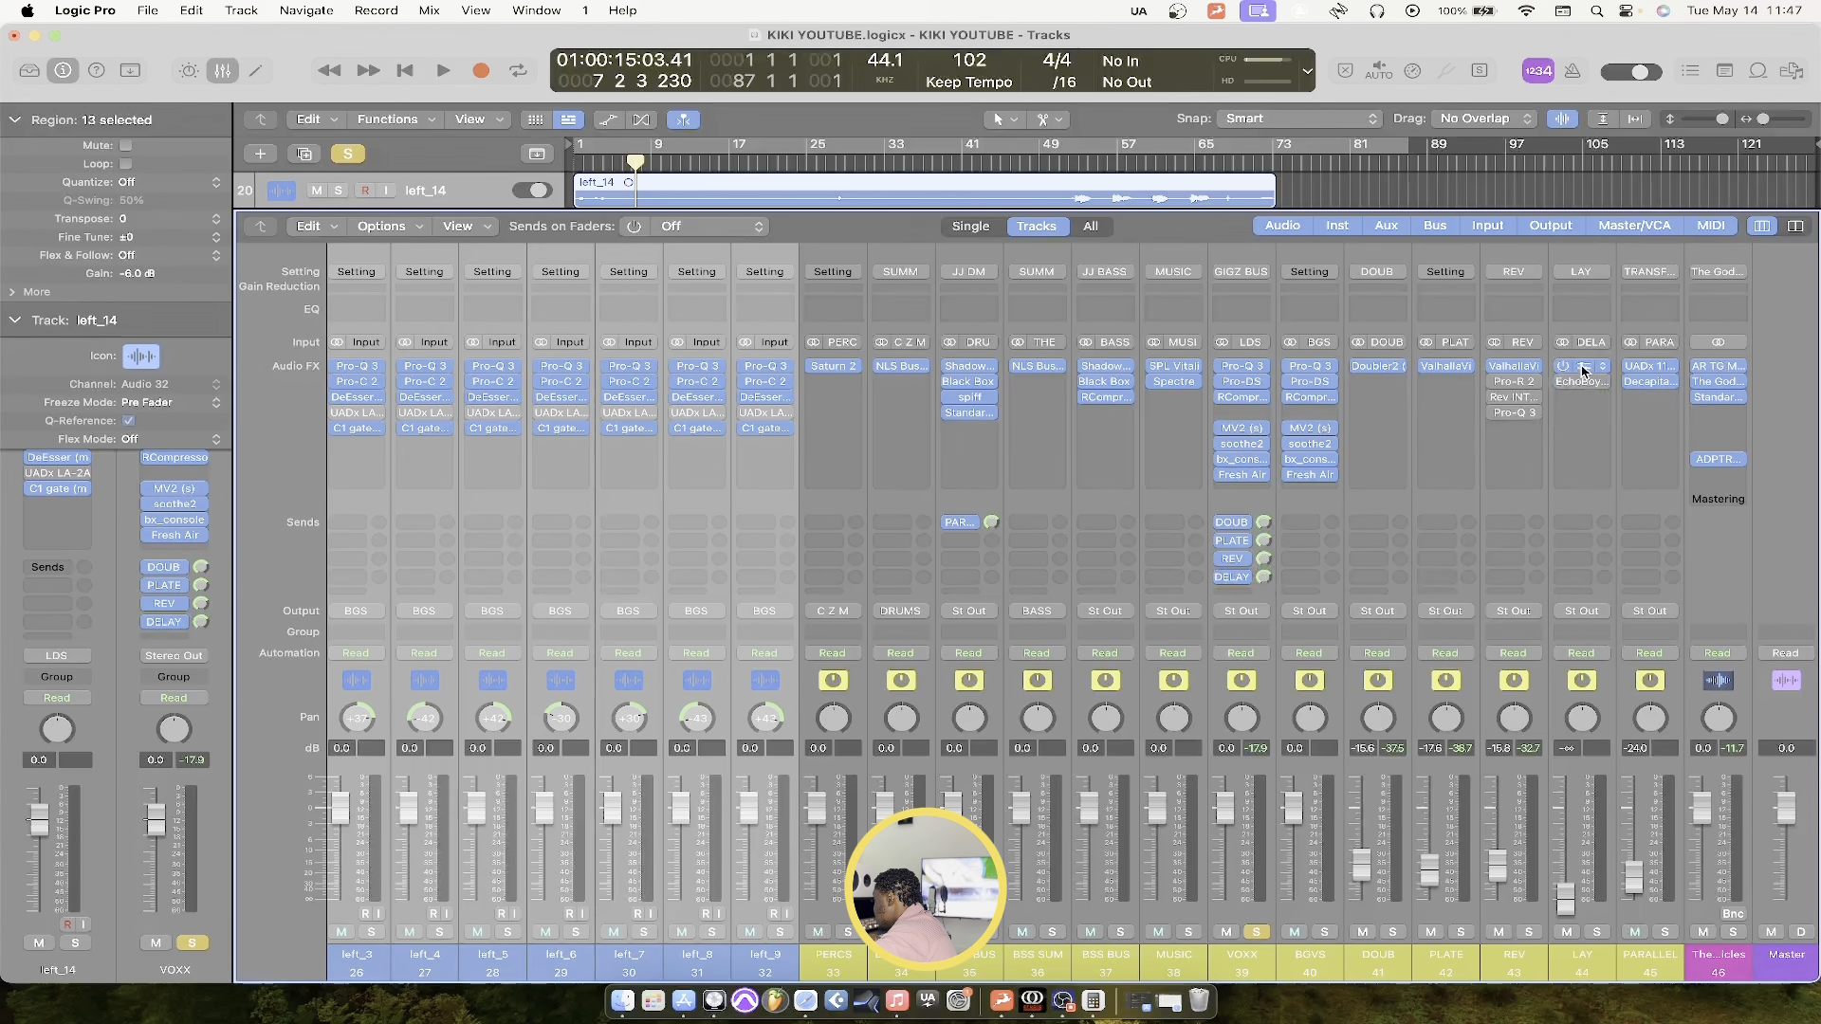
Set the LAY bus's H-Delay to BPM sync, raise the LAY fader to about -22.0 dB during playback, and close the plugin
click(886, 473)
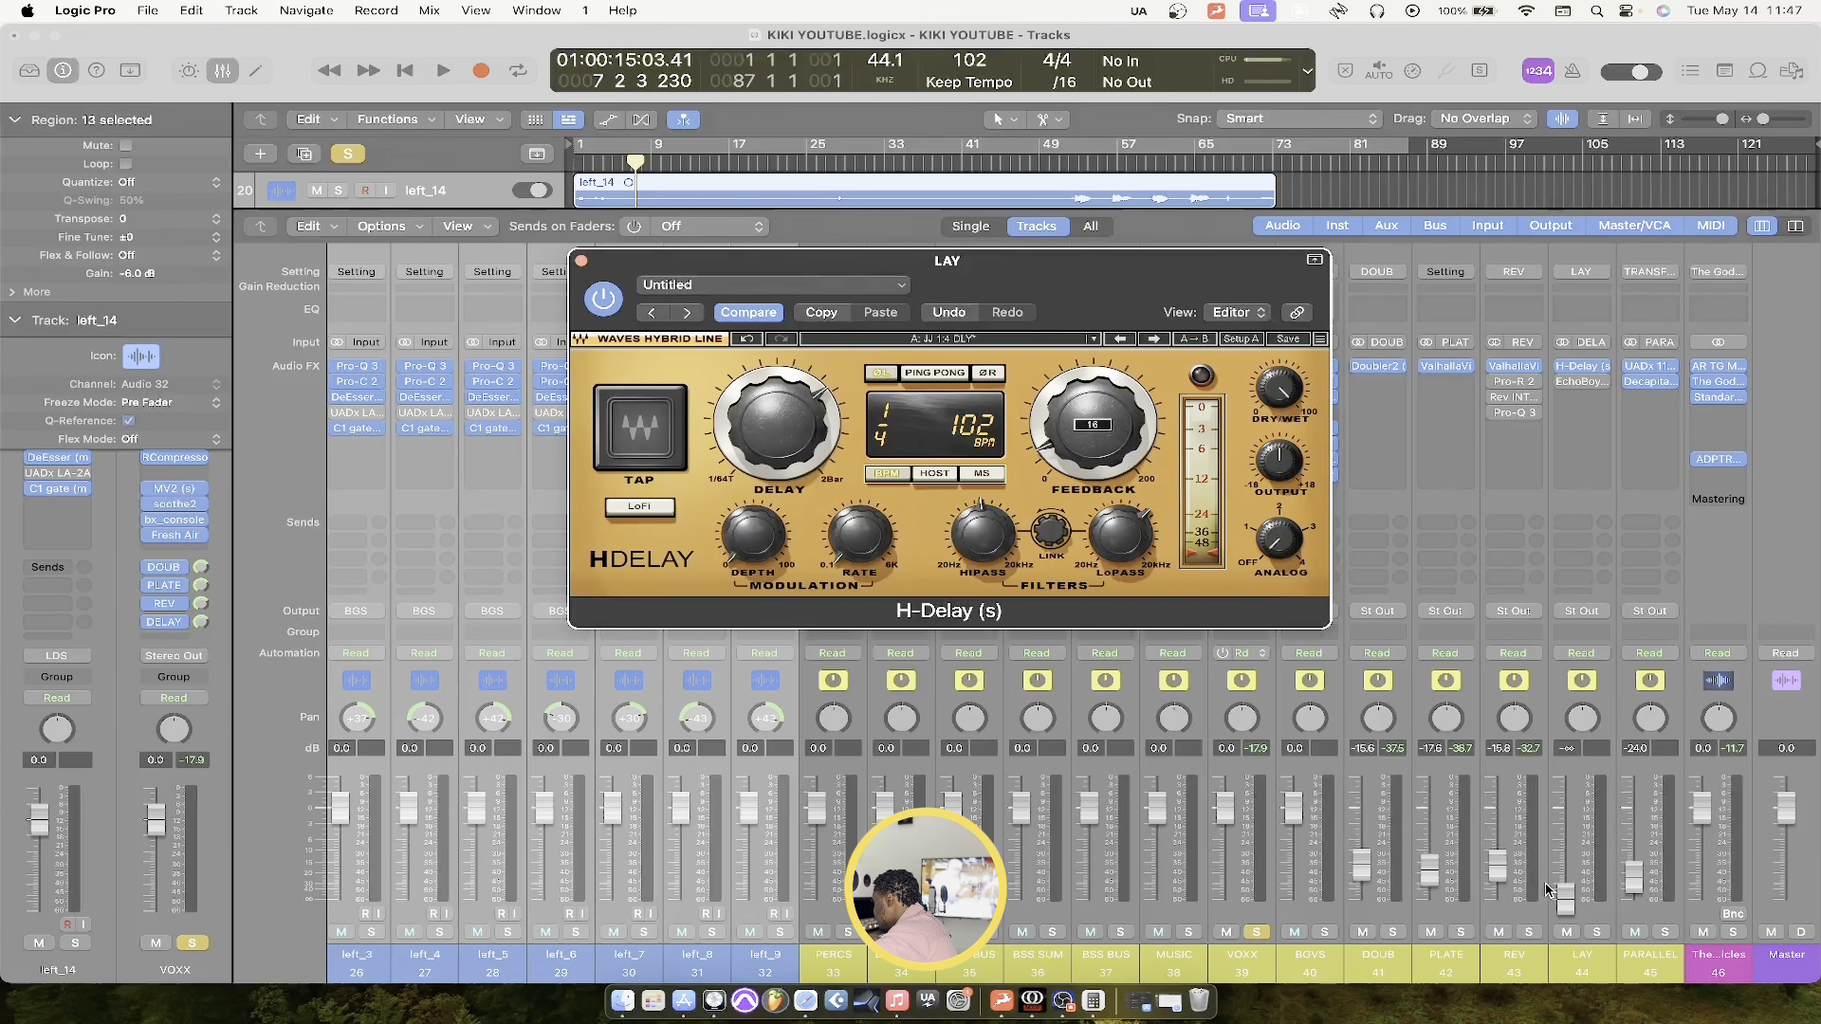
key(space)
drag(1571, 899, 1567, 879)
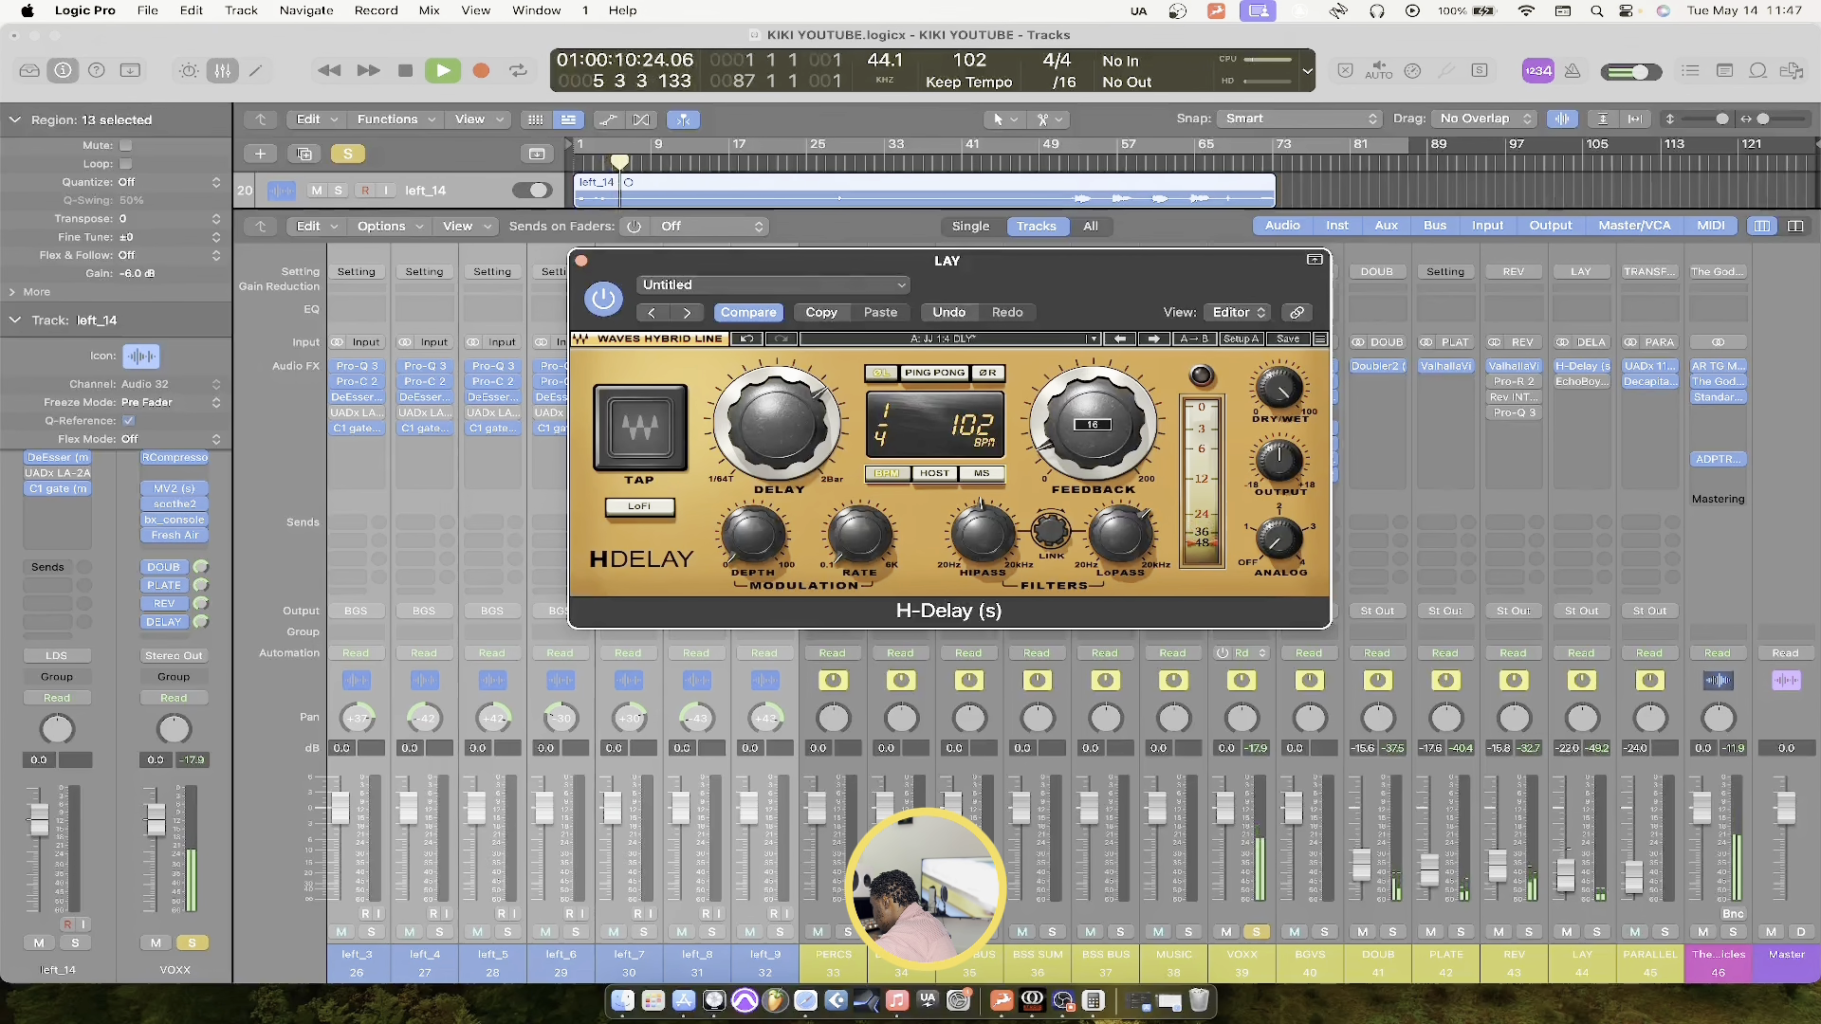
drag(1567, 879, 1572, 856)
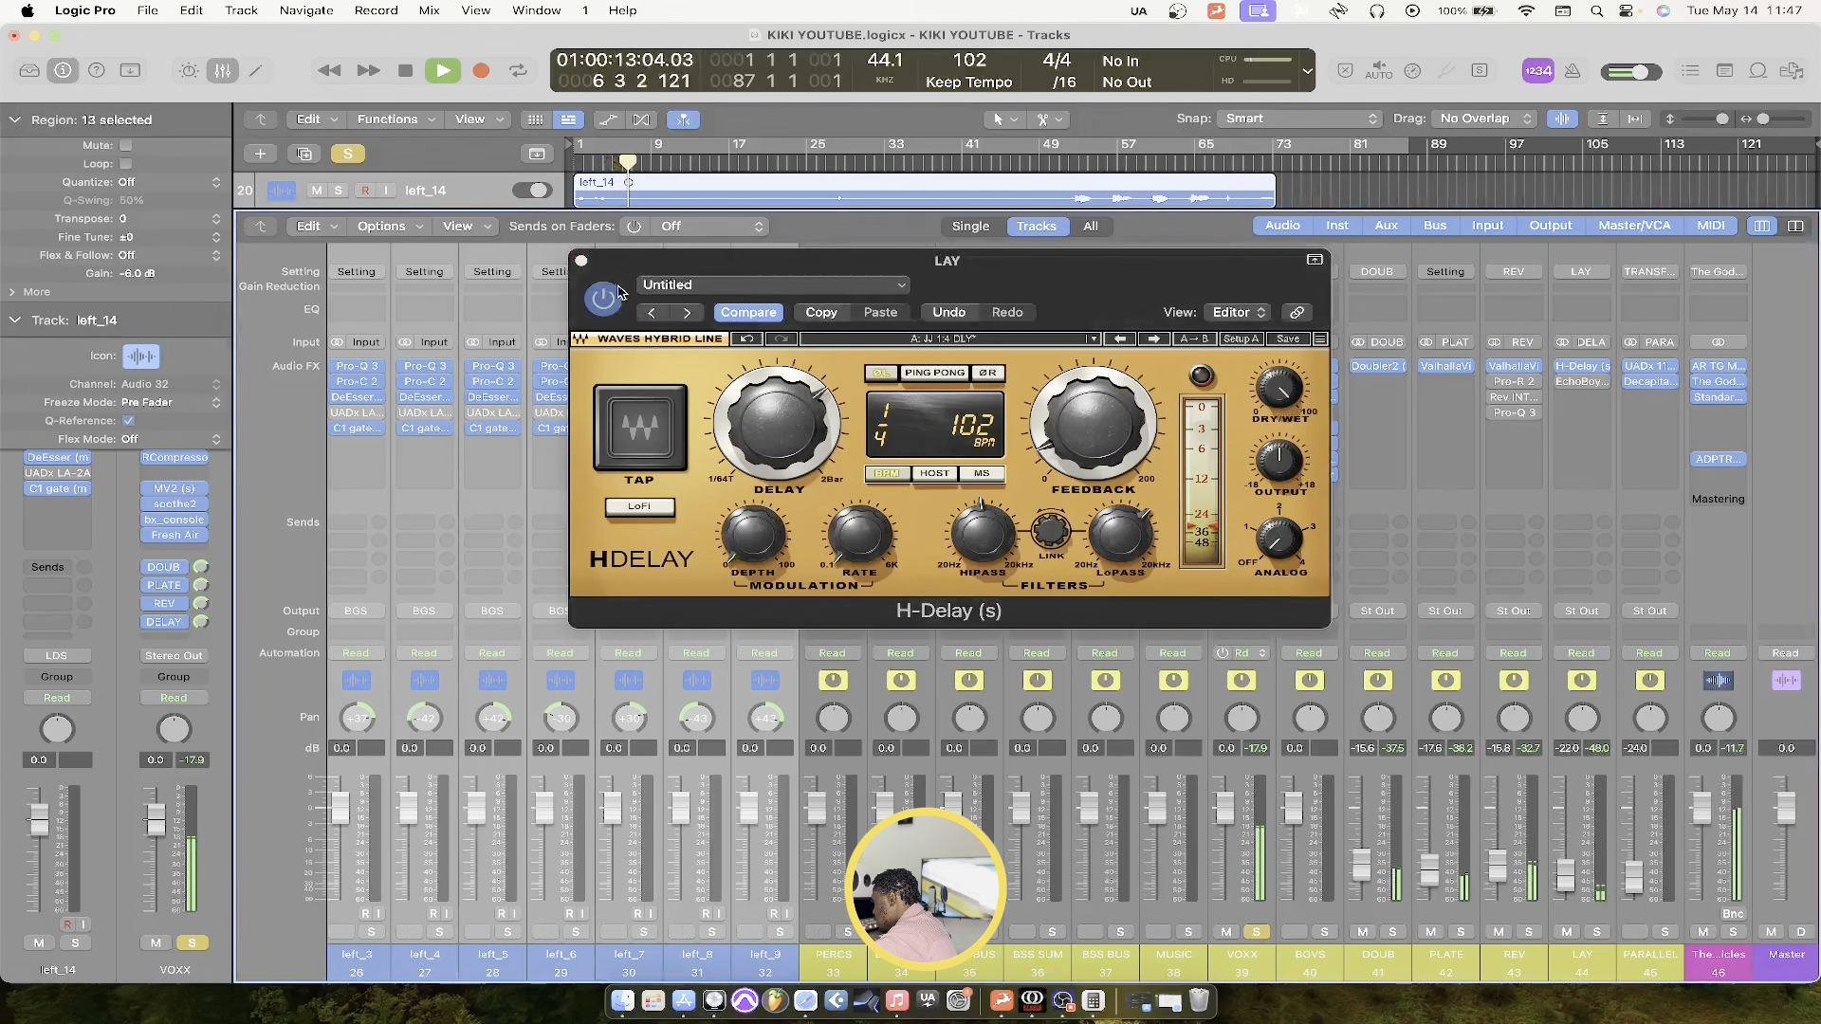
click(583, 262)
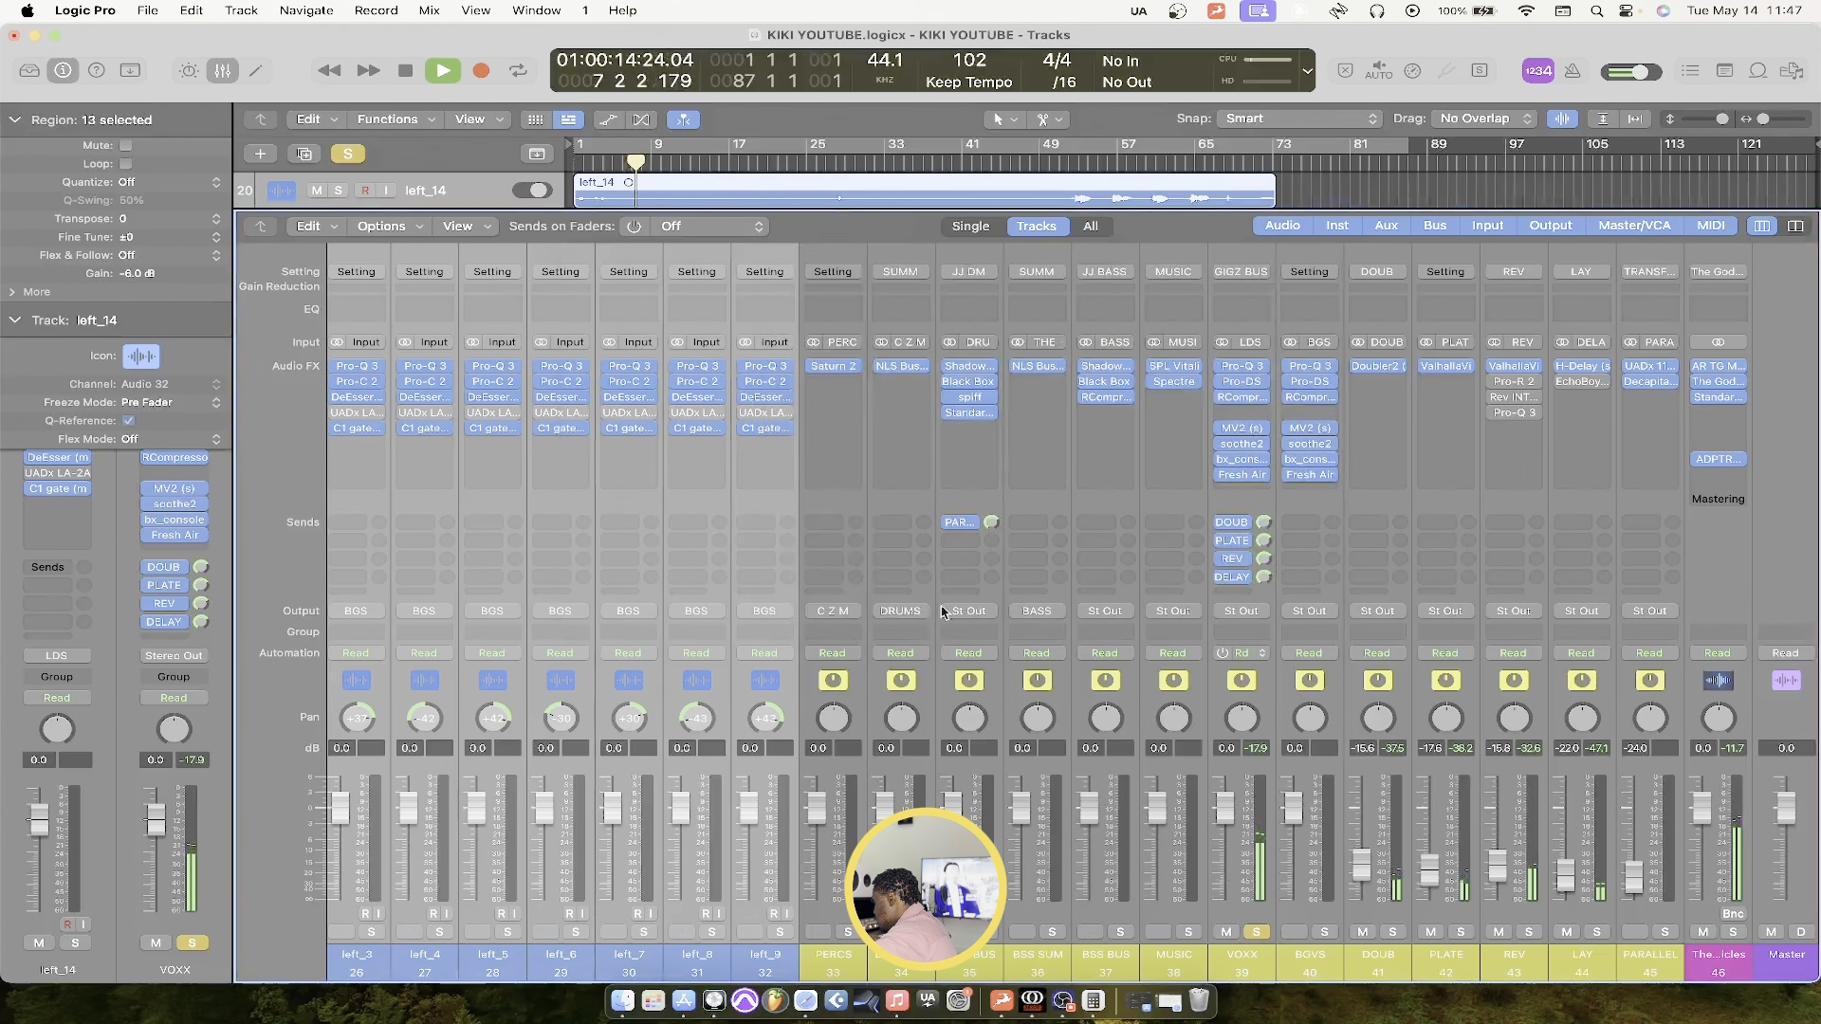
Copy the VOXX channel strip setting and paste only its sends onto the BGVS channel strip
click(1249, 279)
click(1301, 304)
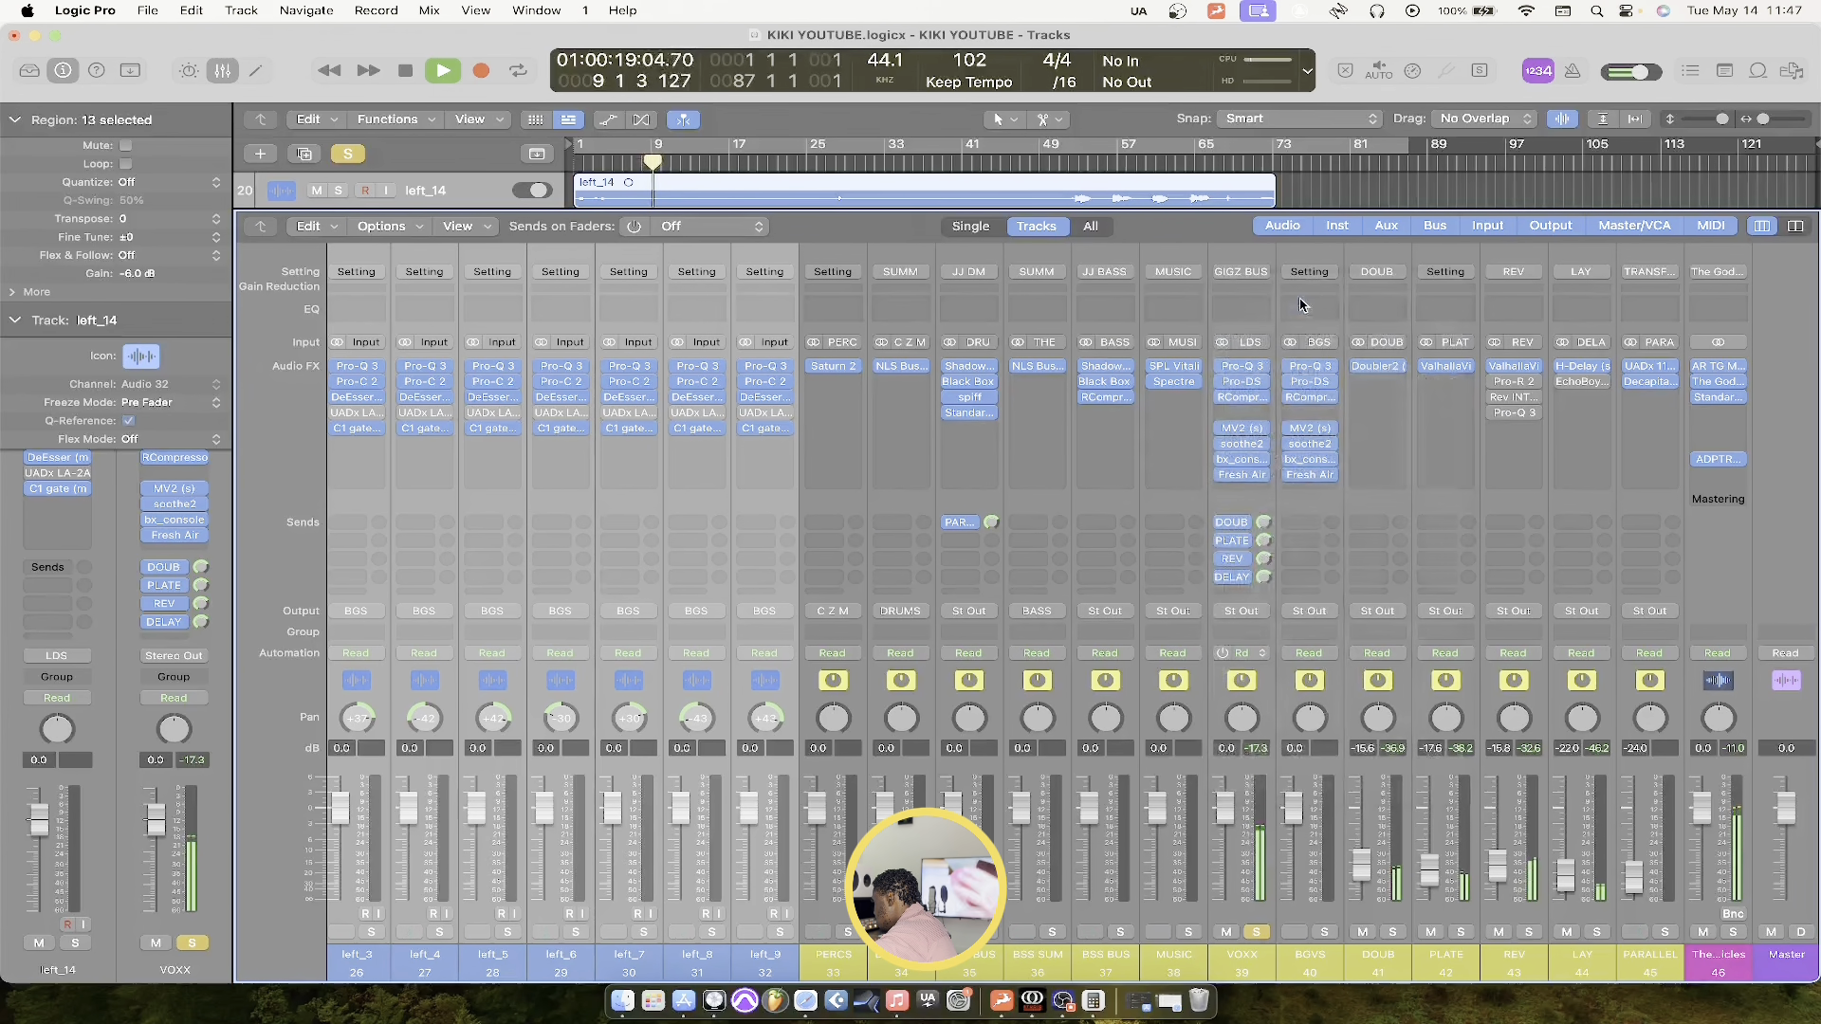
key(space)
click(1310, 274)
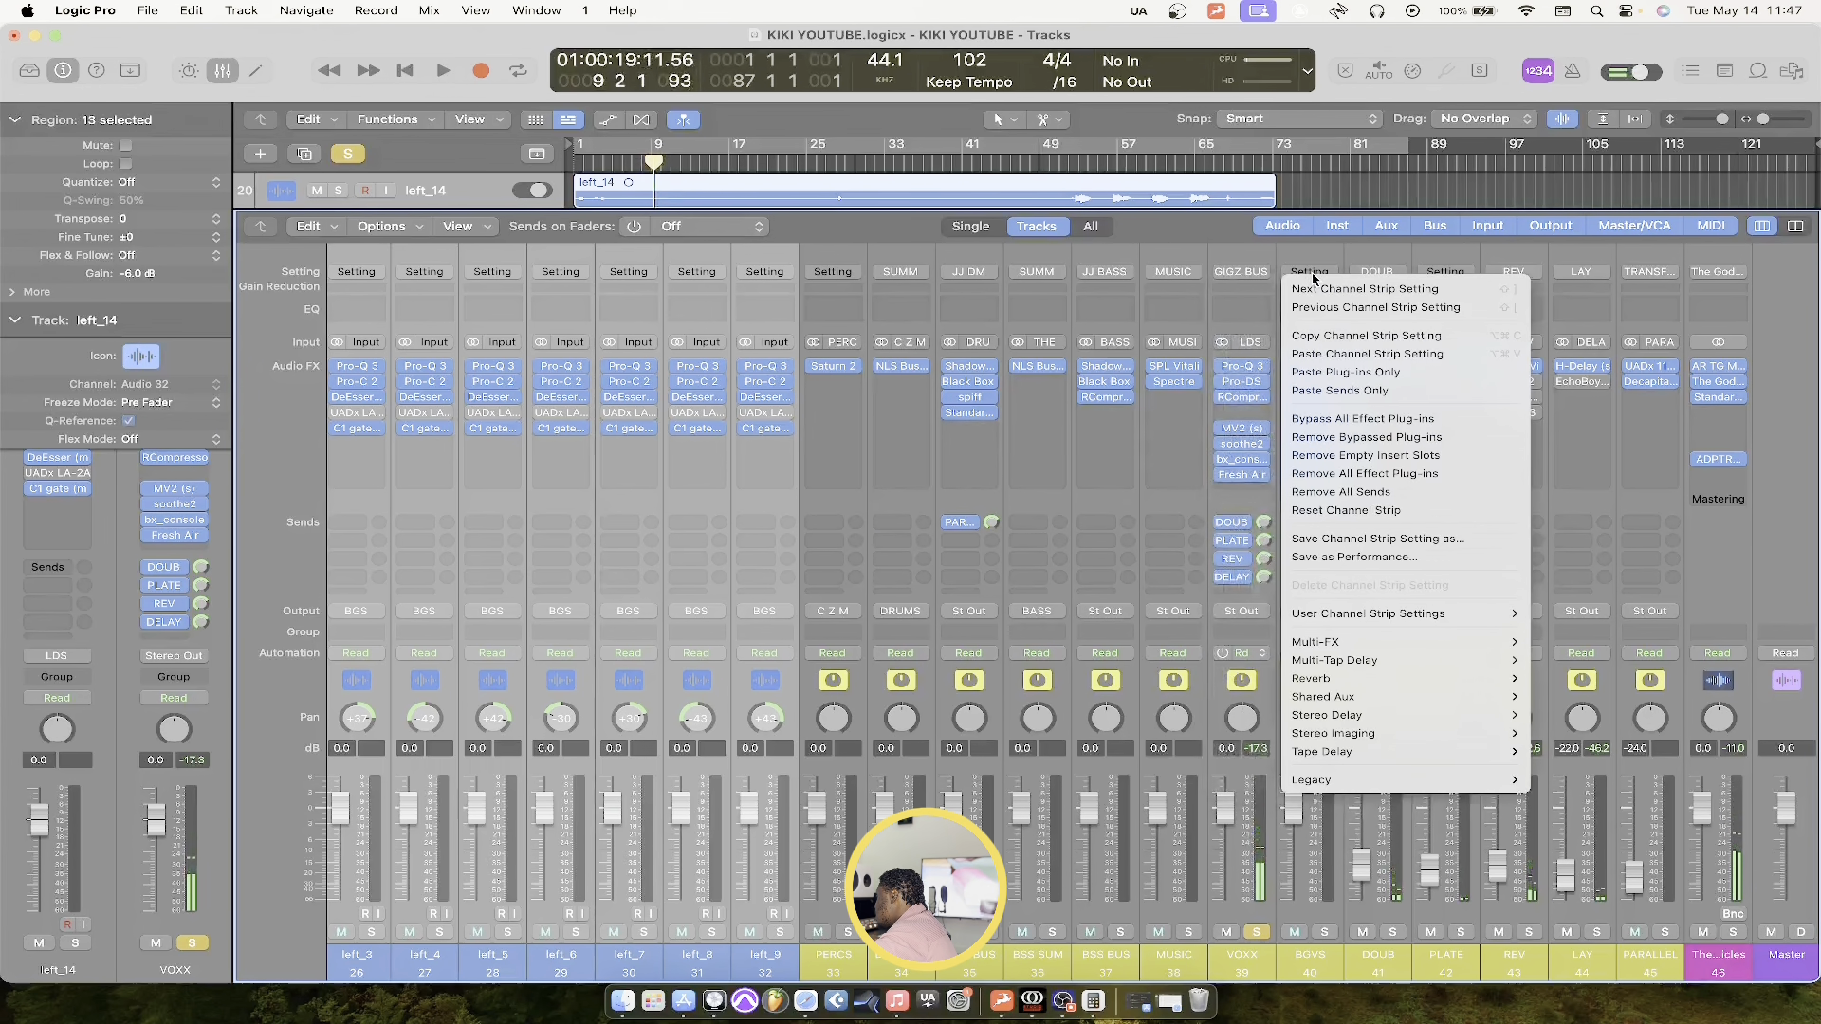
click(1315, 377)
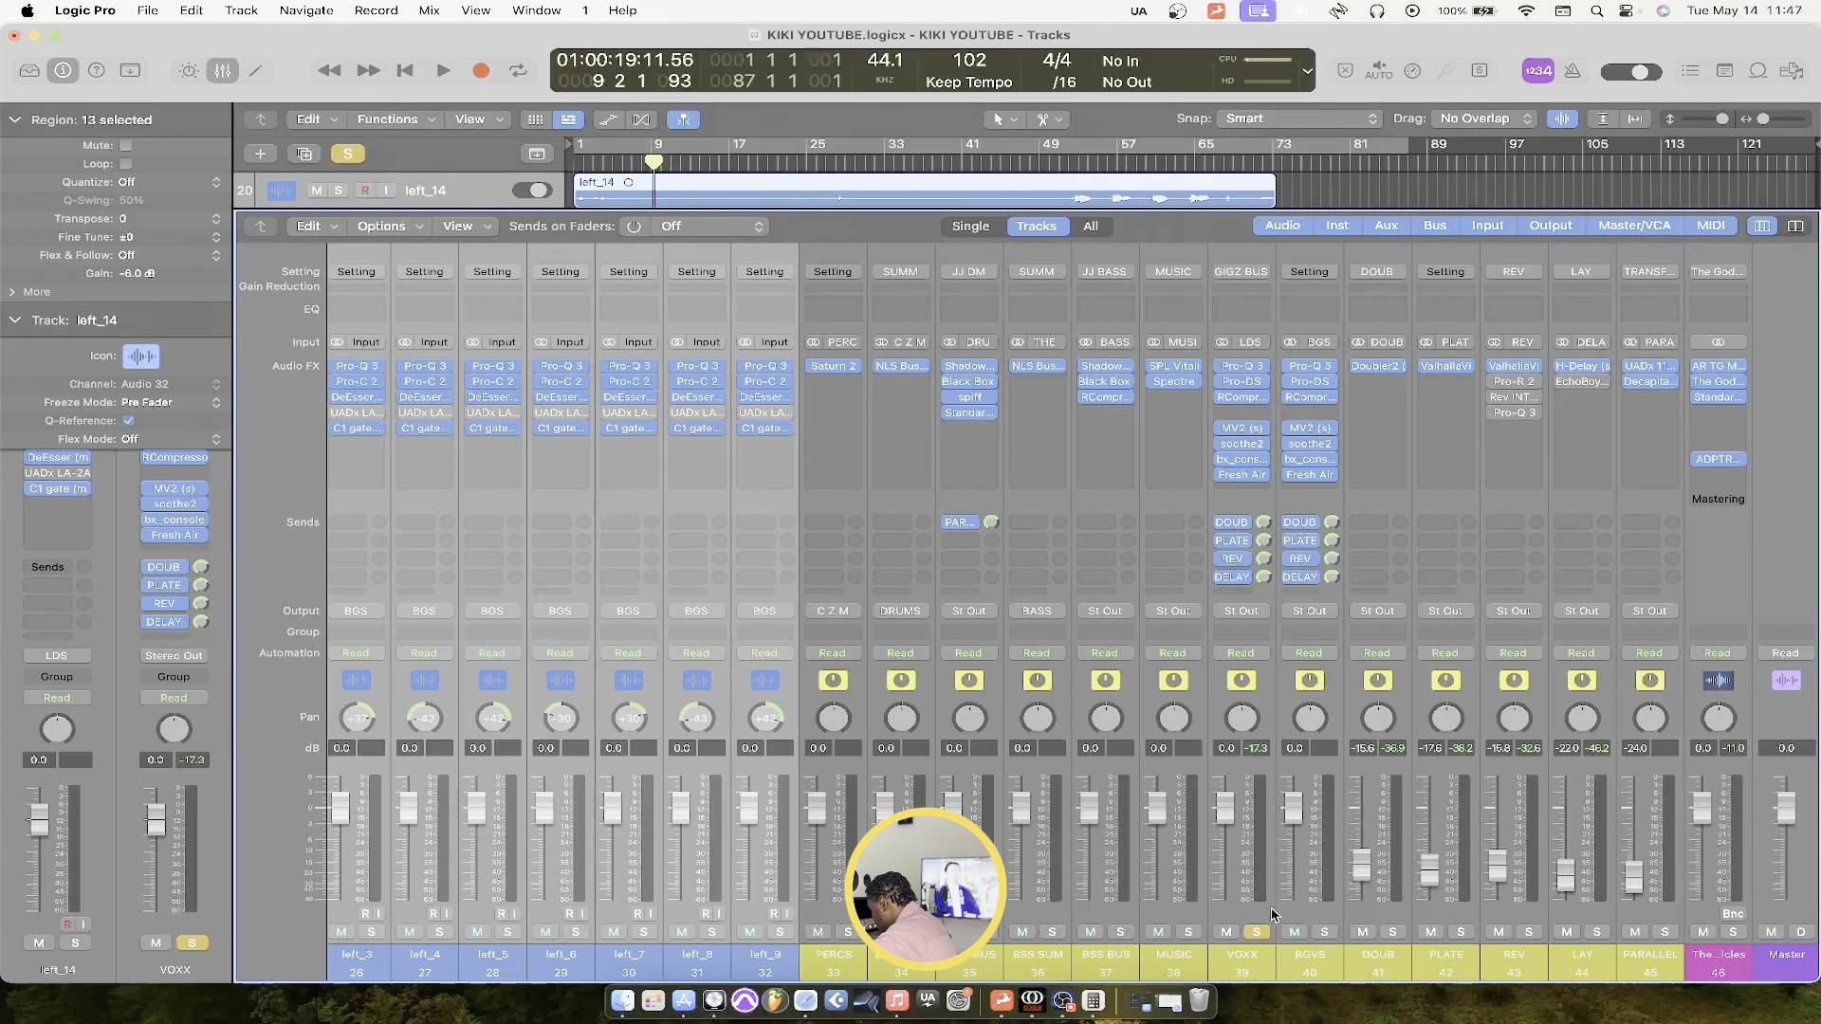
With VOXX unsoloed and the full mix playing, move the low cut in the REV bus's Pro-Q 3 to about 140 Hz
click(1258, 933)
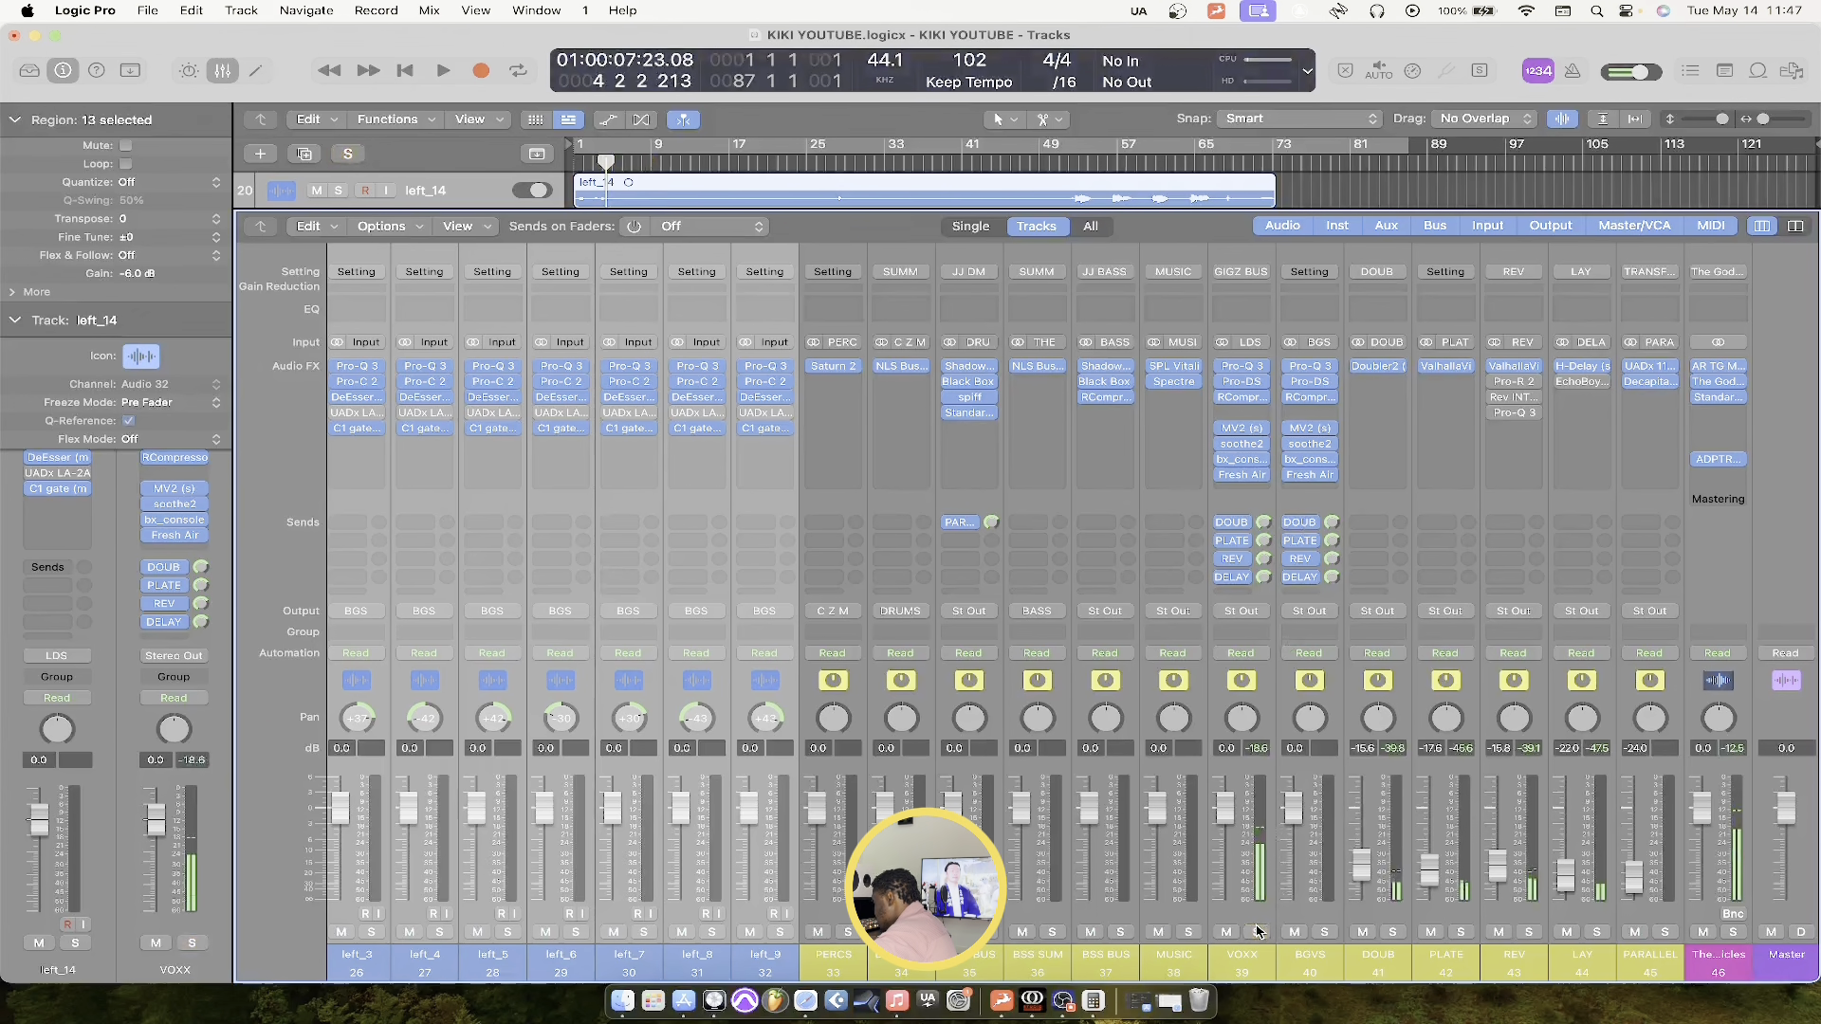
key(space)
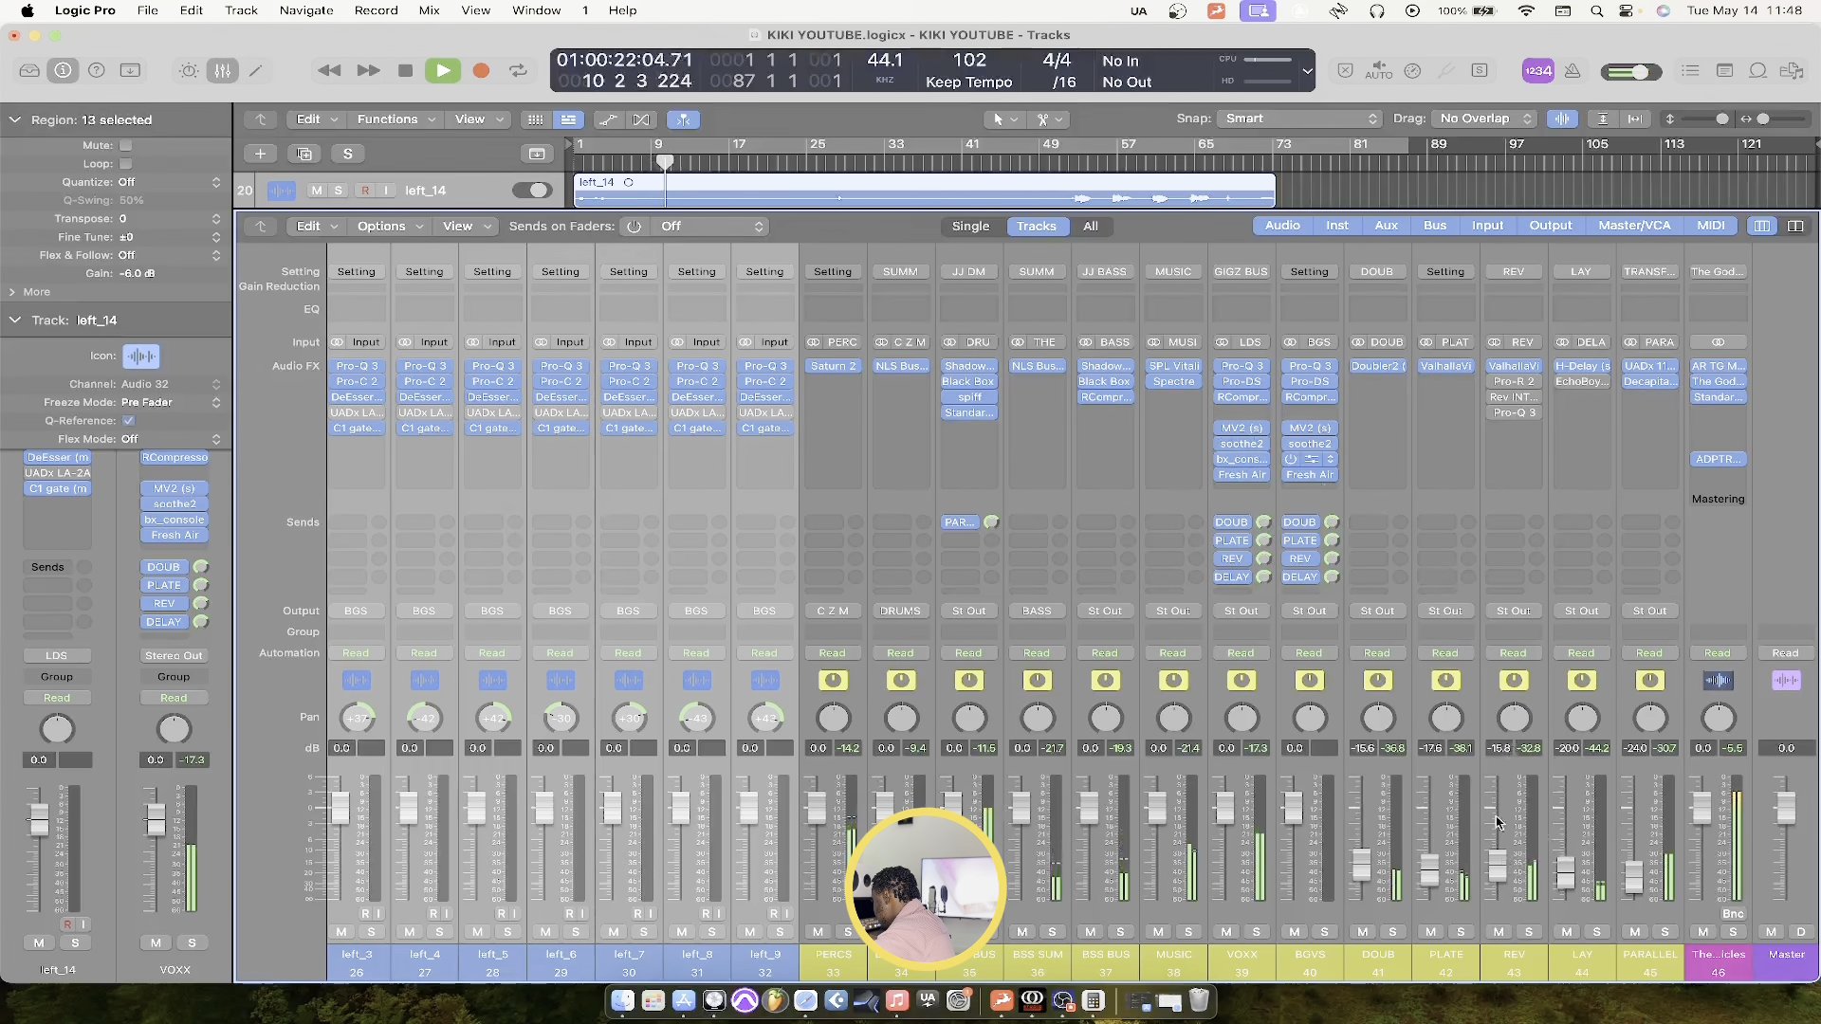
mouse_move(1500, 418)
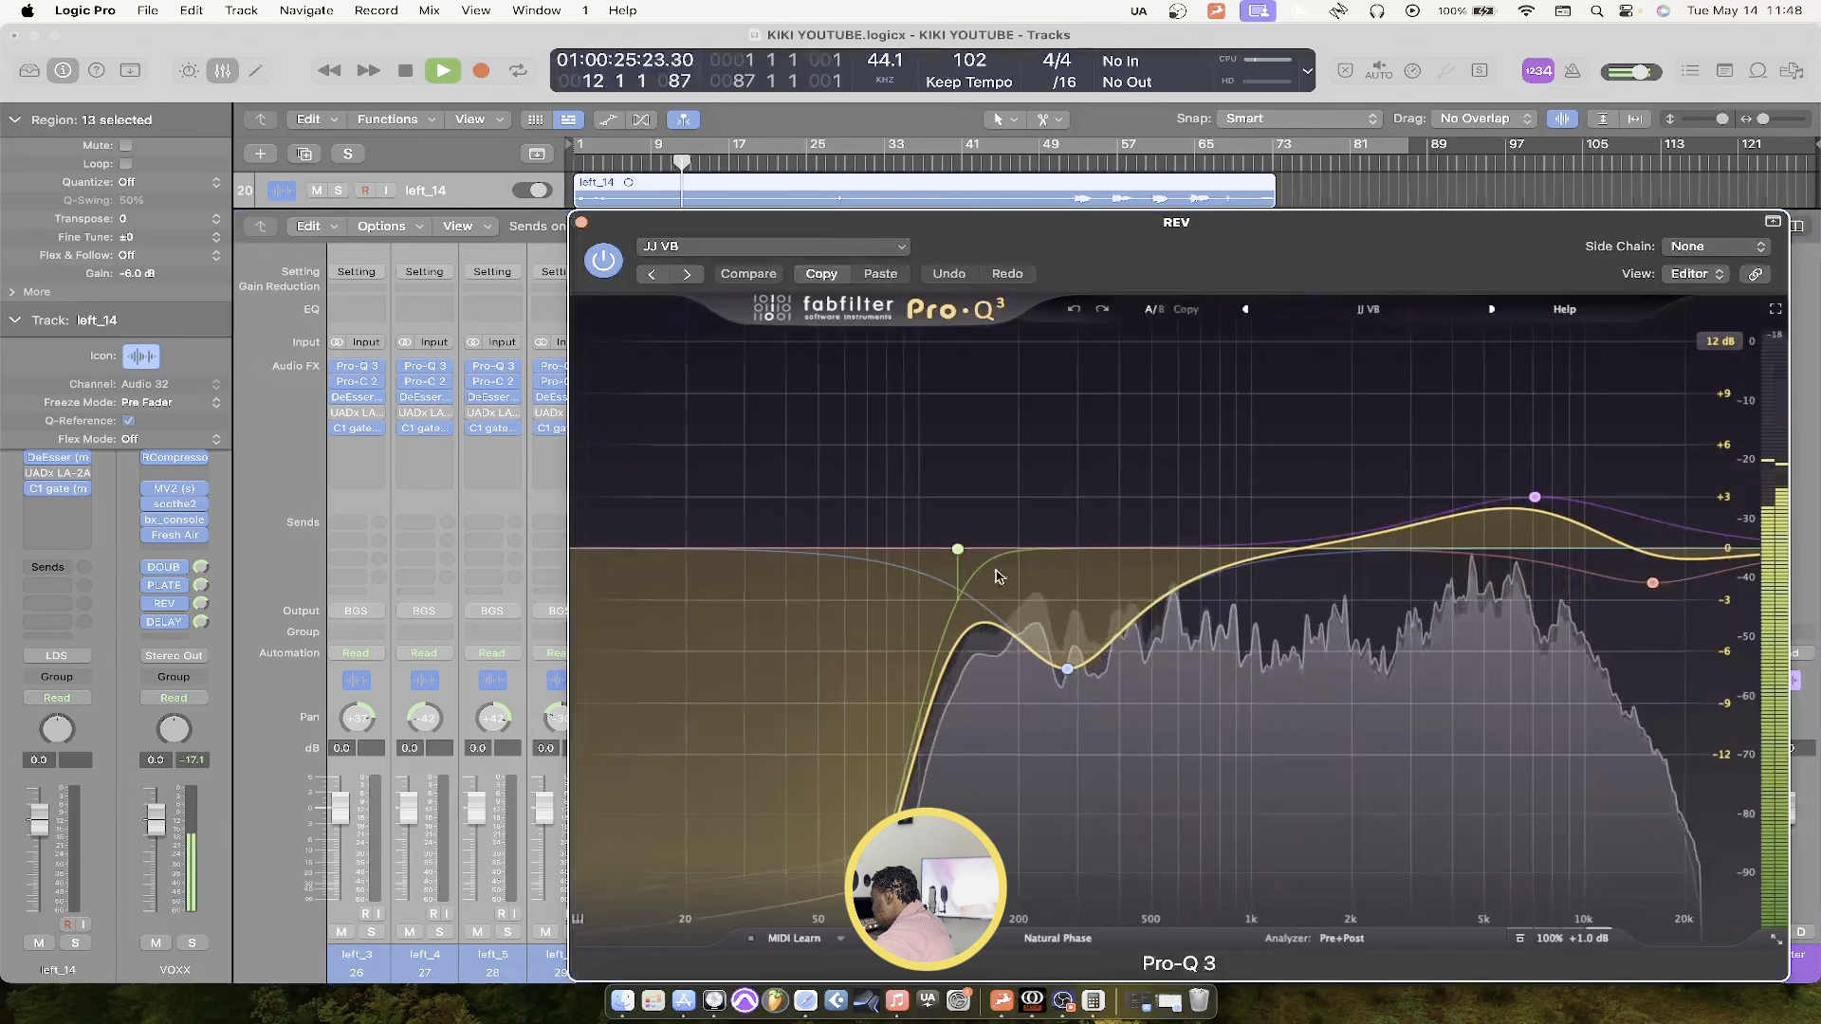
mouse_move(958, 553)
drag(958, 553, 969, 548)
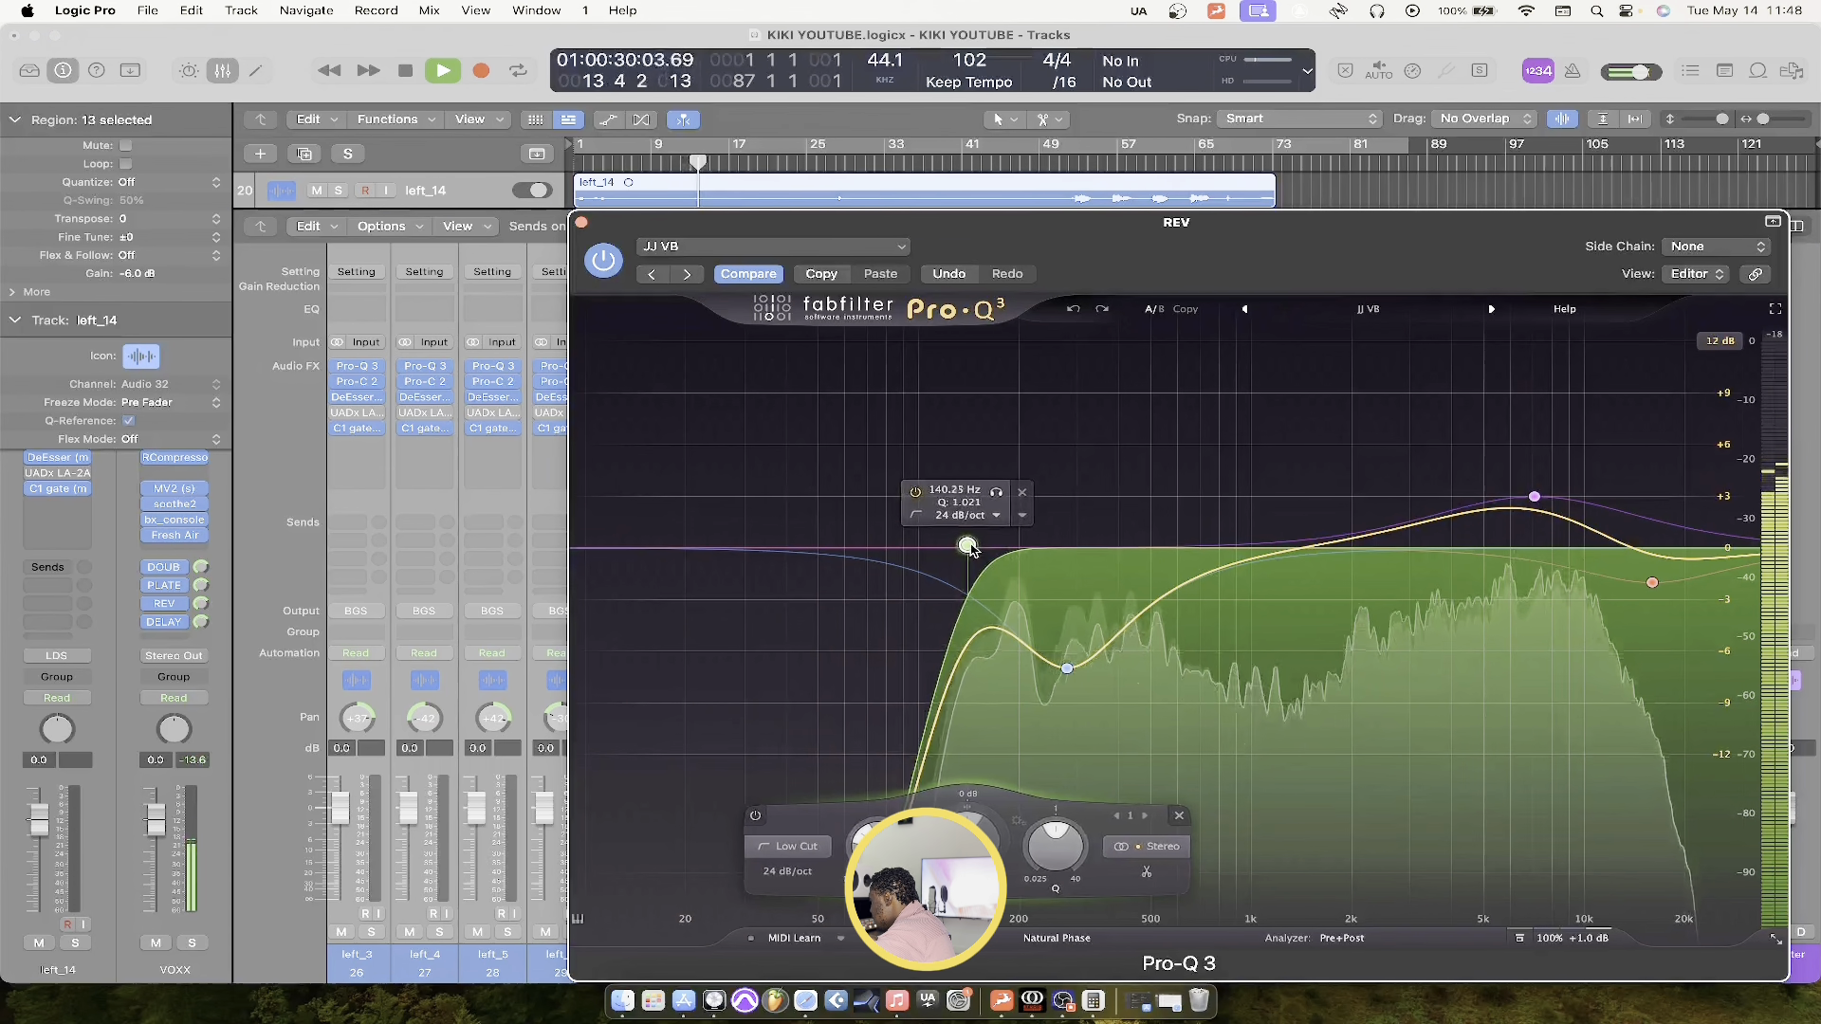
click(582, 223)
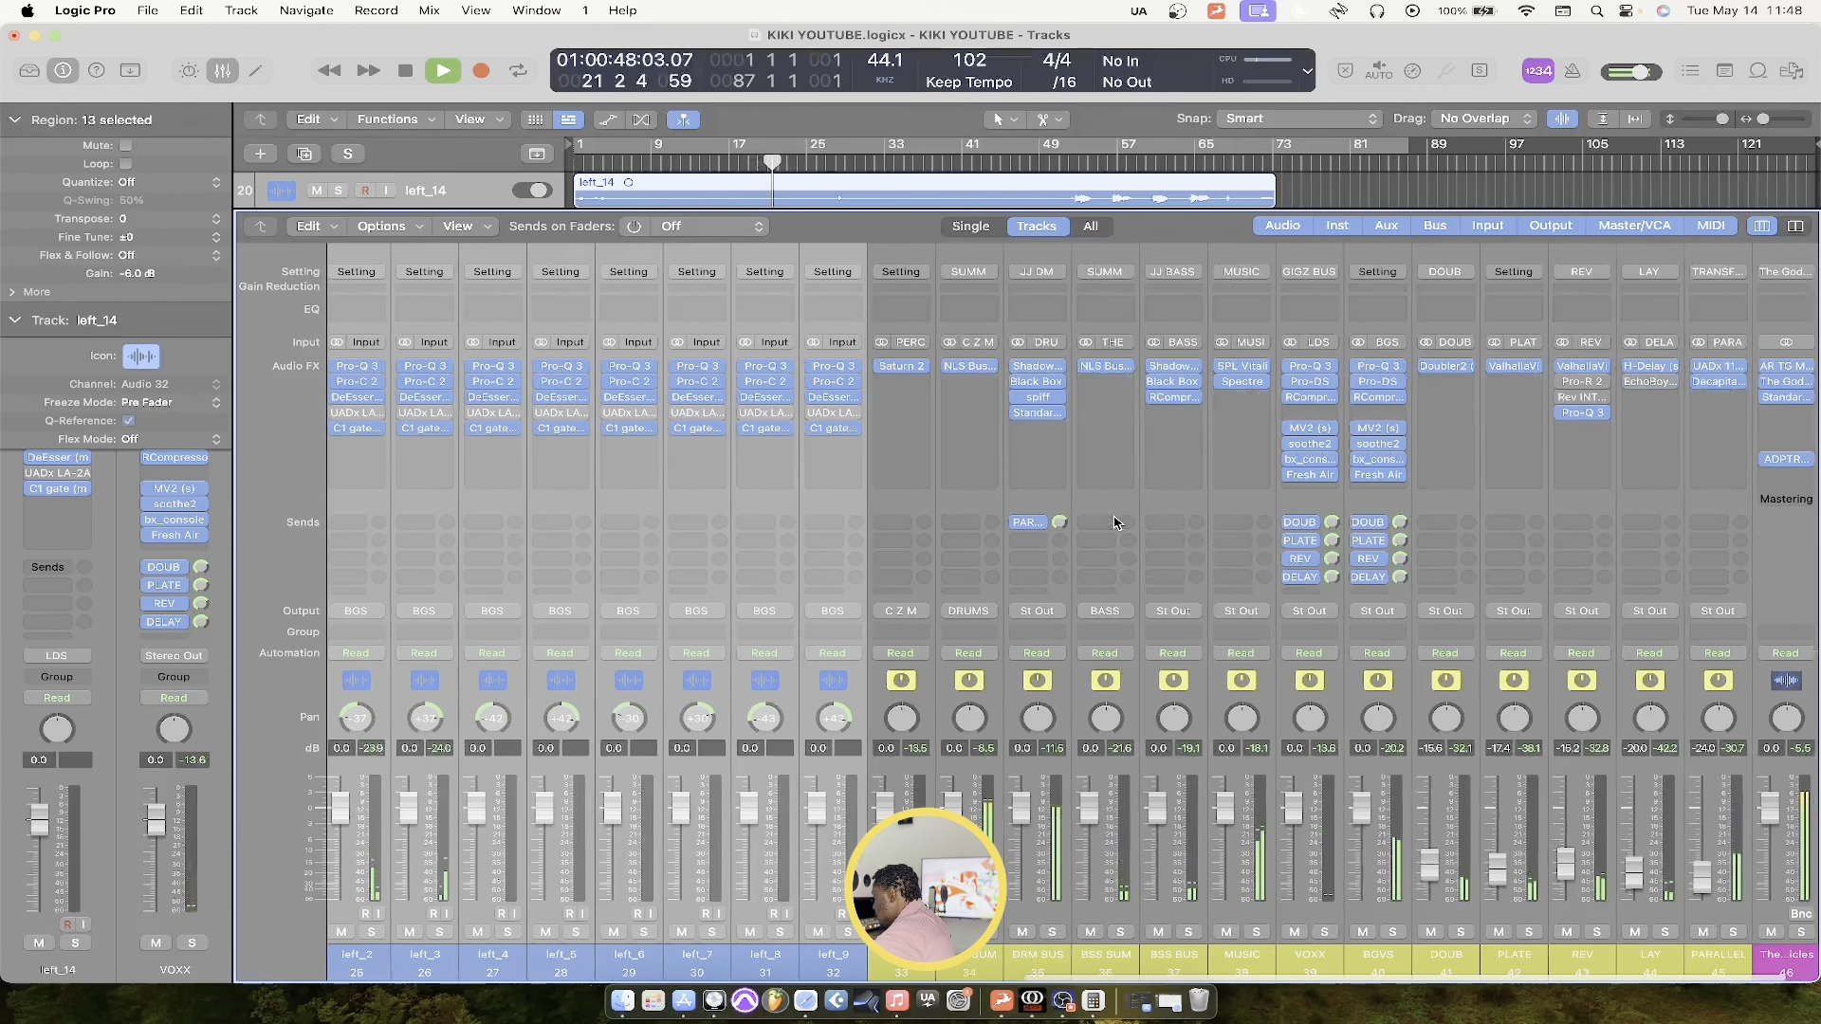
Hide the mixer and play the arrangement from bar 20 to listen to the background vocals in the mix
scroll(1114, 522, left, 10)
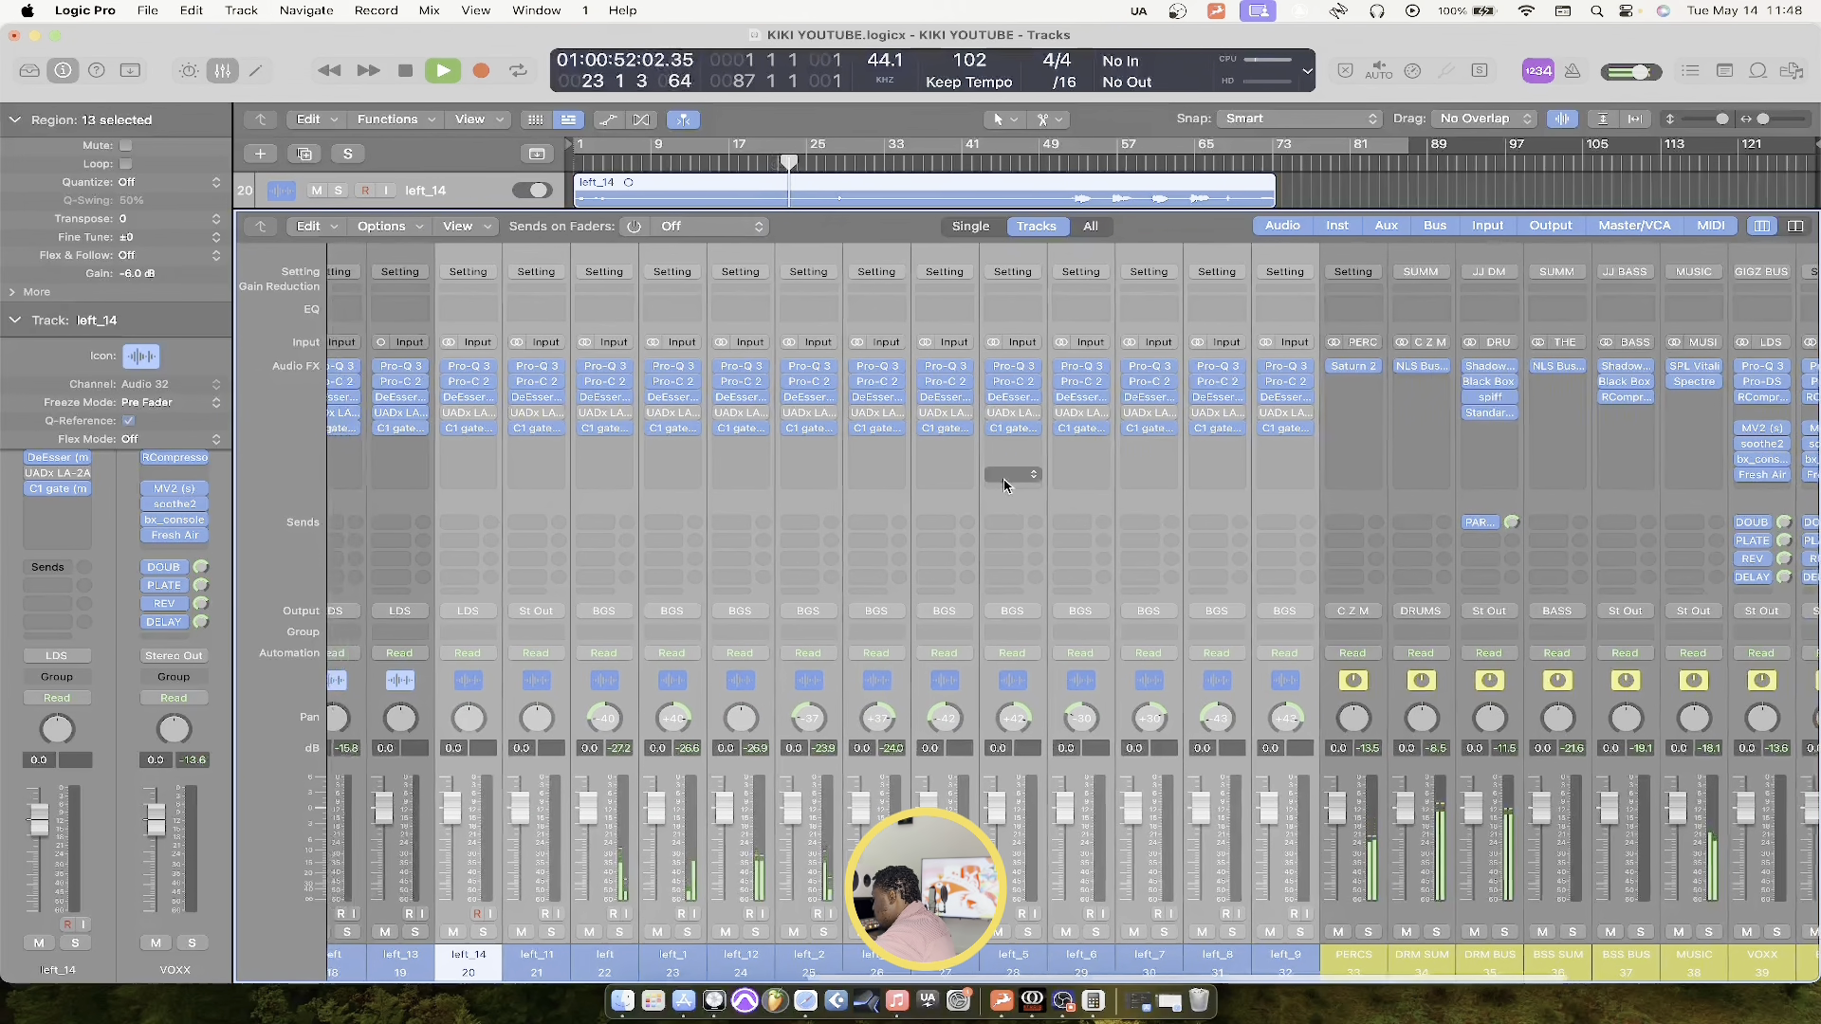
scroll(991, 479, right, 2)
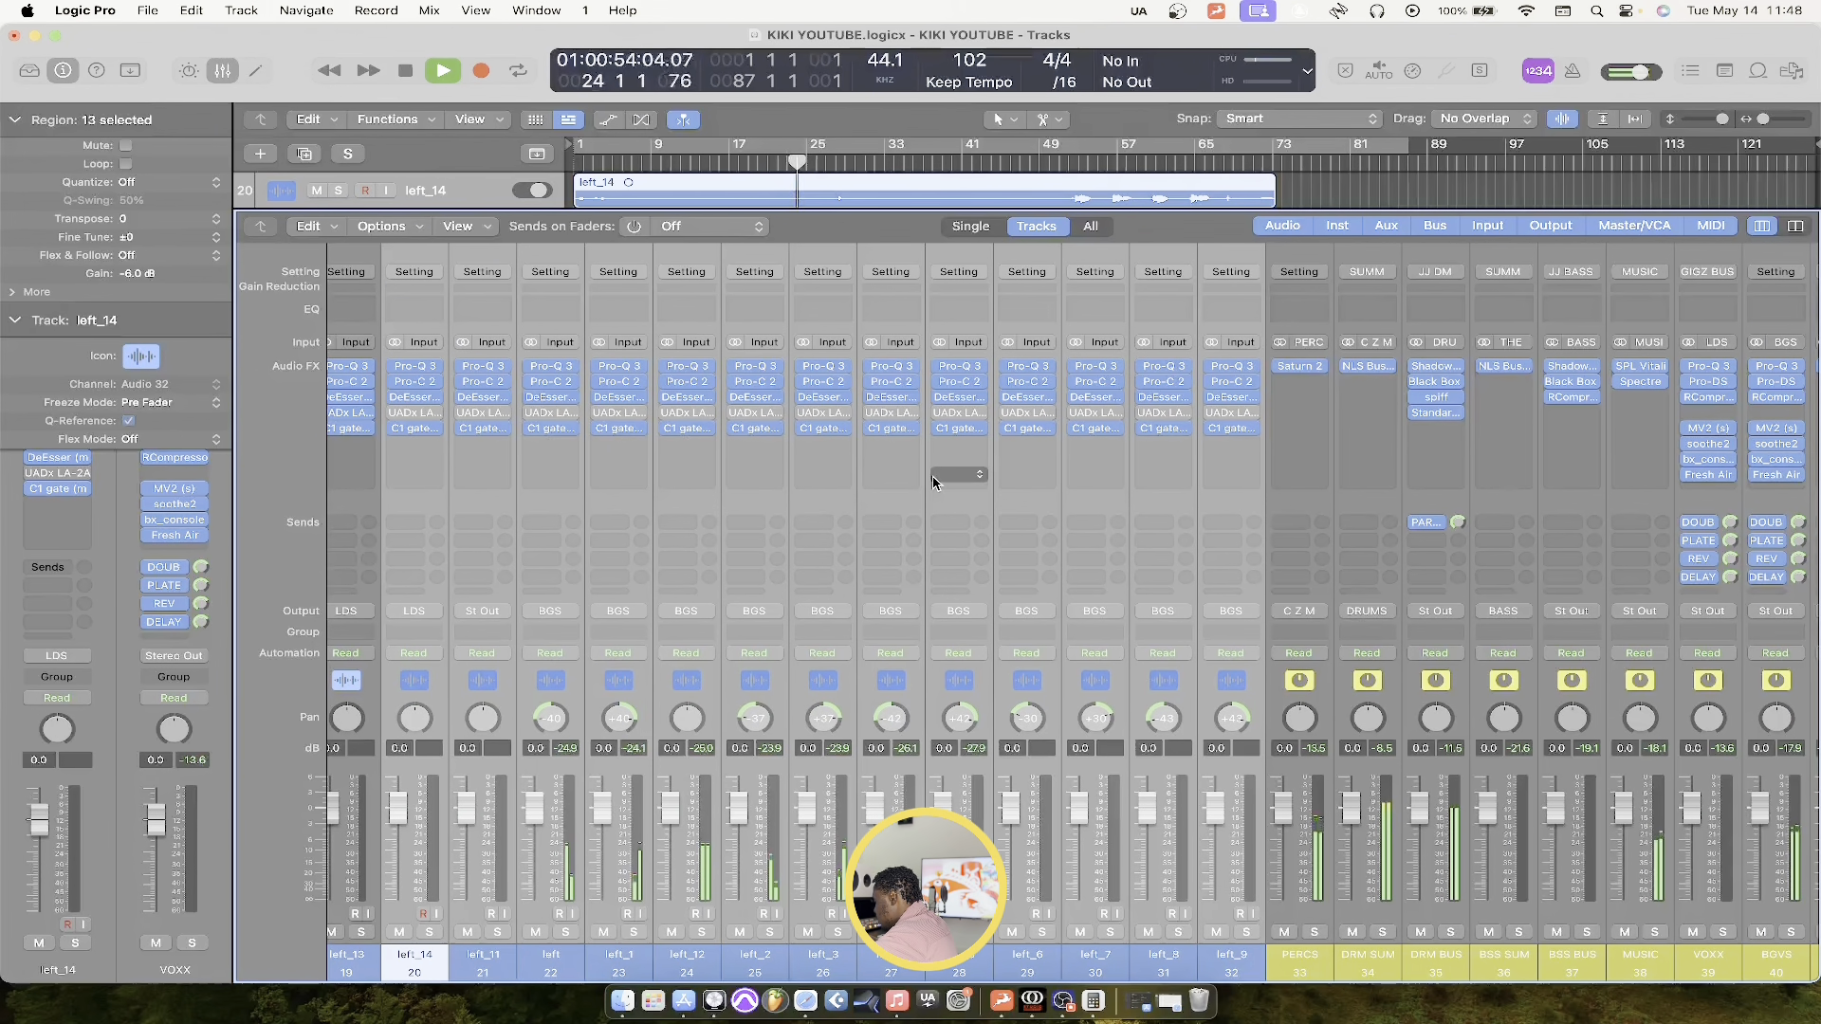
key(space)
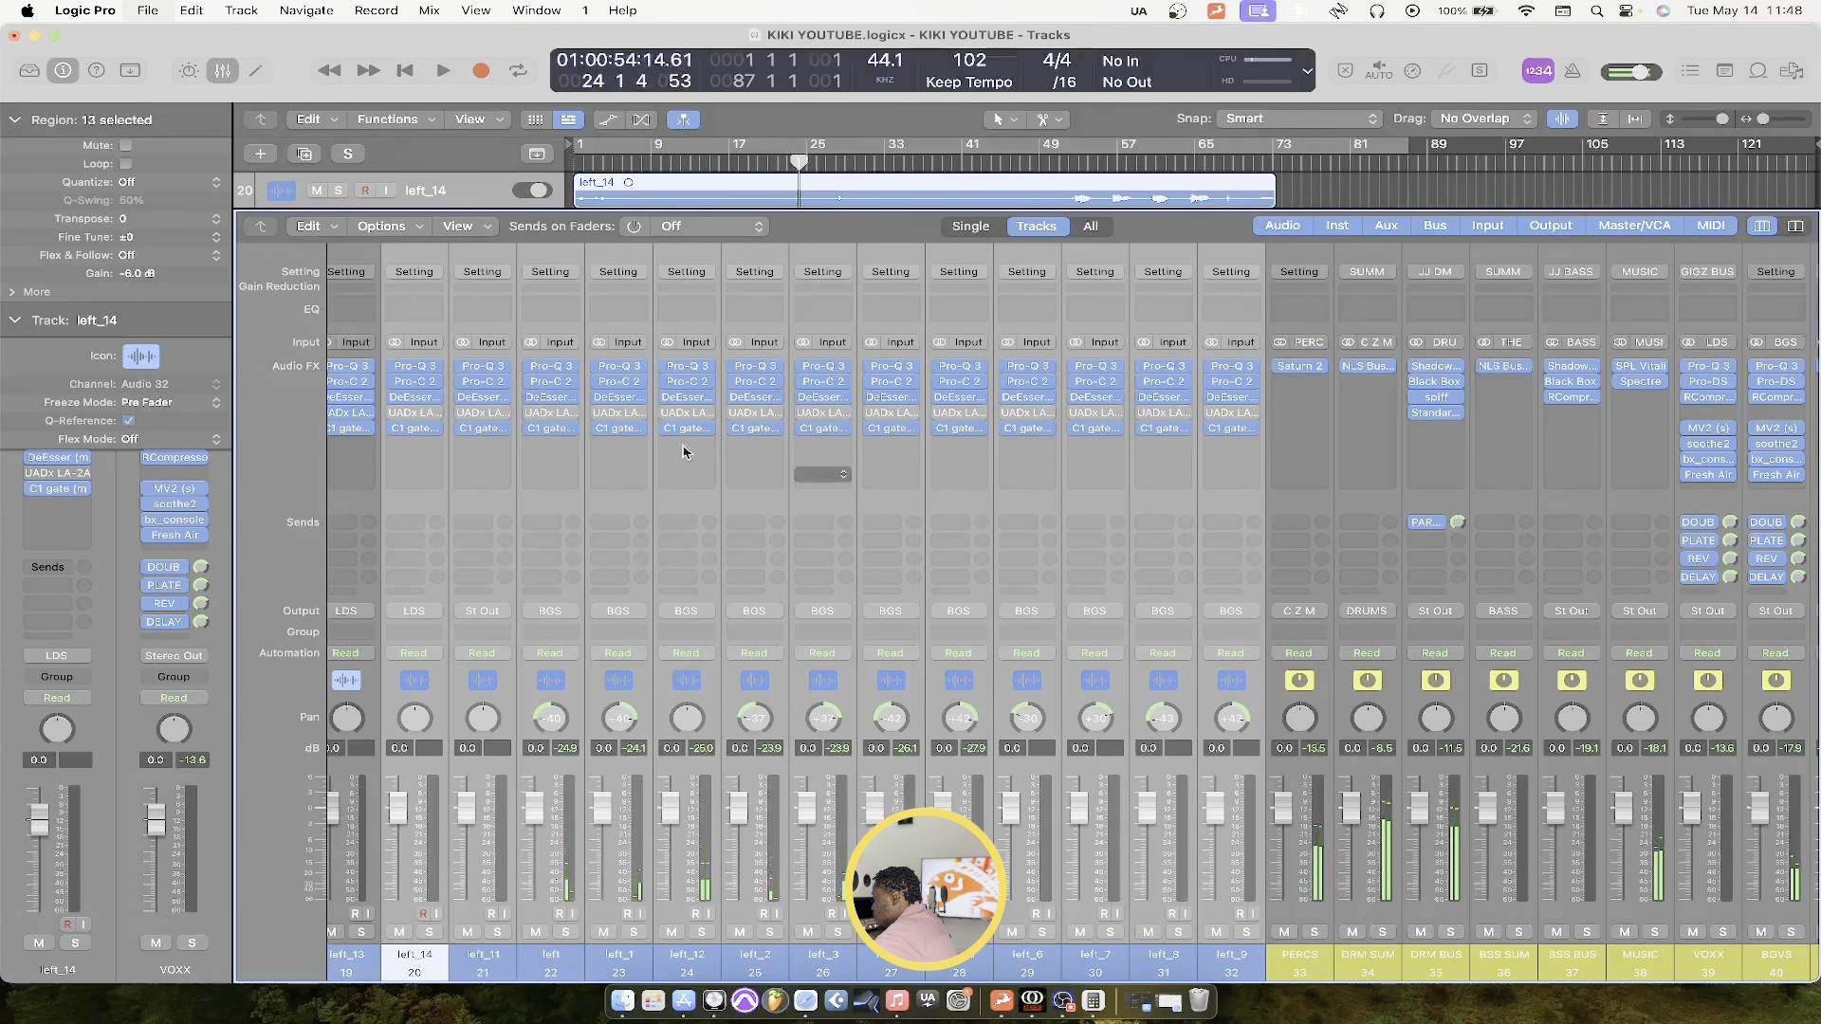
mouse_move(392, 418)
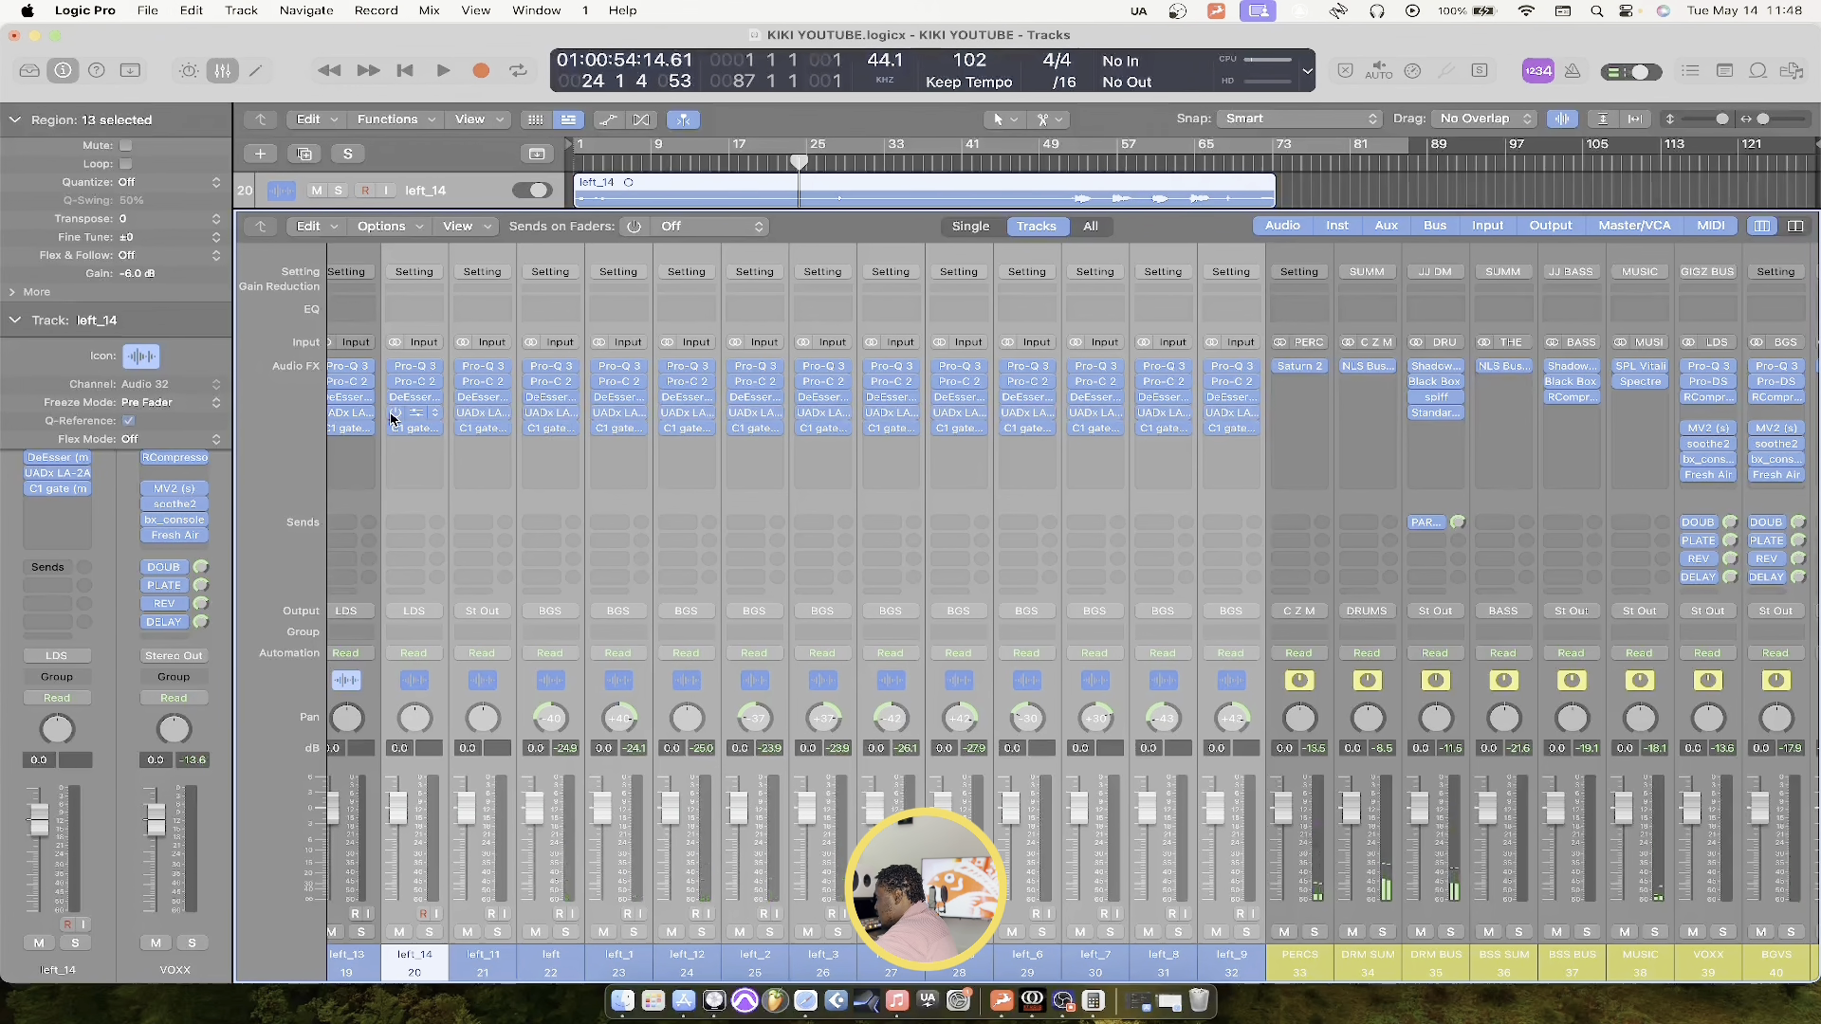
key(x)
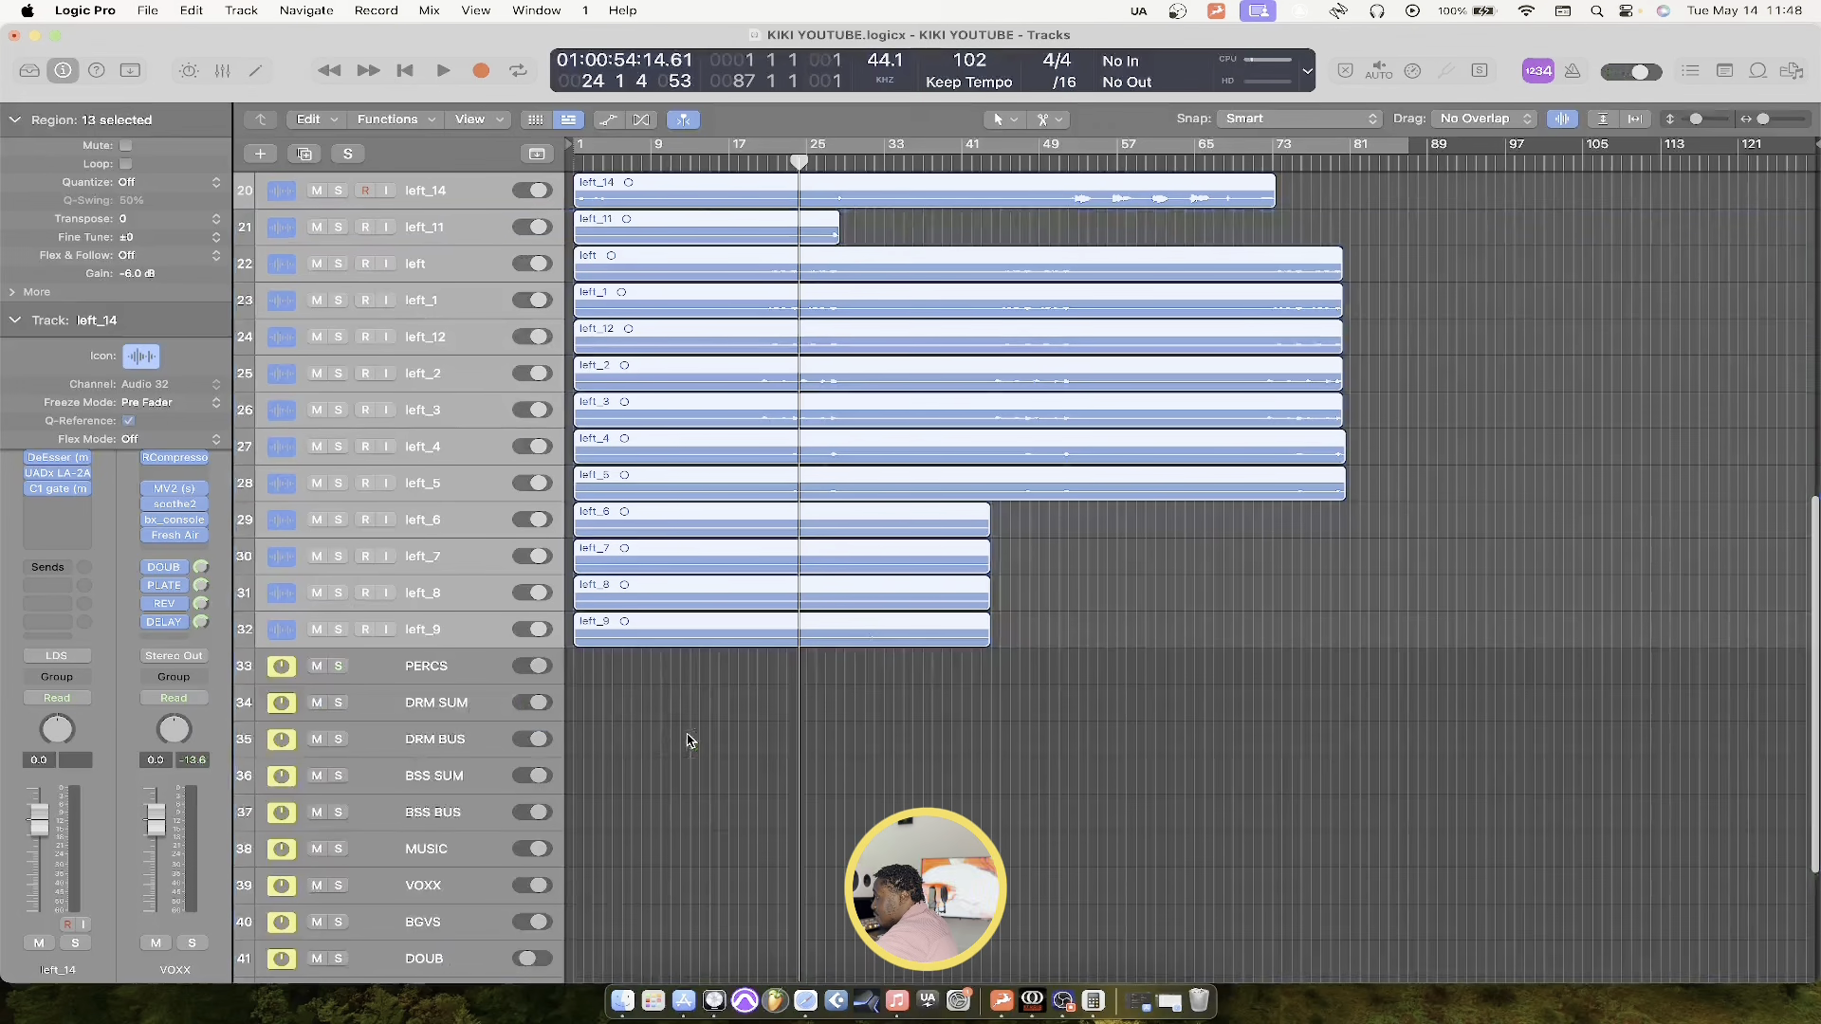
click(757, 164)
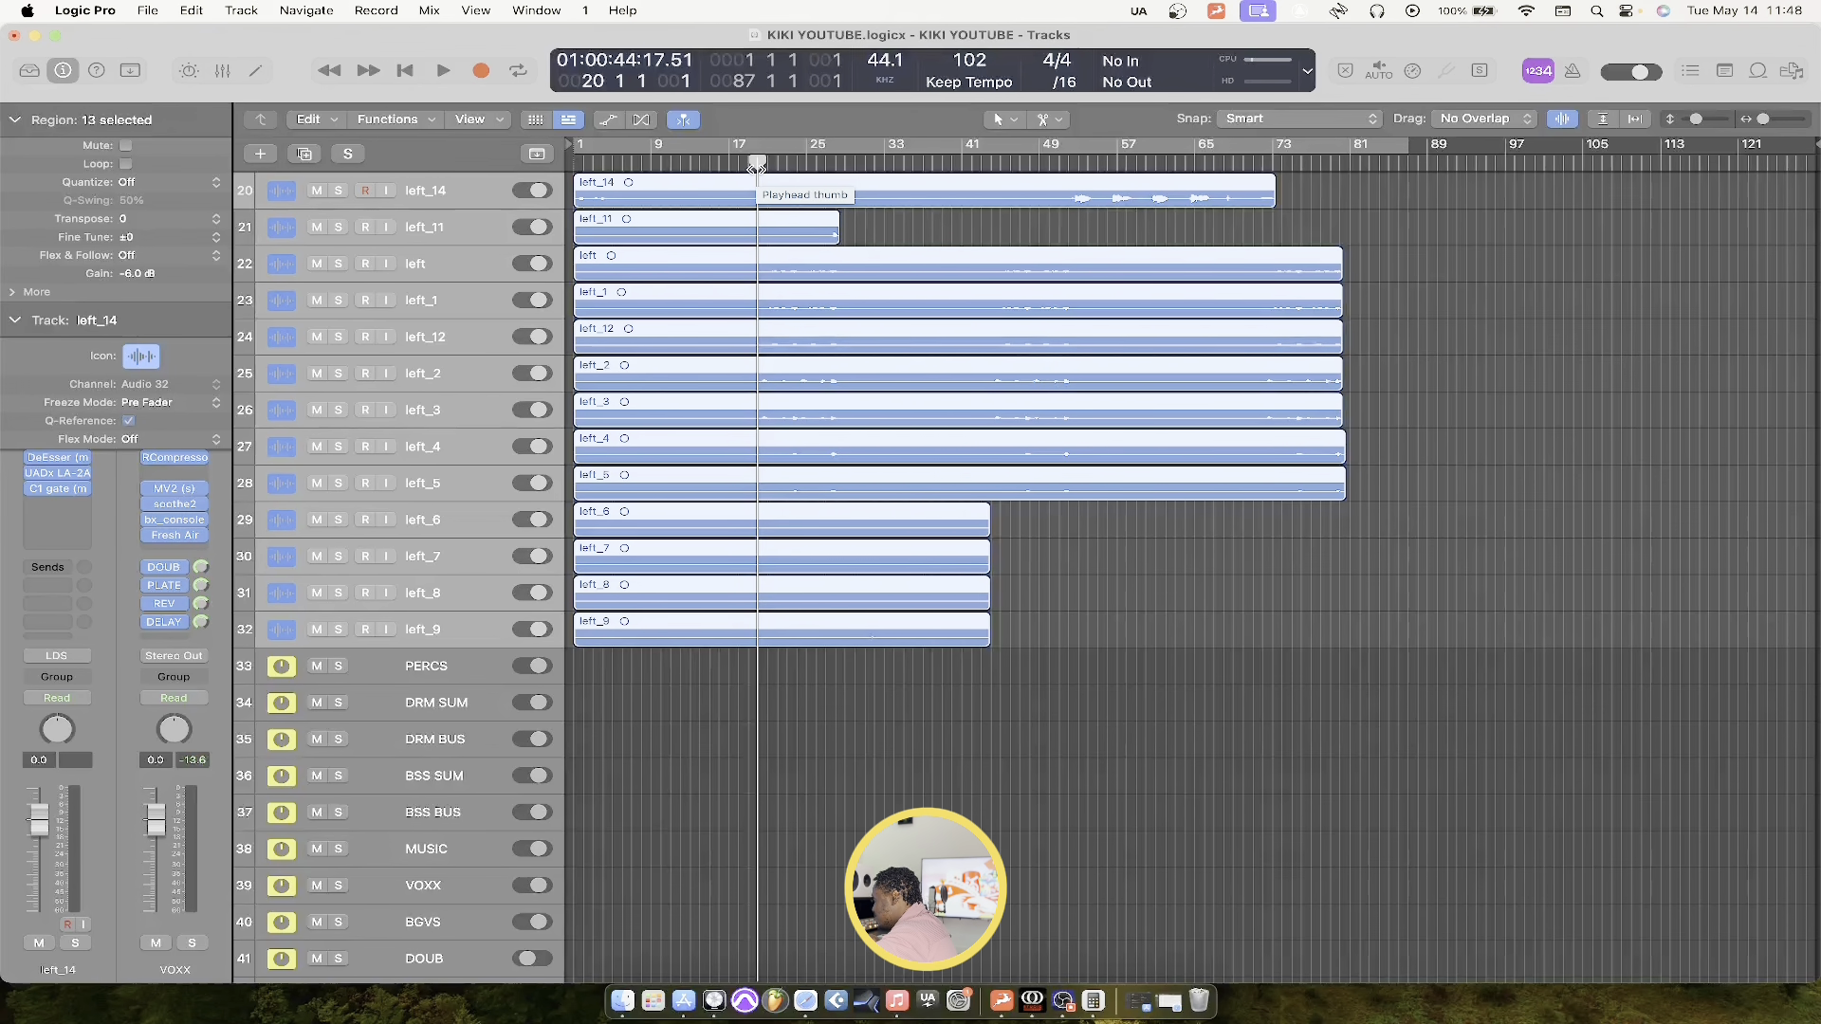
key(space)
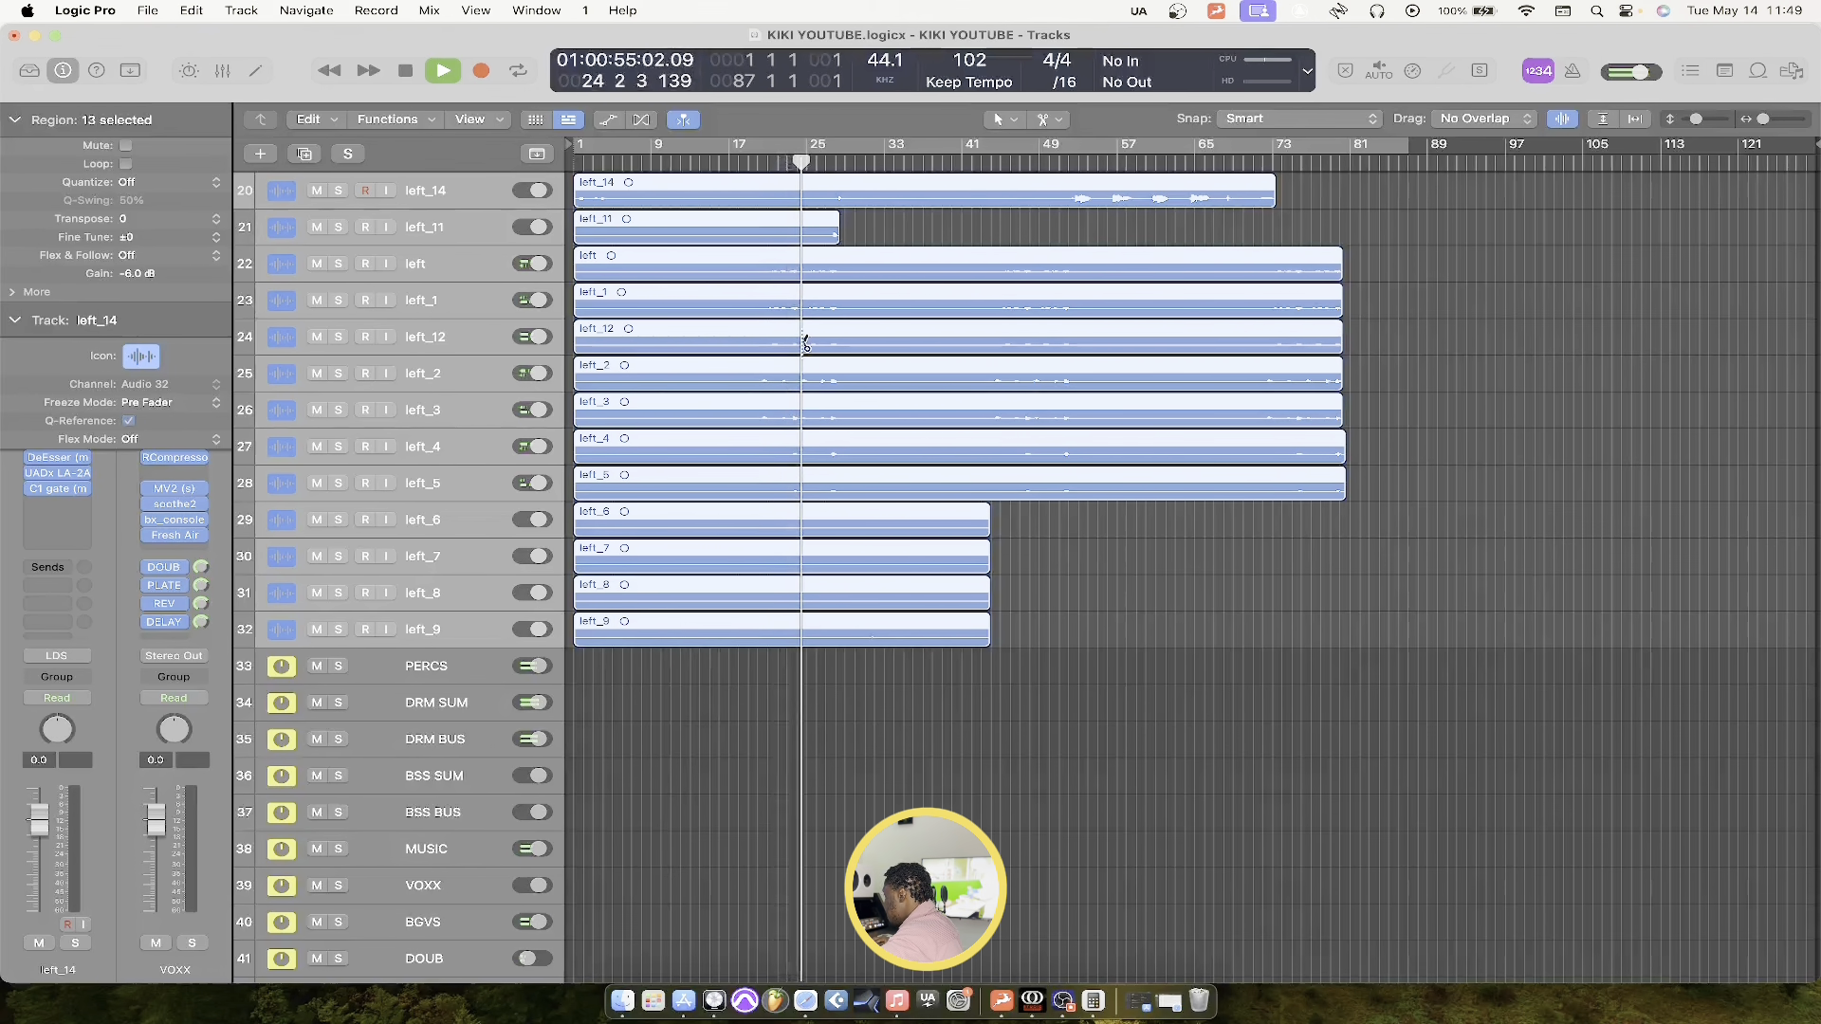
Increase the track height during playback and select the "left" background vocal track
key(super+Down)
key(super+Down)
key(super+Down)
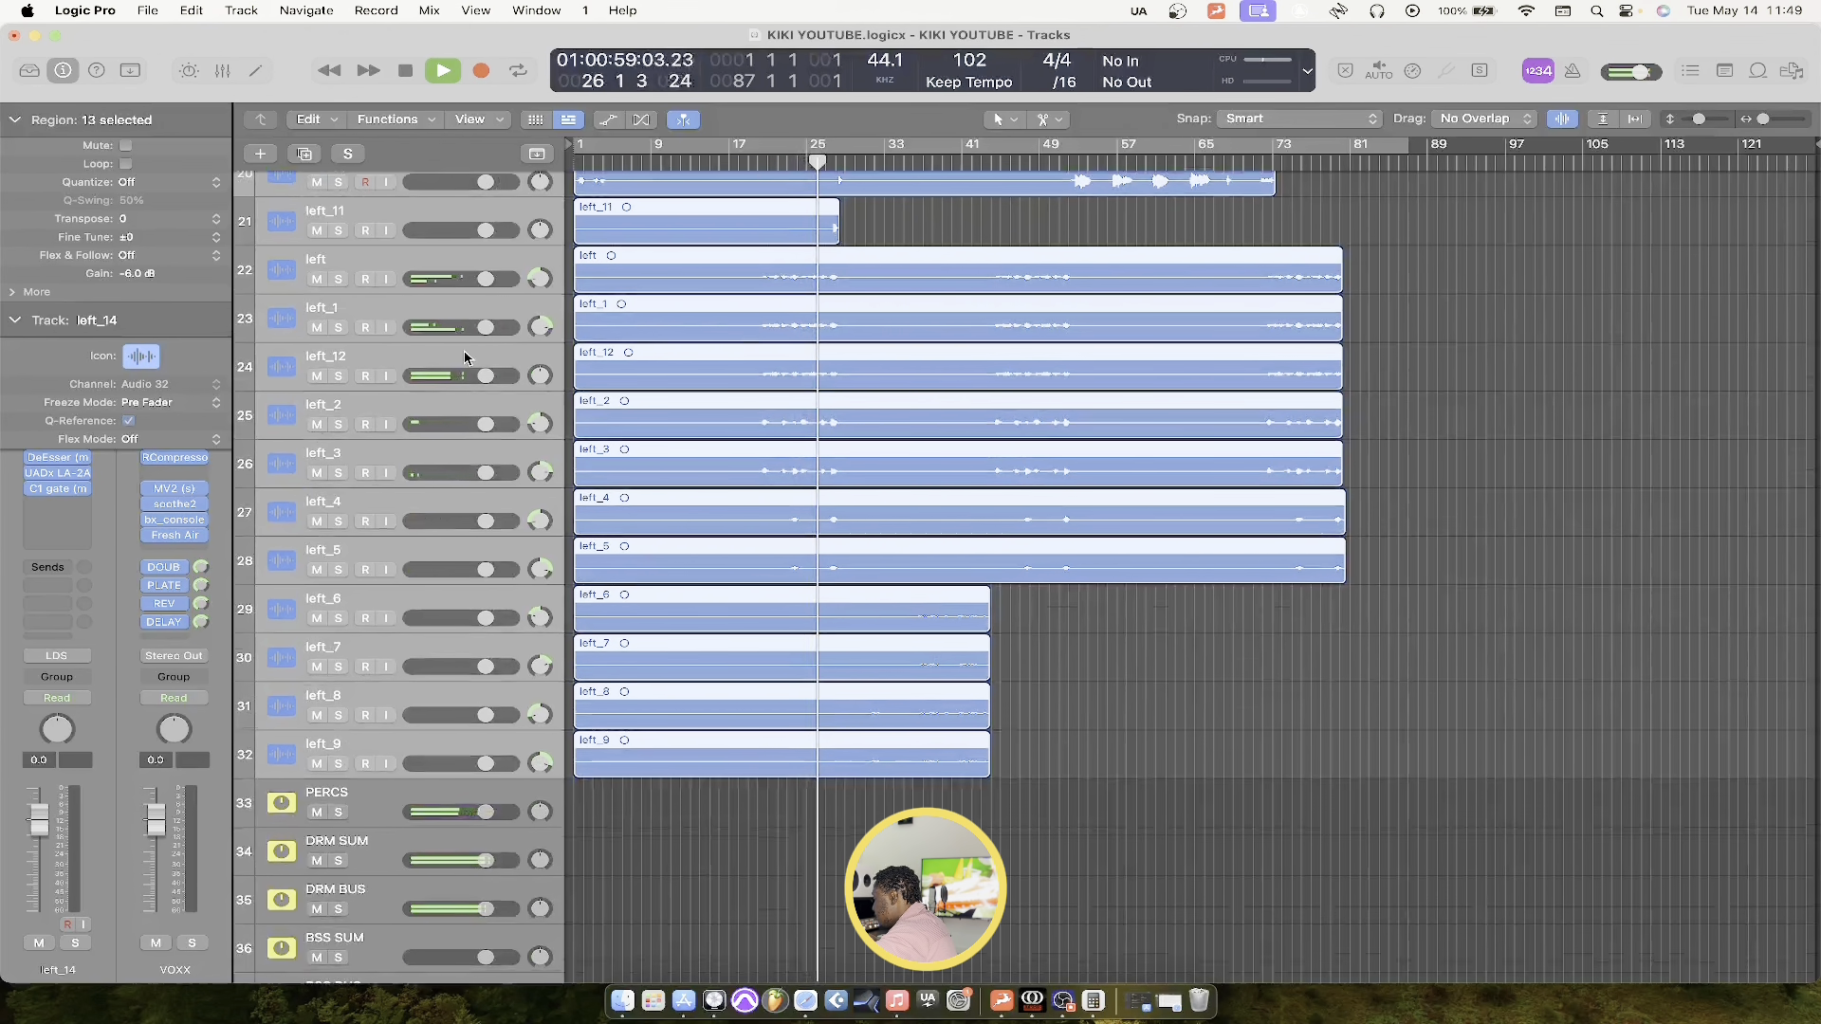
click(419, 261)
key(space)
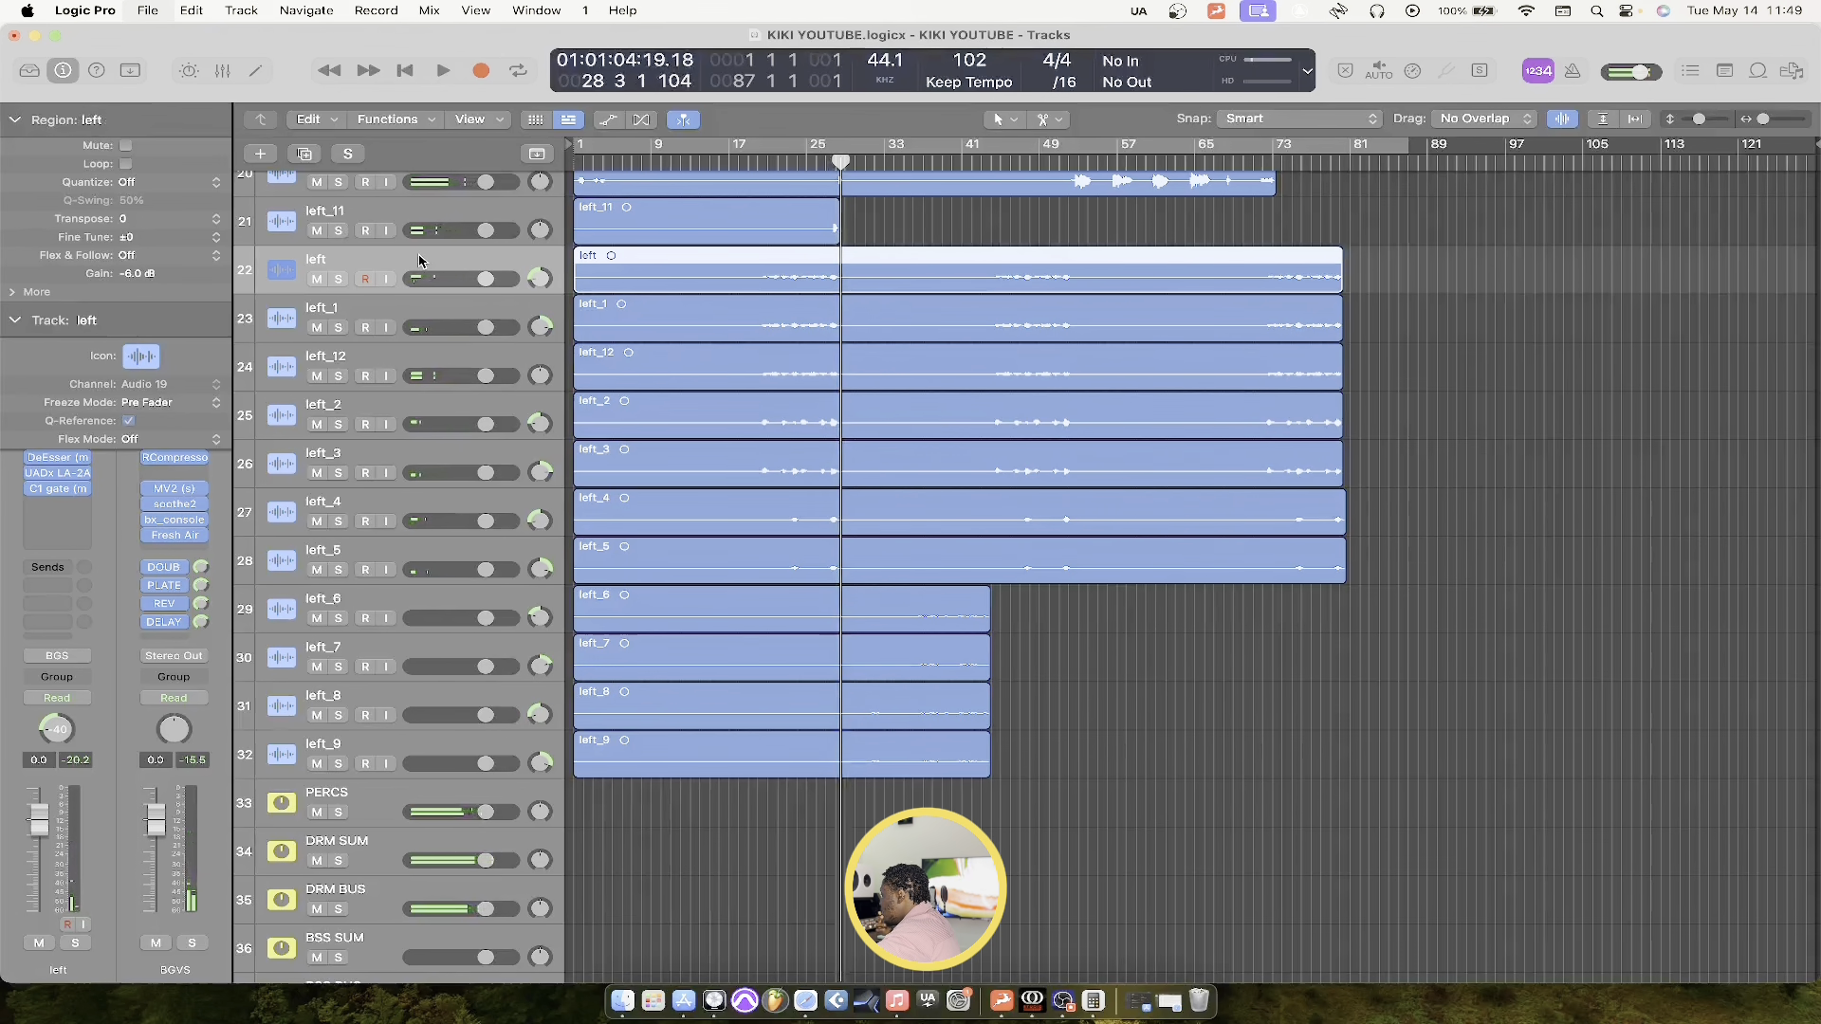
Show the mixer and copy the REV bus's ValhallaVintageVerb to a free insert slot on the "left" track
key(x)
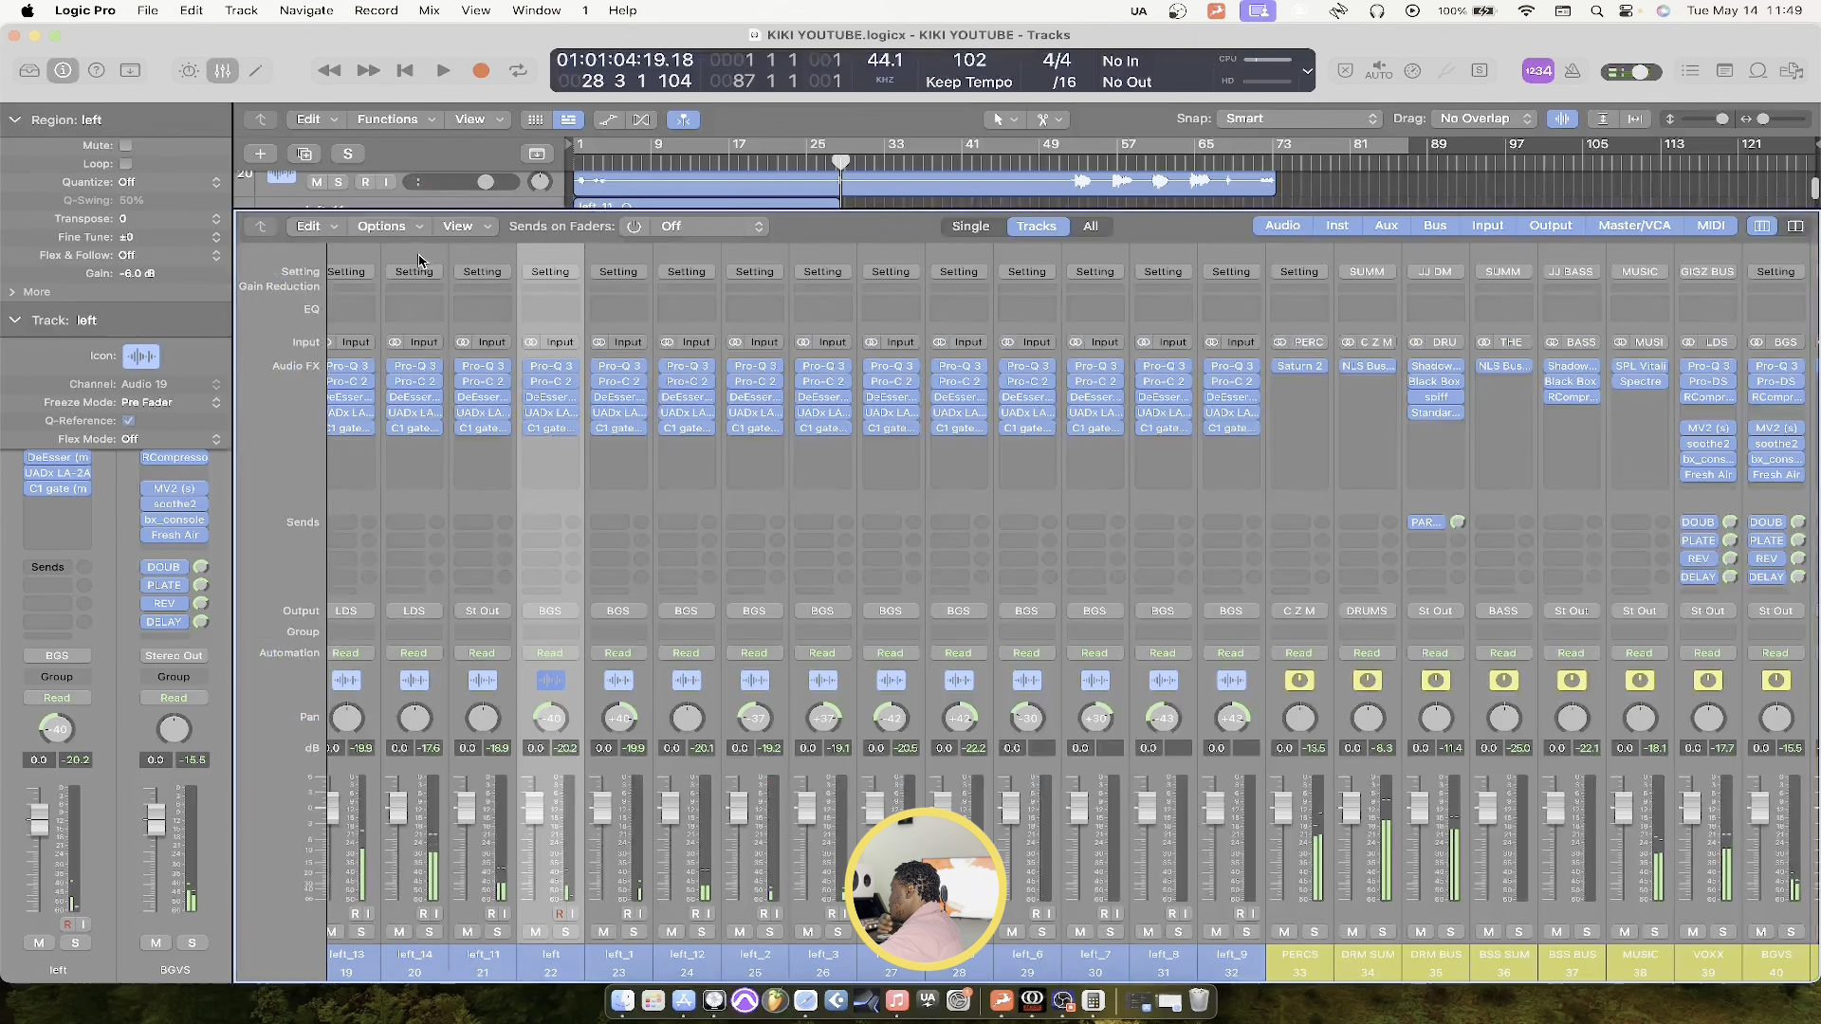
scroll(1084, 540, right, 5)
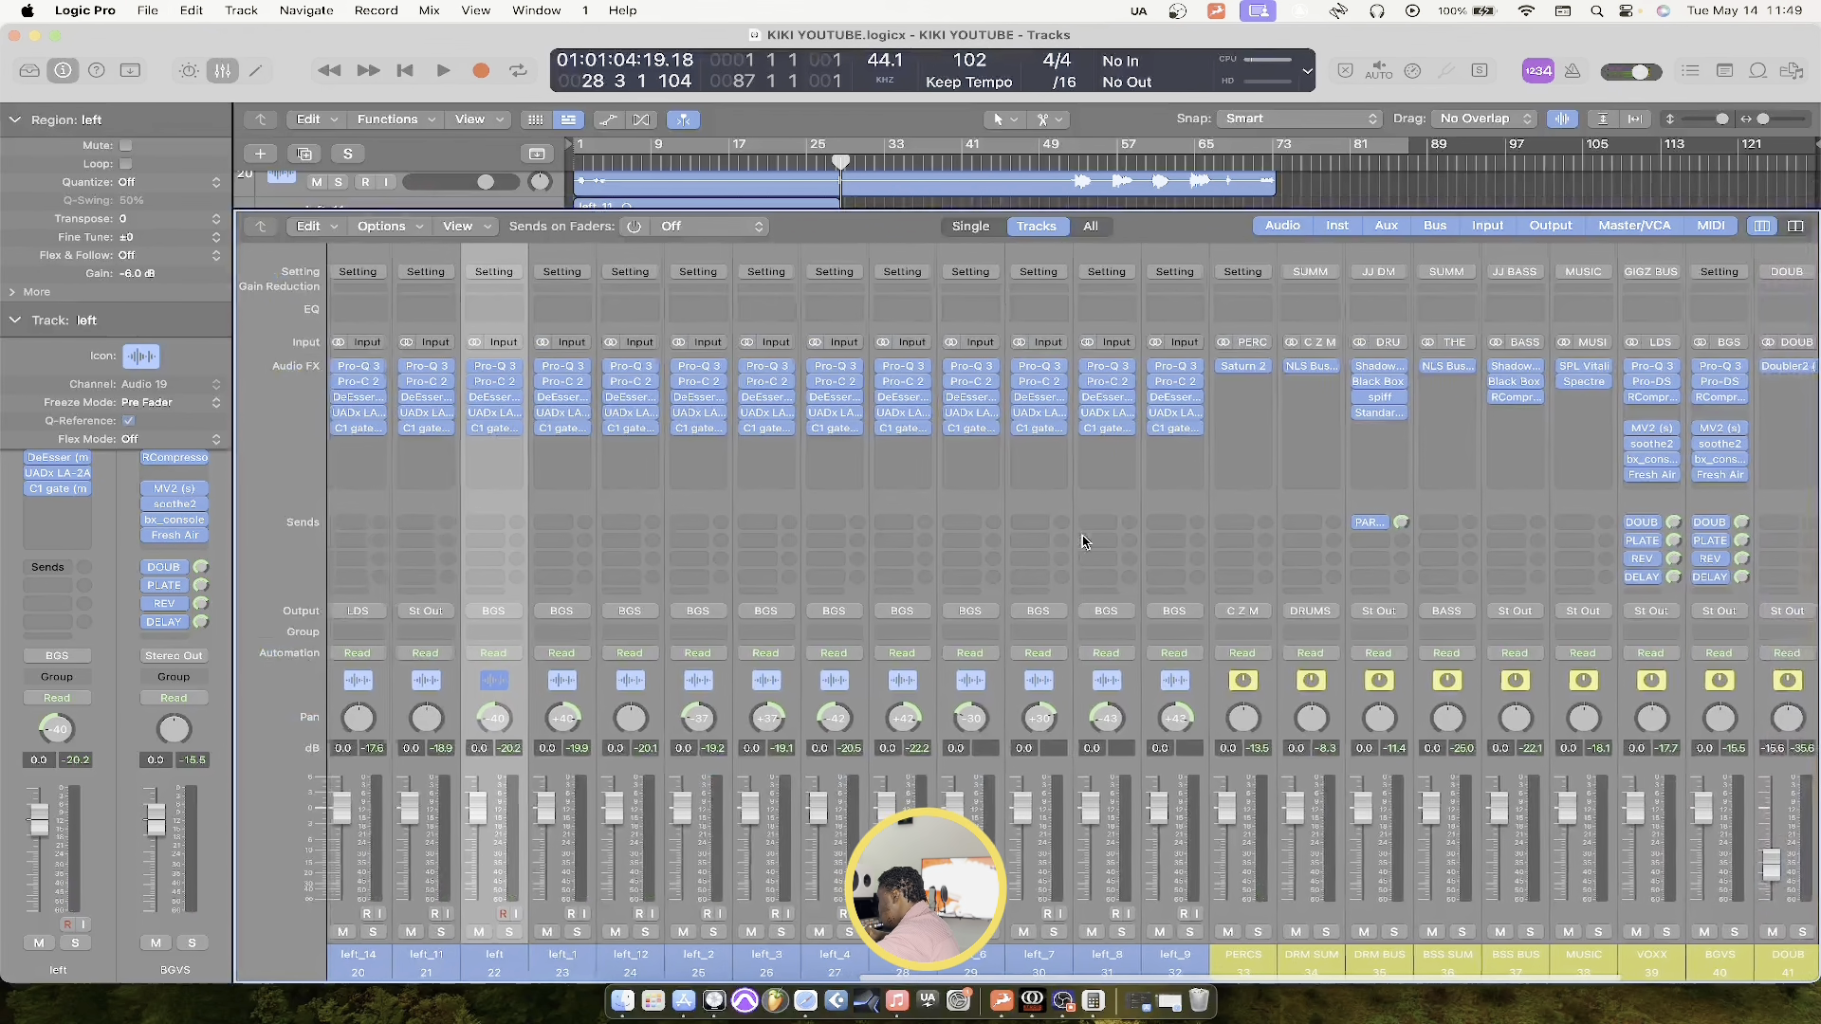
scroll(1084, 541, right, 1)
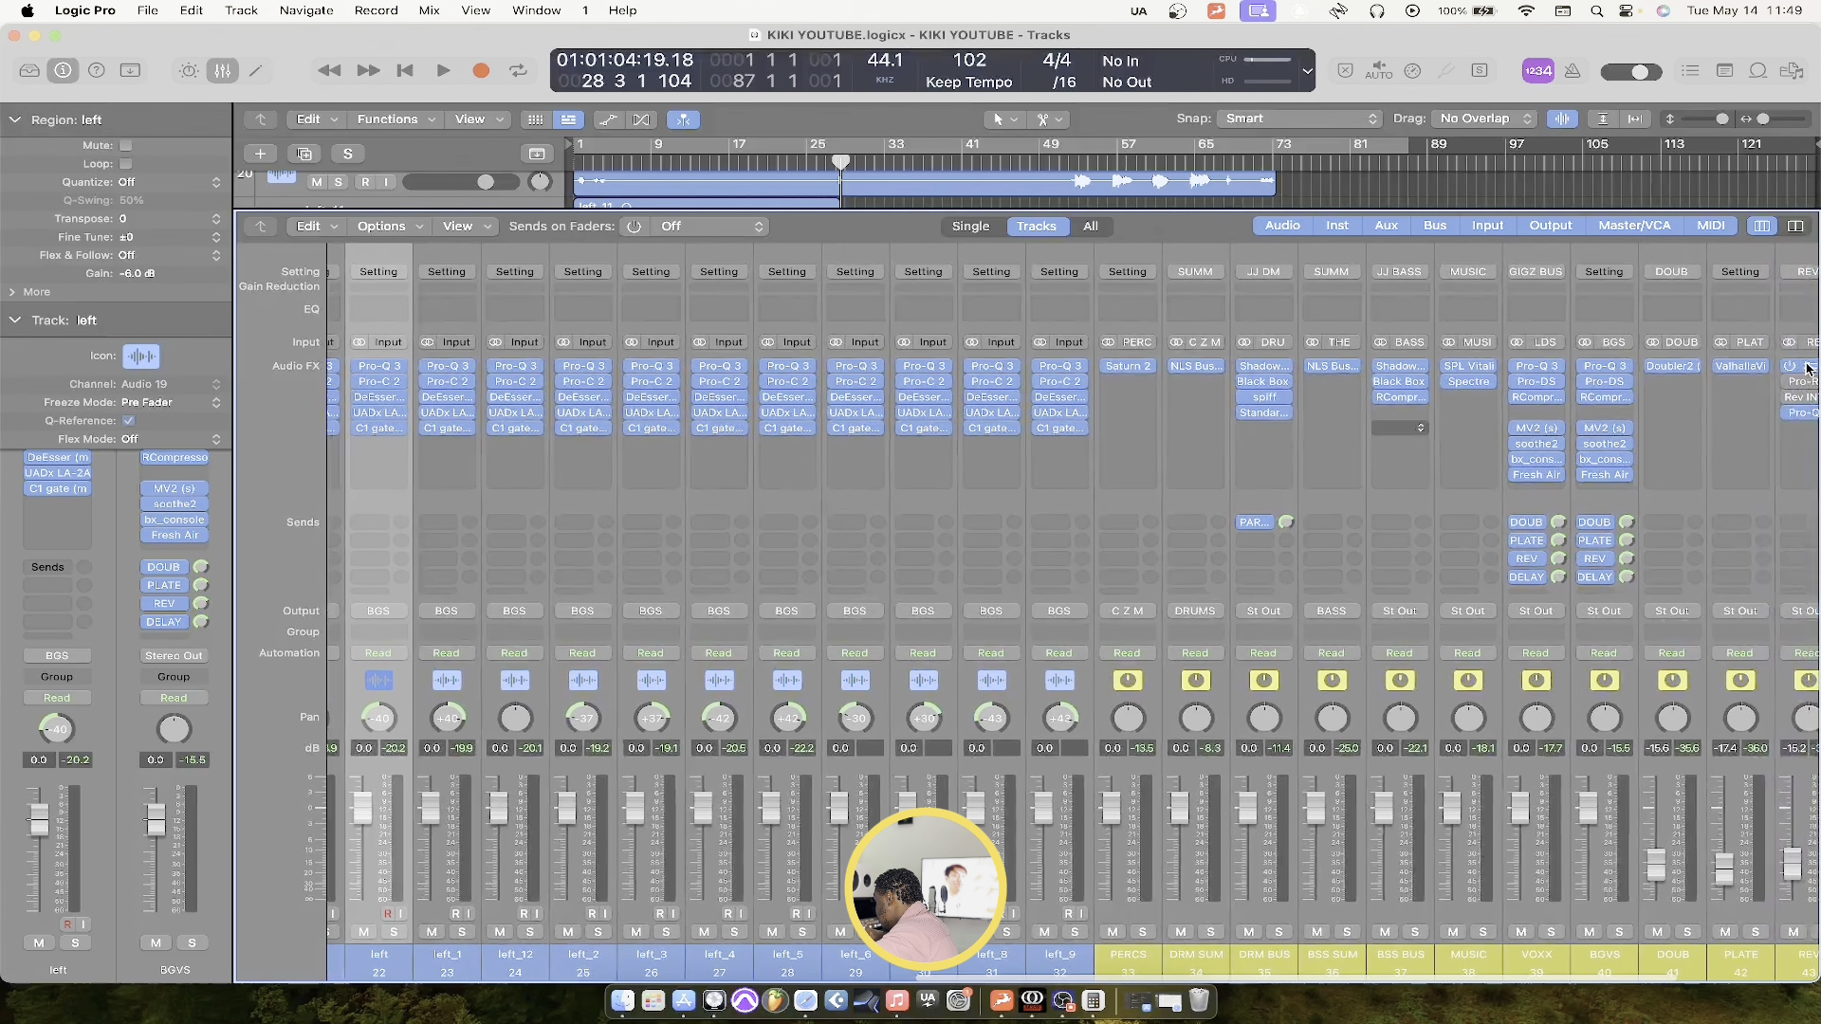
drag(1807, 368, 385, 461)
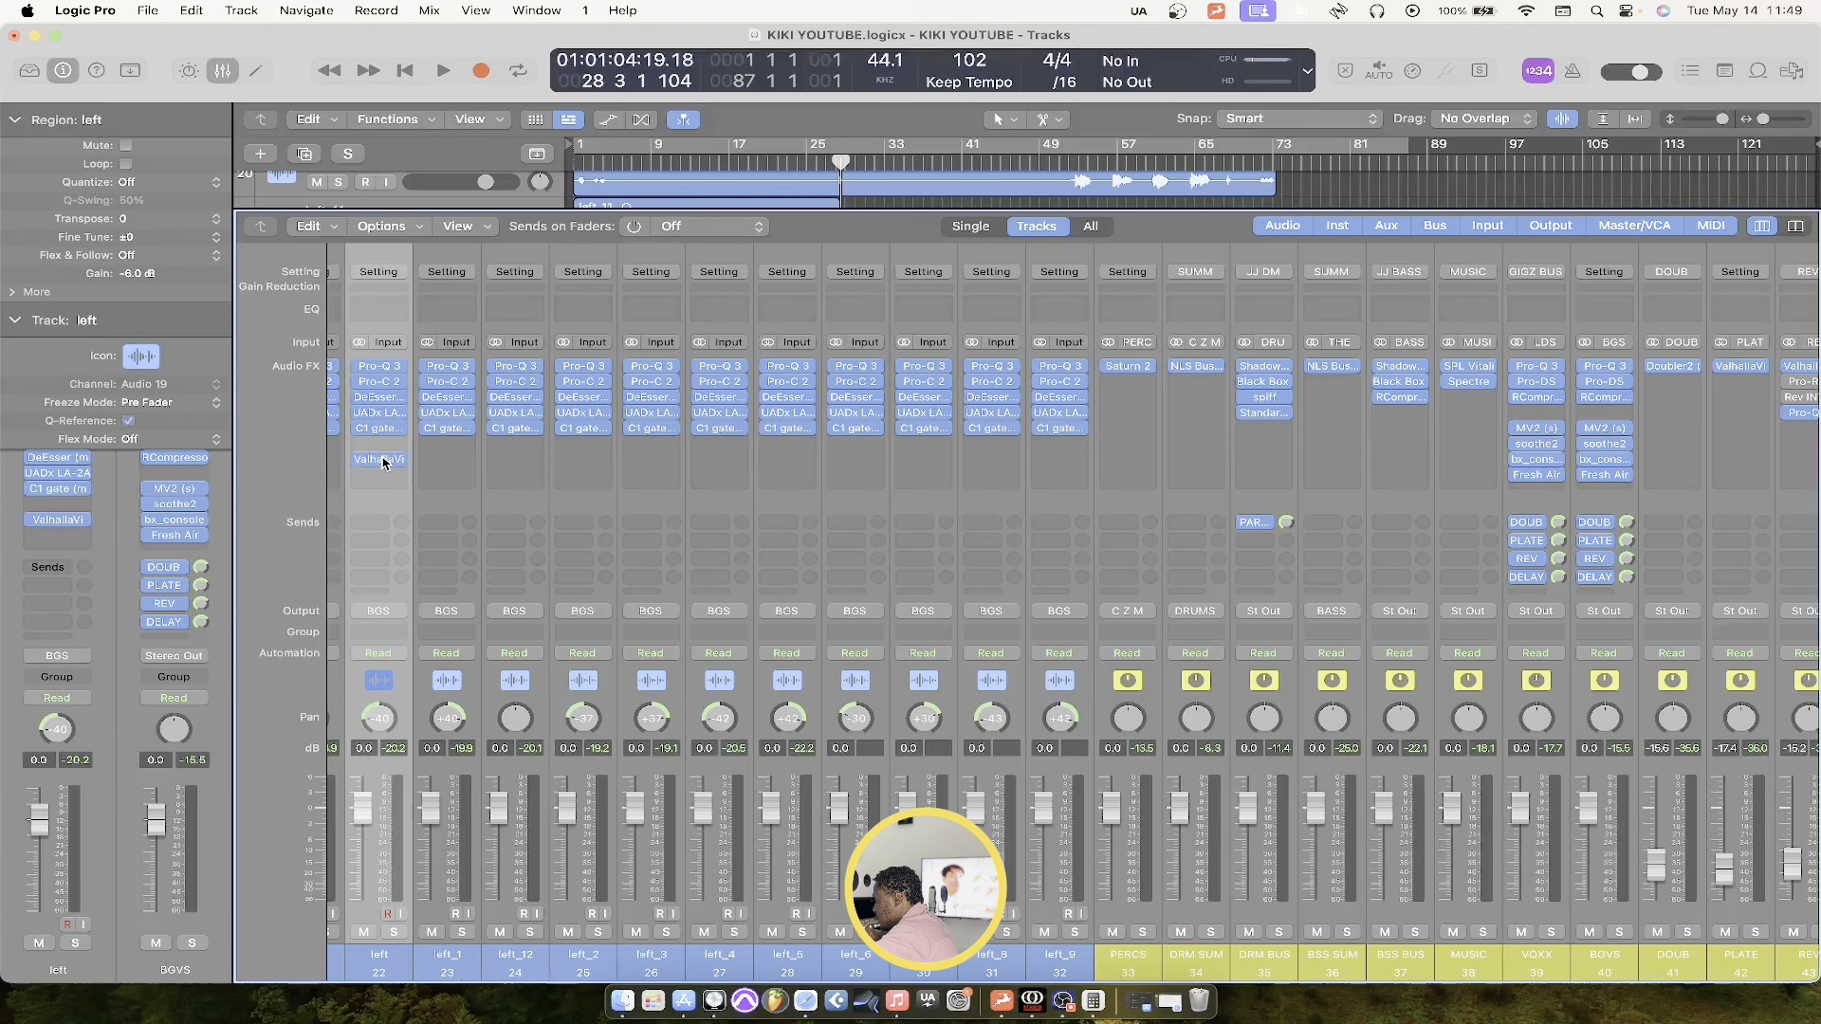
Set the "left" track's ValhallaVintageVerb to the 1970s color mode with 14.7 % mix and a 260 Hz EQ low cut
click(385, 462)
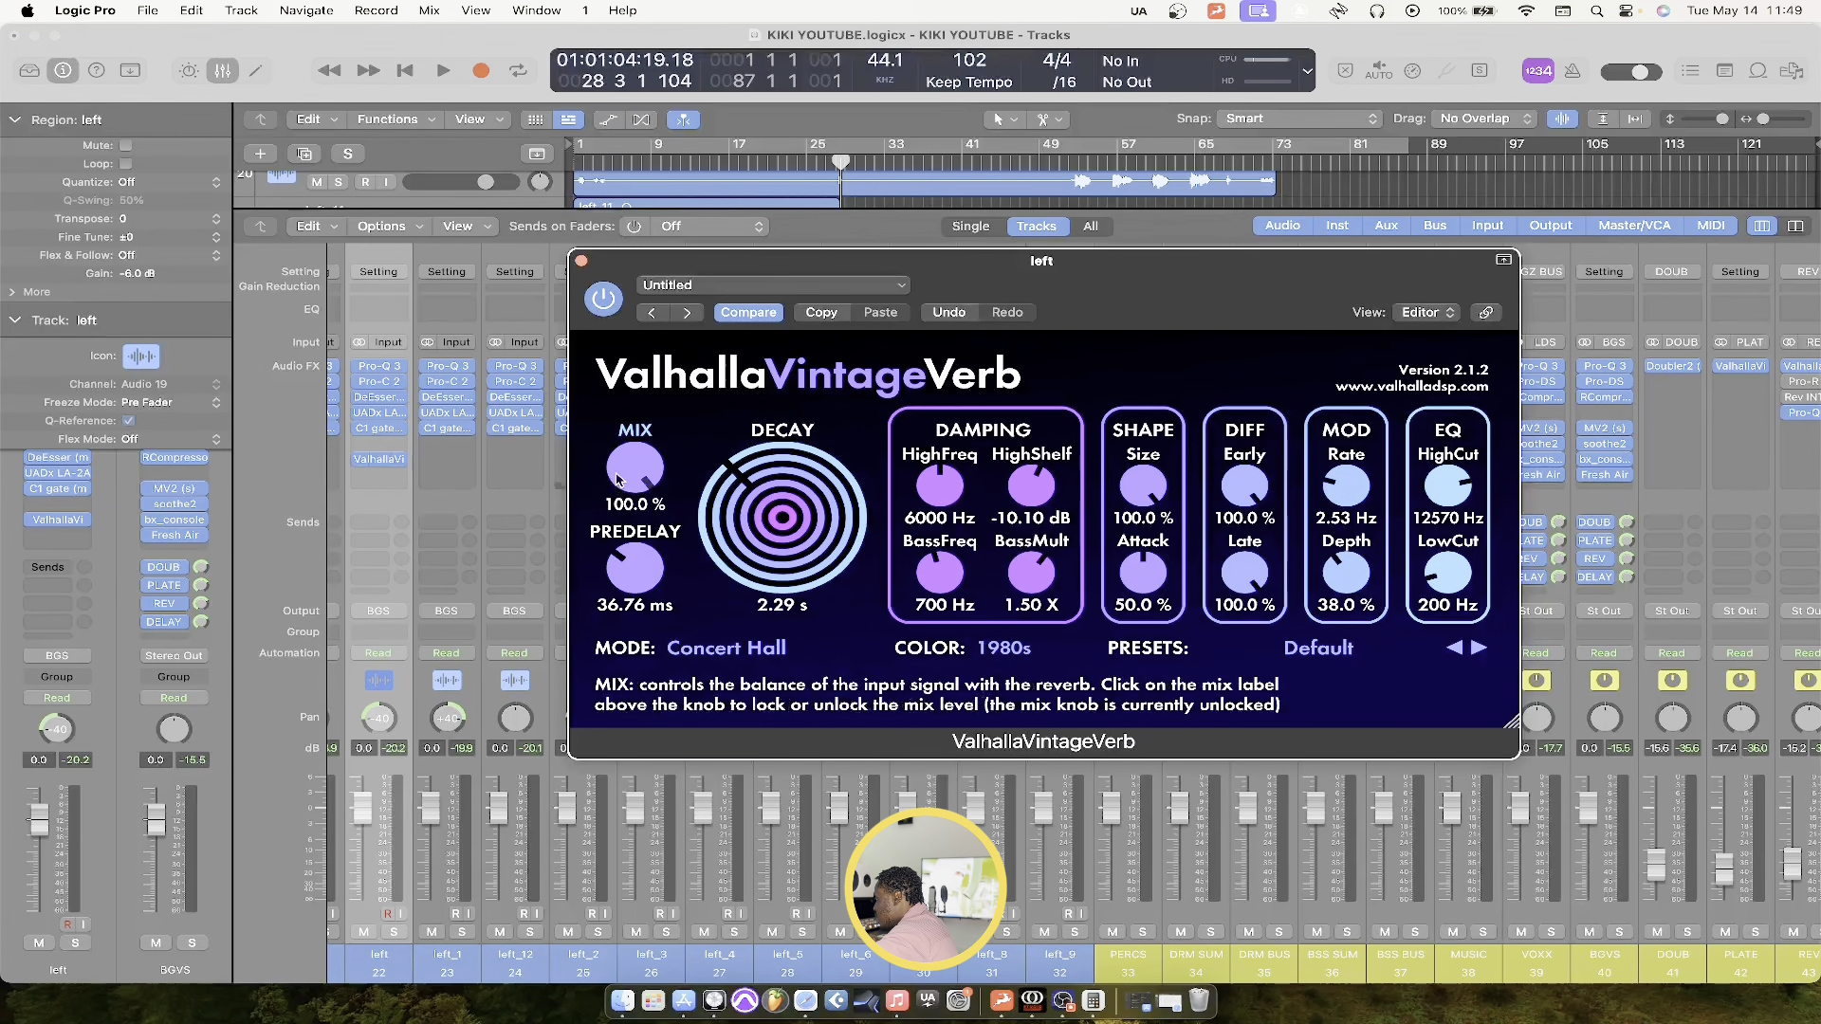
drag(618, 491, 626, 621)
click(685, 647)
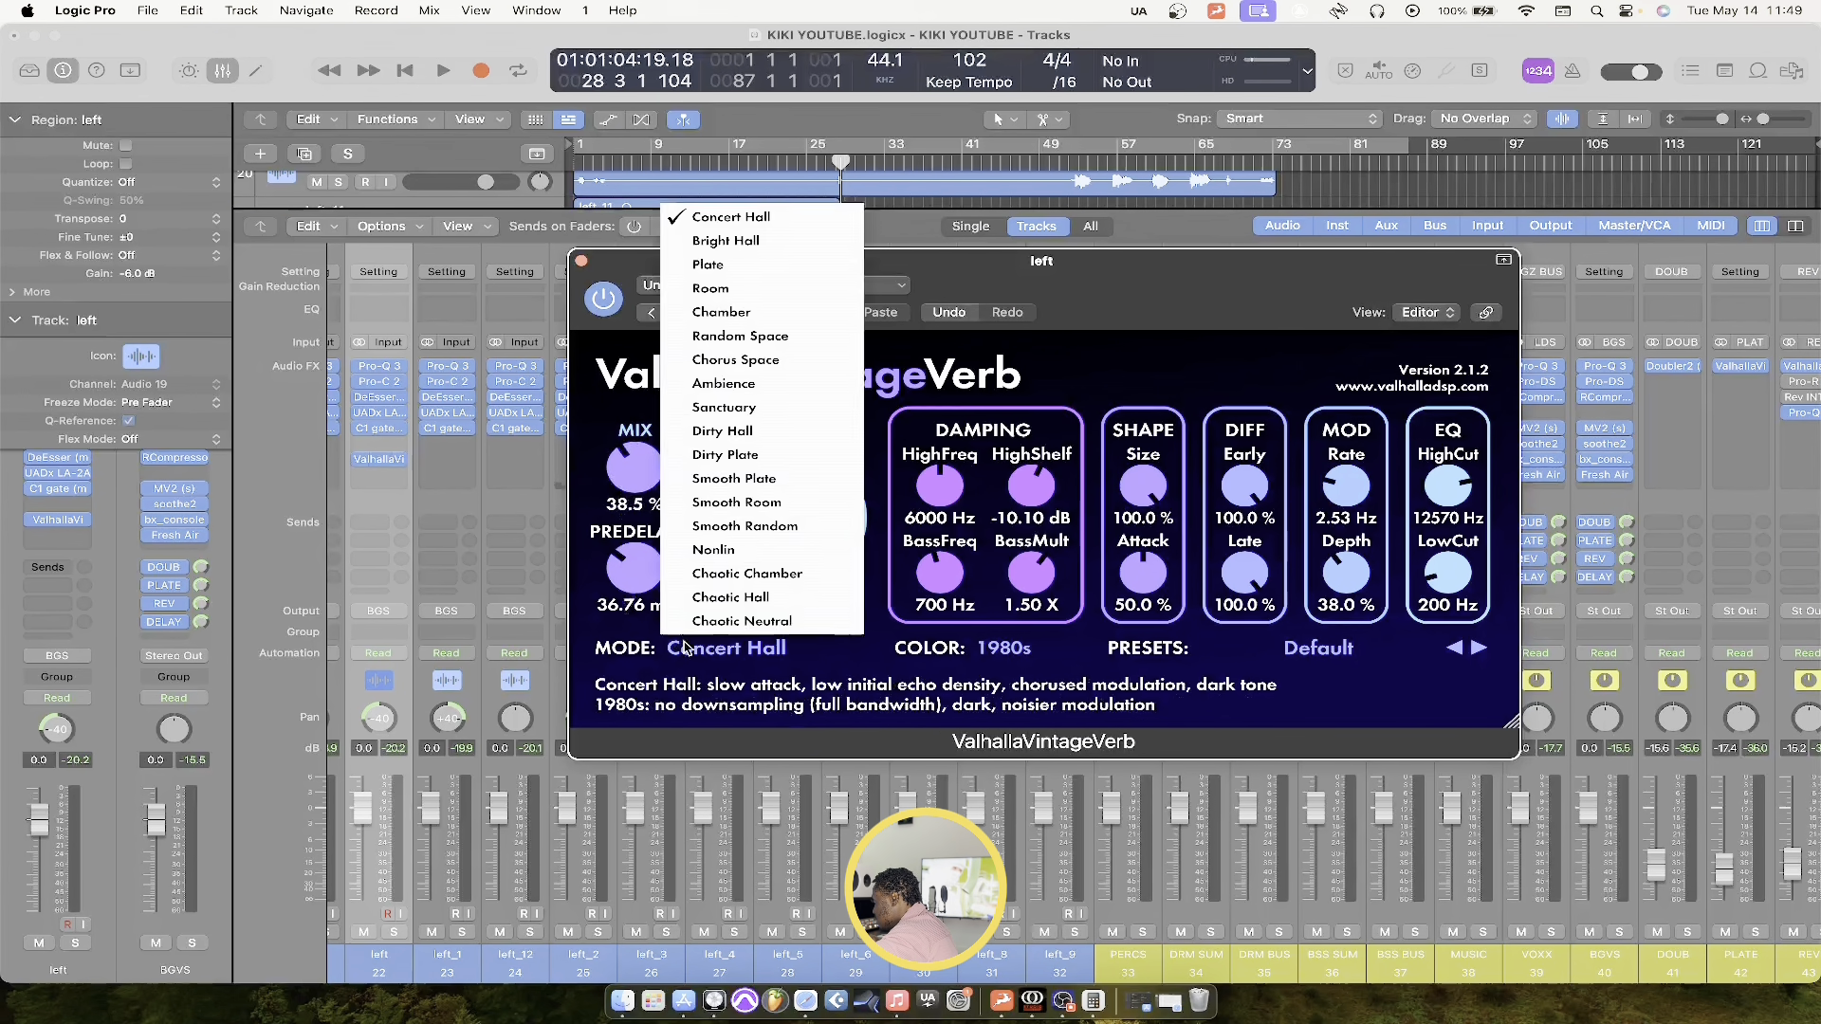
click(928, 661)
click(998, 649)
click(1002, 676)
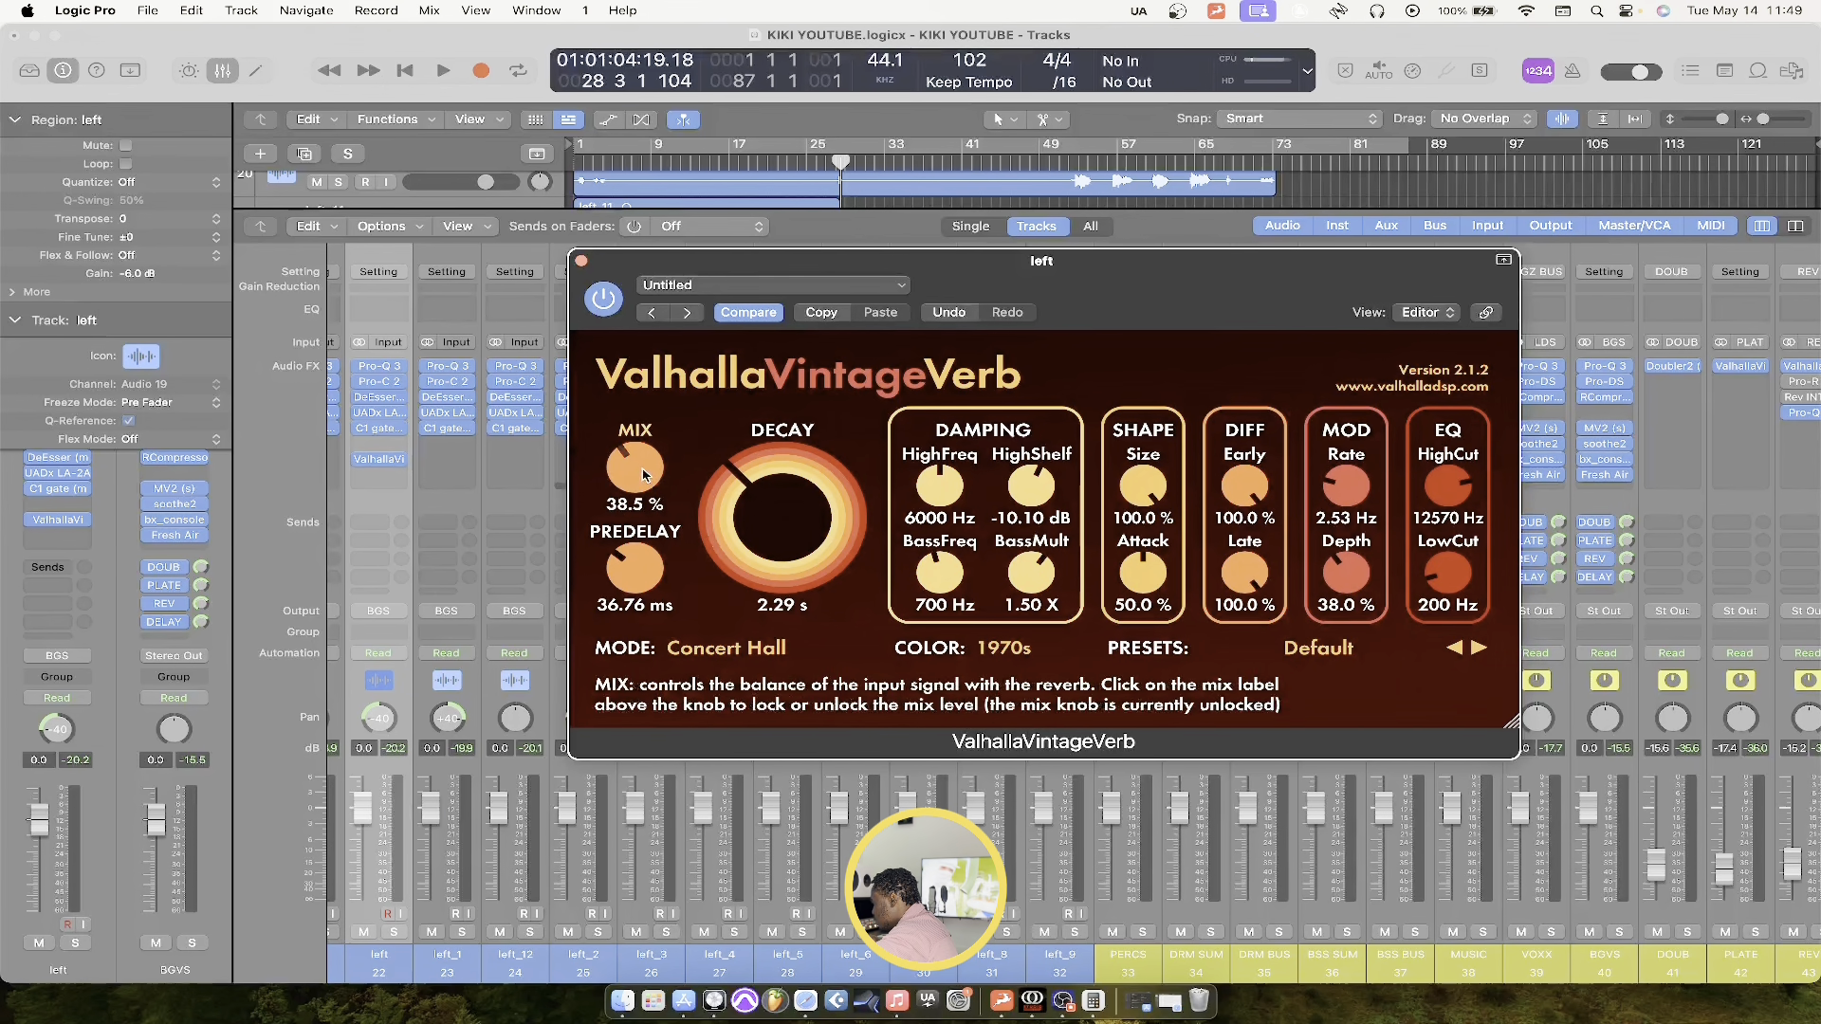
drag(643, 474, 642, 536)
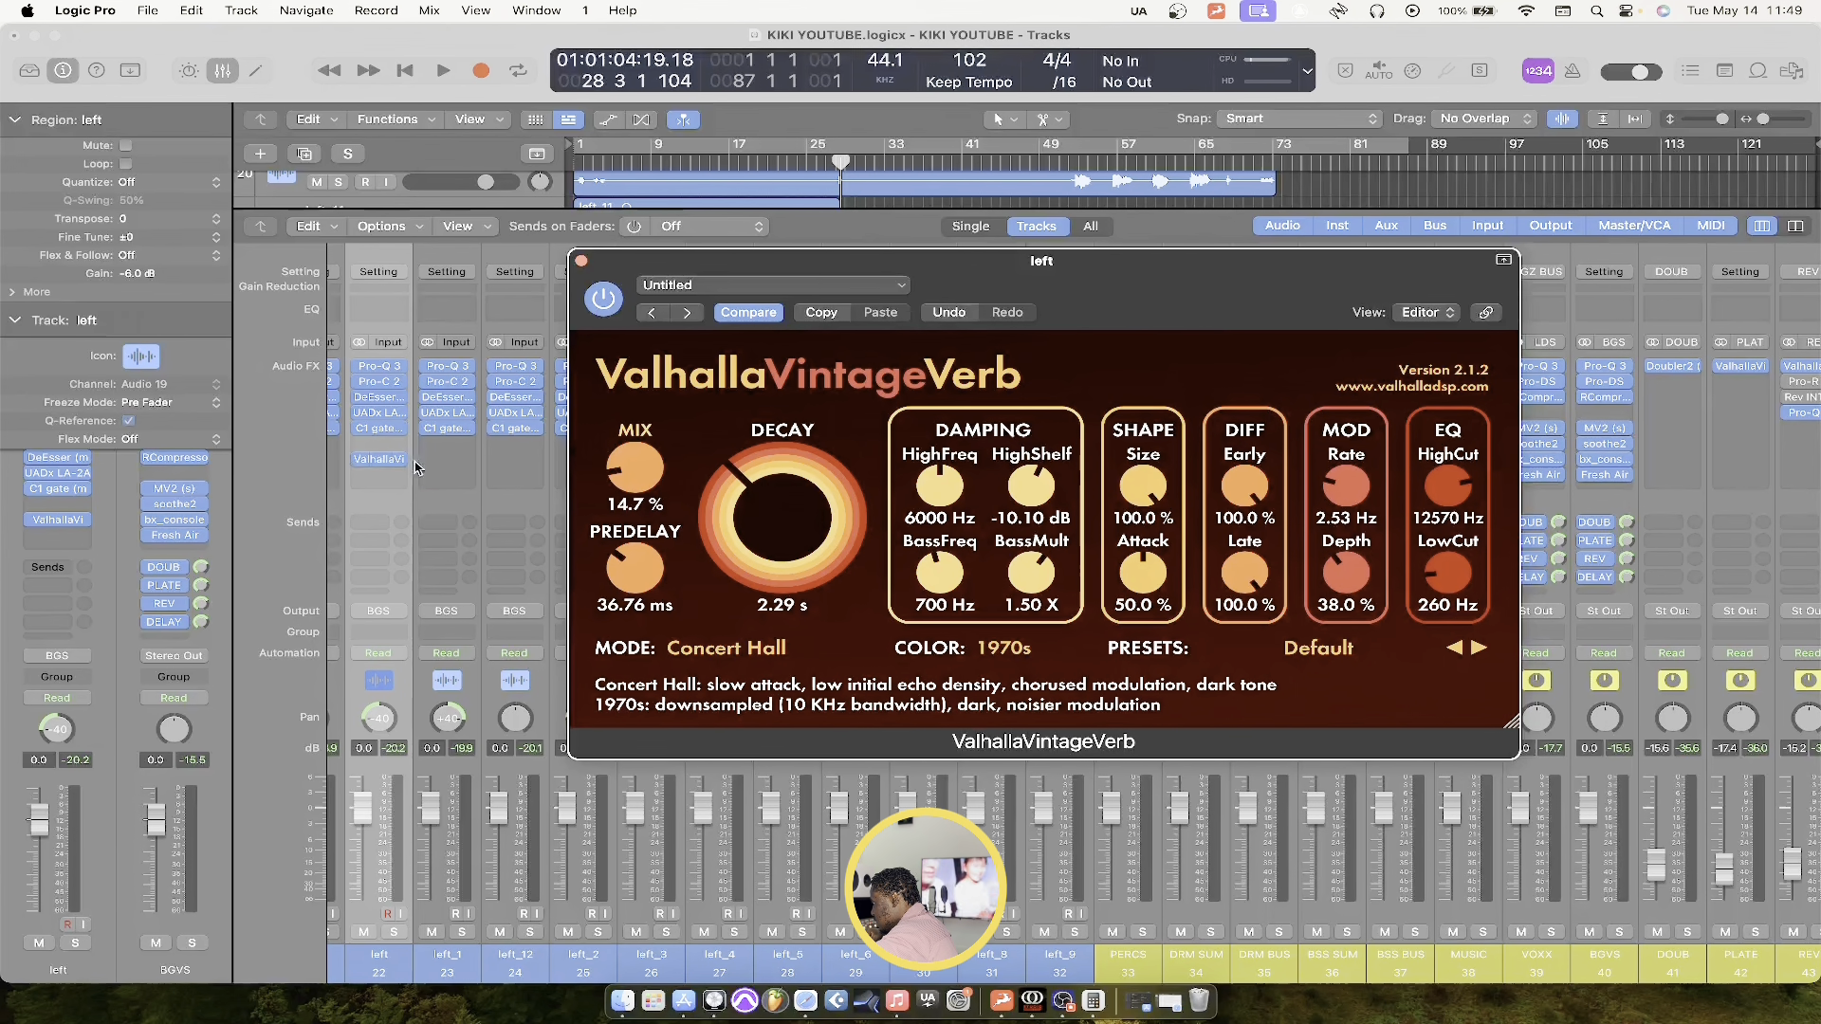
Copy the "left" track's ValhallaVintageVerb to the same insert slot on left_1 and close the plug-in window
drag(453, 466, 450, 463)
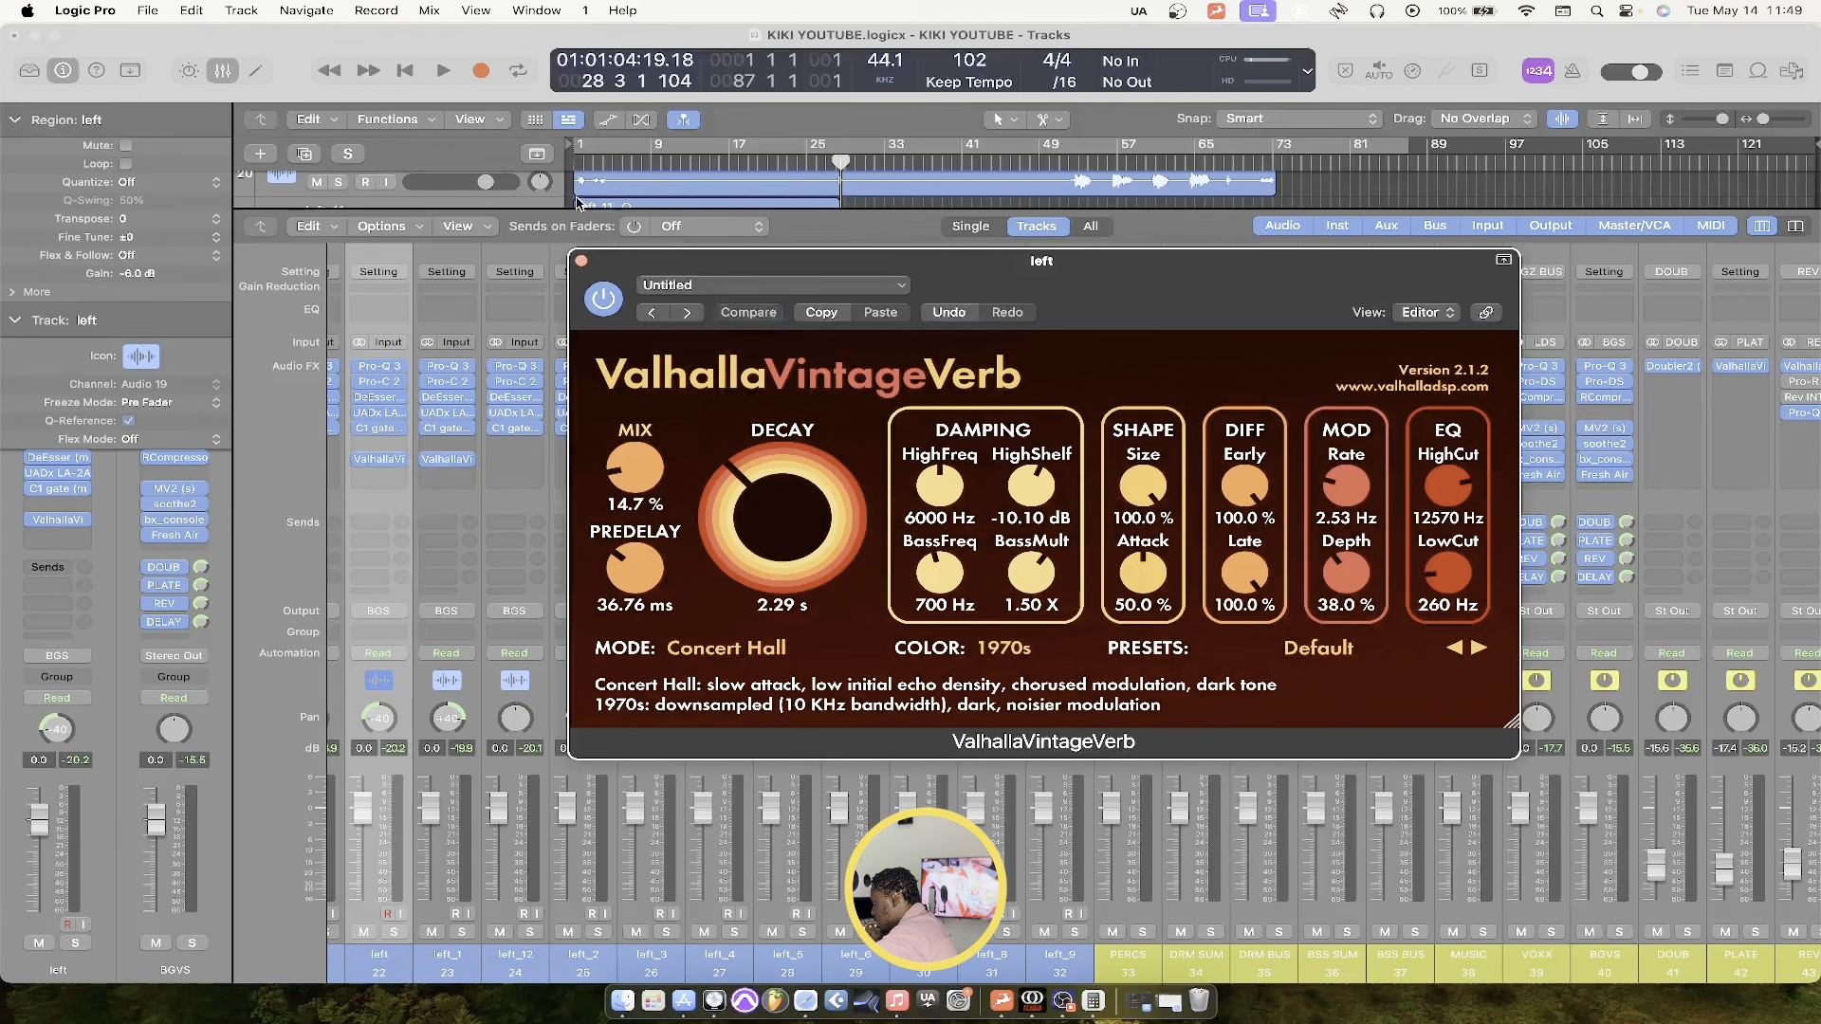
click(583, 261)
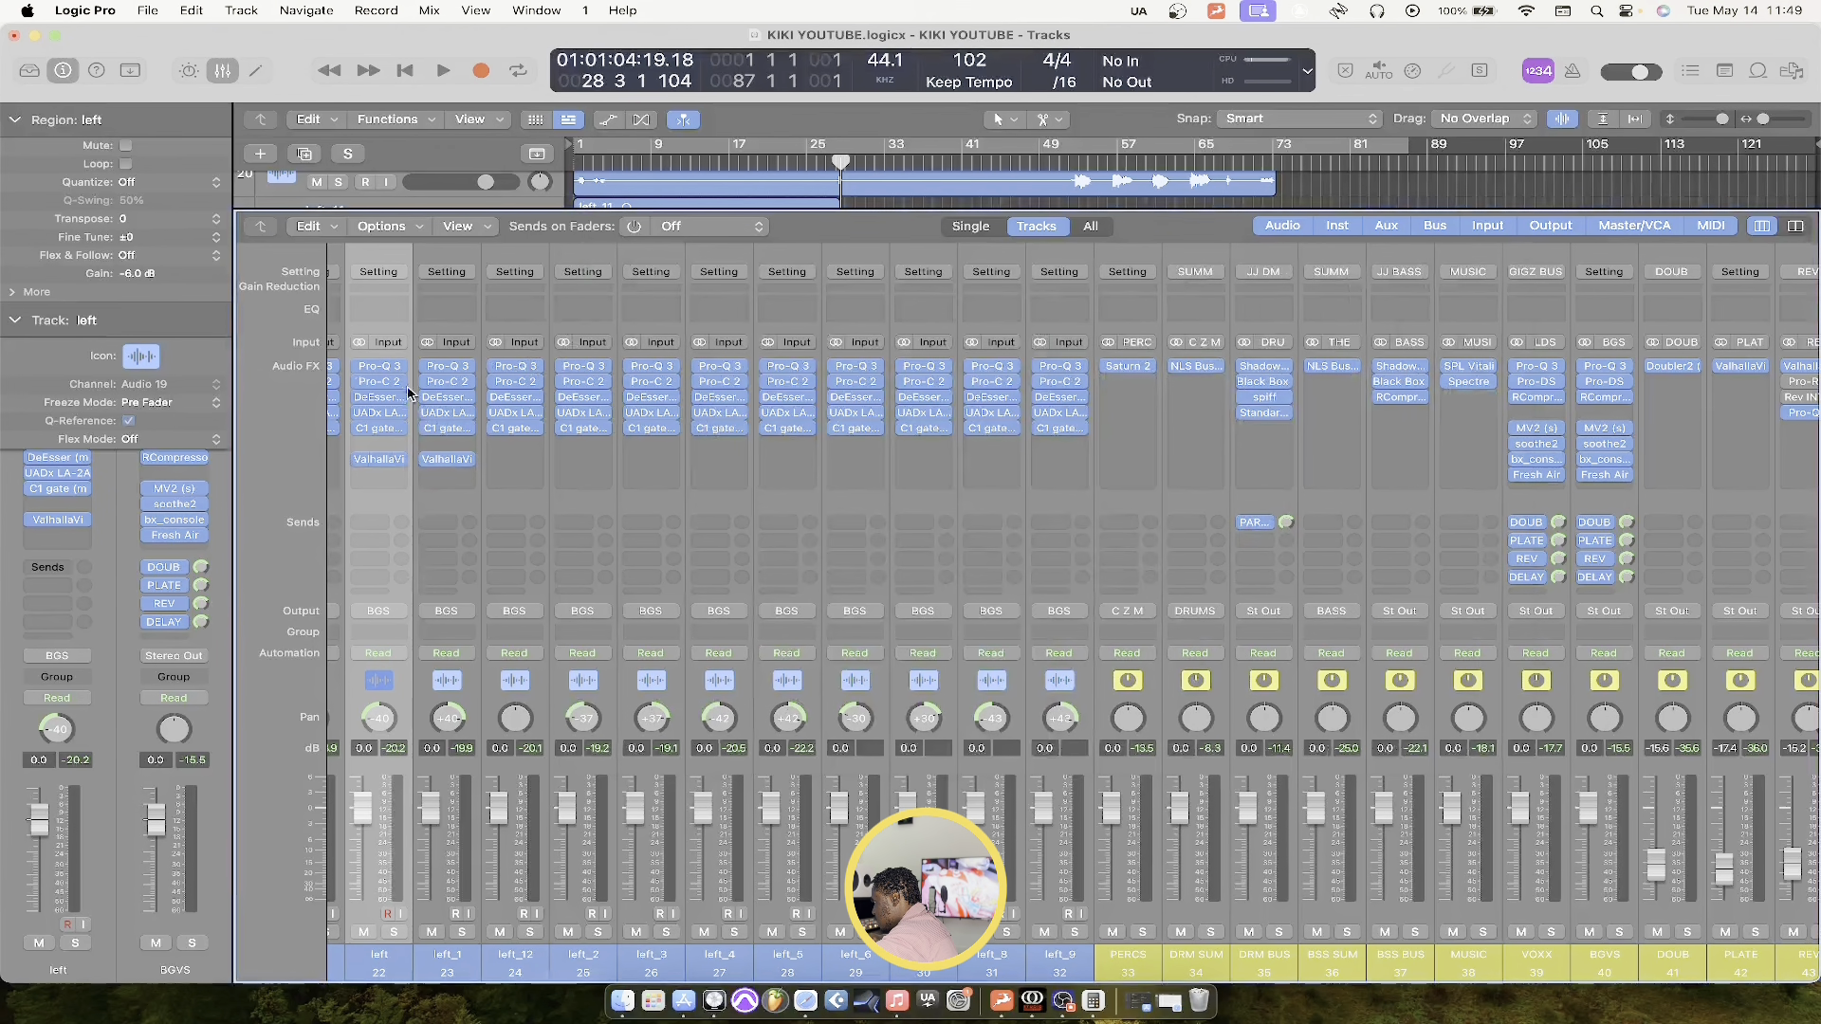
Copy the "left" track's channel strip setting and paste only its plug-ins onto all background vocal tracks from "left" through left_9
click(392, 272)
click(398, 330)
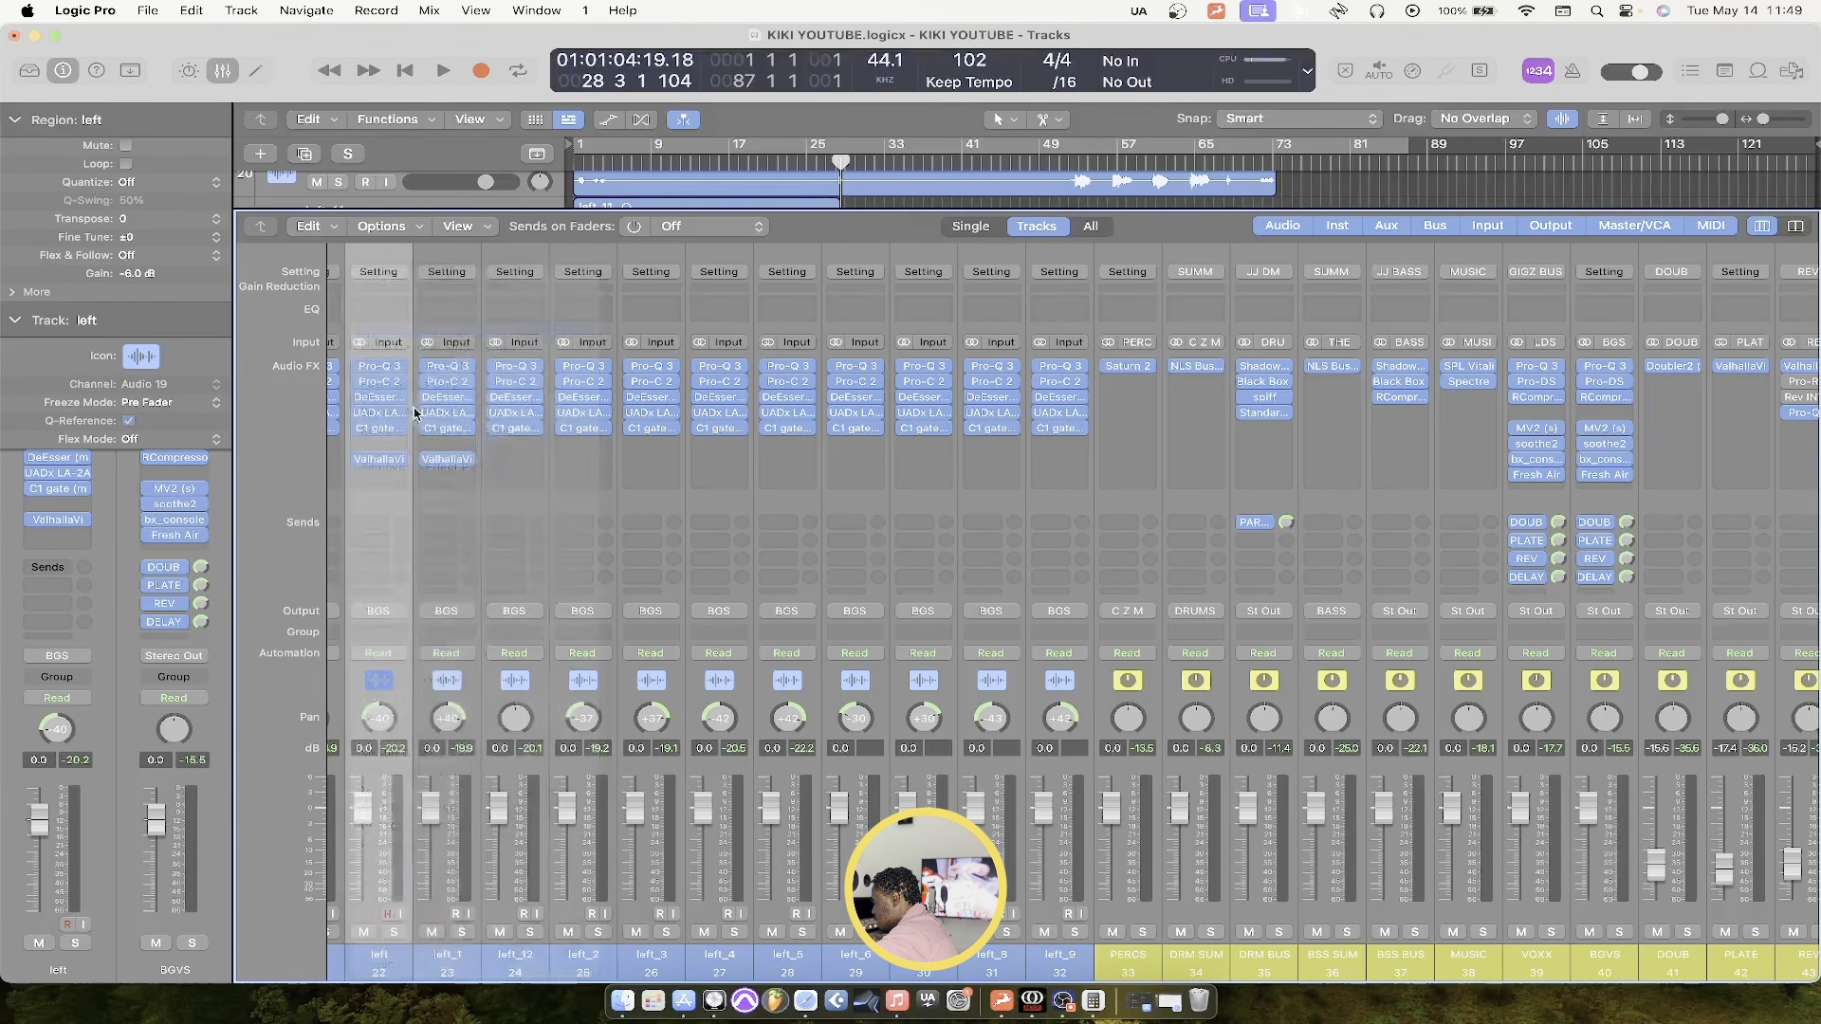
shift+click(1048, 960)
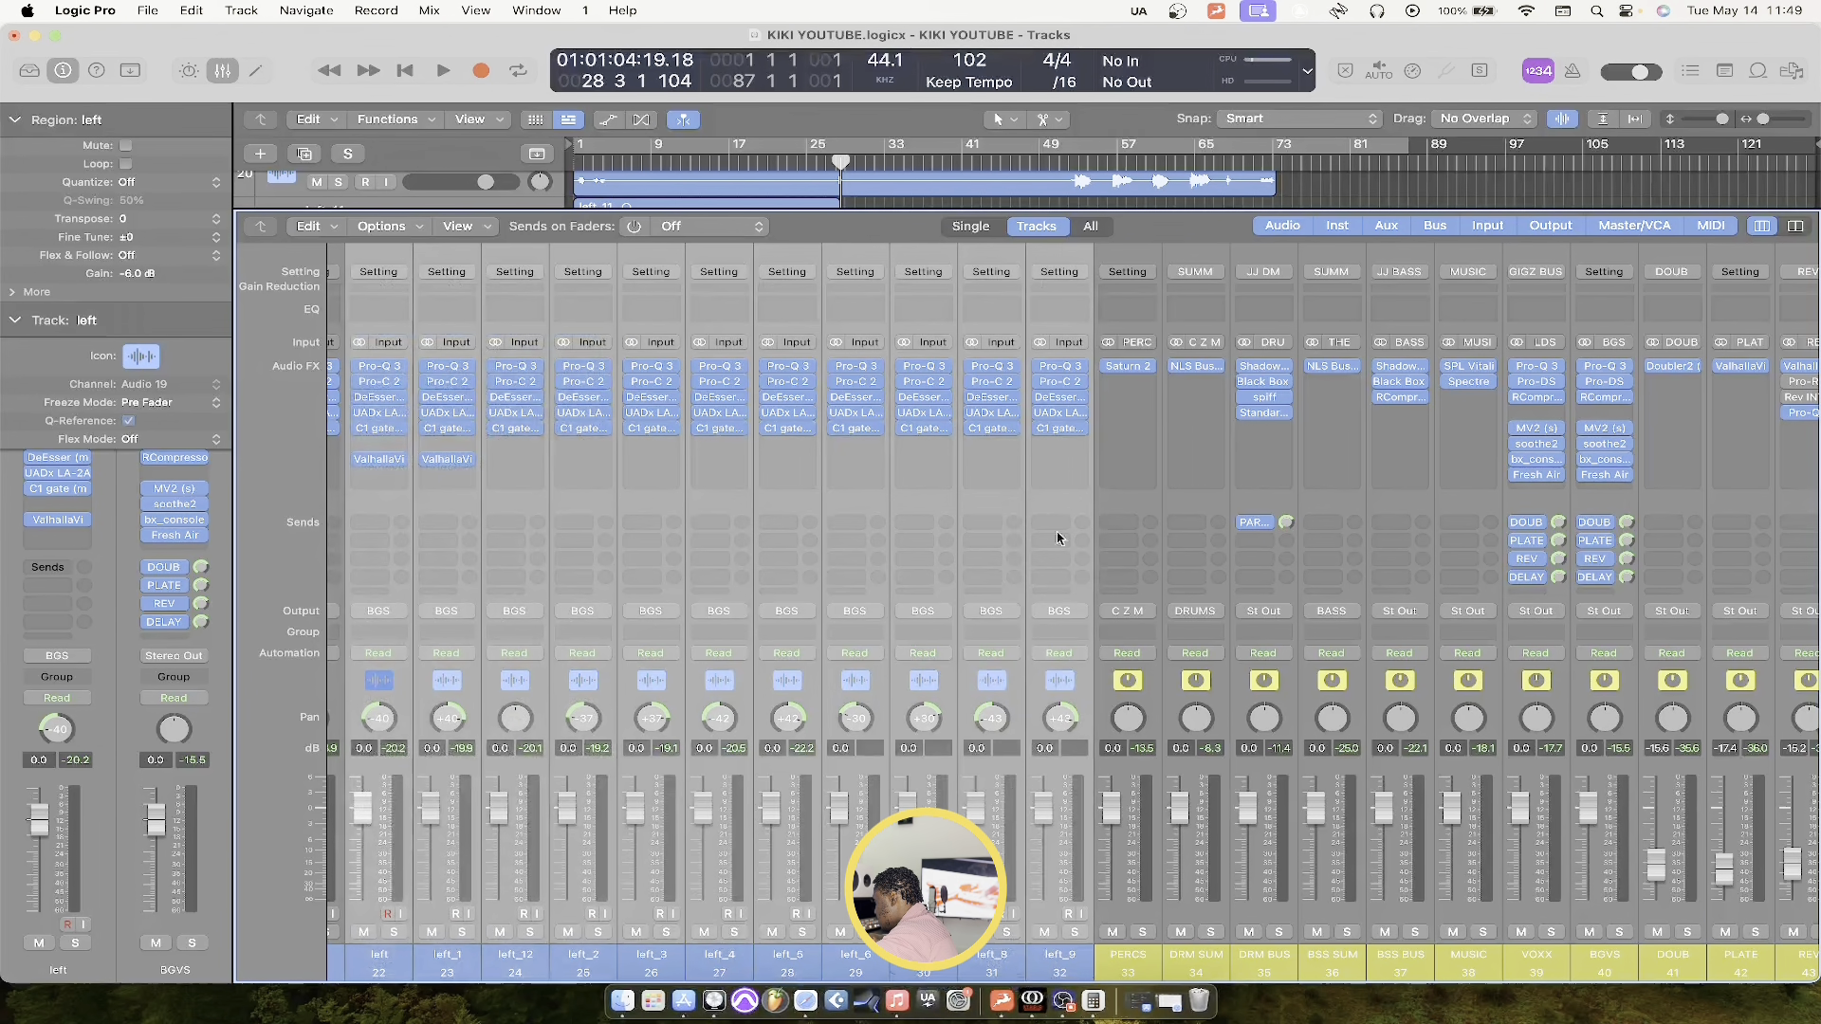
click(1075, 275)
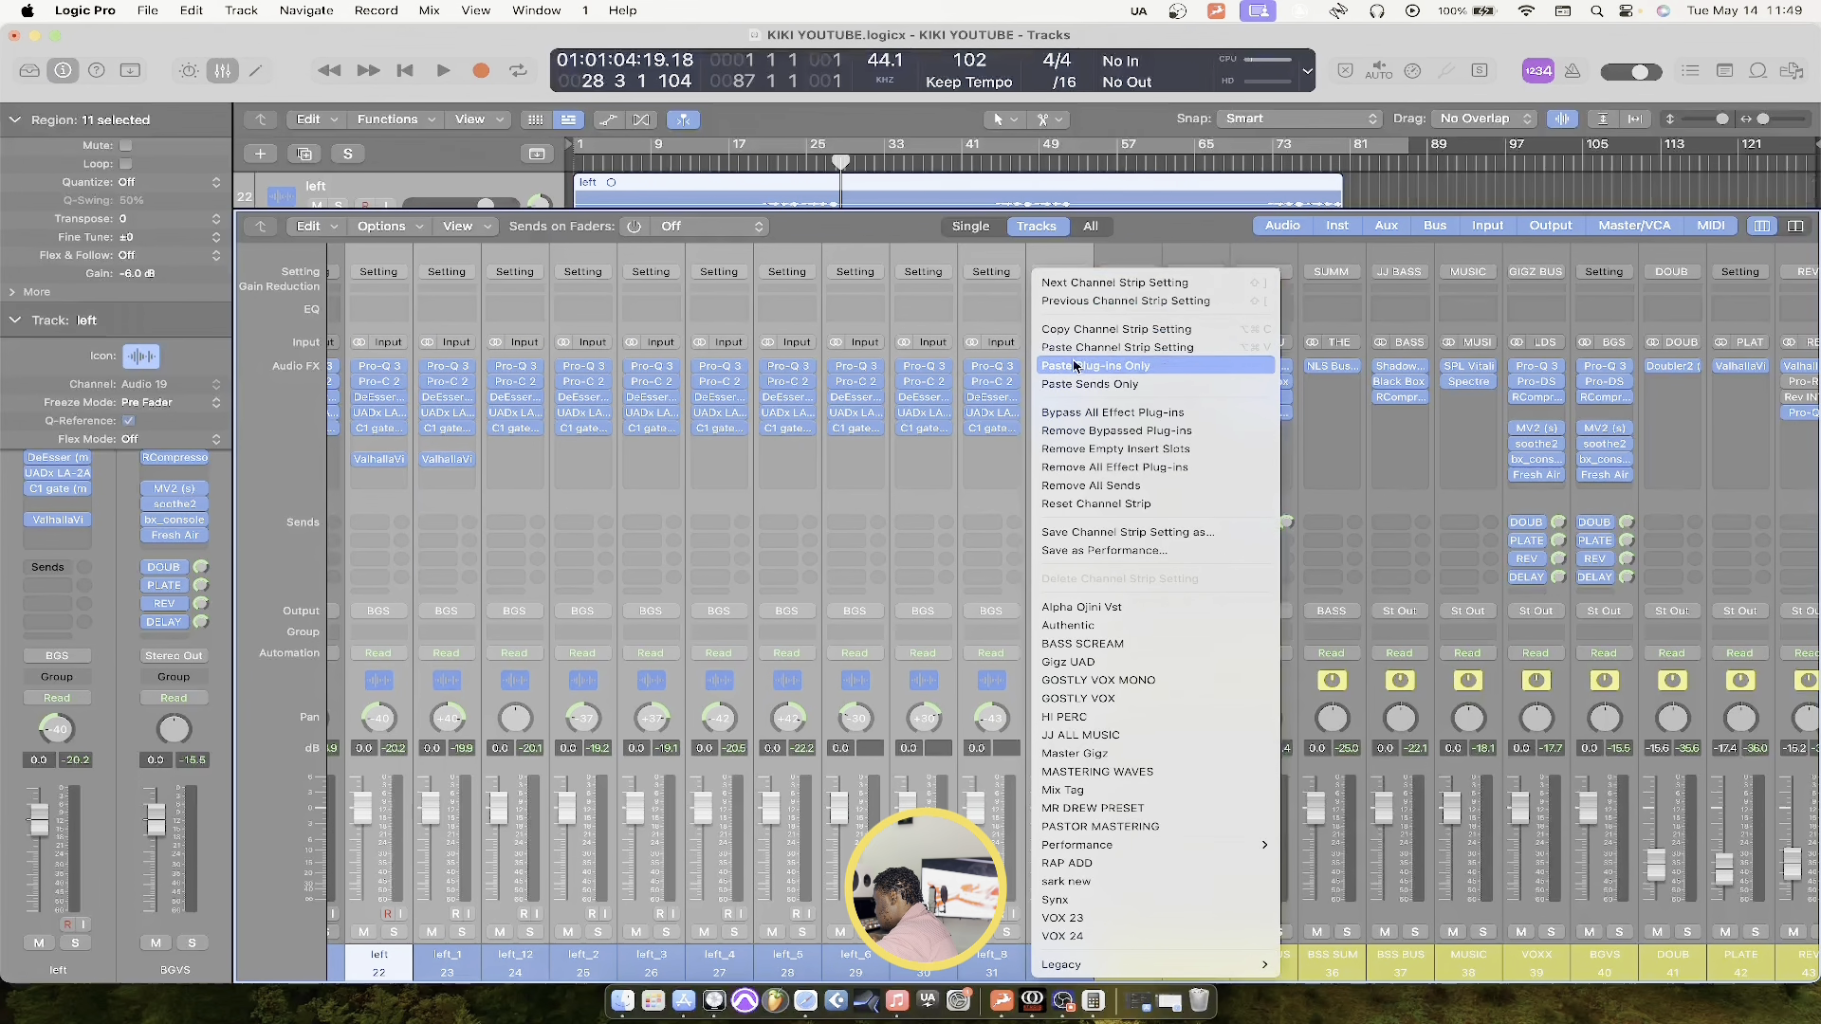
click(1074, 366)
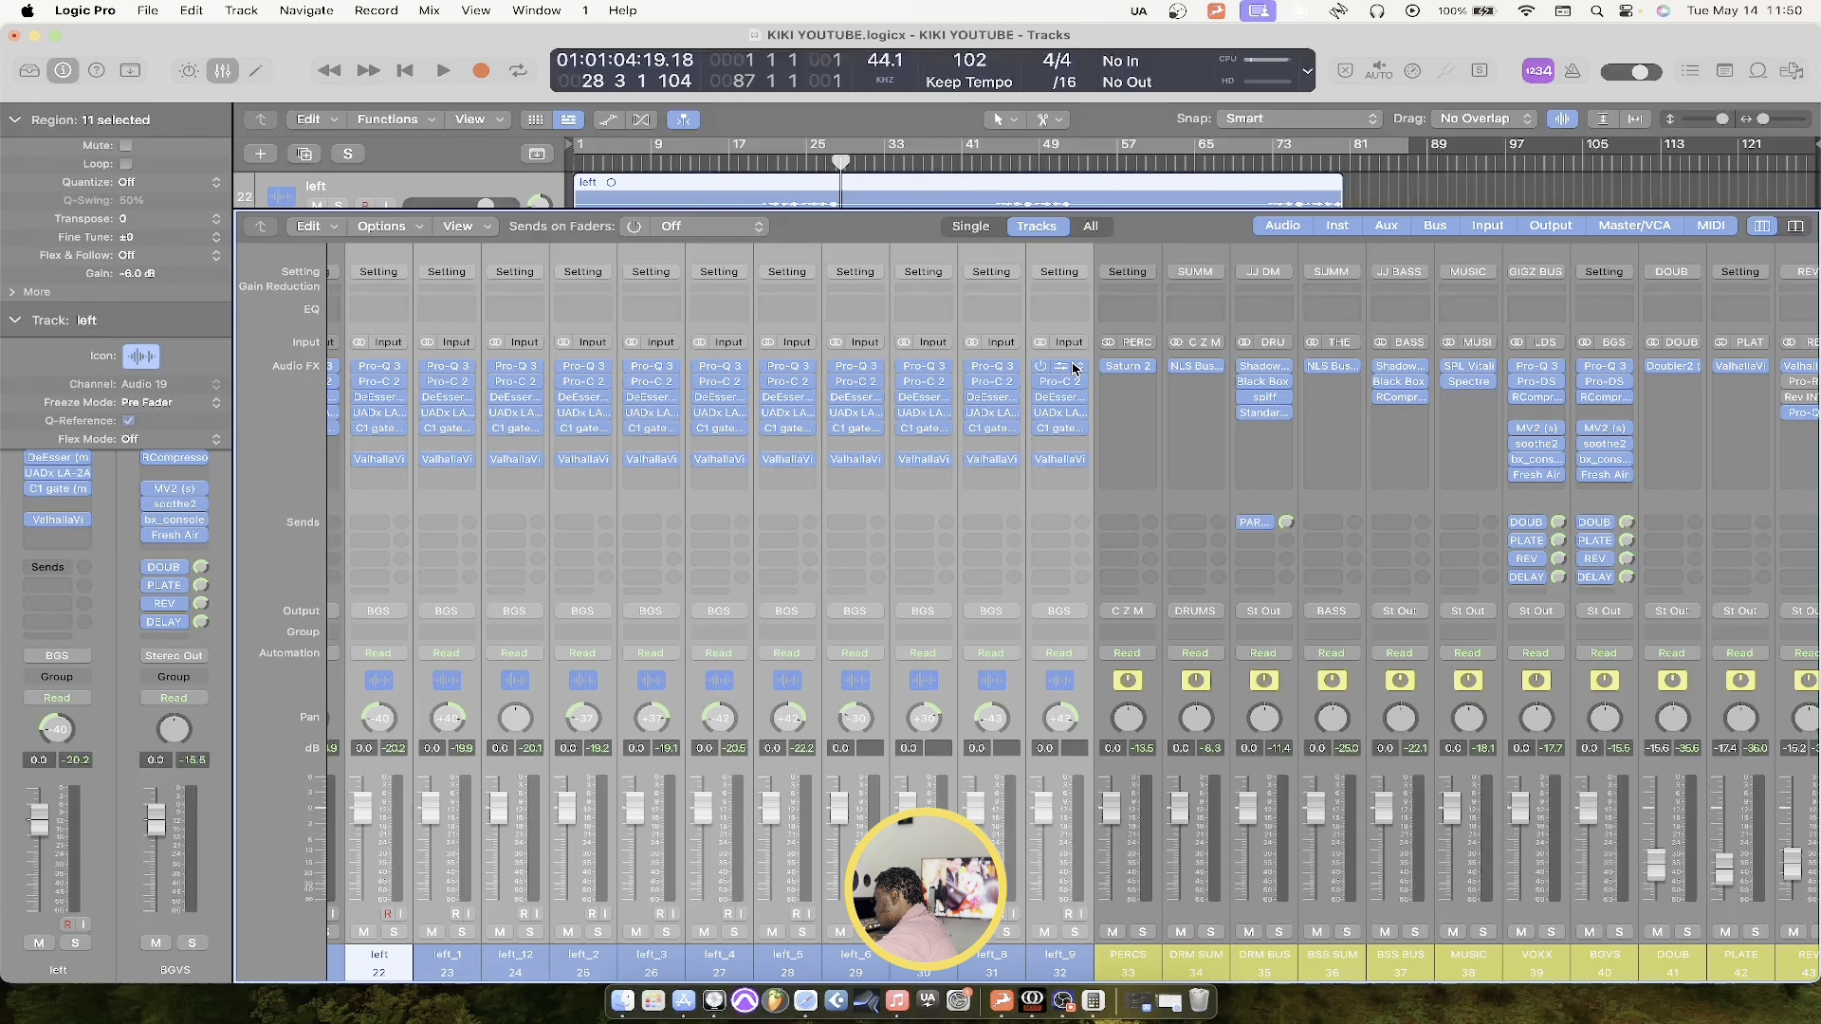
Solo the BGVS bus and play from bar 20 in the arrangement to hear the insert reverb, then stop and unsolo it
click(1597, 956)
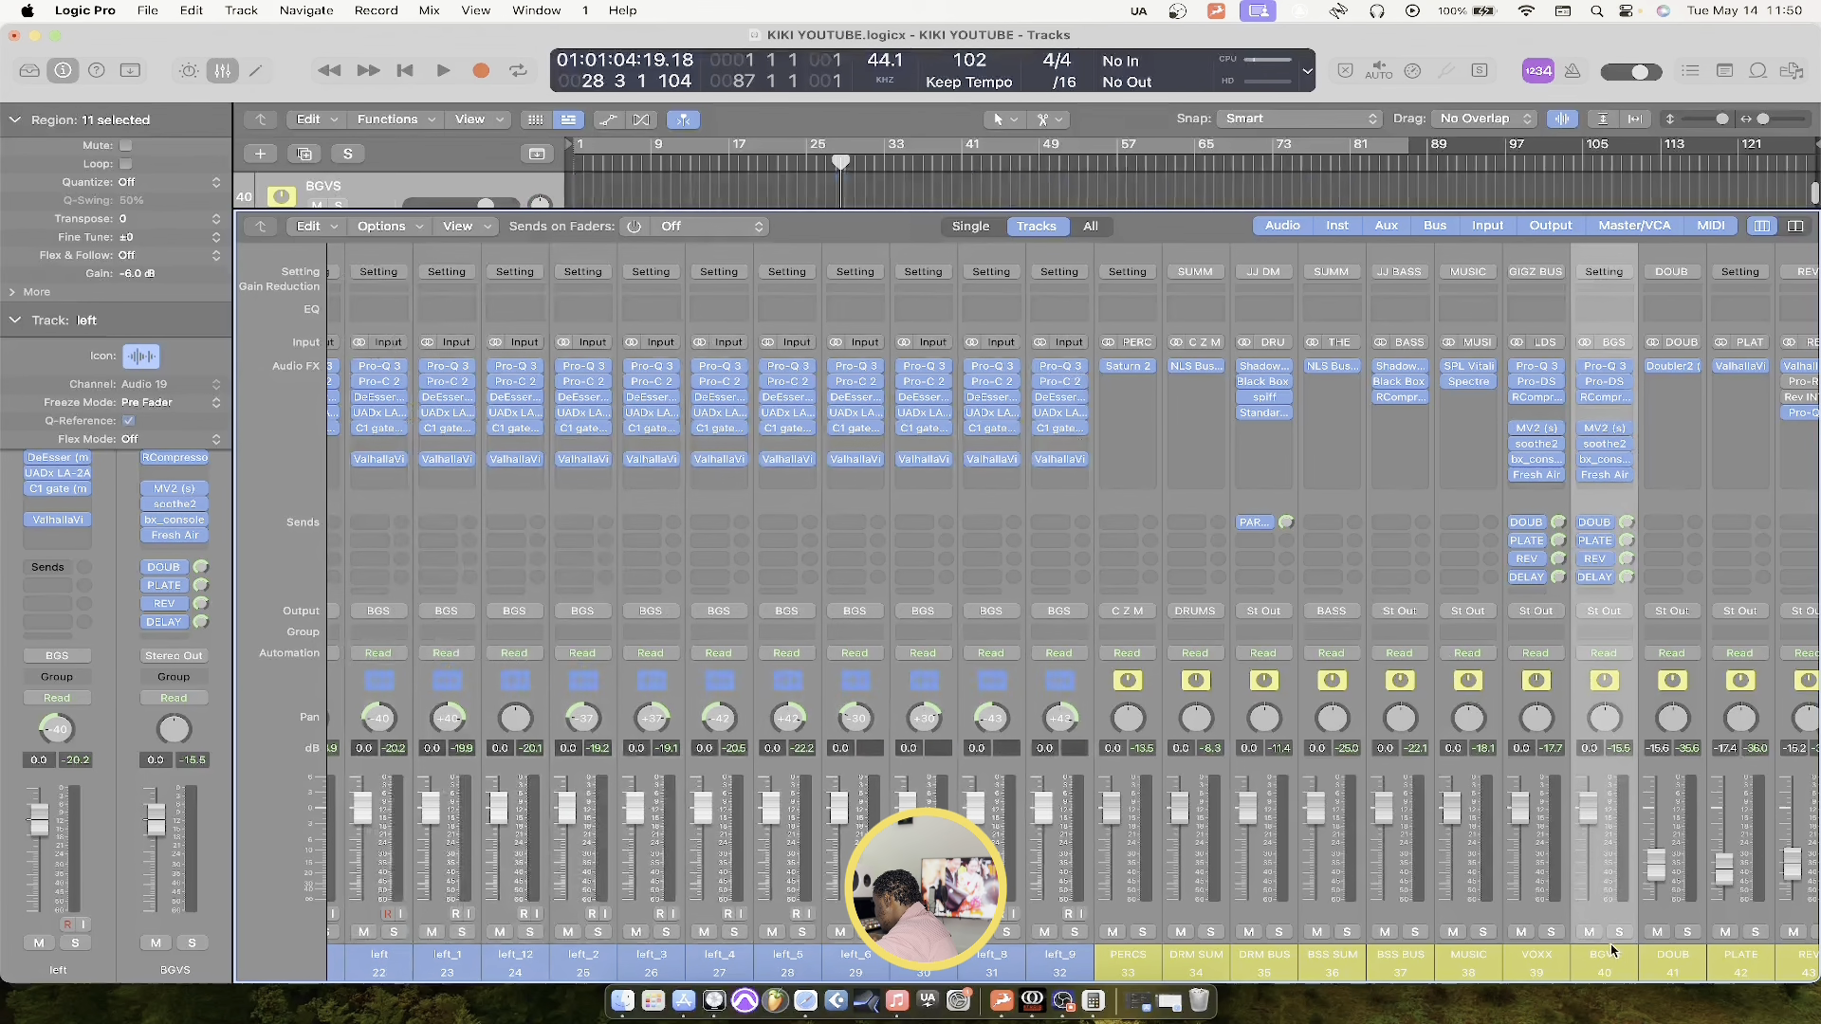
click(1620, 933)
key(x)
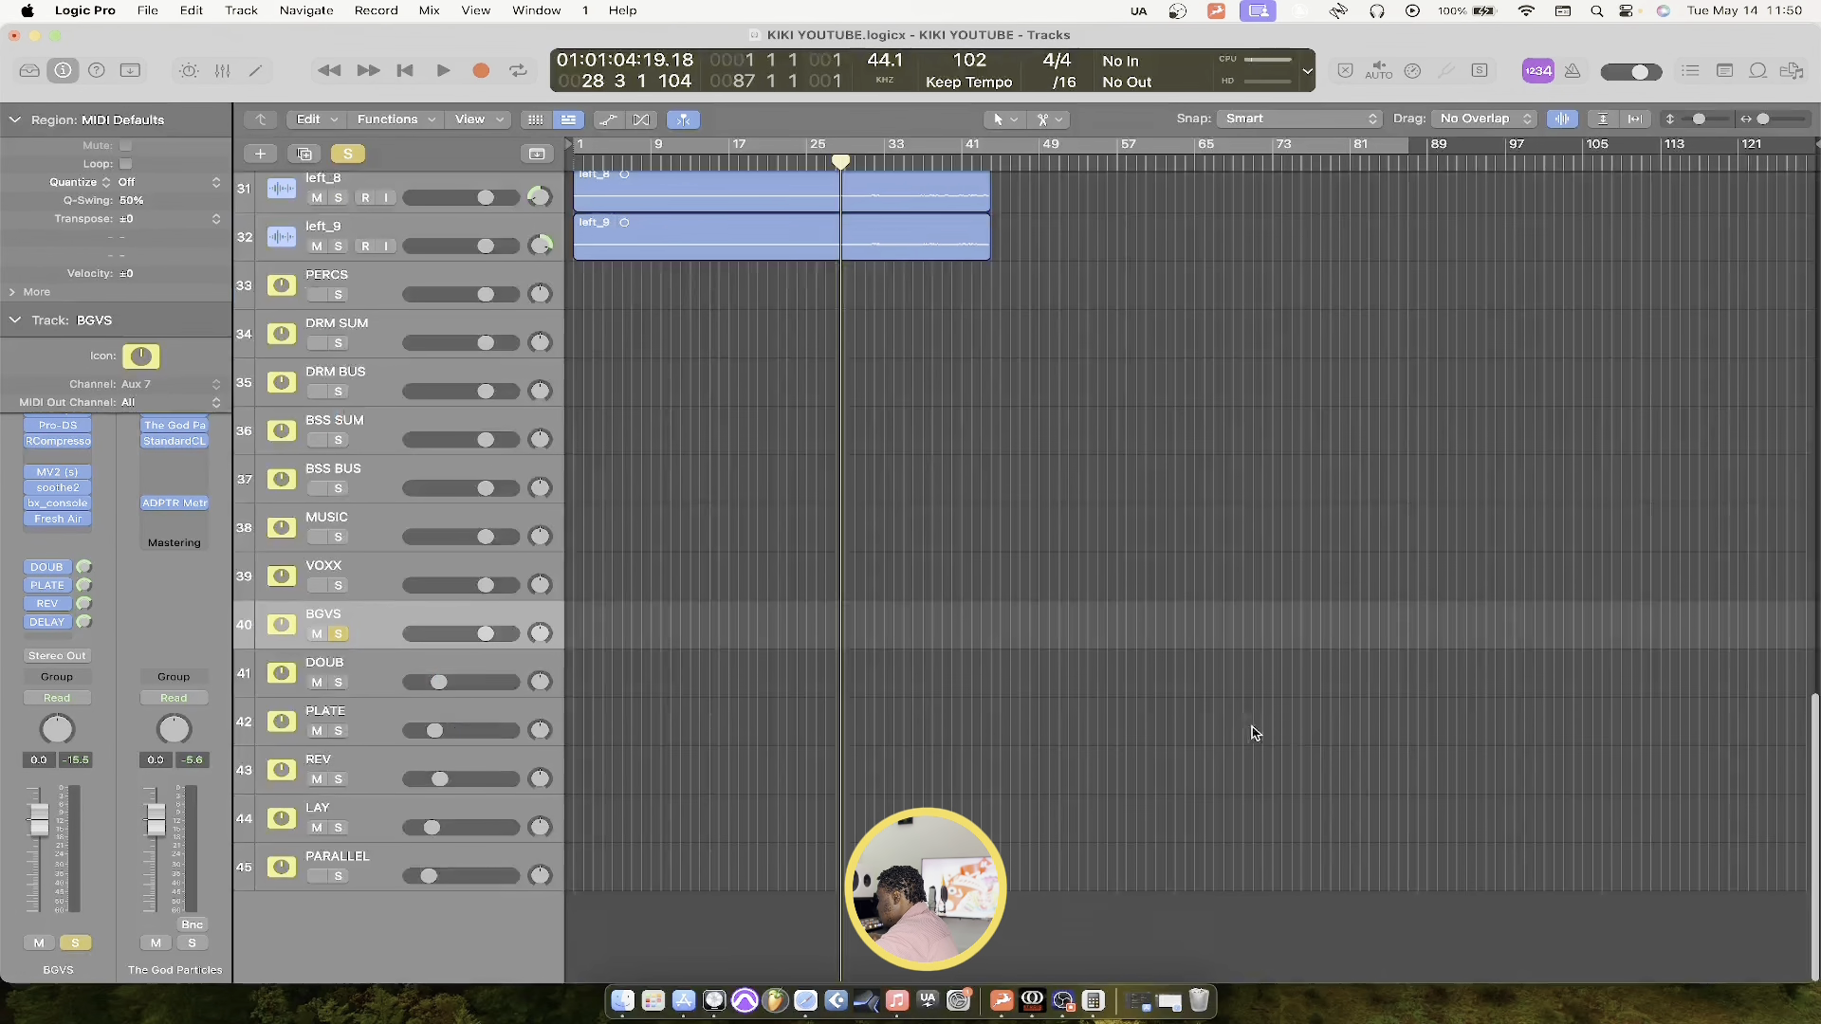
scroll(927, 521, up, 10)
click(756, 163)
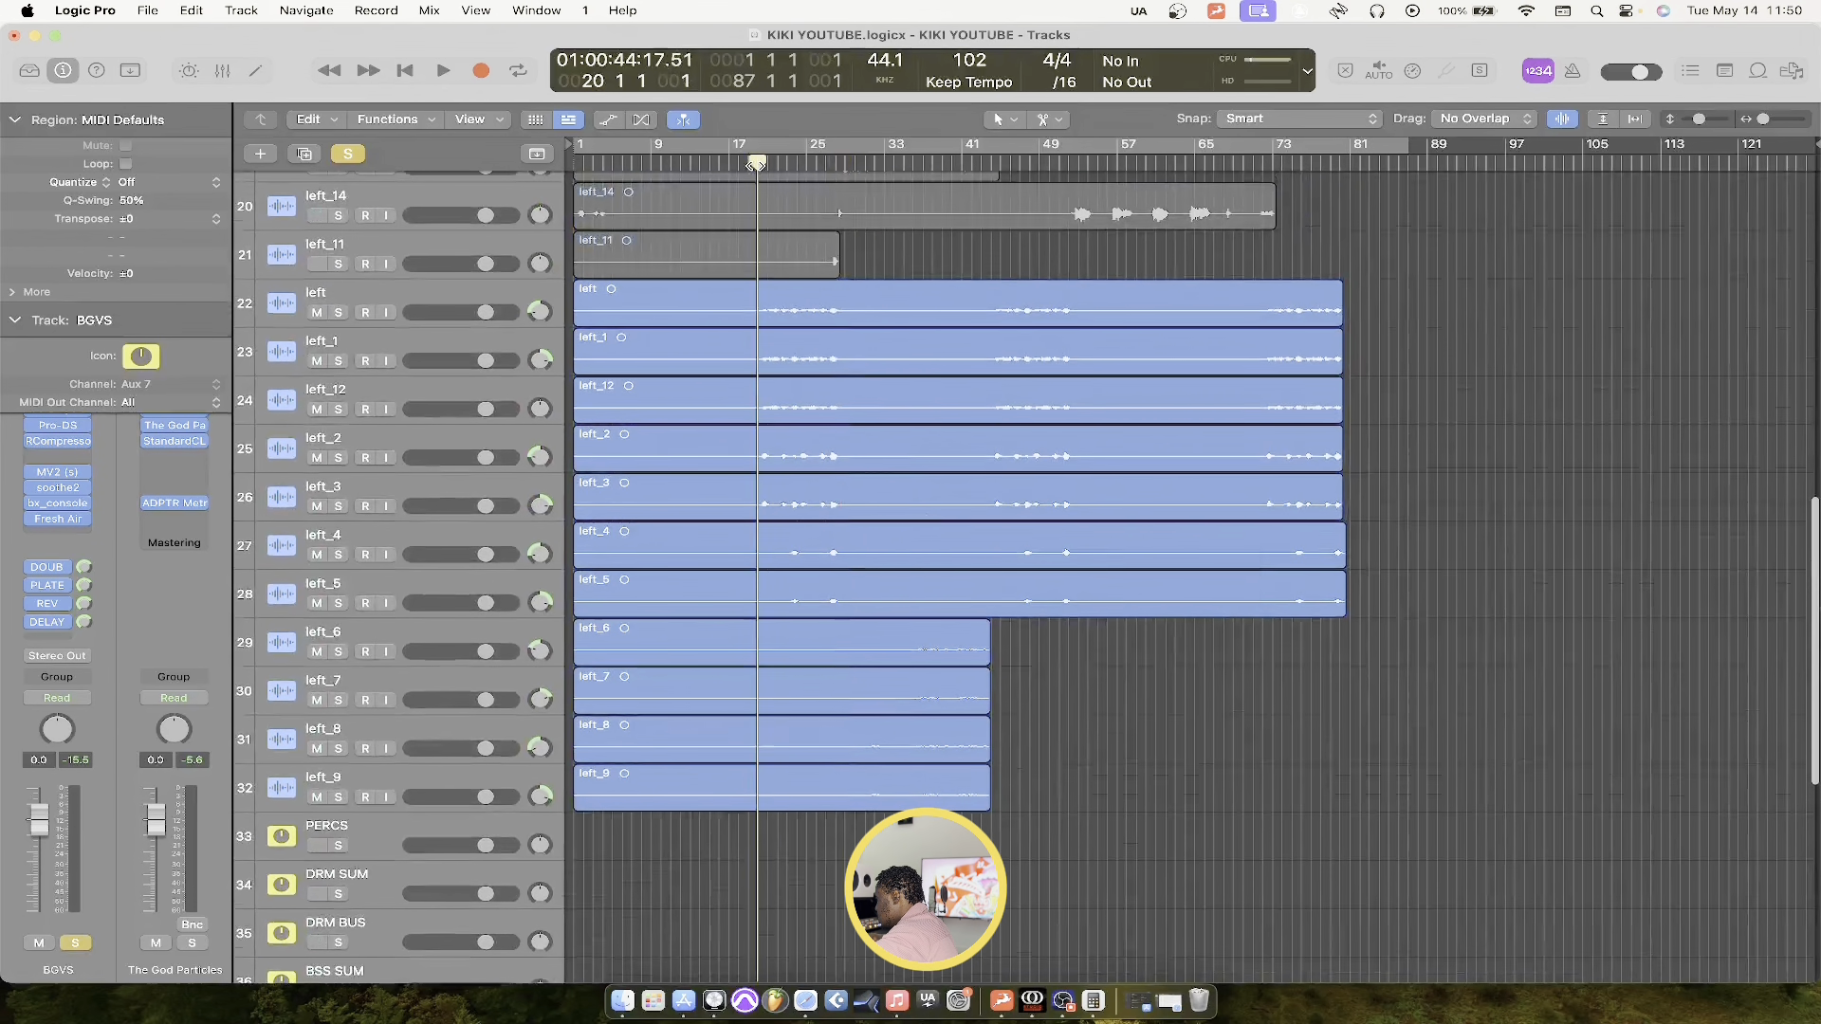
key(space)
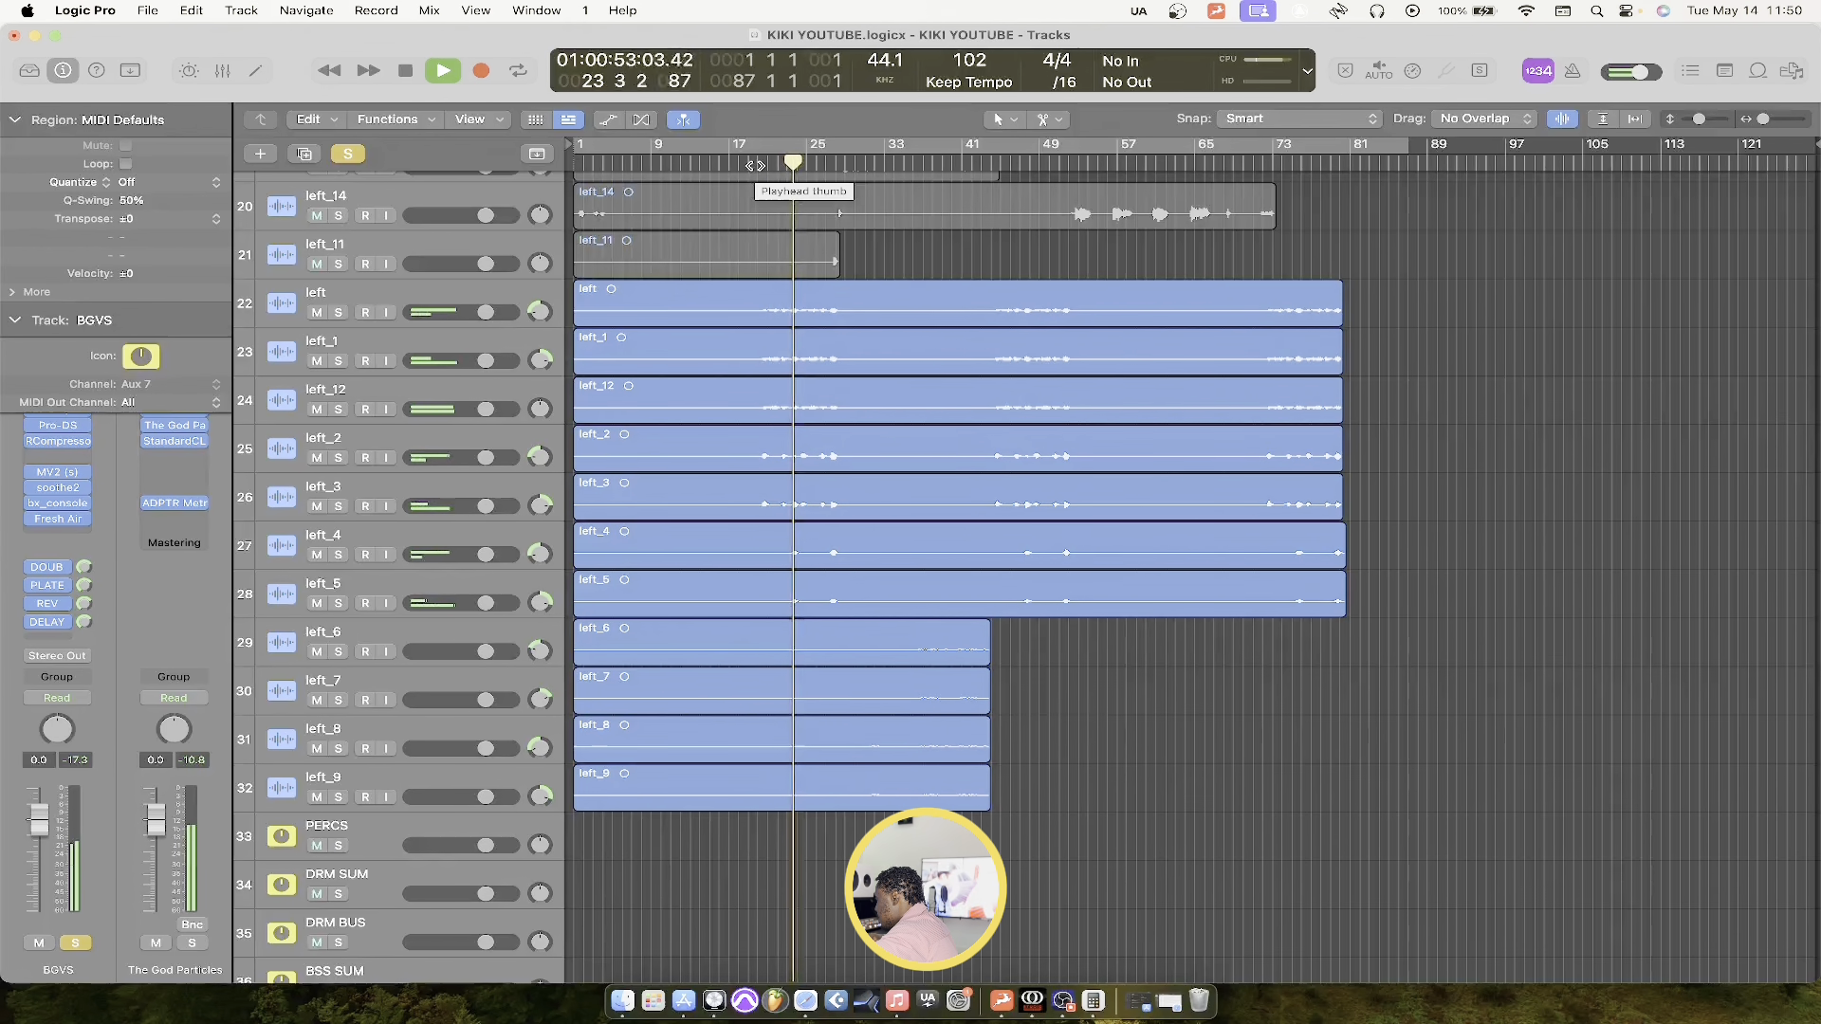
key(space)
key(s)
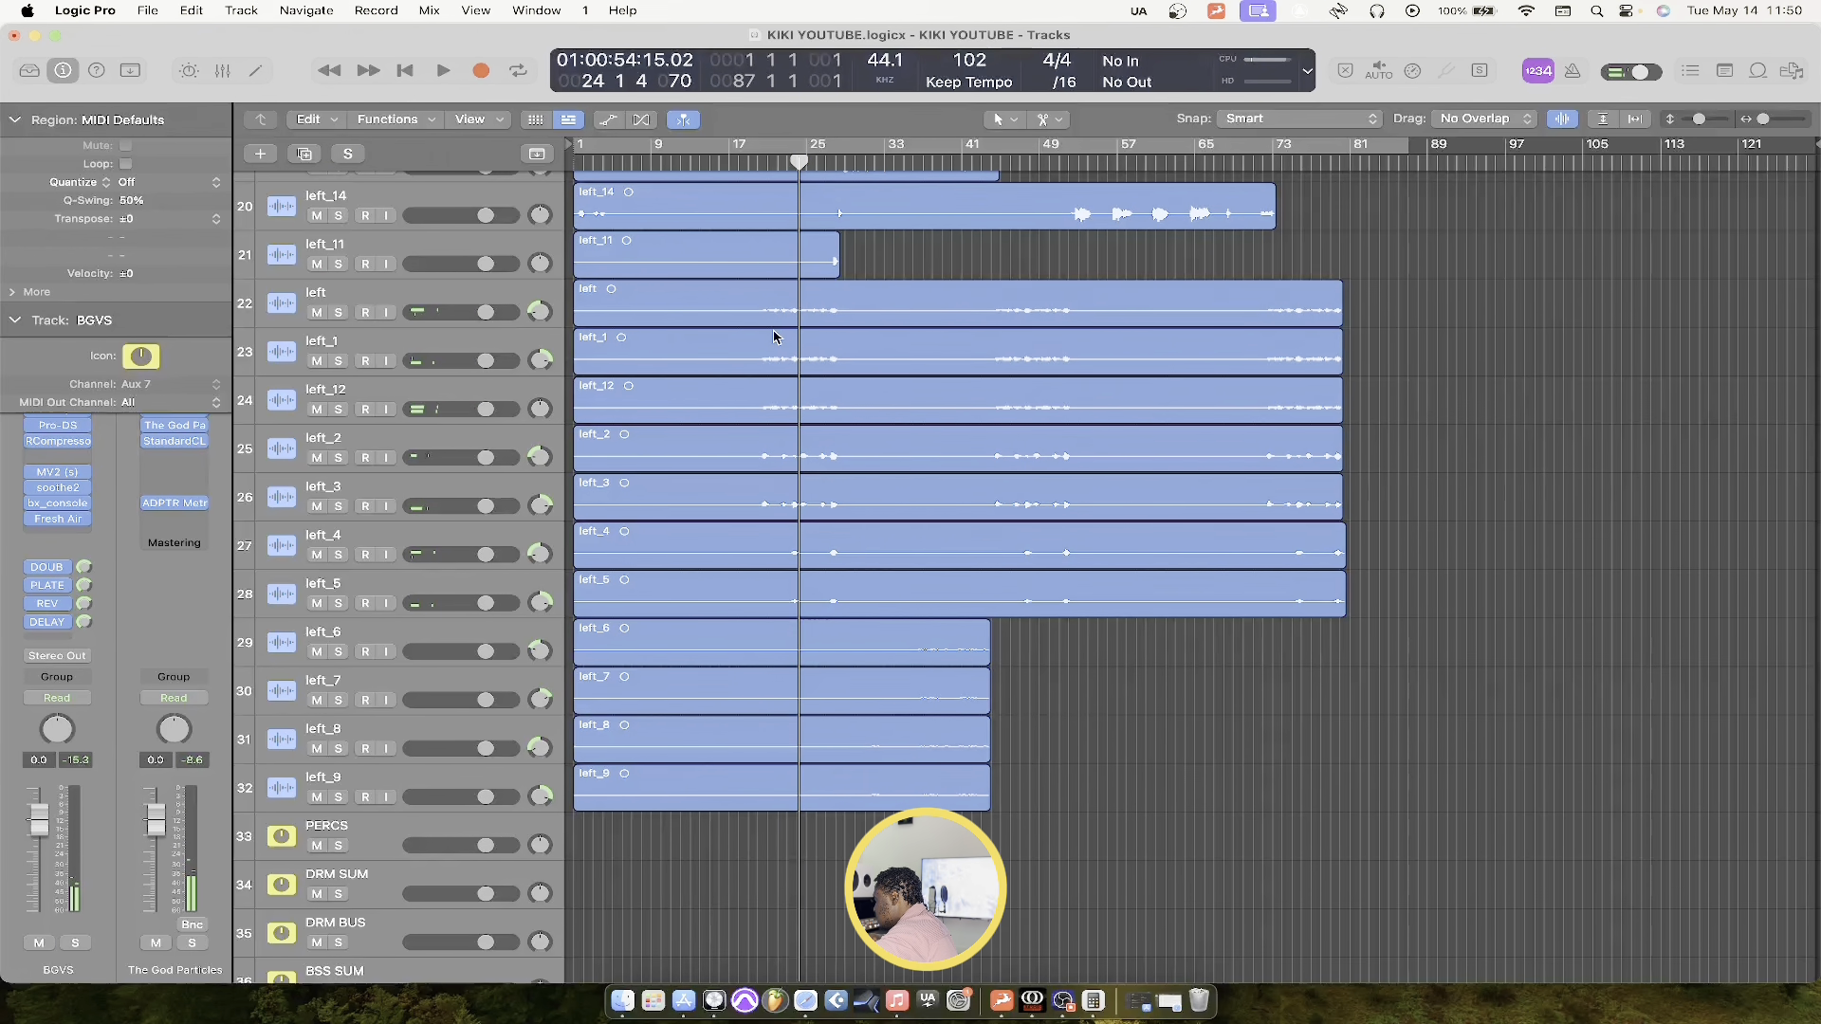
Play the full mix from bar 24 and collapse the Track section of the inspector
key(space)
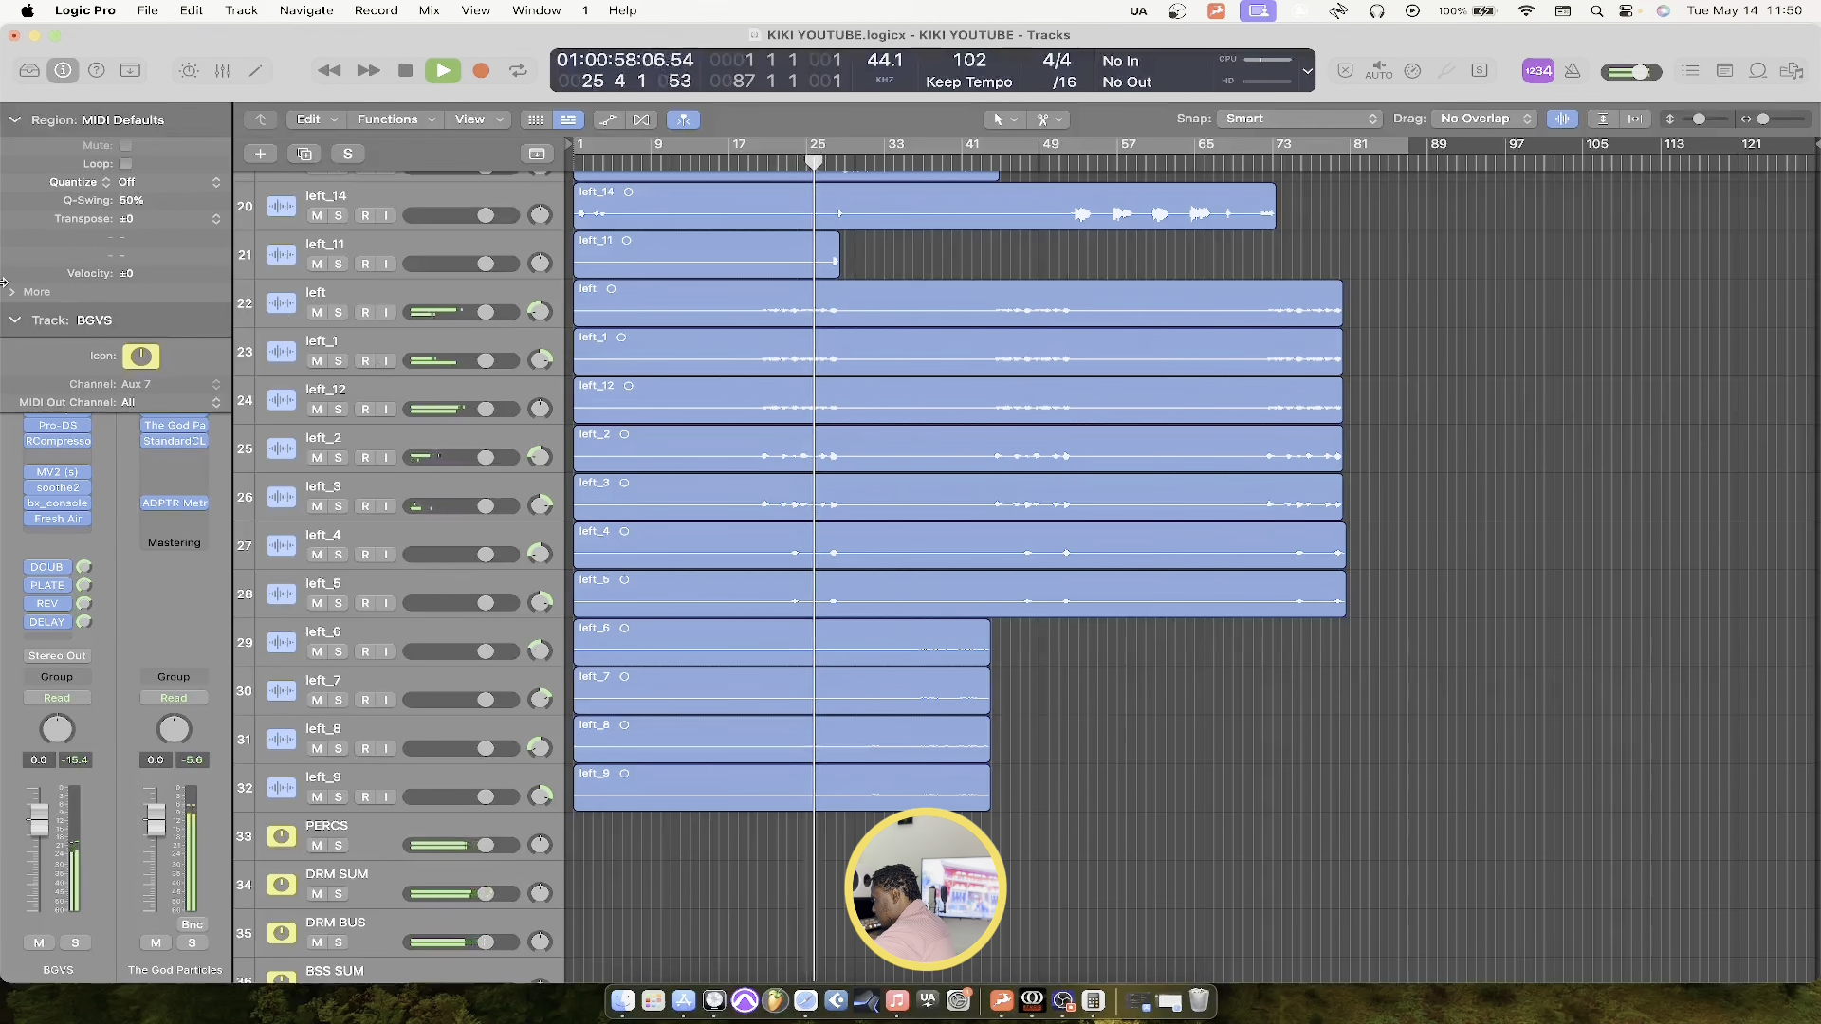
click(16, 320)
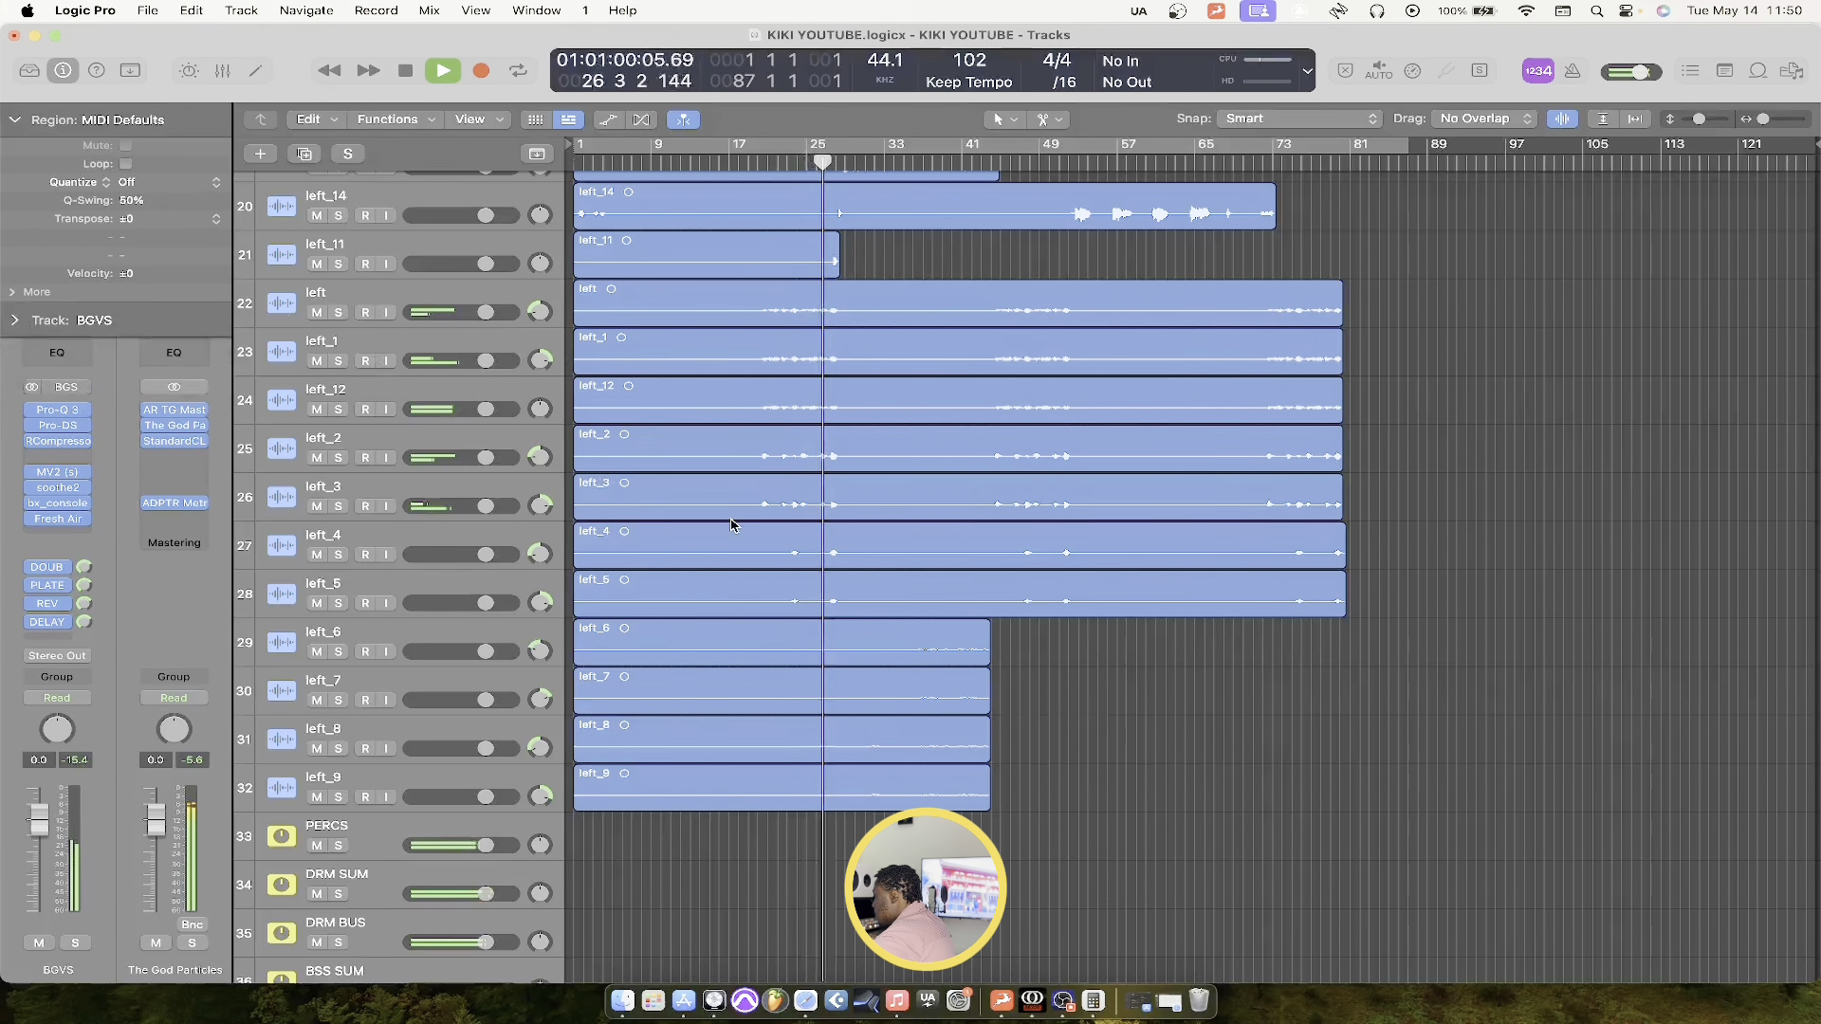
Turn on cycle mode during playback and reduce the track height so more tracks fit in the arrangement
scroll(730, 525, up, 10)
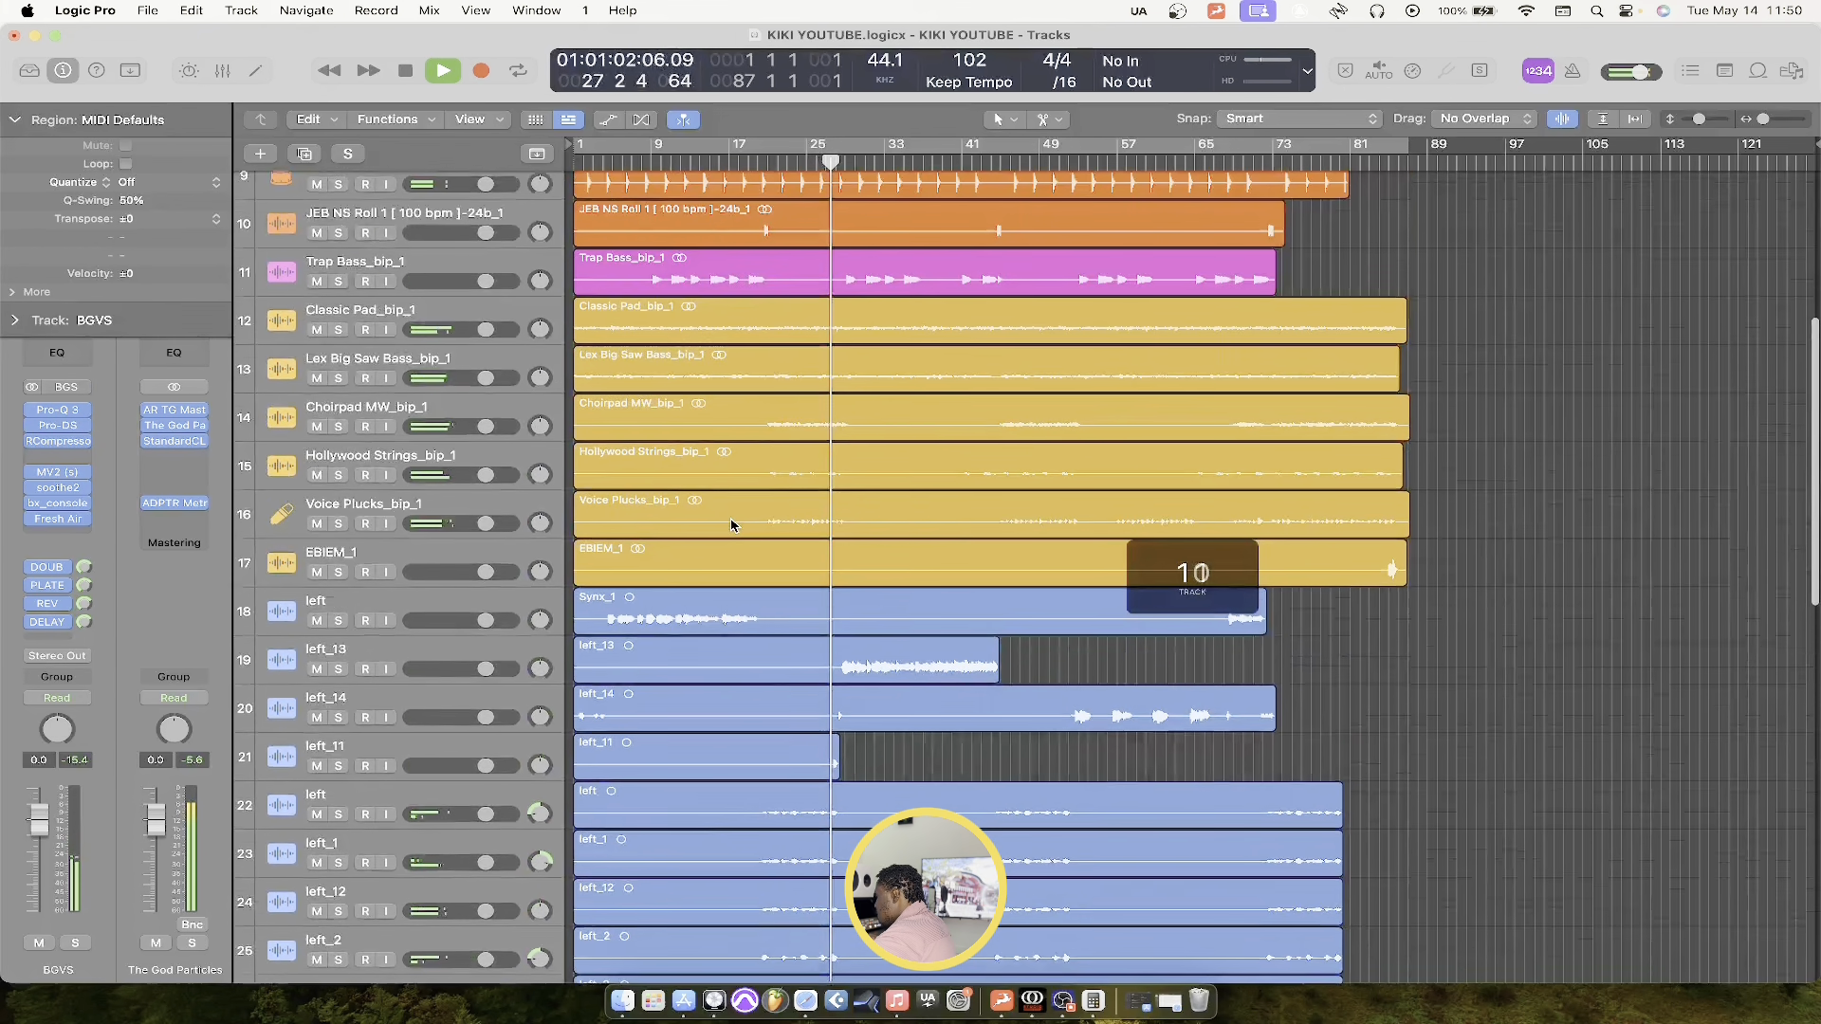
scroll(703, 391, up, 5)
click(690, 149)
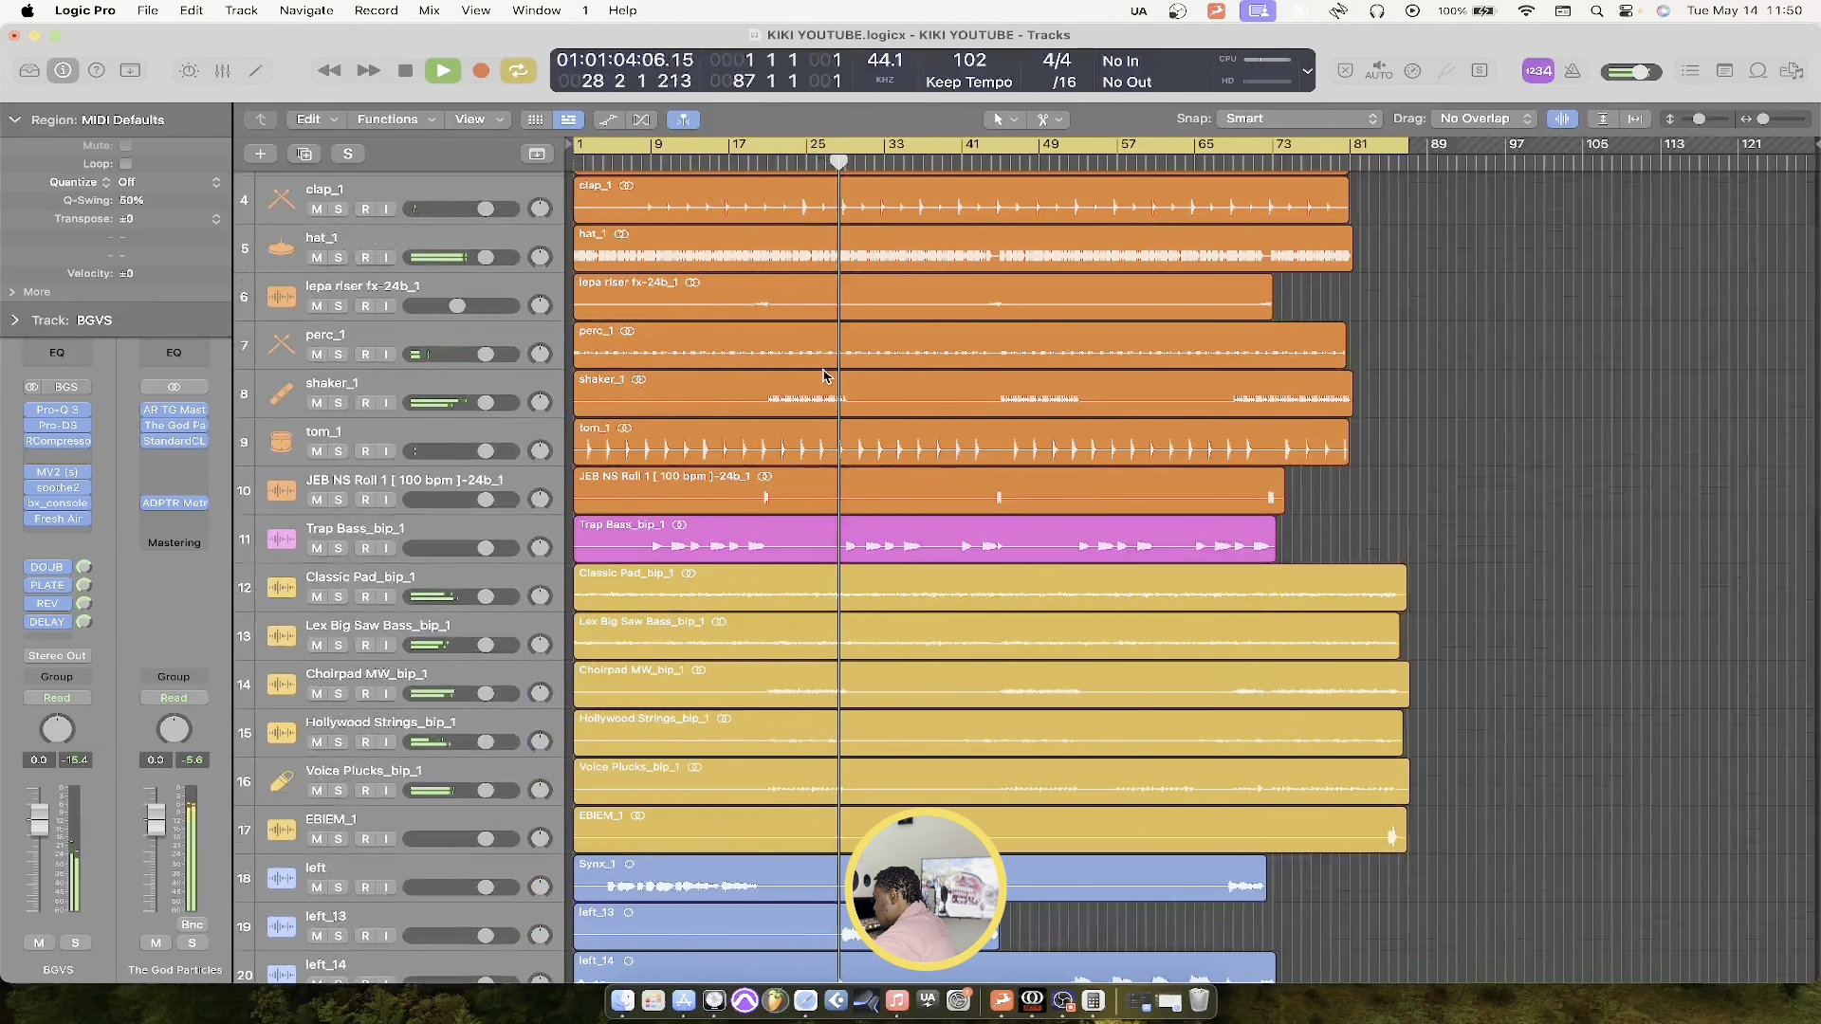
key(super+Up)
key(super+Up)
key(super+Up)
key(super+Up)
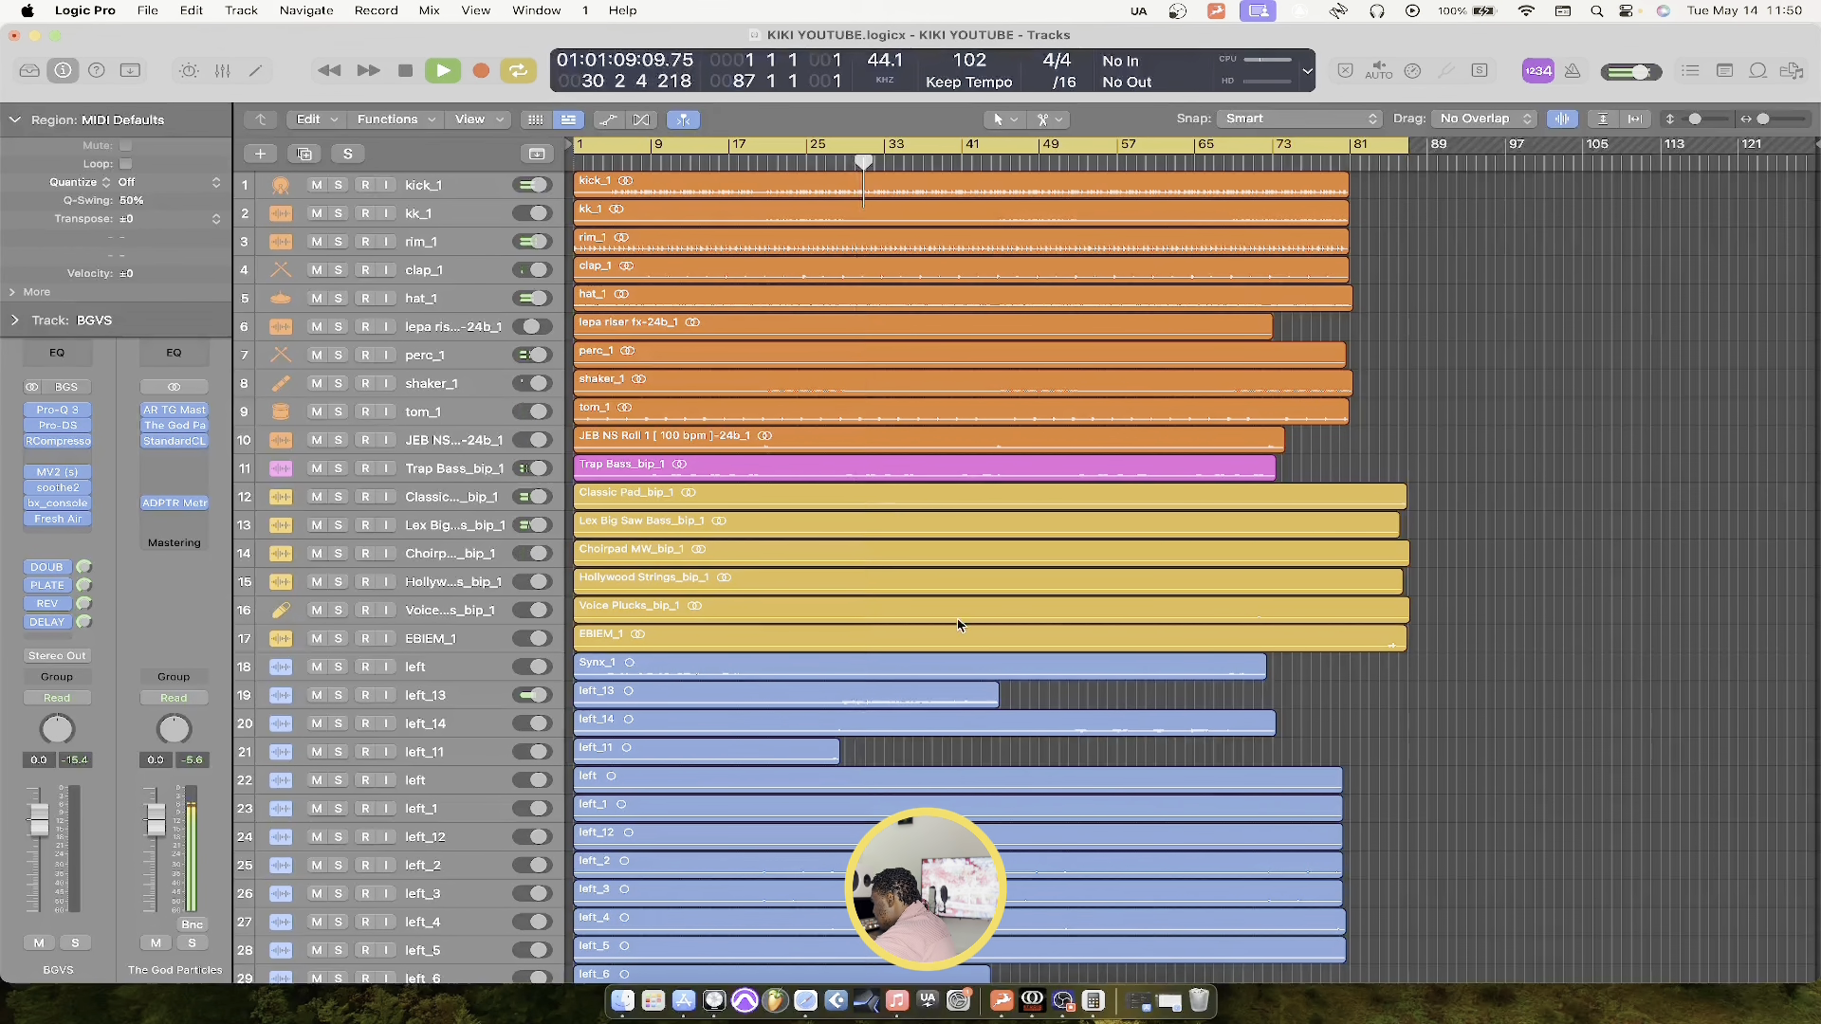
Review all mixer channels and their levels during playback, then stop playback and hide the mixer
key(x)
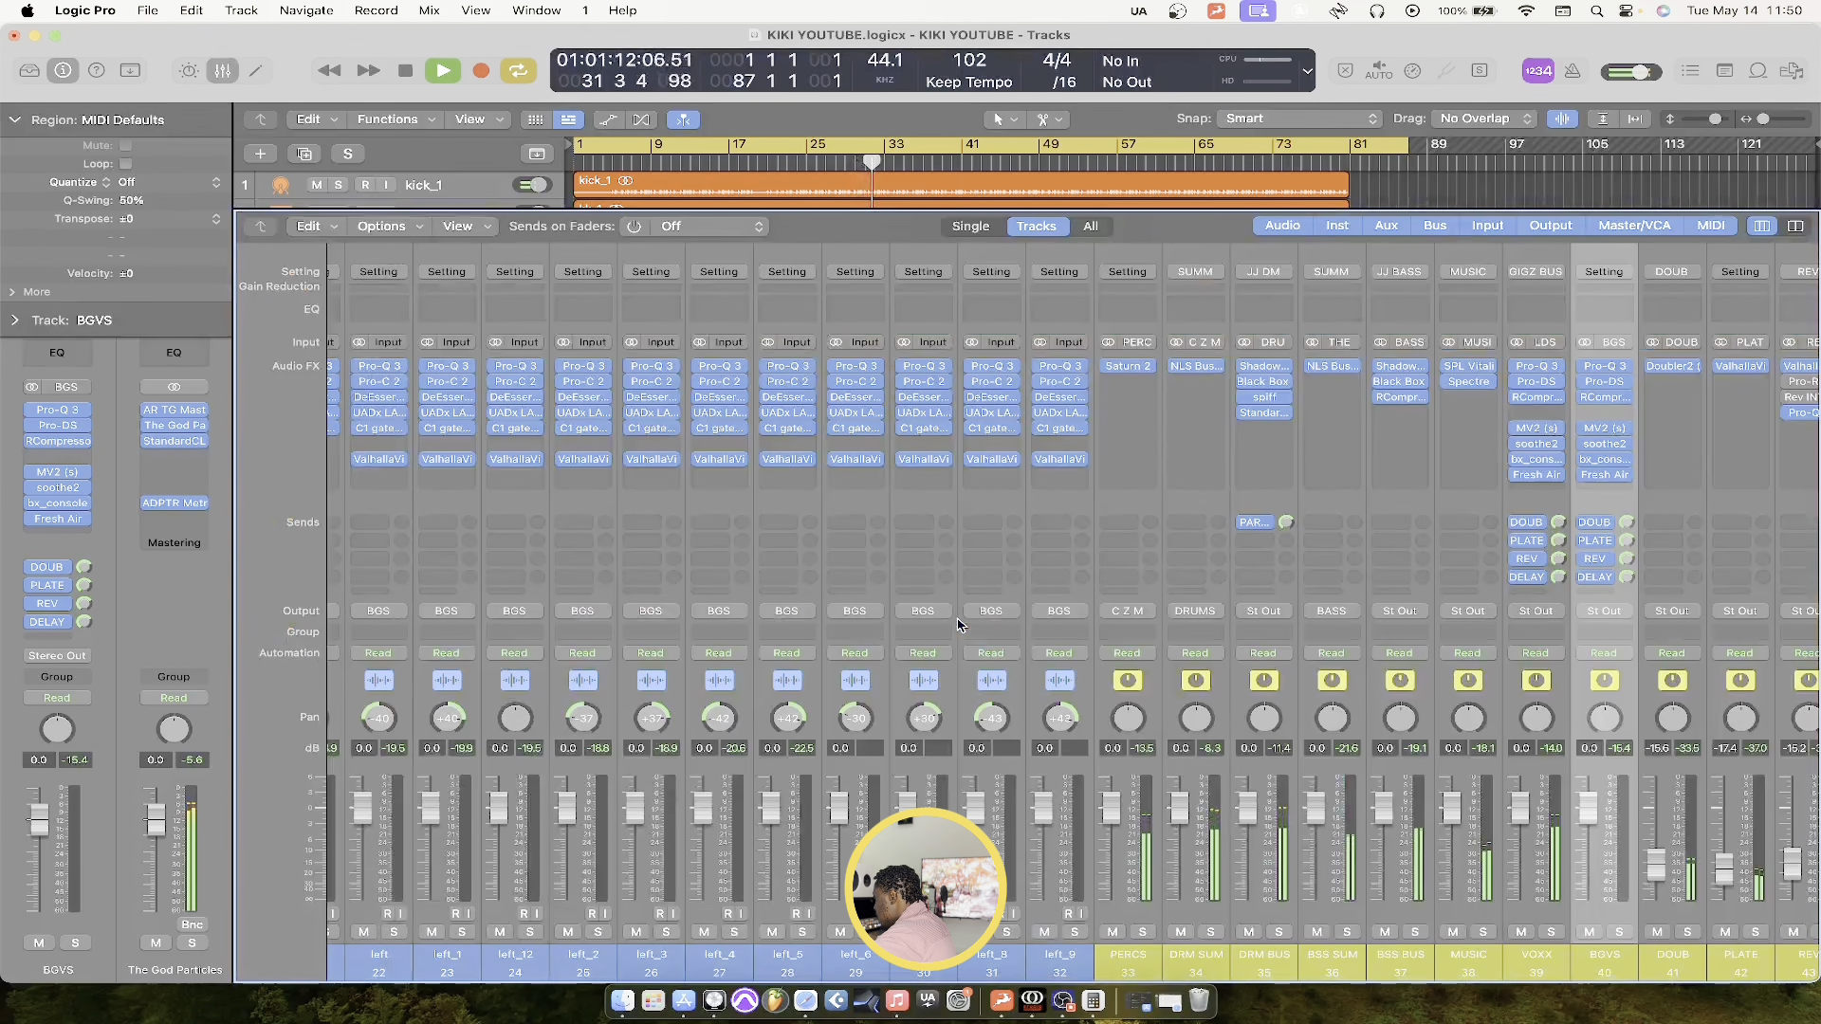
scroll(1501, 853, right, 6)
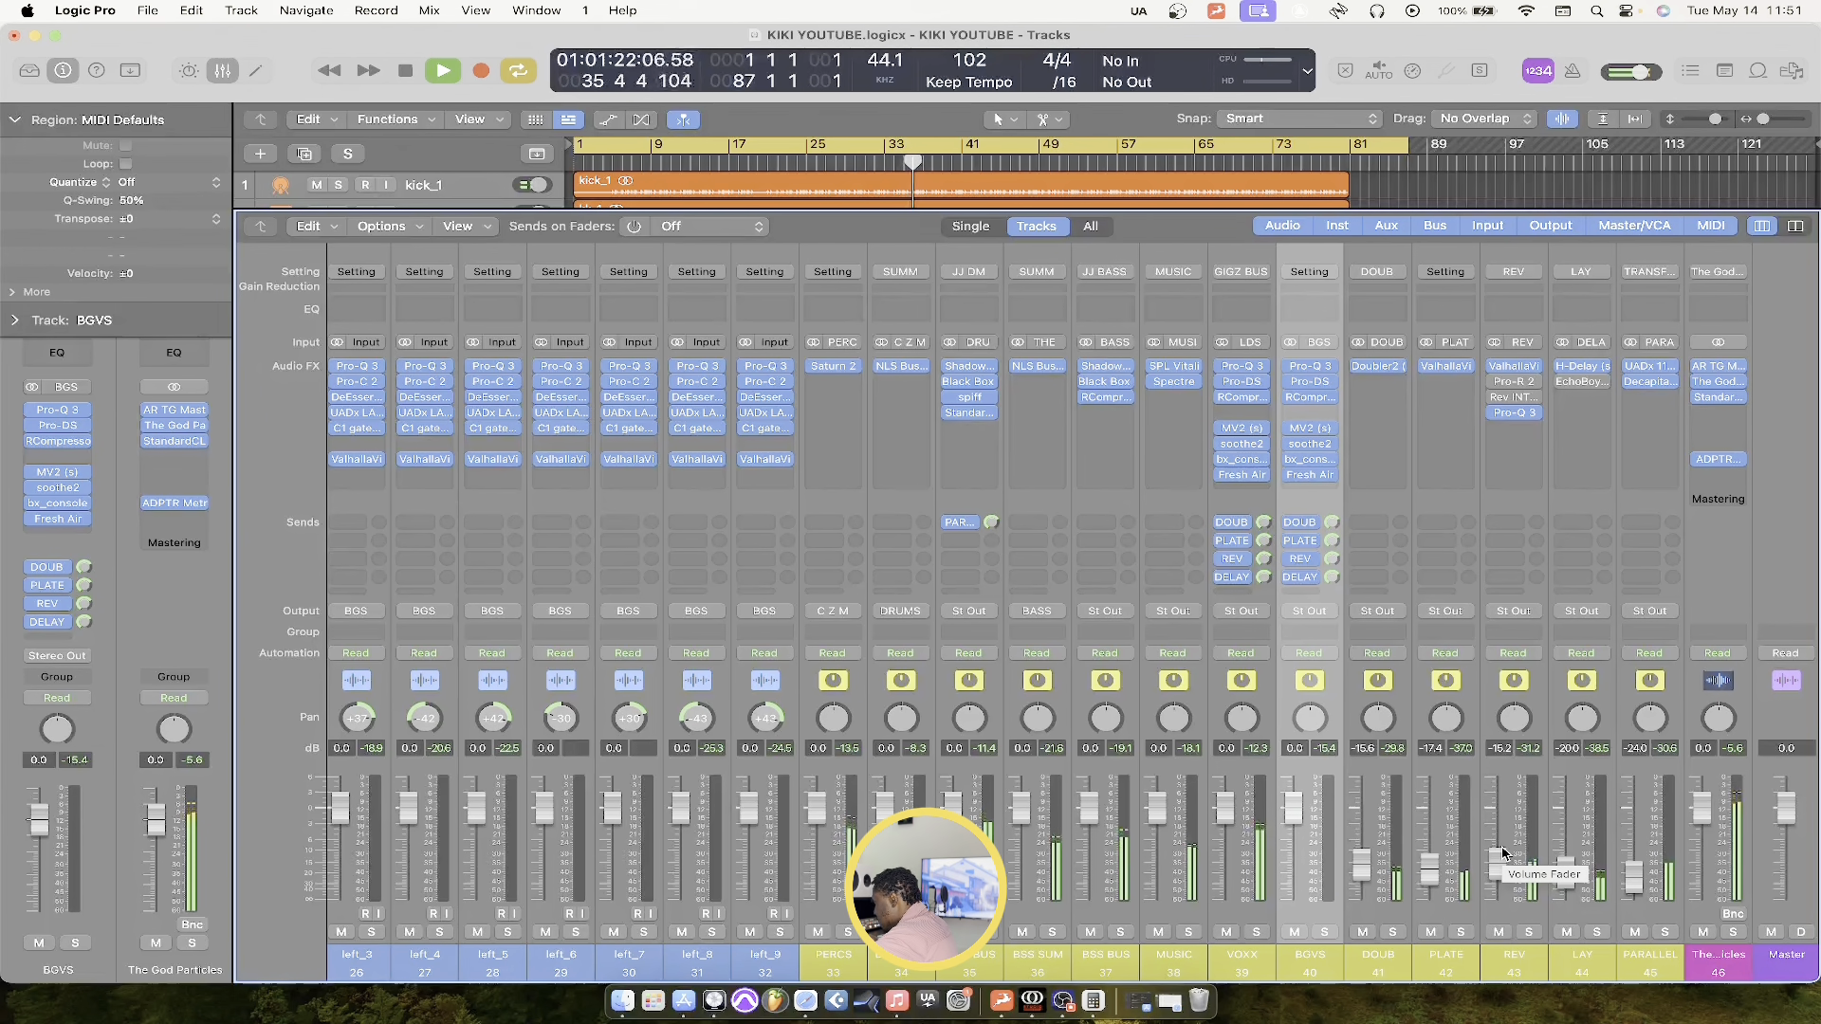
scroll(1366, 814, left, 10)
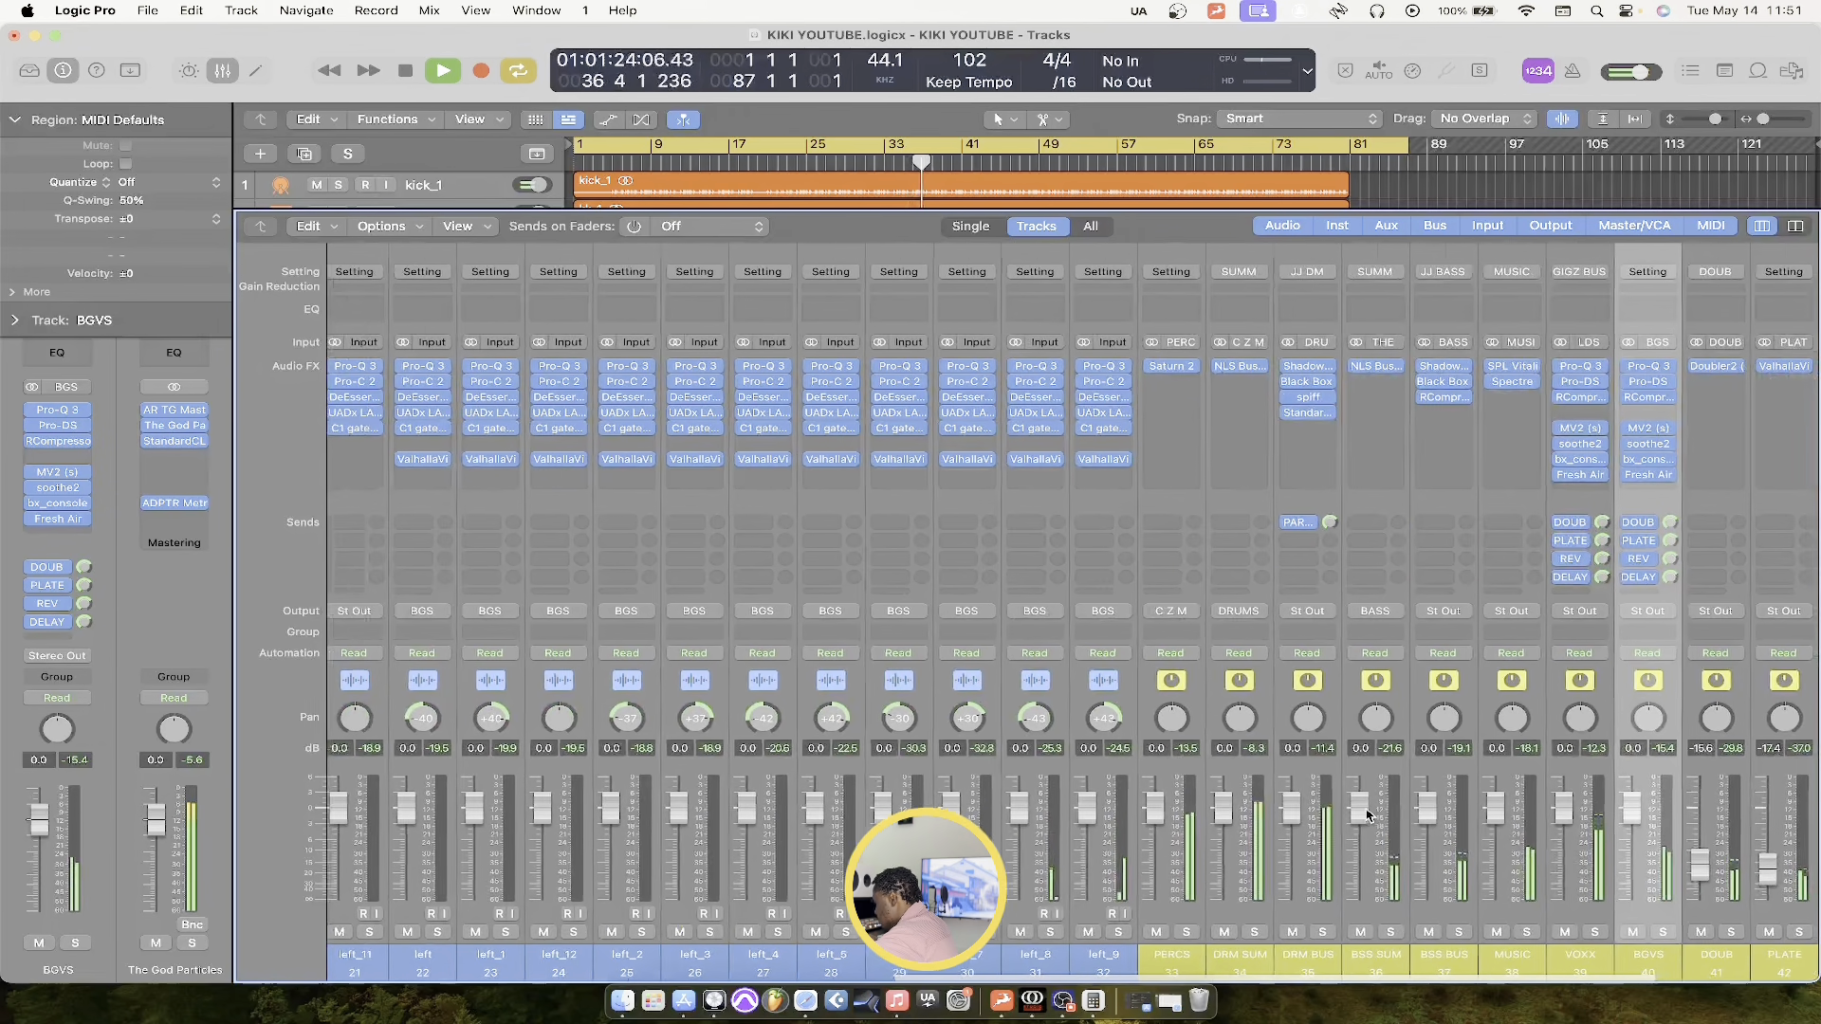
scroll(1366, 814, left, 9)
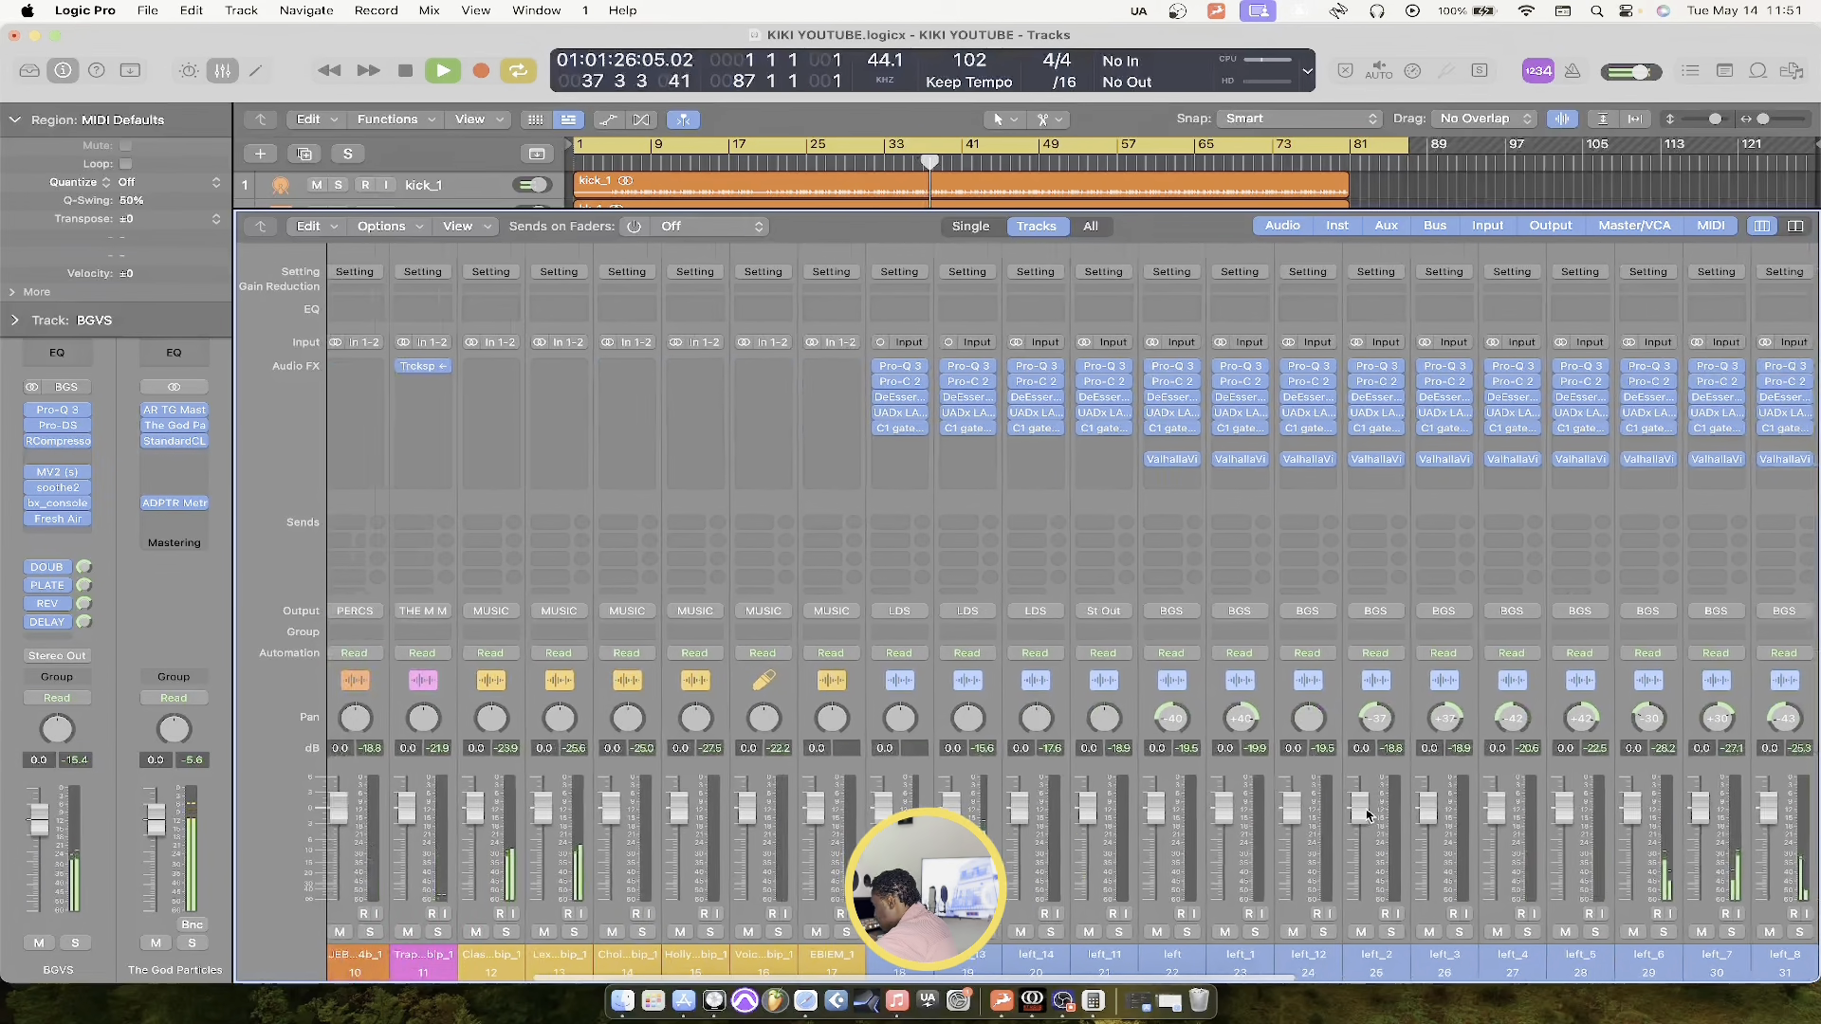
scroll(1365, 814, left, 9)
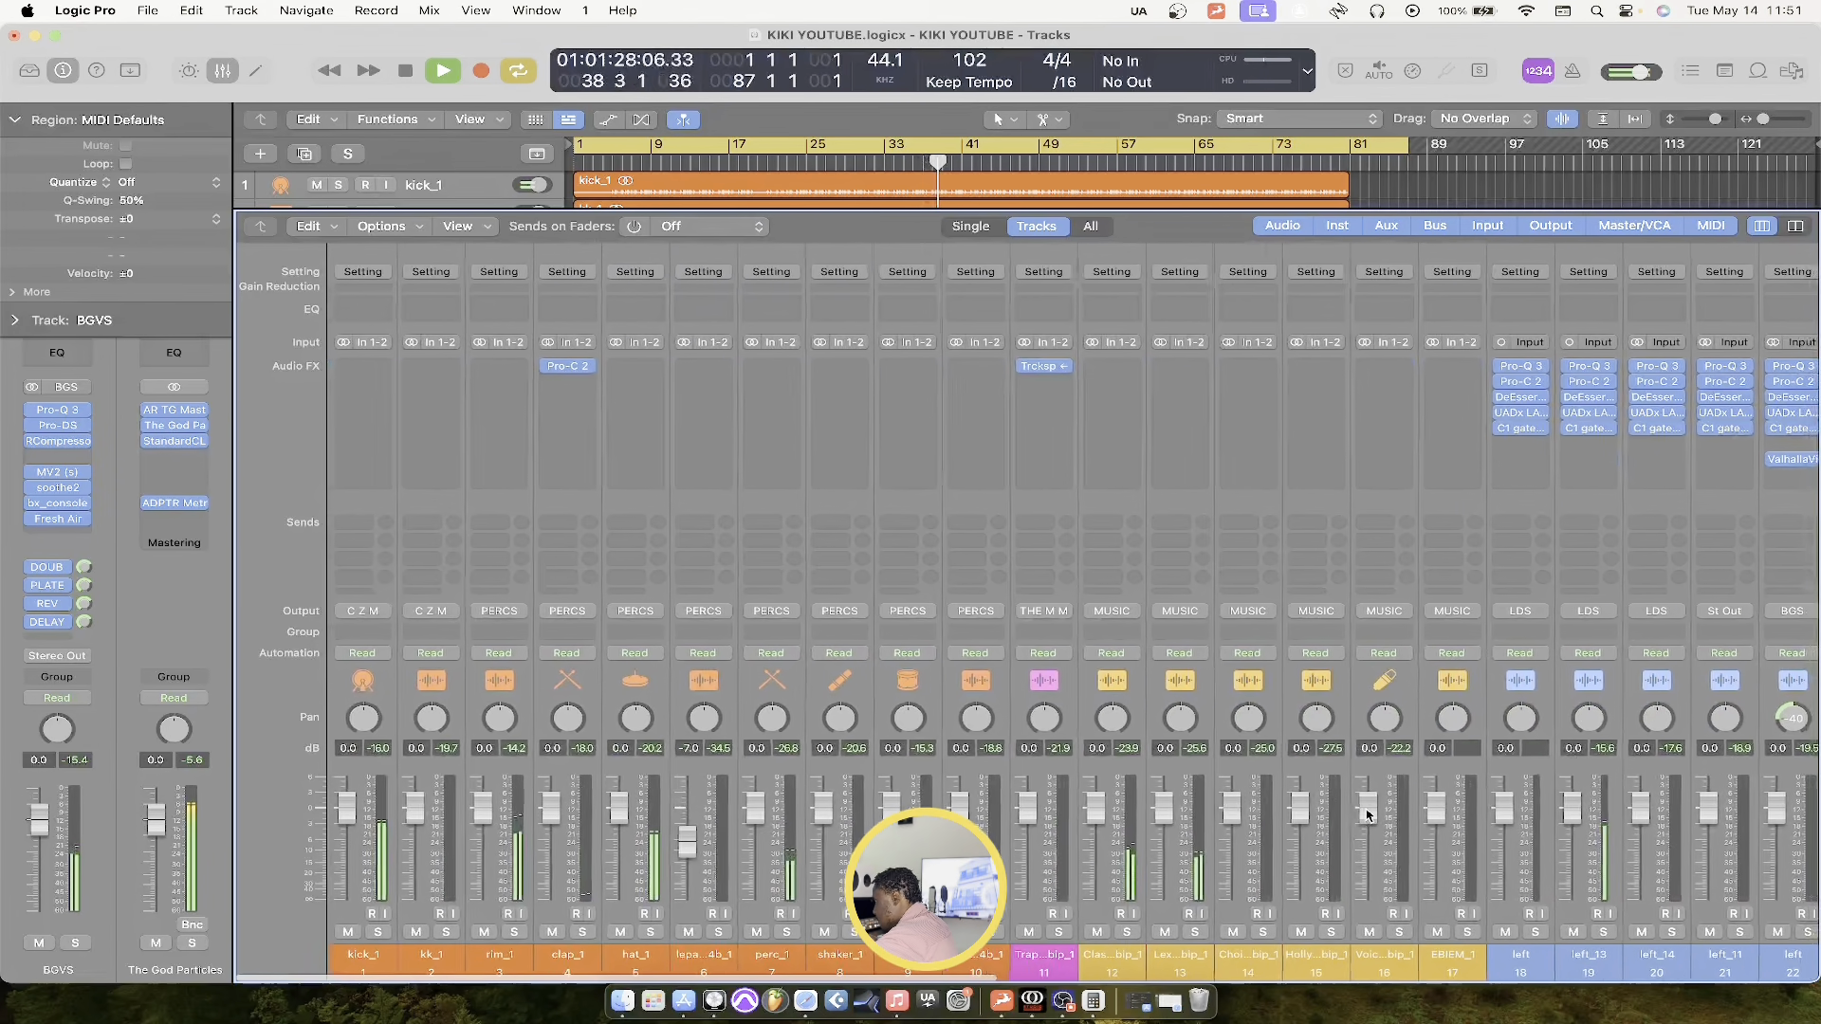
scroll(1366, 814, right, 20)
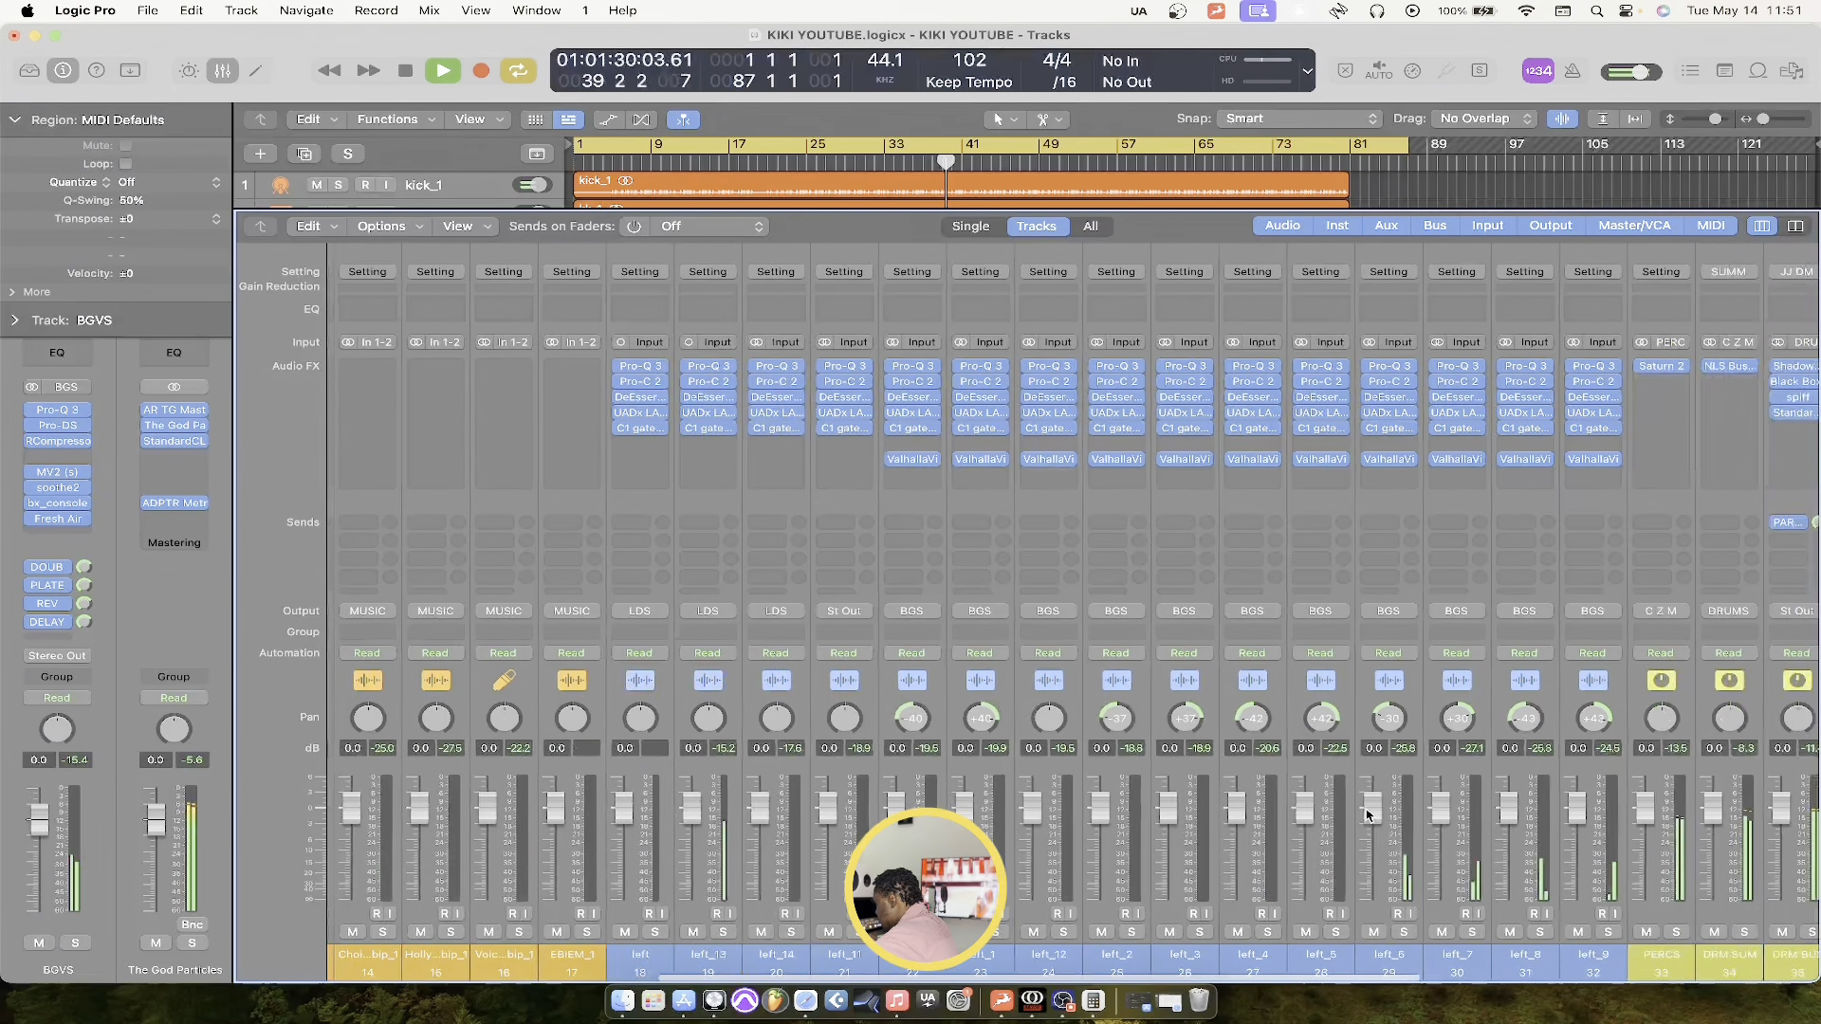
scroll(1366, 813, right, 3)
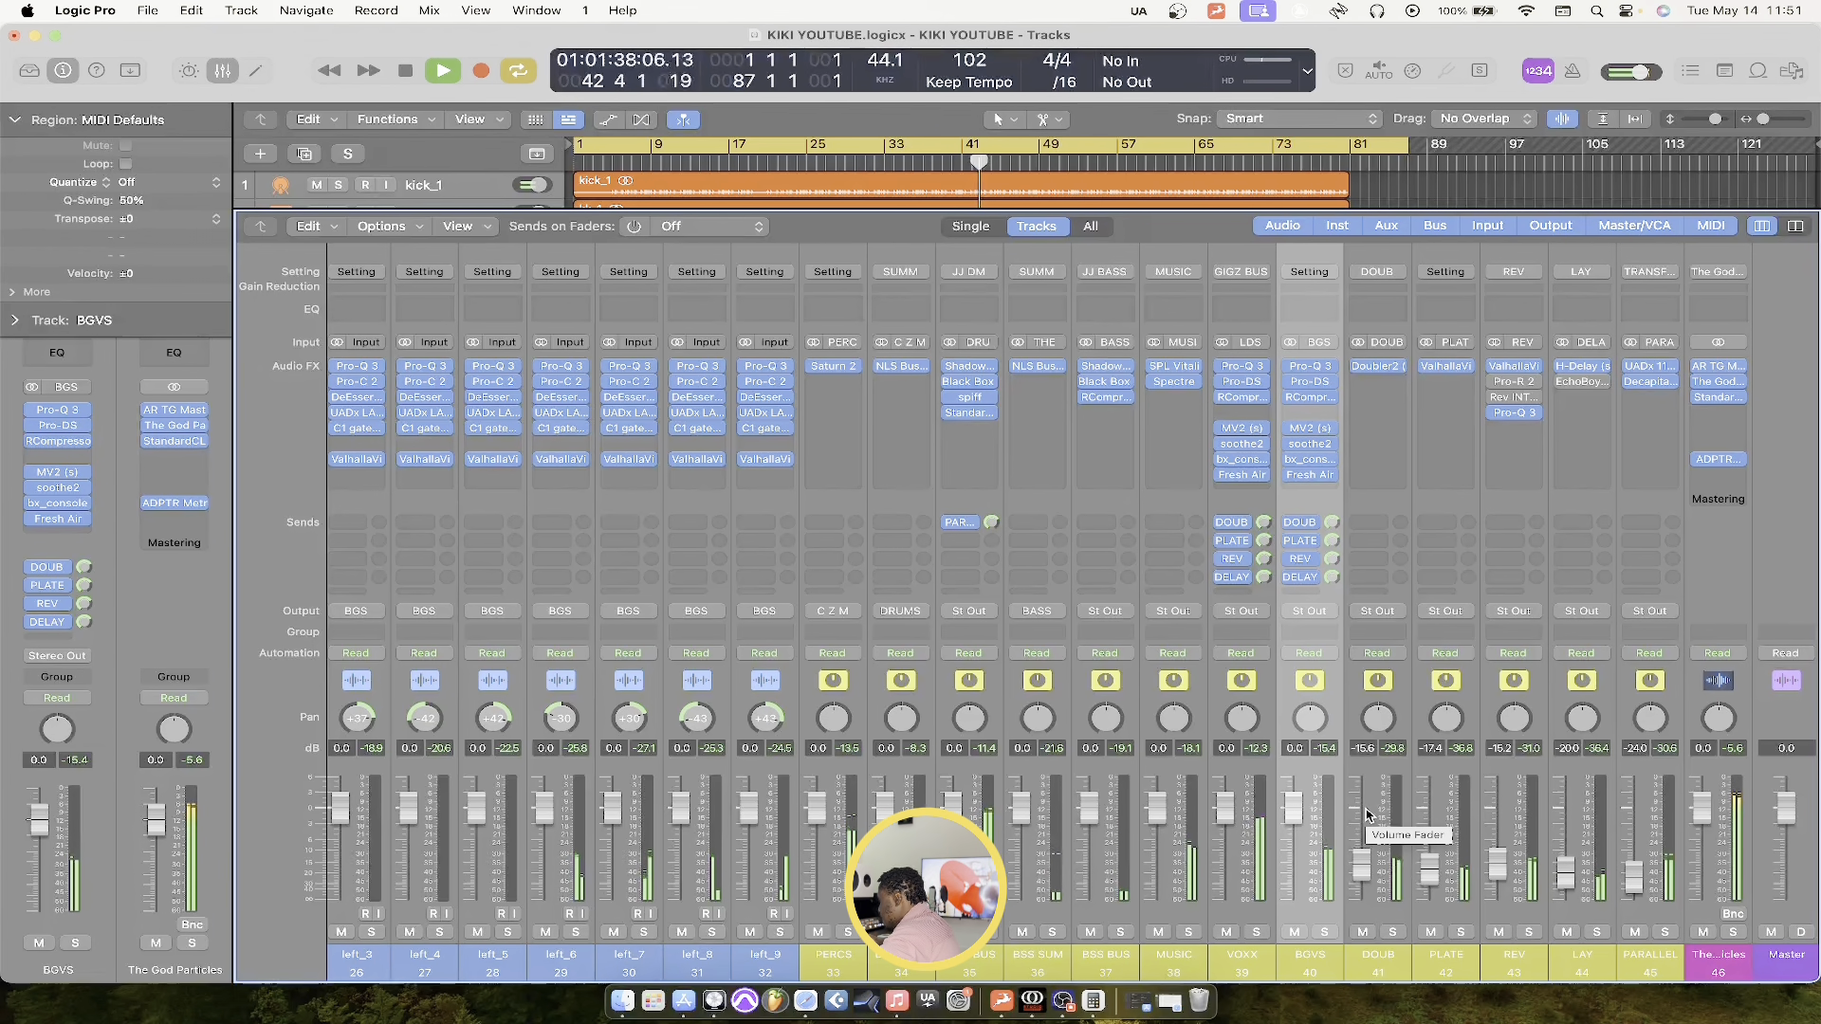
key(space)
key(x)
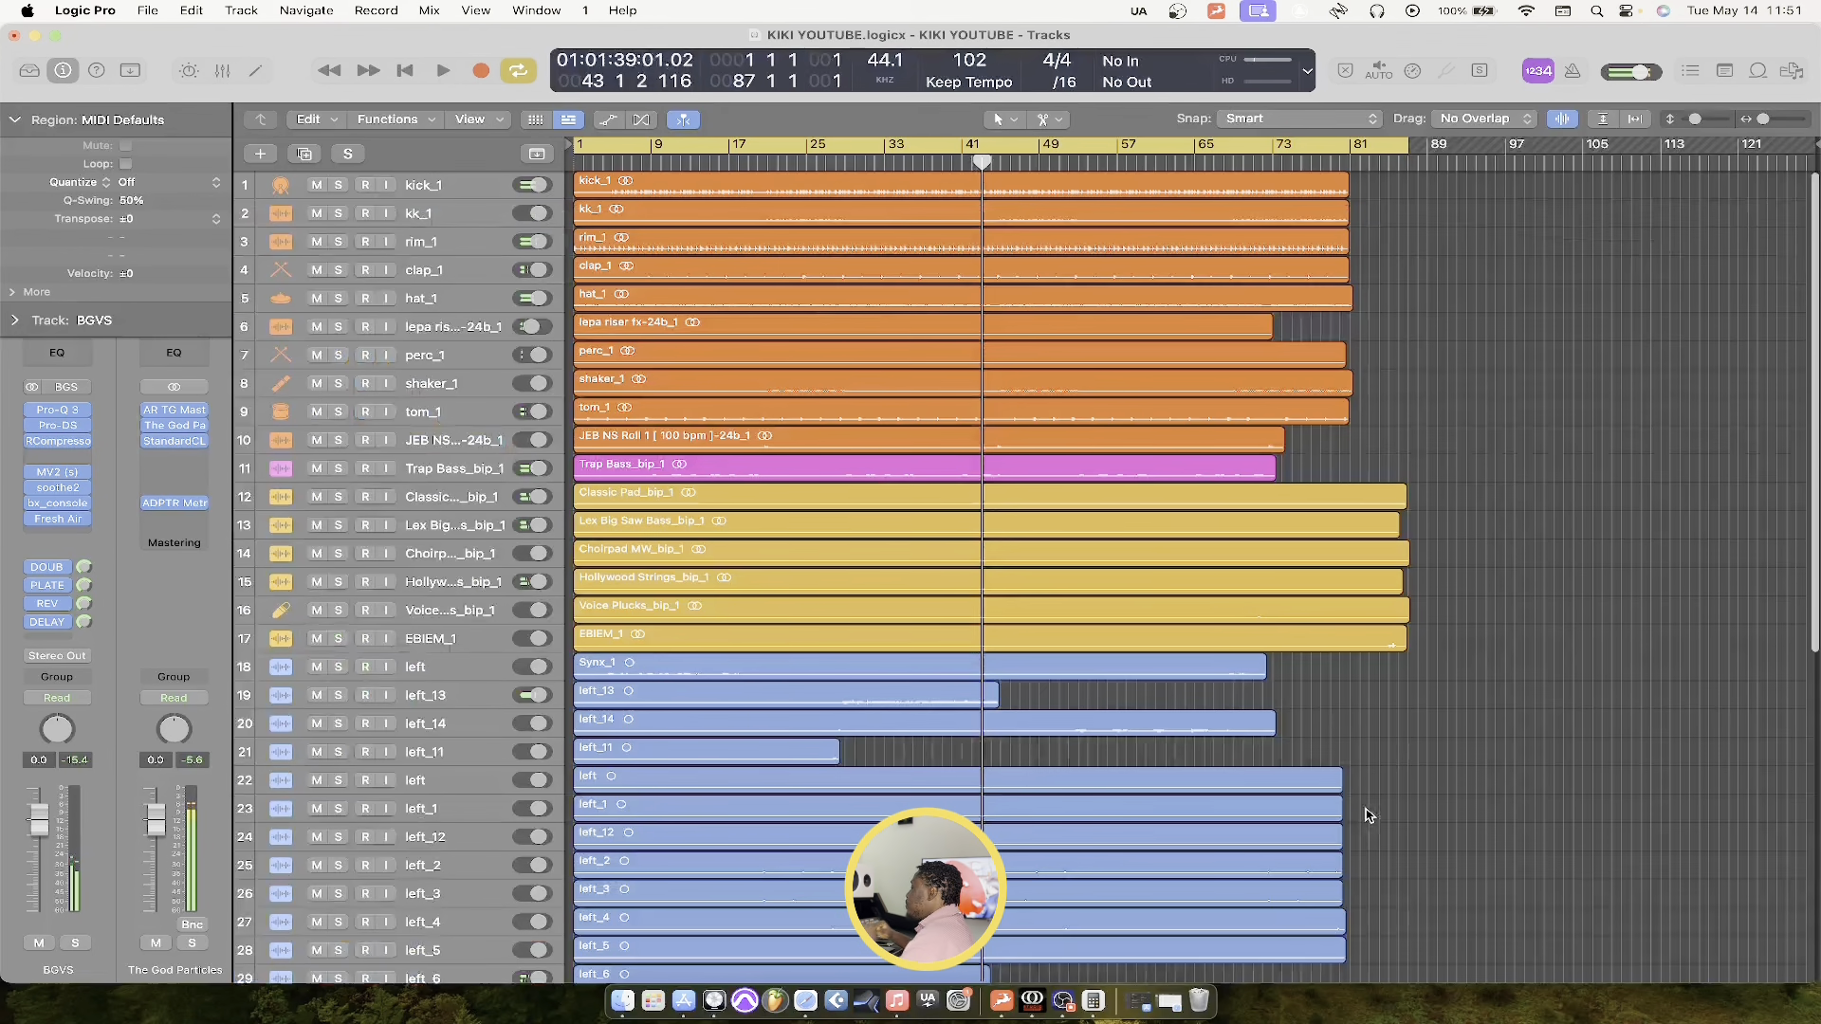